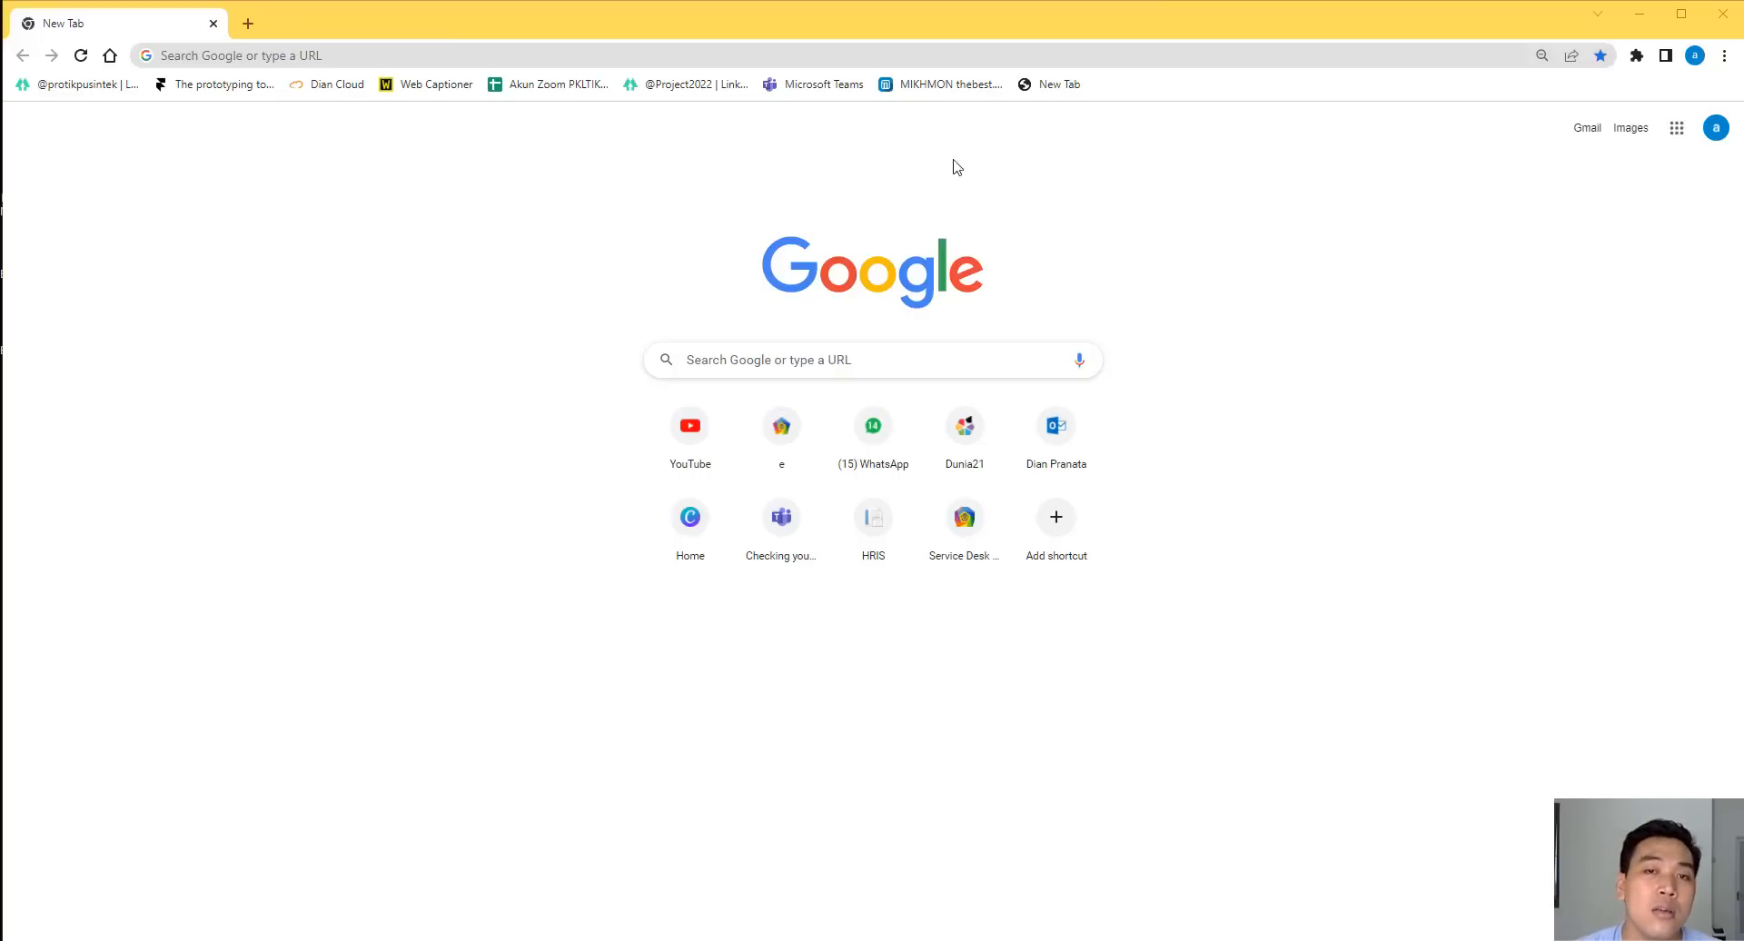
Load the canva.com home page in the browser.
click(952, 53)
text(ca)
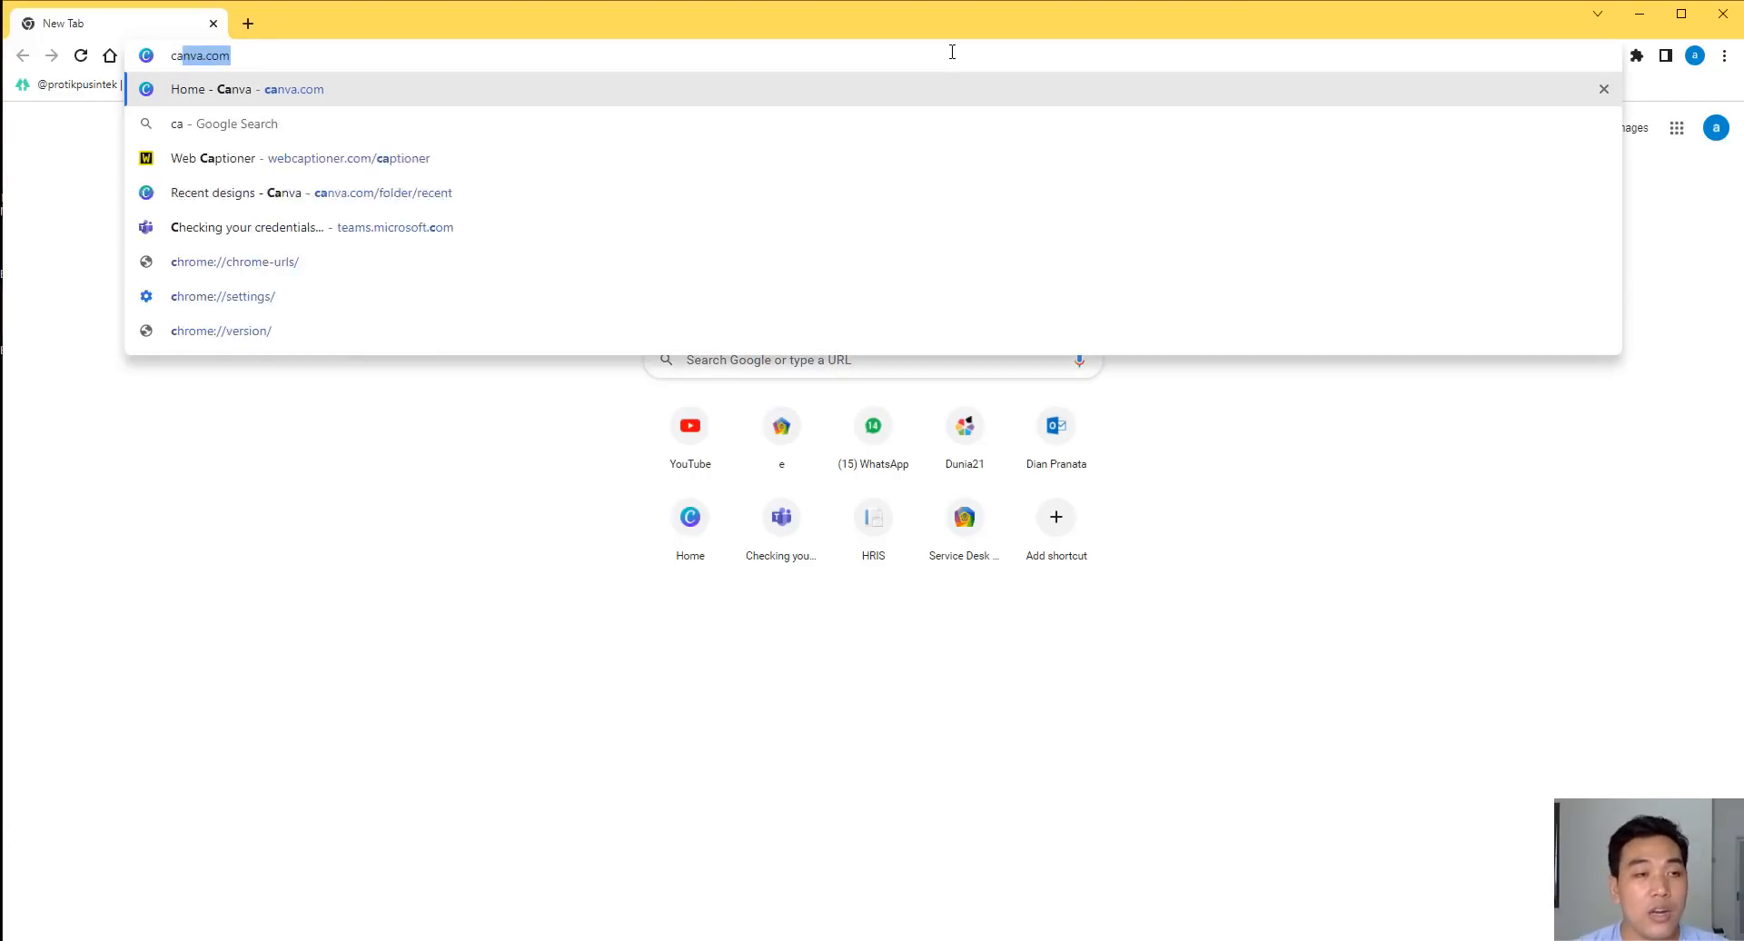
text(nva.com)
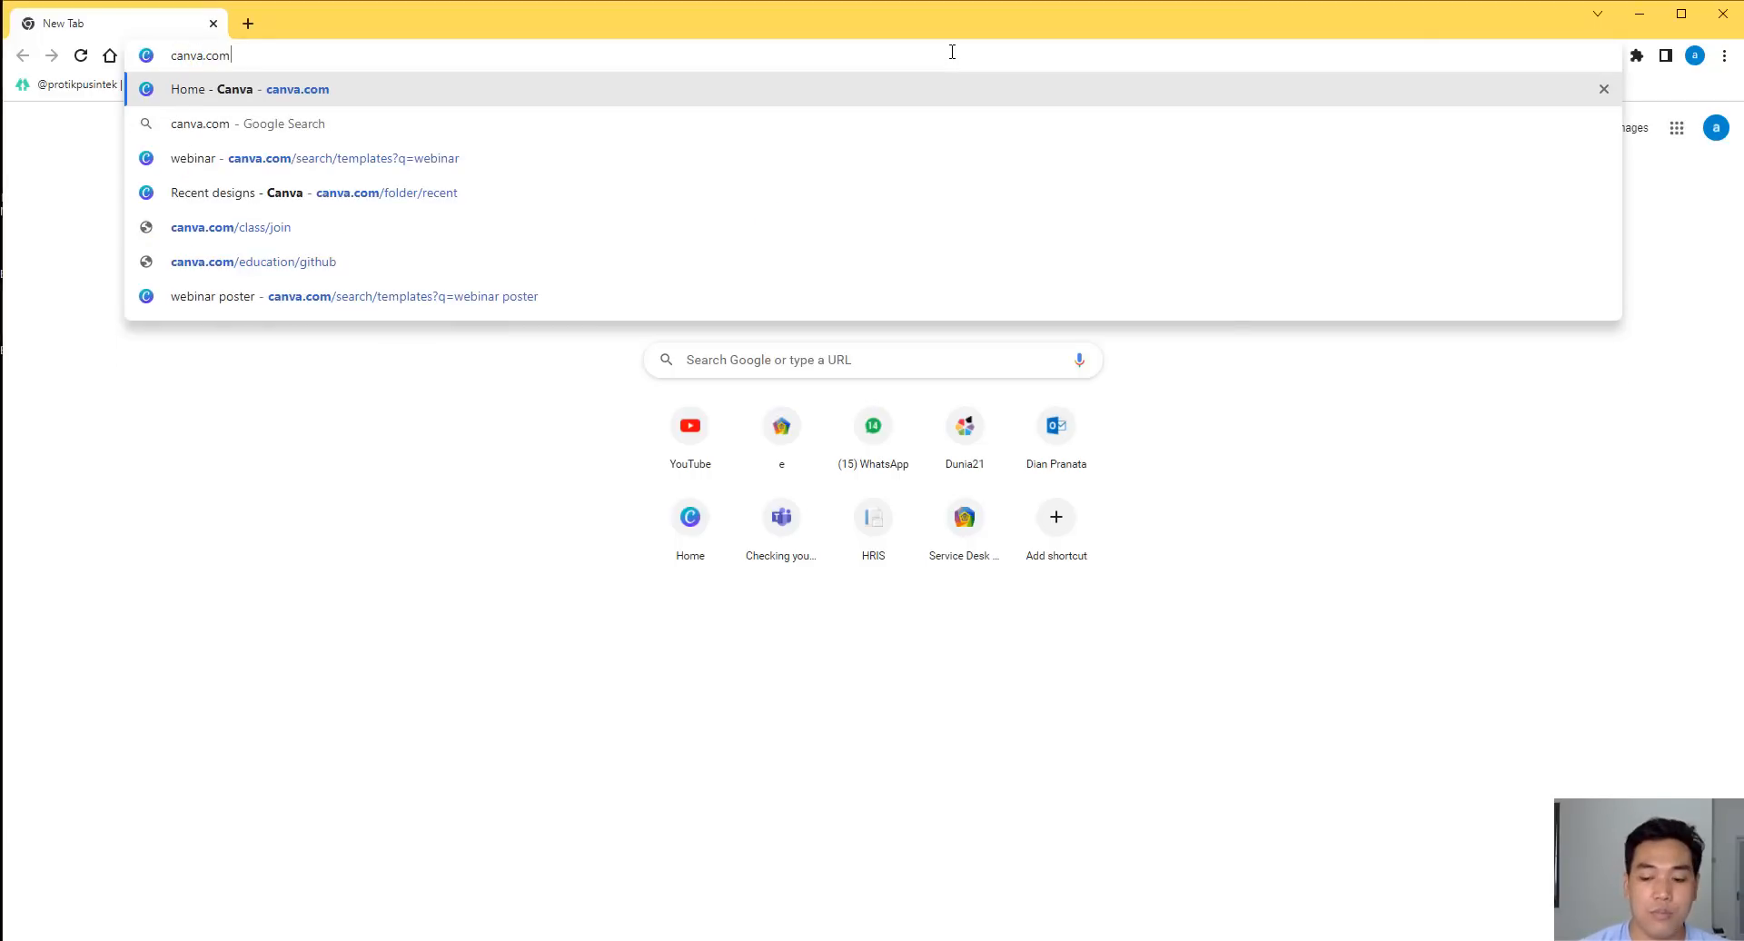
key(Return)
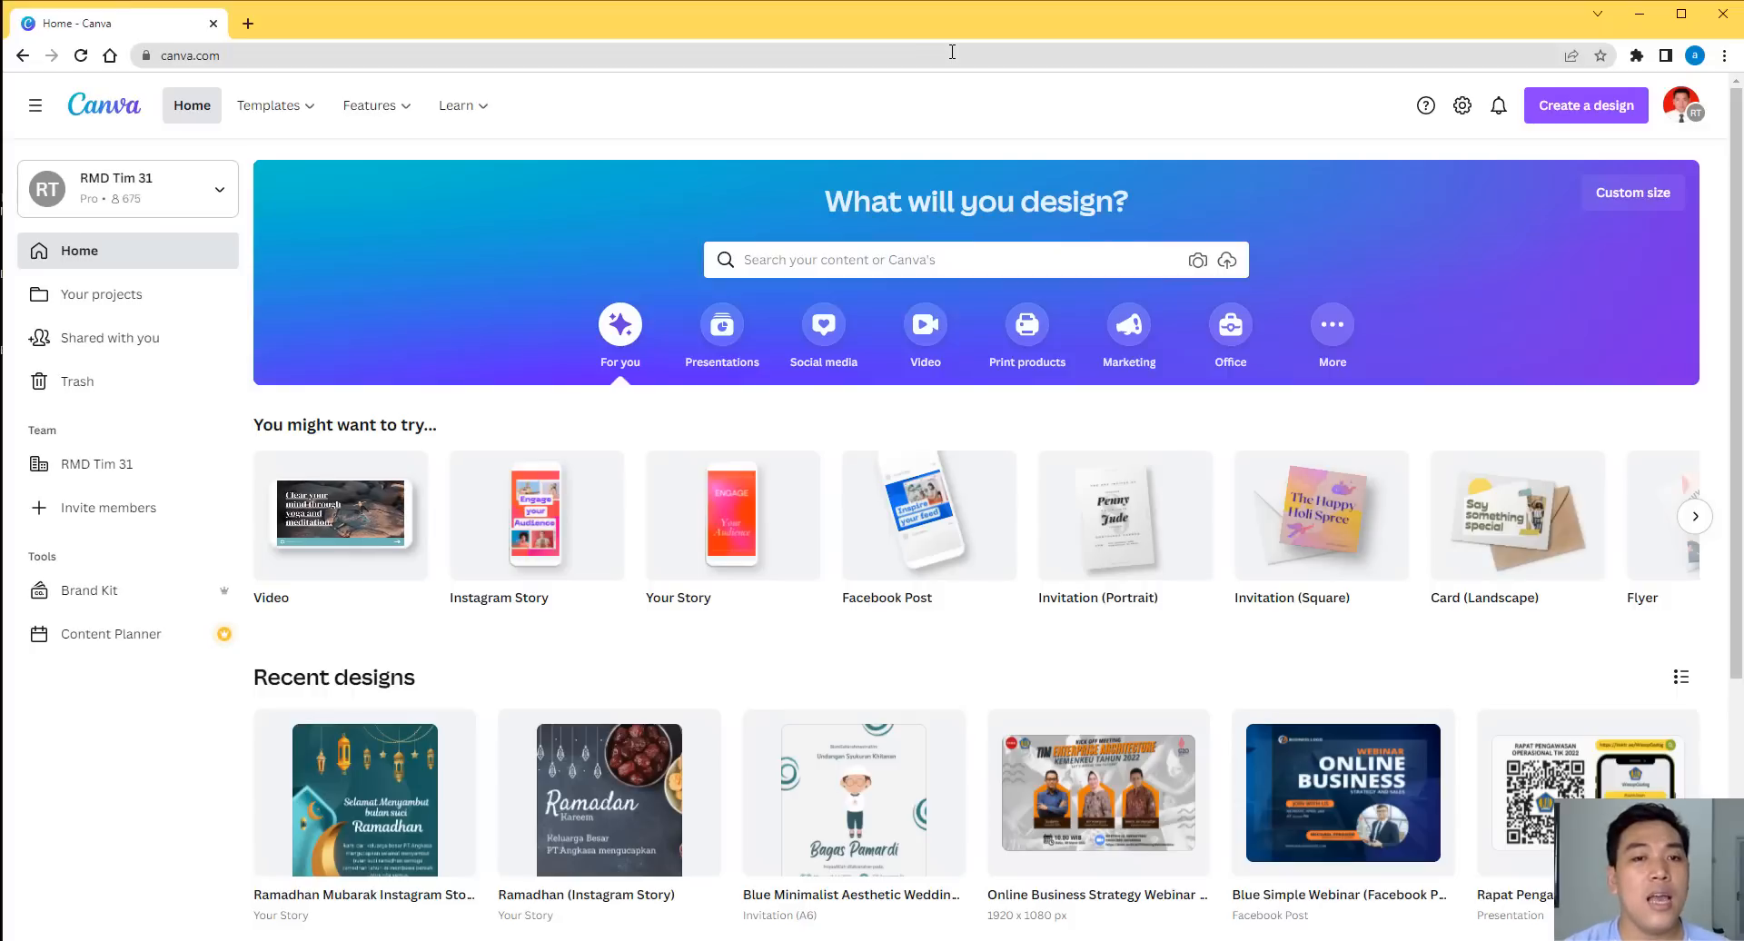
Search the Canva templates for "ramadan" using the suggested search term.
click(878, 260)
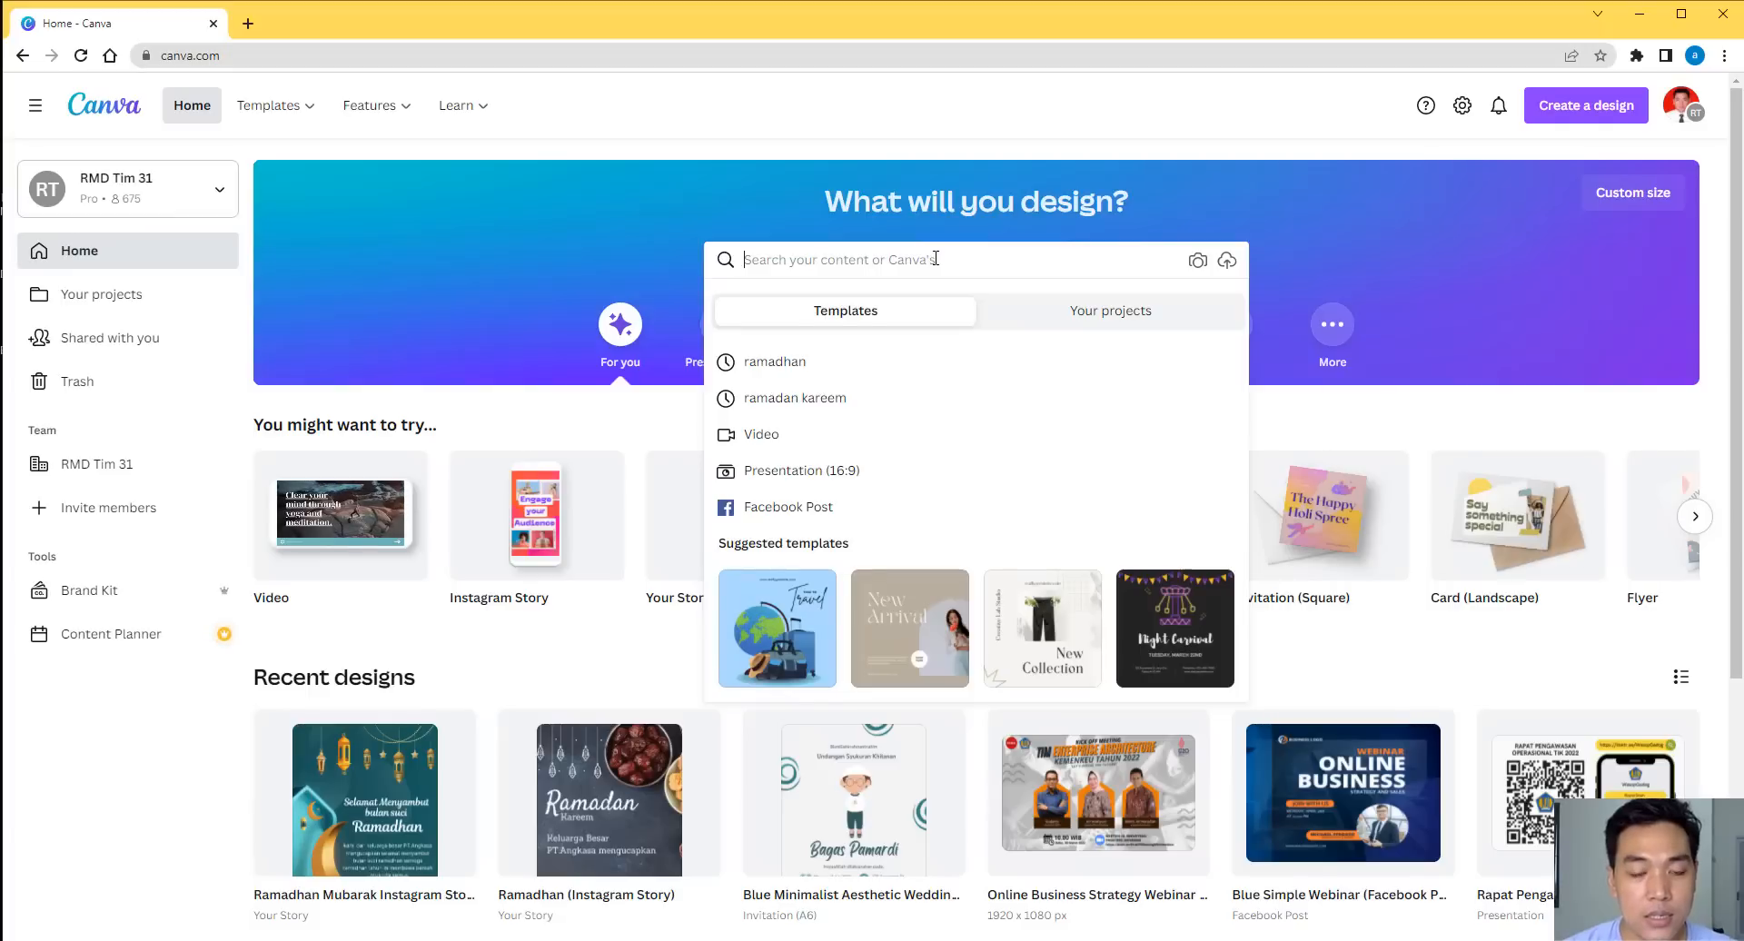
text(r)
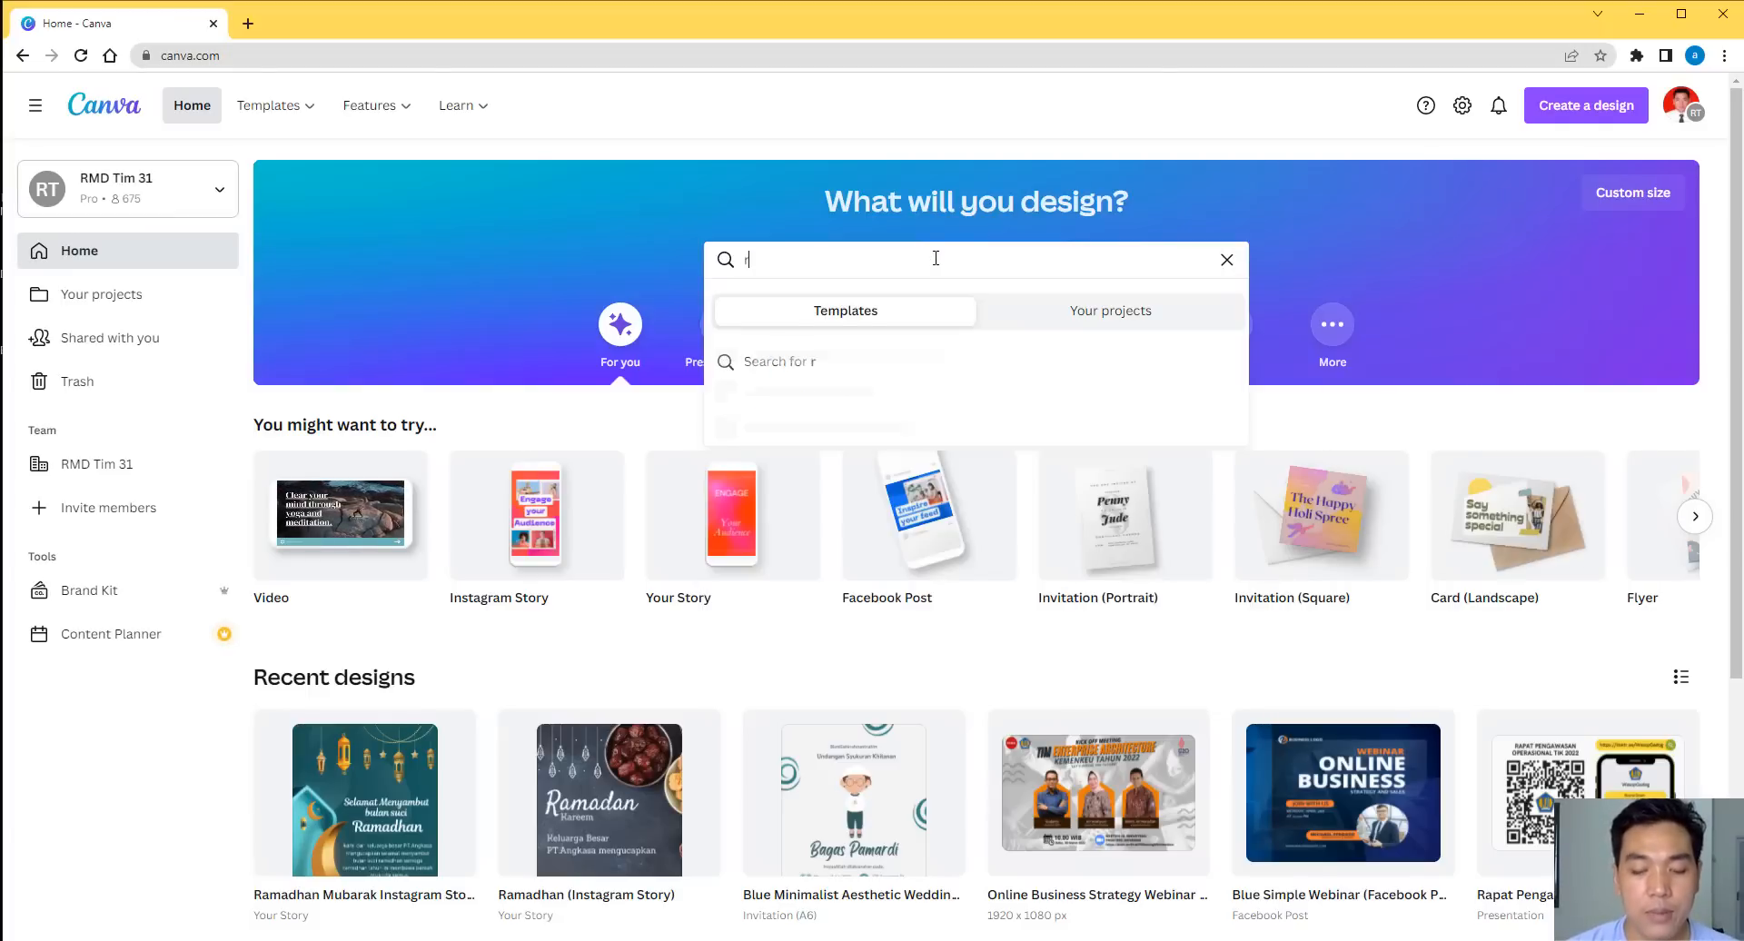
text(ama)
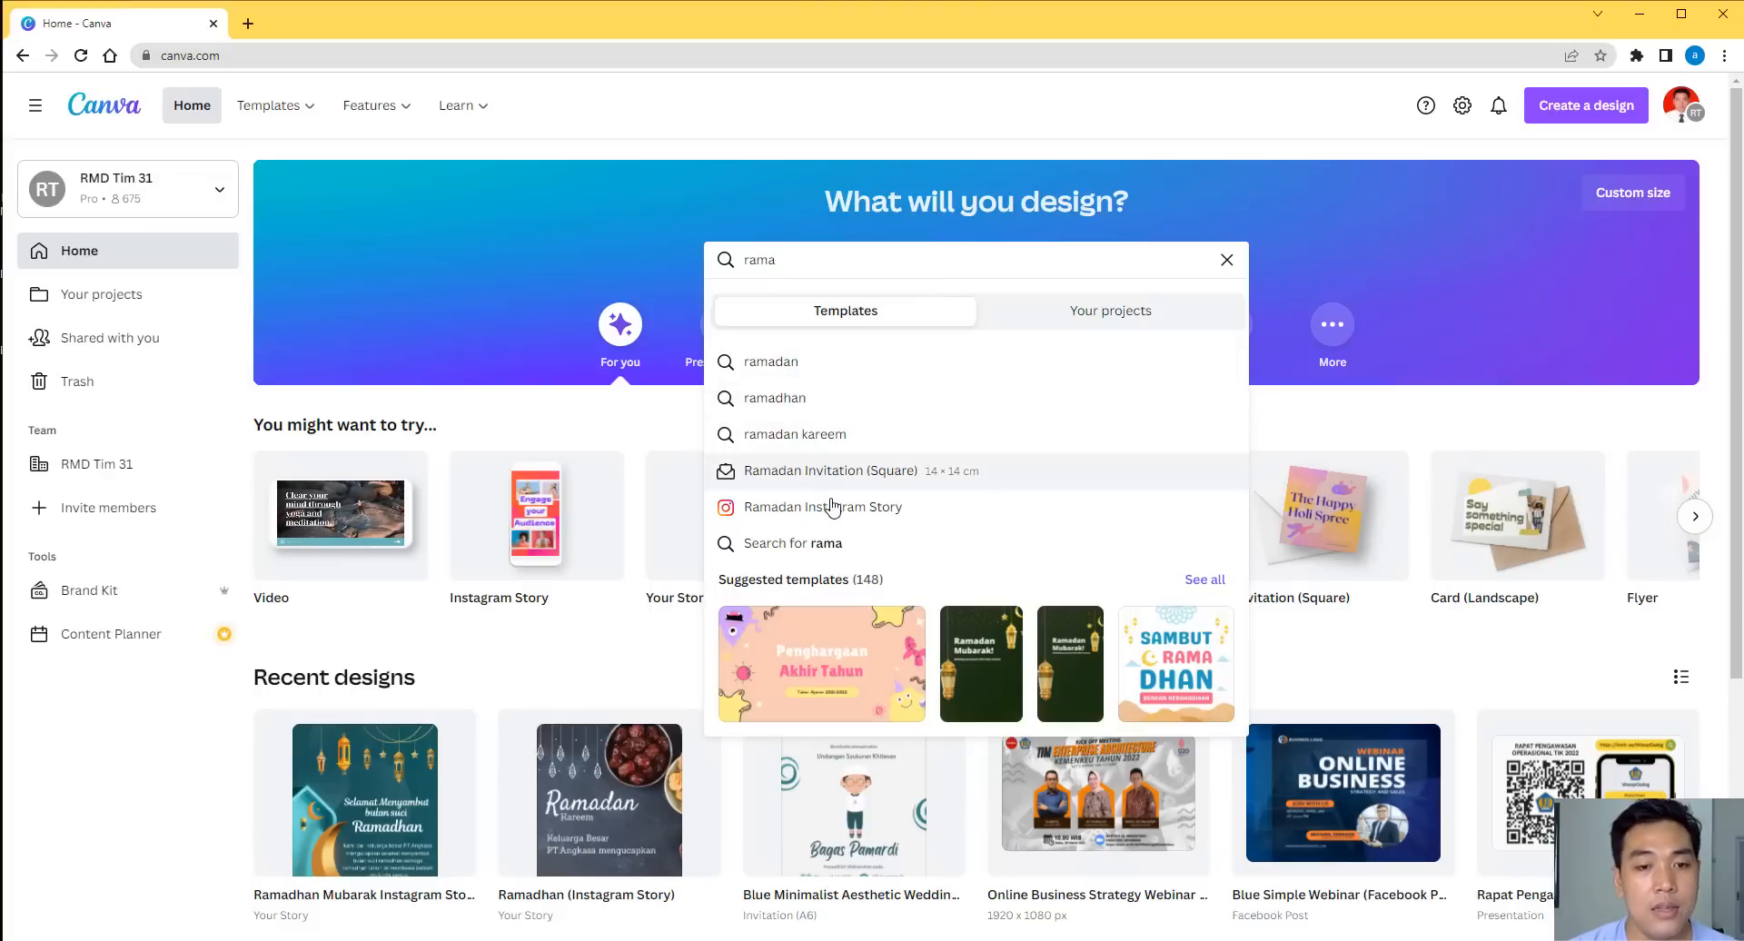
click(812, 373)
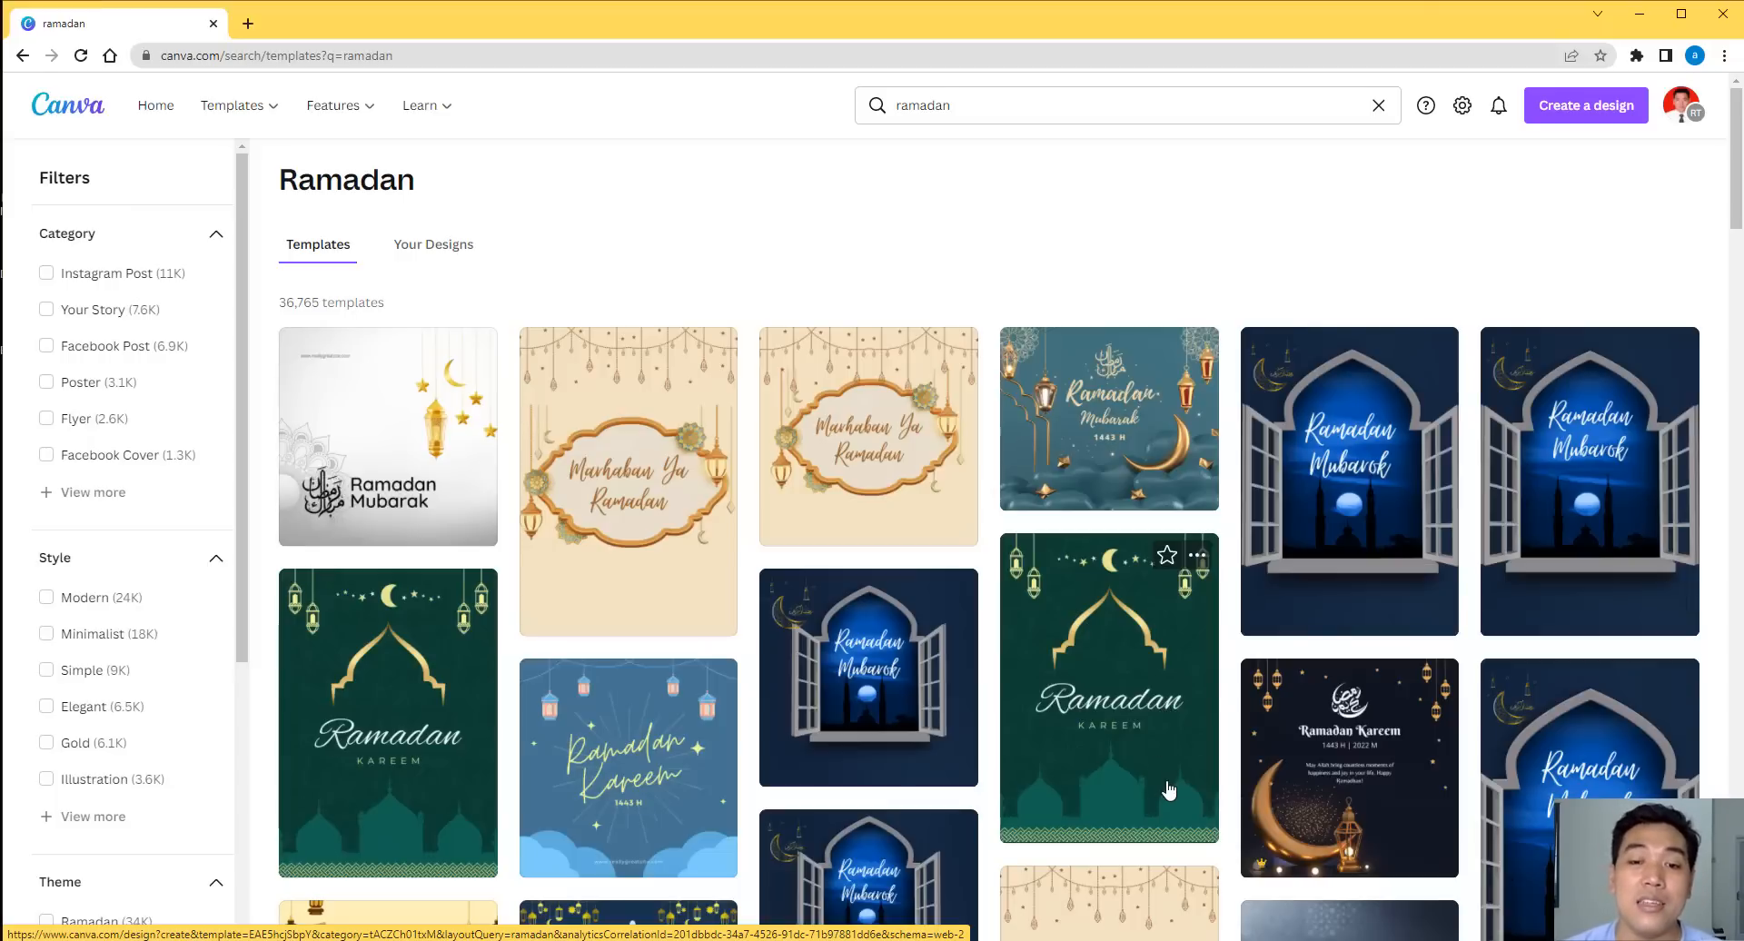
Open the tall "Marhaban Ya Ramadan" template with the green and yellow mosque in a new browser tab.
scroll(1162, 722, down, 3)
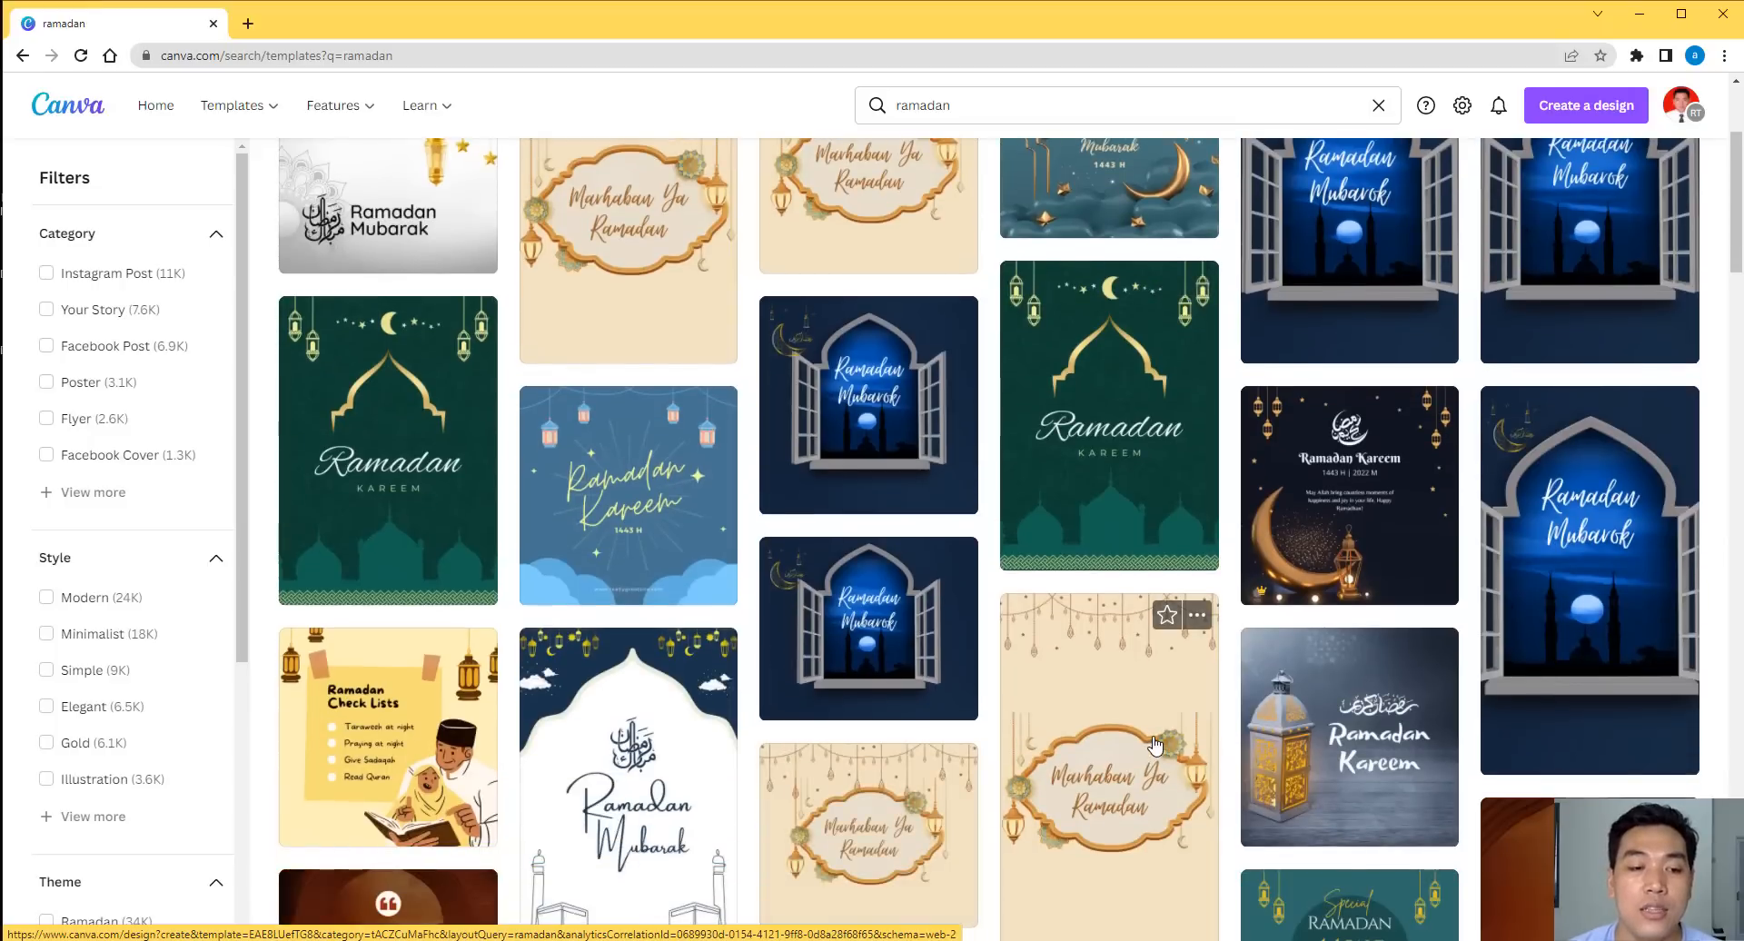
scroll(1155, 747, down, 3)
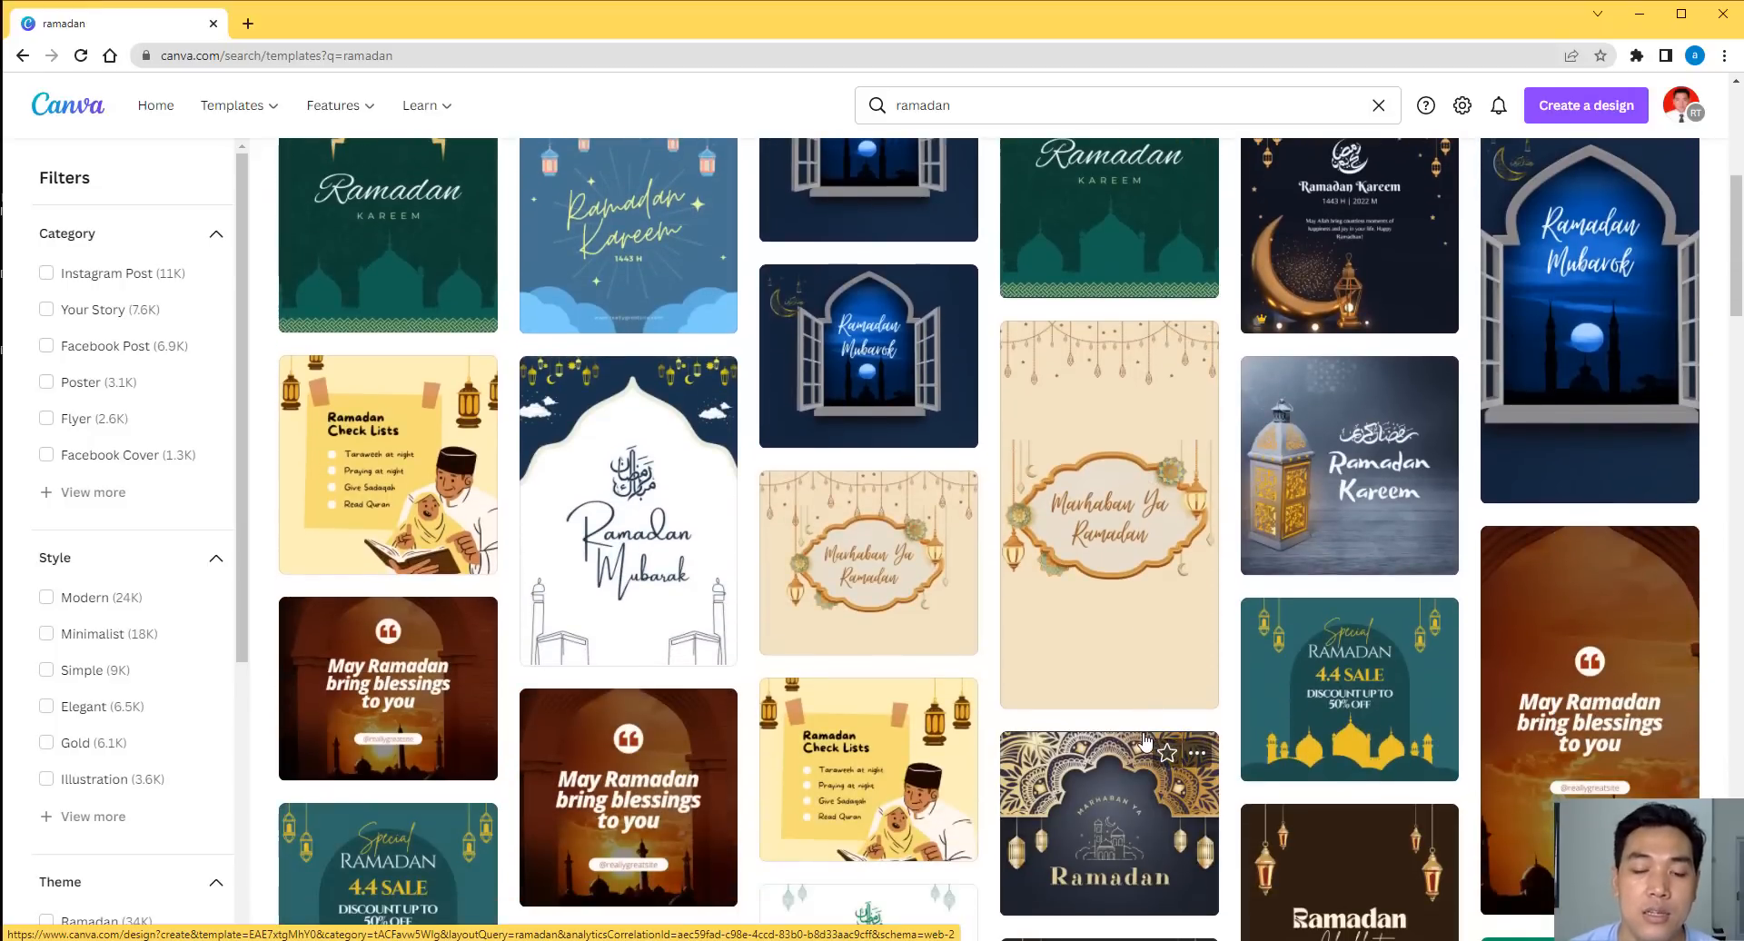
scroll(1145, 743, down, 6)
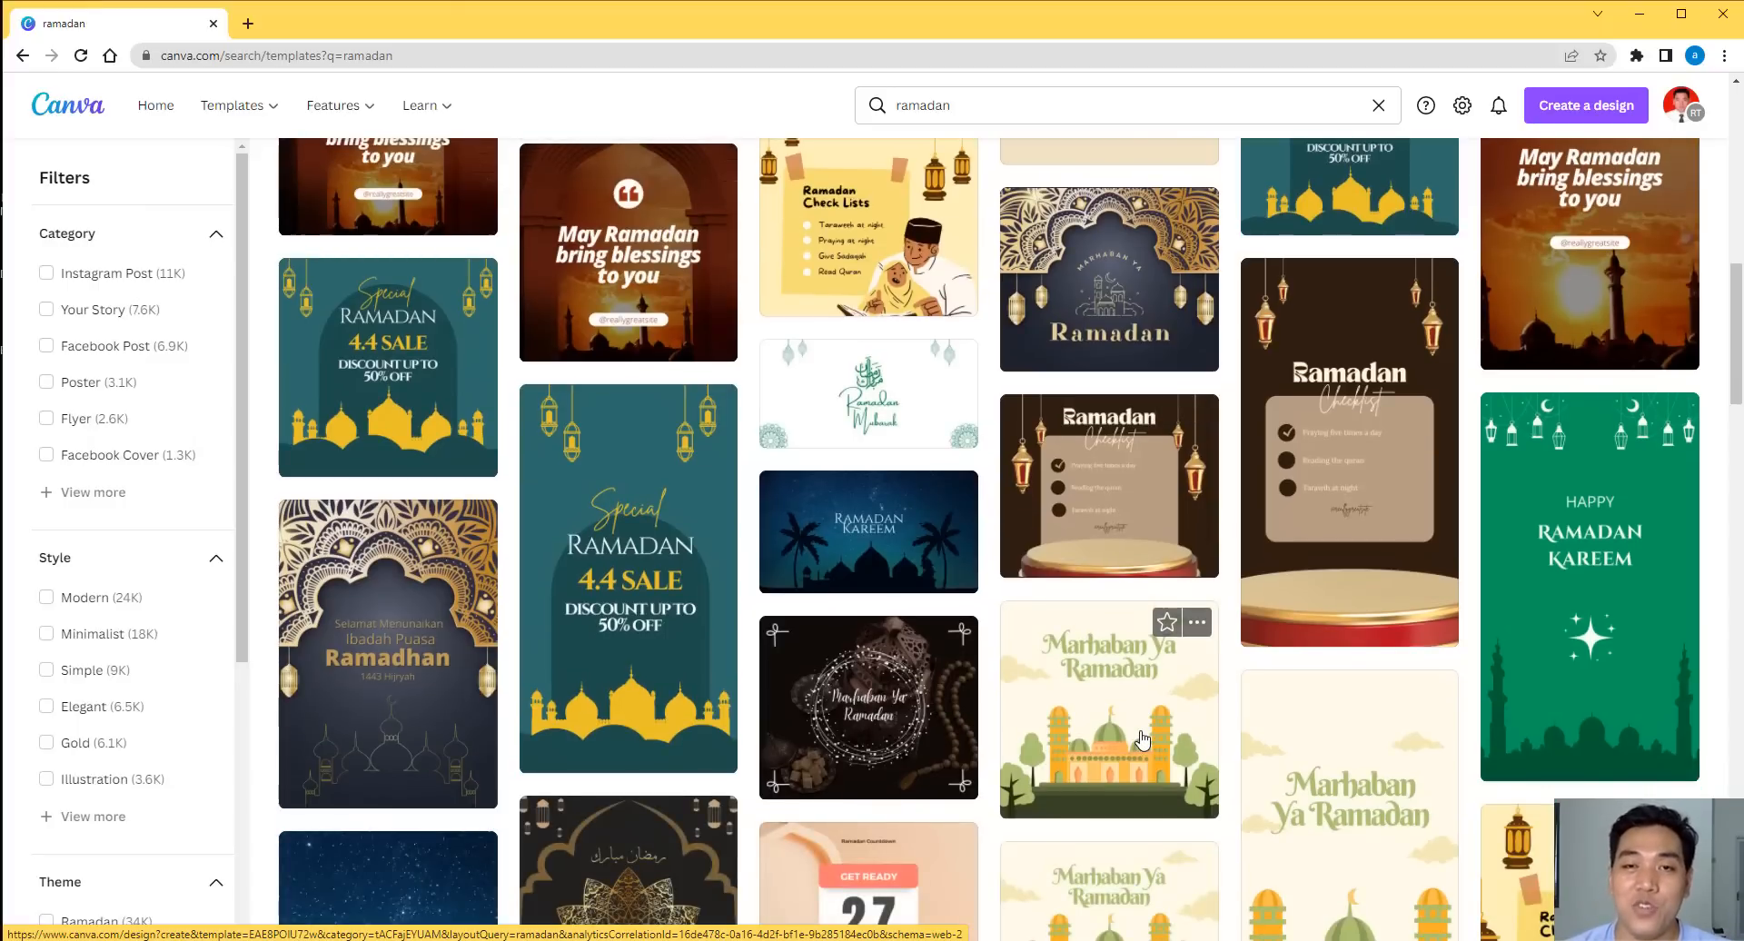
scroll(1142, 740, down, 4)
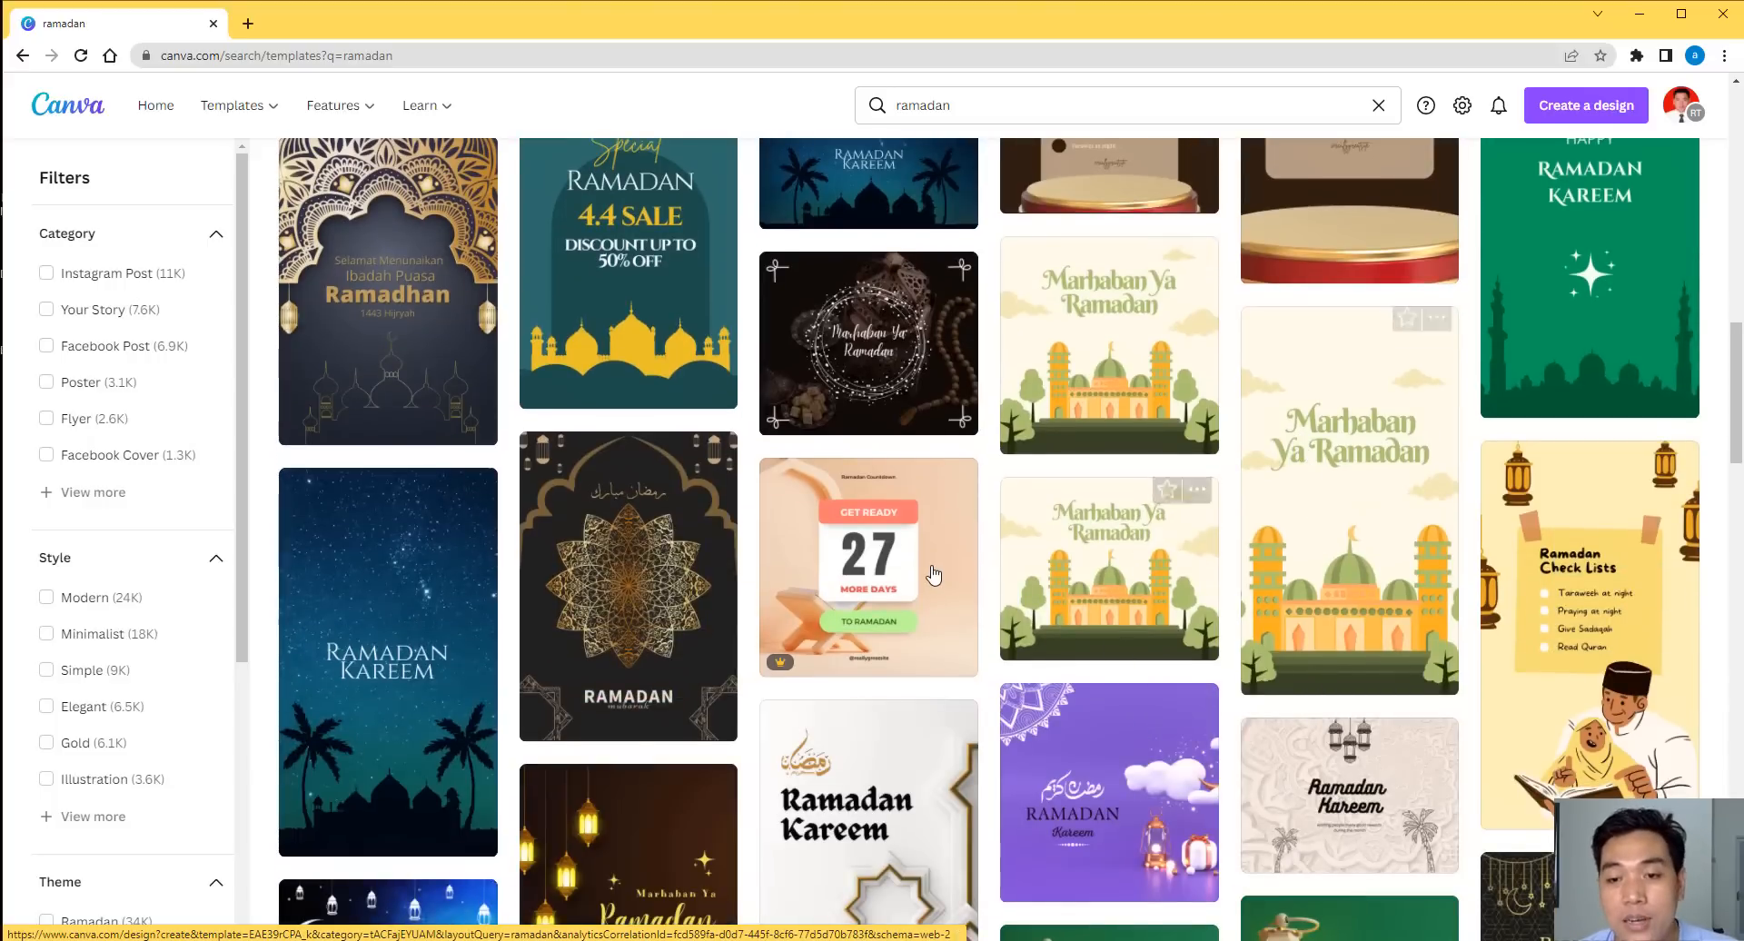
right_click(1331, 458)
click(1390, 463)
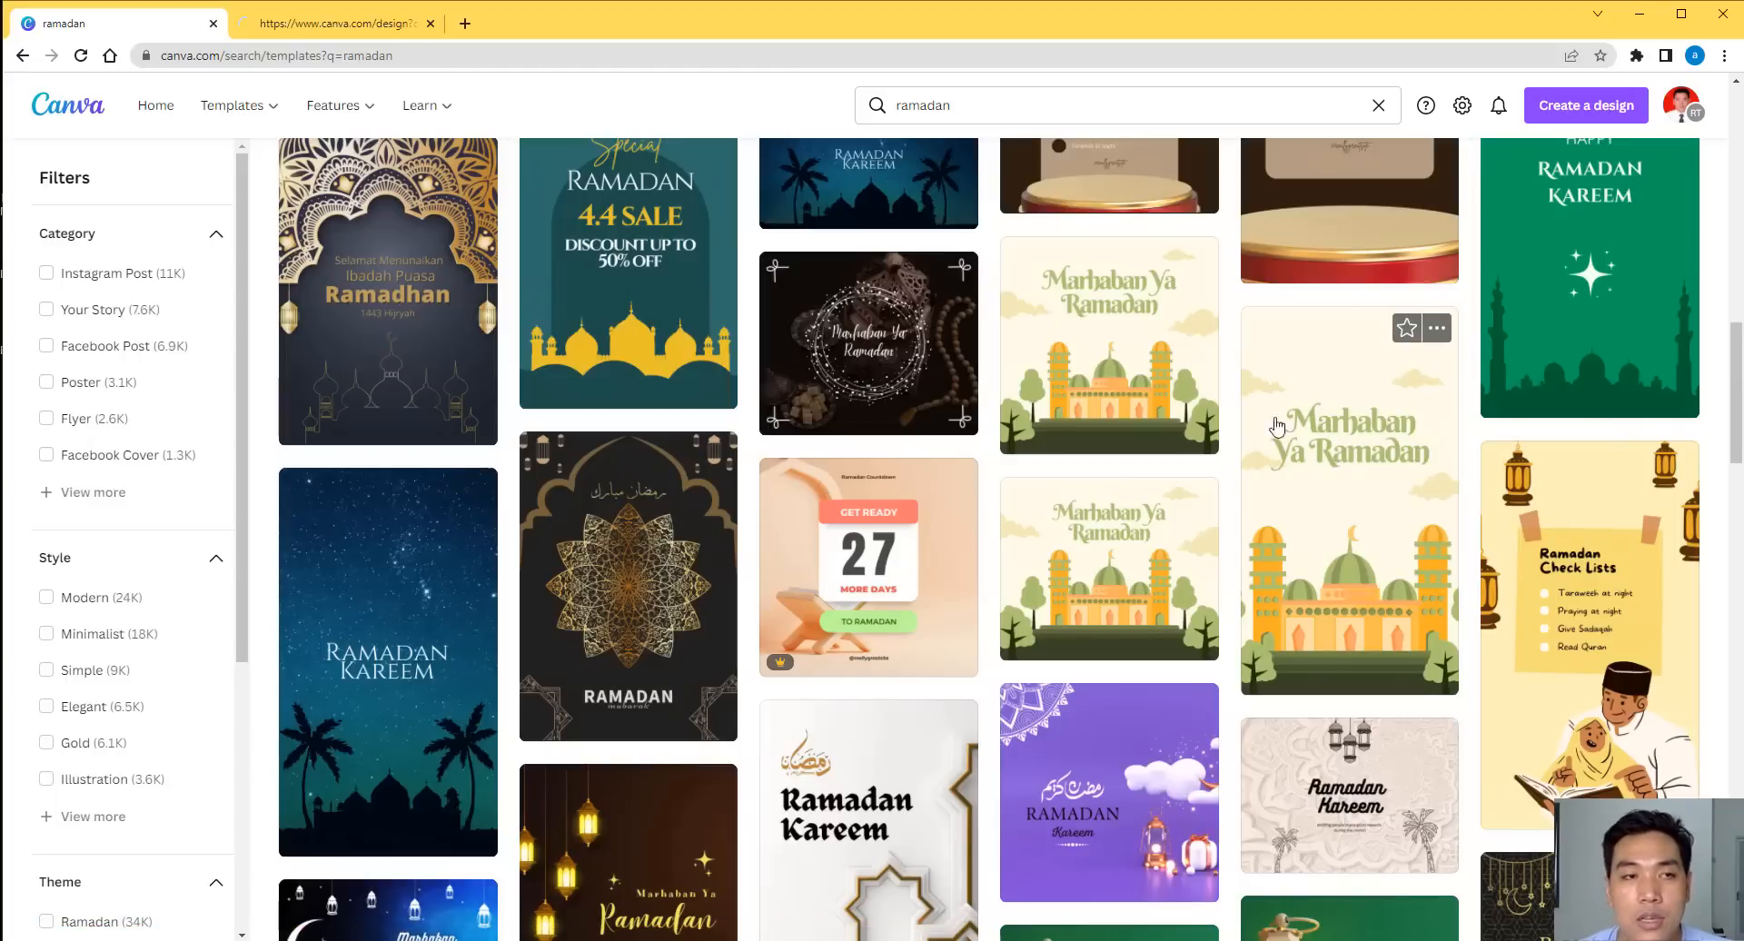
Look through the remaining Ramadan template results to compare their designs, layouts and formats.
scroll(1276, 468, down, 3)
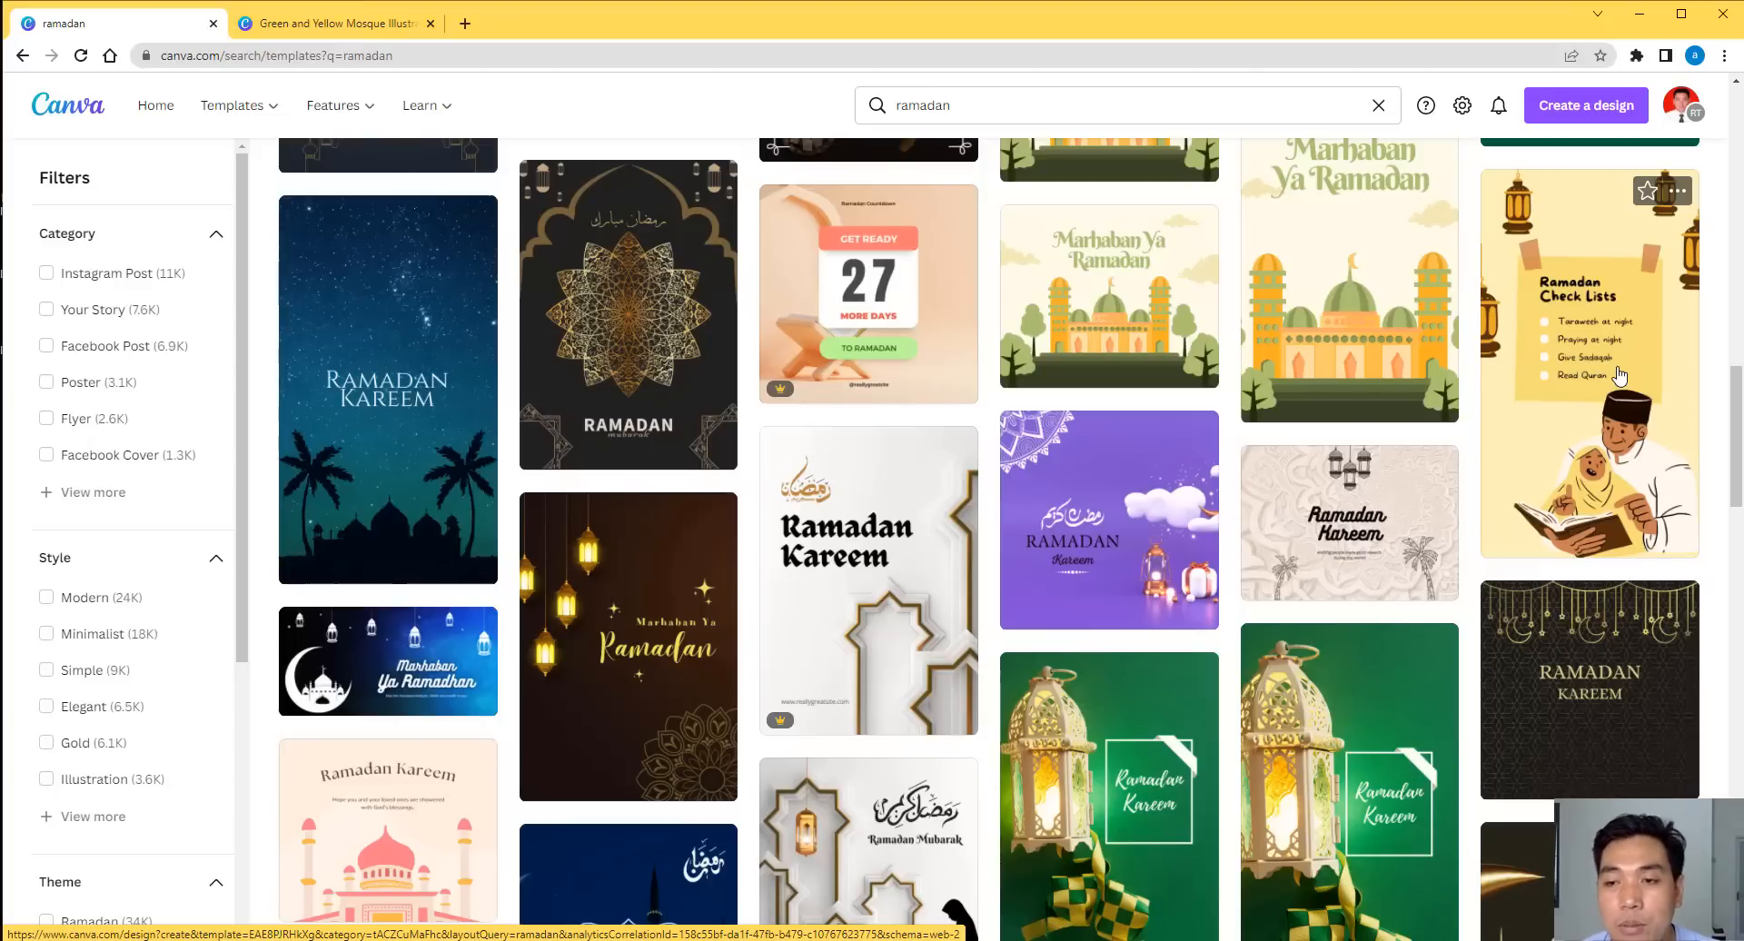
scroll(1297, 567, down, 5)
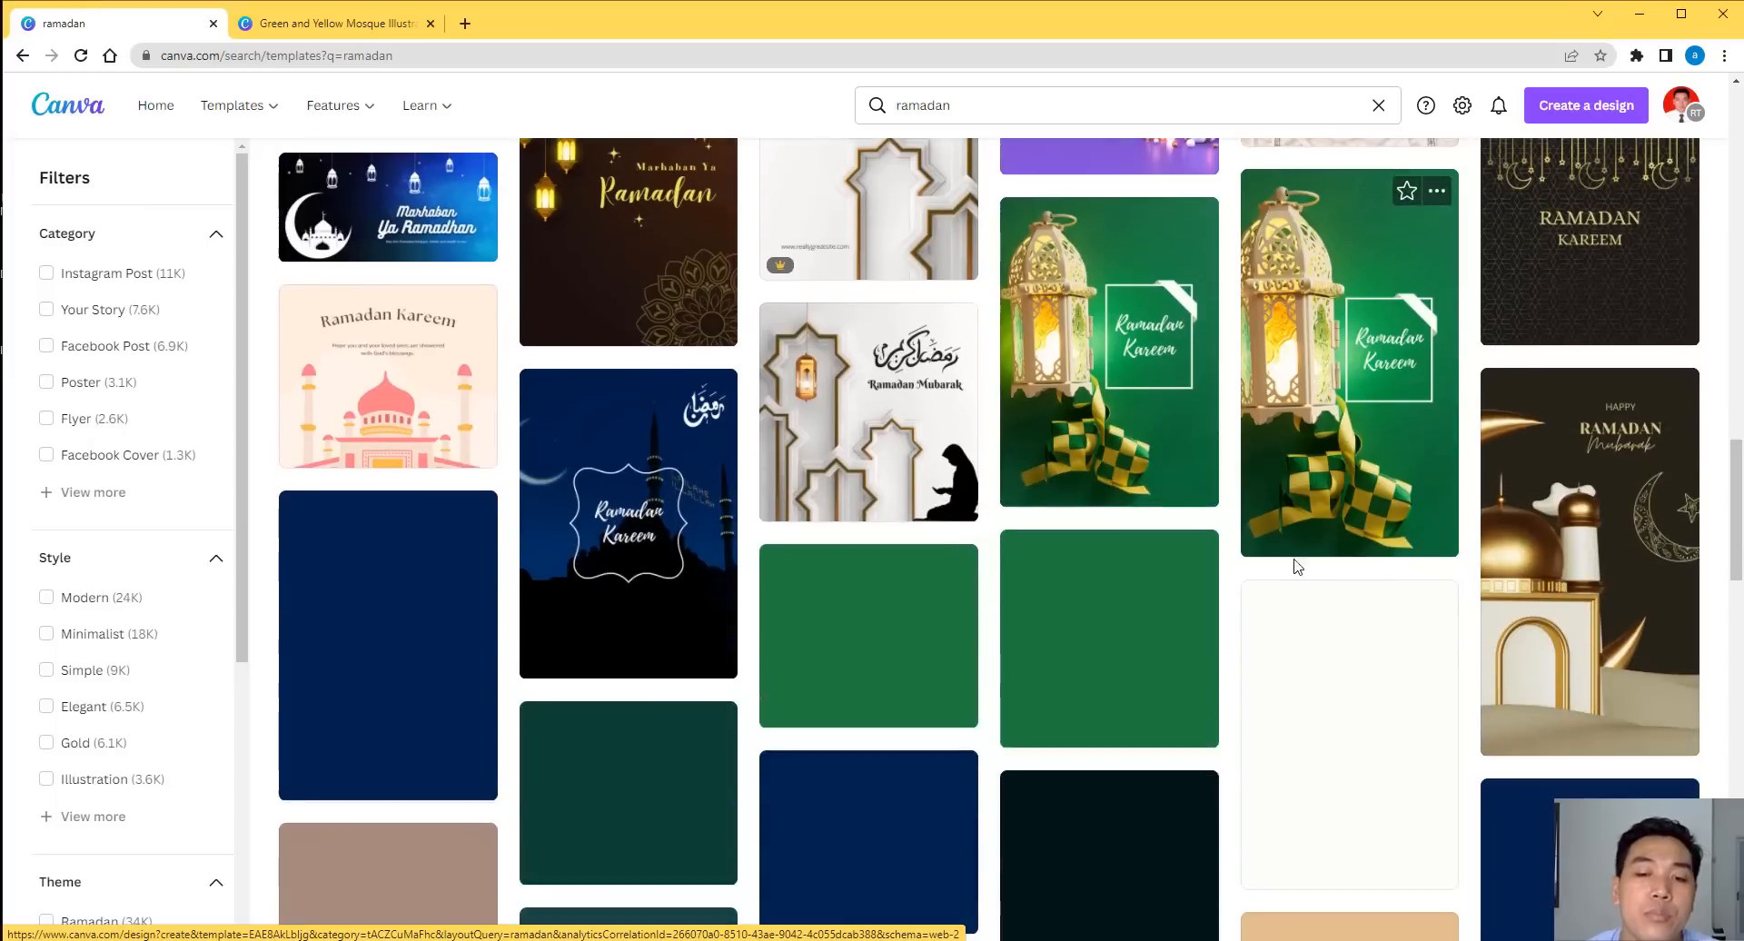
scroll(1297, 567, down, 3)
scroll(930, 546, down, 5)
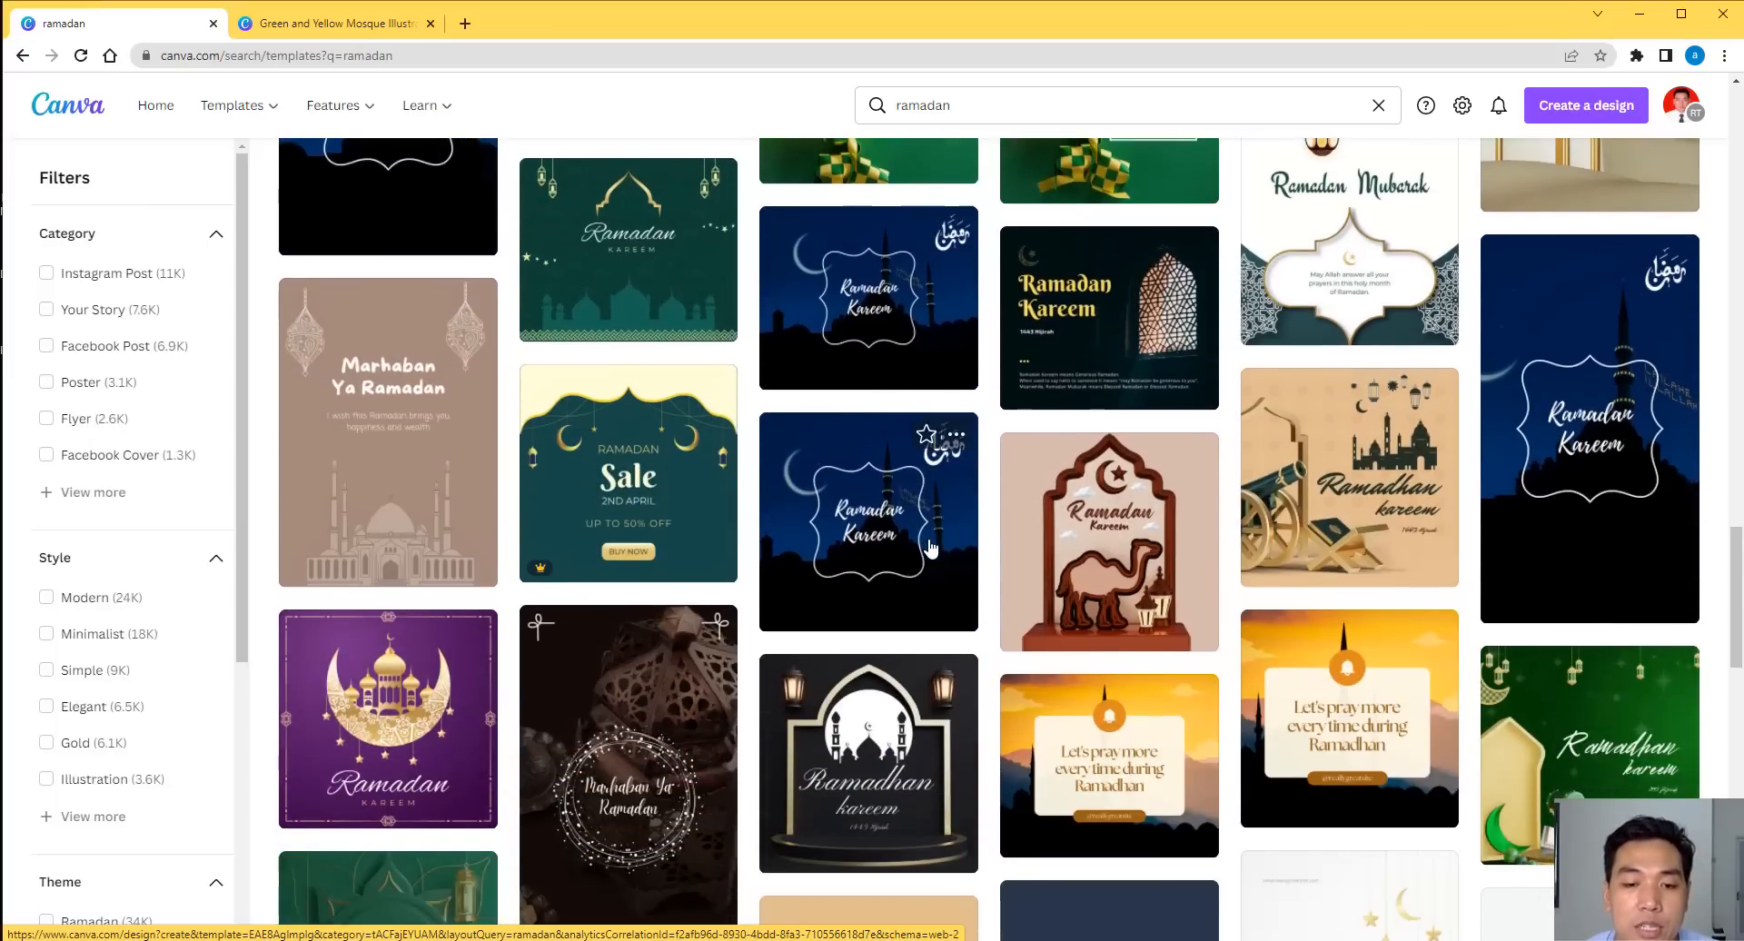
scroll(930, 546, down, 3)
scroll(930, 546, down, 3)
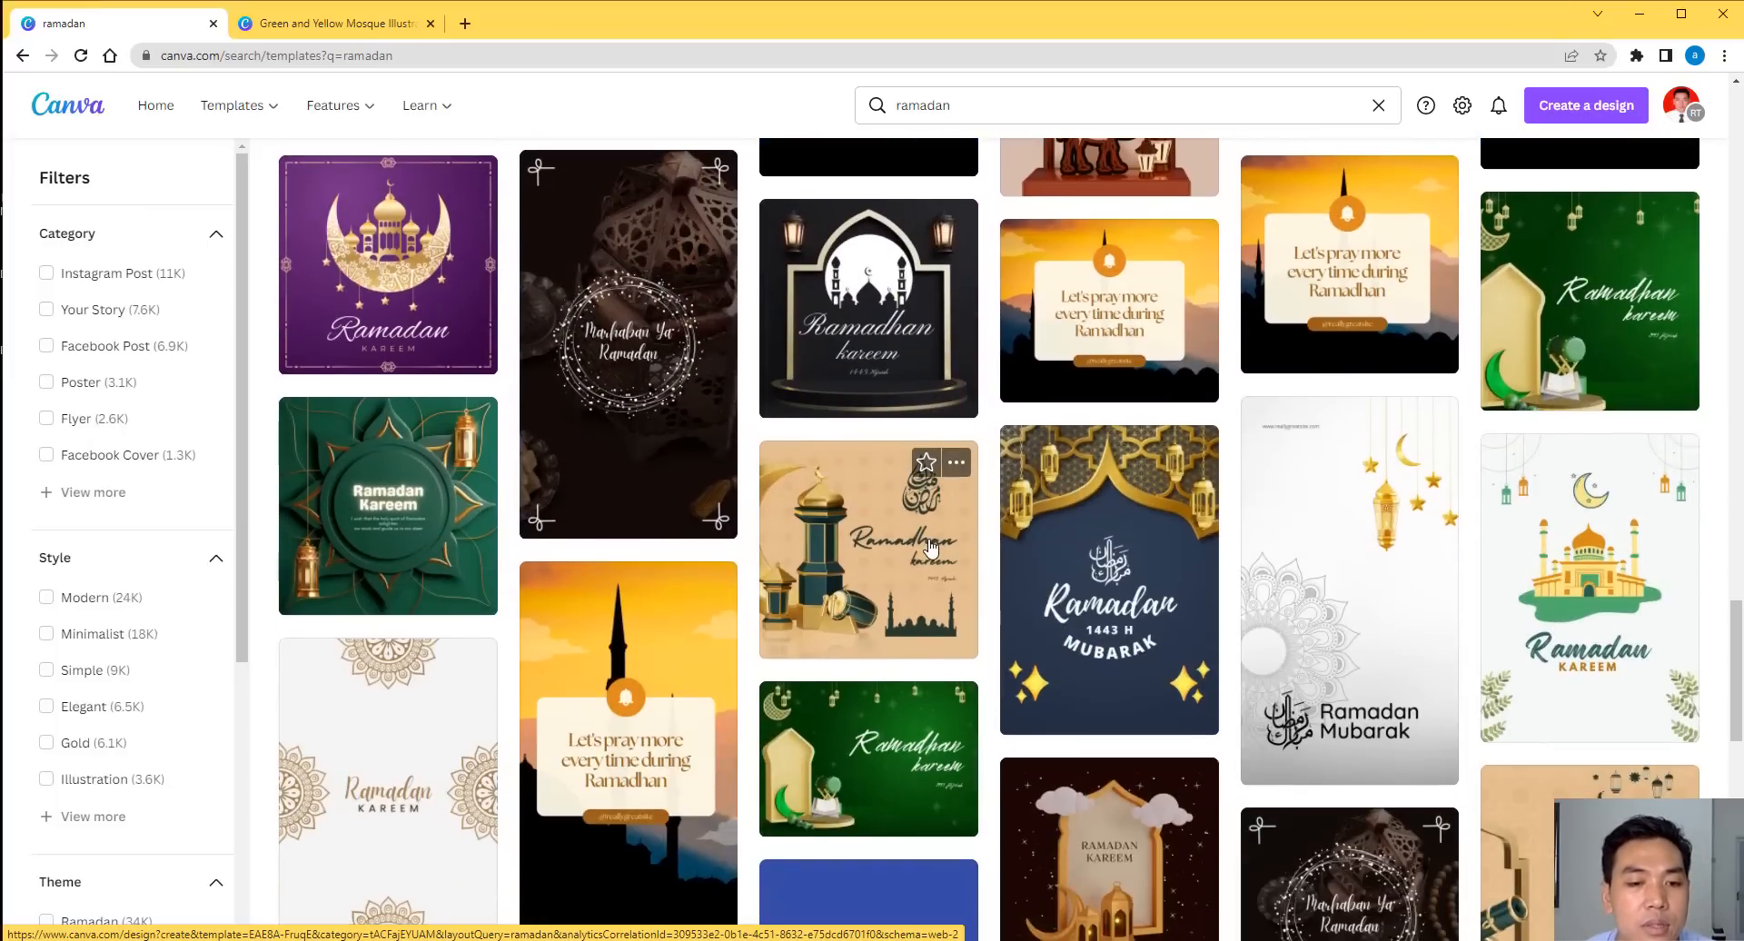
scroll(930, 546, down, 4)
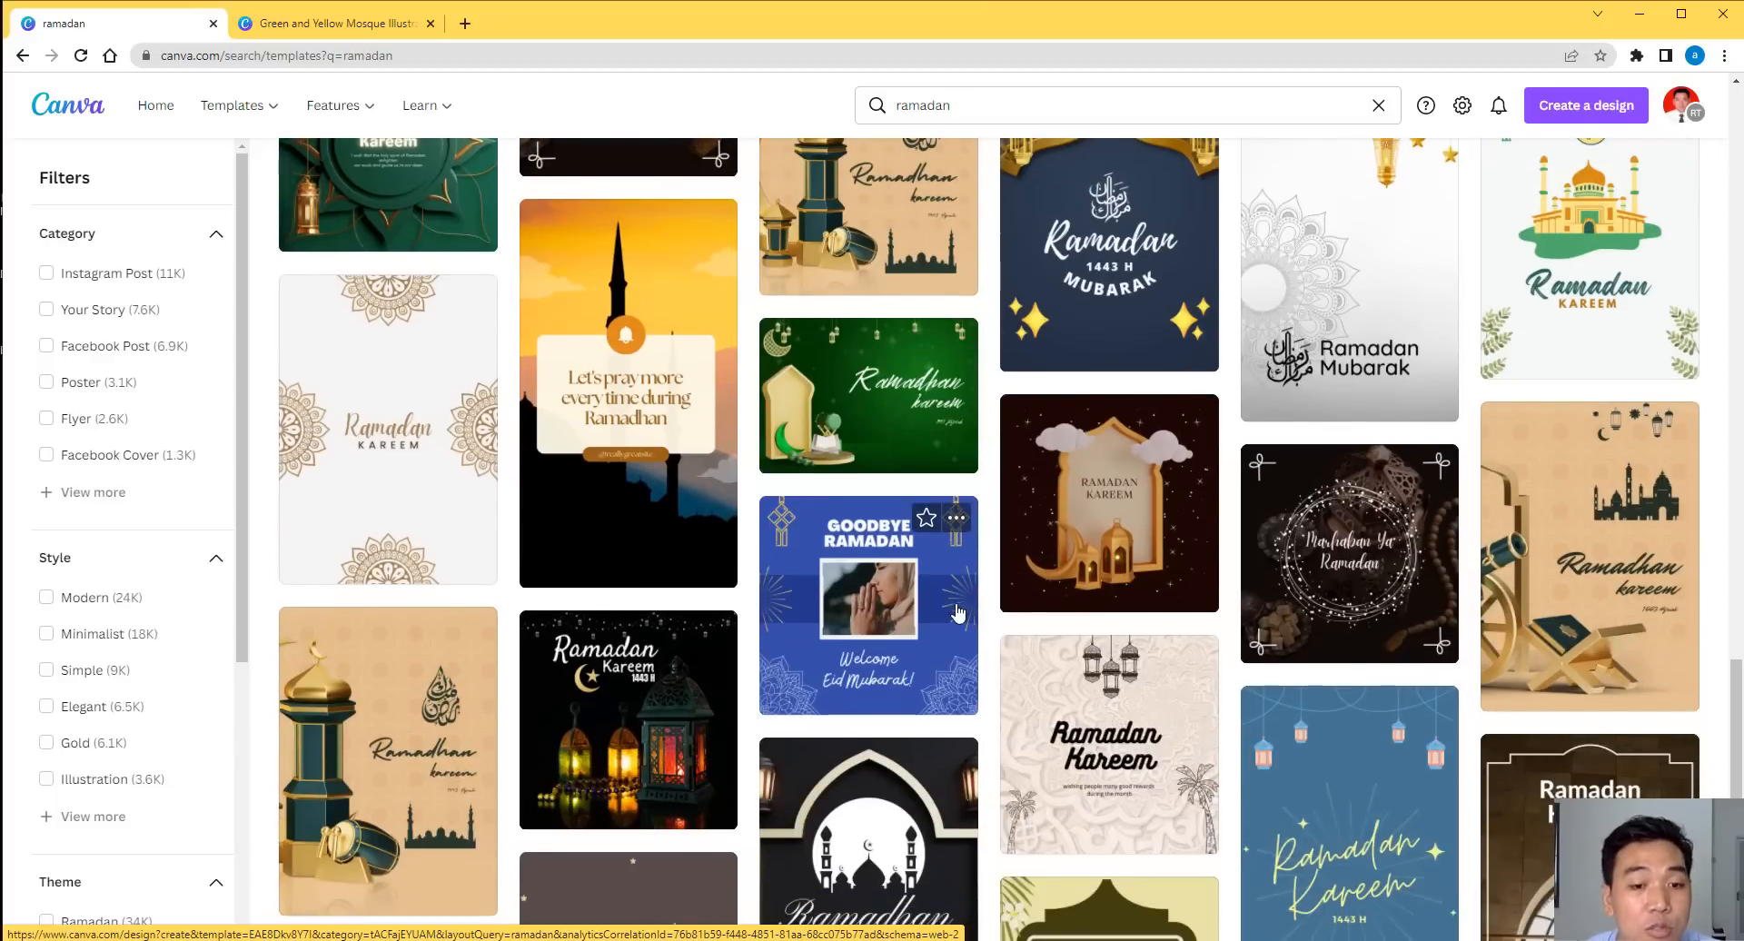
scroll(955, 636, down, 5)
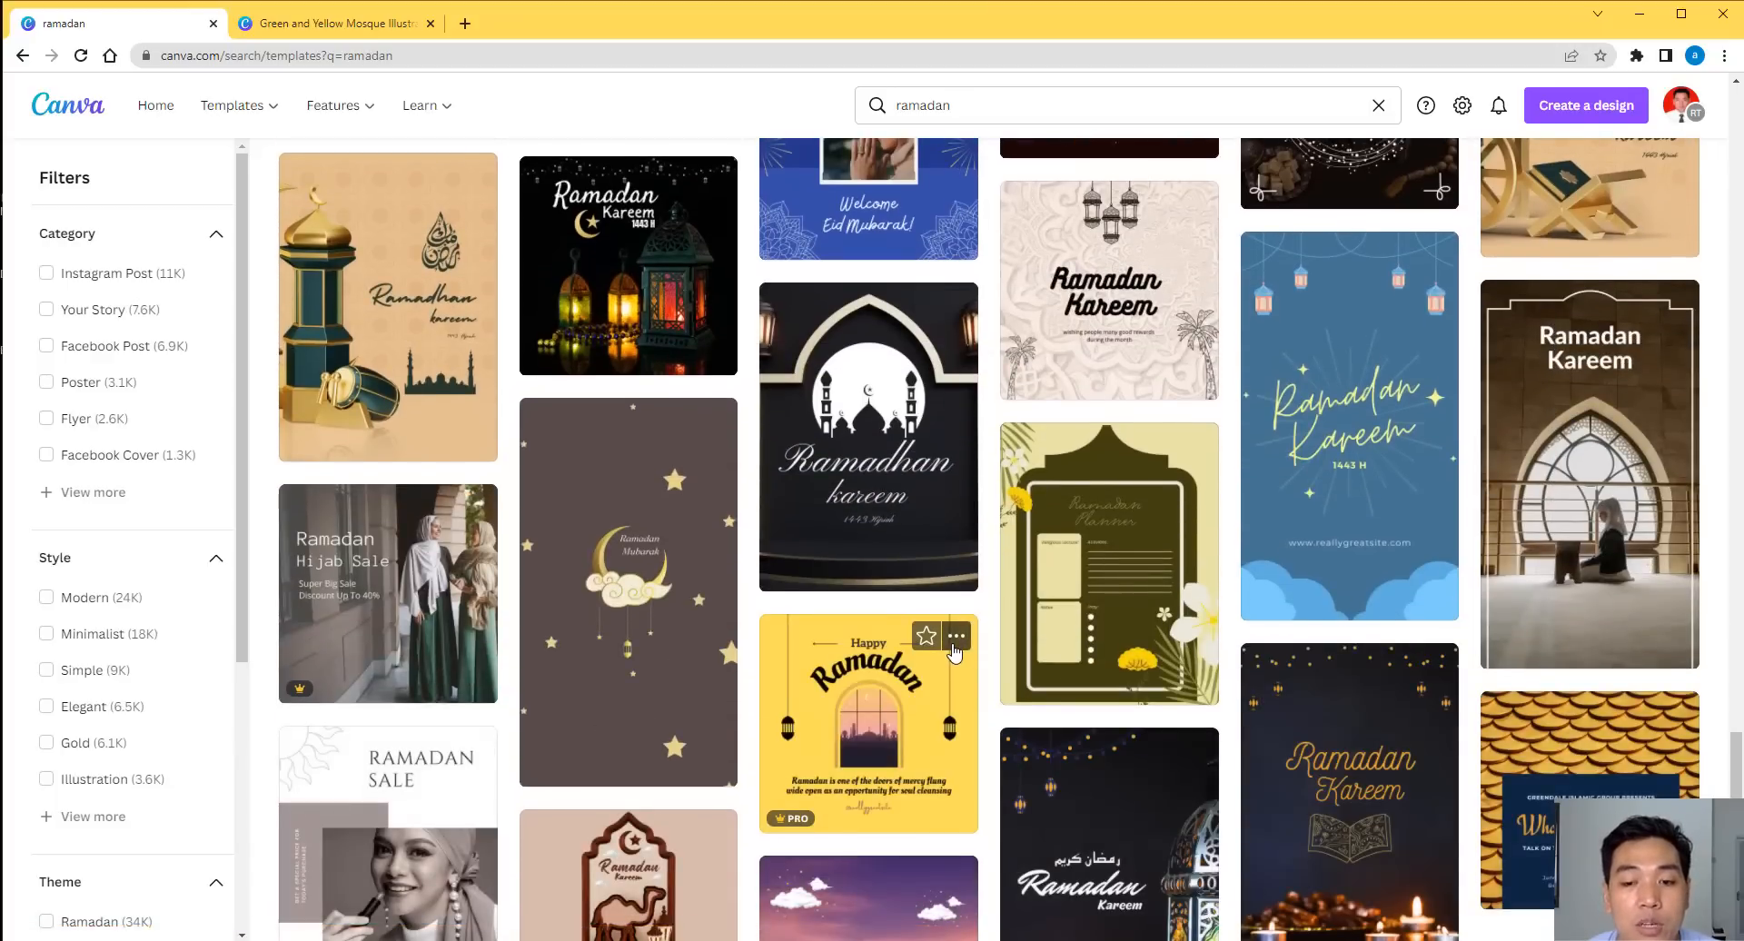
scroll(953, 652, down, 4)
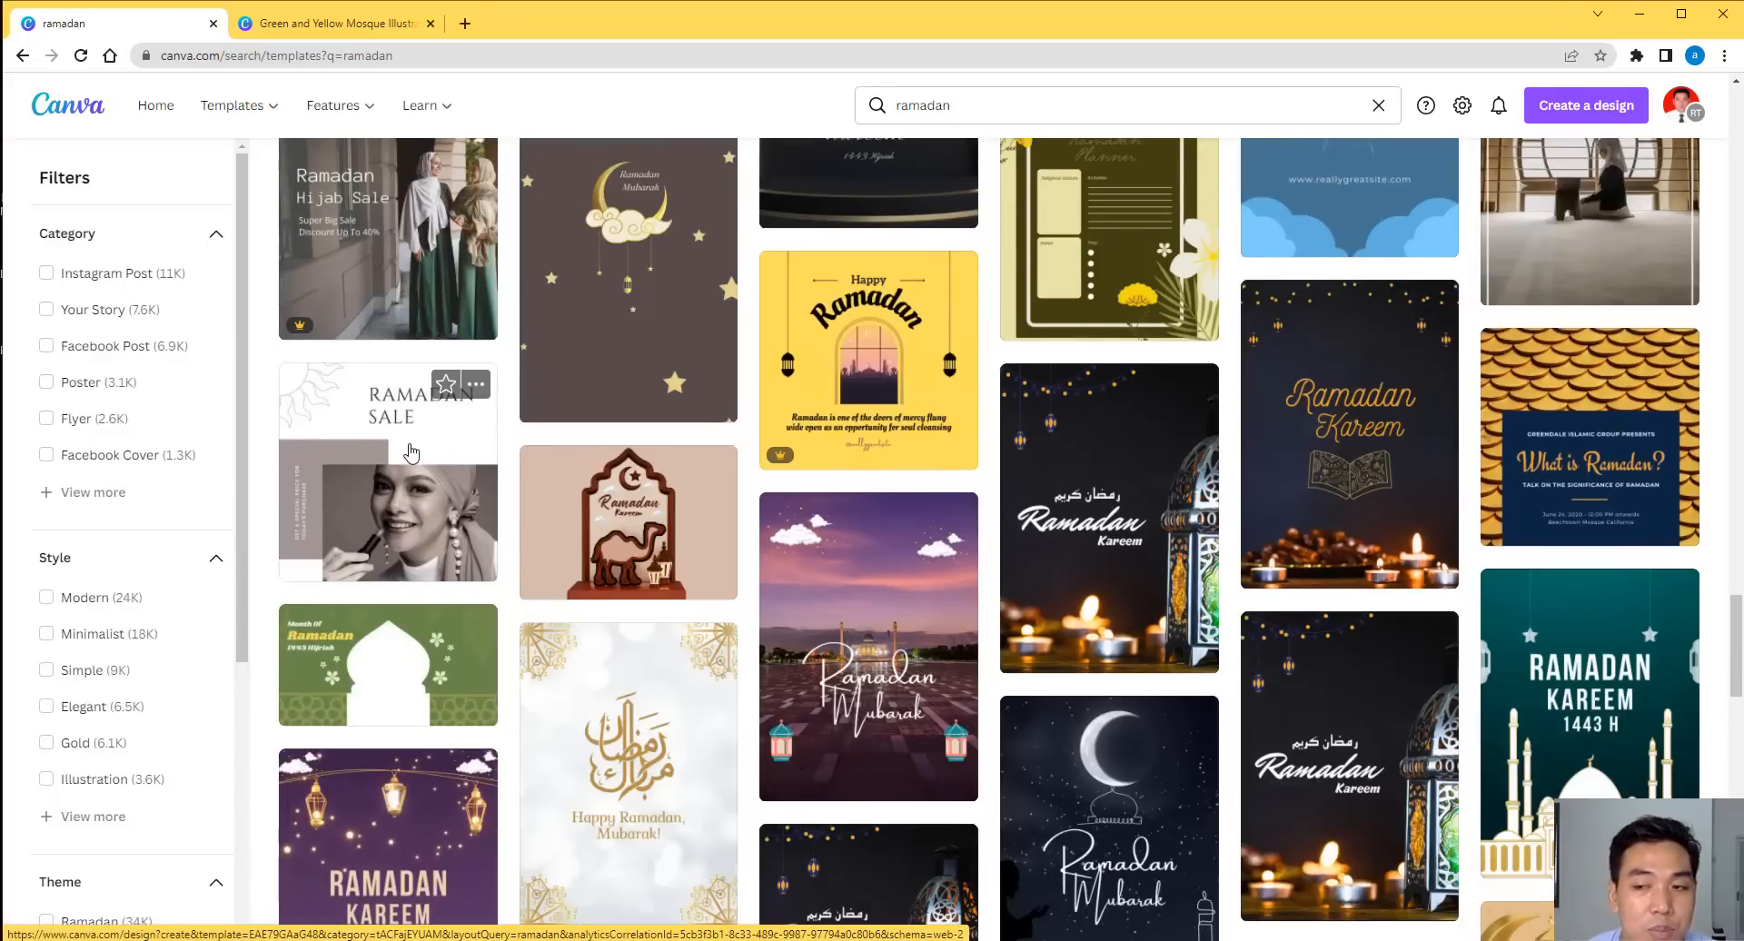
scroll(456, 493, down, 4)
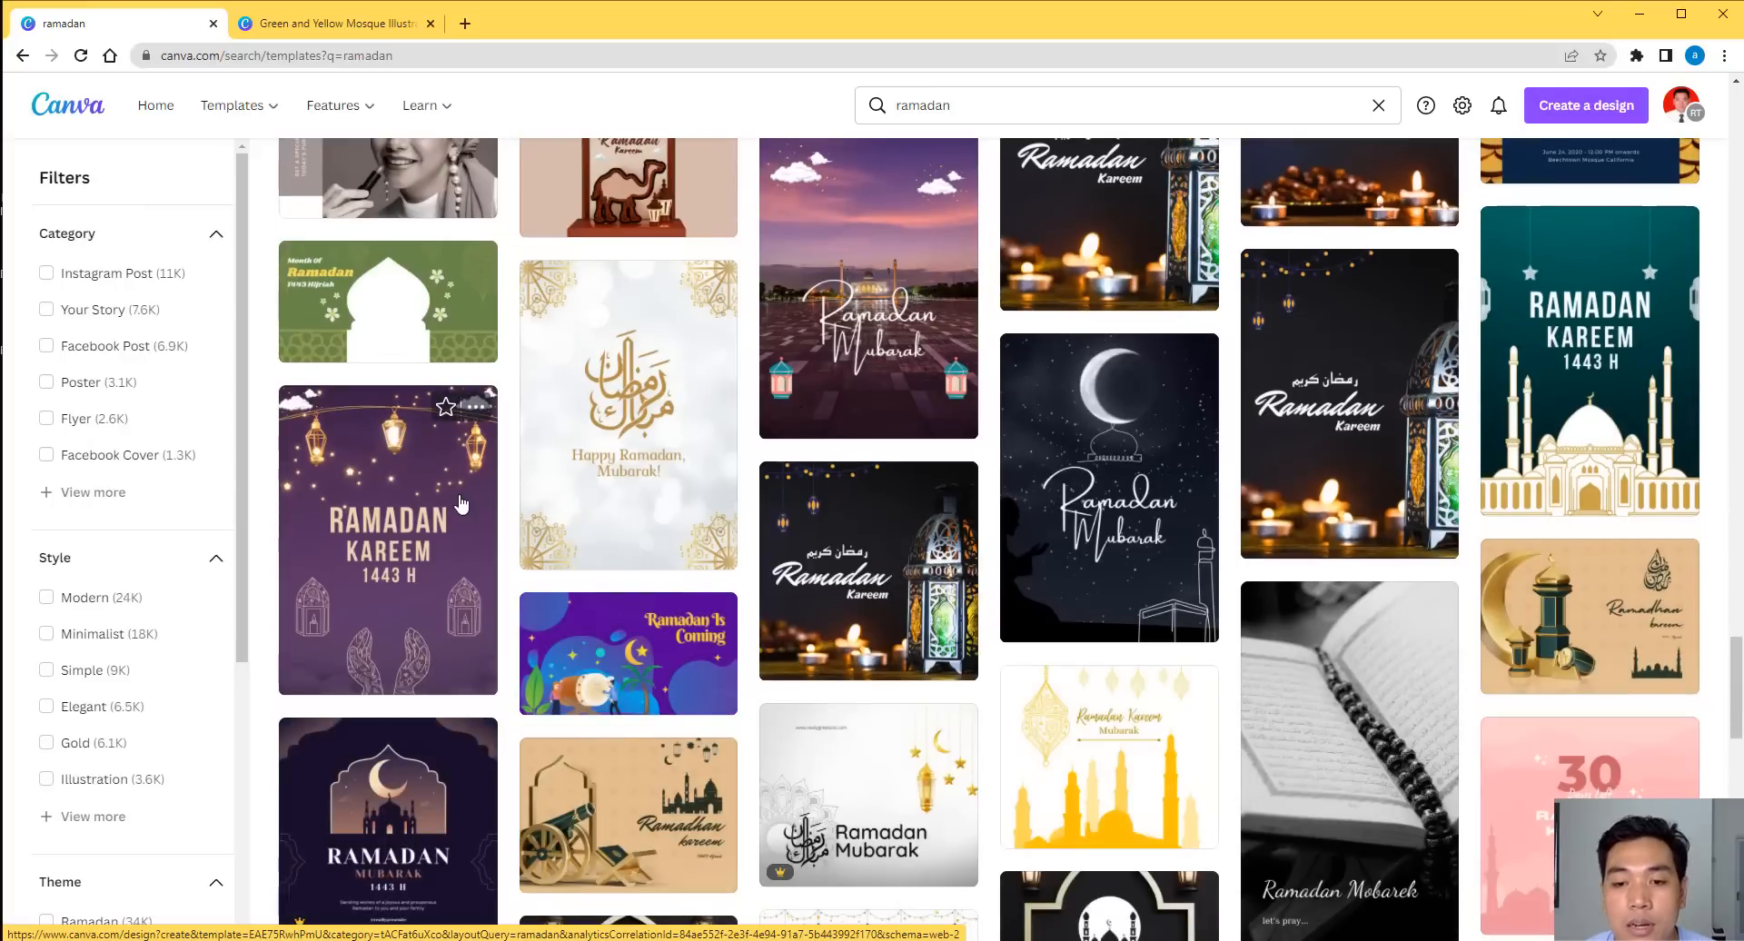
scroll(463, 505, down, 7)
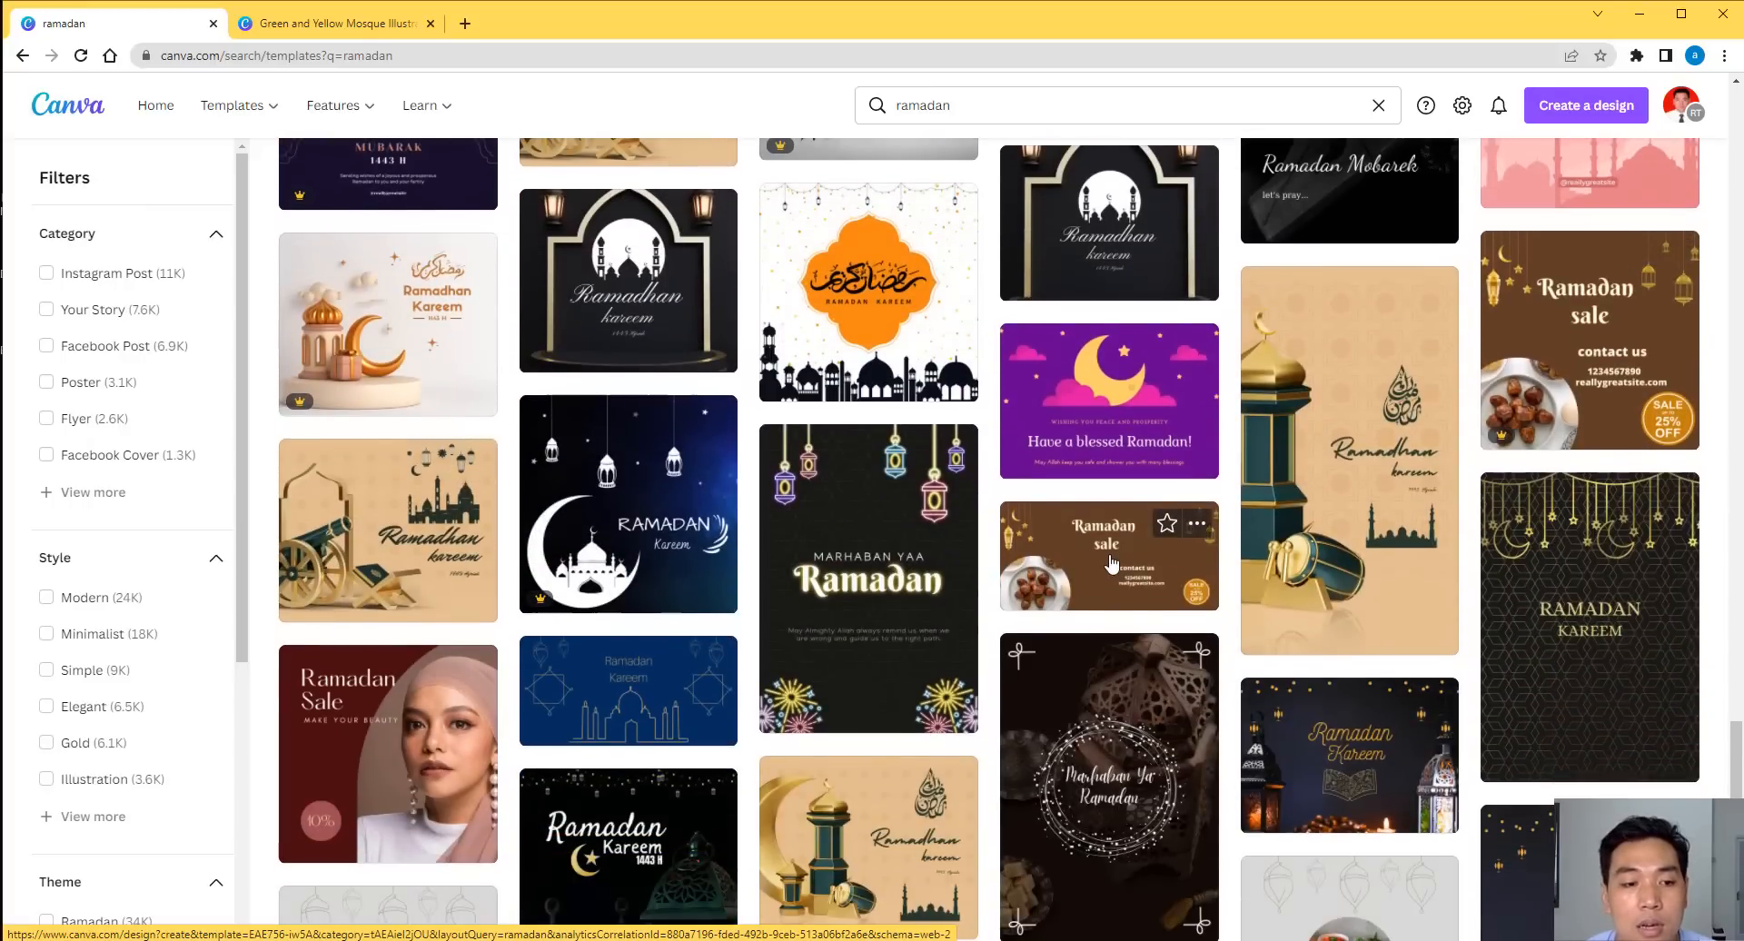
scroll(1110, 563, down, 6)
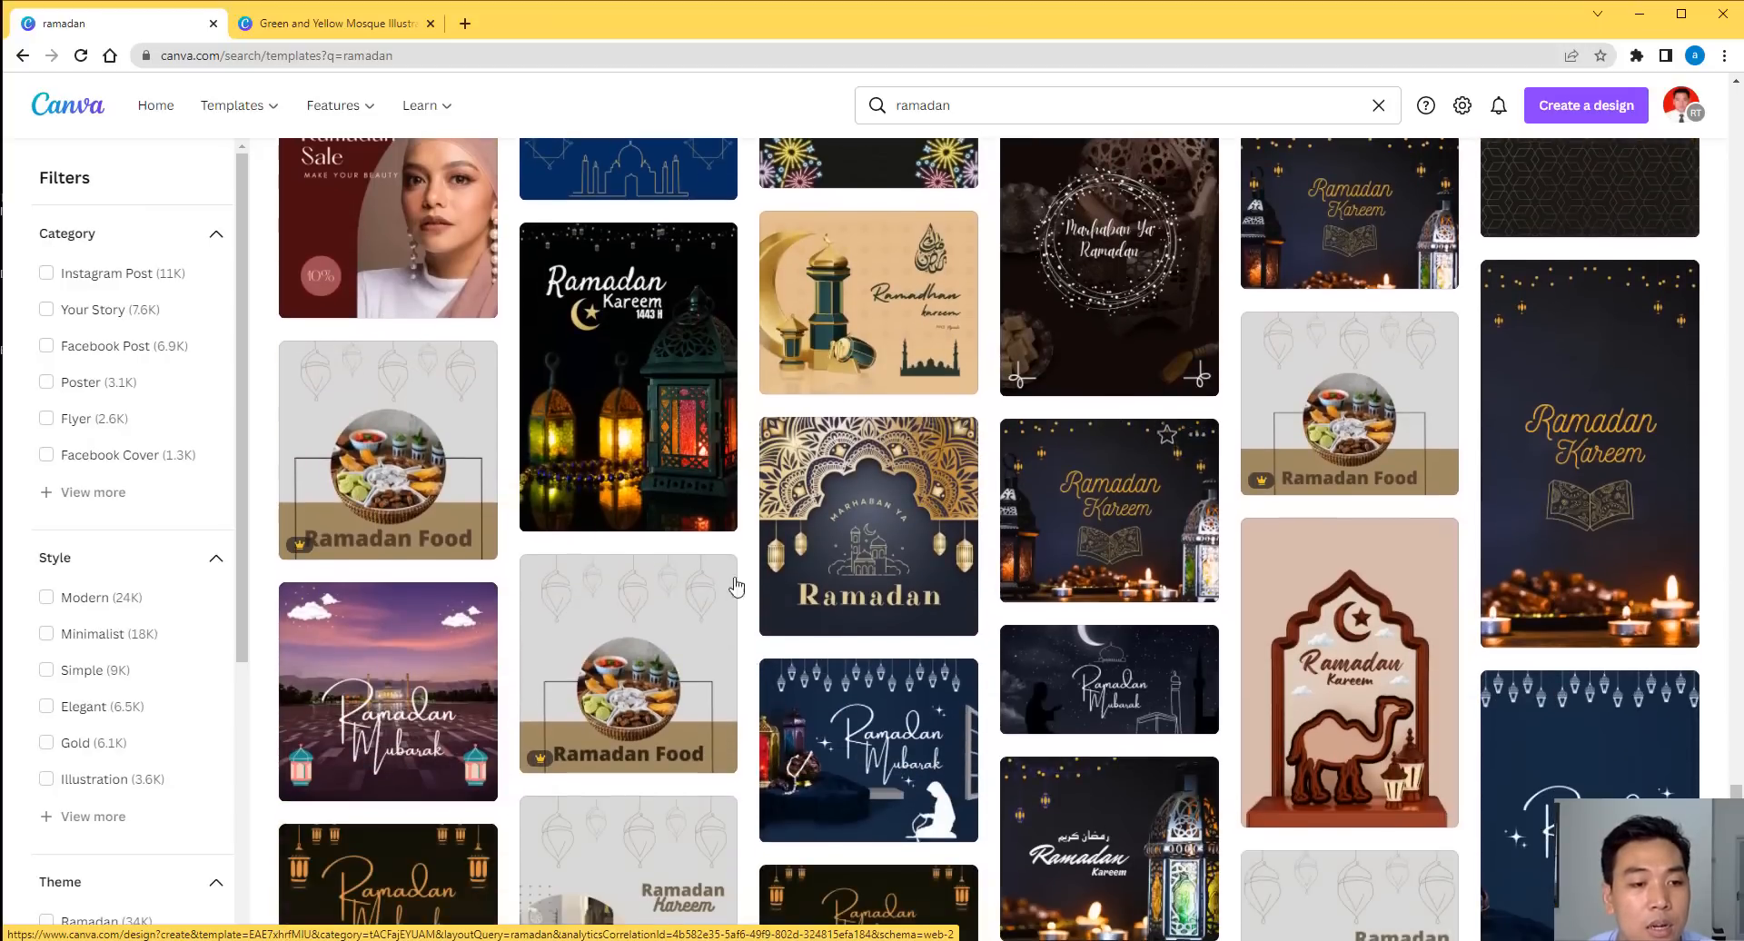
scroll(1251, 636, down, 5)
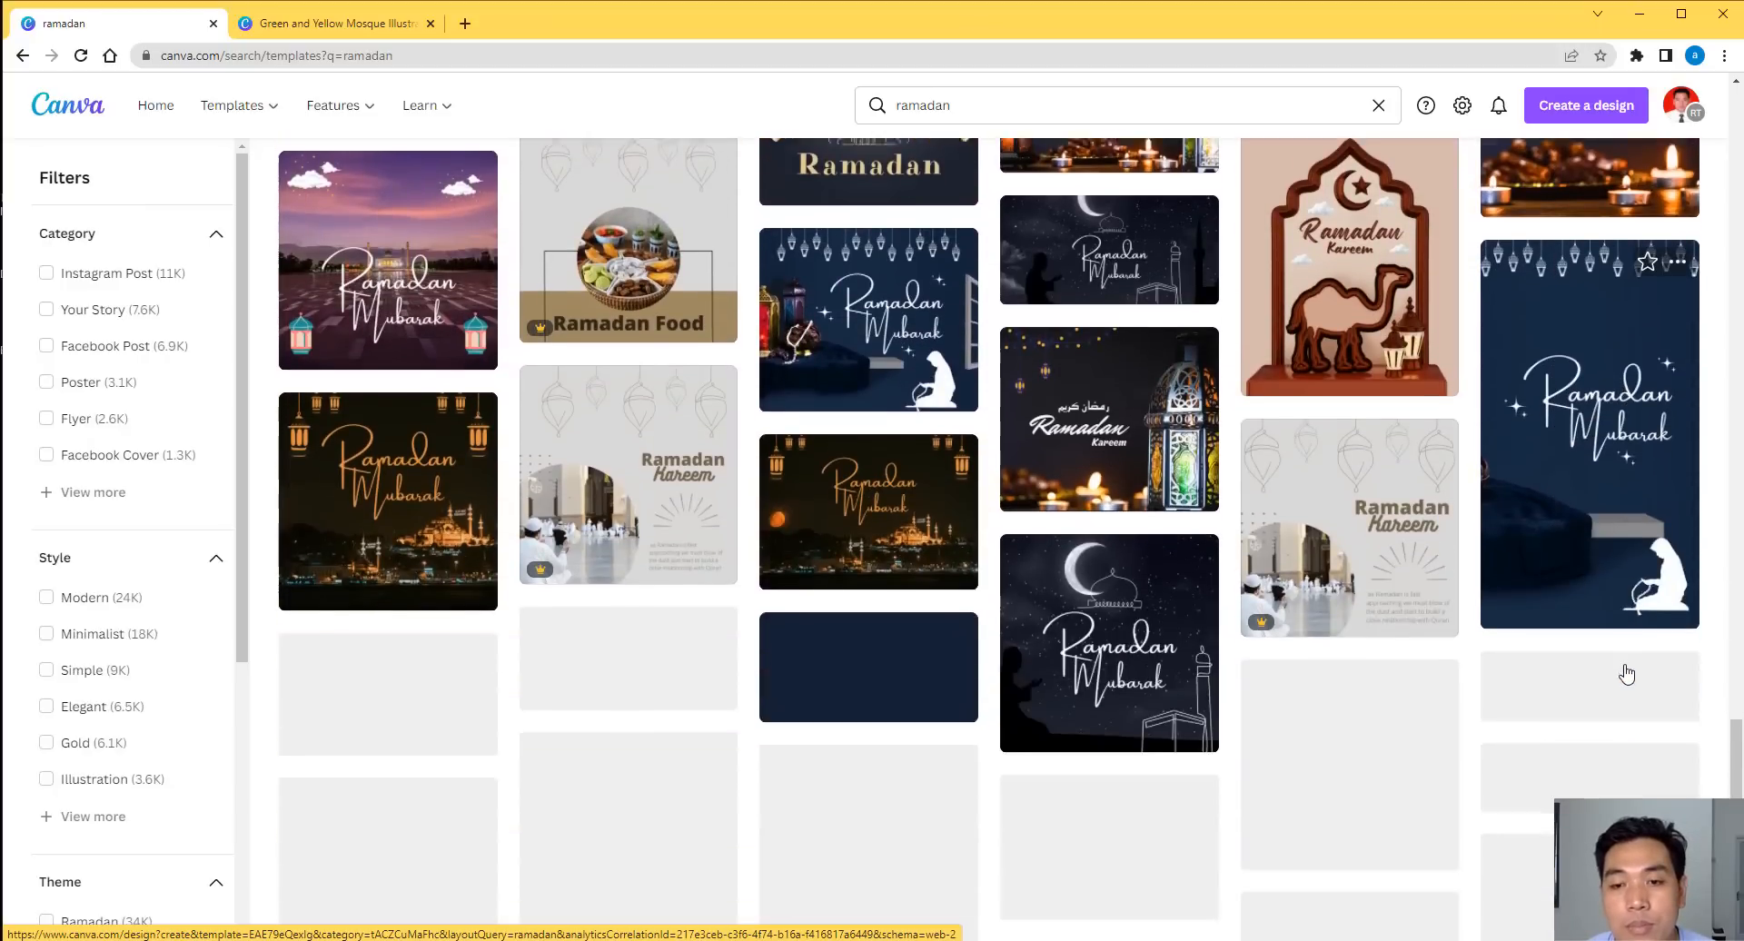
scroll(1251, 636, down, 3)
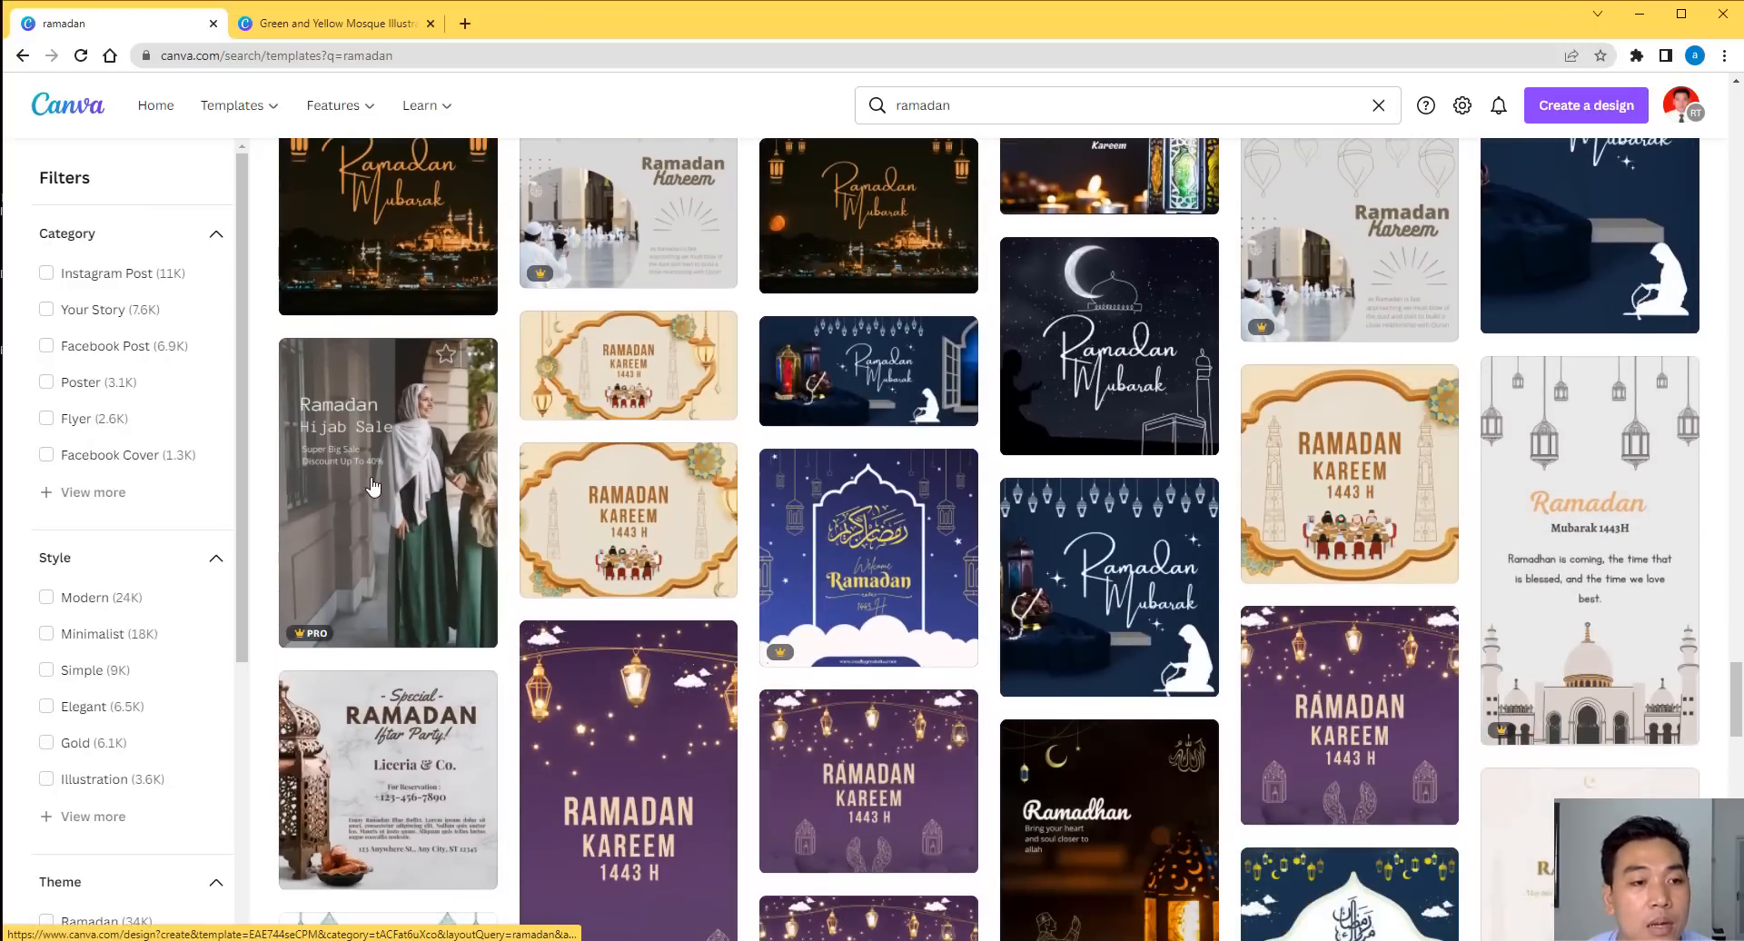
scroll(395, 582, down, 4)
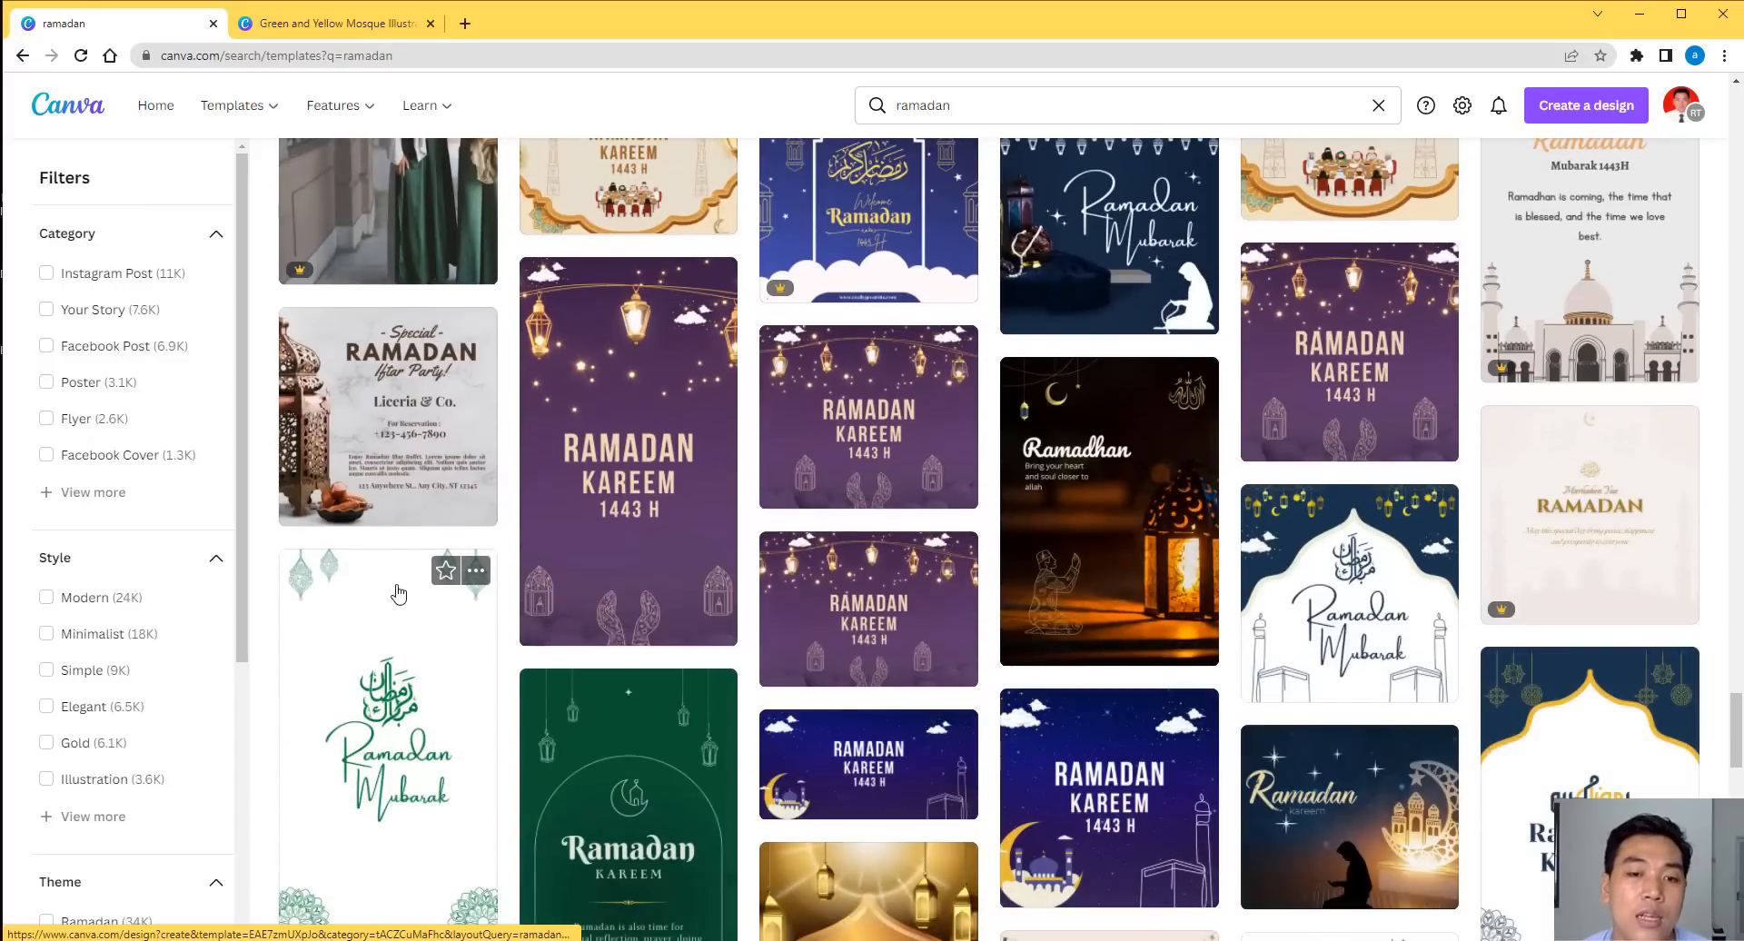
scroll(432, 608, up, 3)
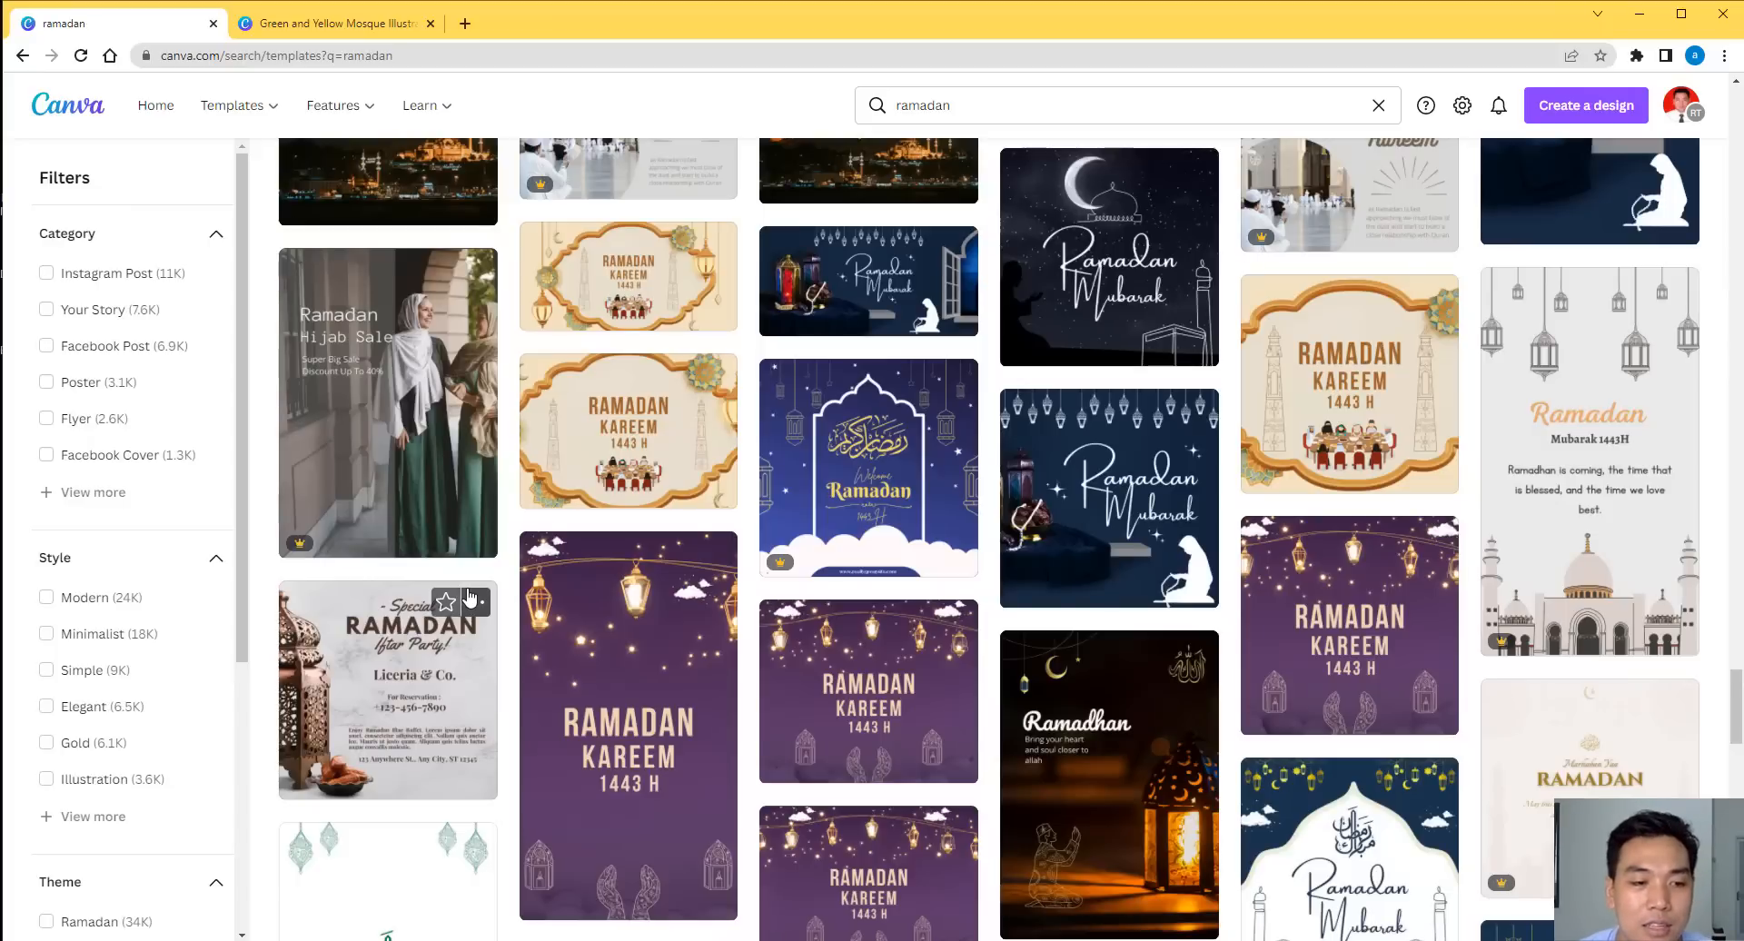
scroll(564, 636, down, 15)
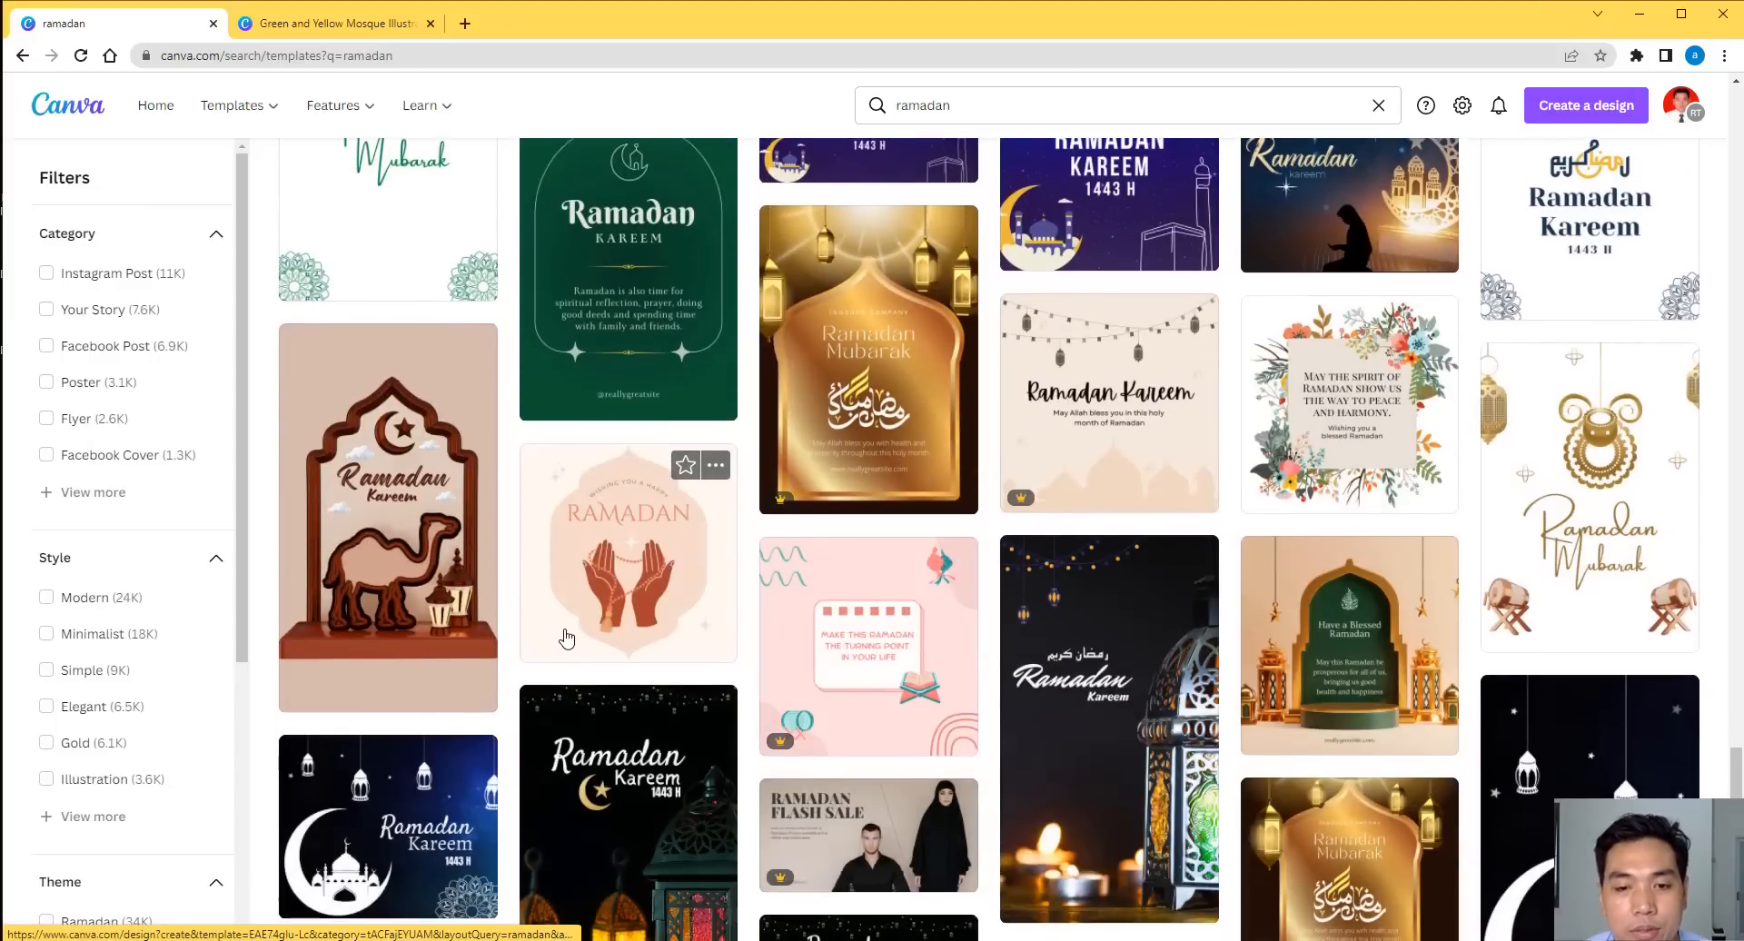
scroll(567, 639, down, 6)
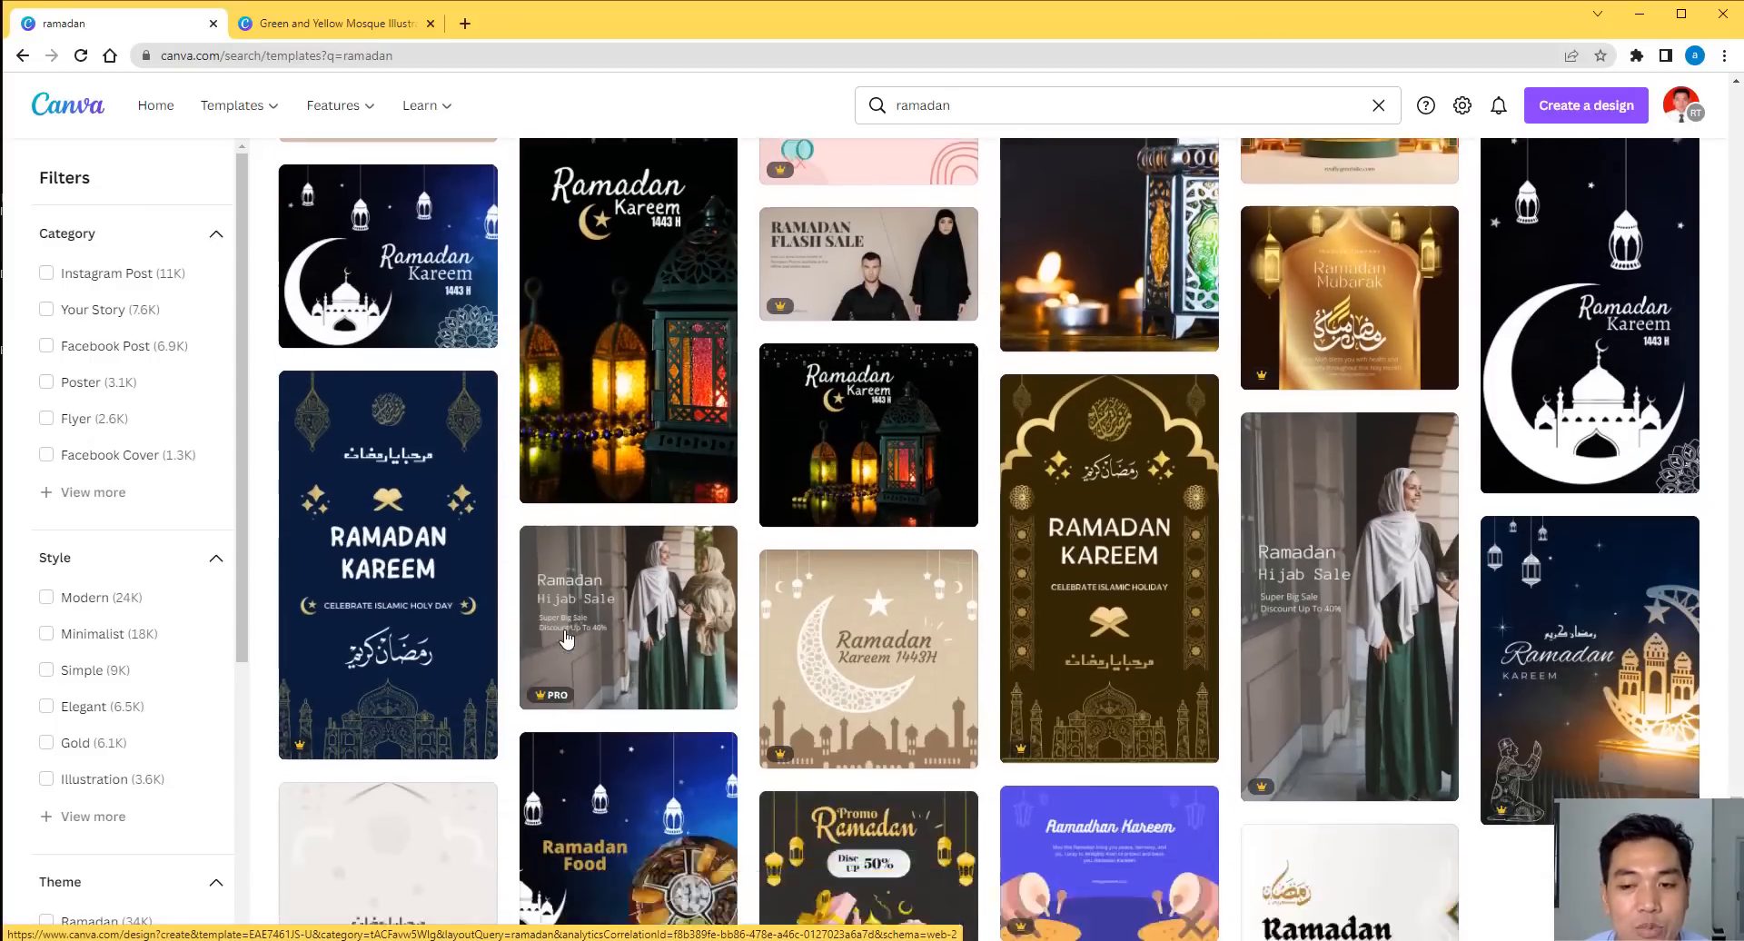
scroll(567, 639, down, 2)
scroll(1365, 513, down, 4)
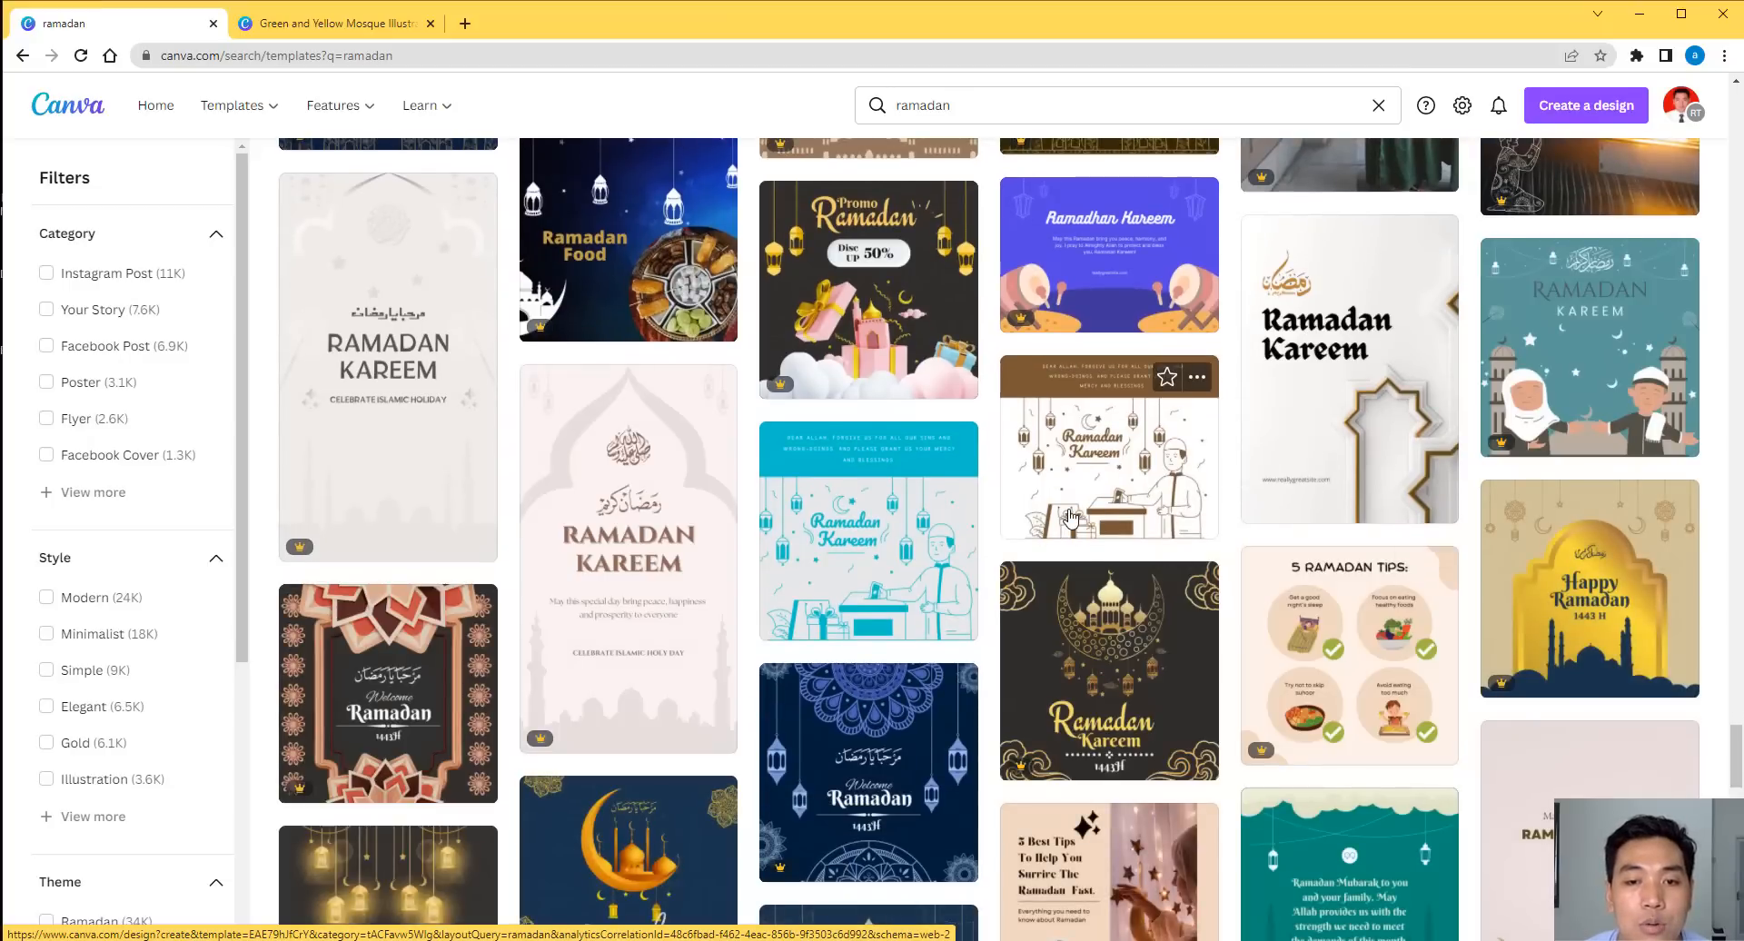
scroll(845, 581, down, 6)
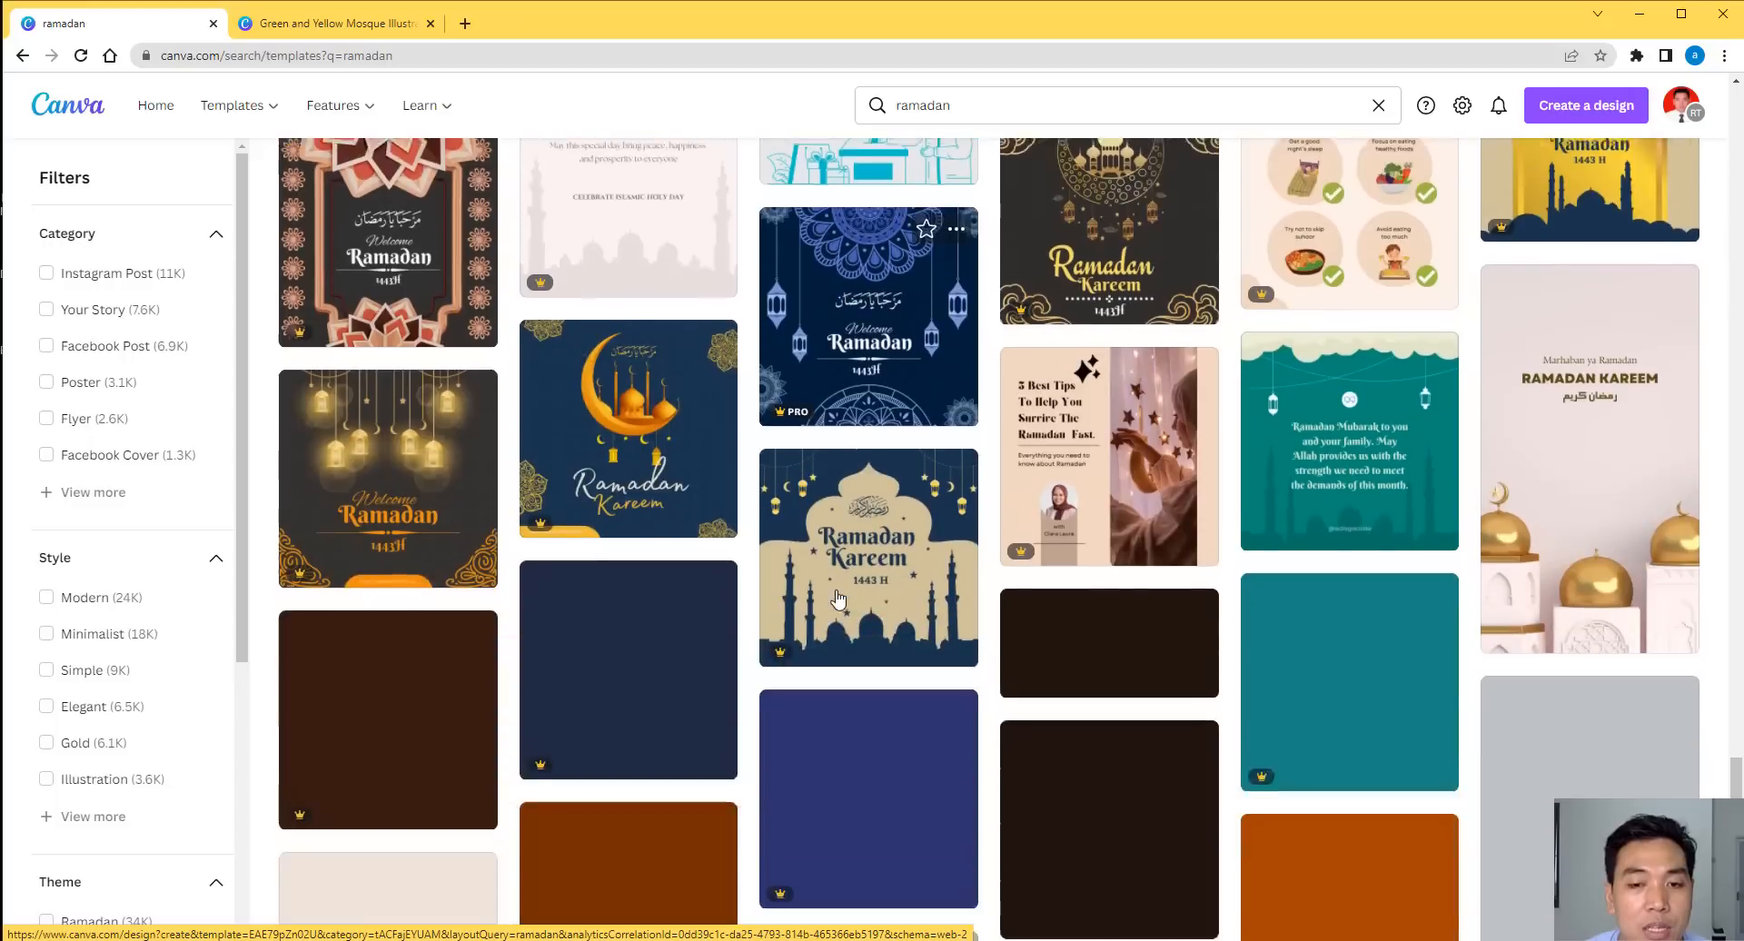
scroll(1108, 366, down, 4)
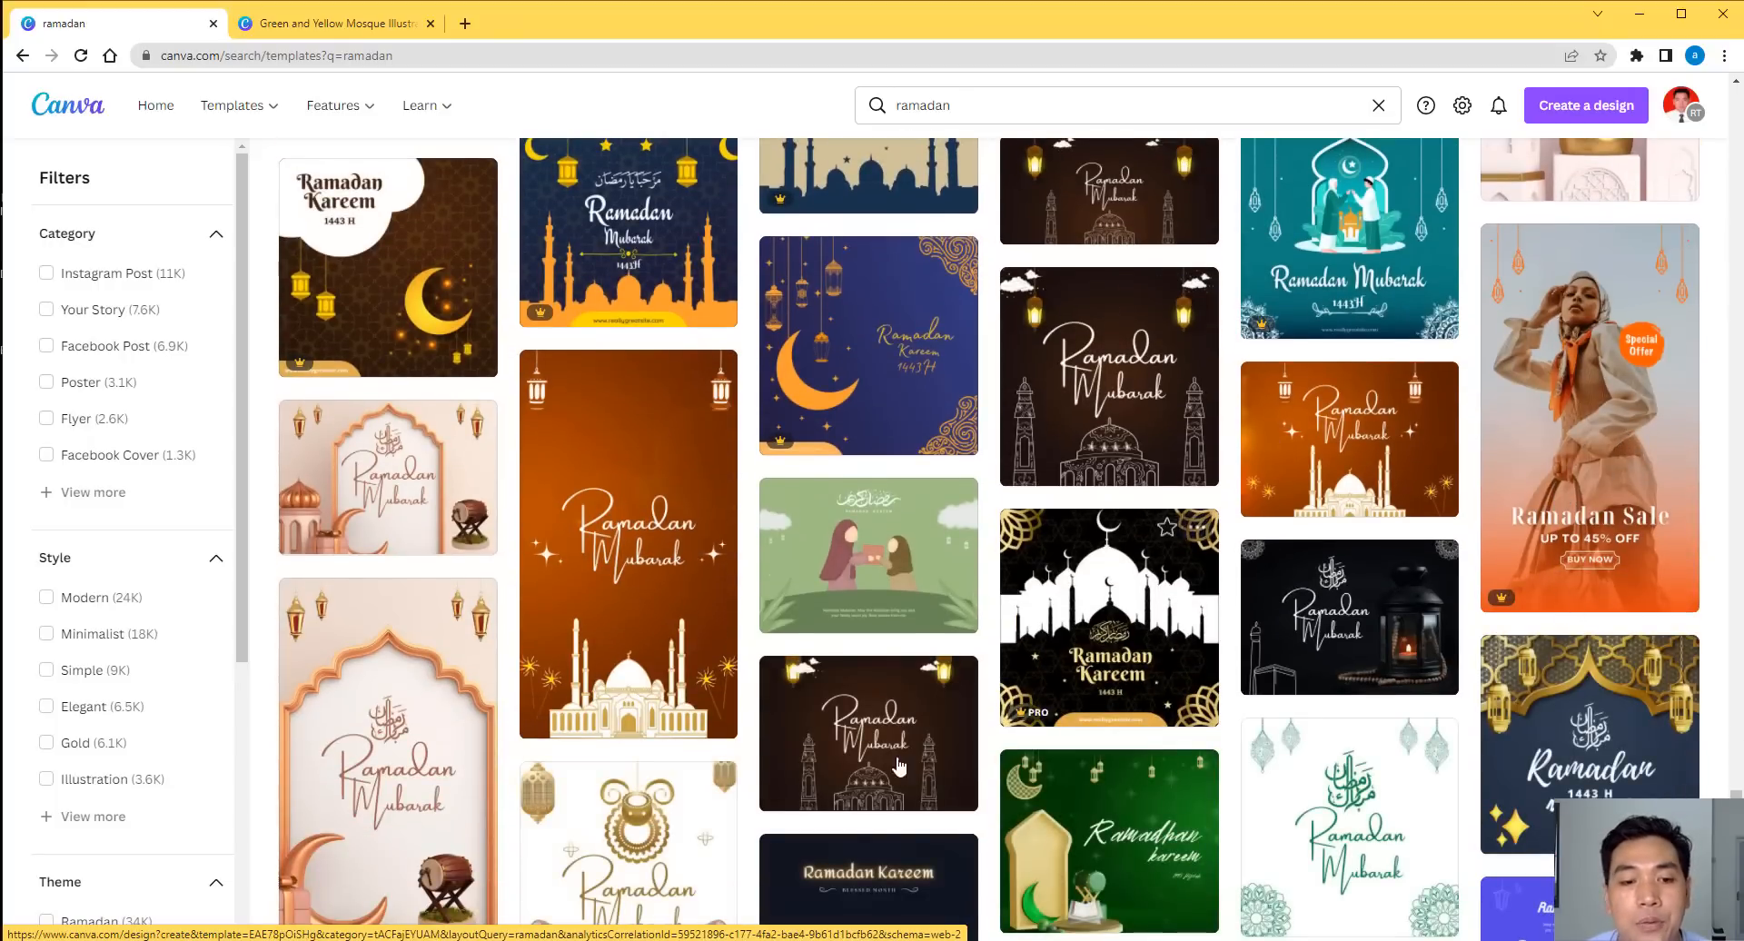
scroll(896, 671, down, 5)
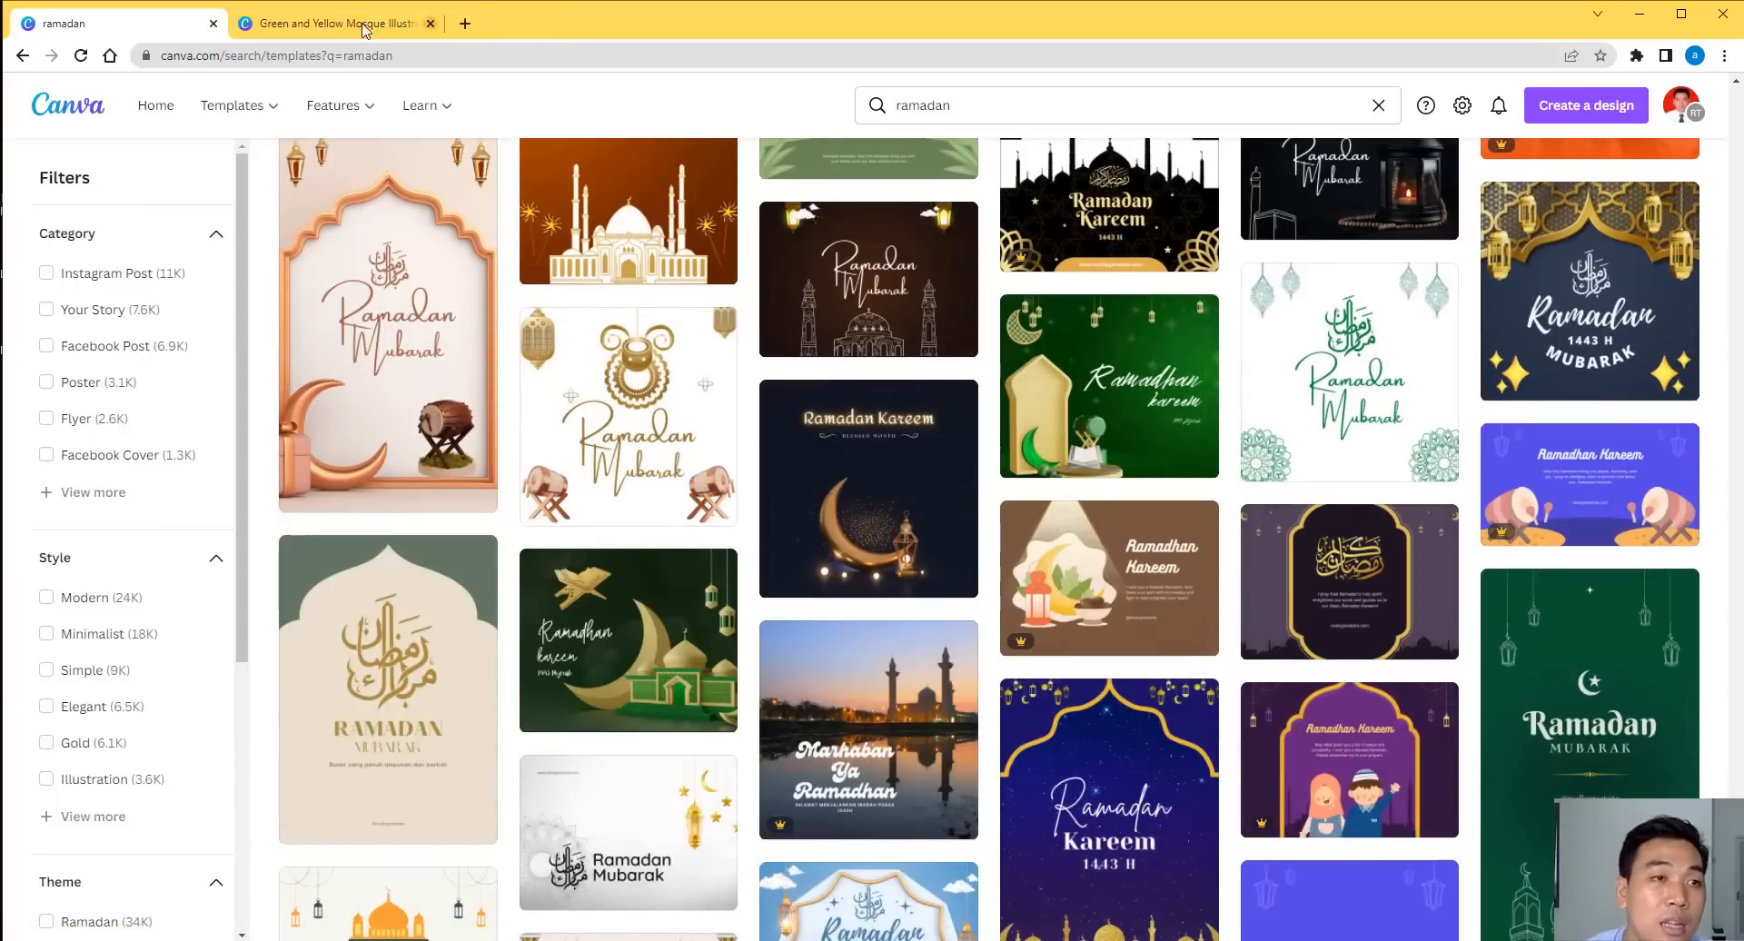
In the opened mosque template, move the "Marhaban Ya Ramadan" heading up near the top of the page.
click(338, 24)
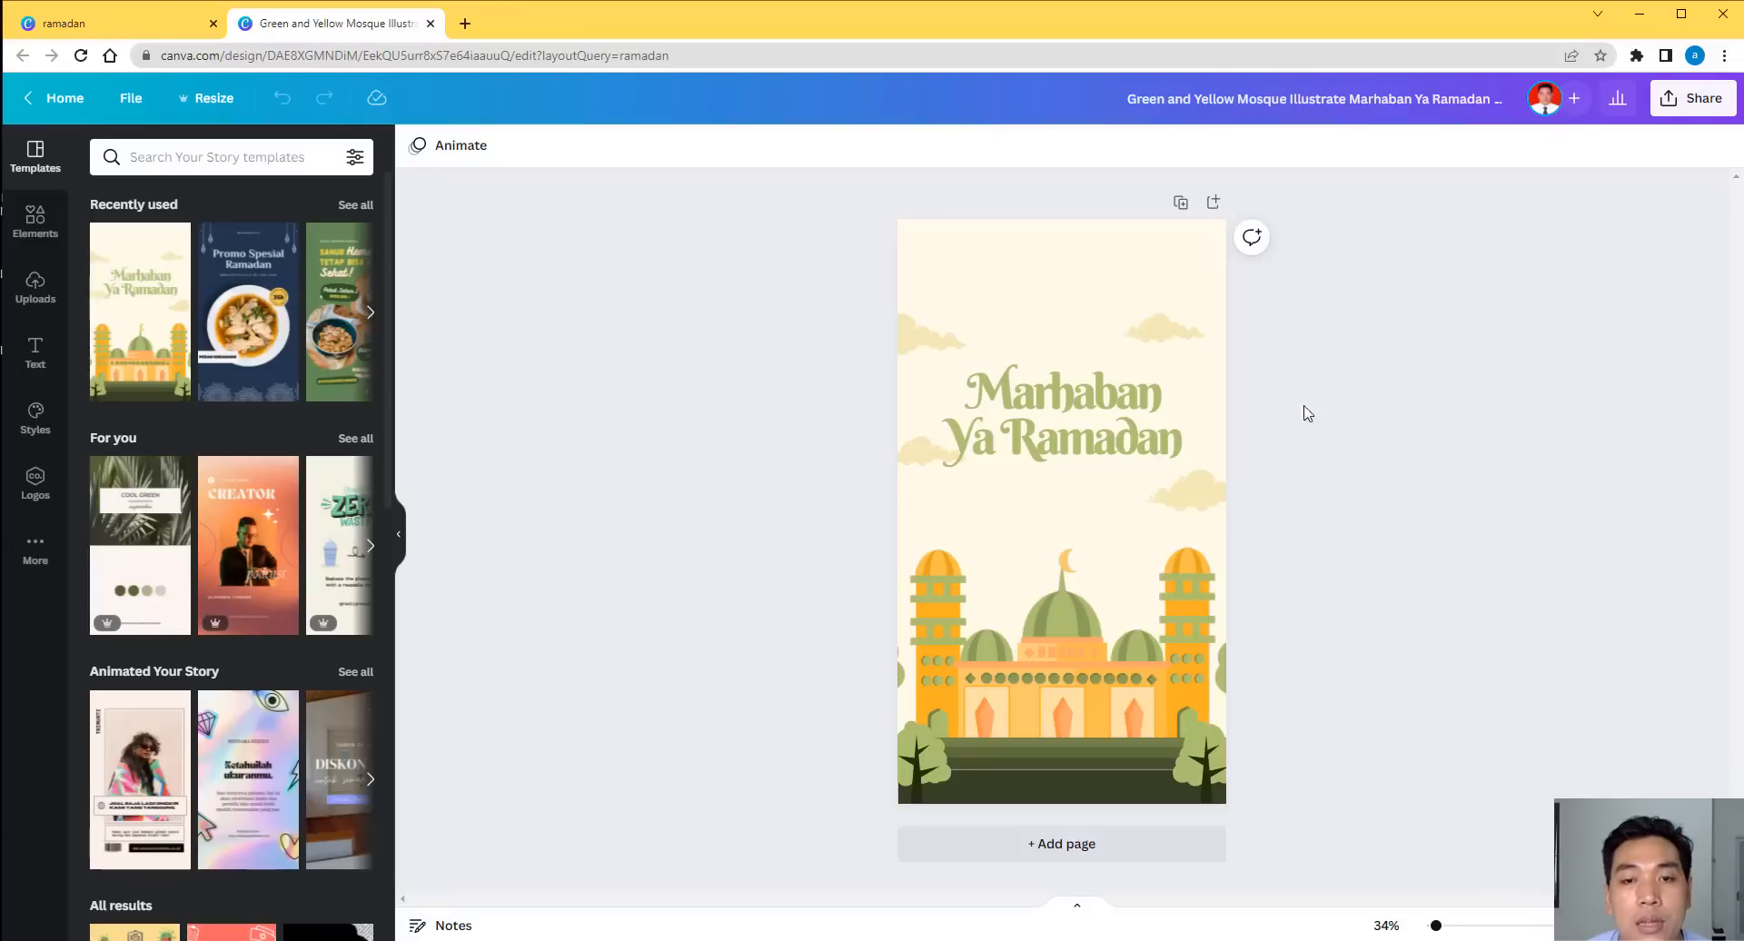
click(1123, 418)
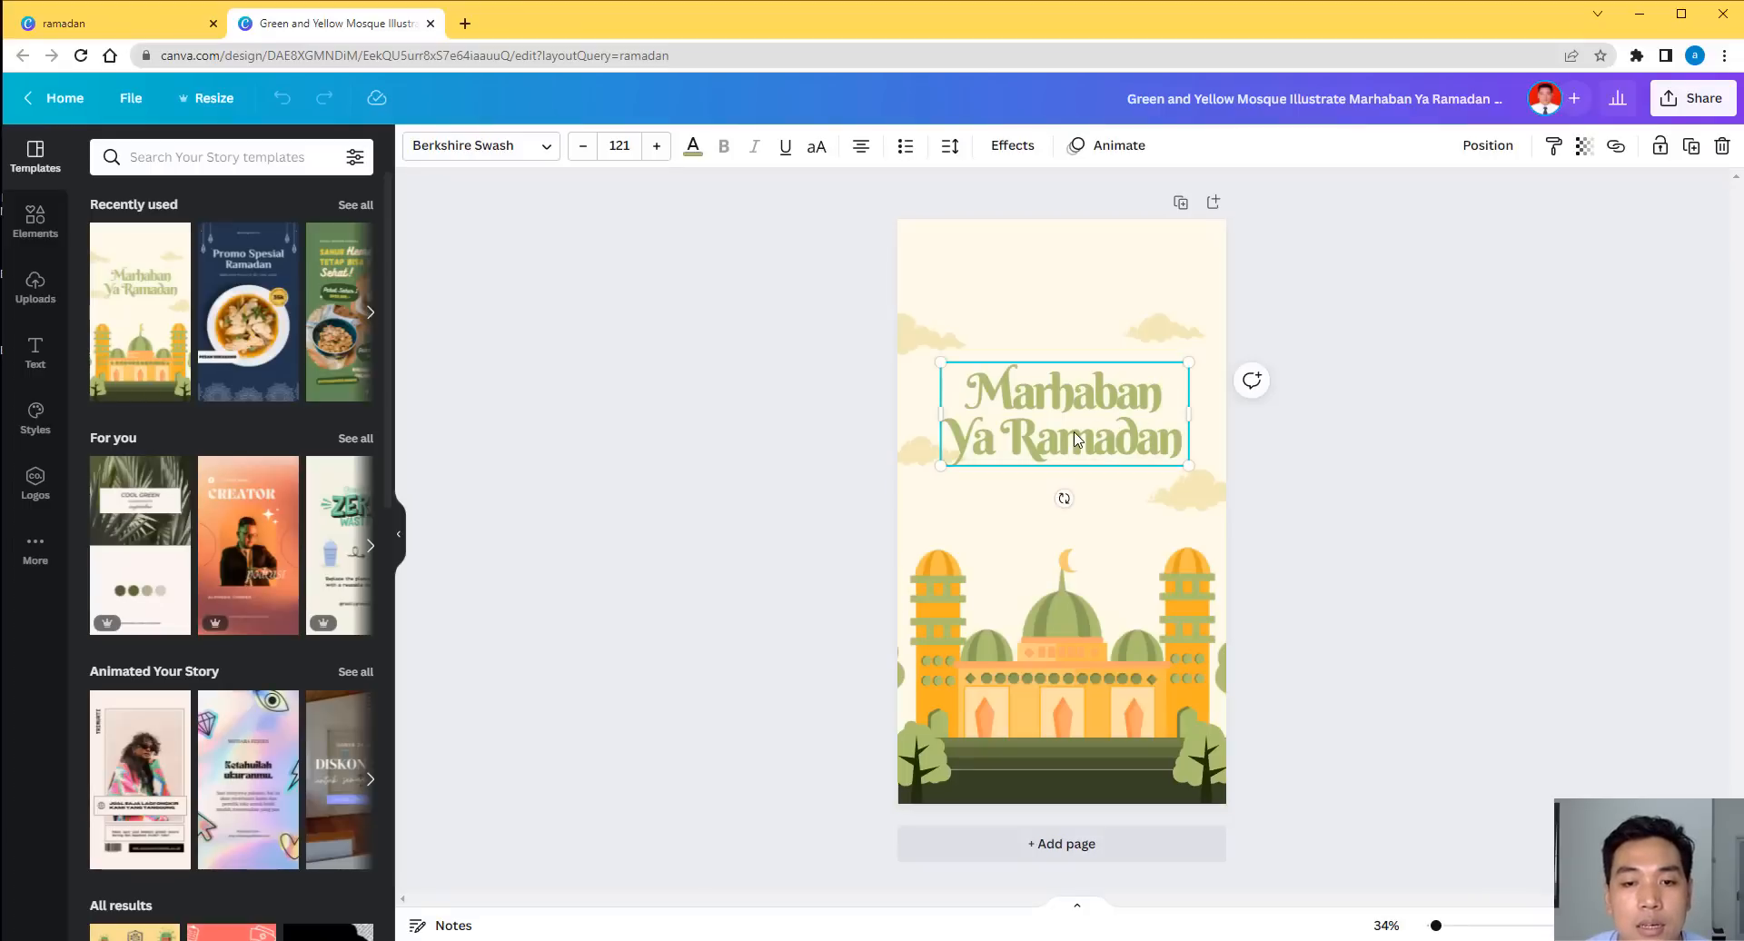
drag(1079, 429, 1077, 315)
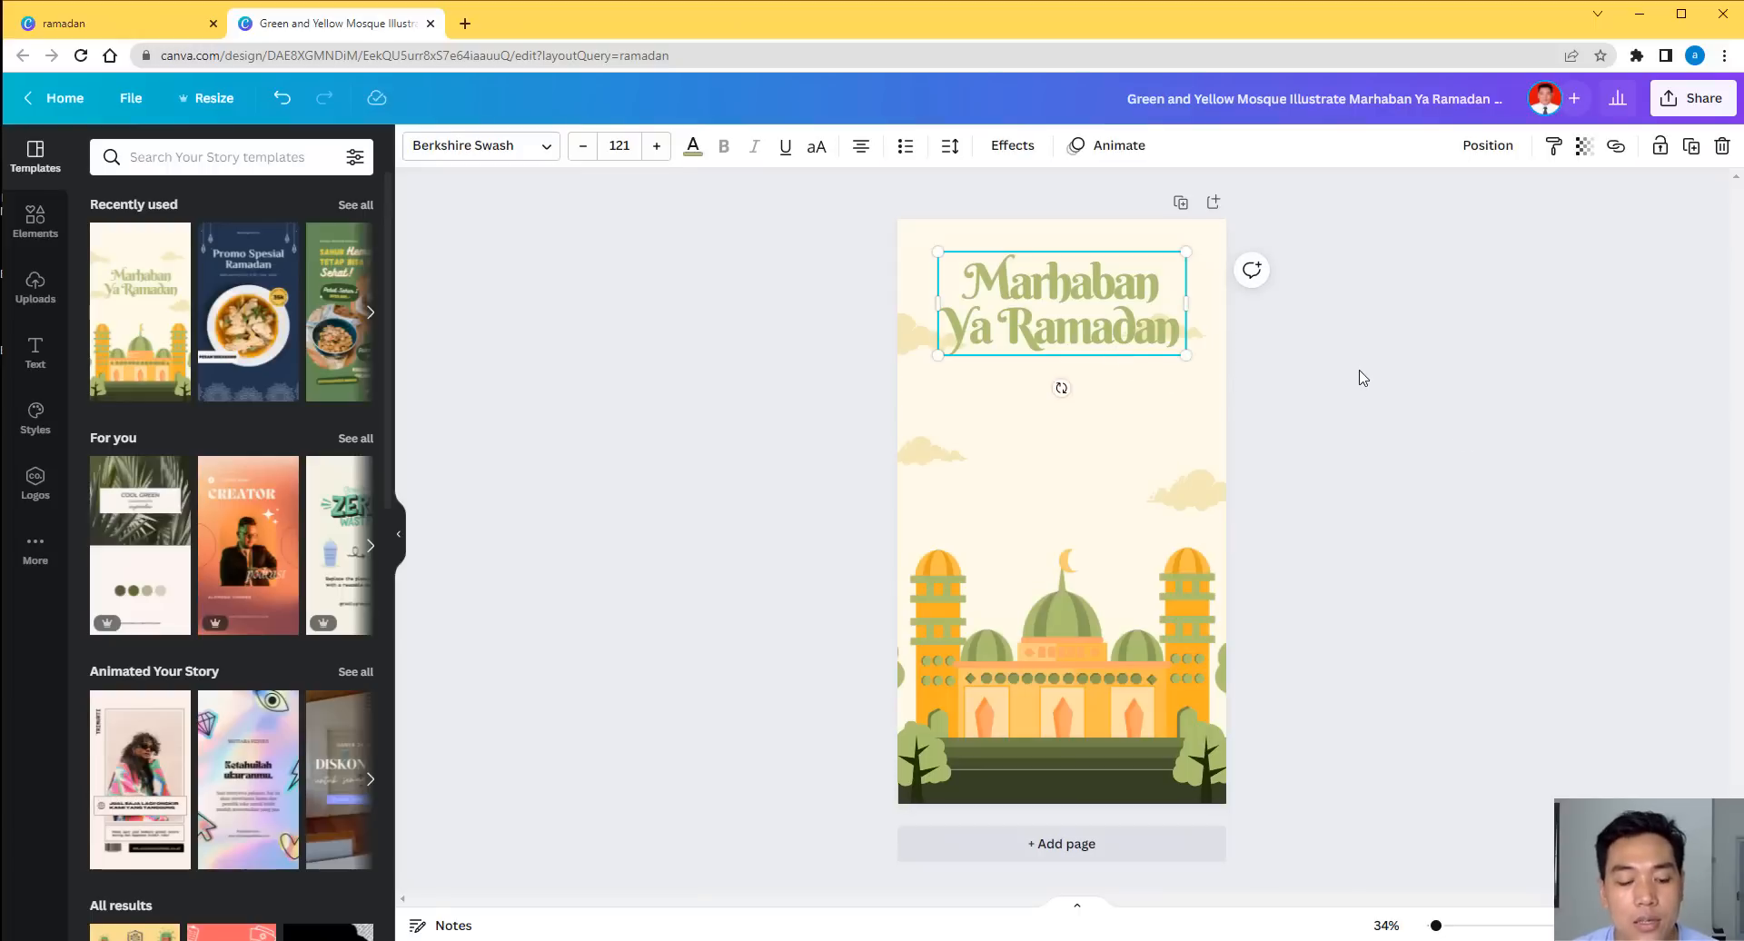
Duplicate the "Marhaban Ya Ramadan" heading and place the copy directly below the original.
click(1120, 431)
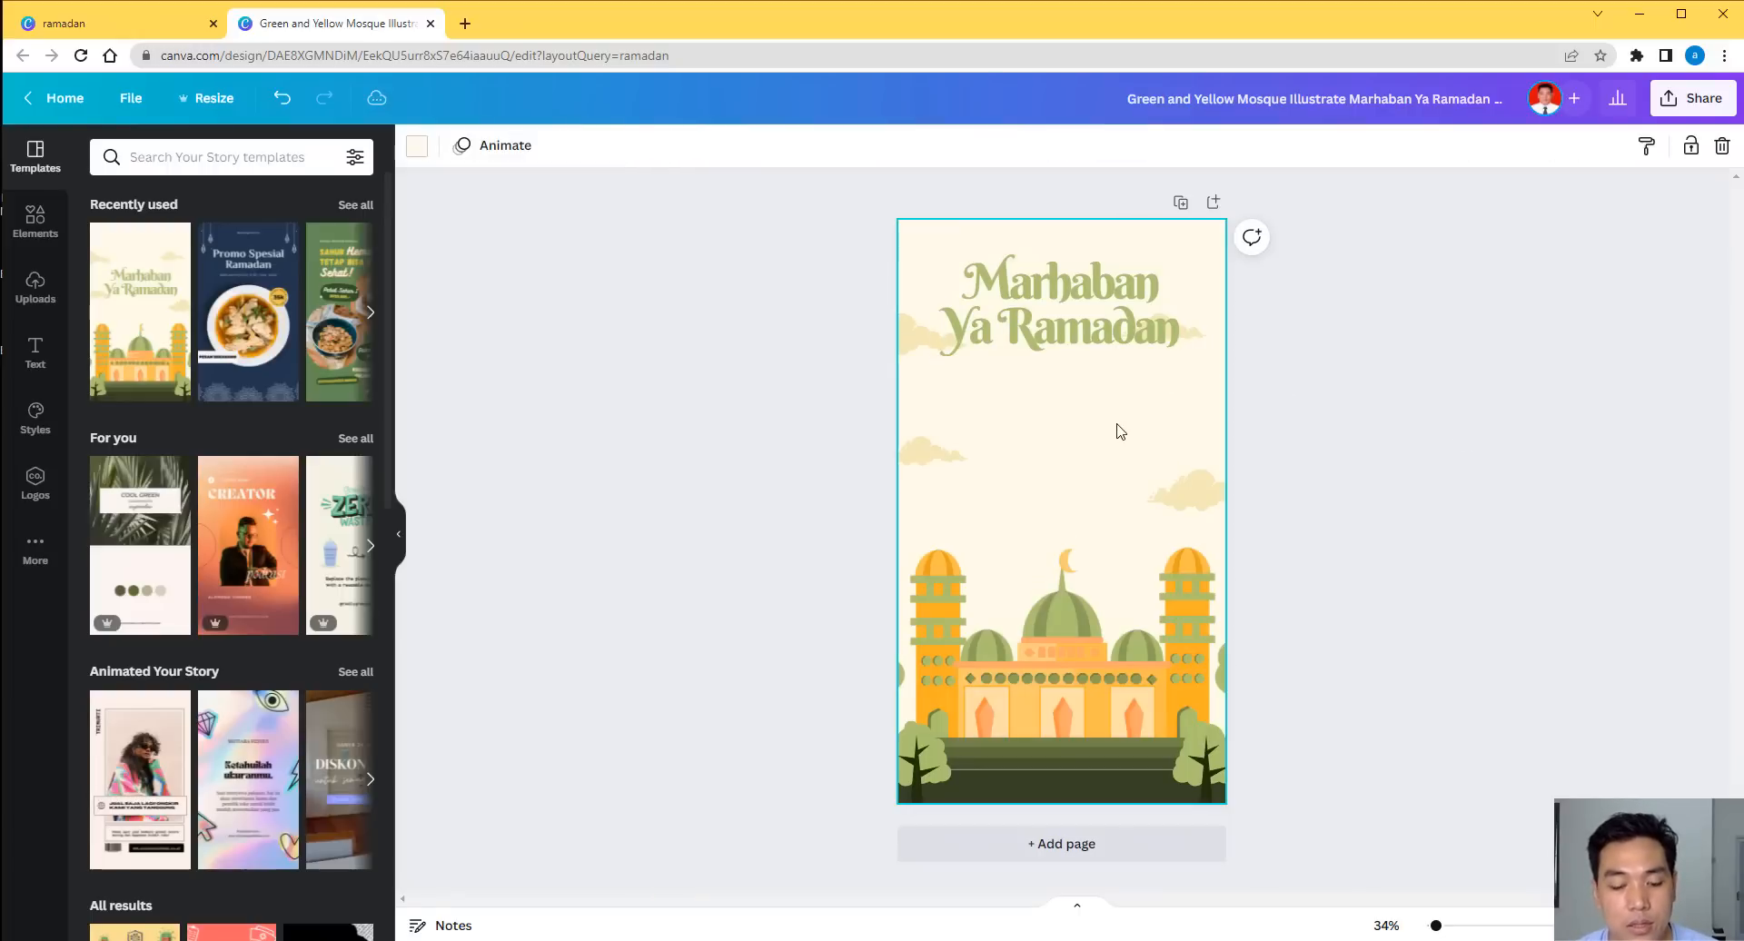
click(1087, 331)
key(ctrl+d)
drag(1086, 364, 1090, 442)
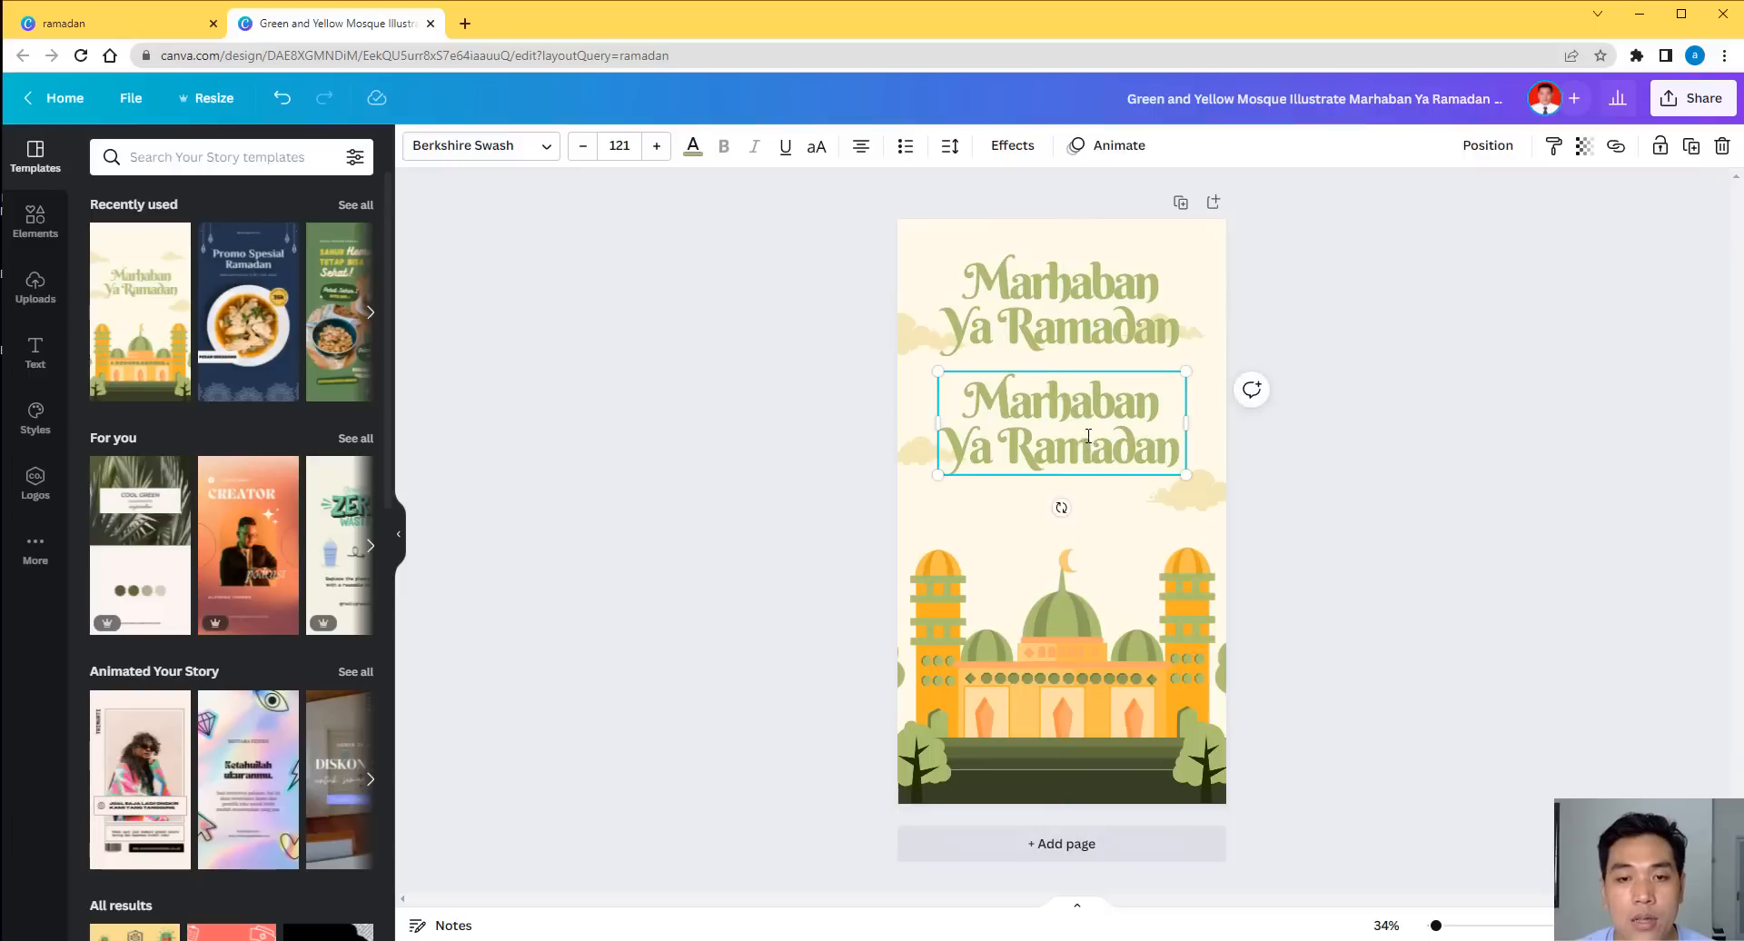
Replace the copied heading's text with "Keluarga Besar" and "SMKN 1 Intan" on a separate line.
double_click(1140, 448)
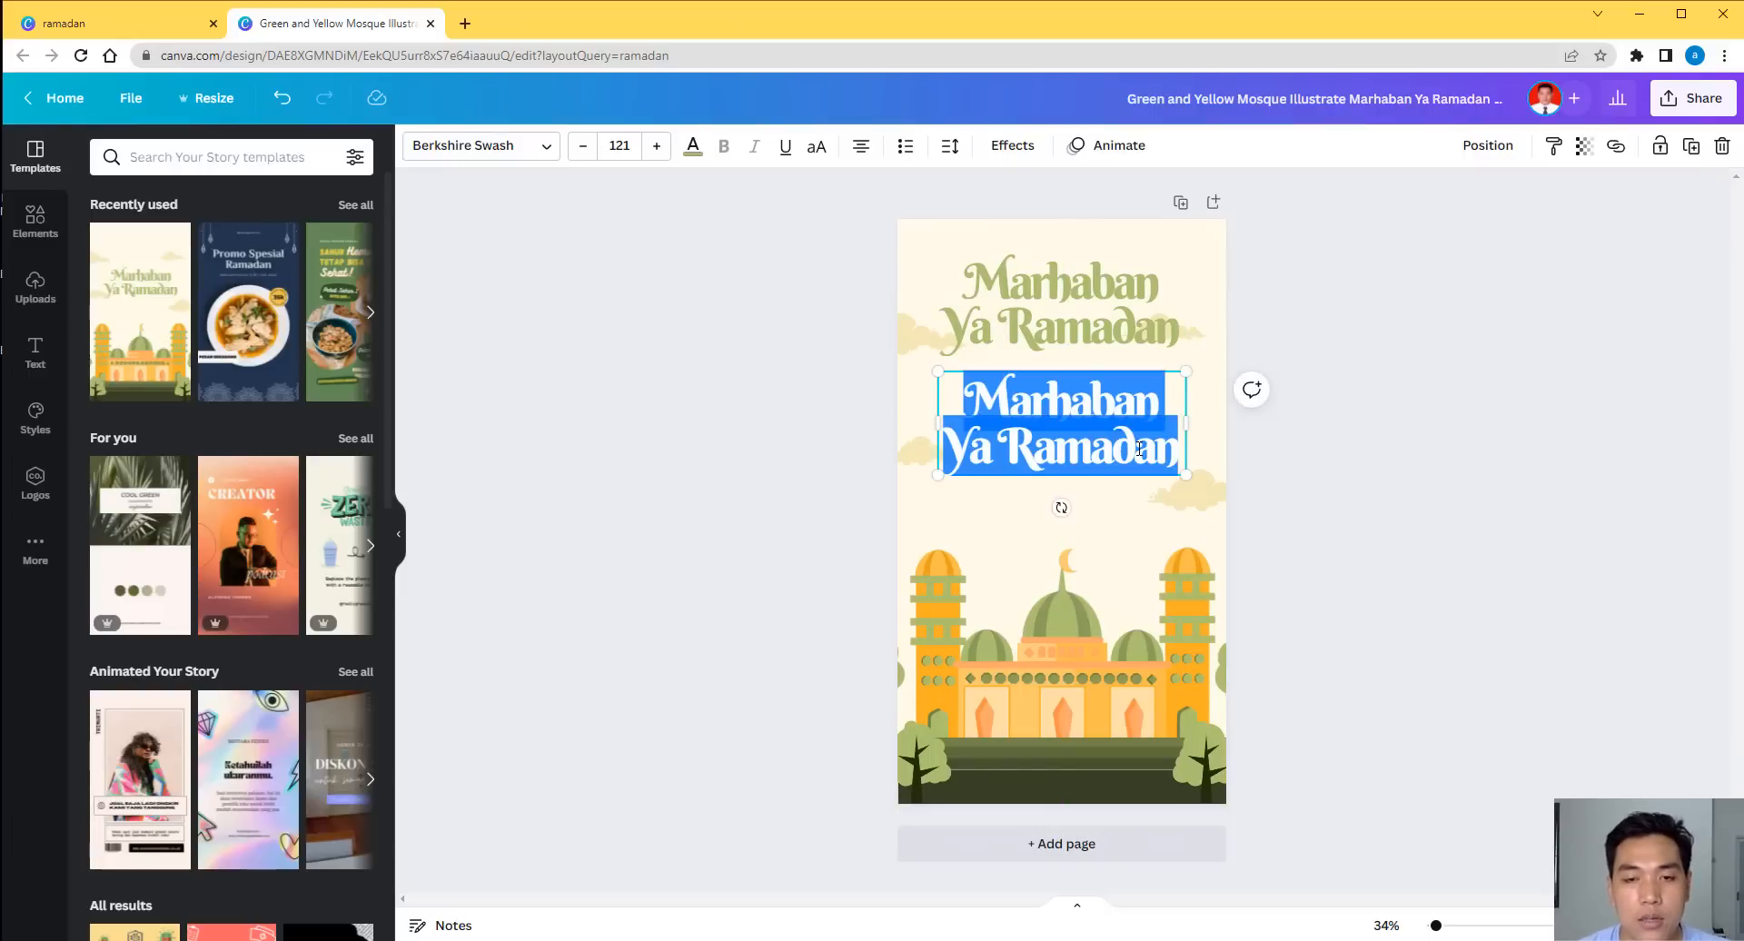
text(keluarga)
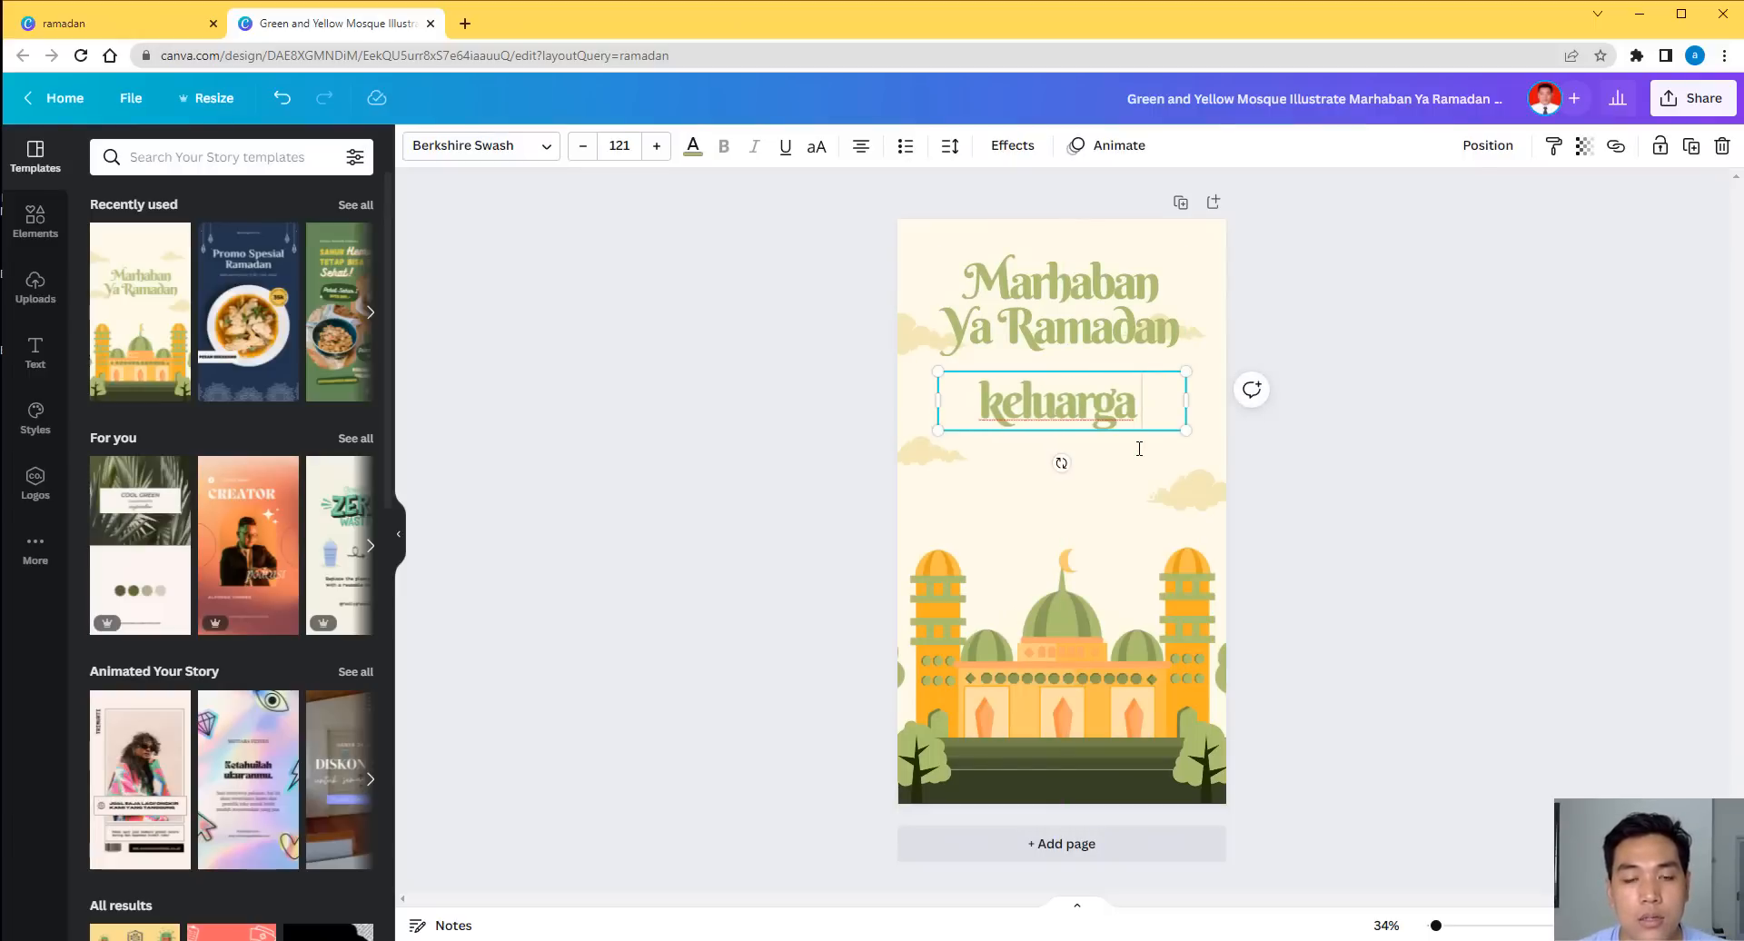
key(BackSpace)
key(BackSpace)
key(BackSpace)
key(BackSpace)
key(BackSpace)
key(BackSpace)
key(BackSpace)
key(BackSpace)
key(BackSpace)
text(Kel)
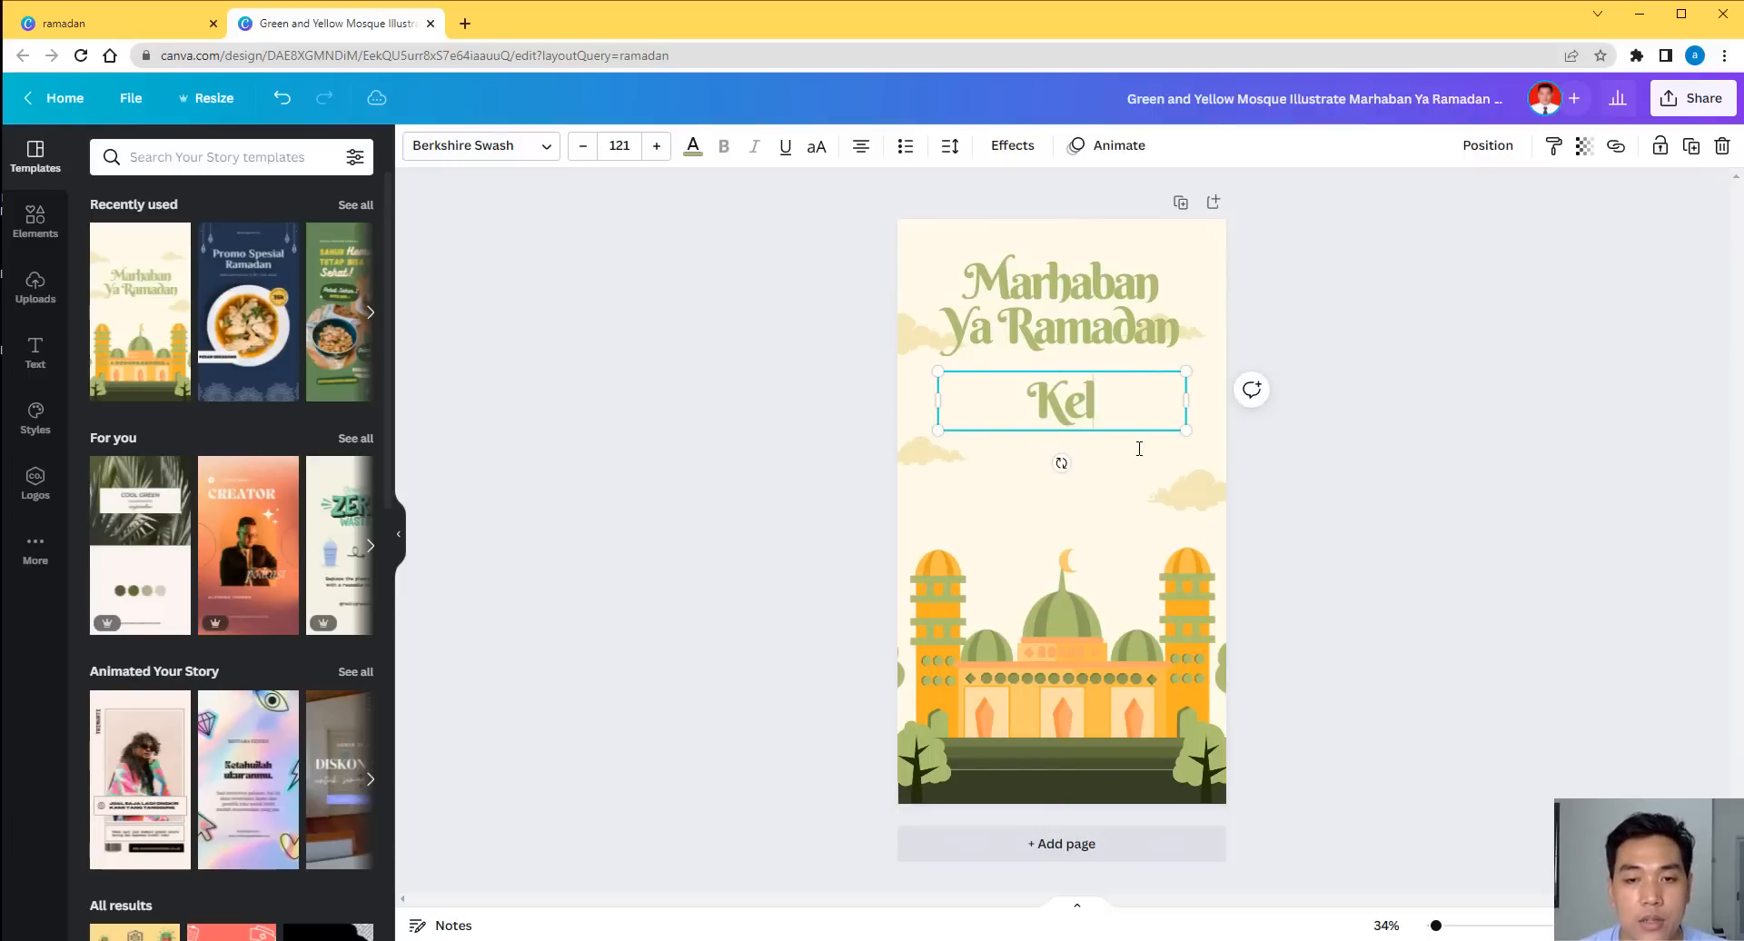
text(uarga Be)
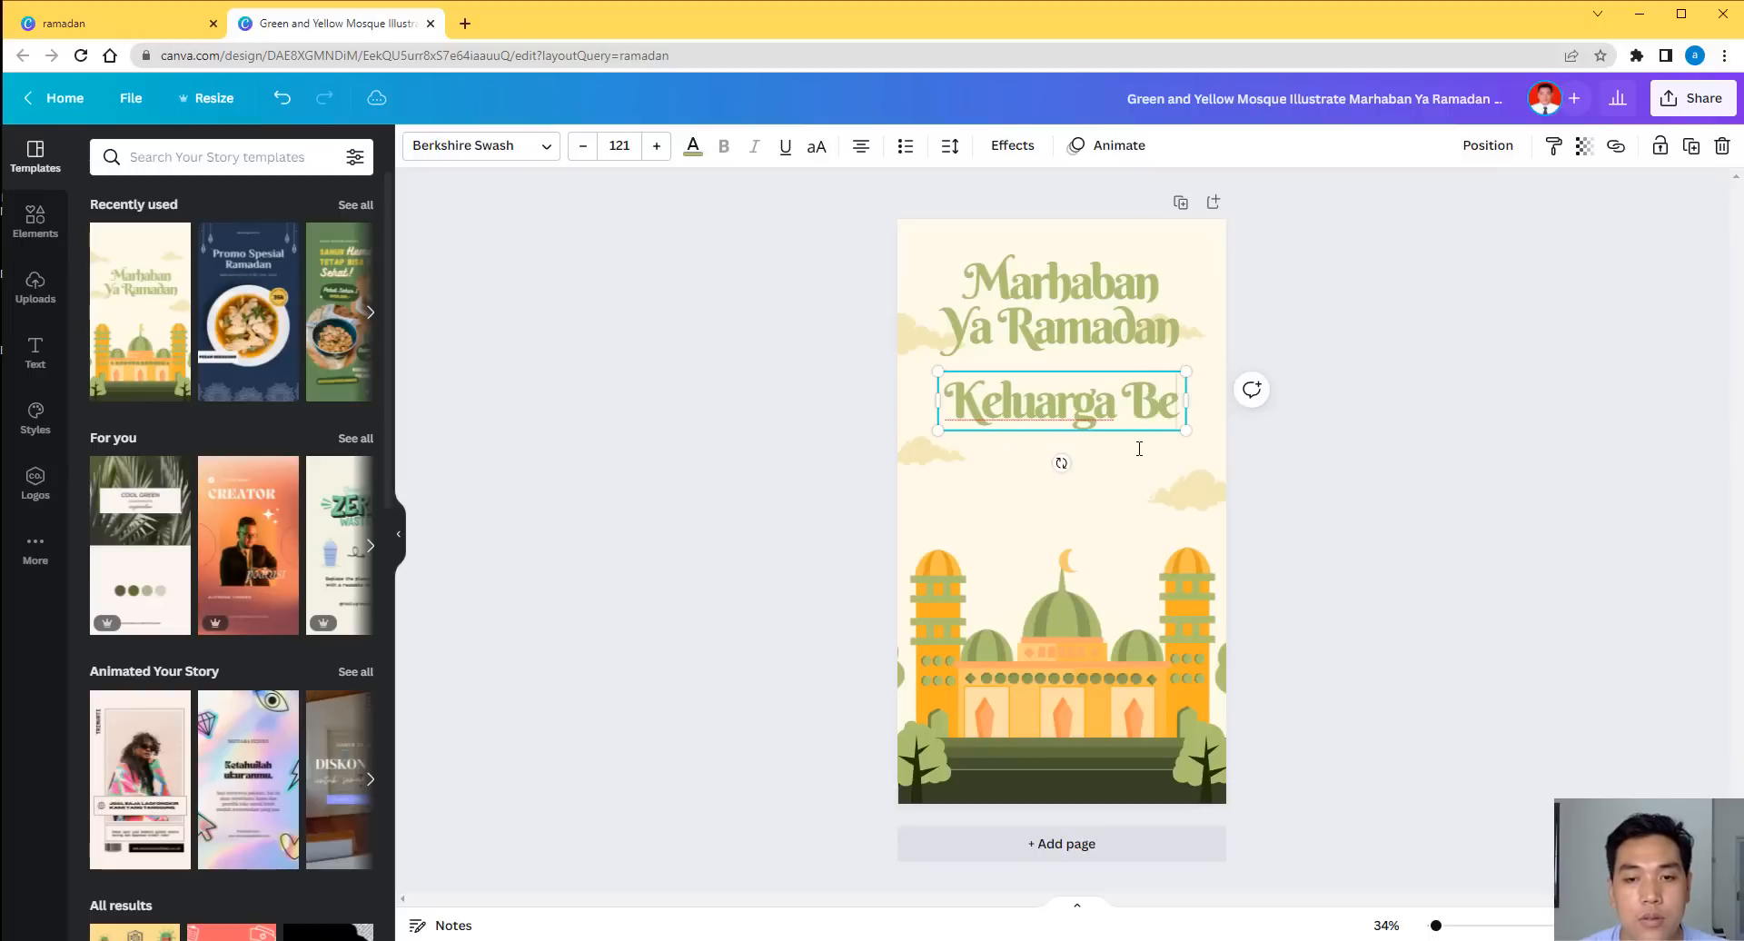
text(sar)
key(Return)
text(SMKN 1)
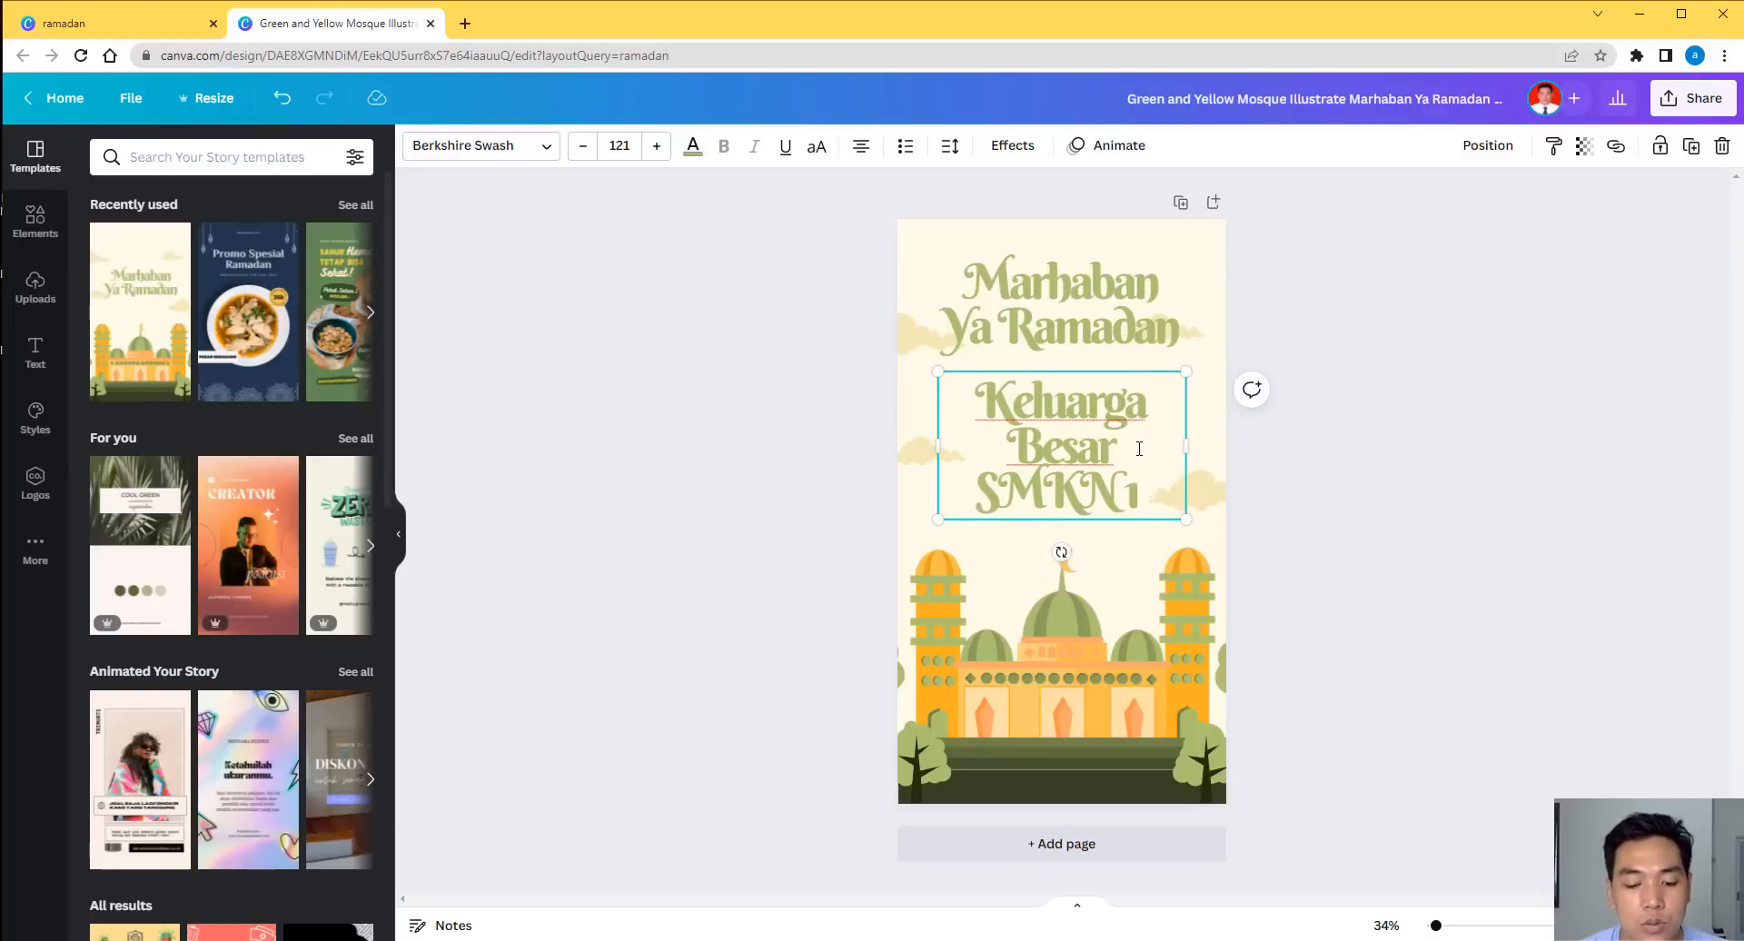
text( I)
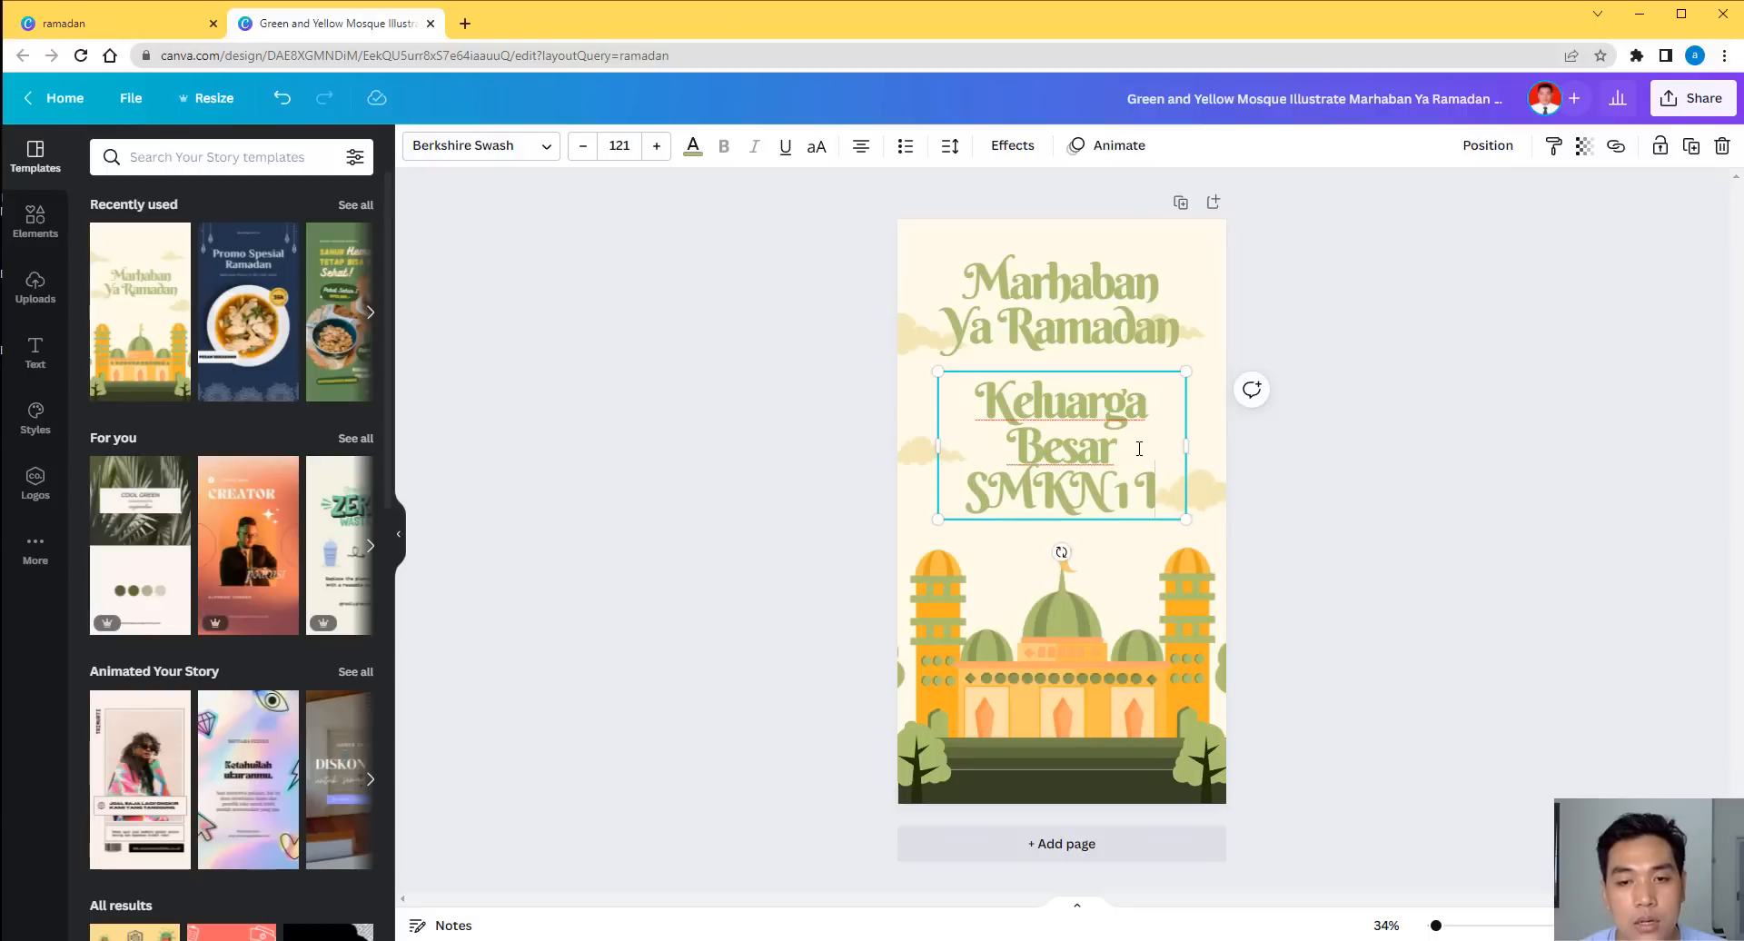
text(ntan)
Widen the "Keluarga Besar SMKN 1 Intan" text box on both sides to span the full page width.
key(ctrl+a)
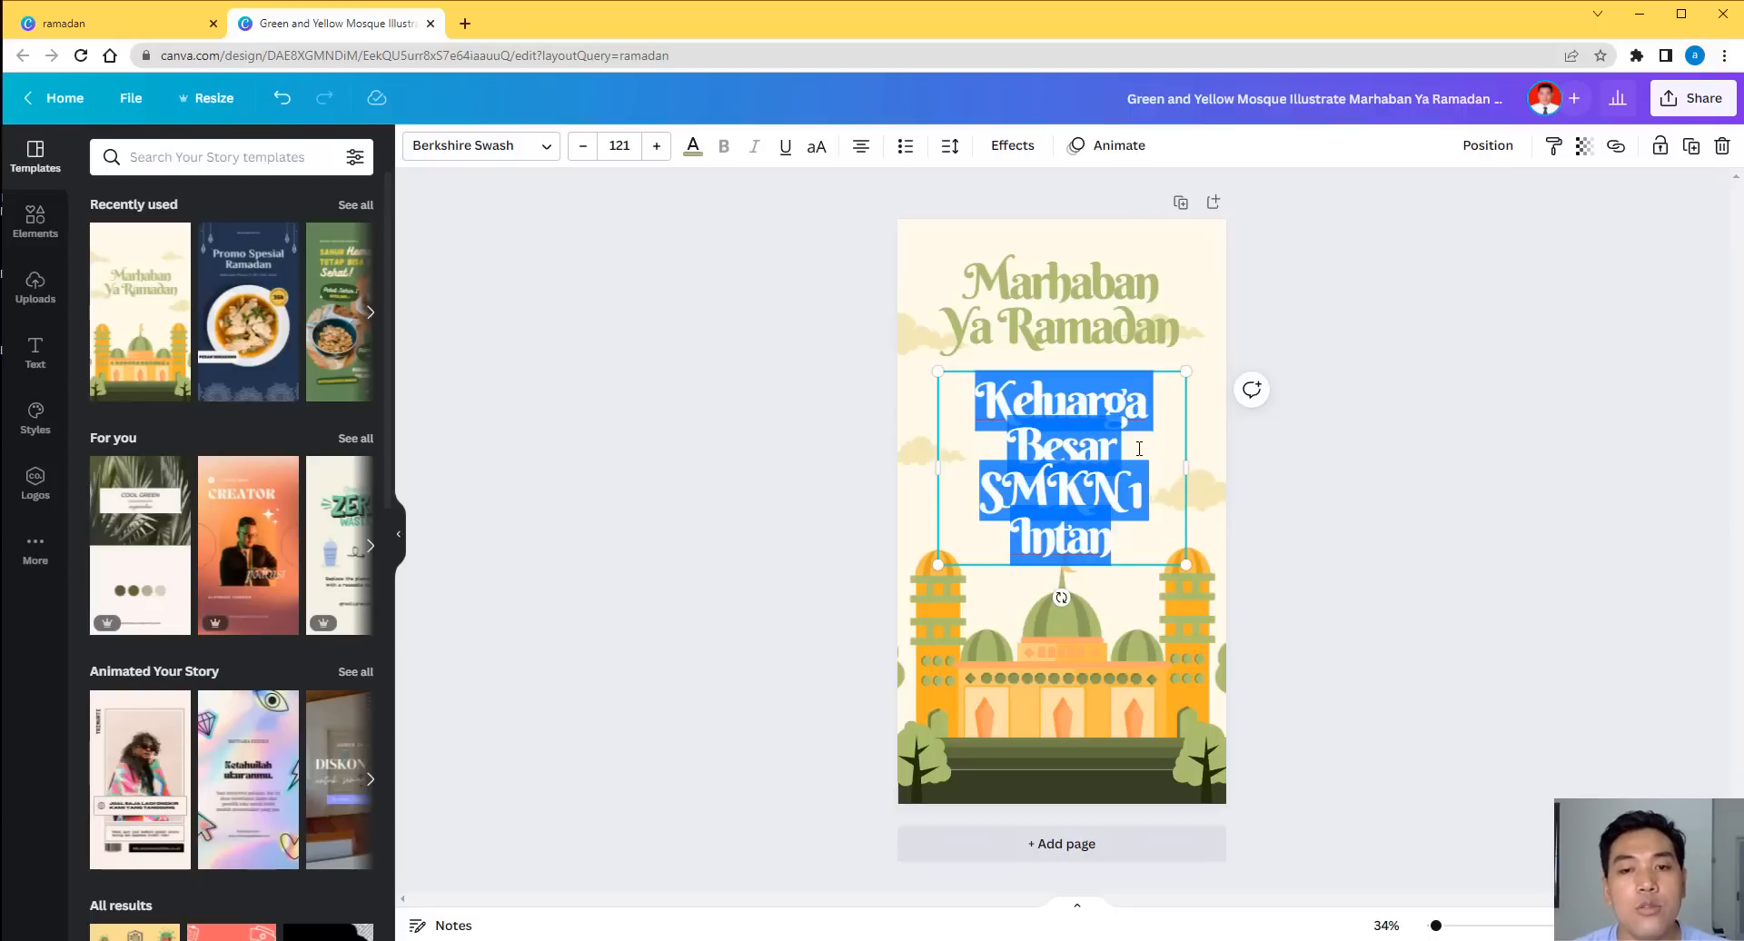
drag(1189, 469, 1226, 481)
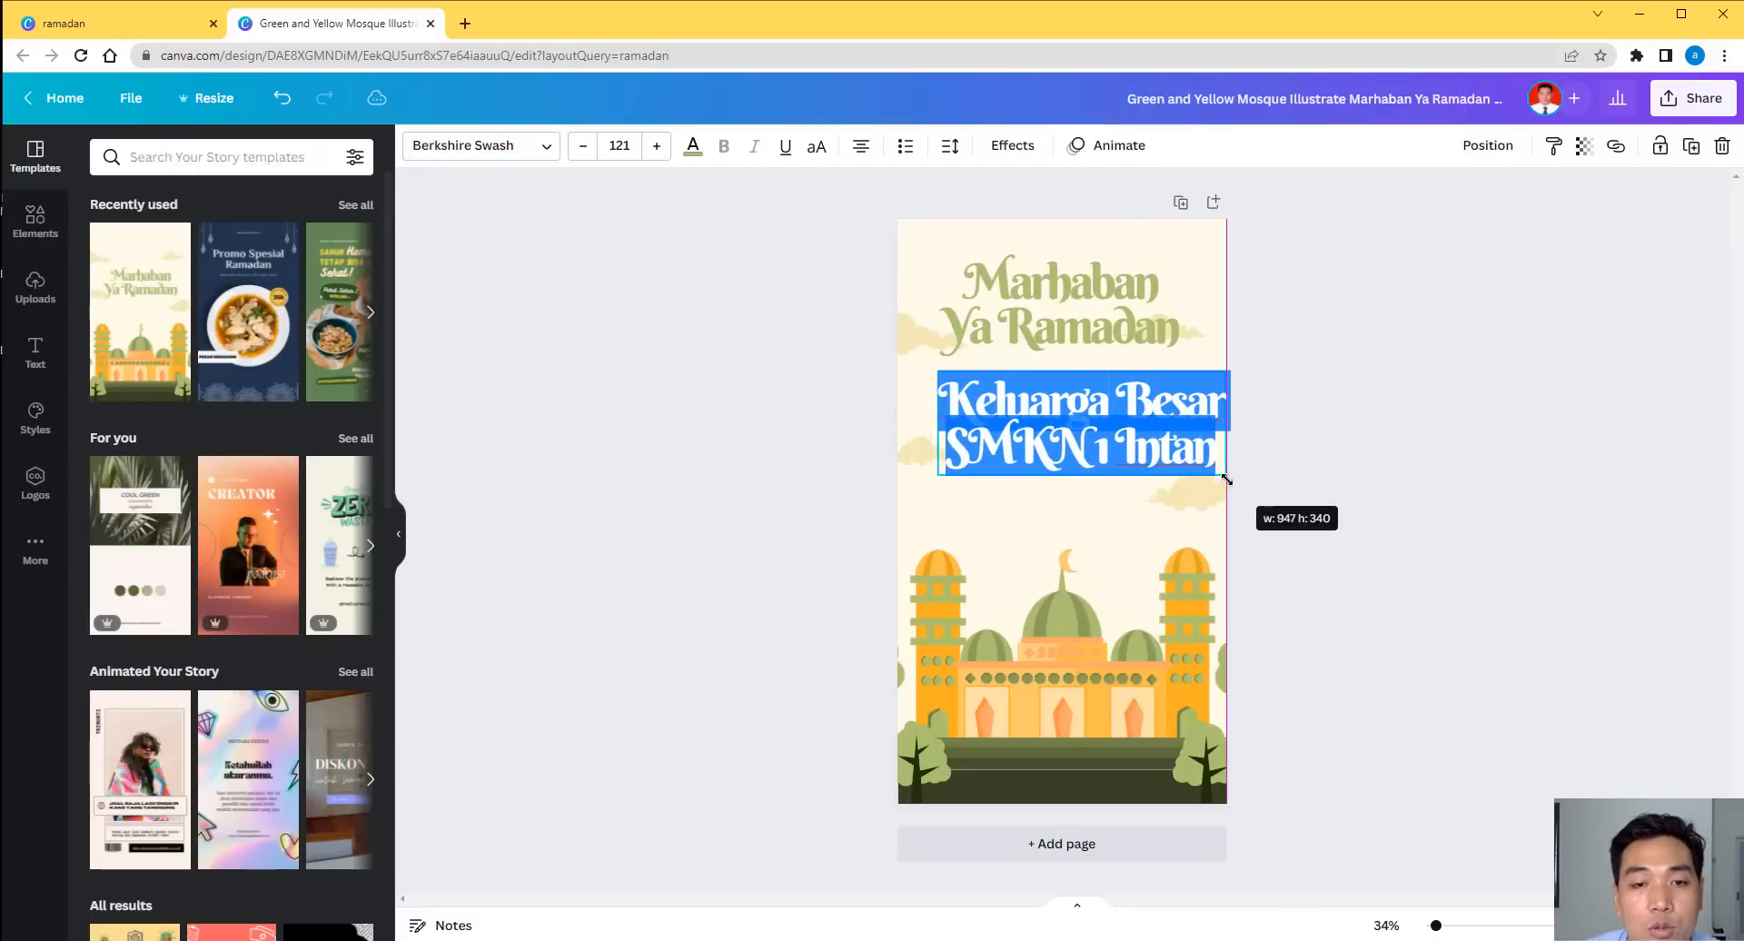
click(919, 423)
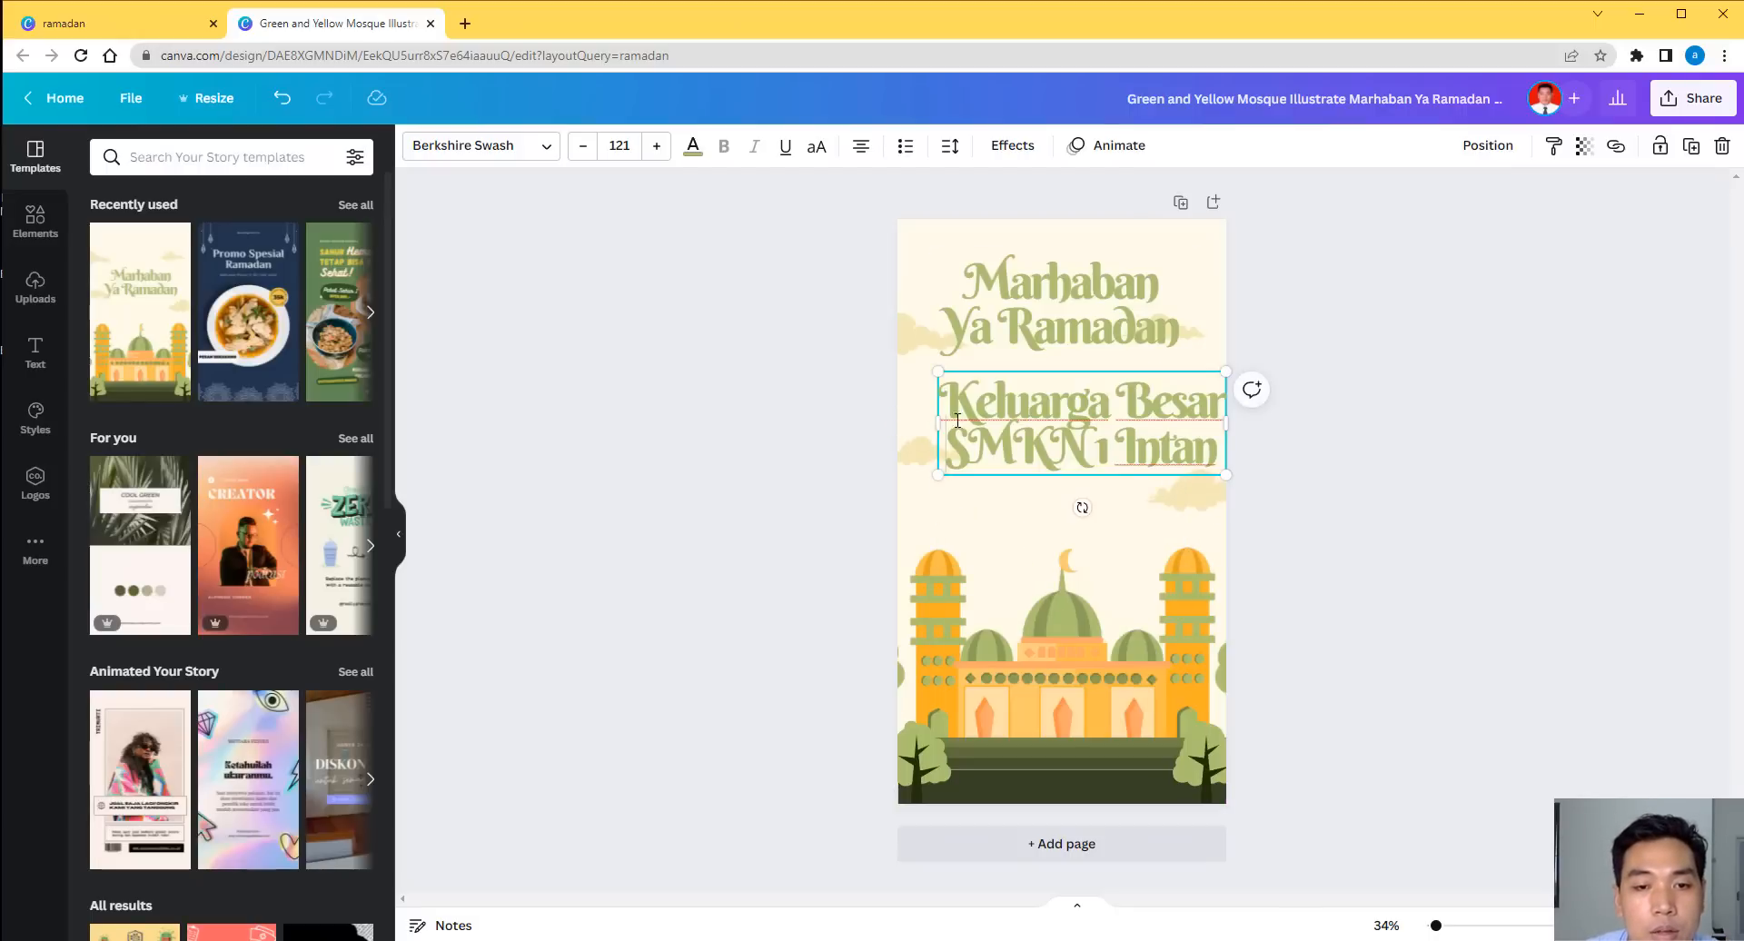
drag(938, 423, 898, 423)
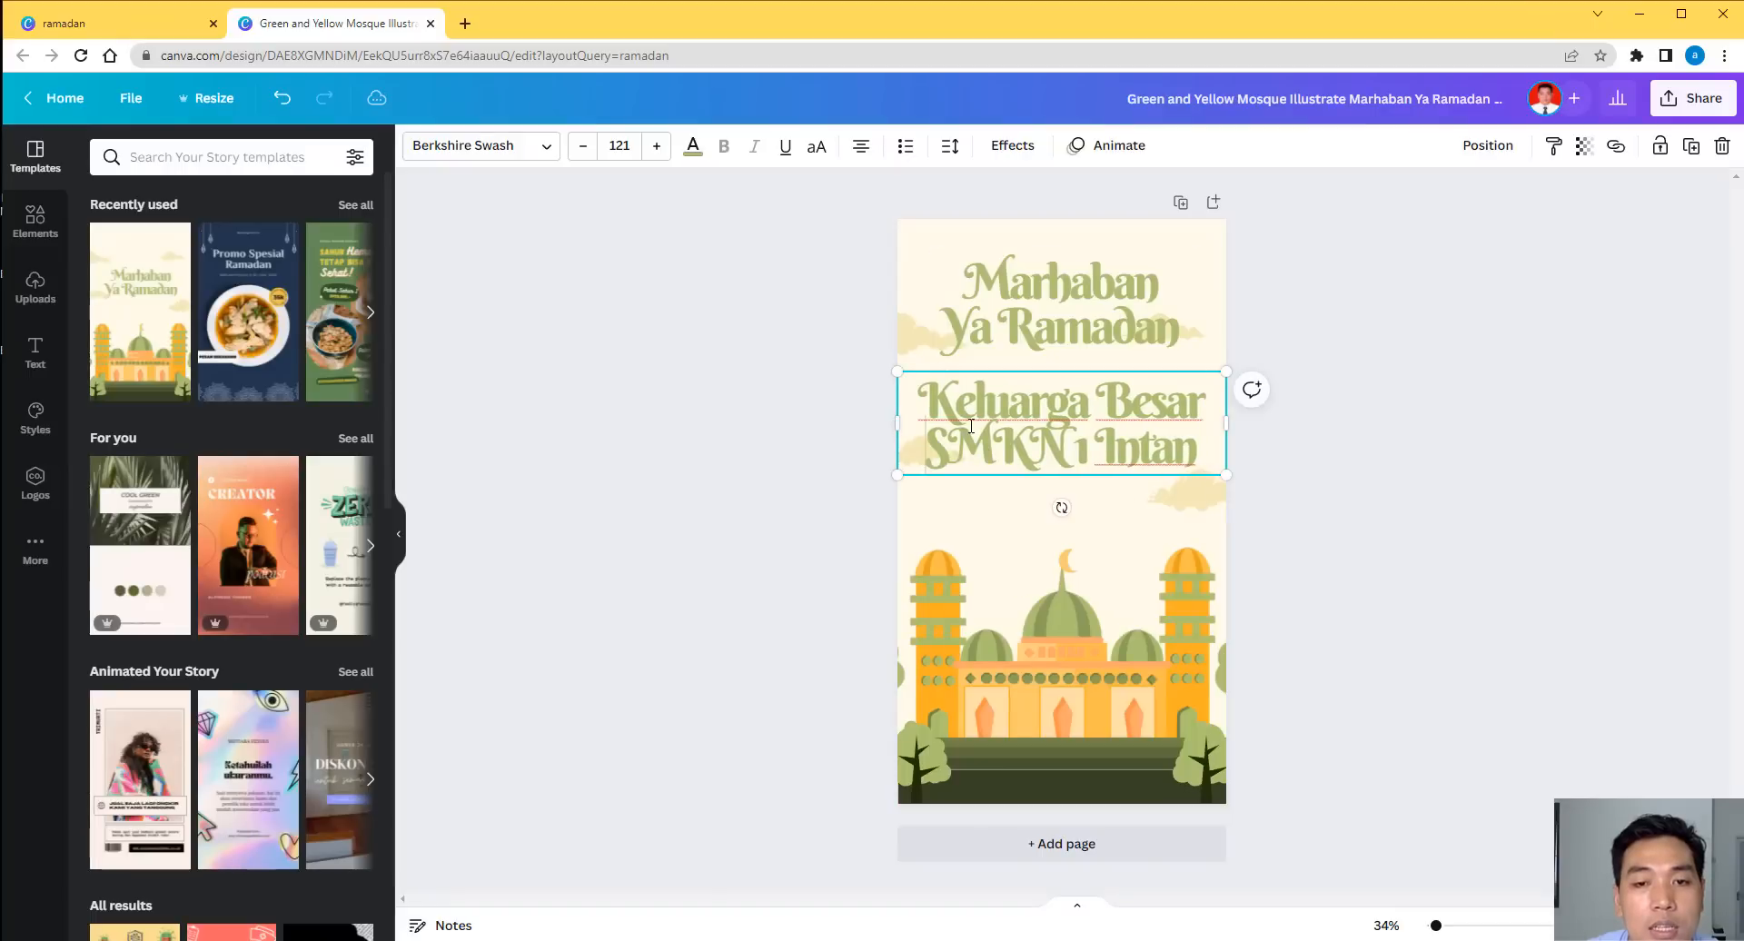
Change the font of the "Keluarga Besar SMKN 1 Intan" text to Avenir LT Std 55 Roman.
double_click(1049, 433)
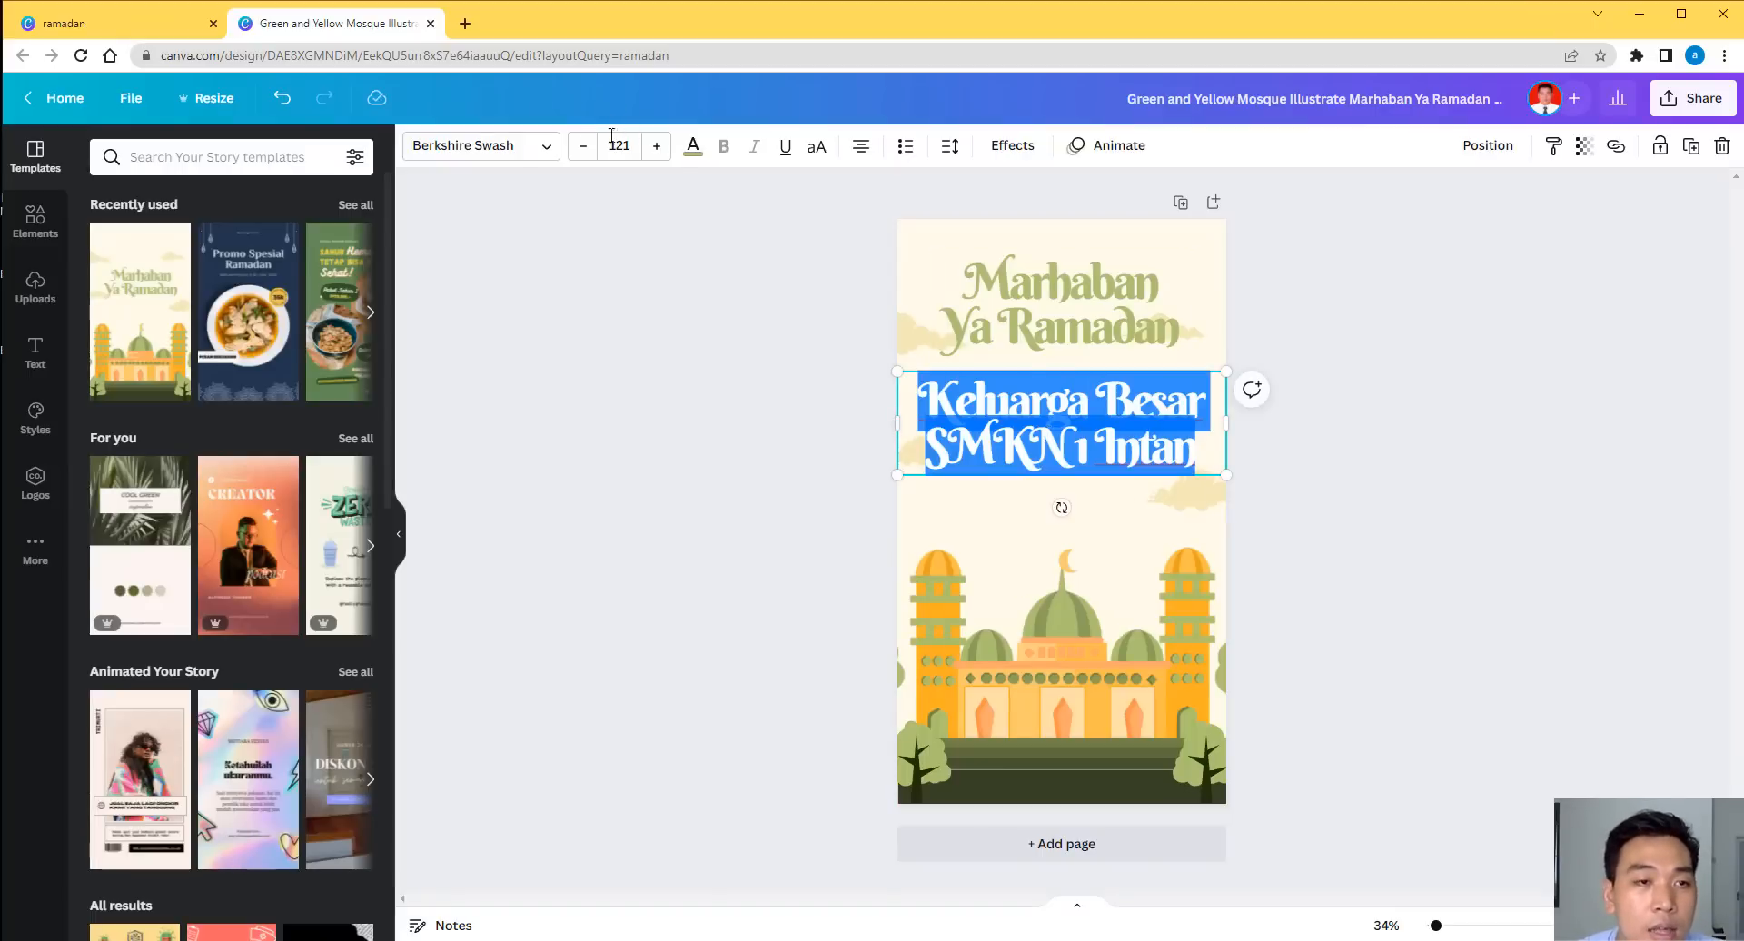
click(534, 153)
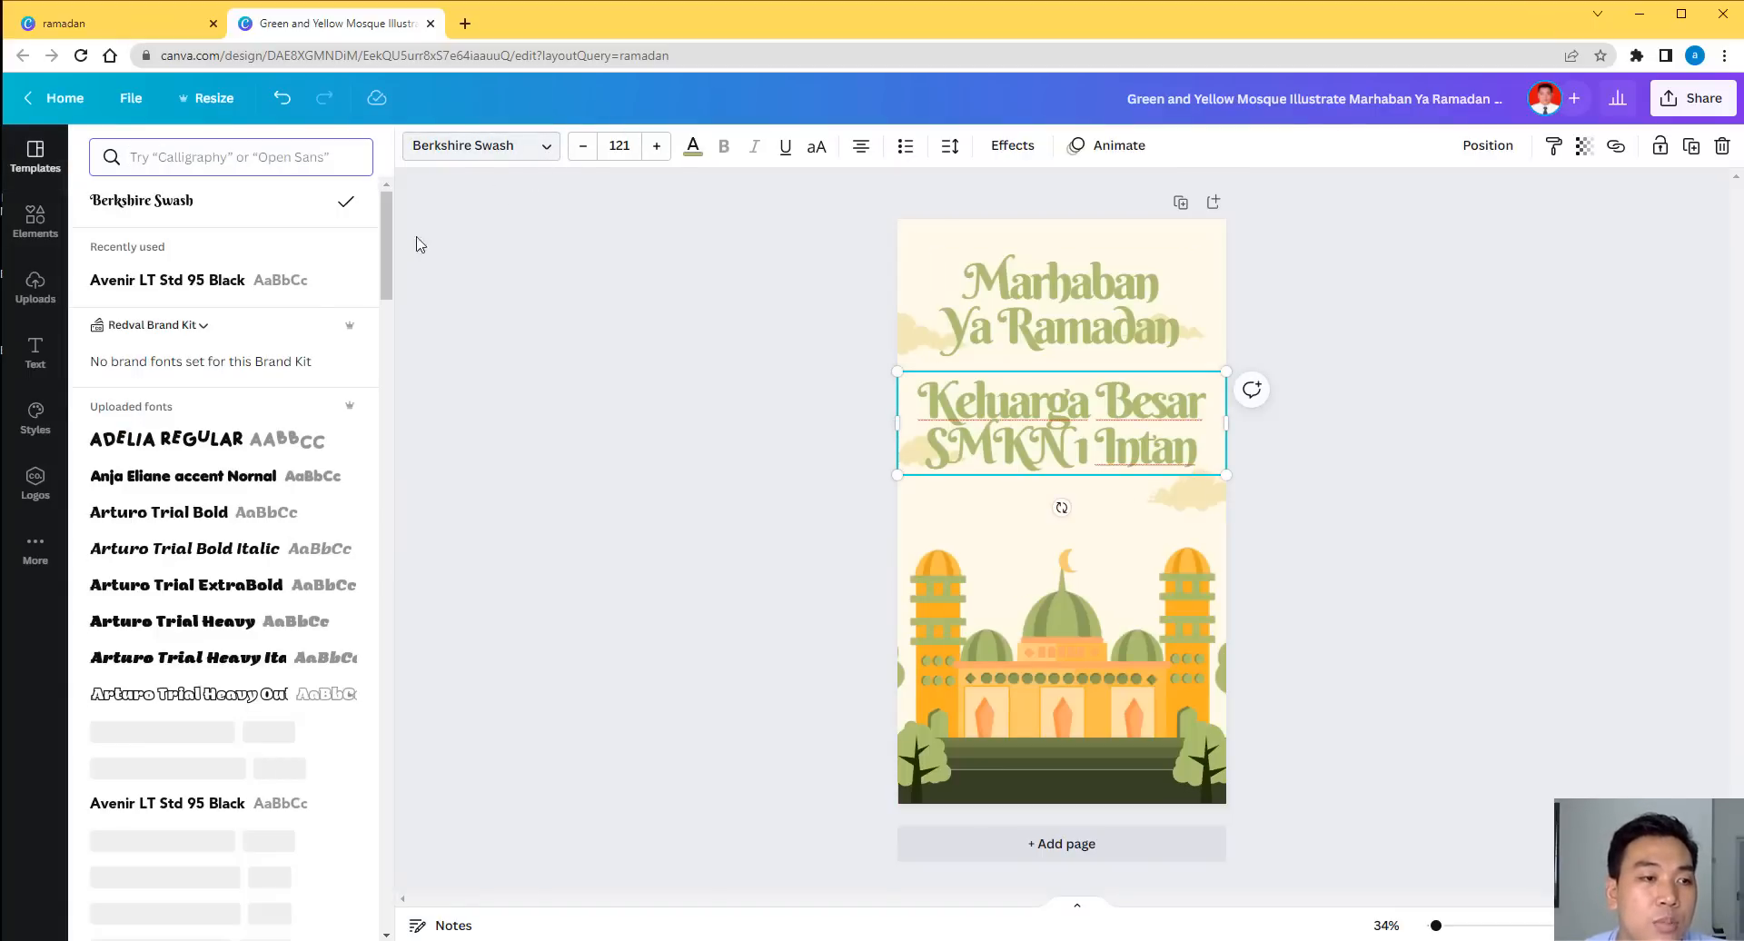
click(264, 291)
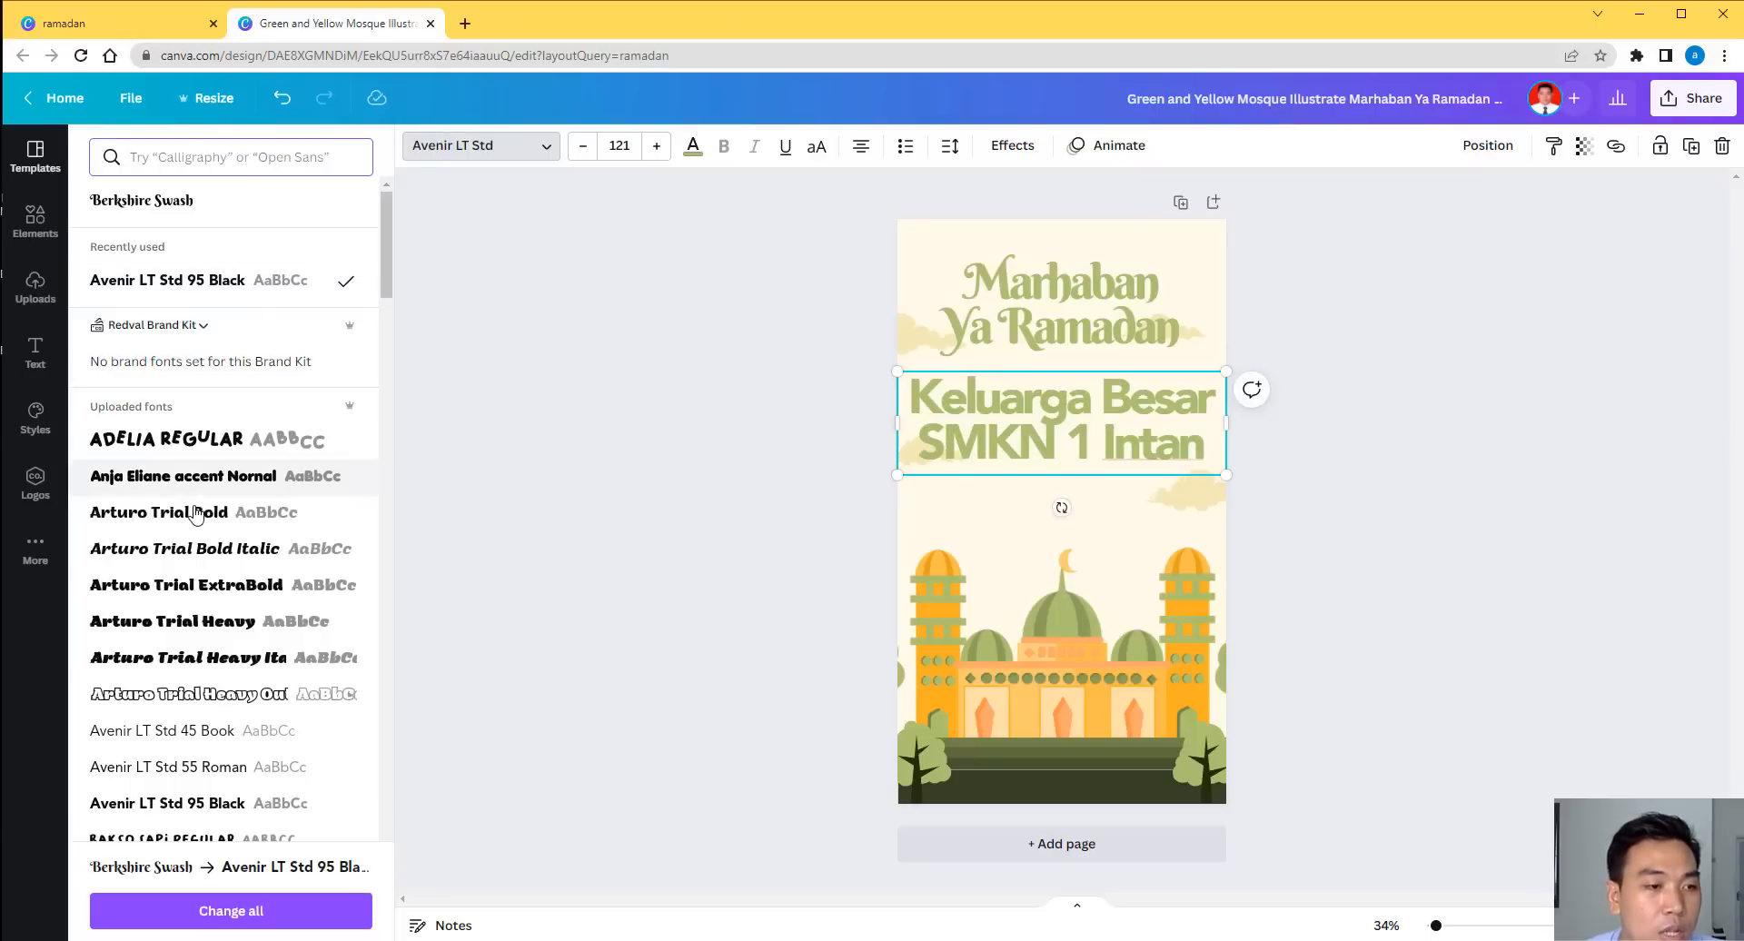
scroll(196, 545, down, 3)
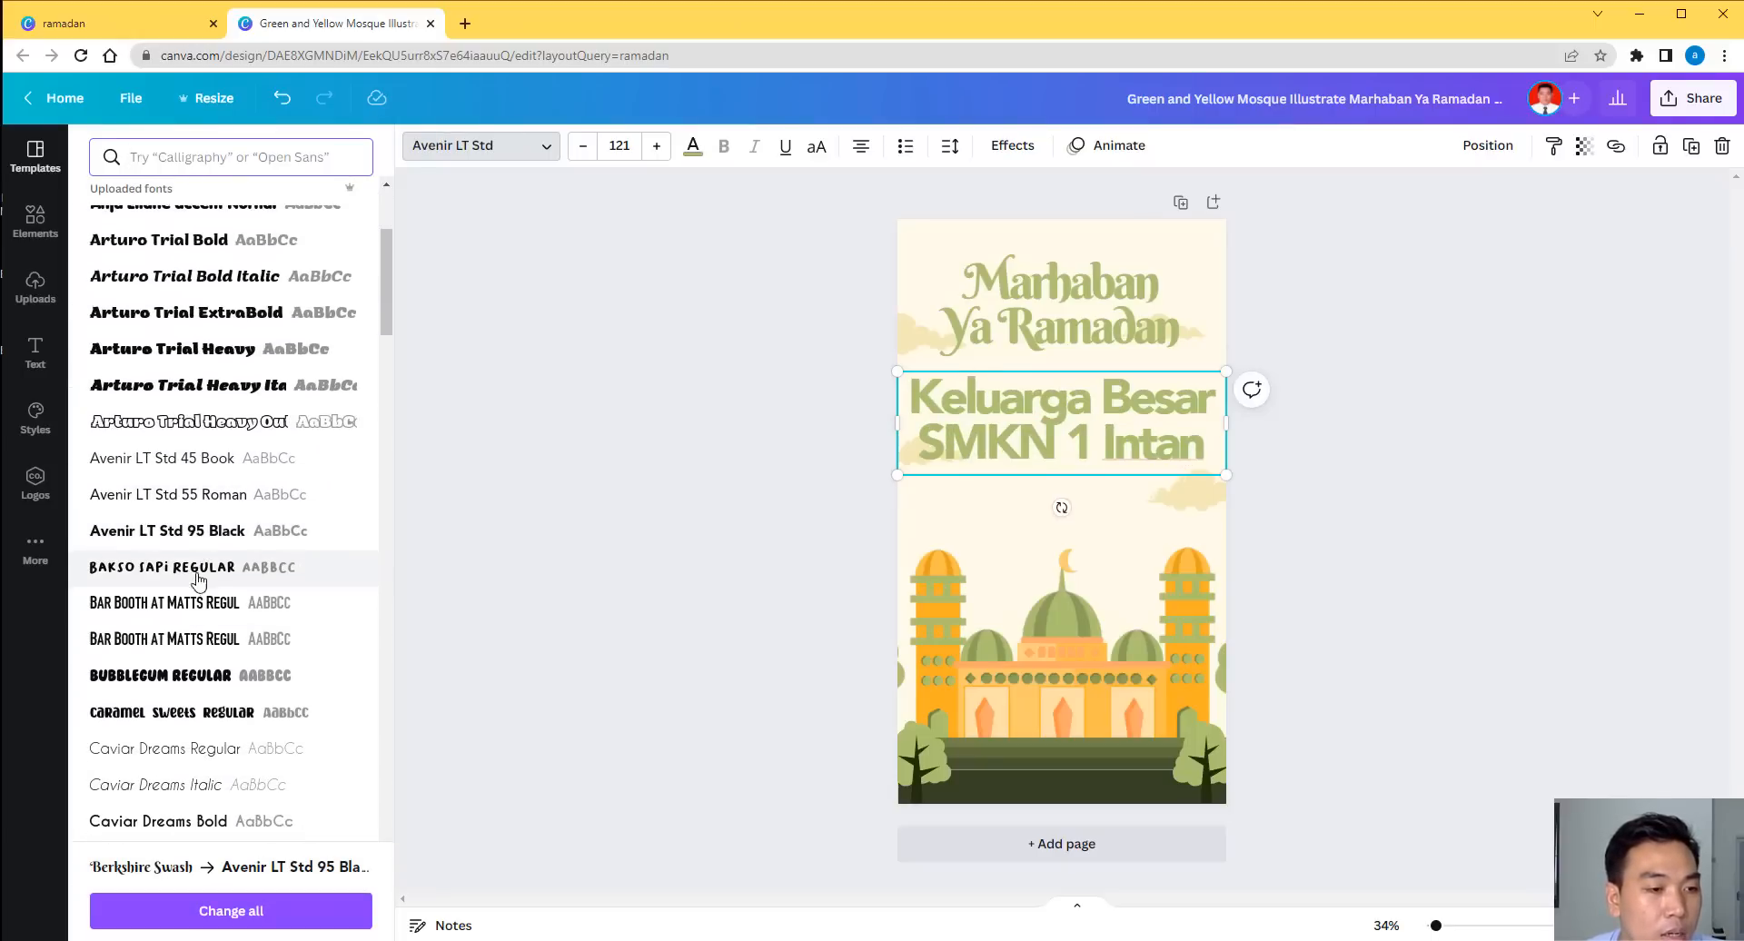
click(198, 498)
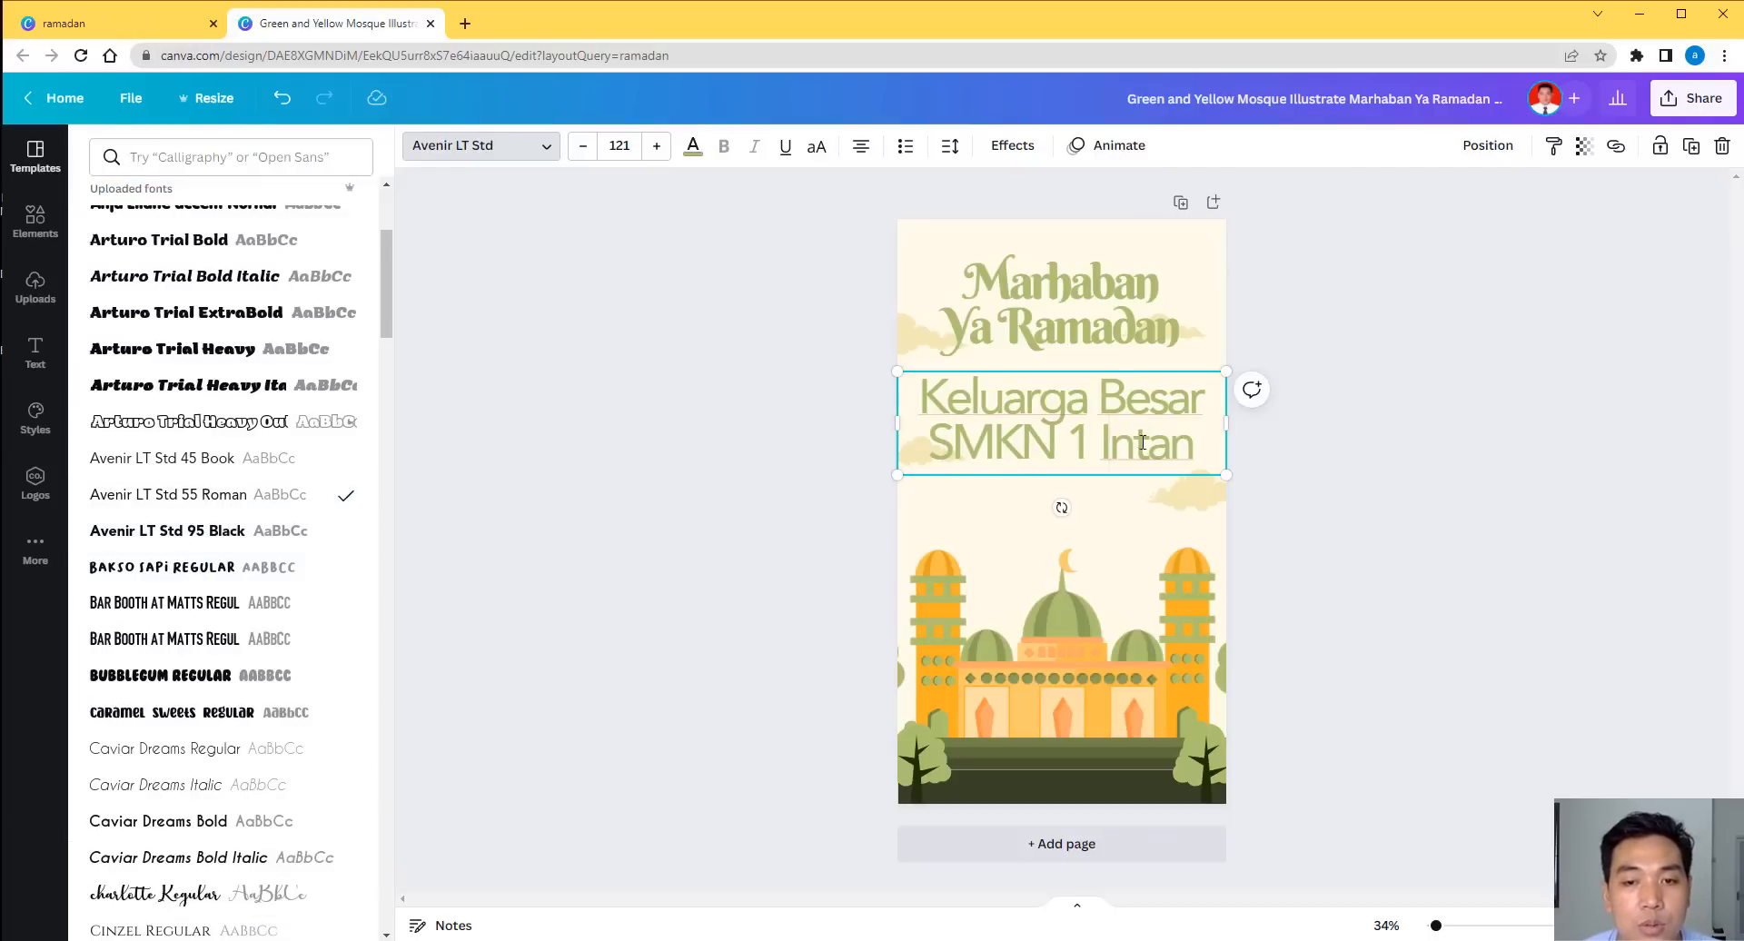
Rewrite "Intan" in capitals so the second line of the lower text reads "SMKN 1 INTAN".
drag(1109, 445, 1193, 455)
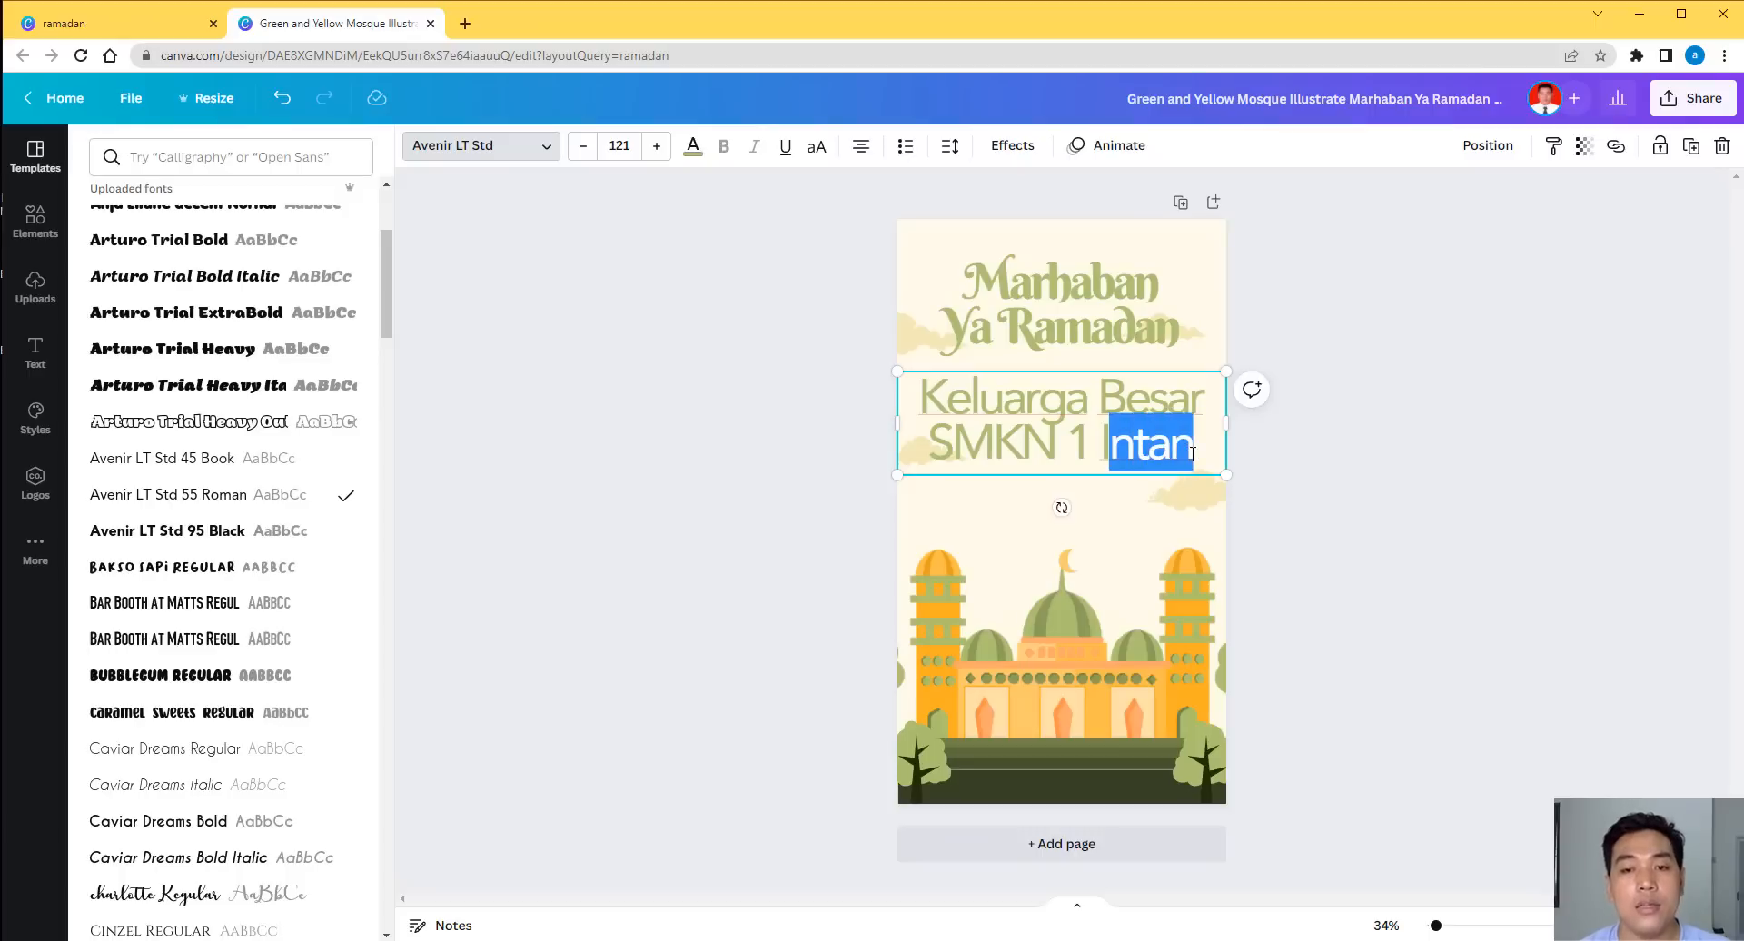
text(N)
key(BackSpace)
text(NTAN)
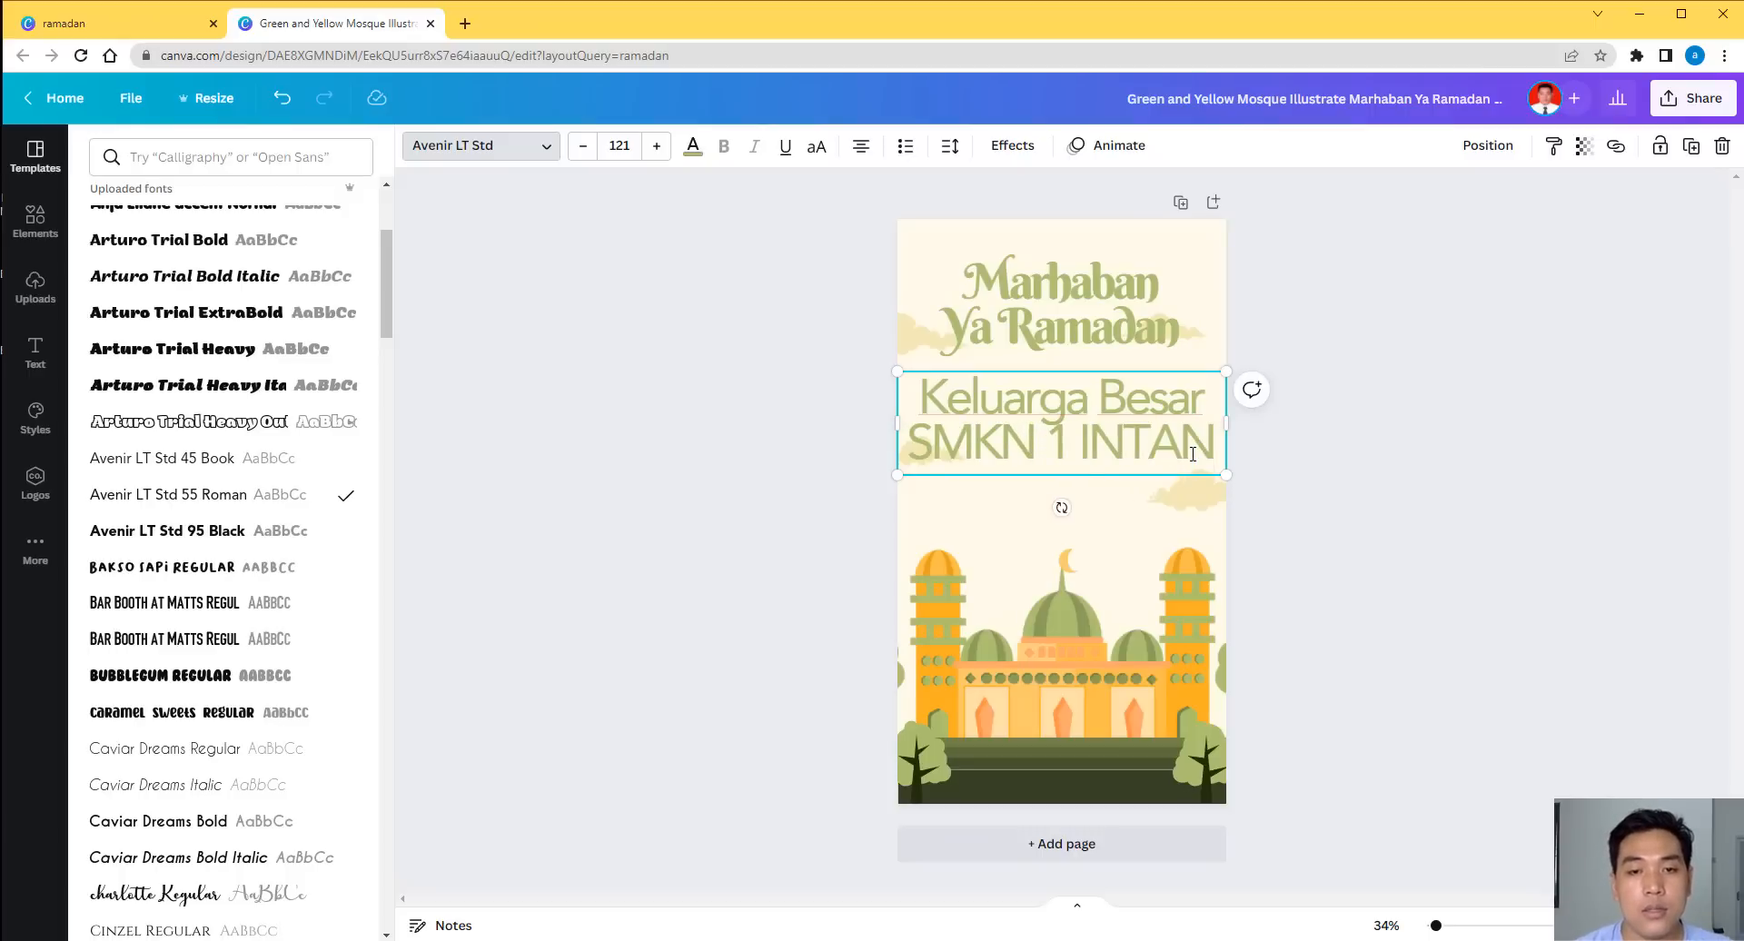
Reduce the font size of the whole "Keluarga Besar SMKN 1 INTAN" text to 81.
key(ctrl+a)
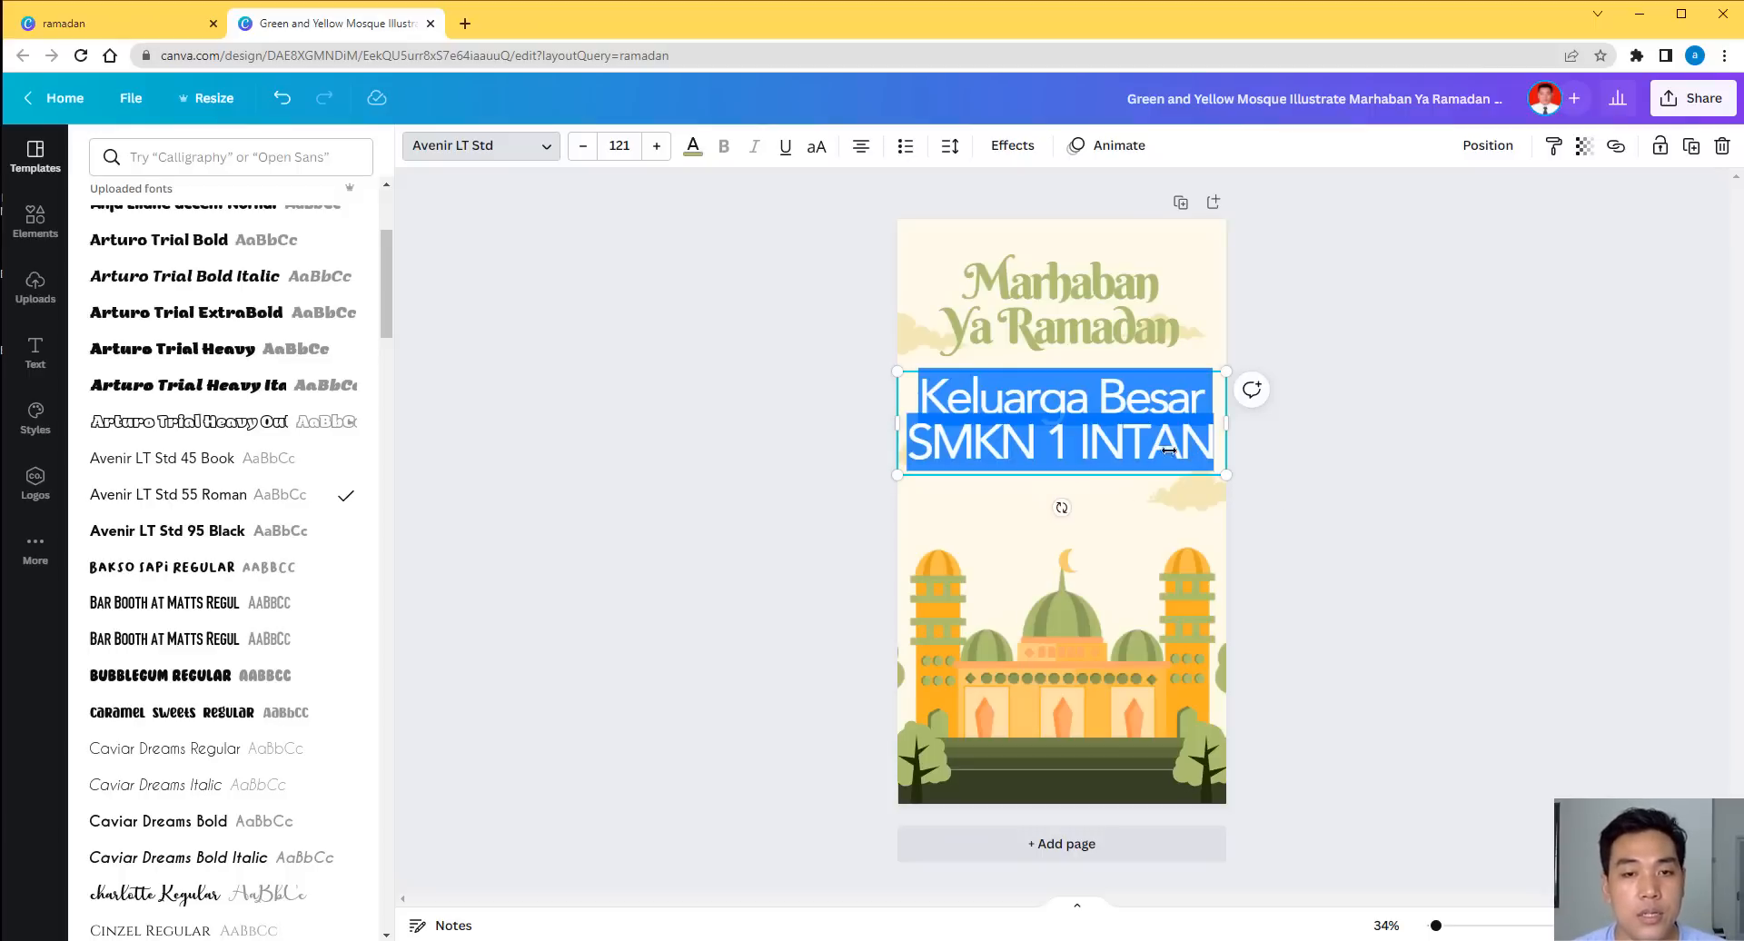
click(584, 147)
click(584, 147)
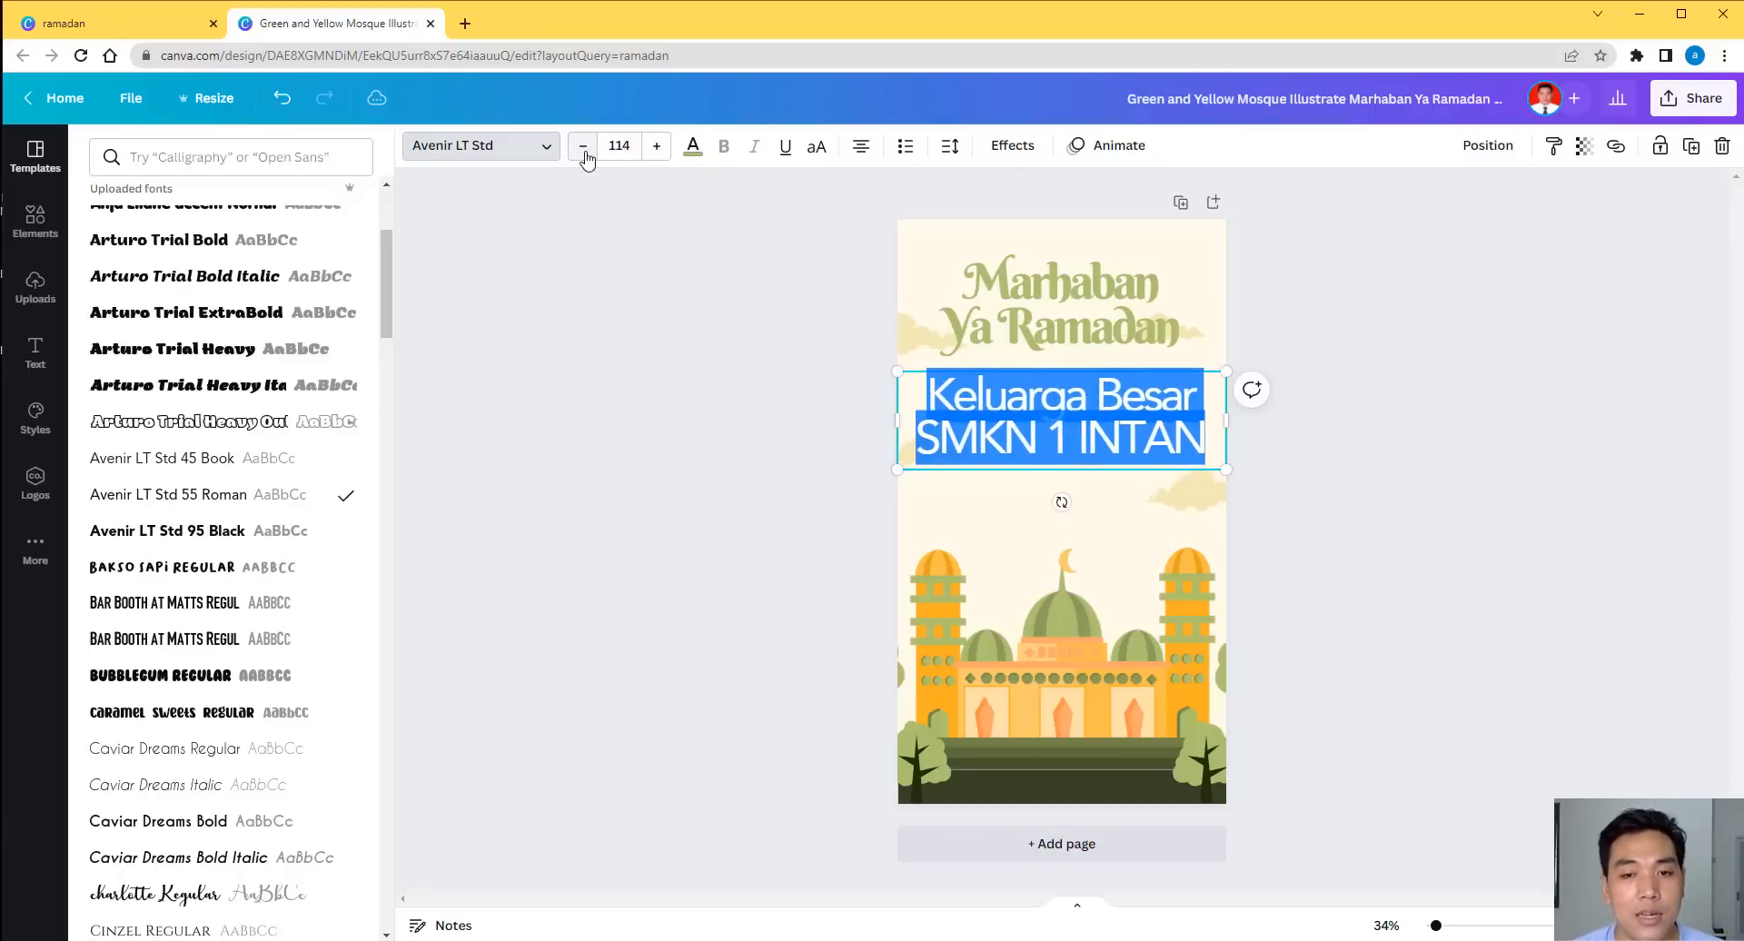
click(584, 147)
click(584, 147)
click(584, 147)
click(584, 147)
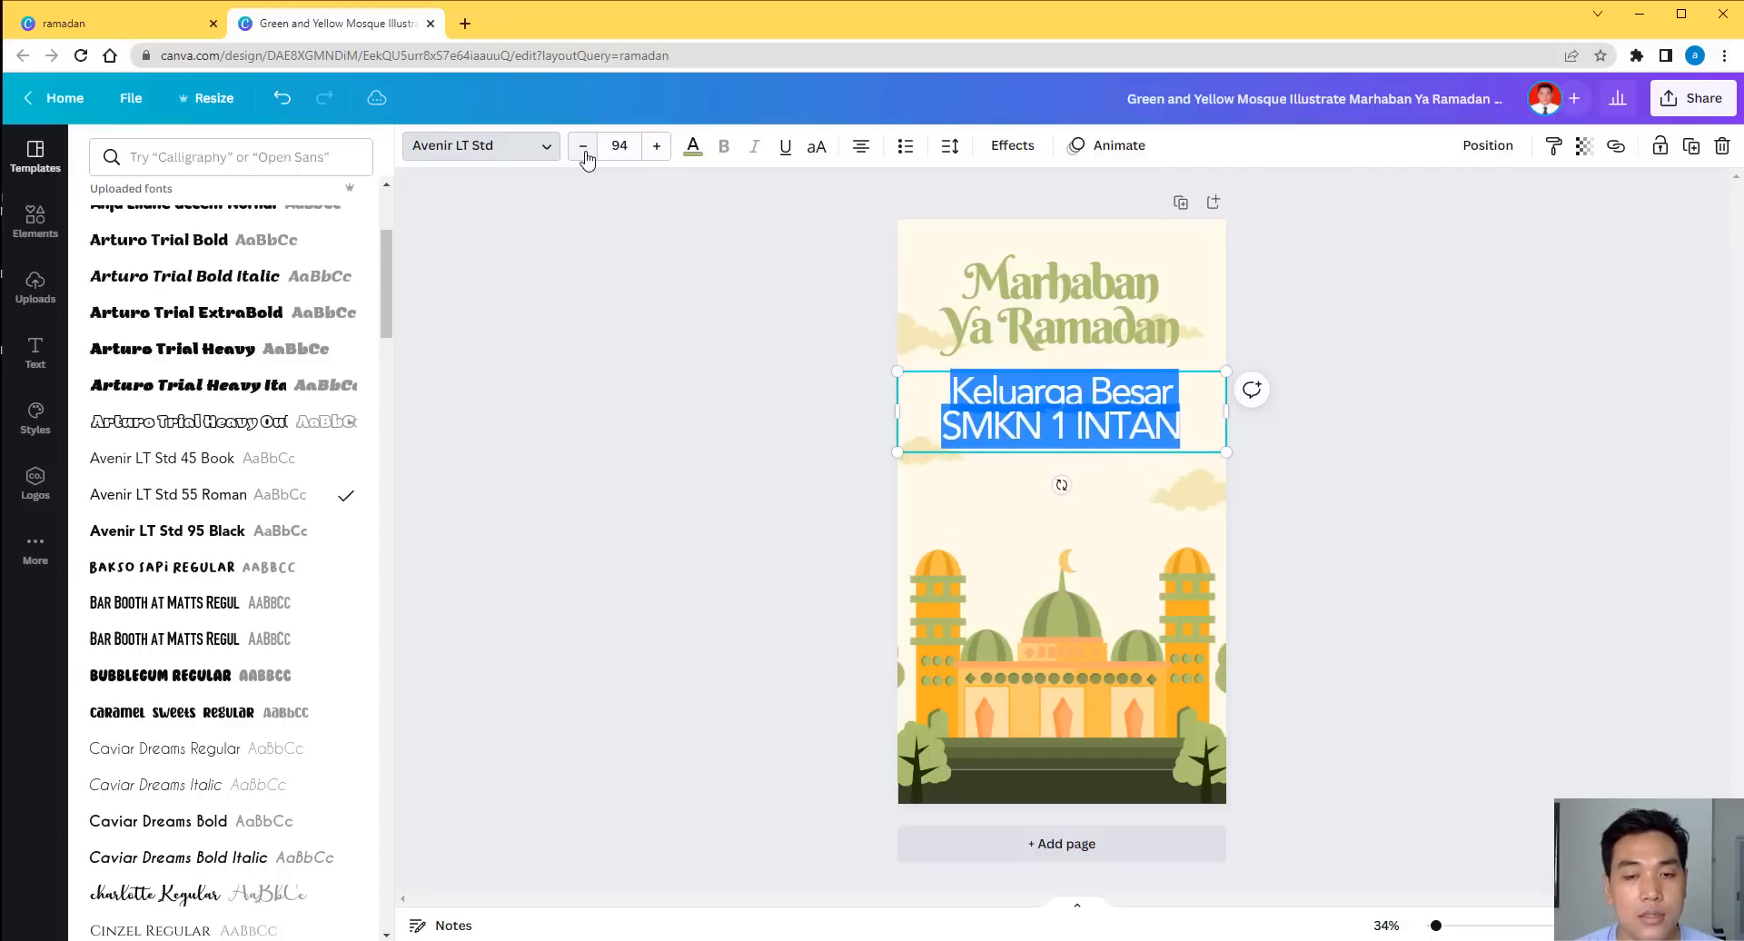
click(584, 147)
click(584, 147)
click(584, 147)
click(1385, 428)
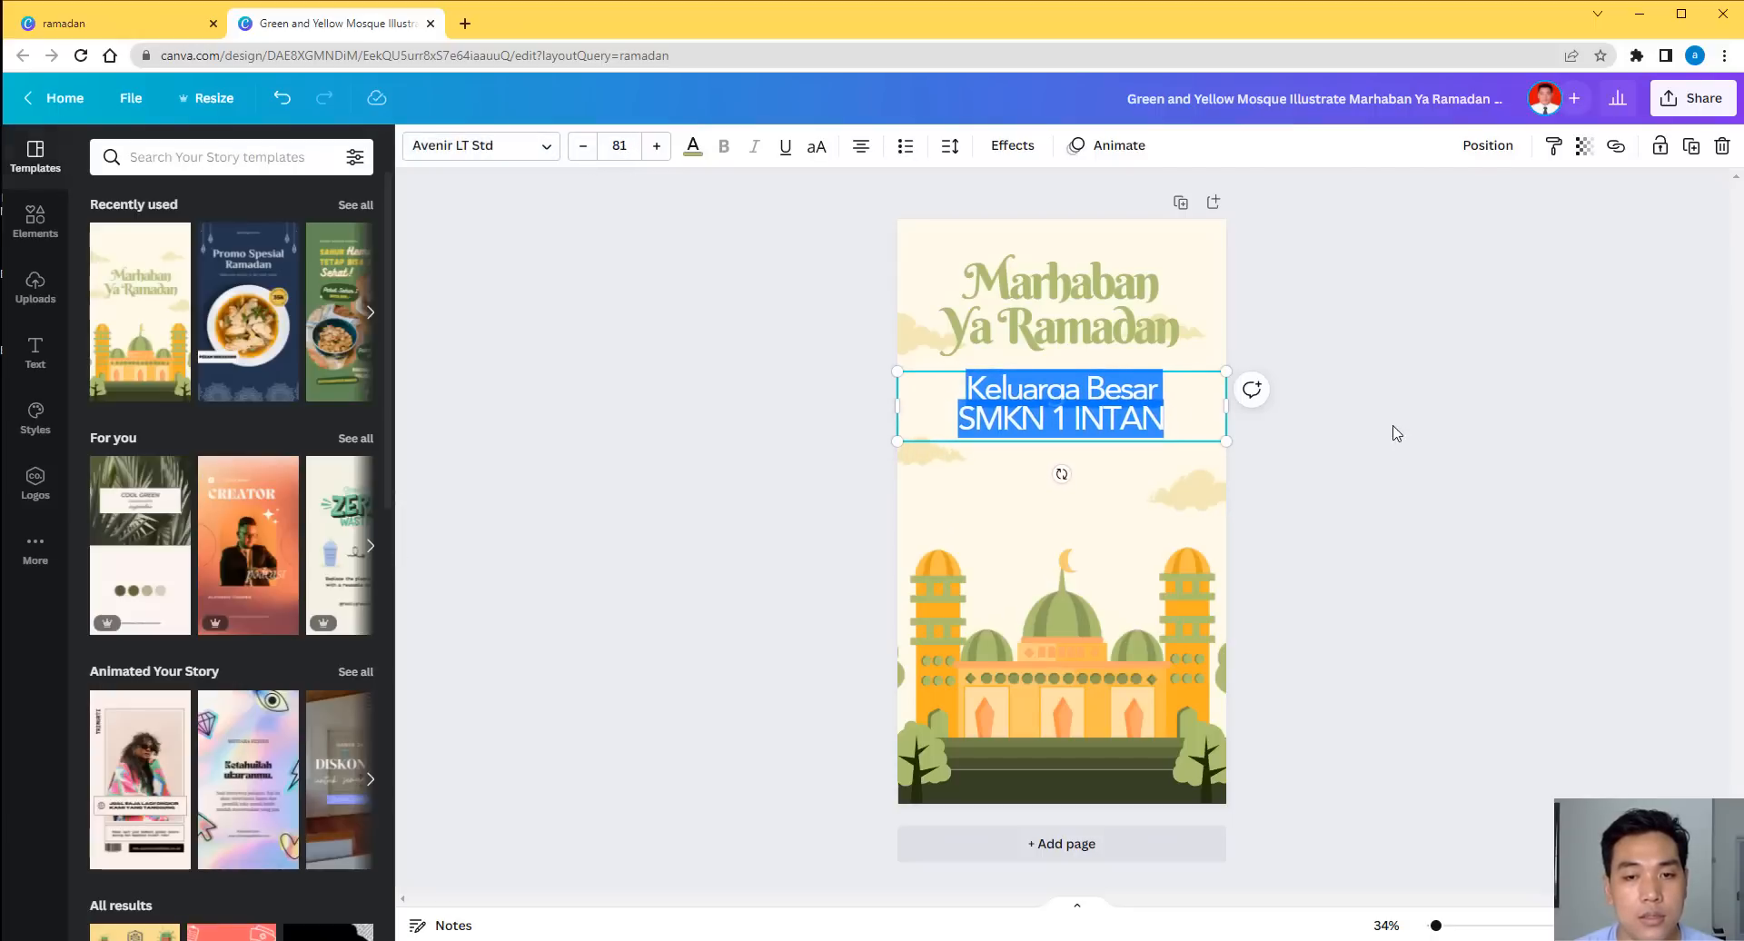
Set the line spacing of the "Keluarga Besar SMKN 1 INTAN" text to 1.02.
click(1056, 419)
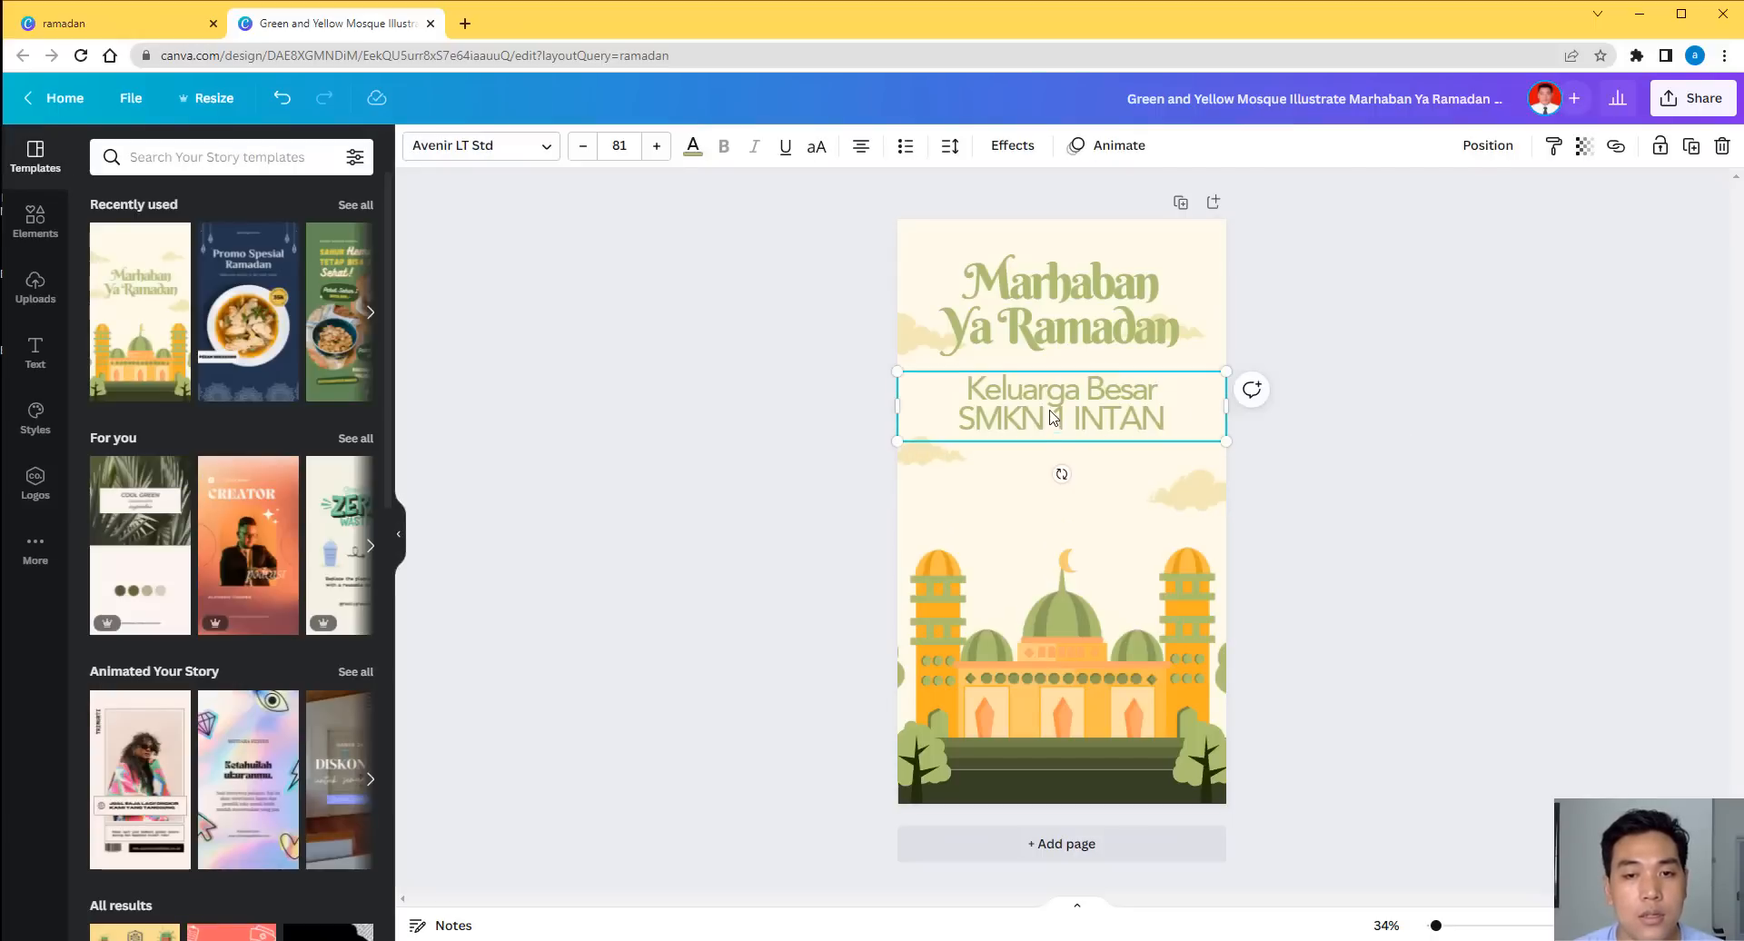
click(948, 146)
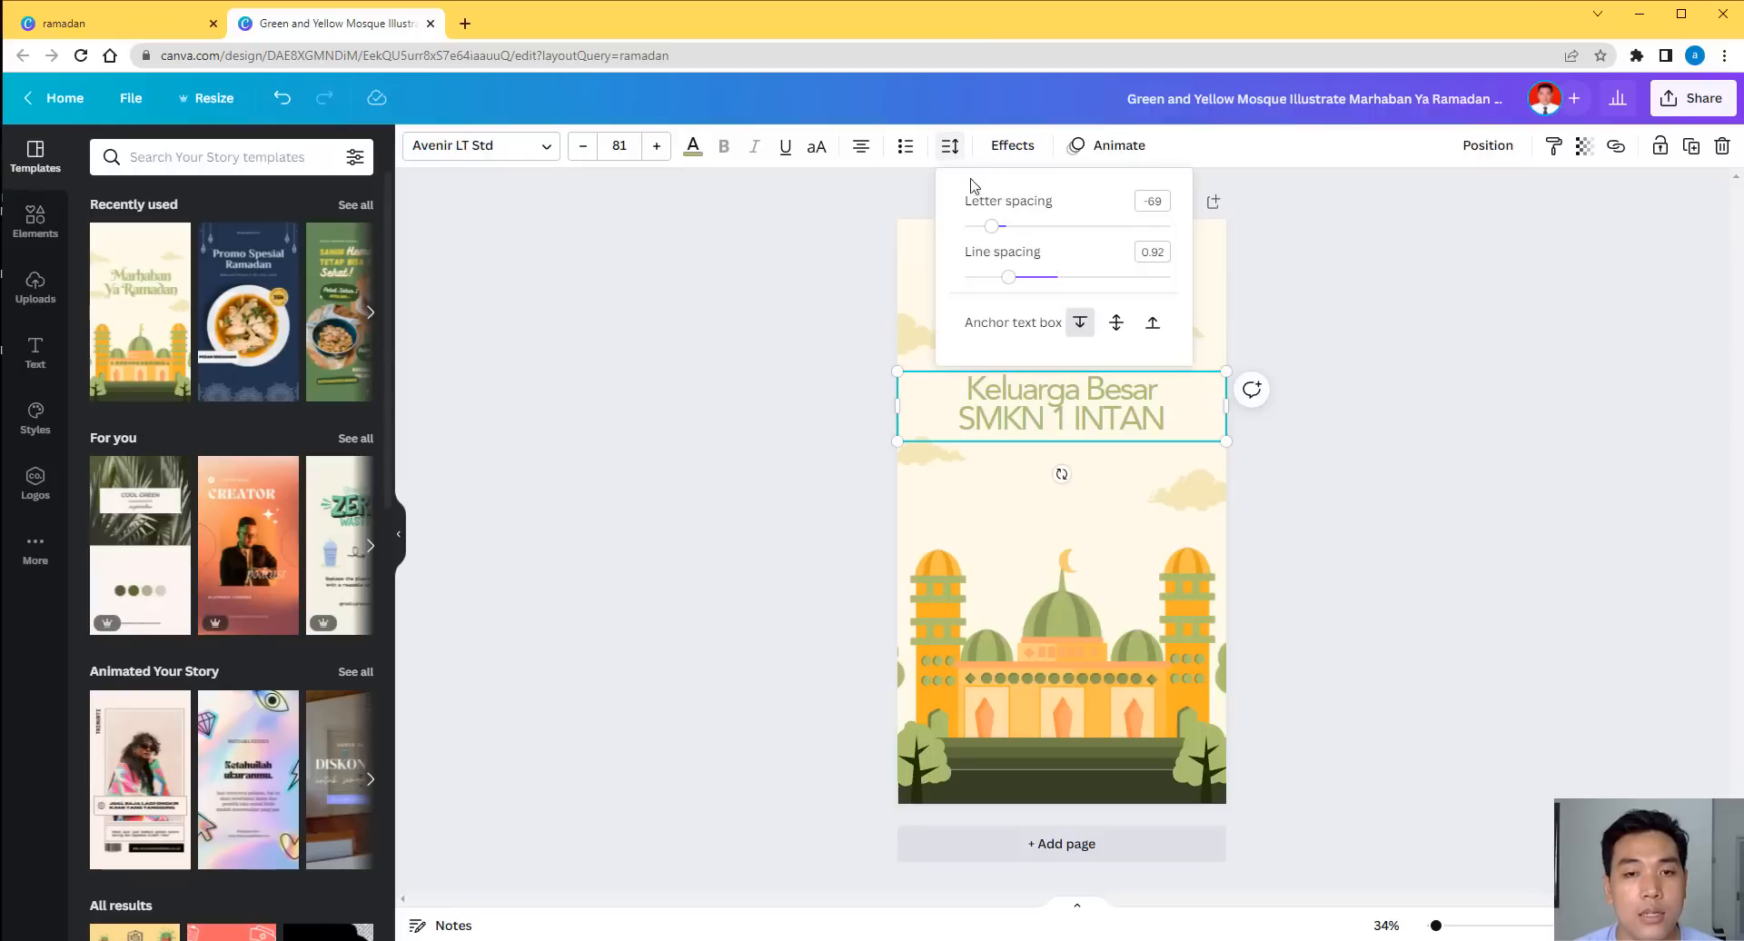
drag(1013, 282, 1020, 283)
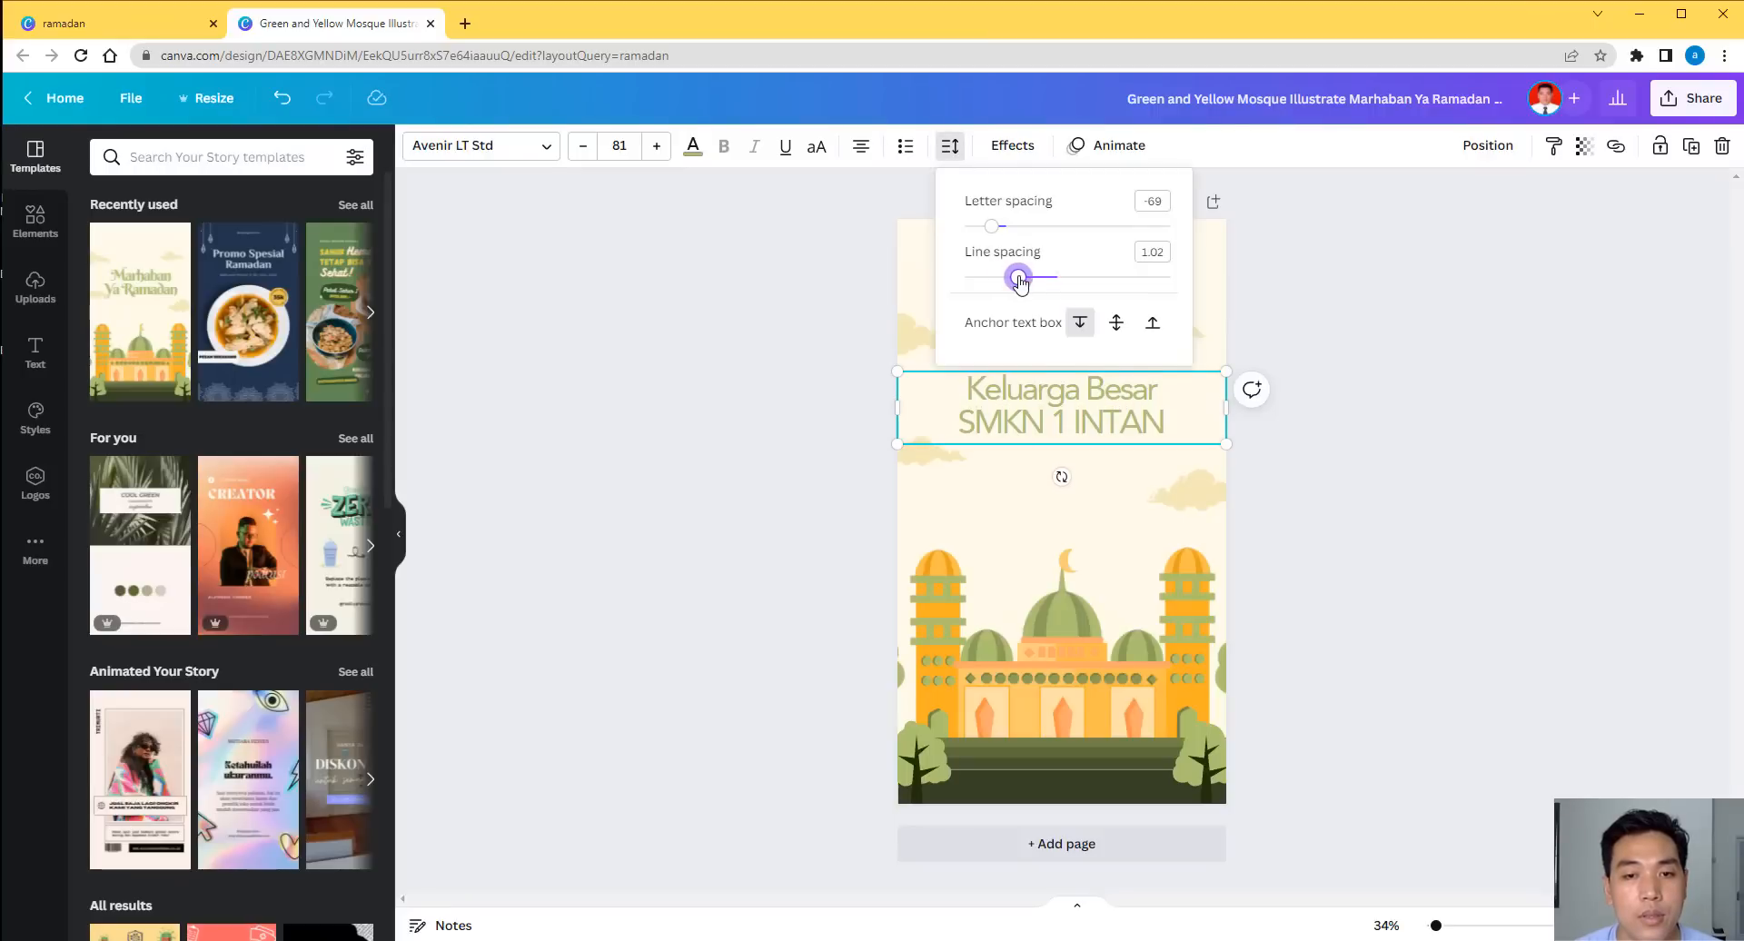
click(1427, 446)
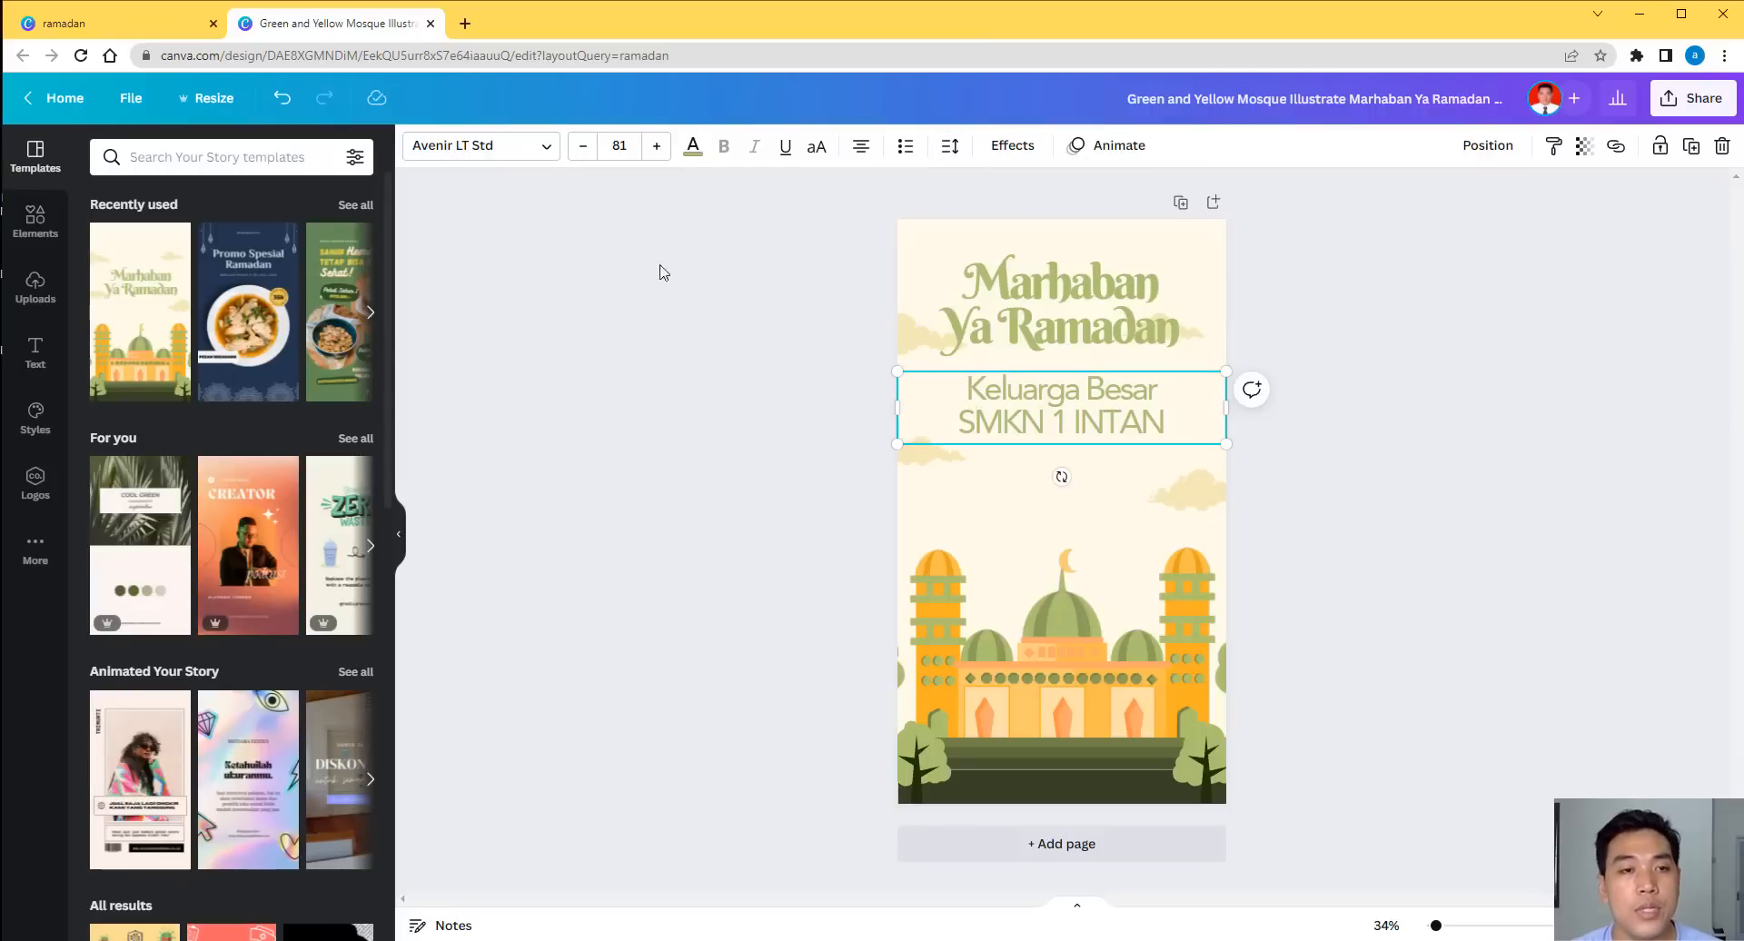
Change the font of the "Keluarga Besar SMKN 1 INTAN" text to Futura Medium from the uploaded fonts.
click(490, 146)
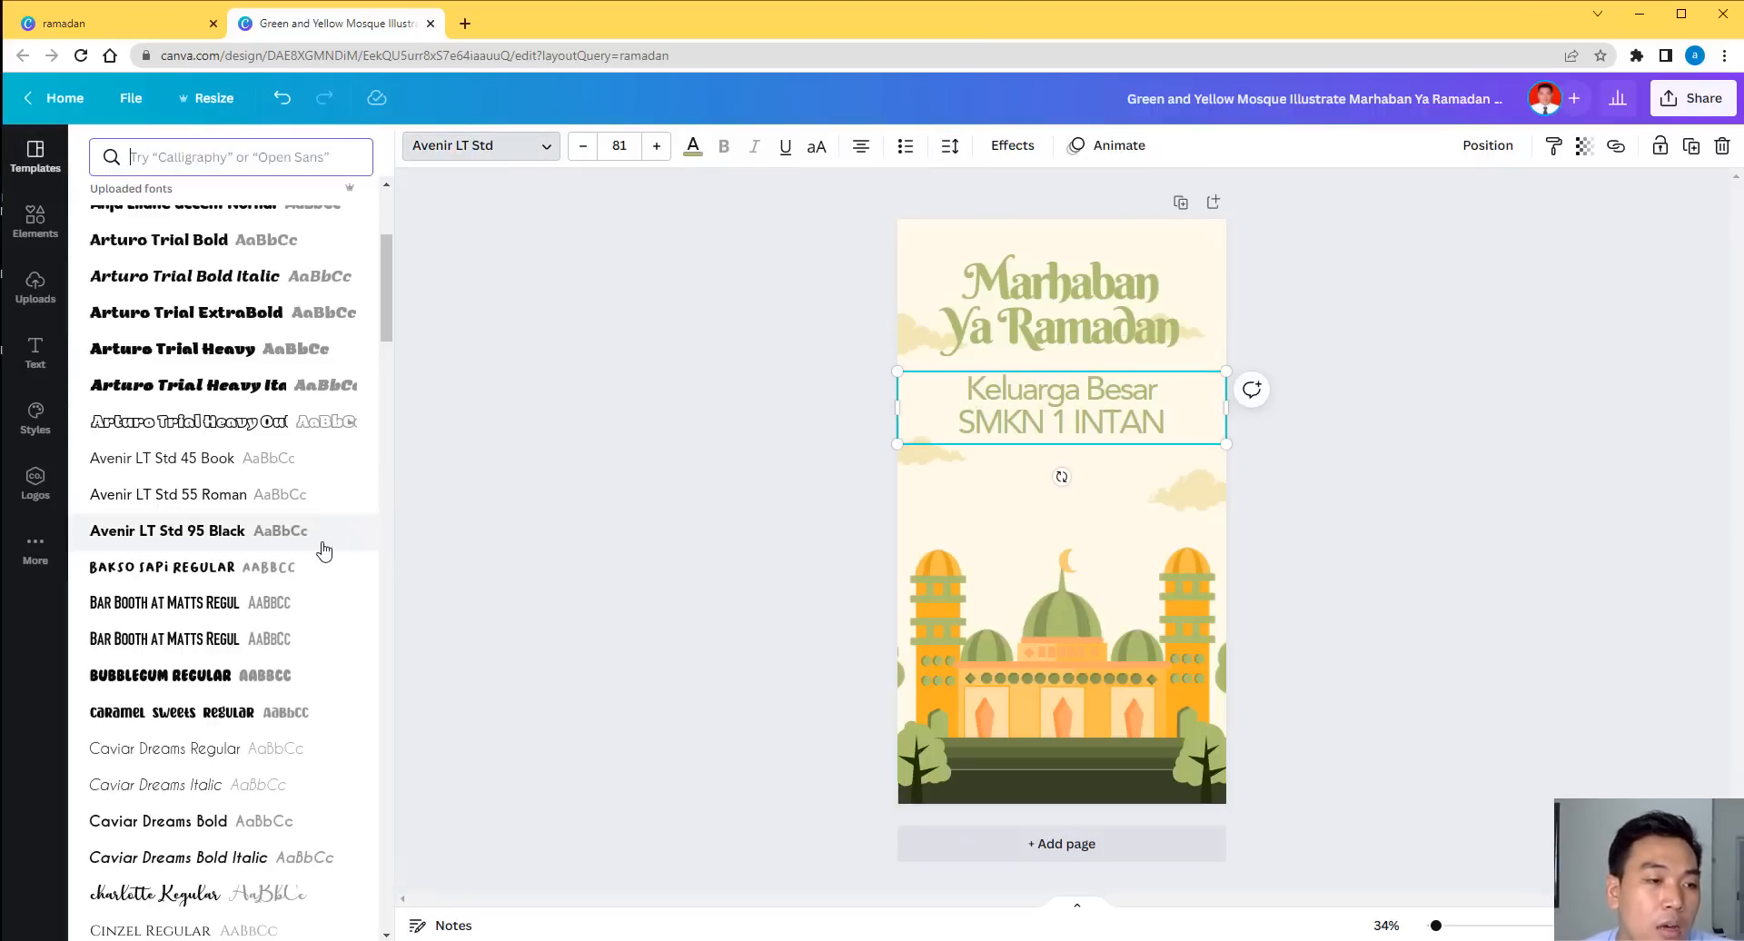
scroll(291, 591, down, 3)
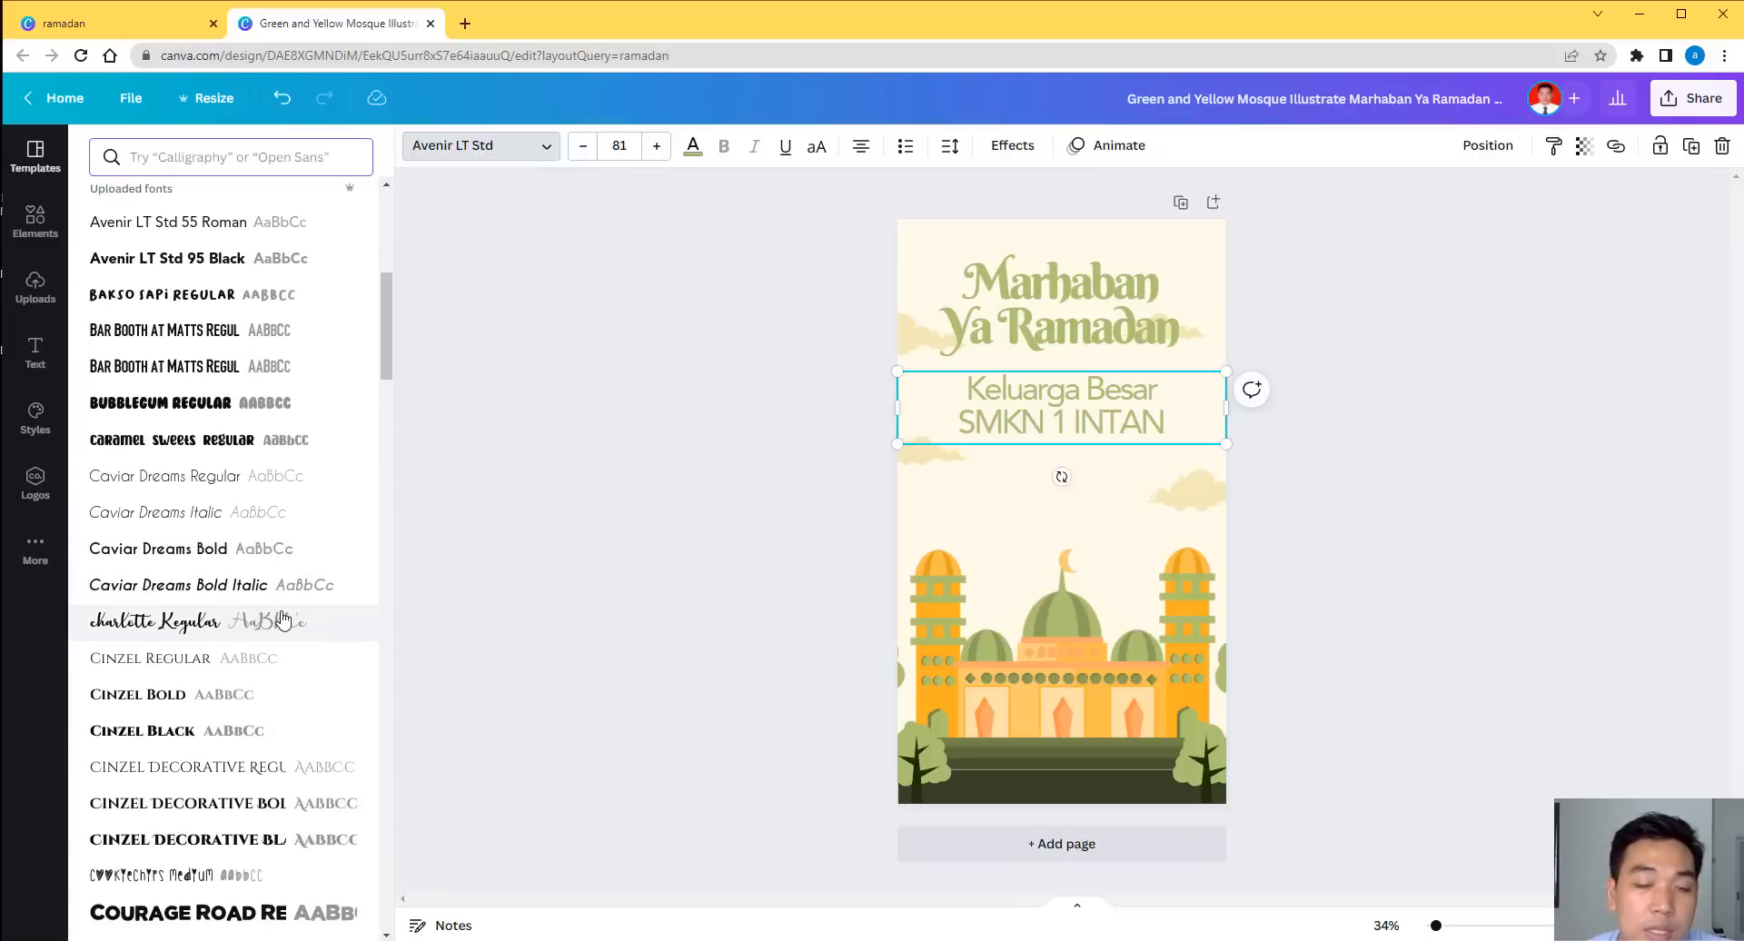
scroll(272, 763, down, 5)
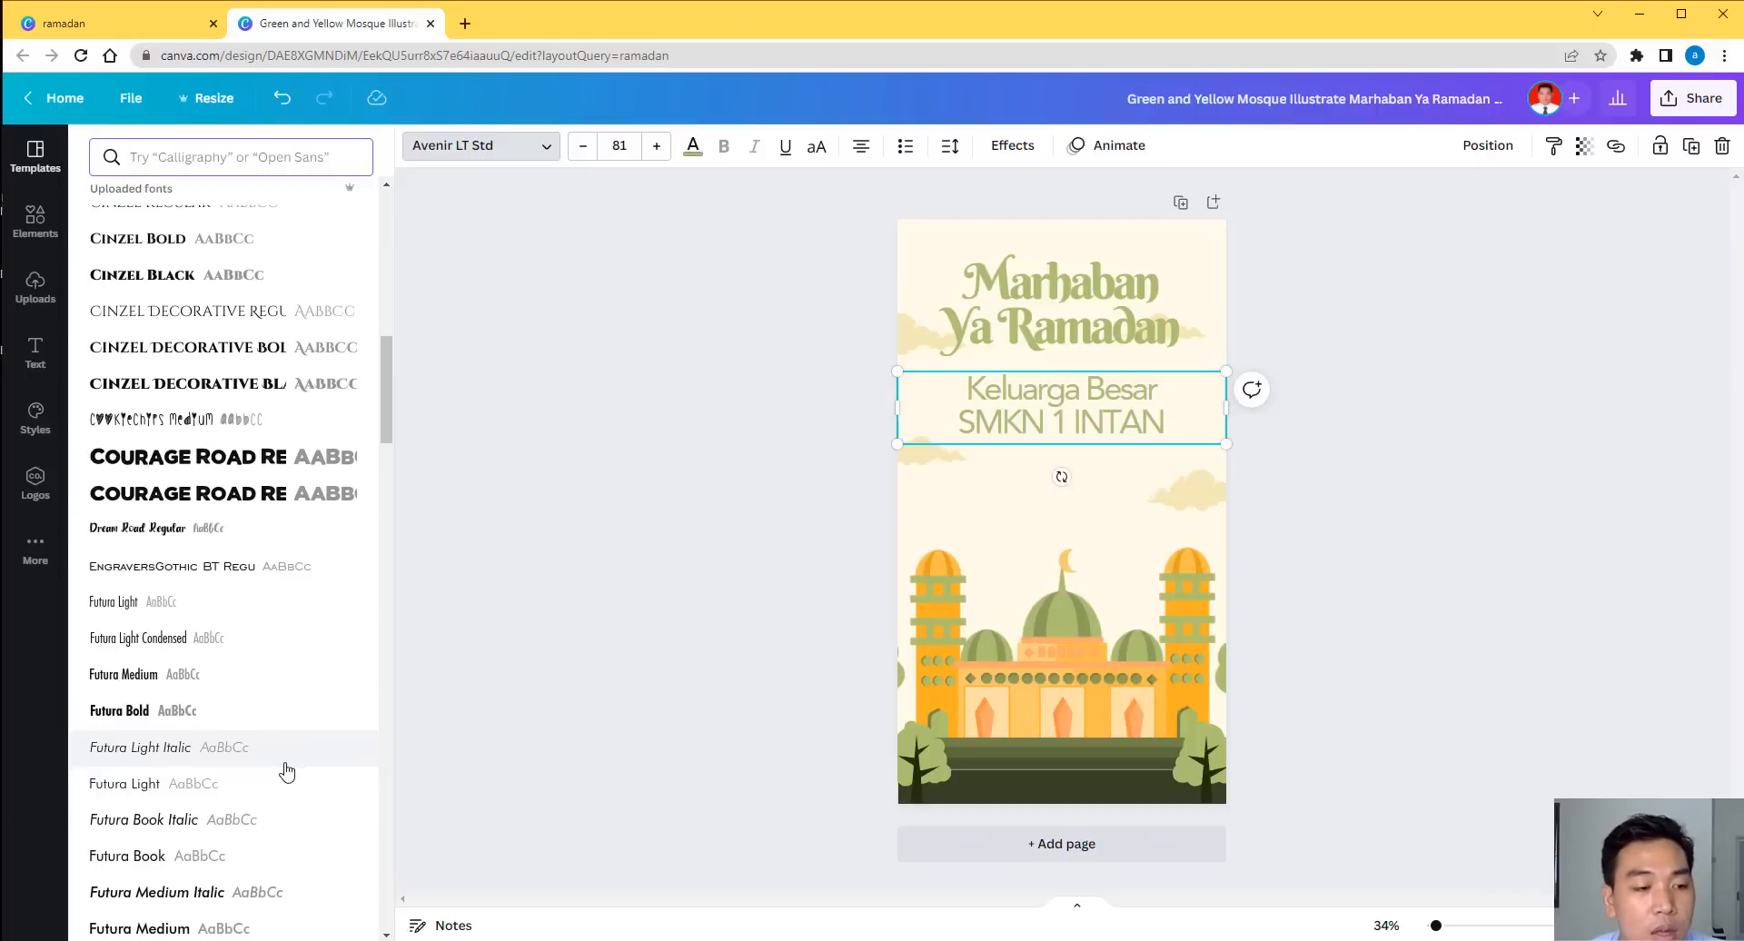
scroll(289, 770, down, 3)
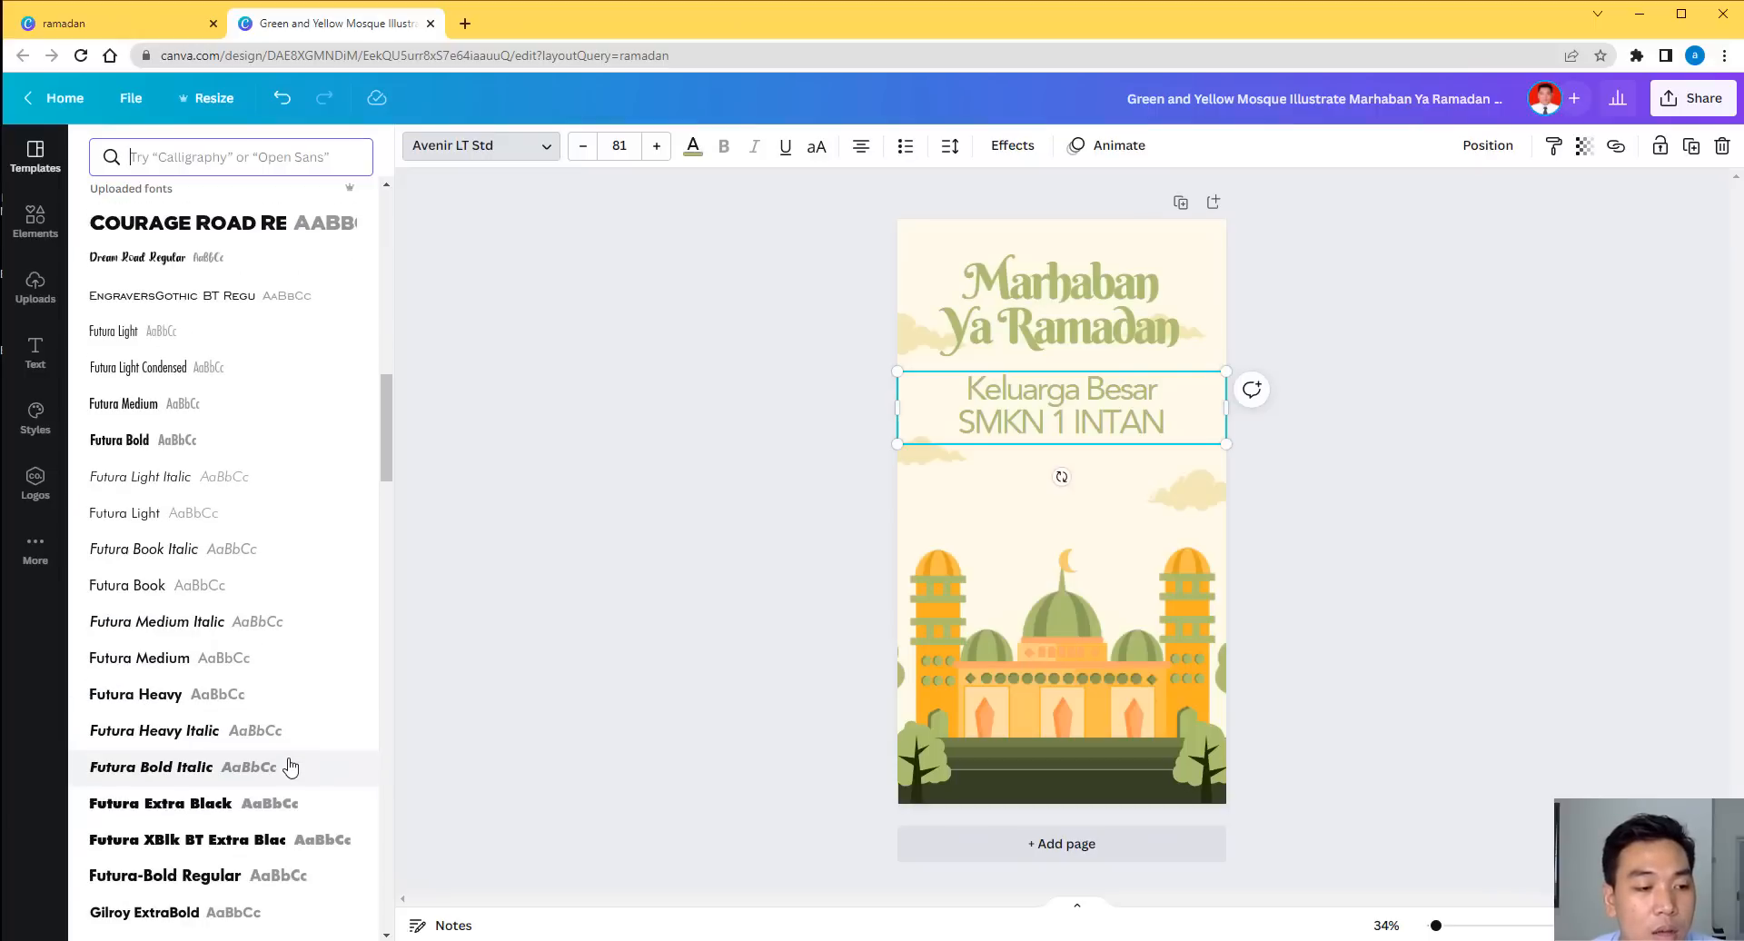
click(275, 669)
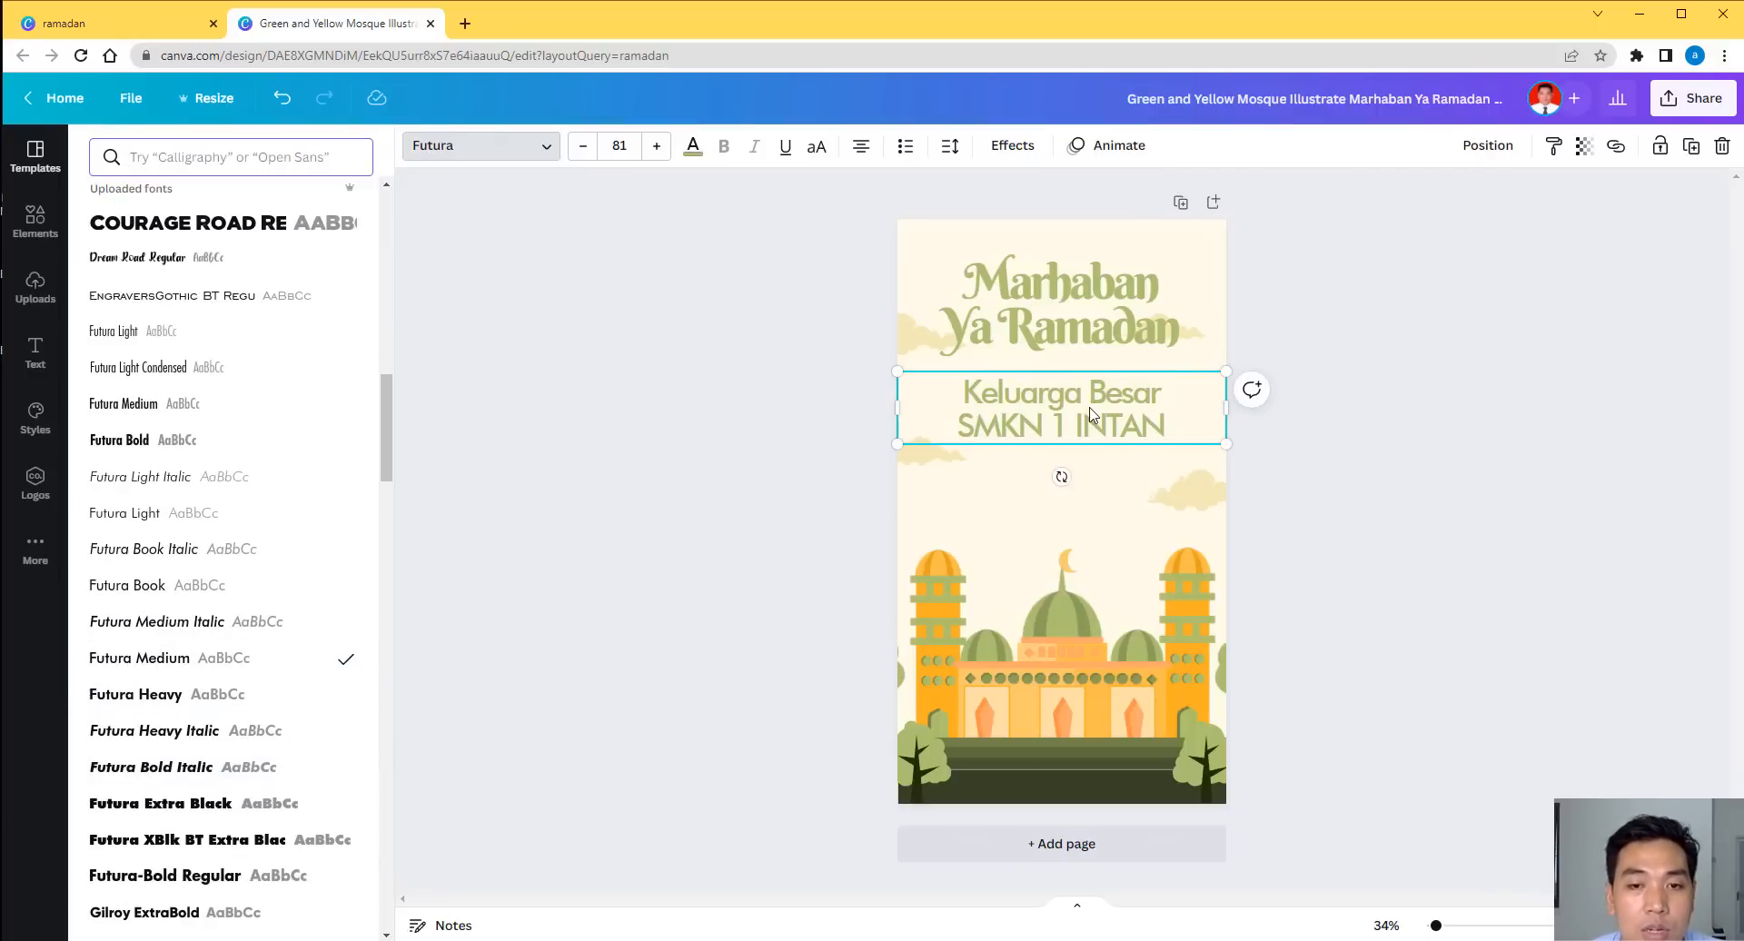
click(1326, 445)
click(1301, 453)
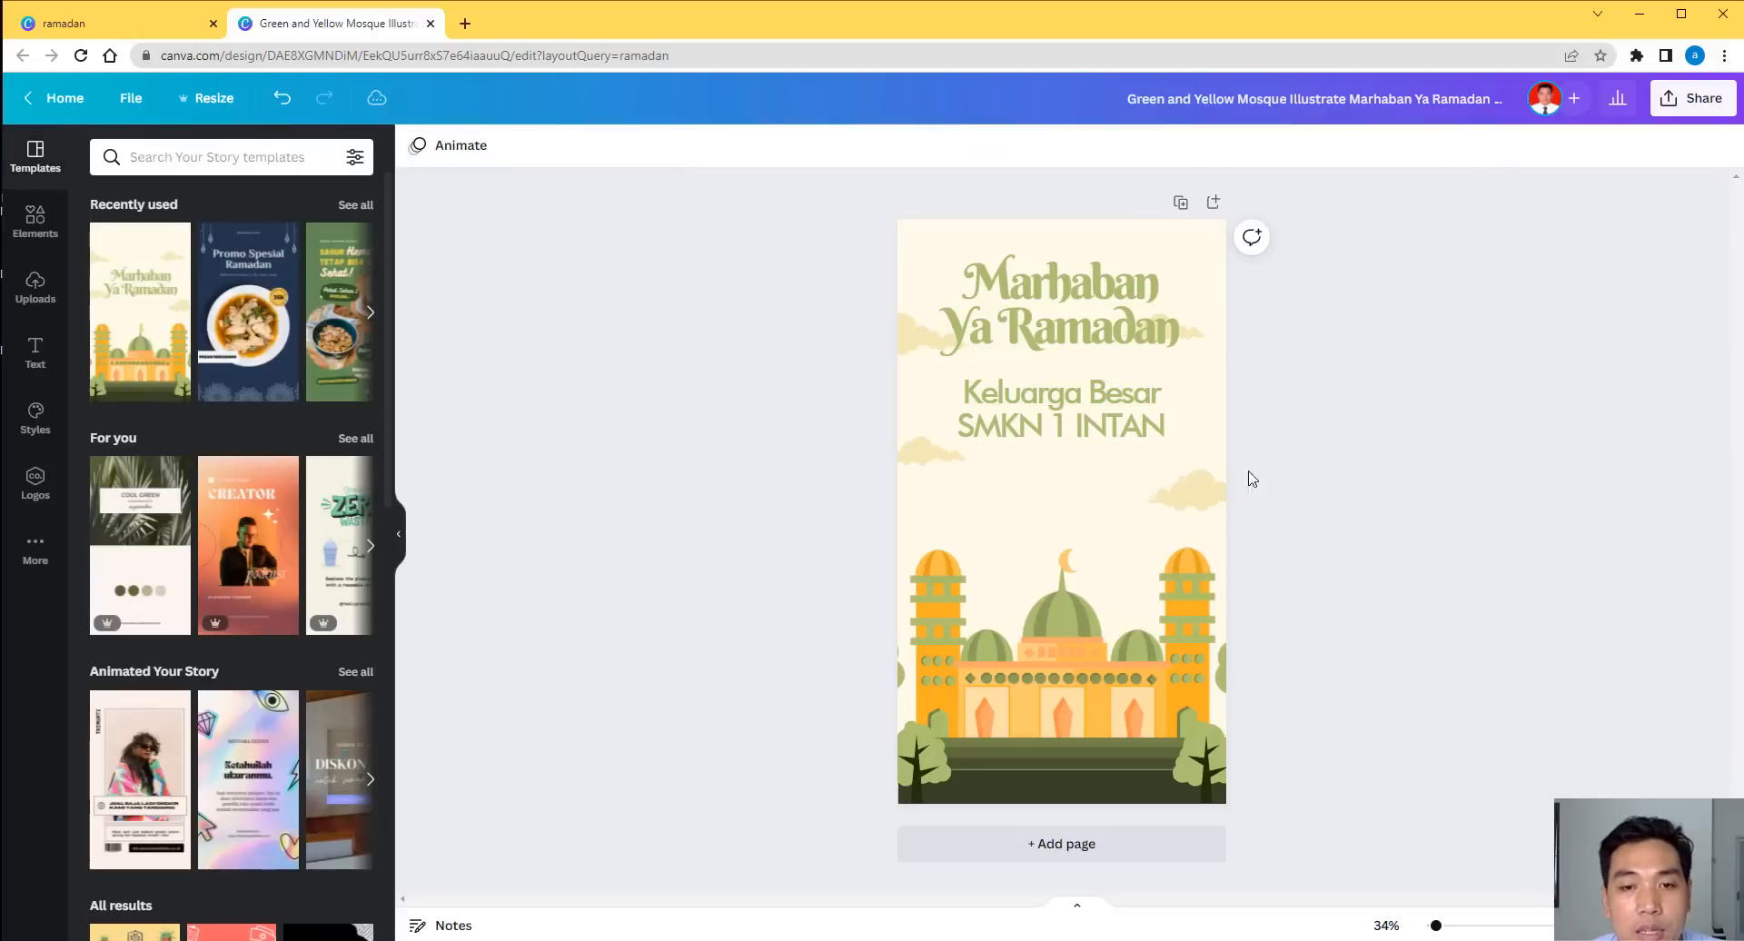
Add a third line reading "mengucapkan" below "SMKN 1 INTAN" in the lower text box.
click(1098, 426)
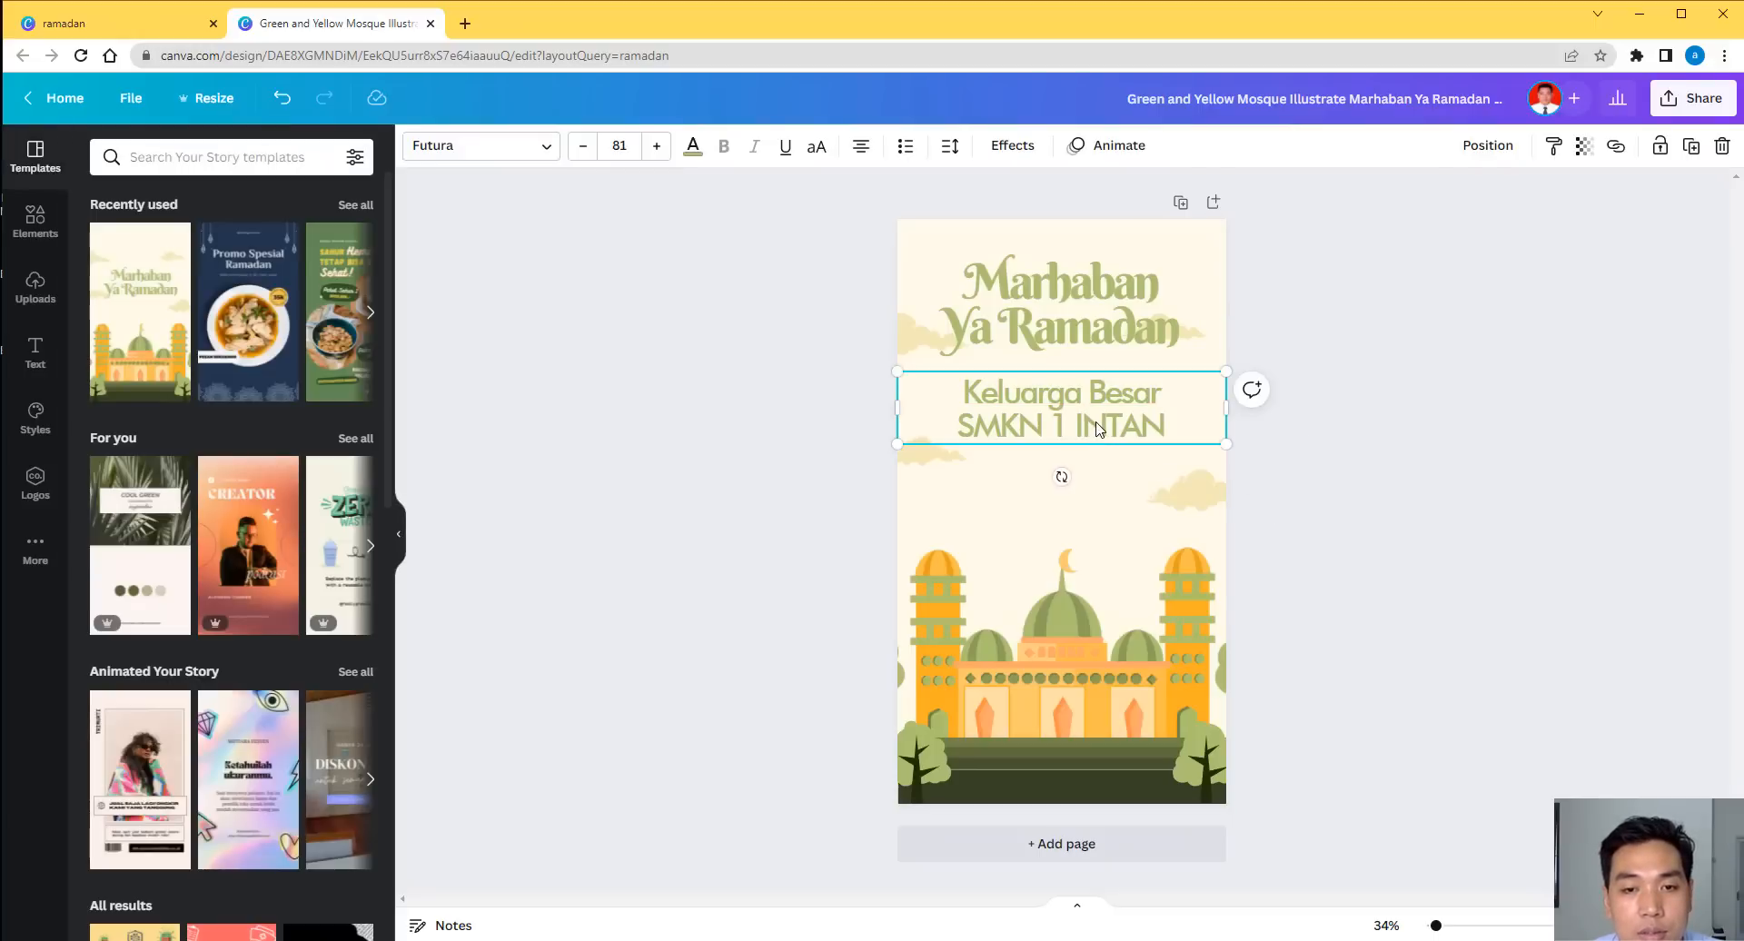
click(1166, 429)
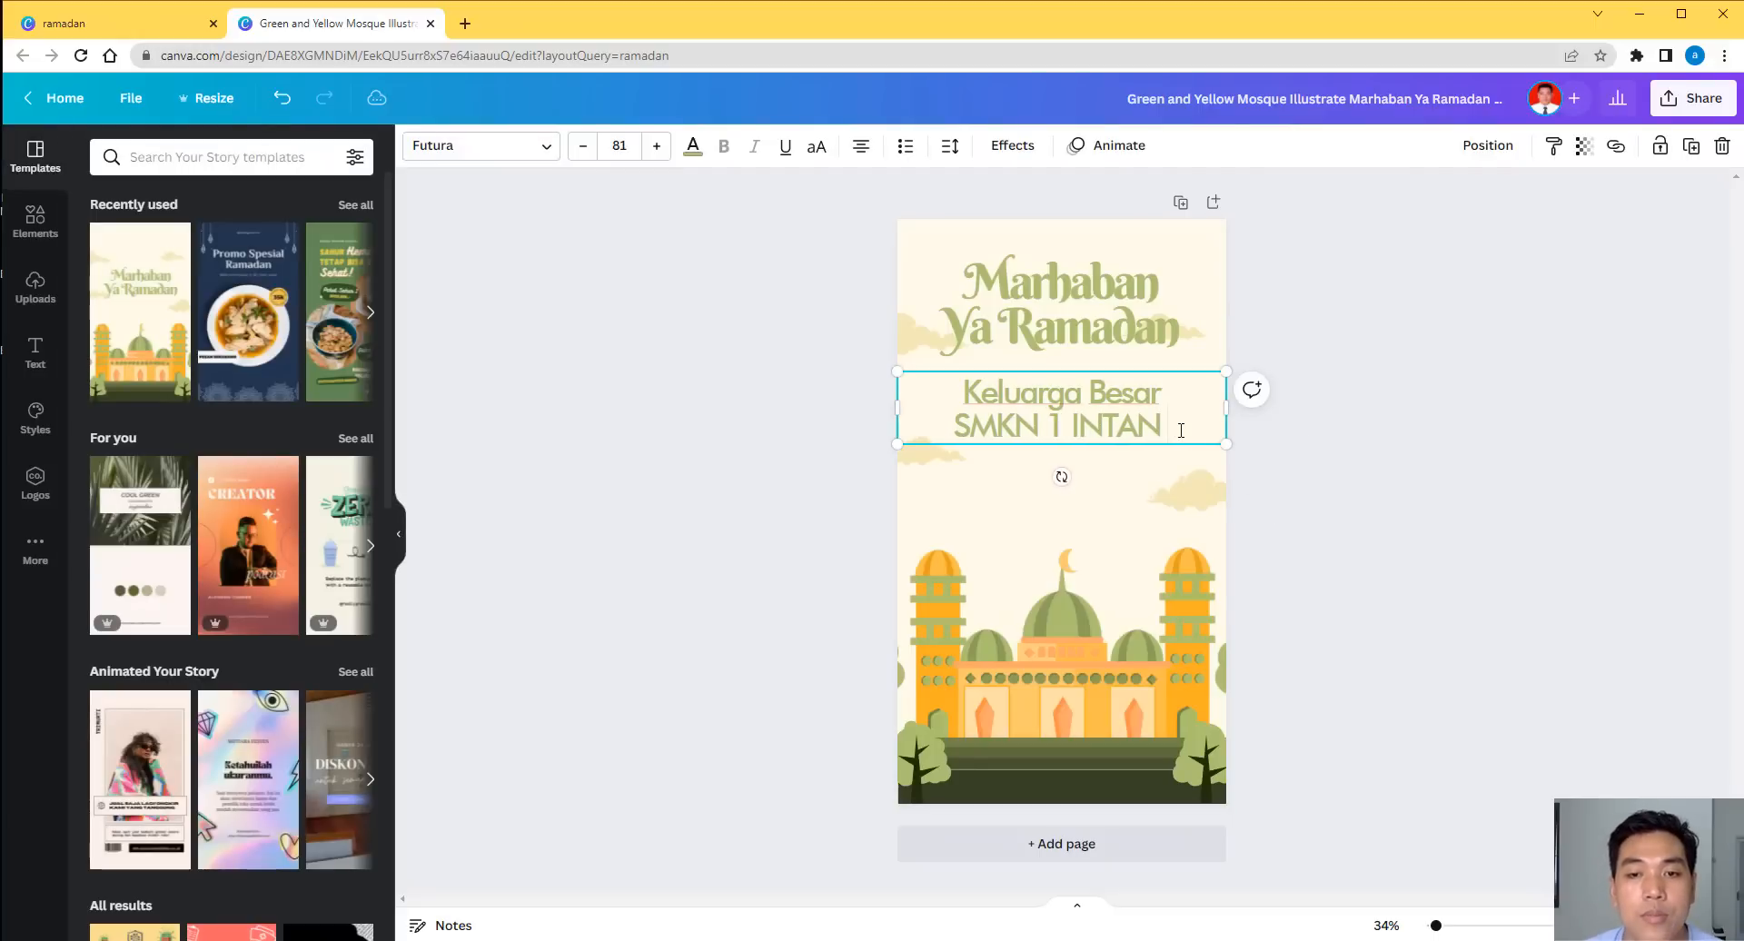
key(BackSpace)
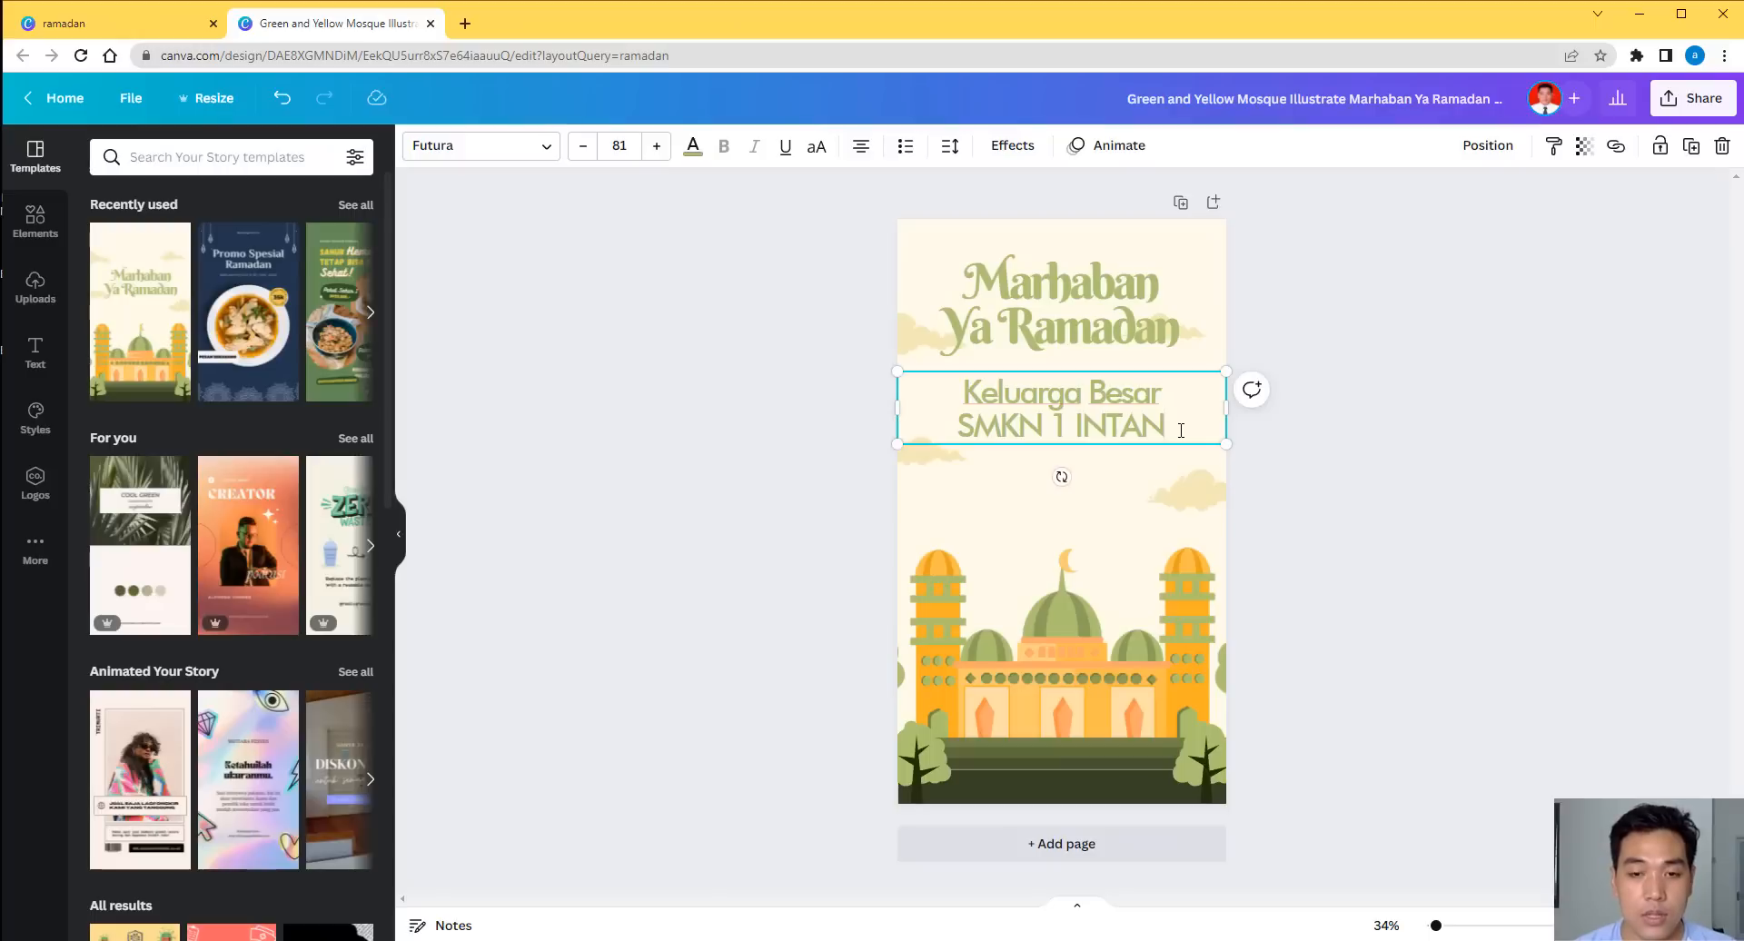
key(Return)
text(menf)
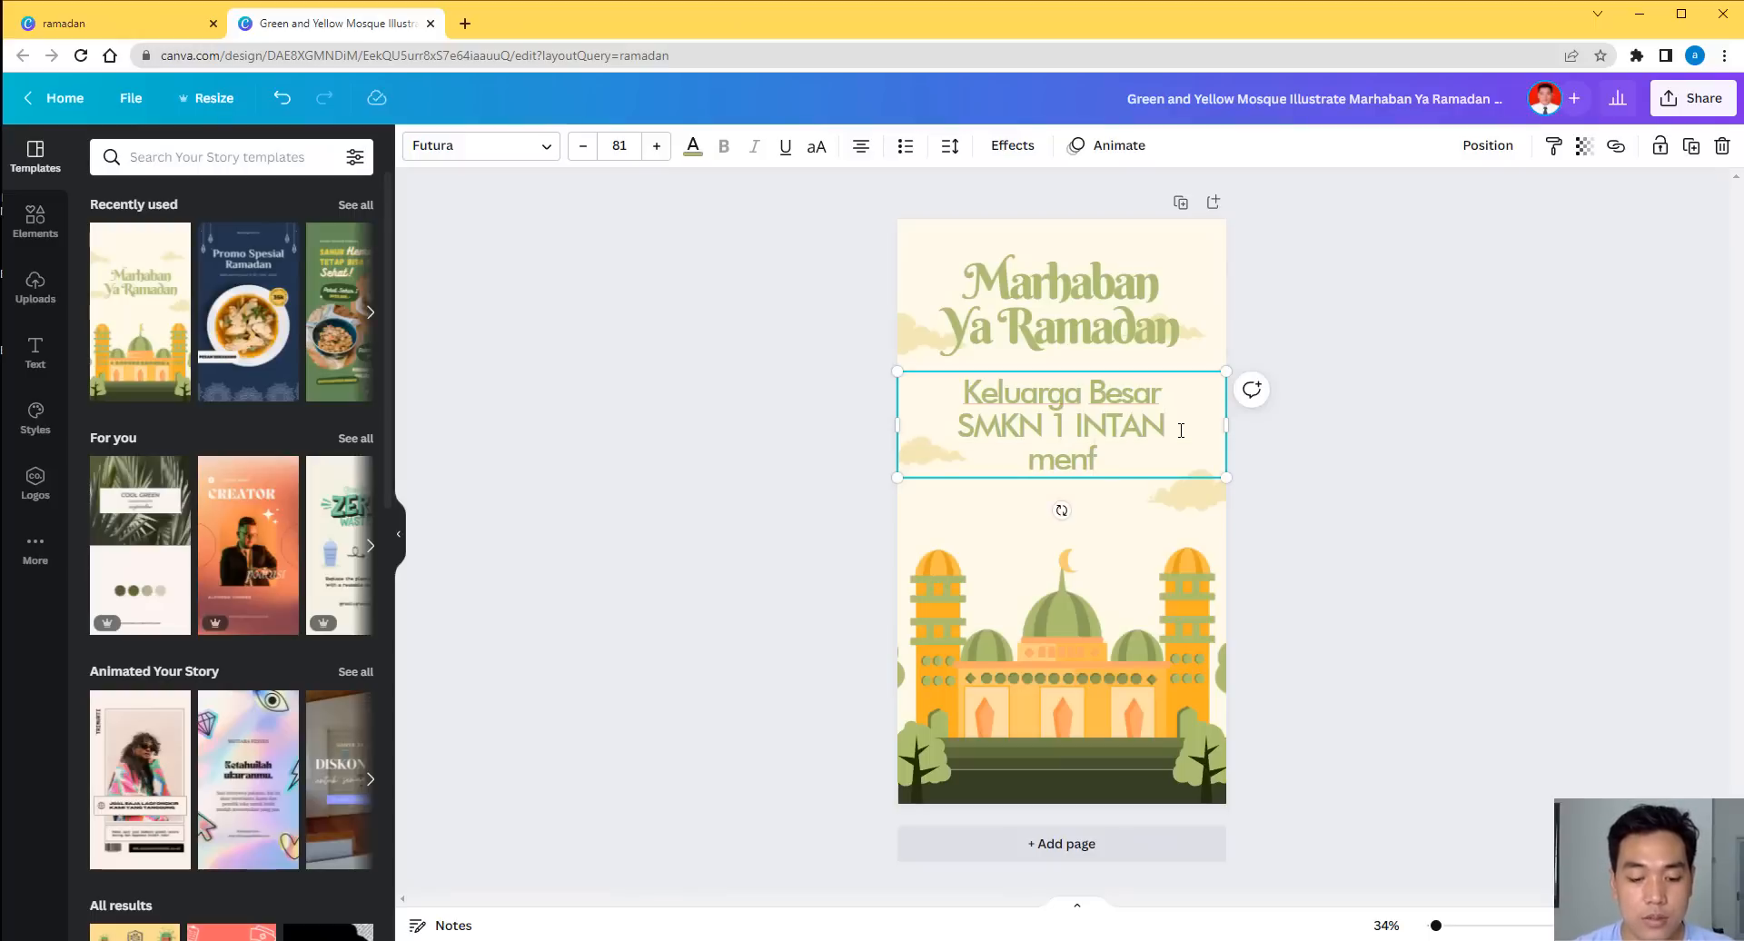
key(BackSpace)
text(gucapkan)
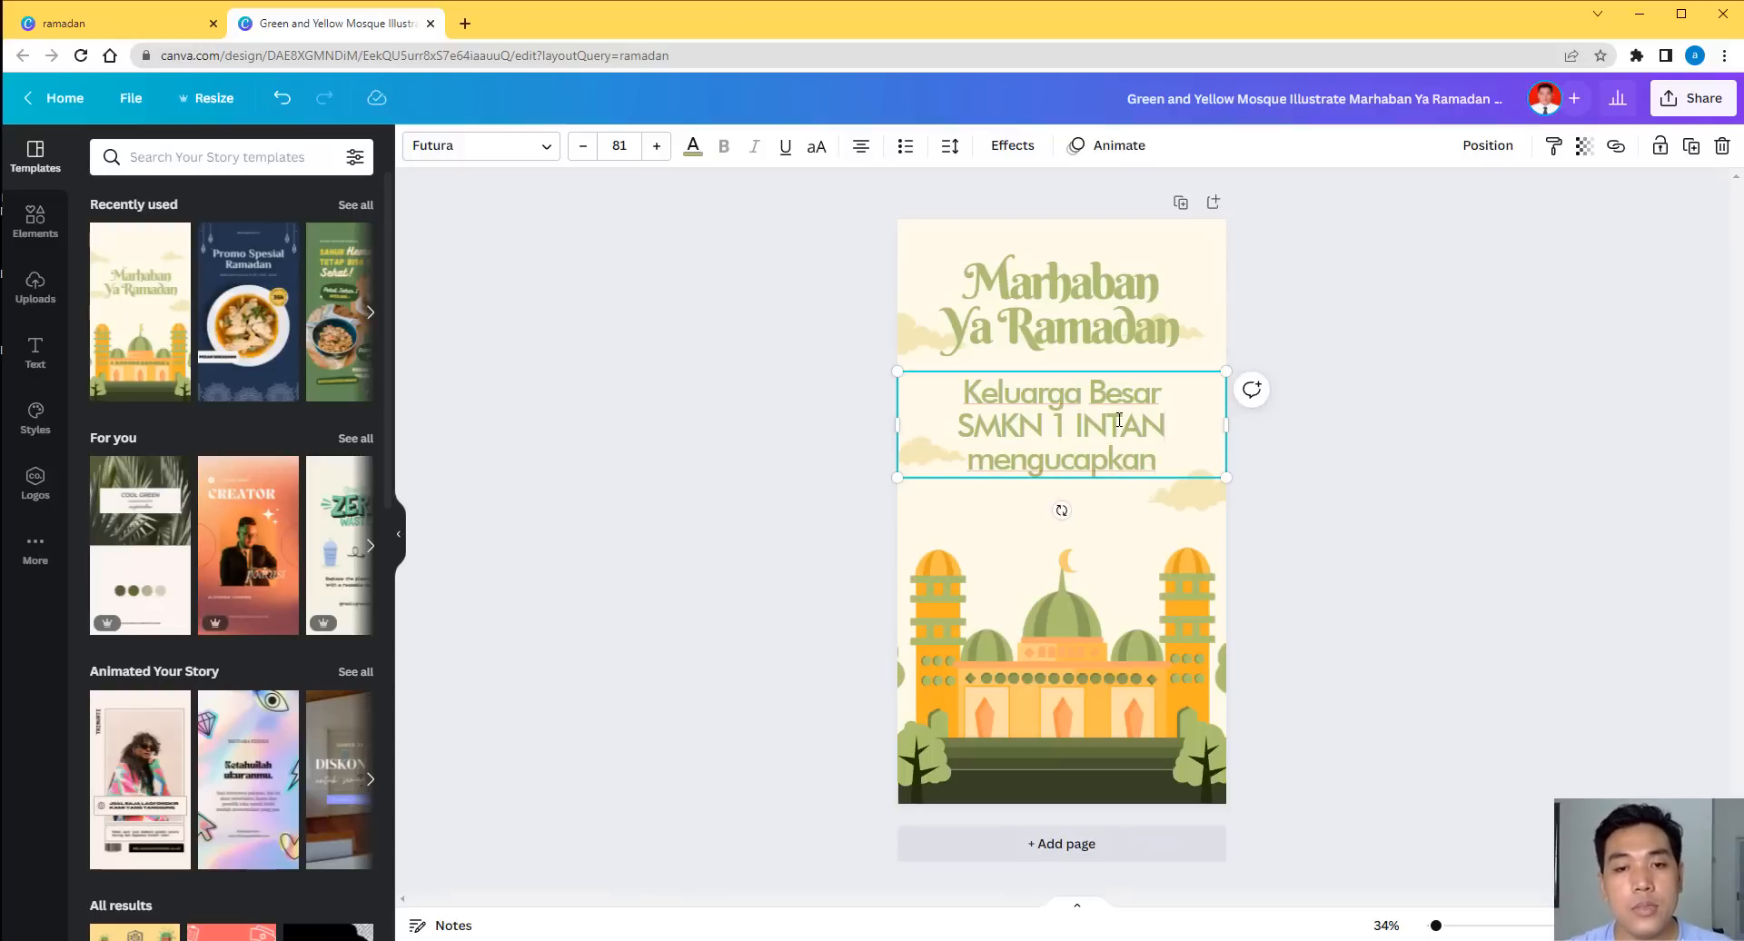
Set the line spacing of the "SMKN 1 INTAN" line to 1.2 and widen its letter spacing.
drag(1167, 425, 957, 425)
click(949, 146)
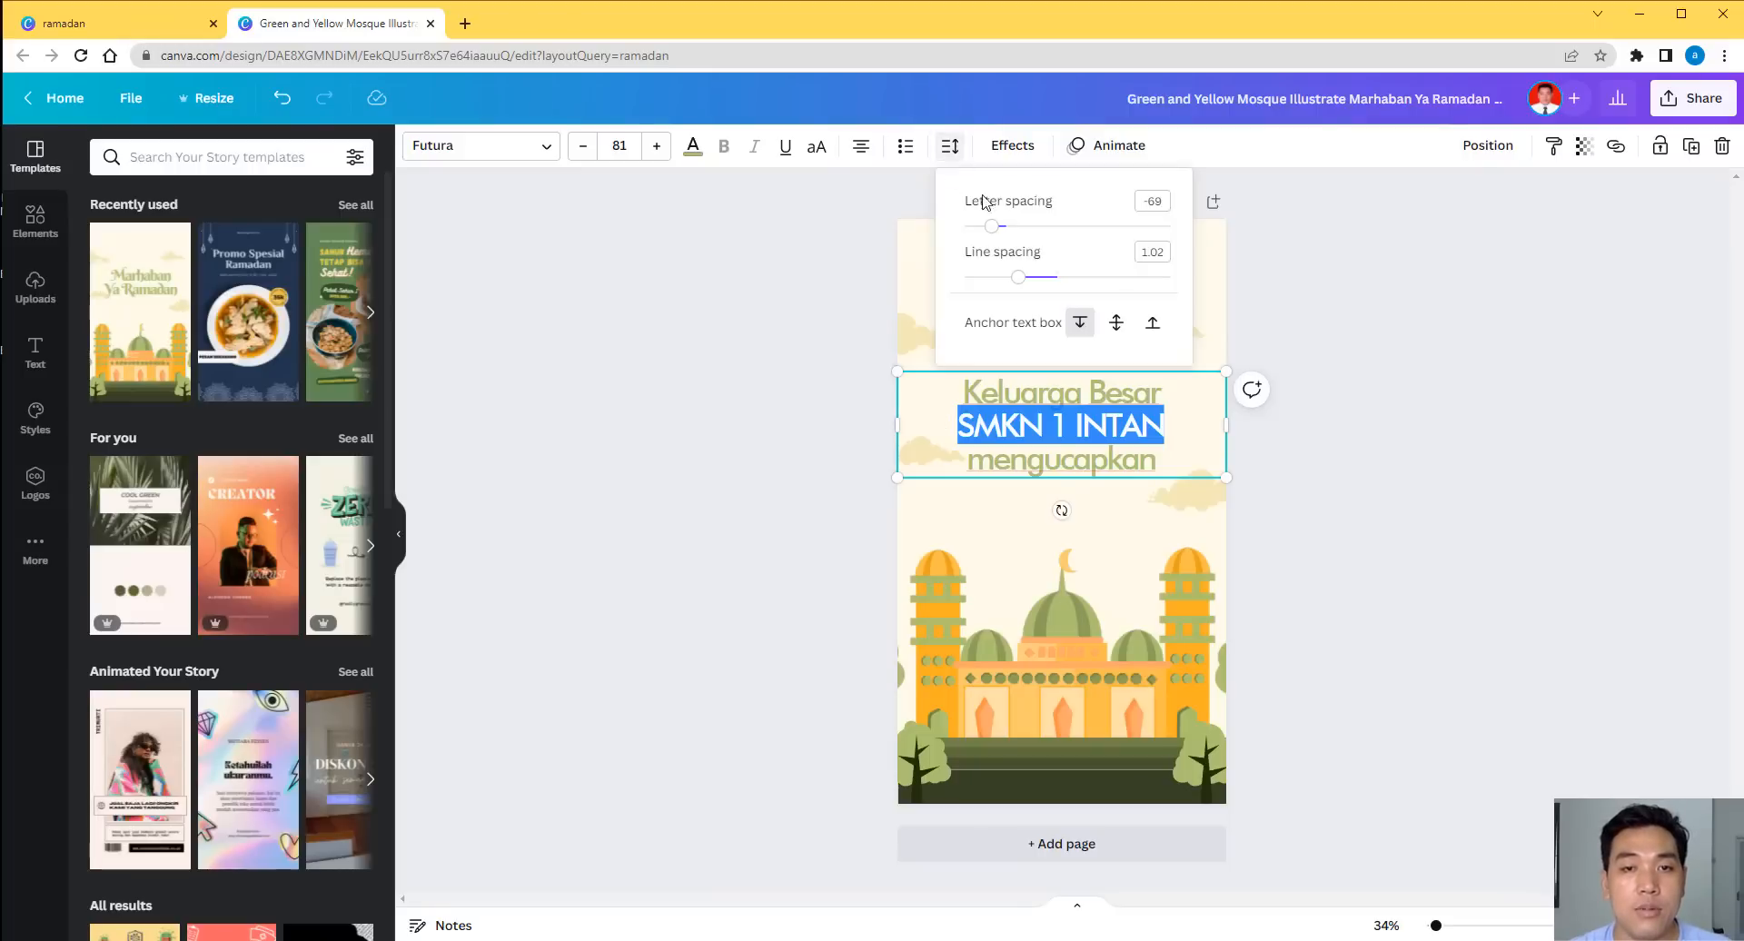
drag(1021, 286, 1038, 287)
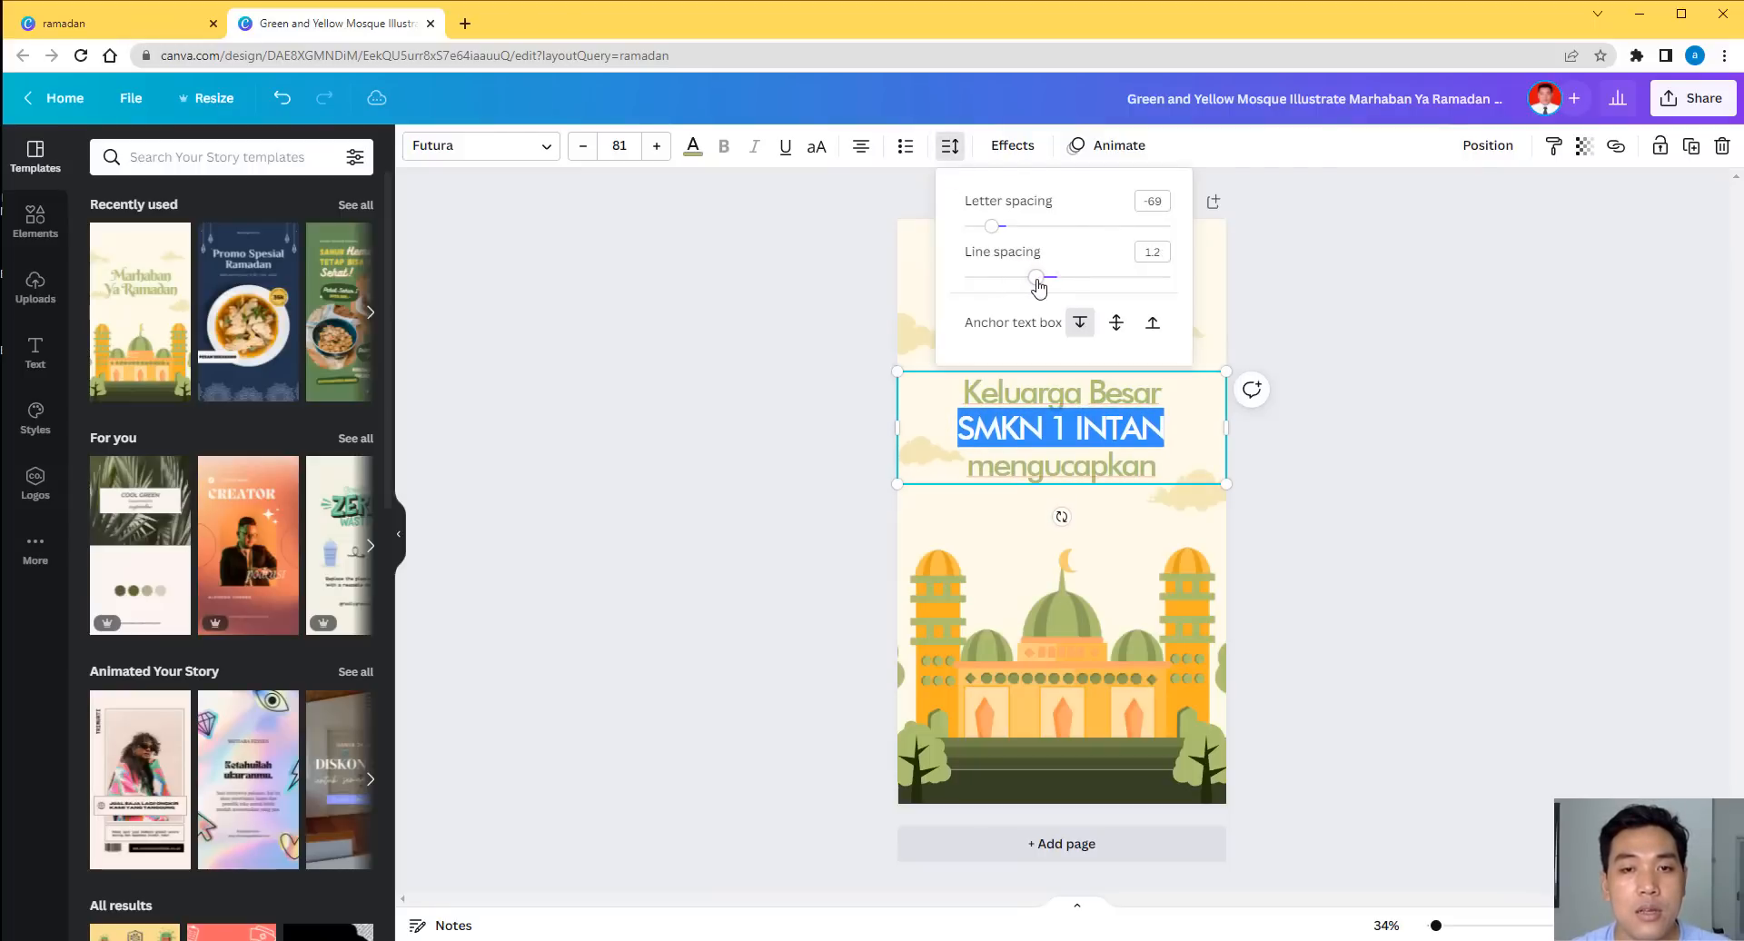
drag(996, 232, 1032, 234)
click(1351, 440)
click(1347, 444)
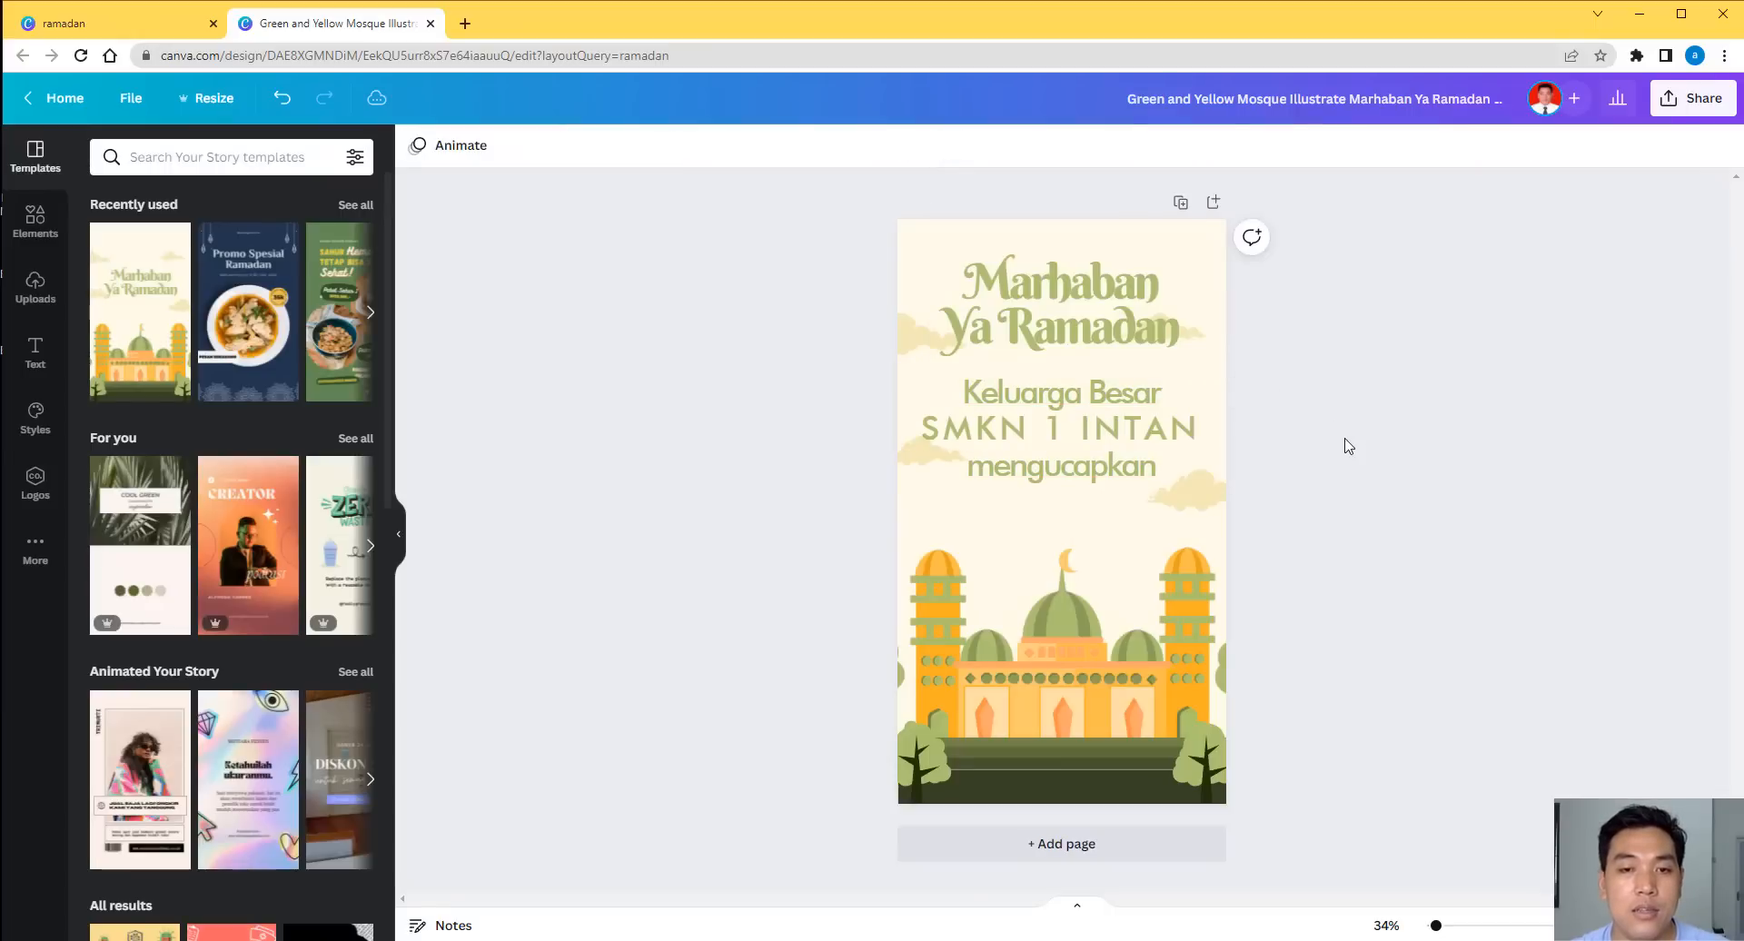
Set the letter spacing of the whole three-line school text to 0 and tighten its line spacing.
click(1138, 472)
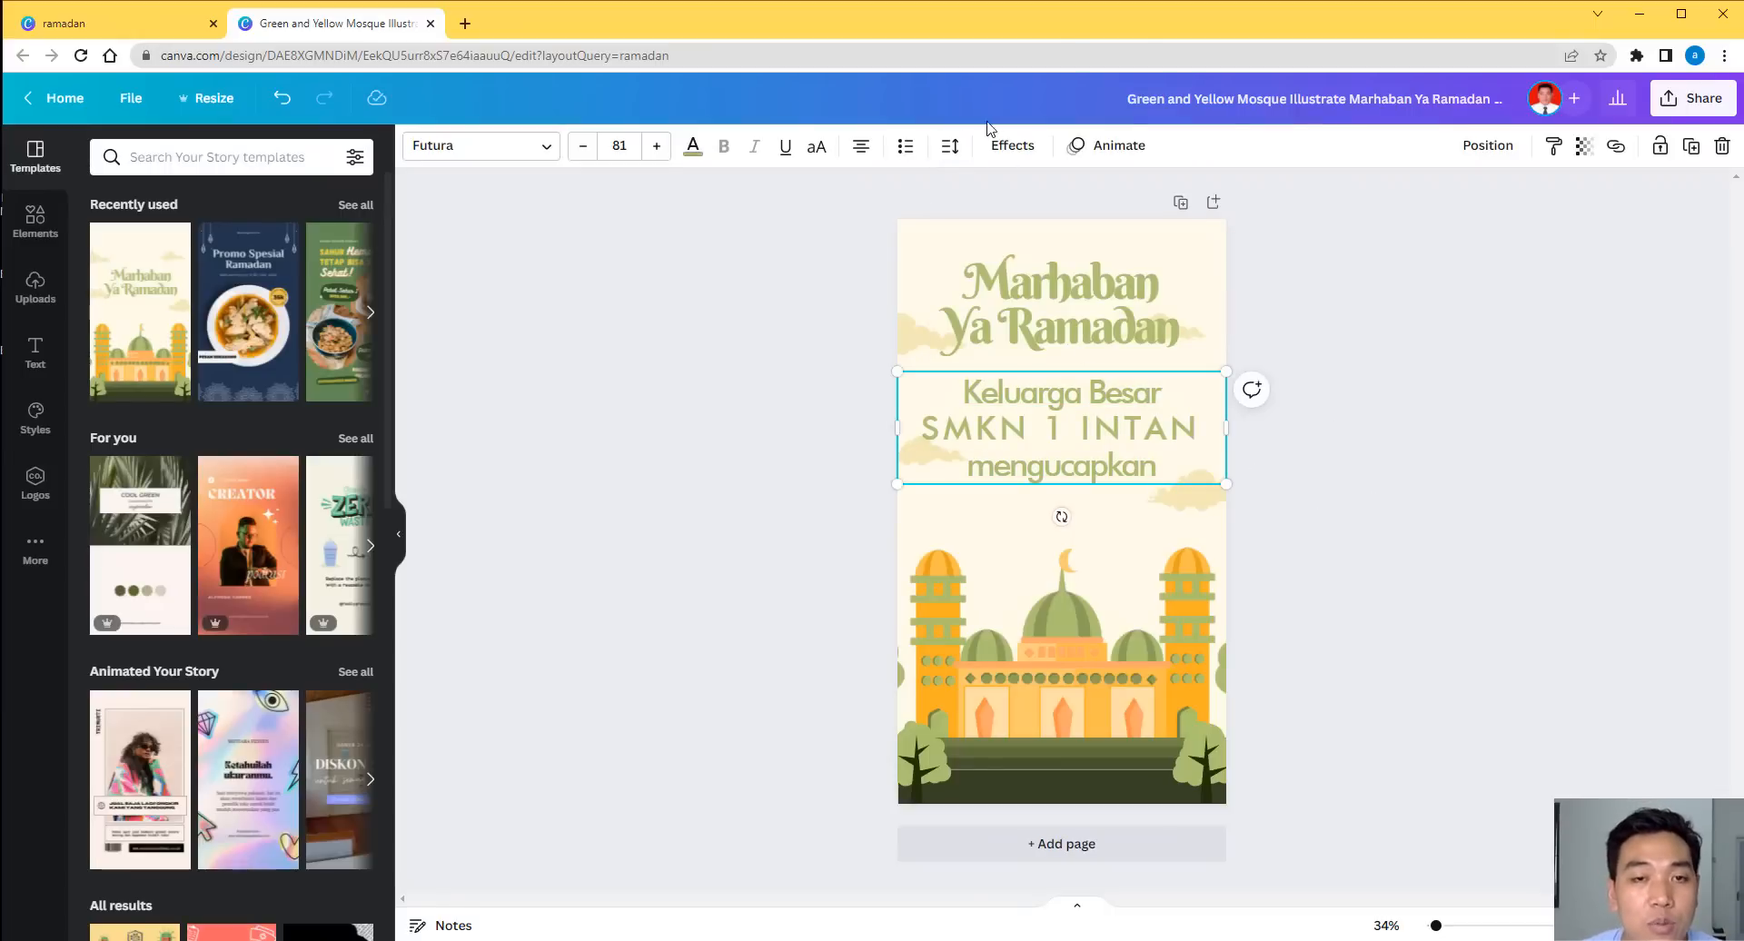
click(950, 145)
click(1068, 227)
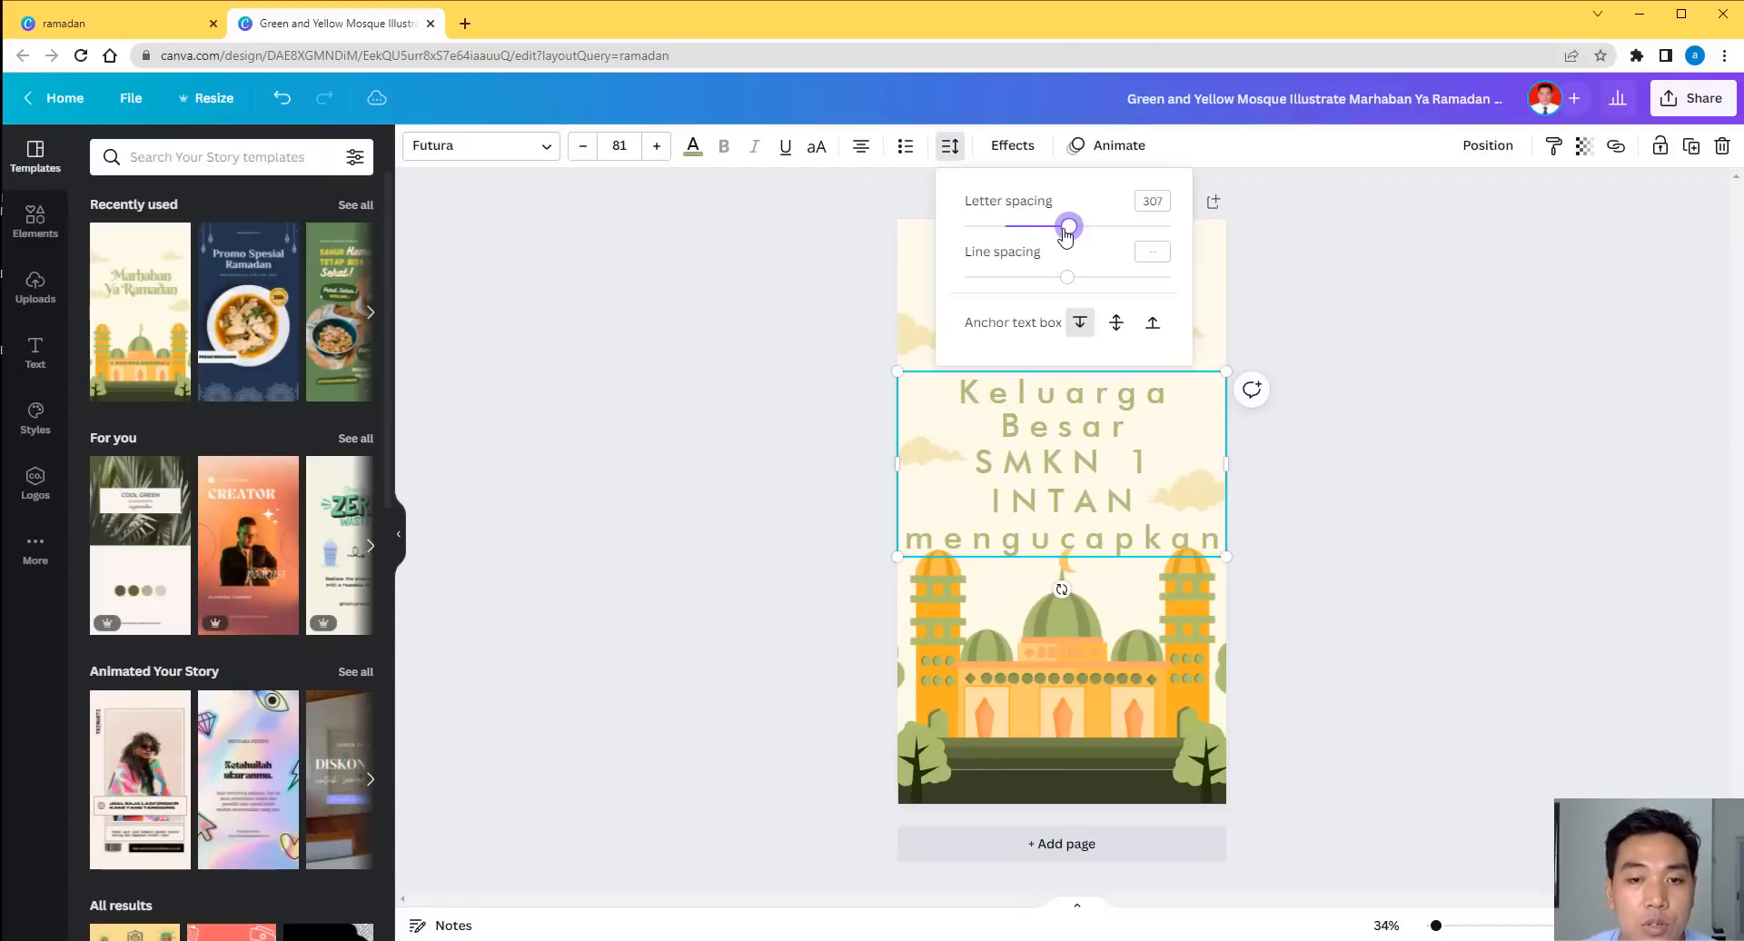
drag(1066, 234, 1006, 219)
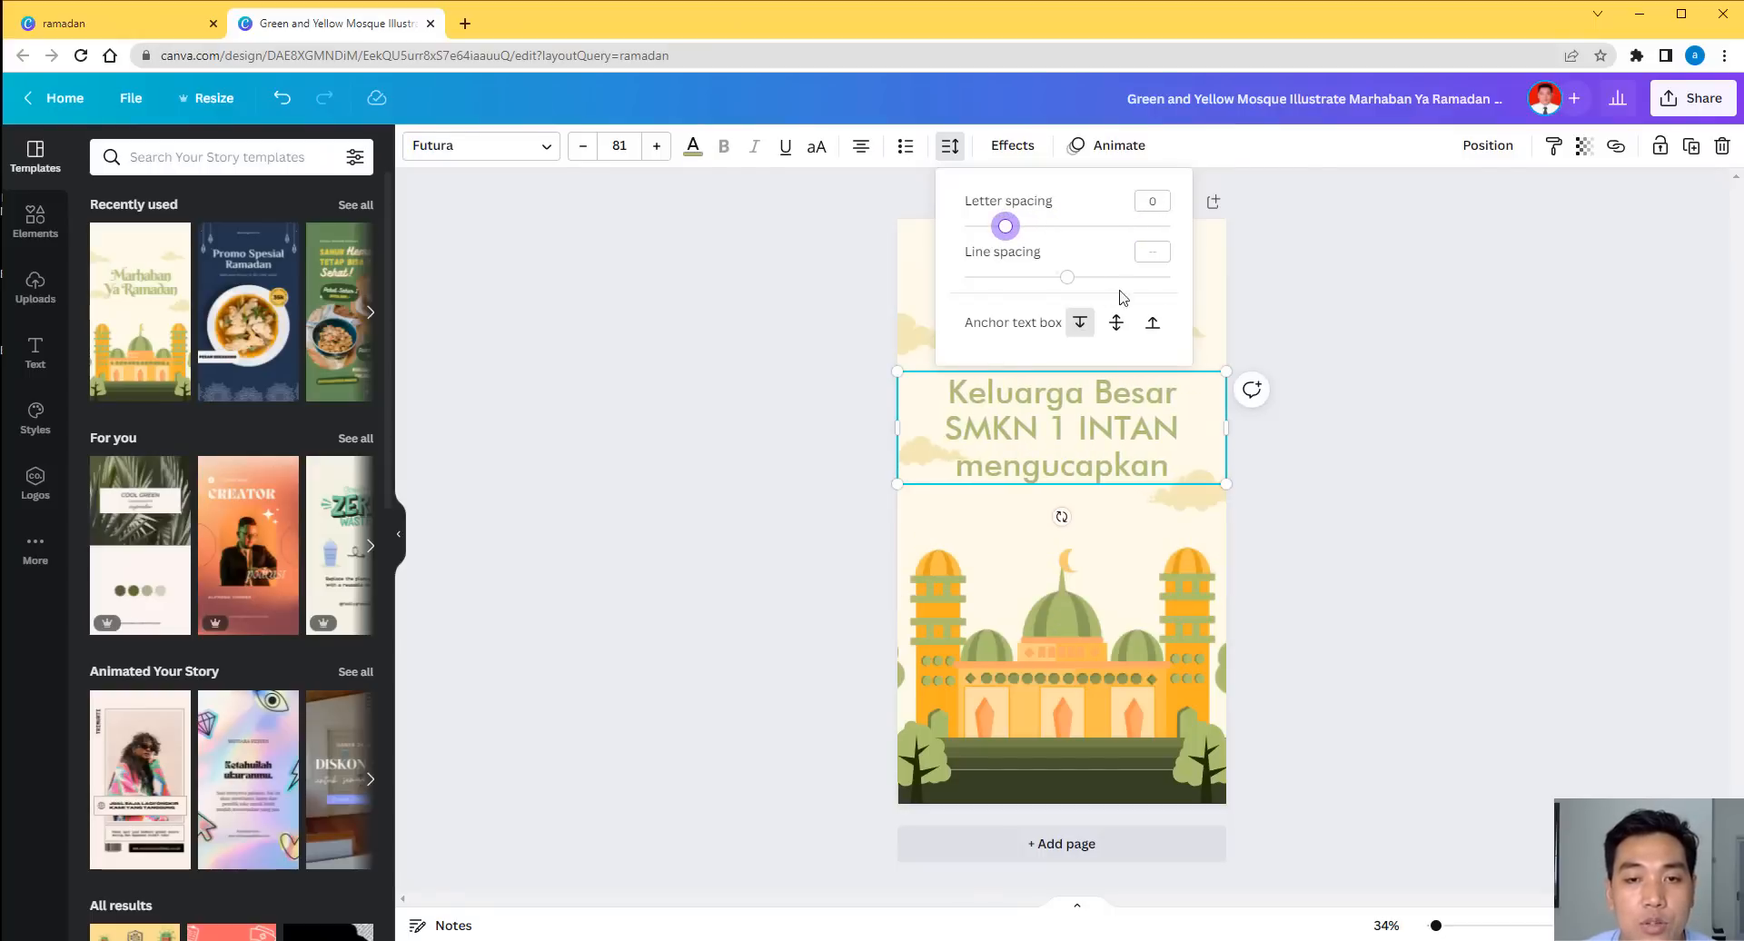
drag(1066, 277, 1028, 278)
click(1479, 502)
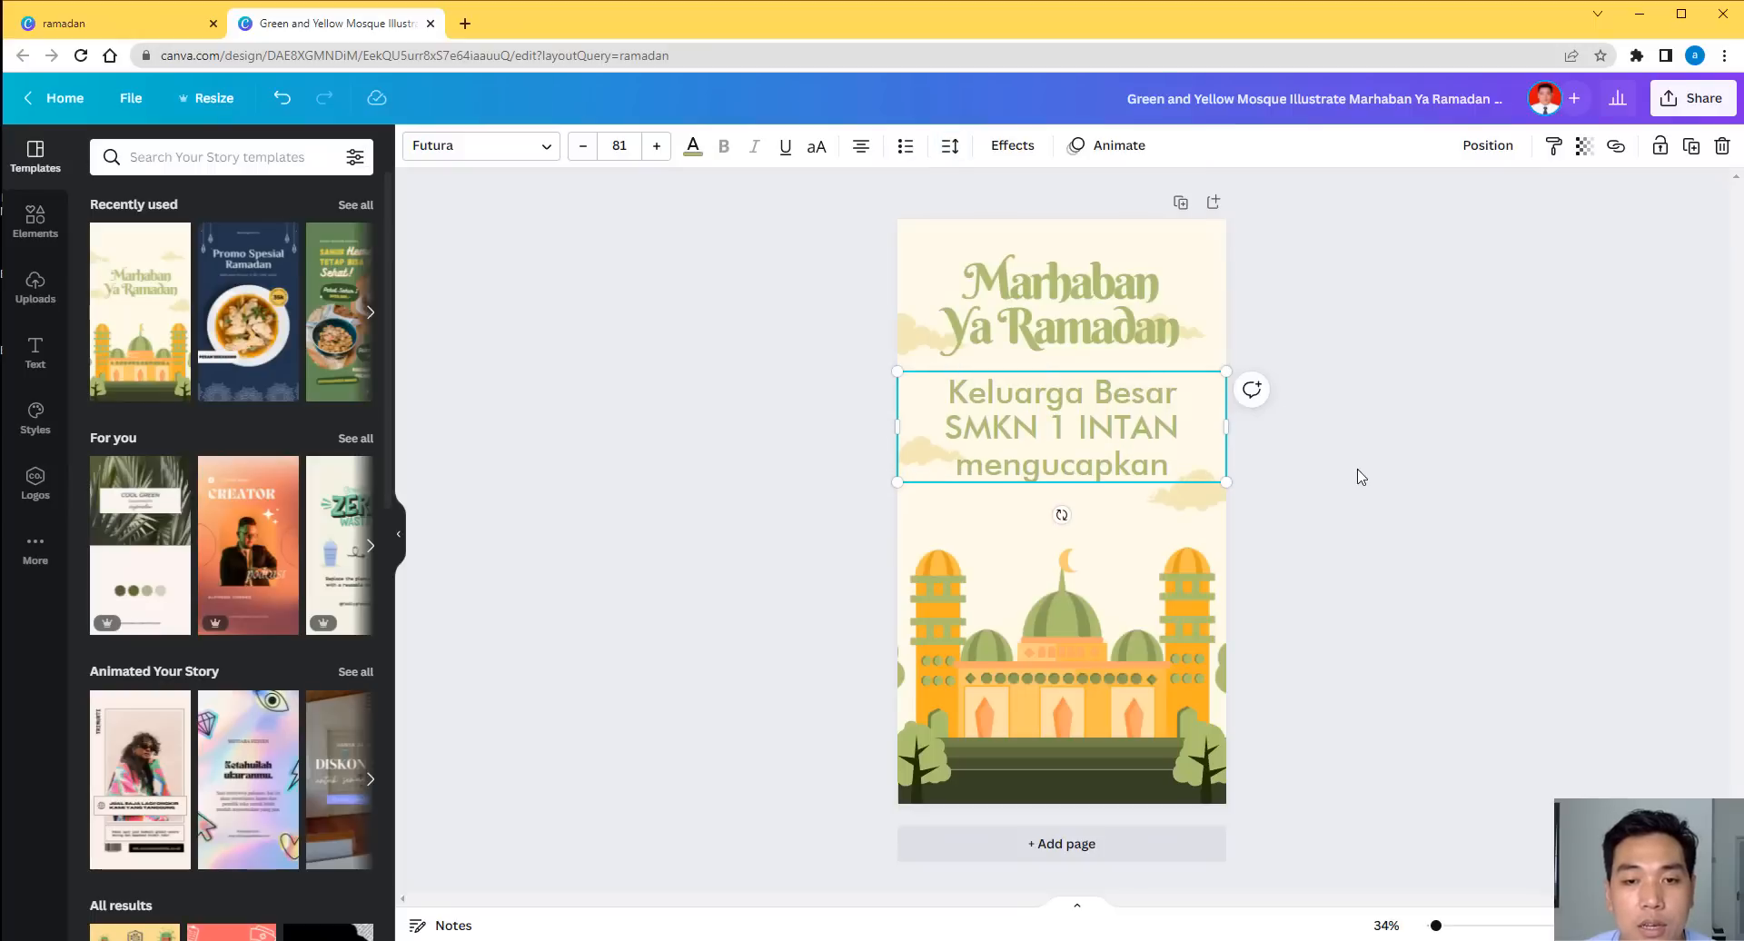
Swap the two texts so the three-line school text sits near the page top with the centred "Marhaban Ya Ramadan" heading beneath it.
click(1129, 295)
drag(1104, 297, 1093, 547)
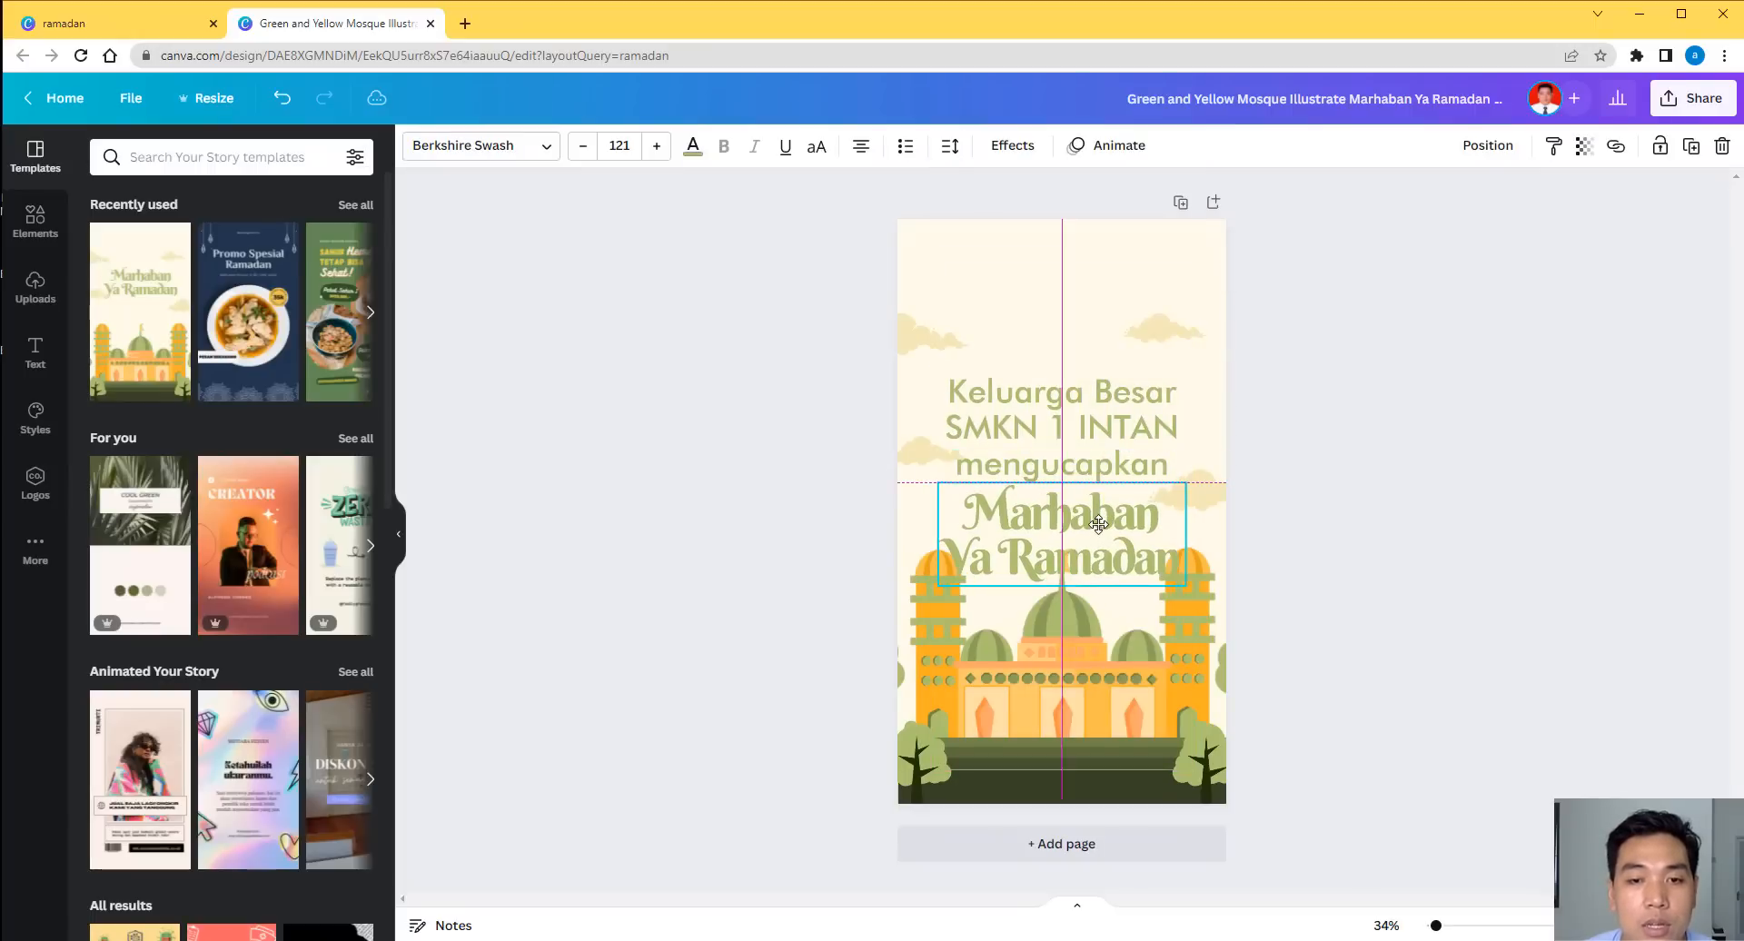
click(1073, 430)
drag(1073, 430, 1073, 311)
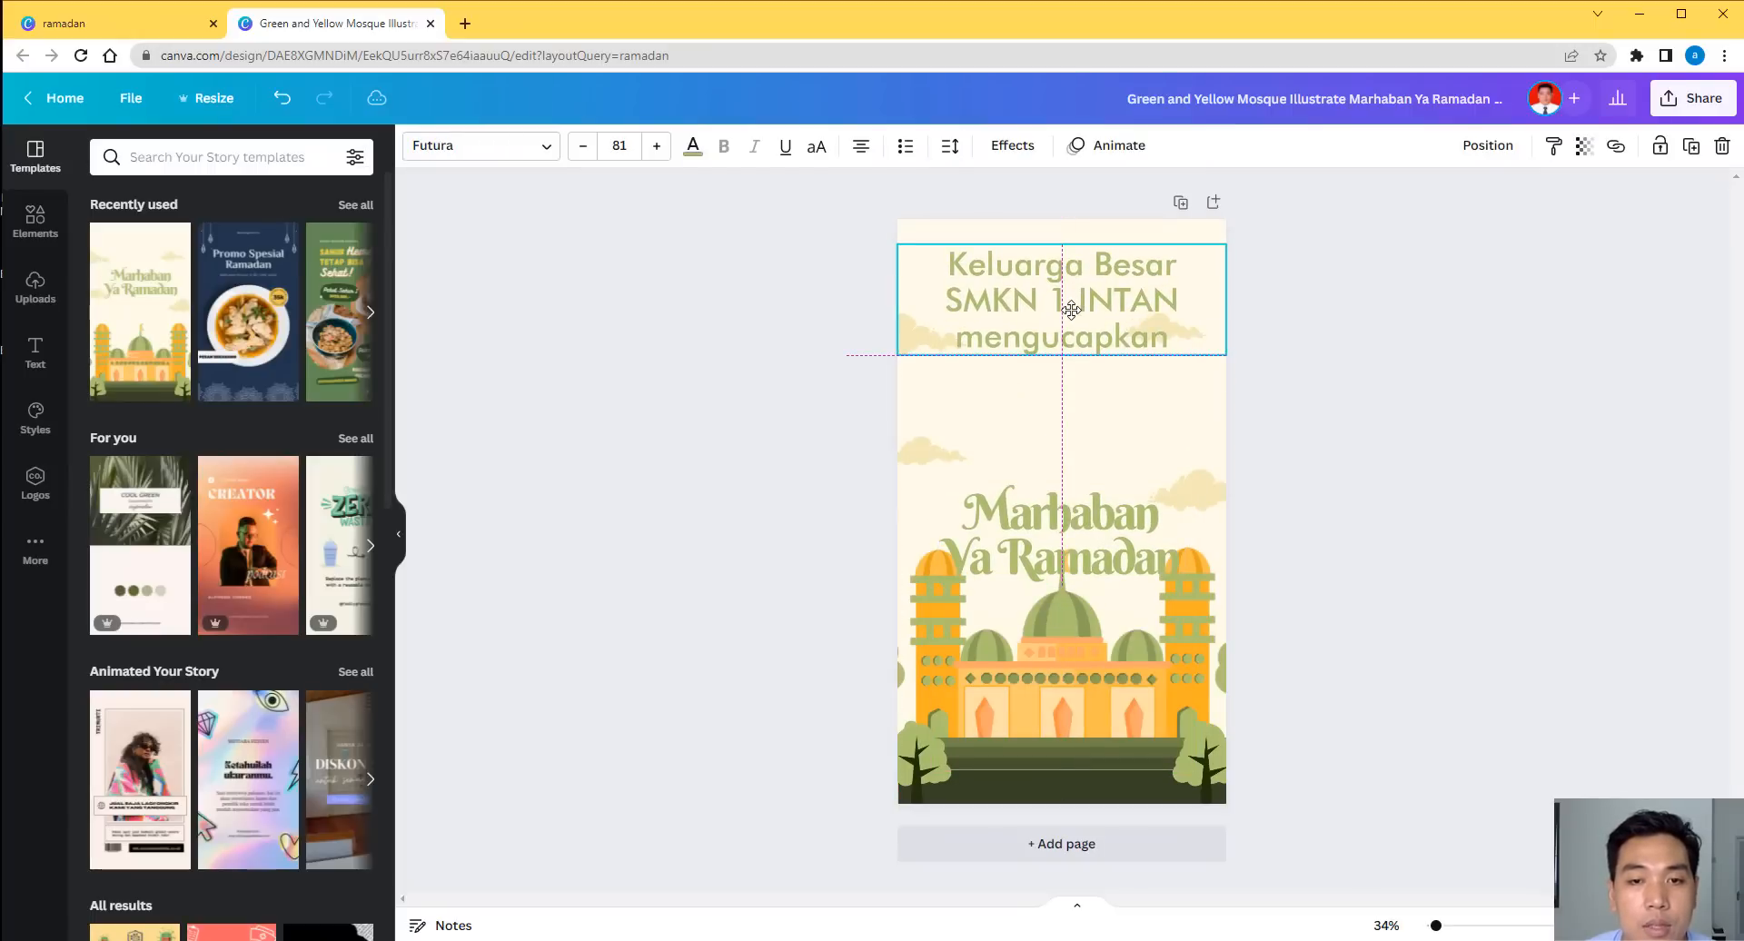
drag(1110, 530, 1110, 424)
click(1352, 515)
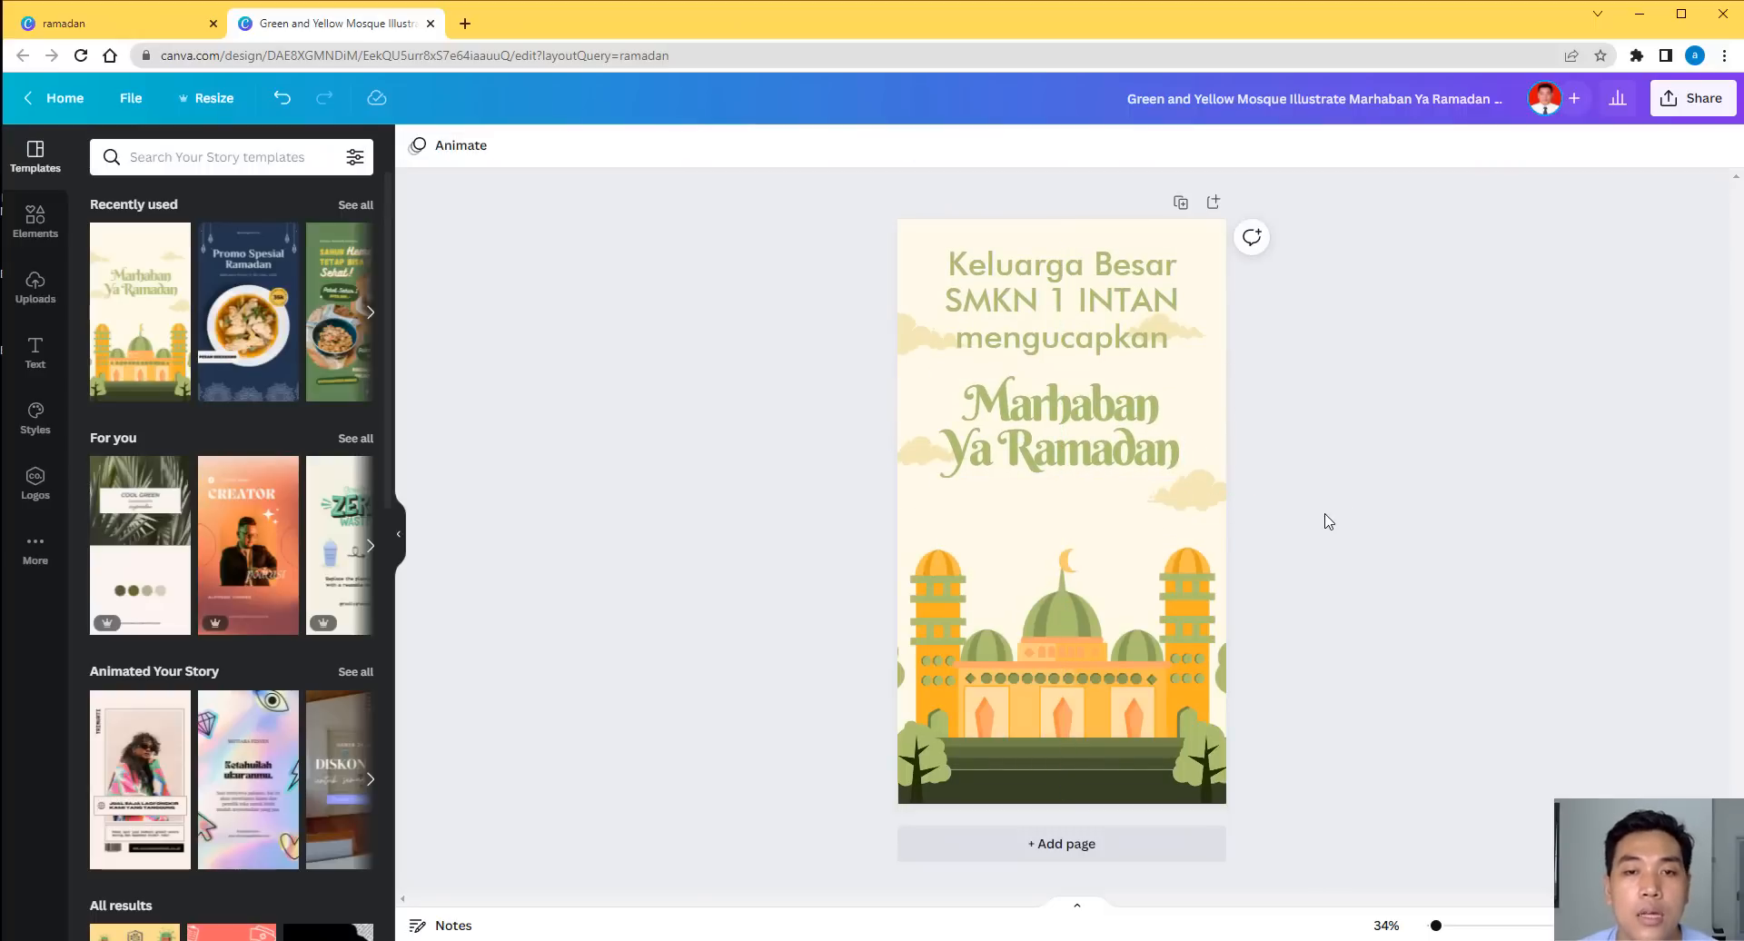
Change the font of the three-line school text to Gotham Book from the uploaded fonts.
click(1049, 317)
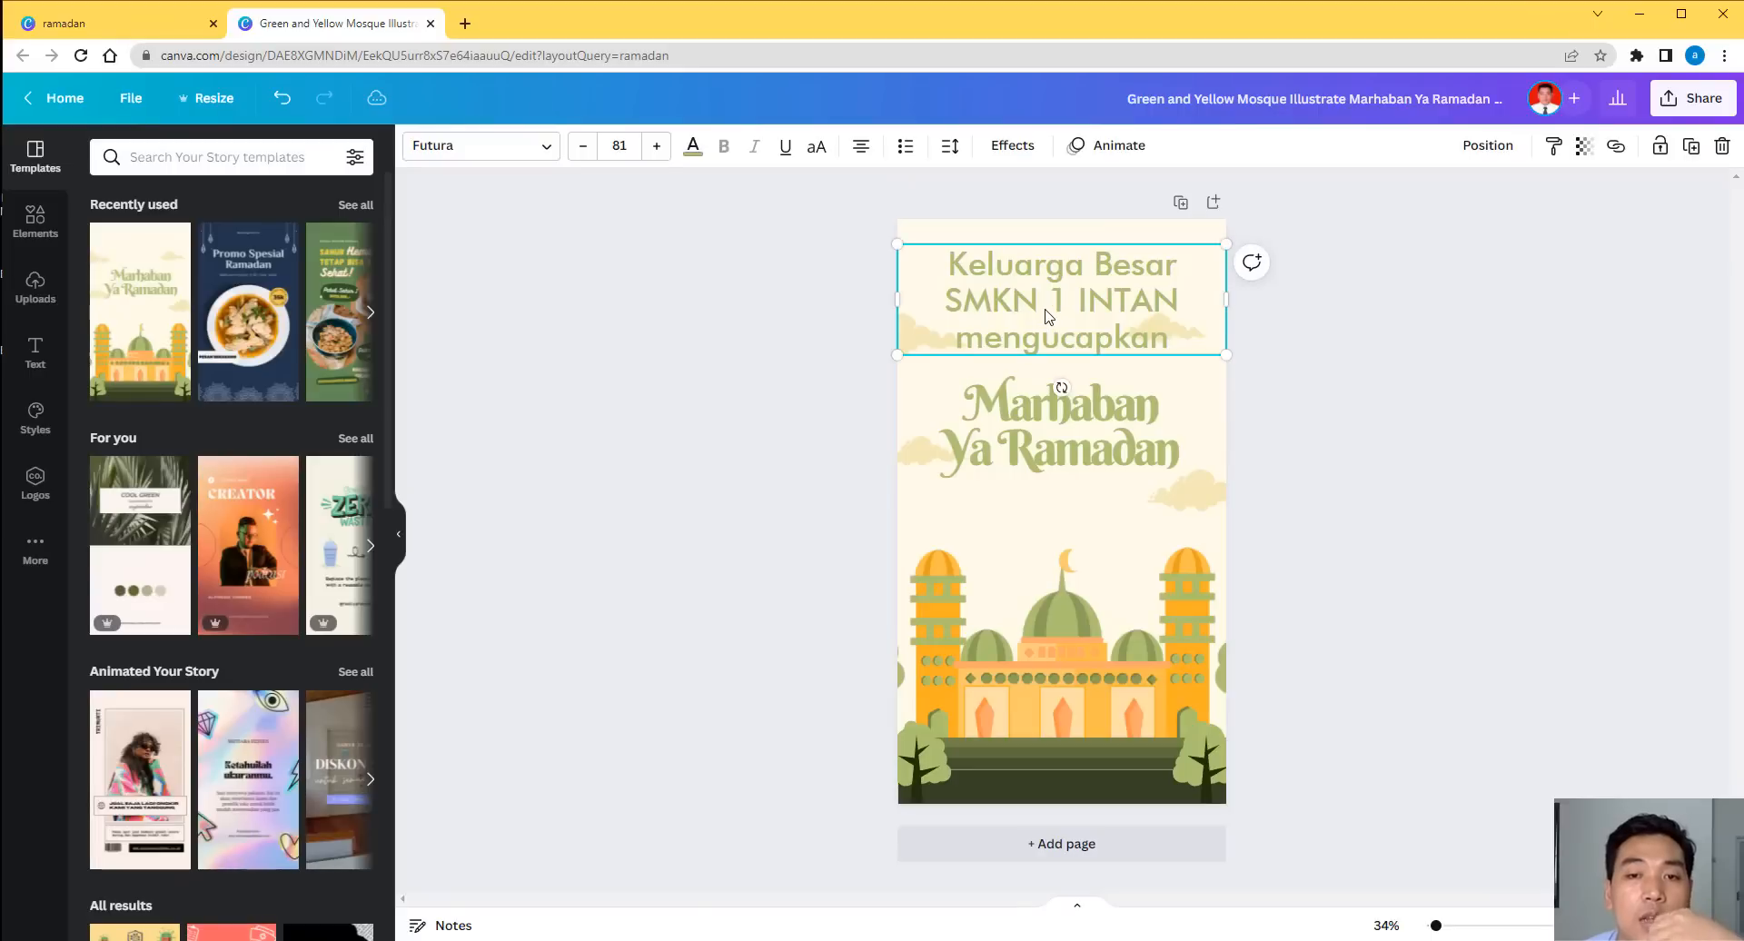
click(547, 153)
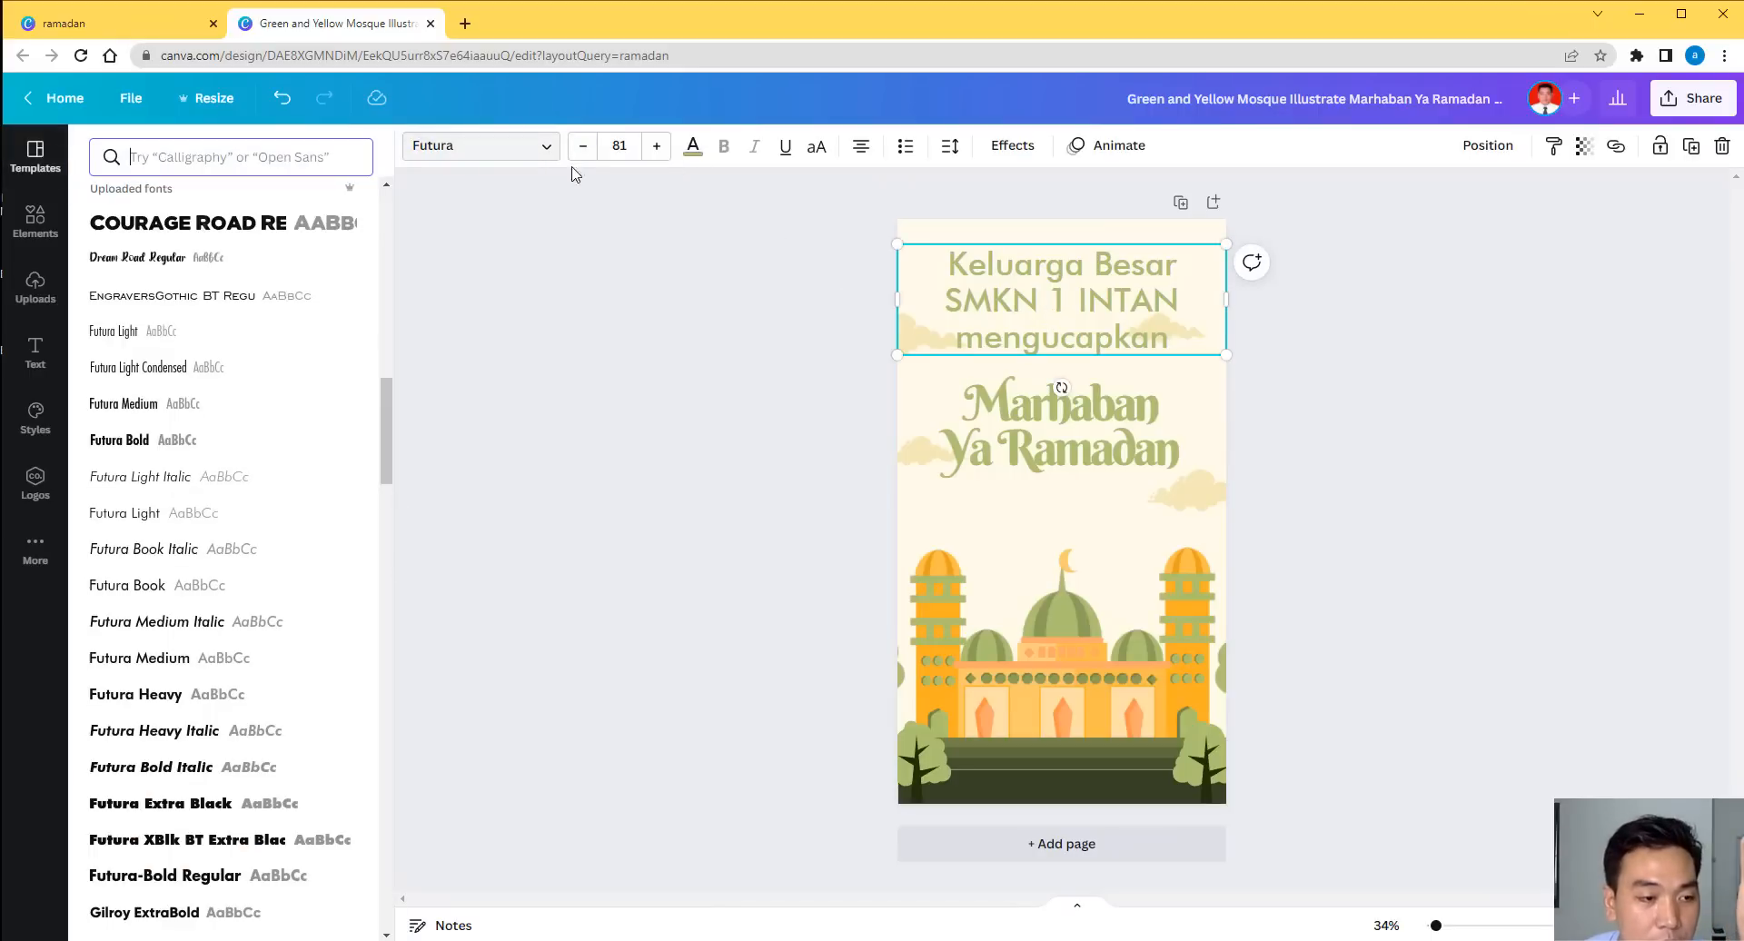
scroll(222, 636, down, 7)
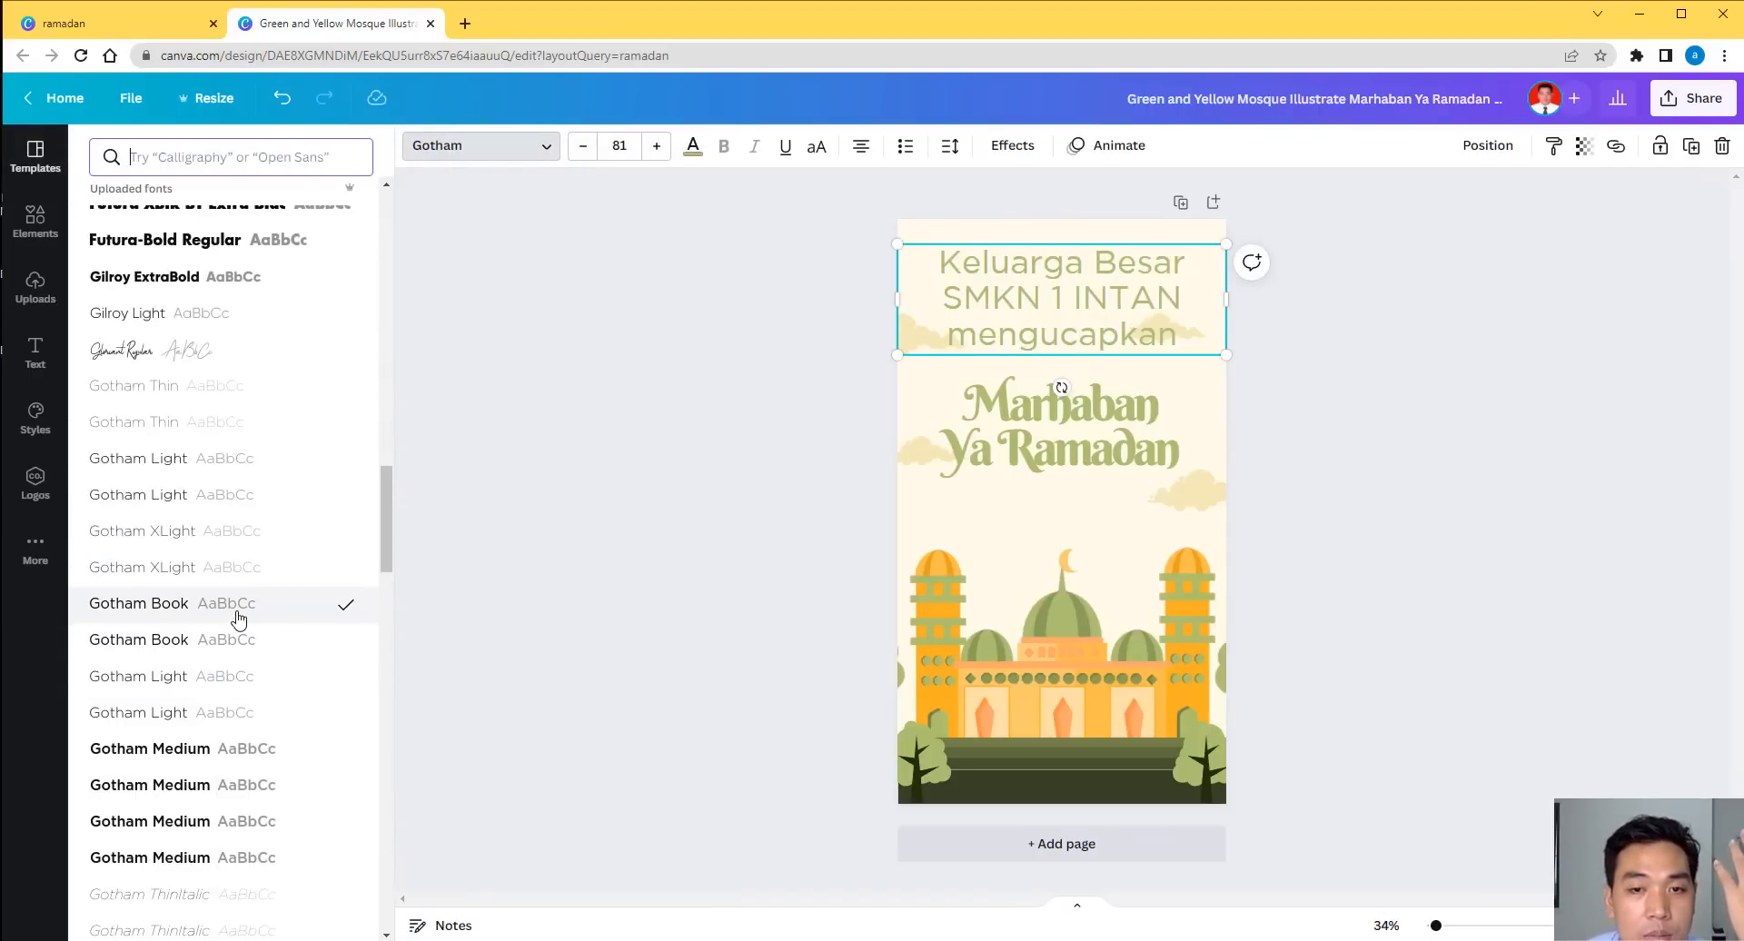
Reduce the font size of the whole three-line school text to 56.
click(583, 147)
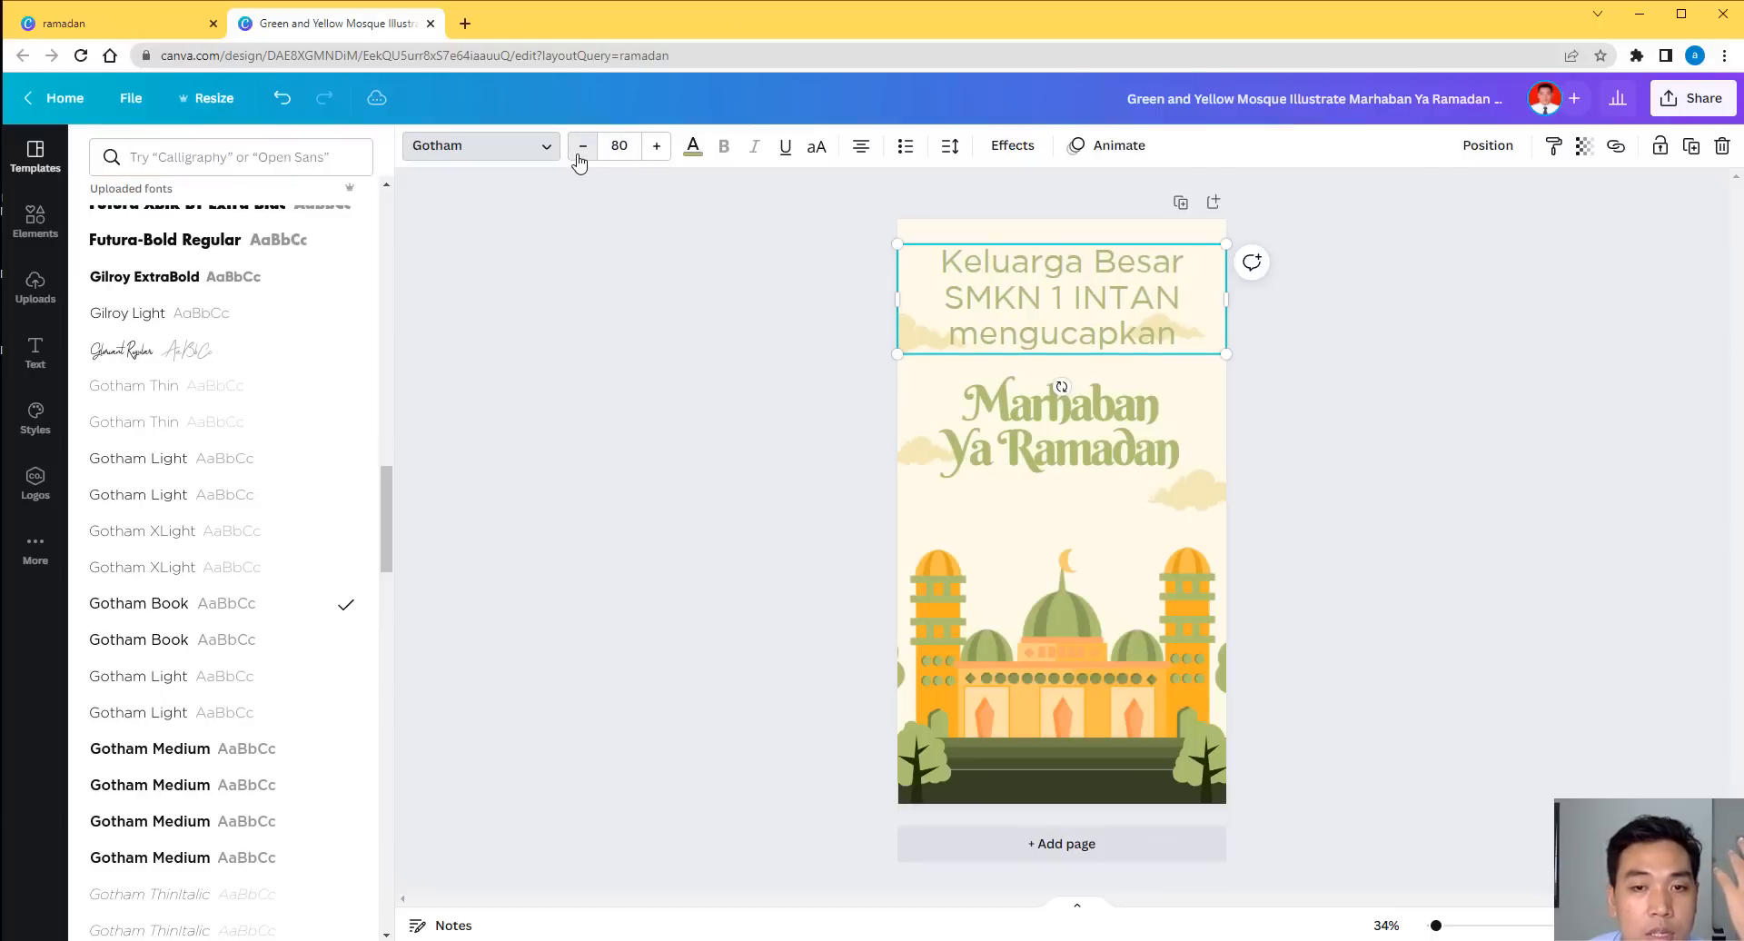
click(582, 147)
click(582, 147)
click(582, 147)
click(582, 146)
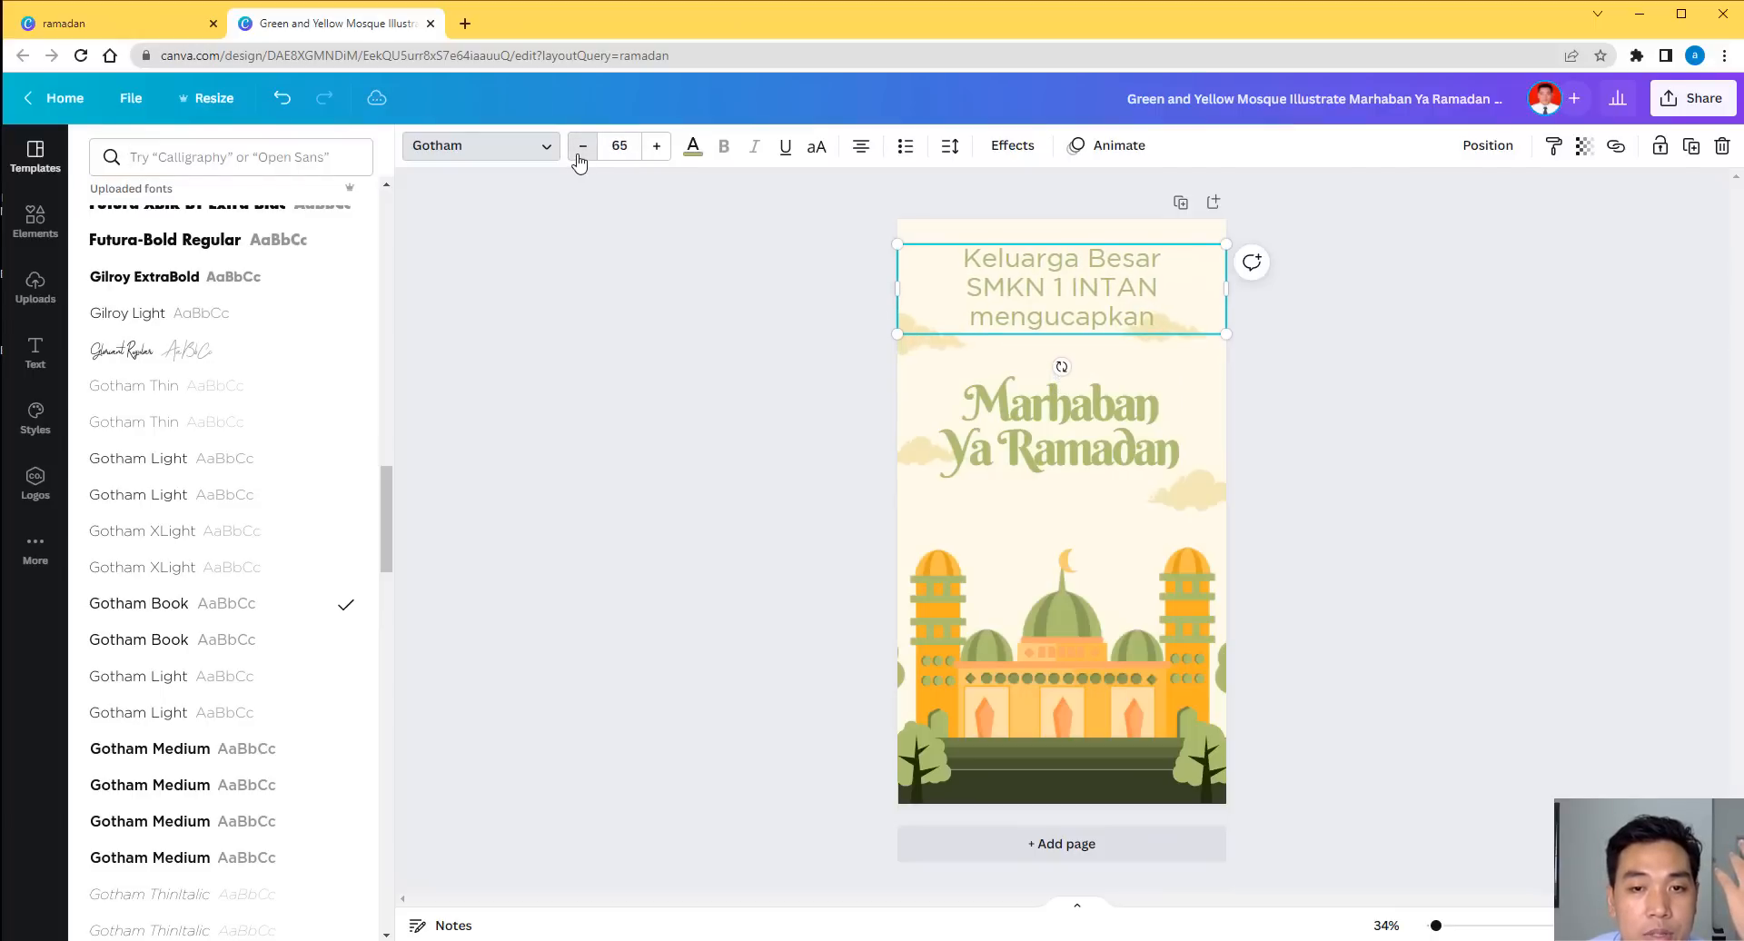
click(582, 146)
click(582, 146)
Enlarge only the "SMKN 1 INTAN" line to font size 83.
click(1028, 266)
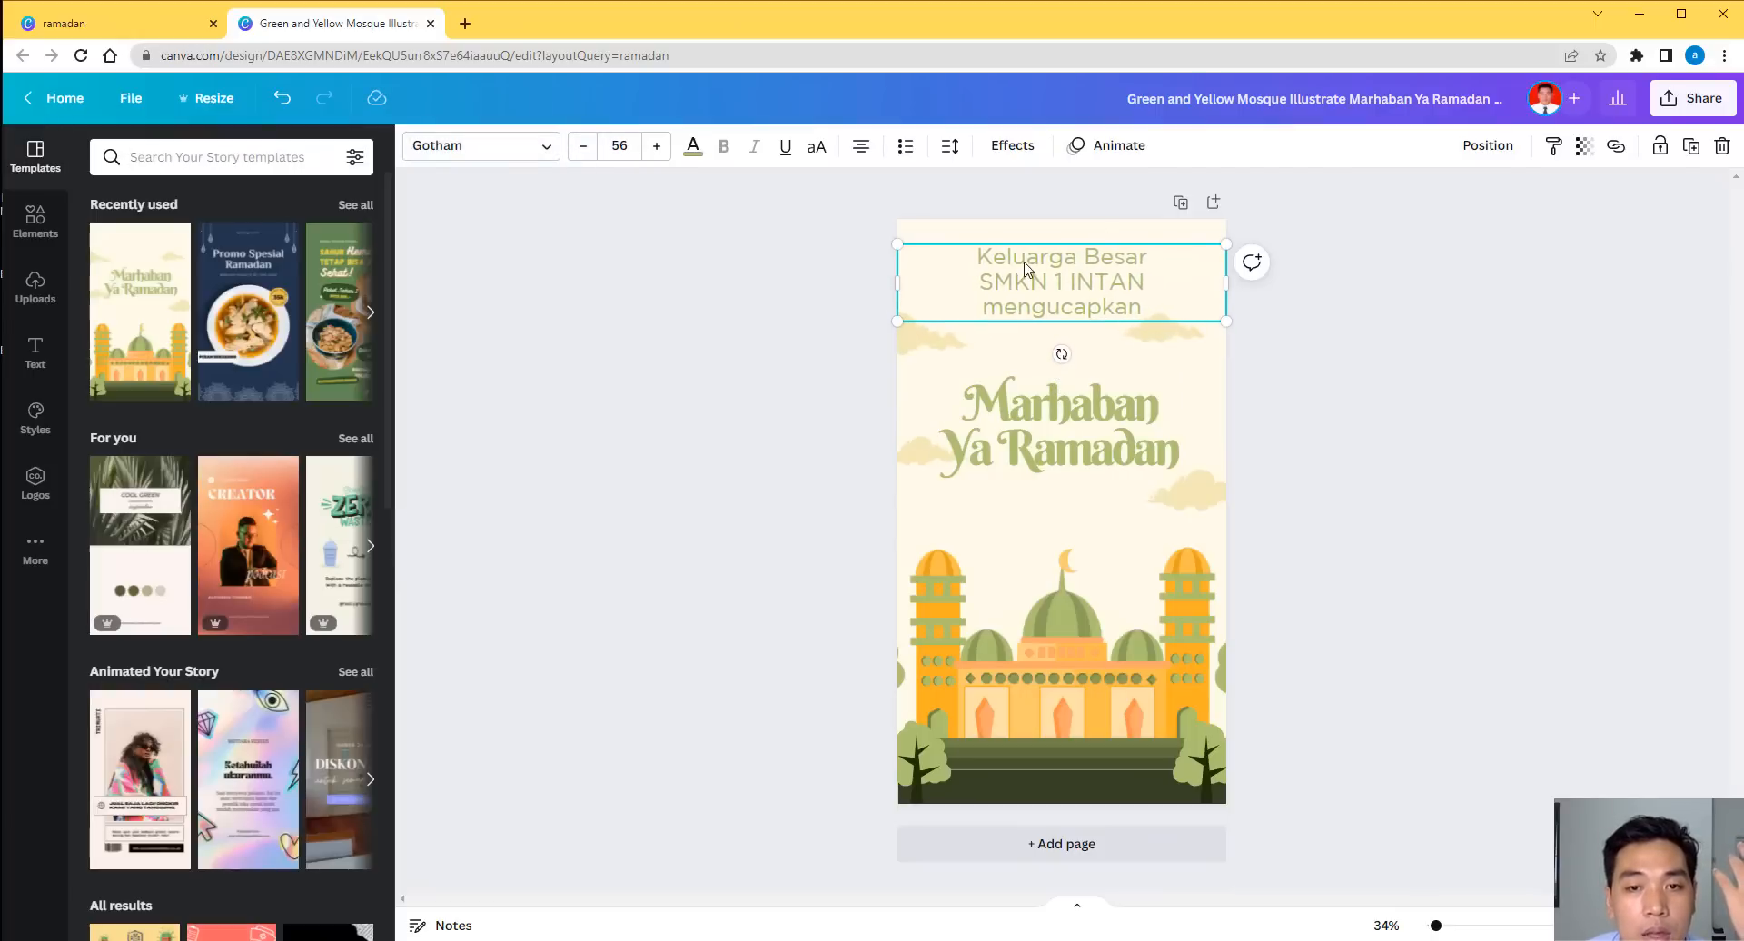
drag(979, 287, 1146, 289)
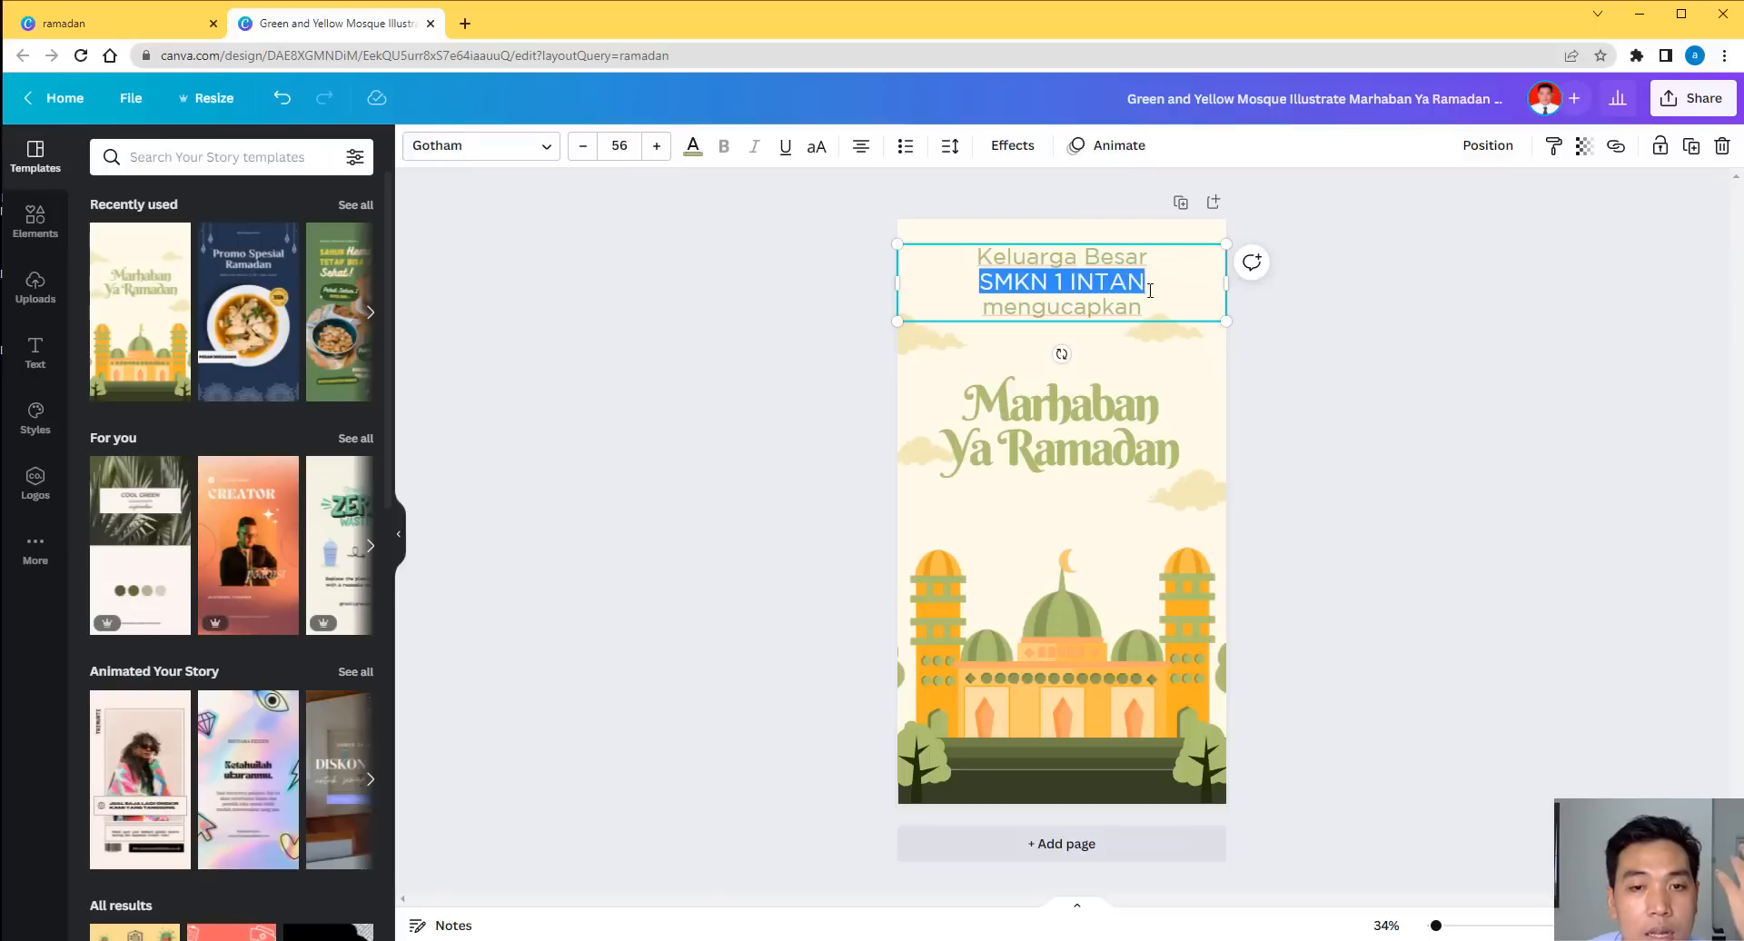
click(656, 147)
click(656, 146)
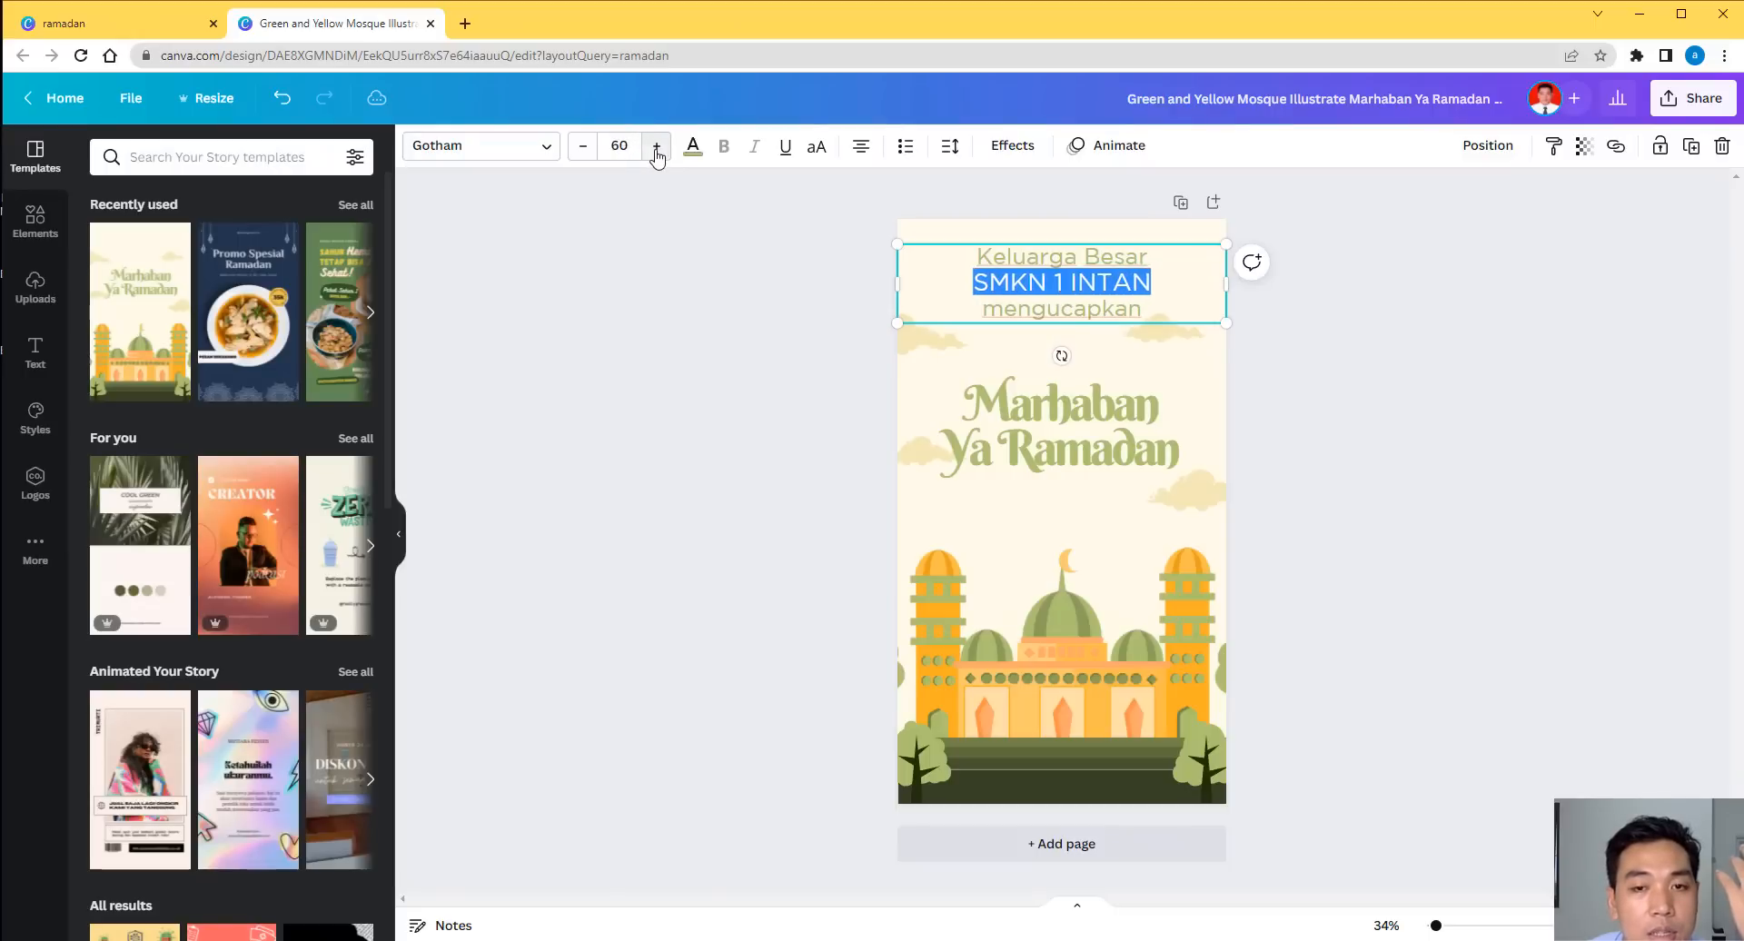
click(656, 146)
click(656, 147)
click(656, 146)
click(656, 146)
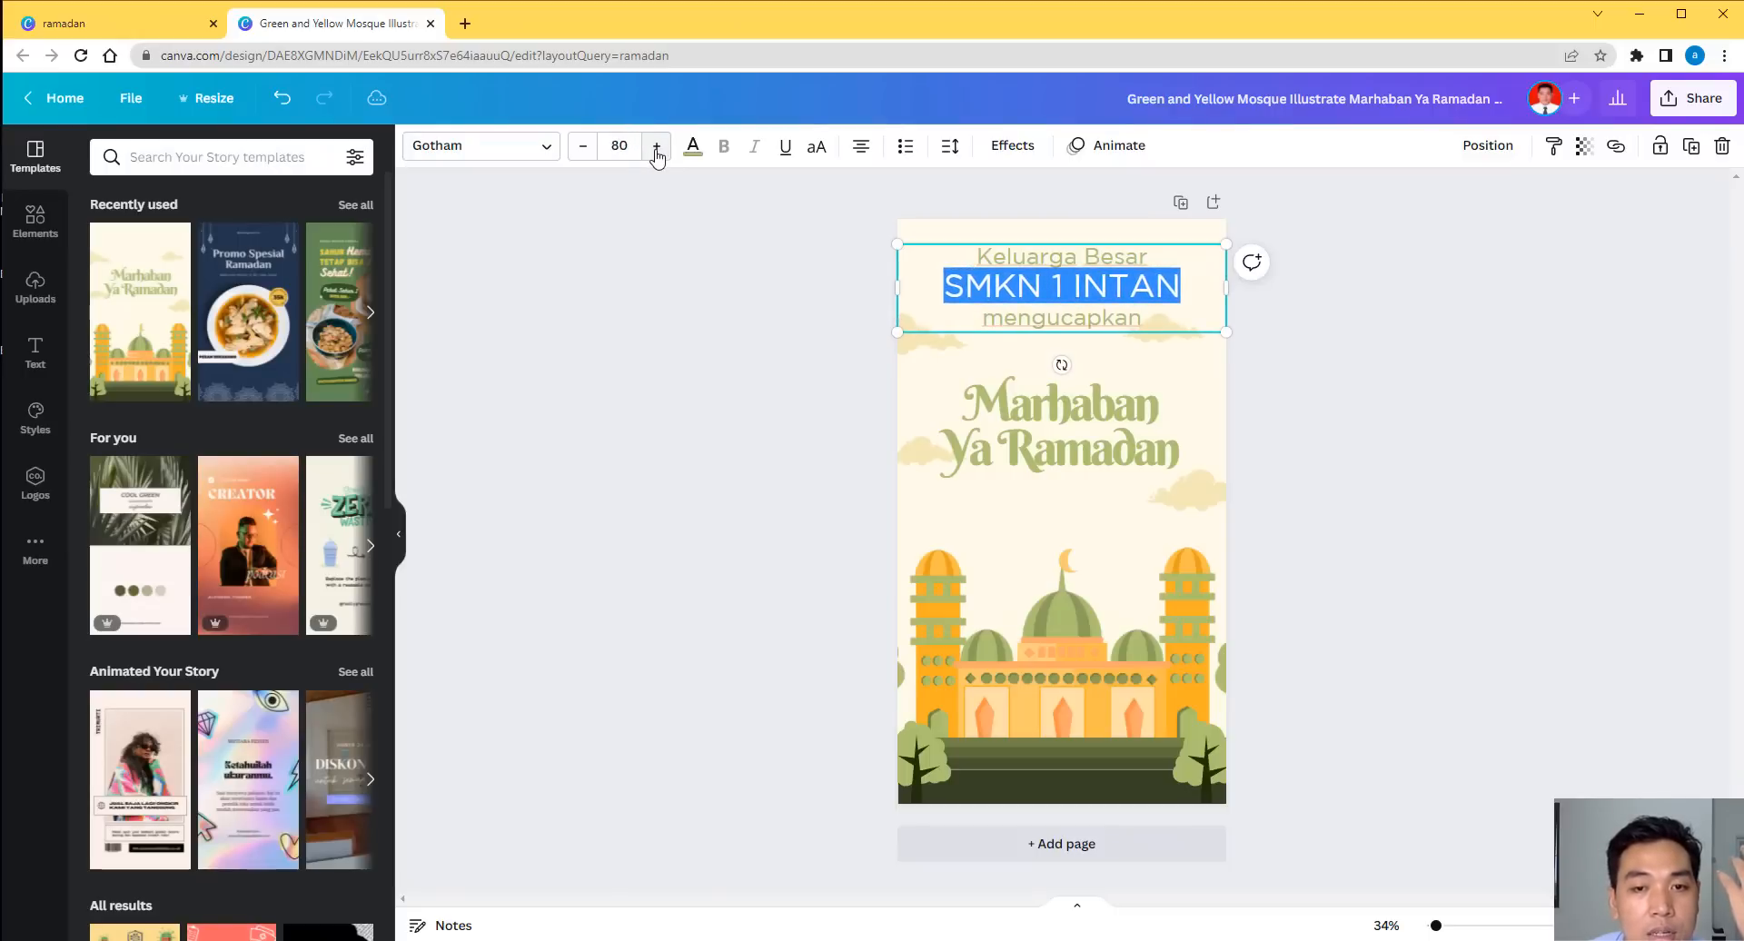
click(656, 146)
click(656, 146)
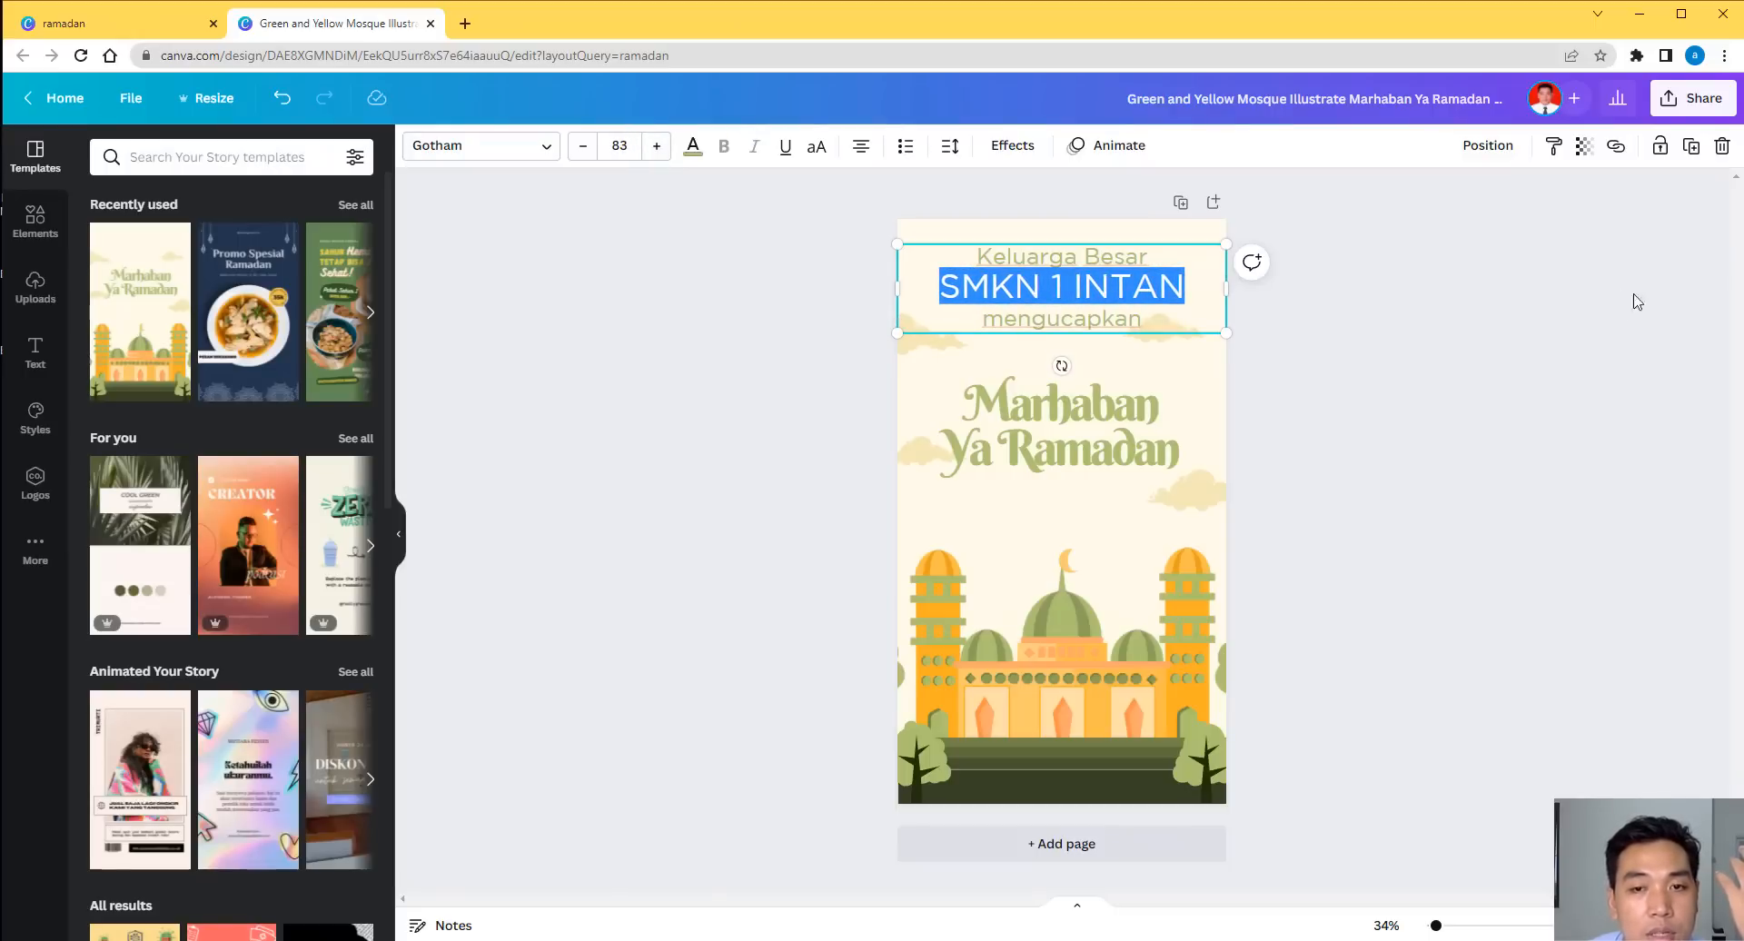
click(1408, 393)
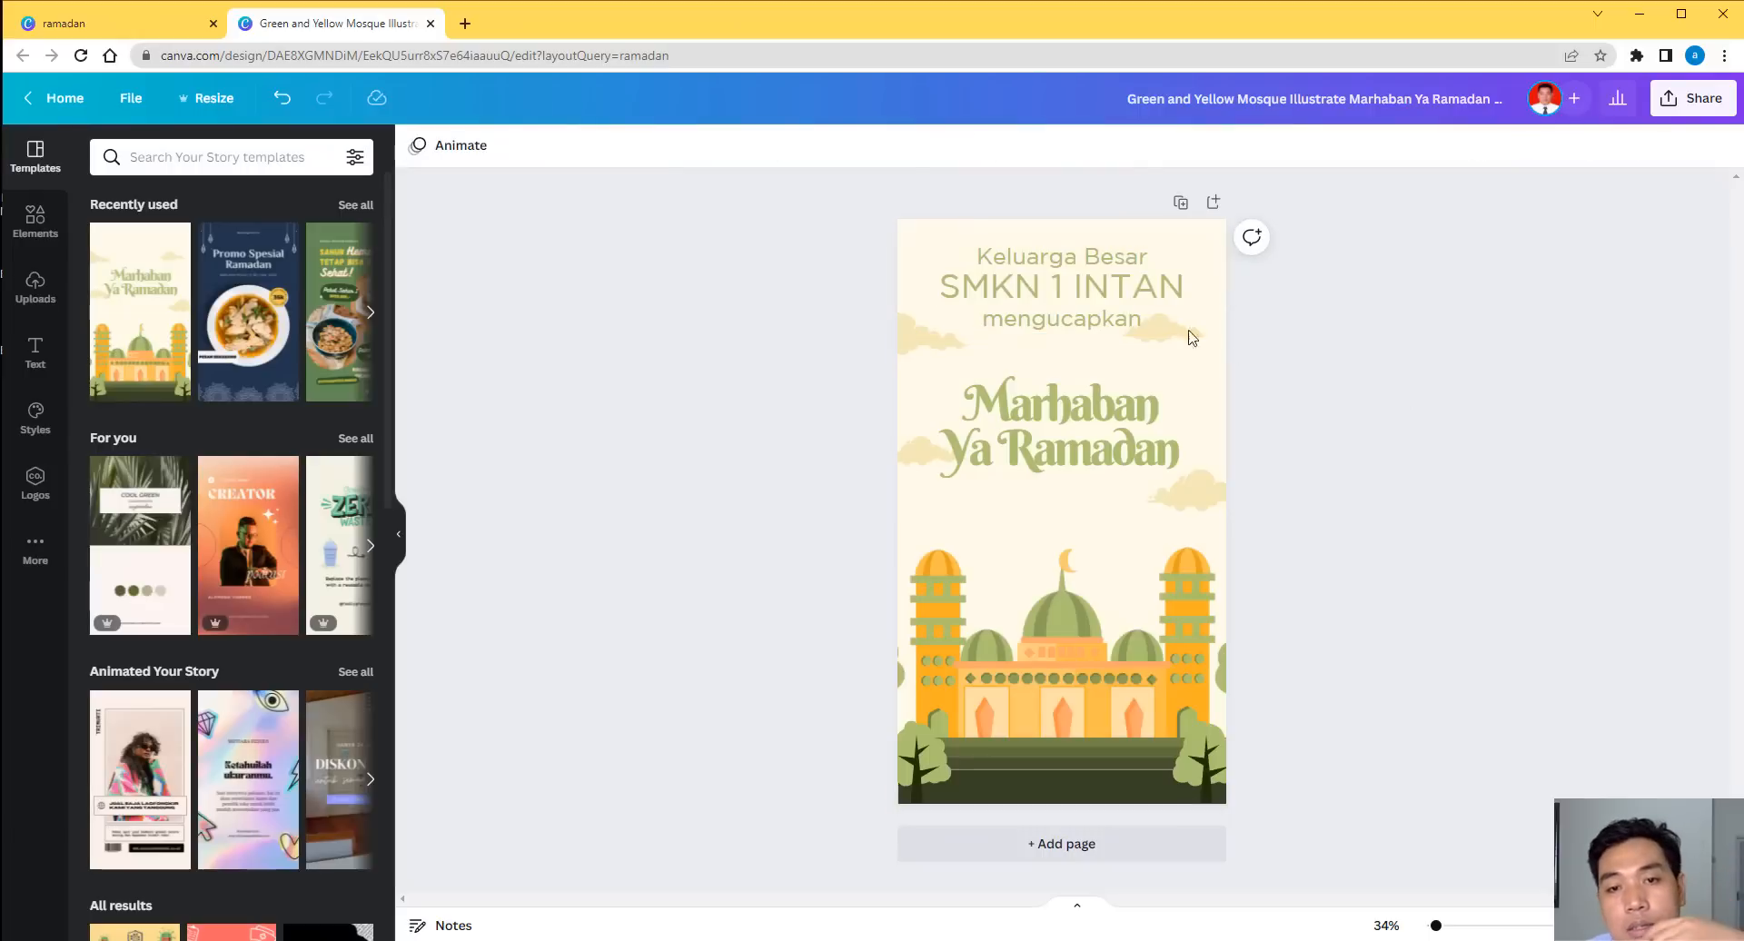
Move the "Marhaban Ya Ramadan" heading slightly up, closer to the school text.
drag(1082, 435, 1080, 409)
click(1353, 406)
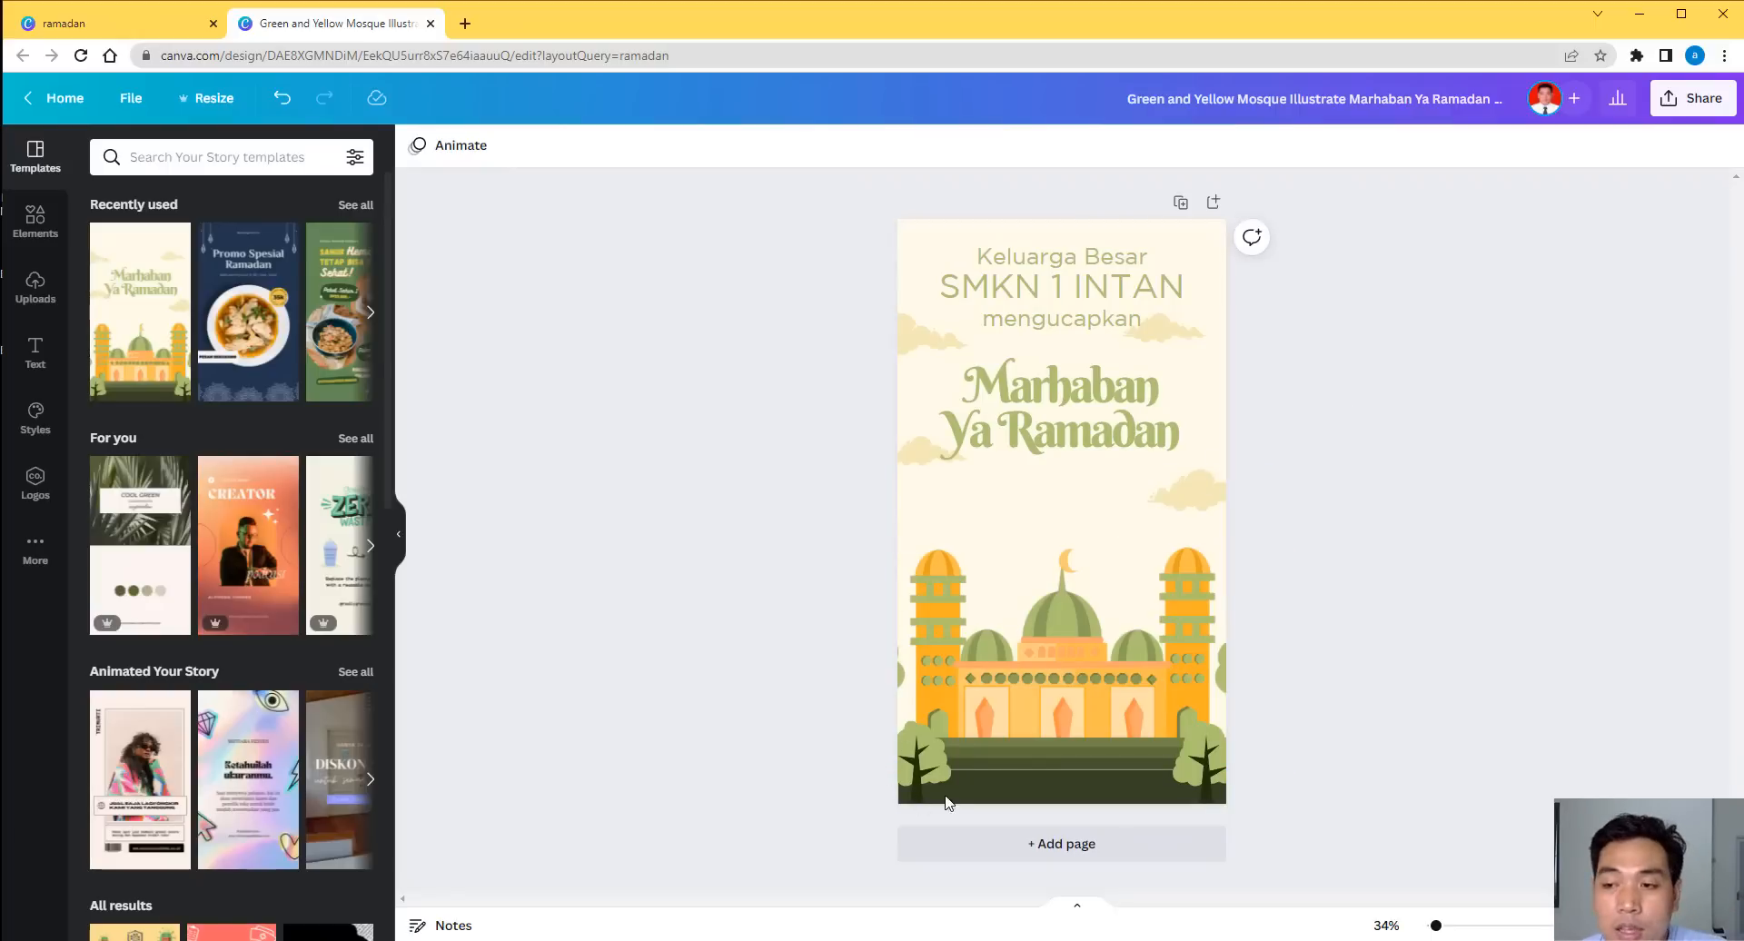
Add a second page and apply the recently used "Kurma Ajwa" Ramadan promo template to it.
click(1040, 843)
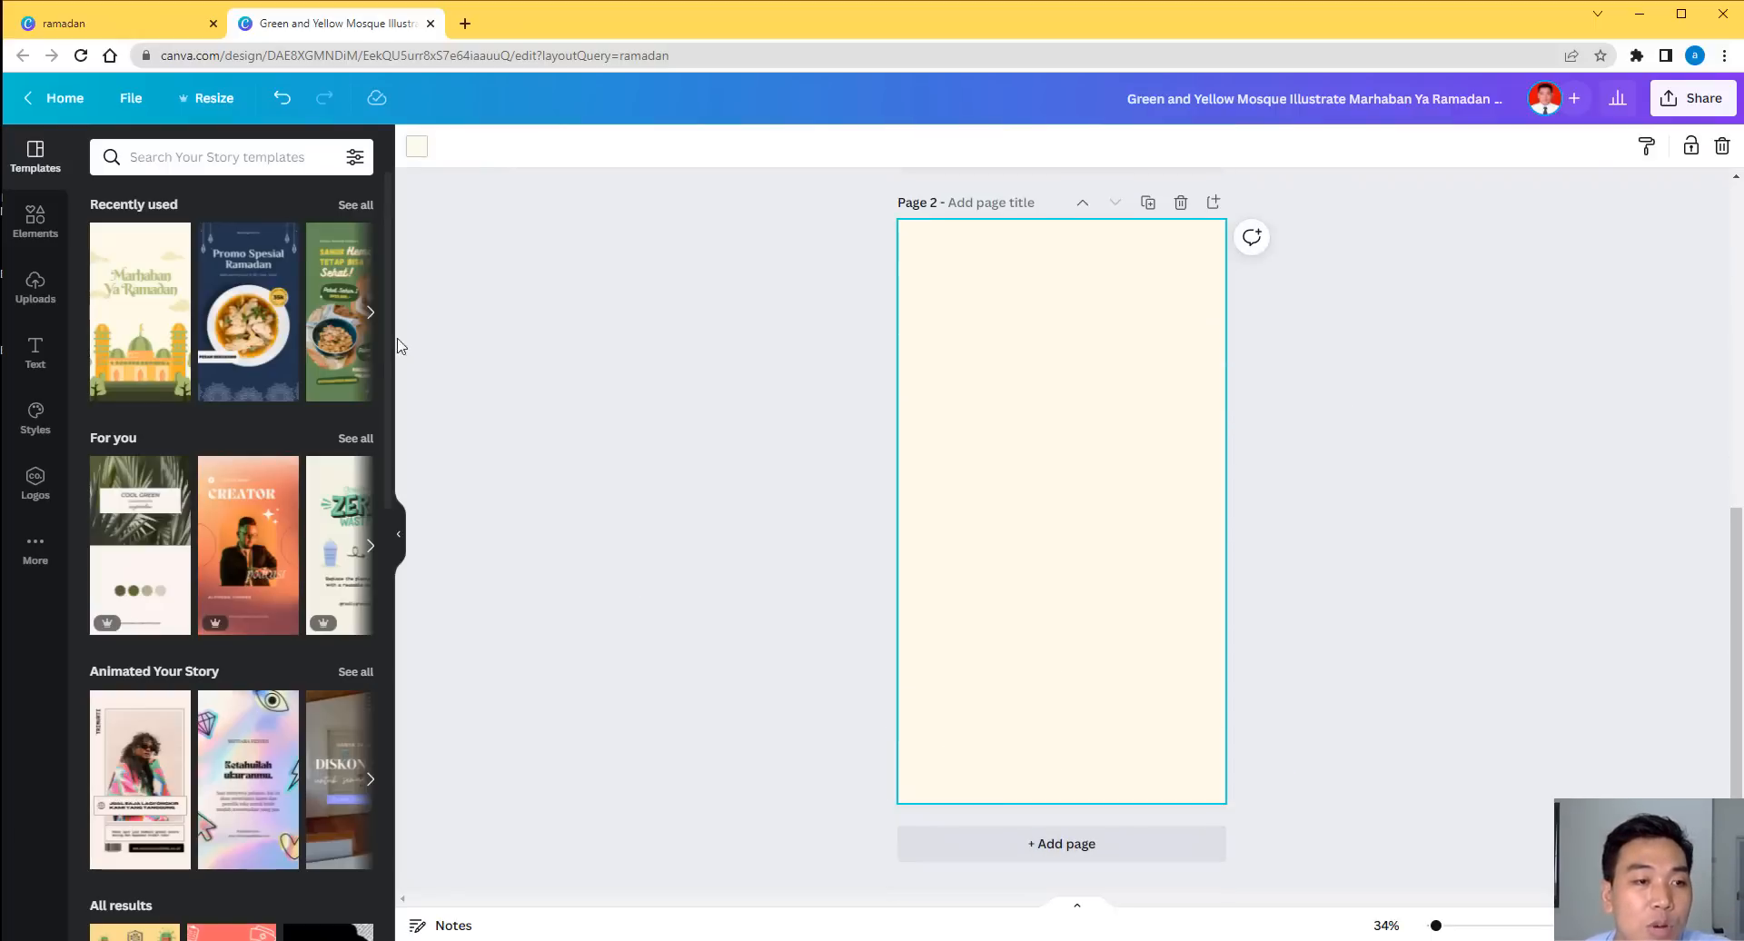
click(376, 318)
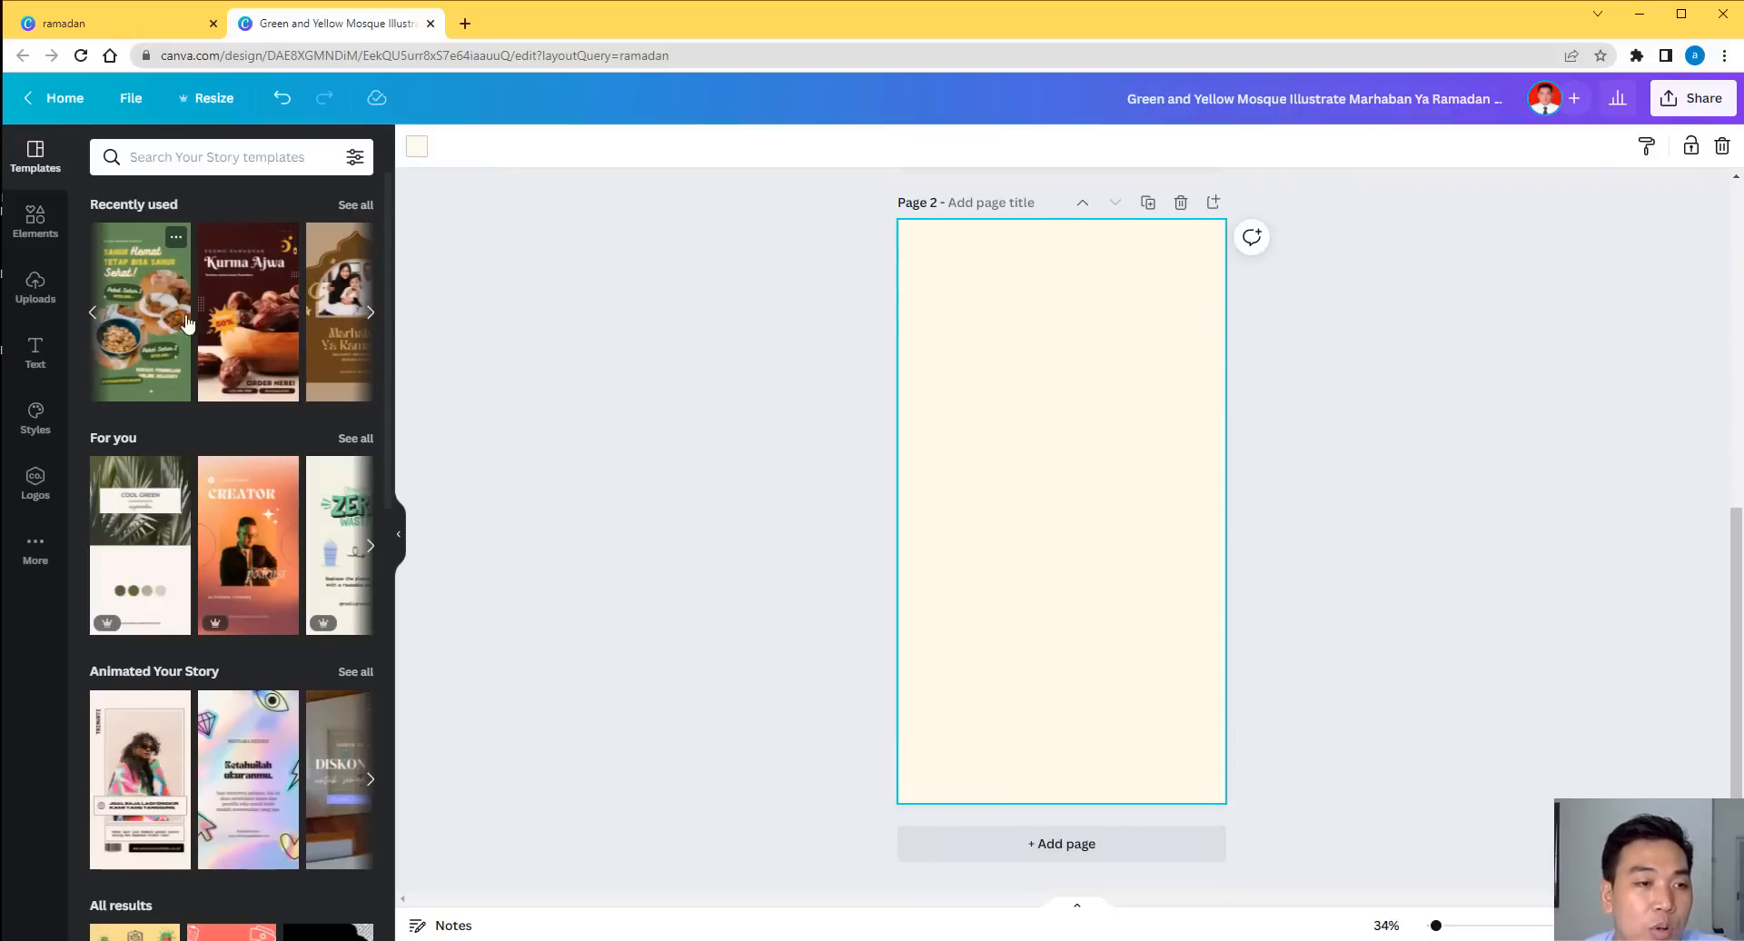
click(250, 329)
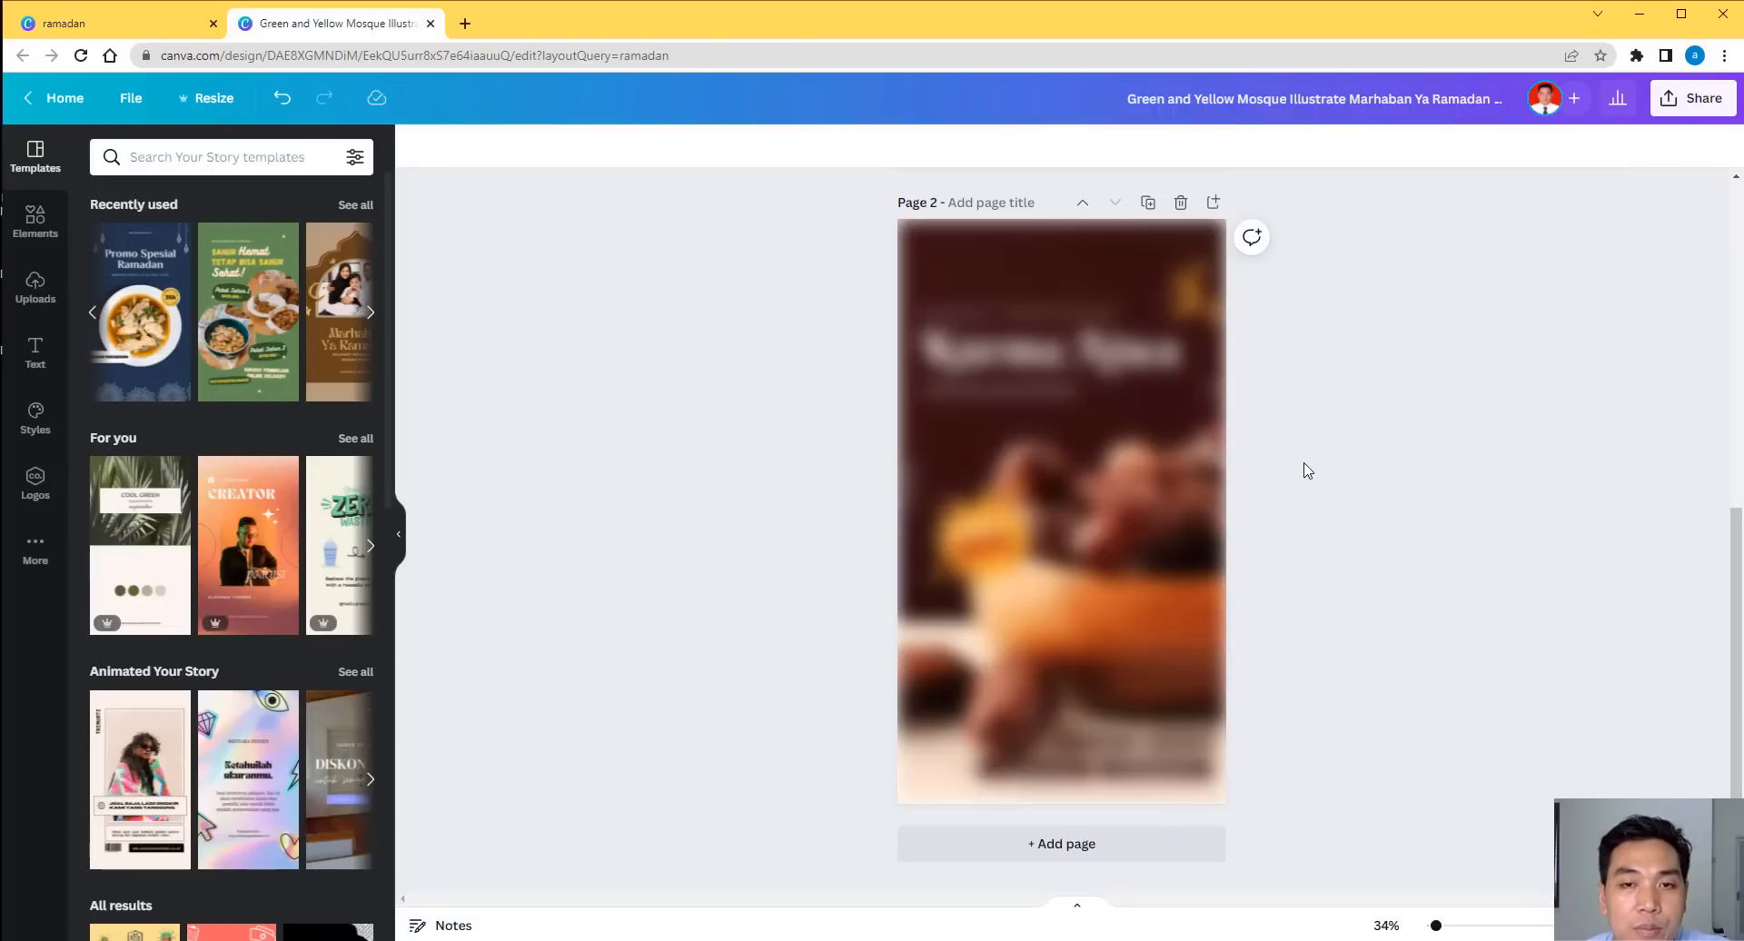
scroll(1312, 459, up, 6)
scroll(1313, 455, down, 5)
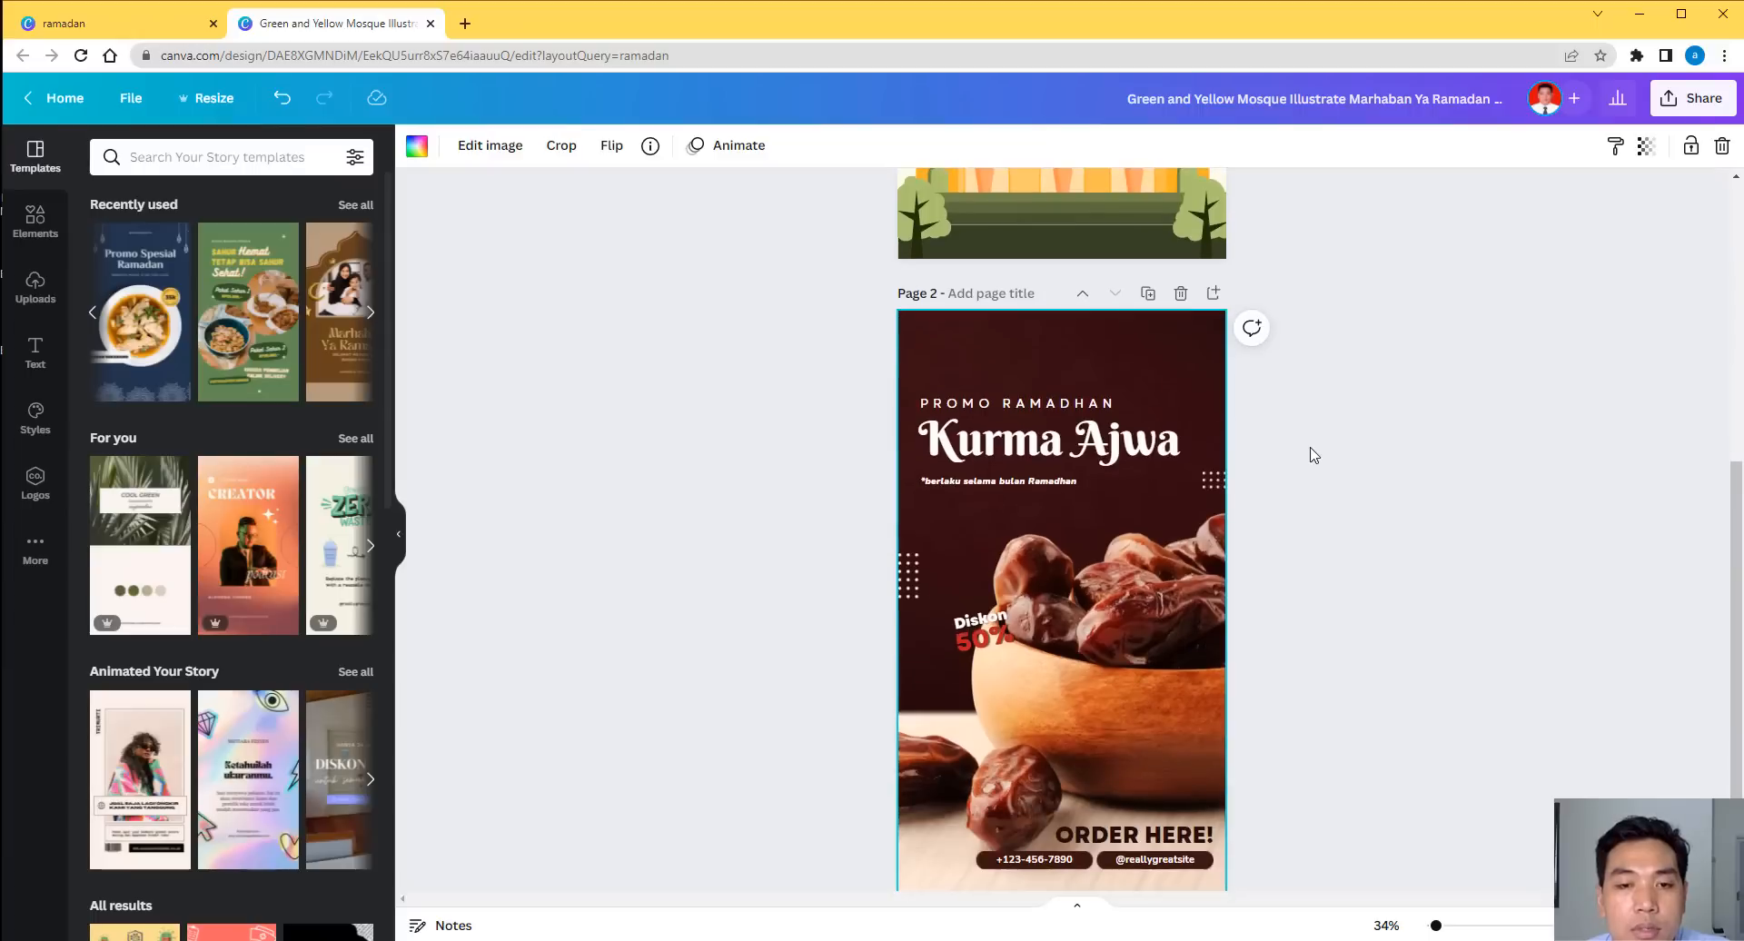
scroll(1313, 455, down, 2)
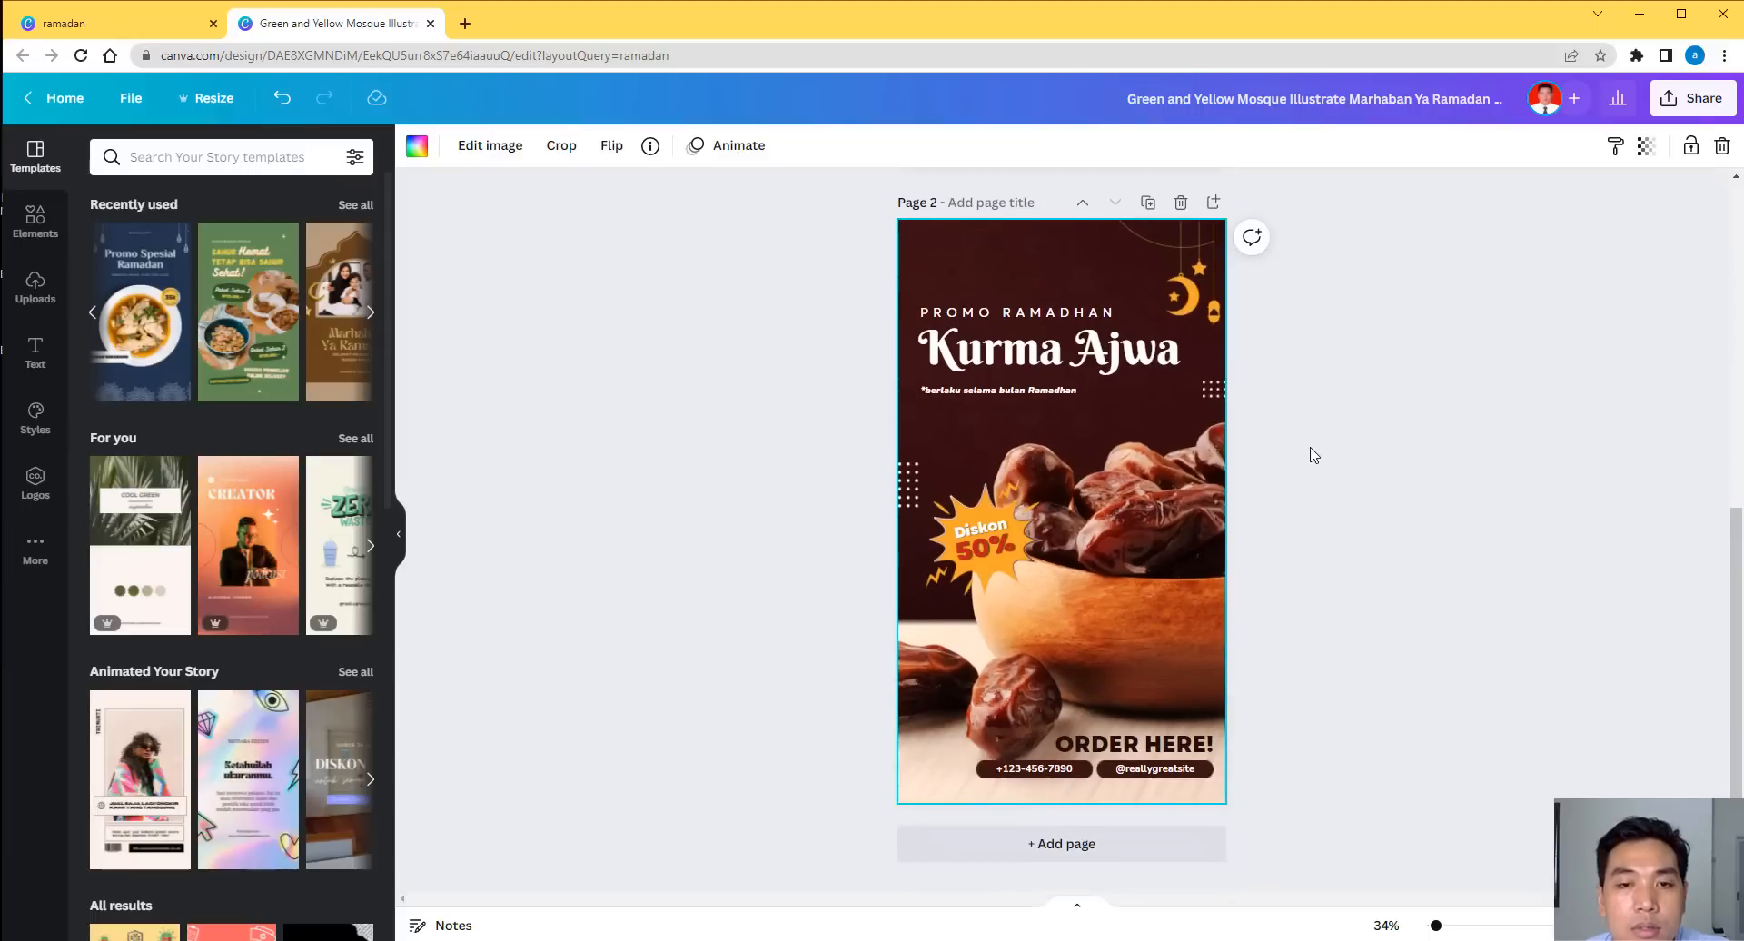
Move the "PROMO RAMADHAN", "Kurma Ajwa" and "*berlaku selama bulan Ramadhan" texts together slightly up and to the left on page 2.
click(1069, 314)
shift+click(1071, 358)
shift+click(1076, 392)
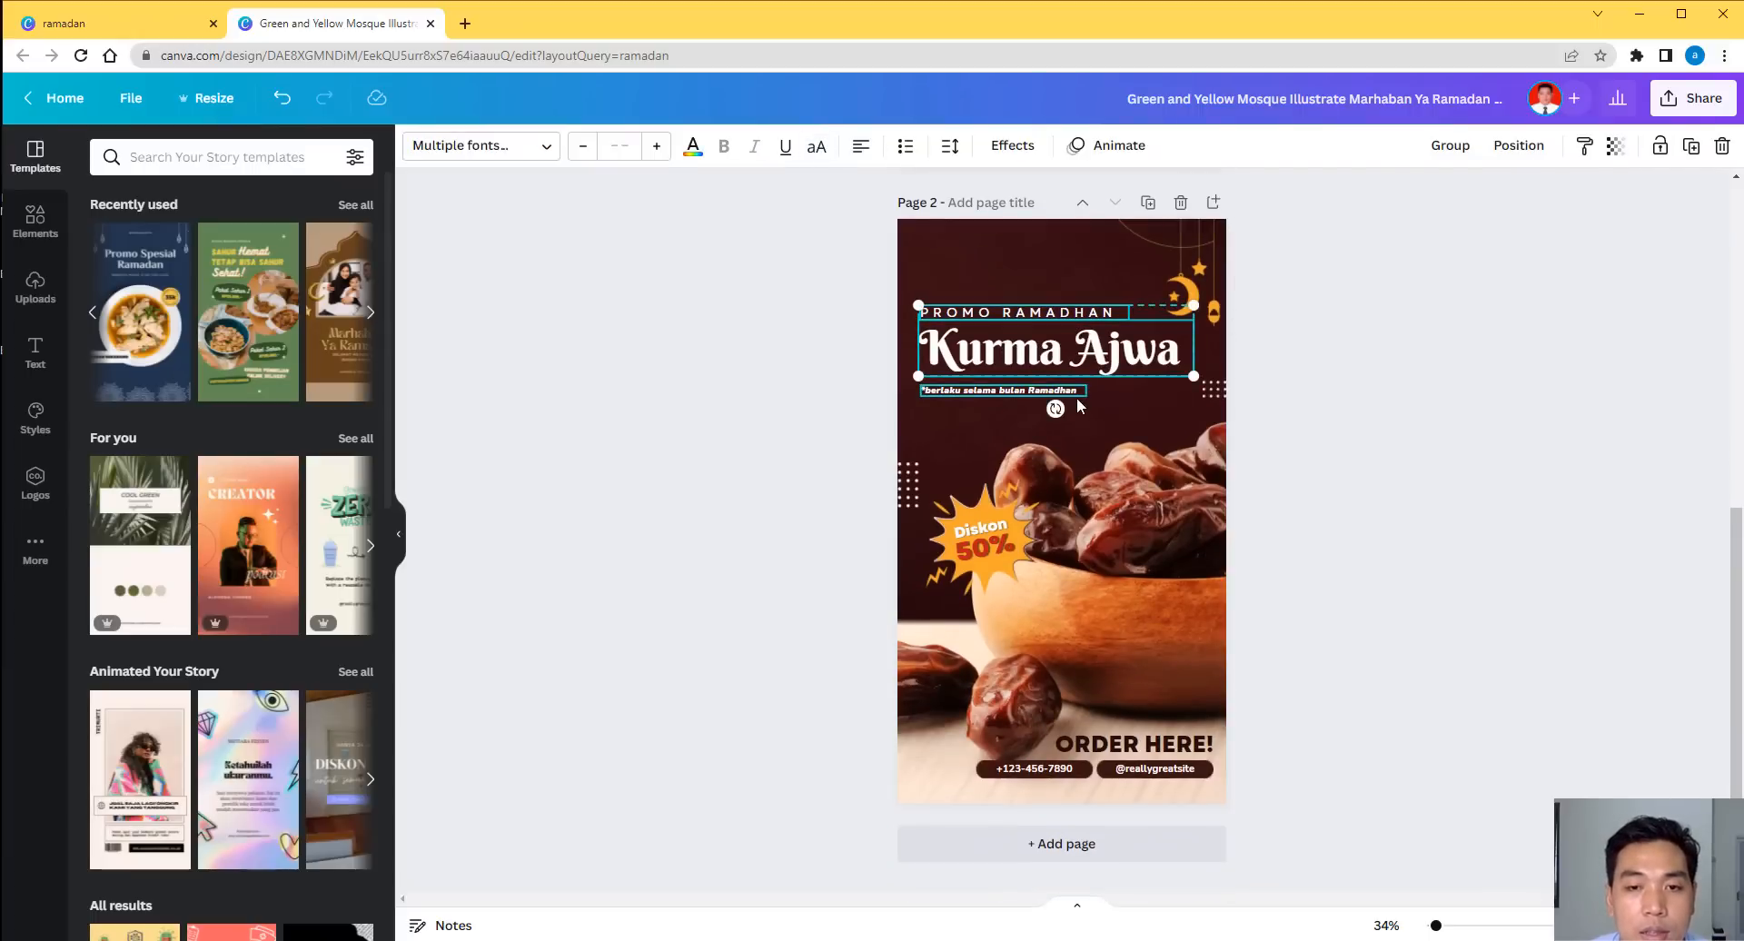
drag(1093, 327, 1099, 338)
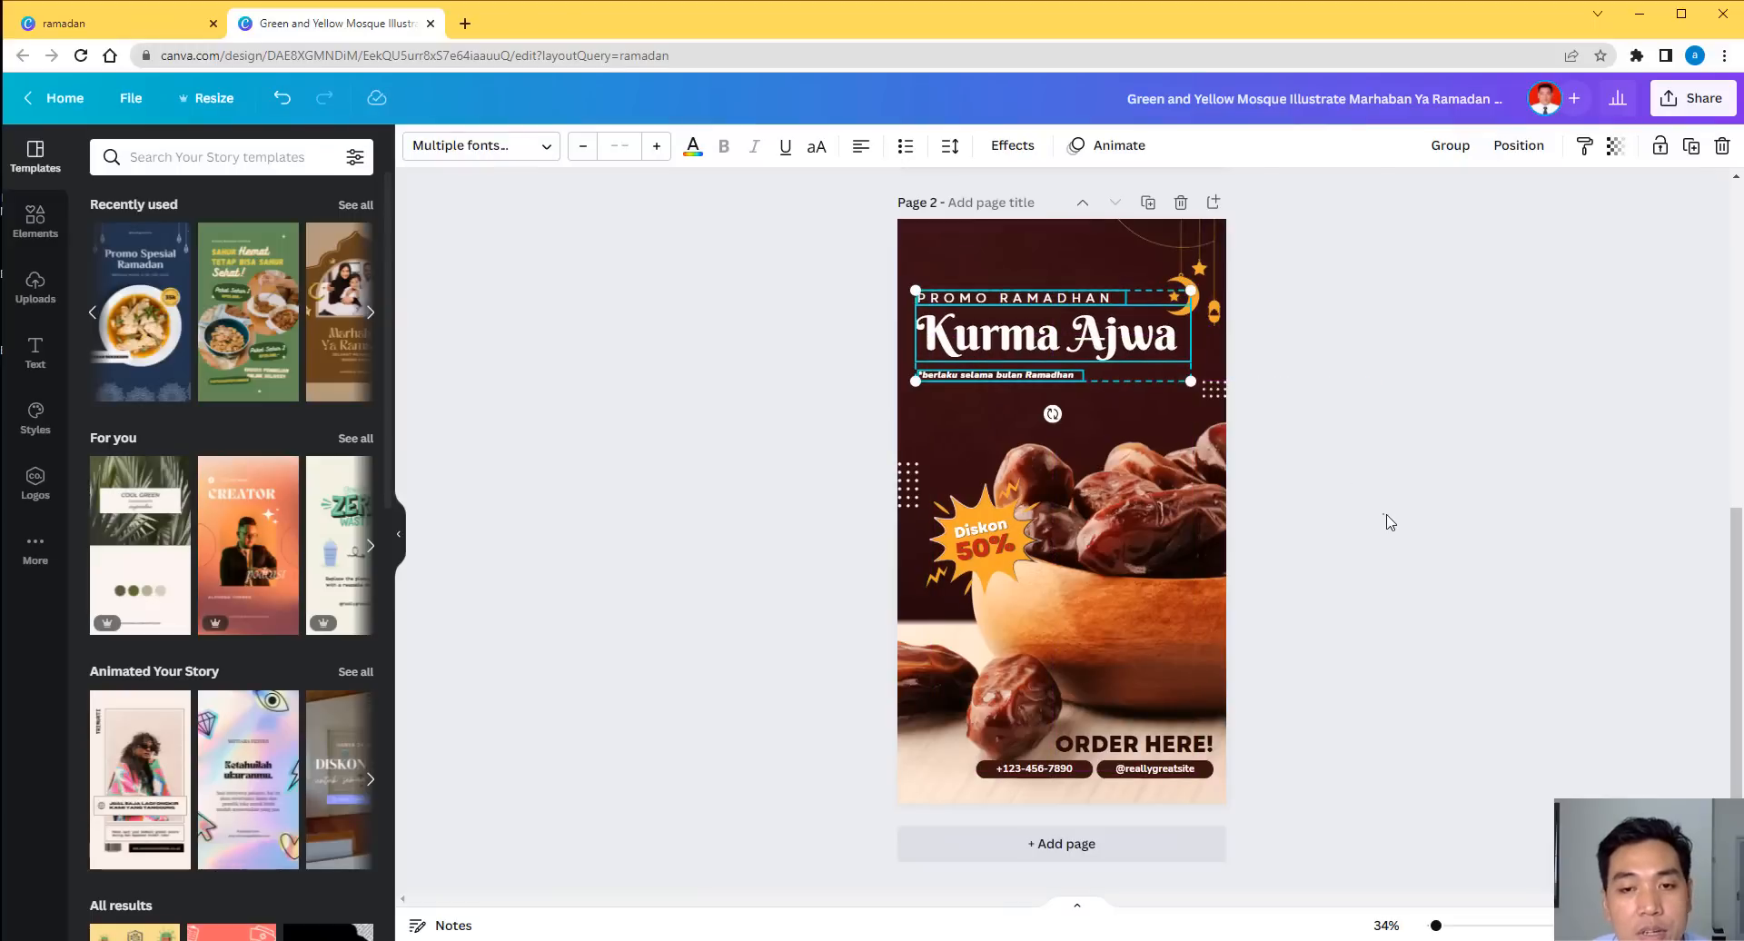
click(1388, 522)
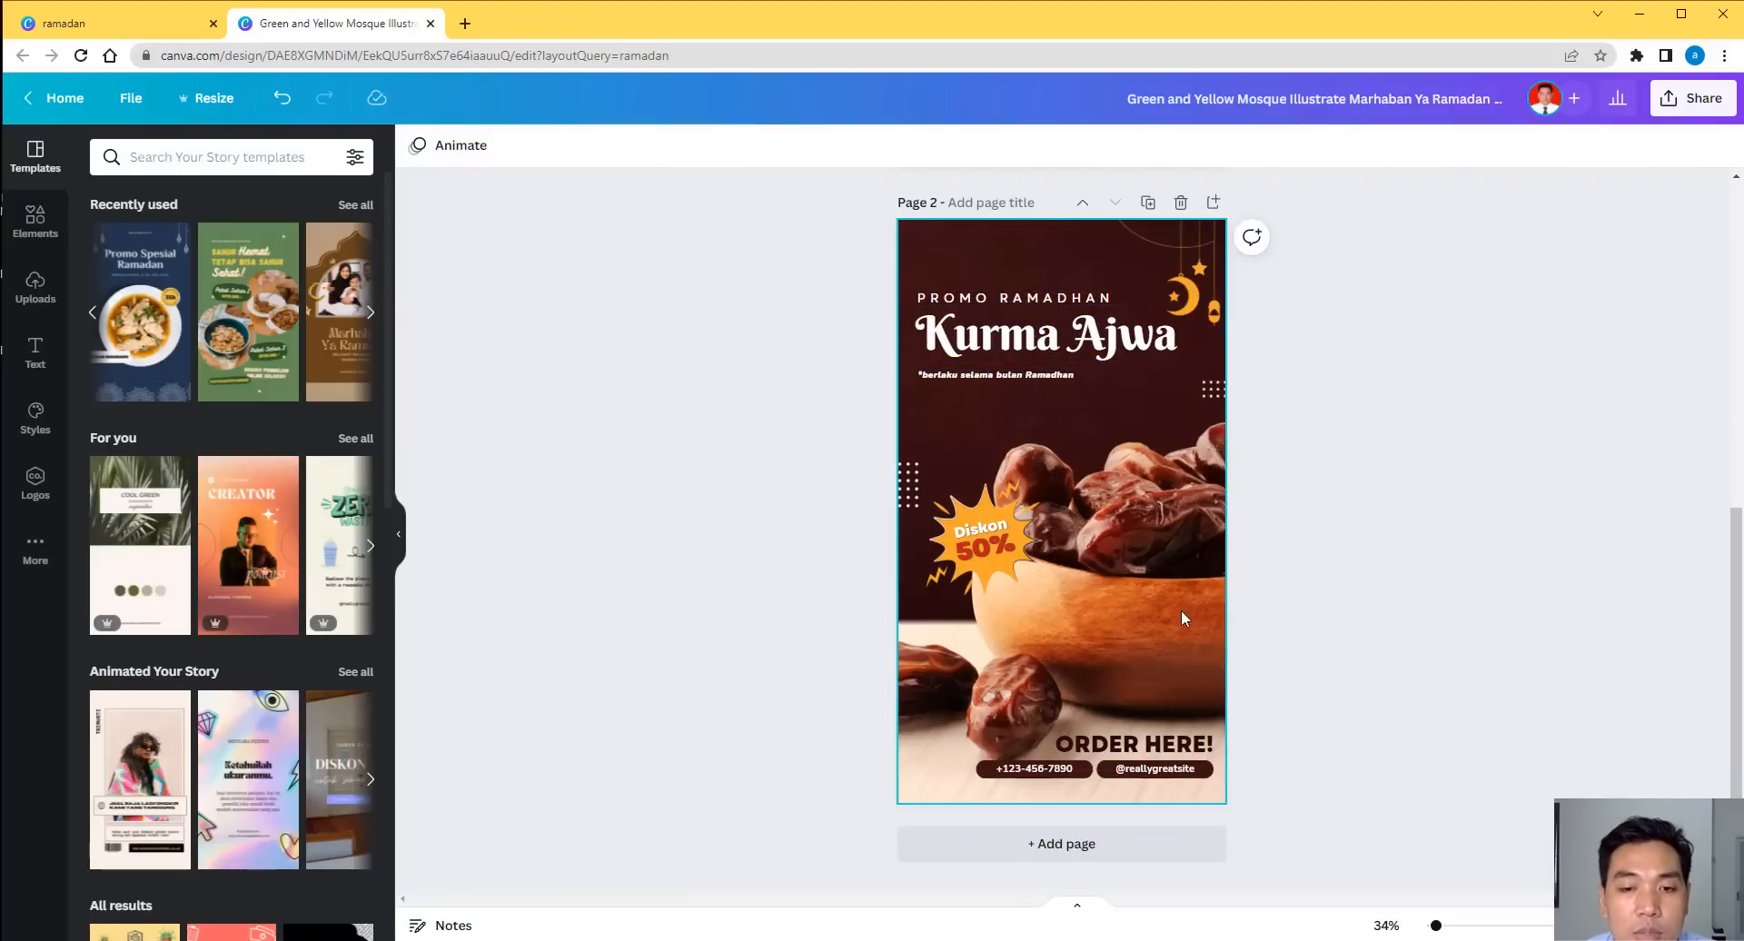
Shift the dates photo in page 2's background slightly to the right within its crop.
double_click(1106, 584)
drag(1121, 567, 1159, 574)
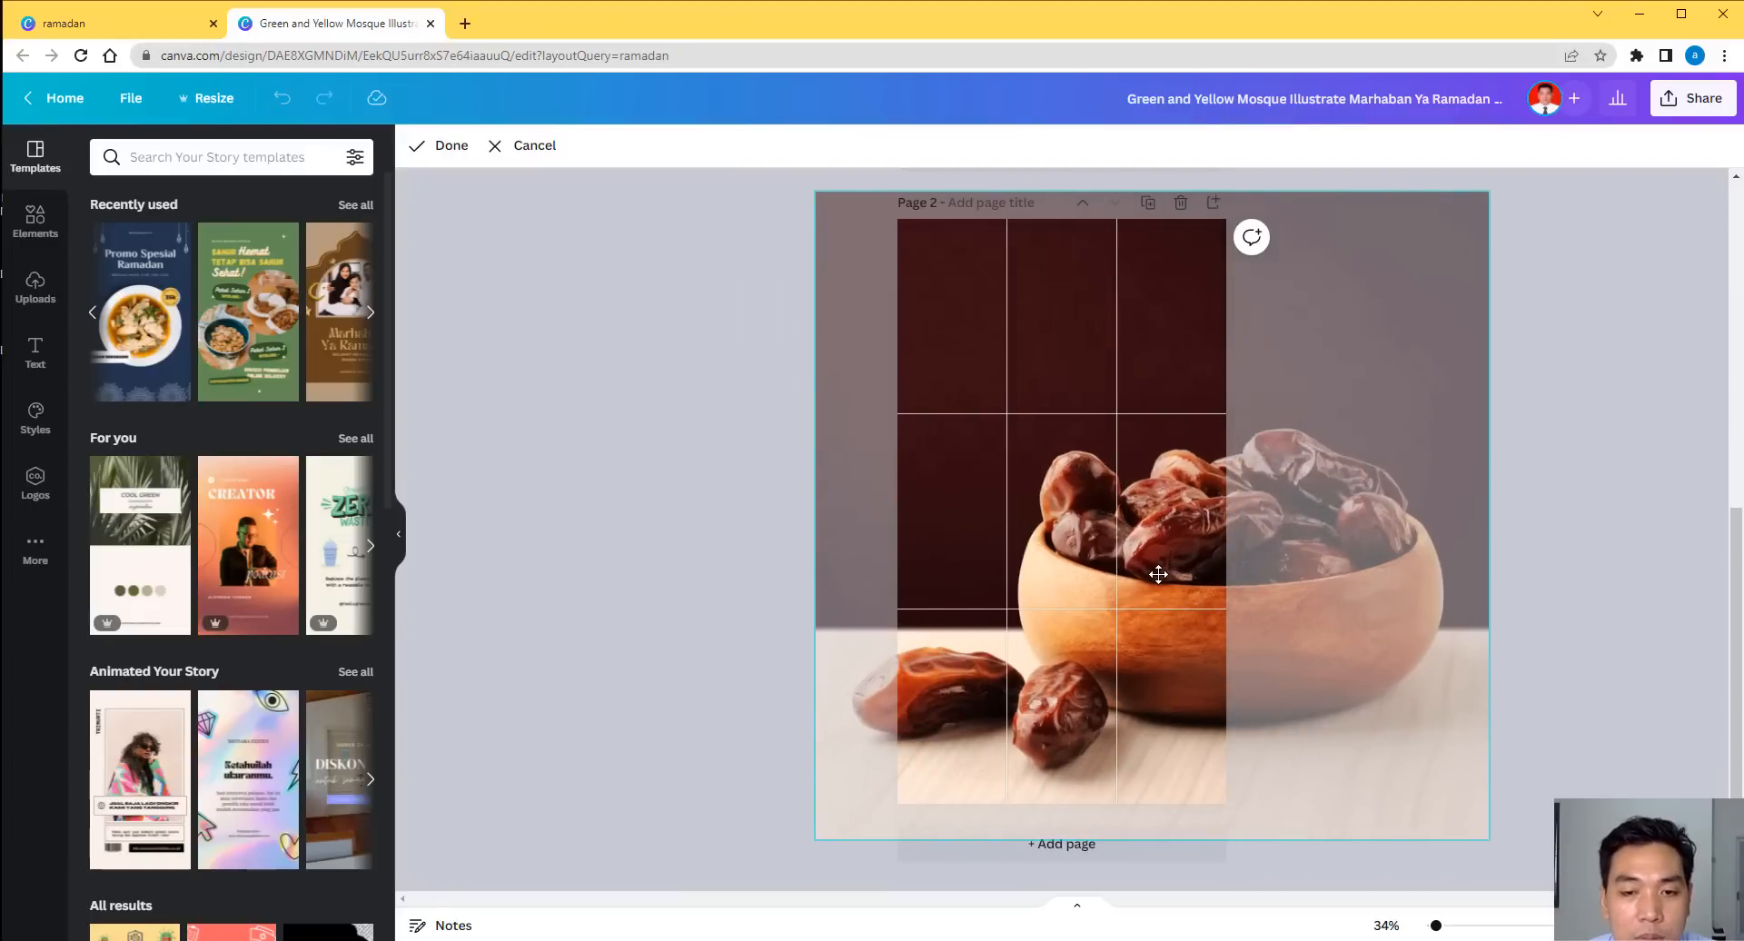
click(1558, 550)
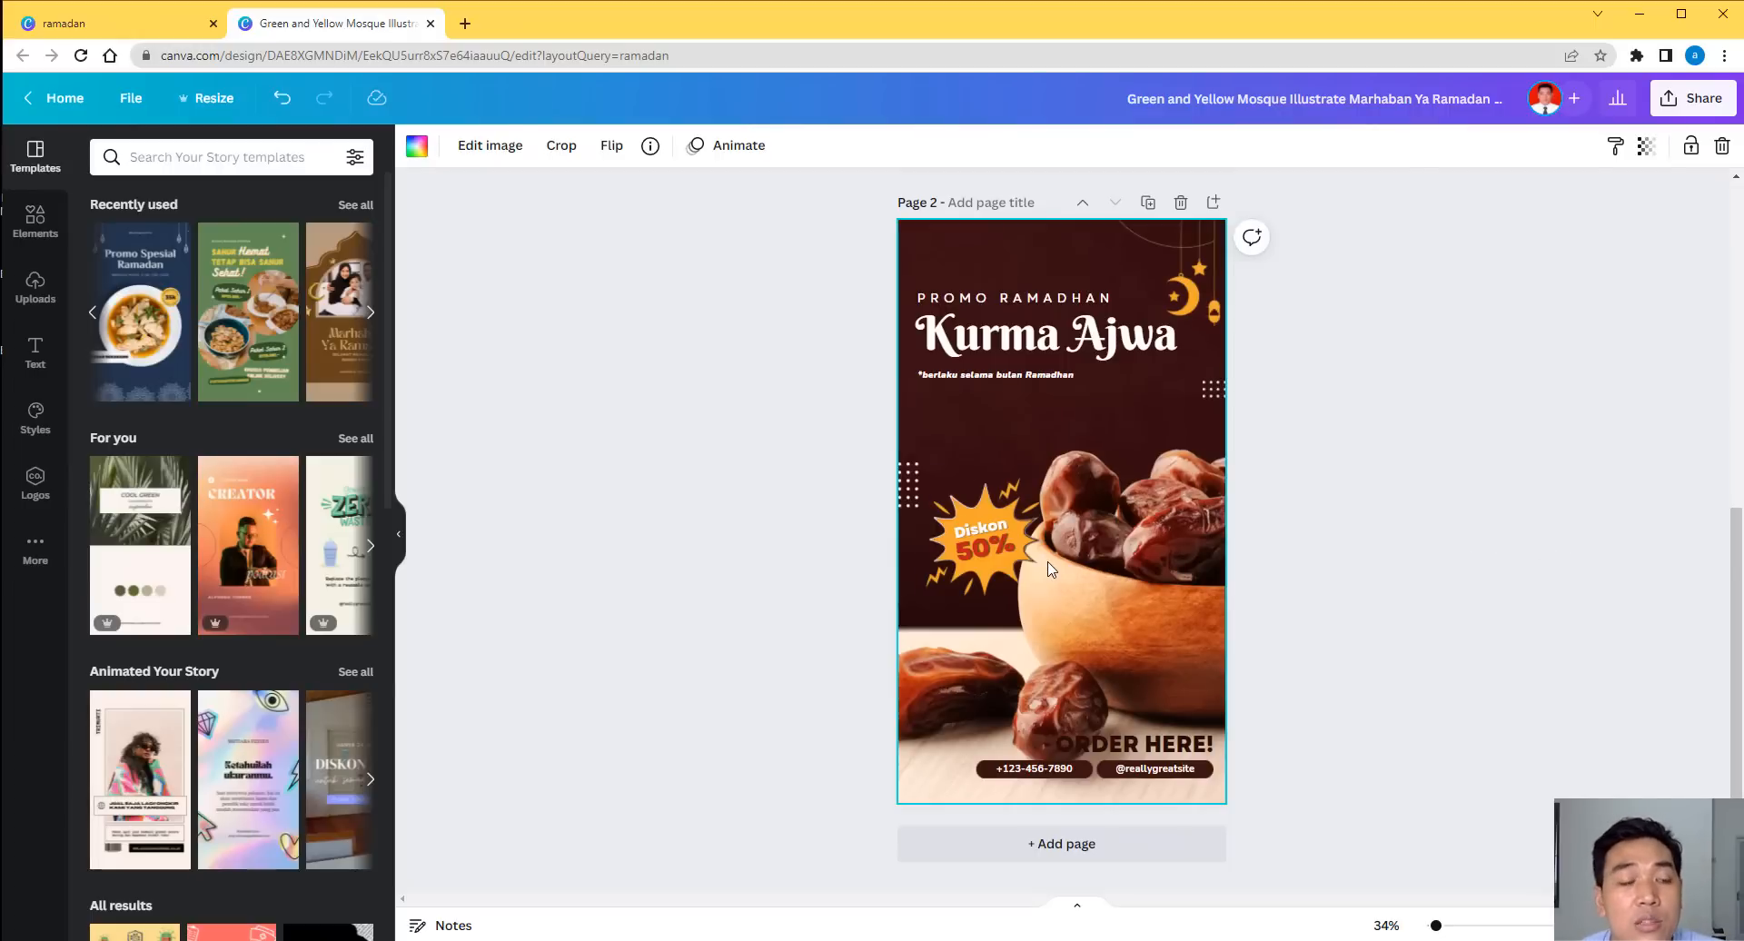
Add a third page and apply the recently used green "Sahur Hemat Tetap Bisa Sahur Sehat!" template to it.
click(1155, 845)
click(245, 337)
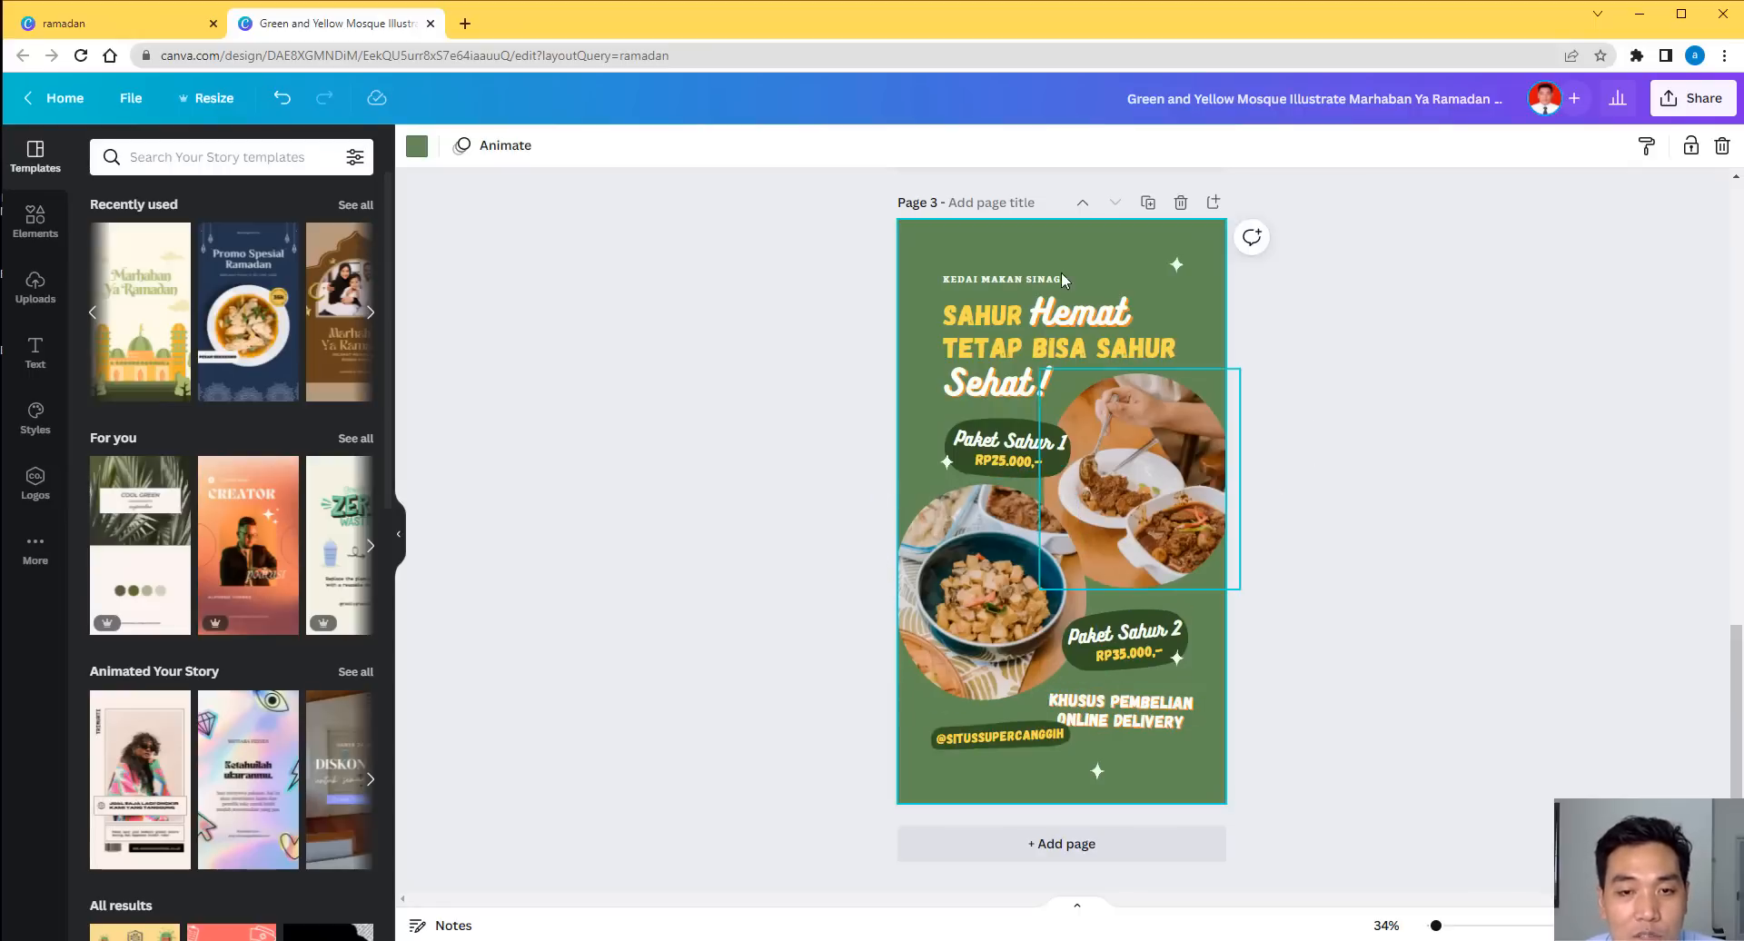
Examine the different fonts used in page 3's "SAHUR Hemat TETAP BISA SAHUR" headline texts.
click(986, 327)
click(1083, 315)
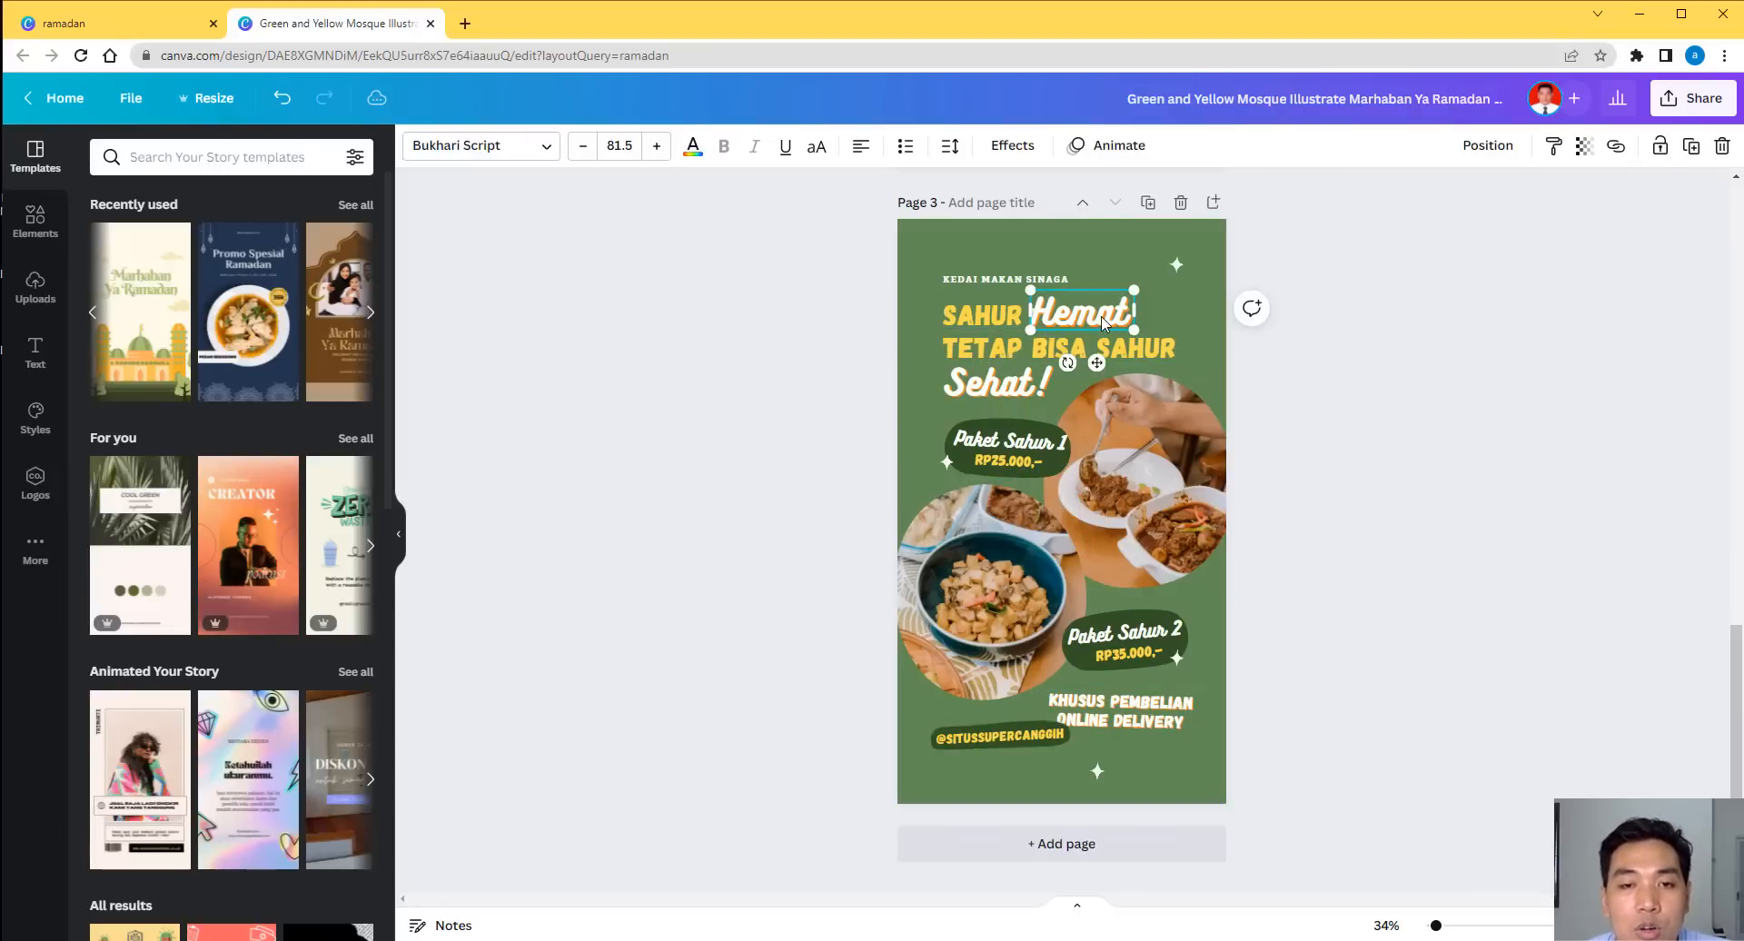
click(981, 328)
click(1079, 322)
click(1405, 337)
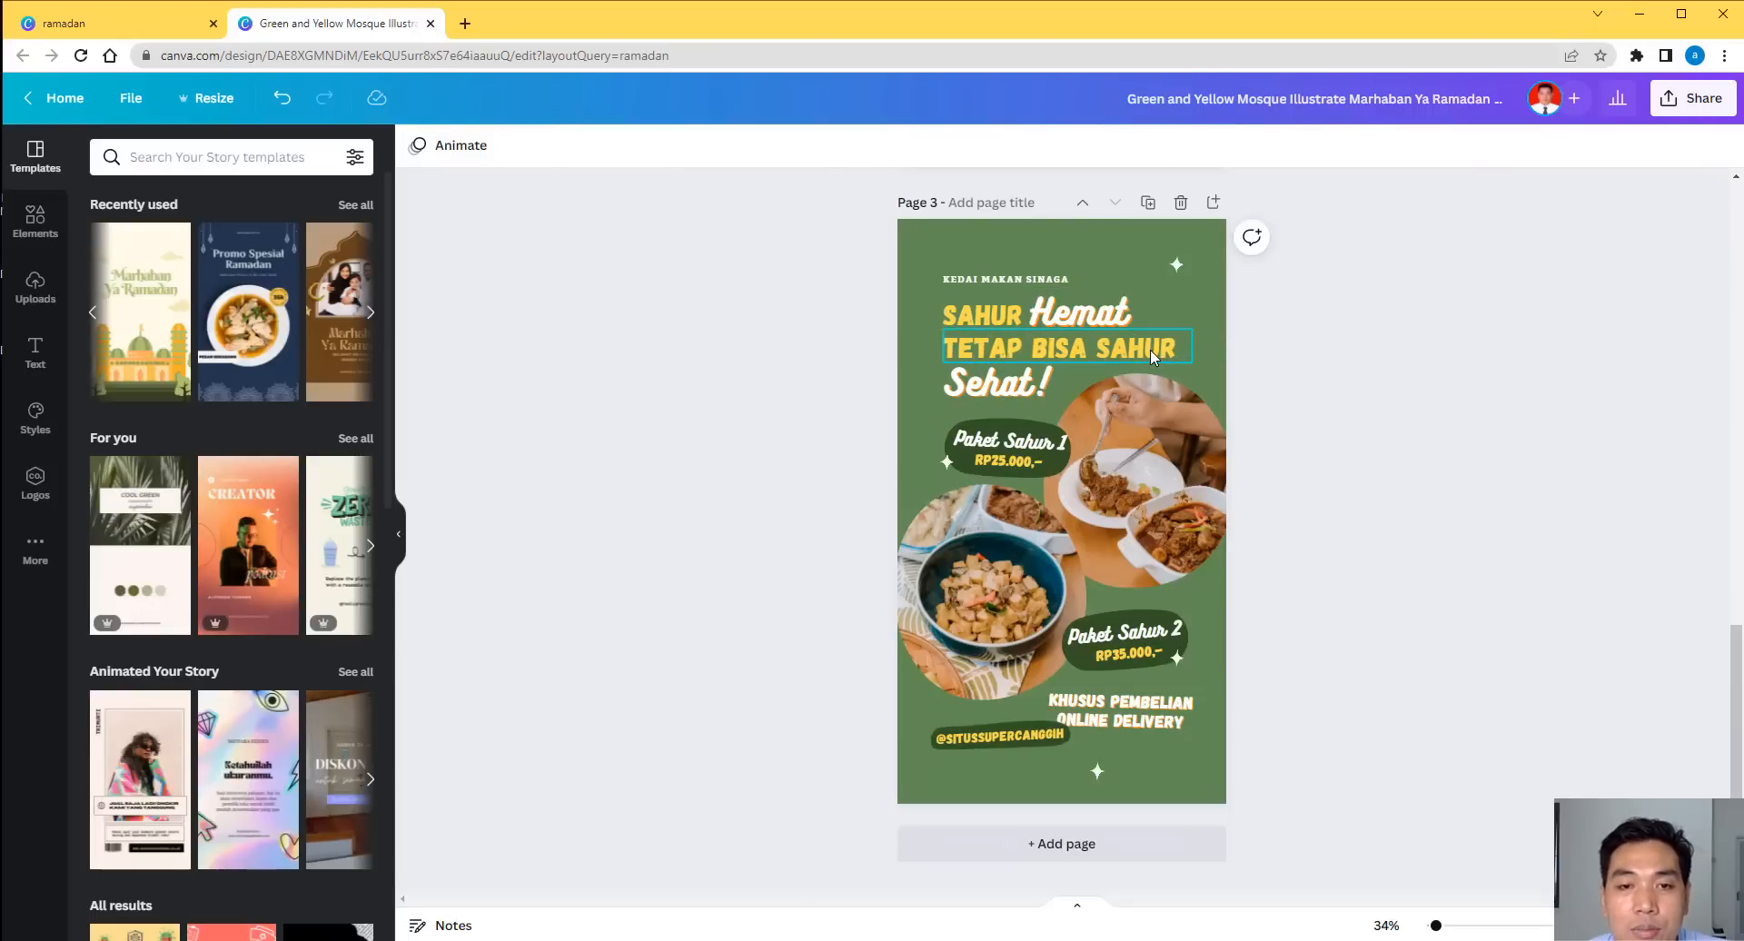
click(1149, 348)
click(1372, 450)
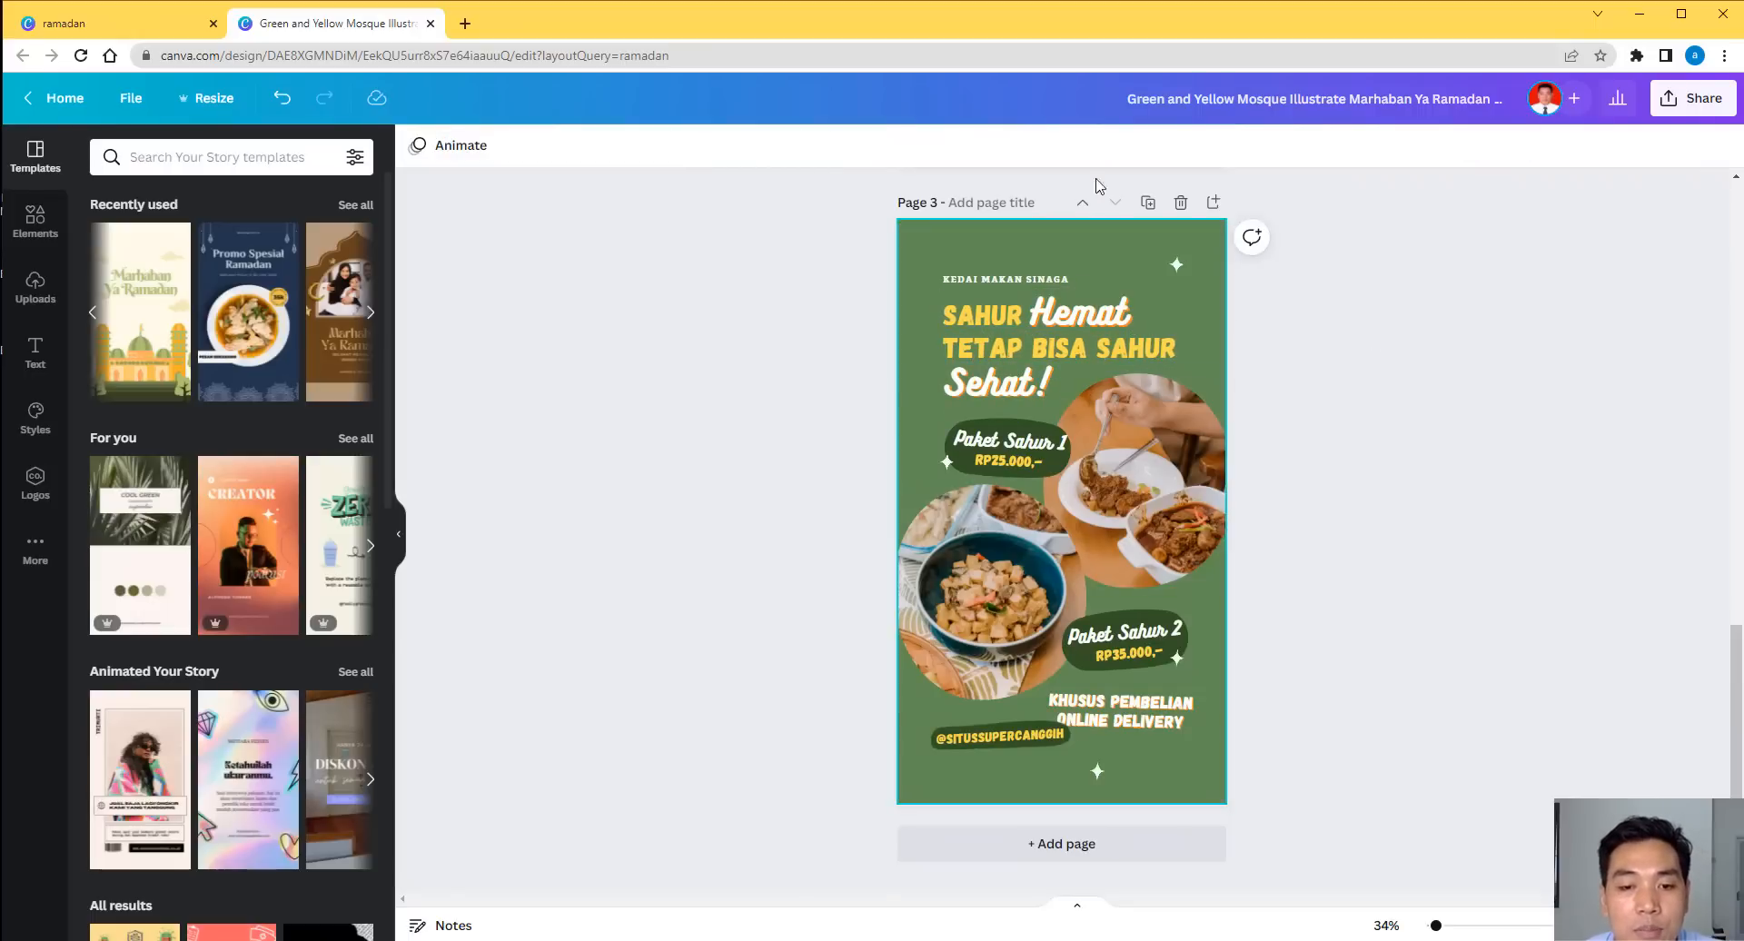
Compare the fonts of the "Kurma Ajwa" title, the "Marhaban Ya Ramadan" heading and the school text on pages 1 and 2.
scroll(1374, 397, up, 5)
scroll(1405, 405, up, 5)
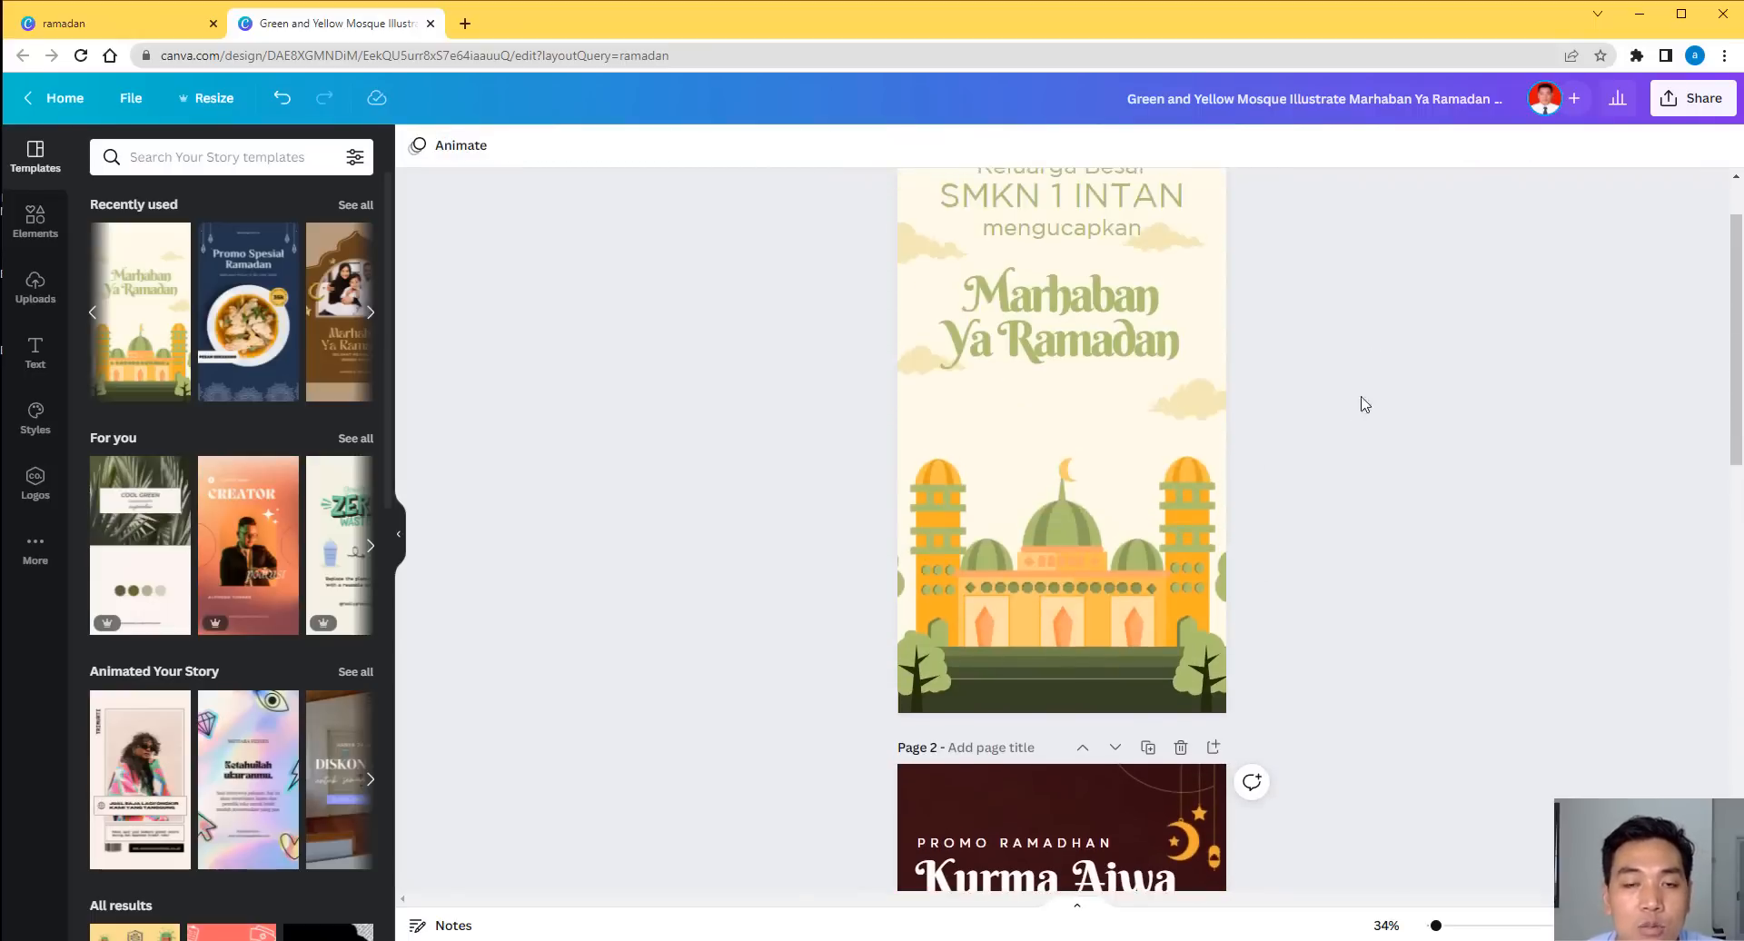
scroll(1101, 368, up, 1)
scroll(1101, 372, down, 1)
scroll(1099, 369, down, 5)
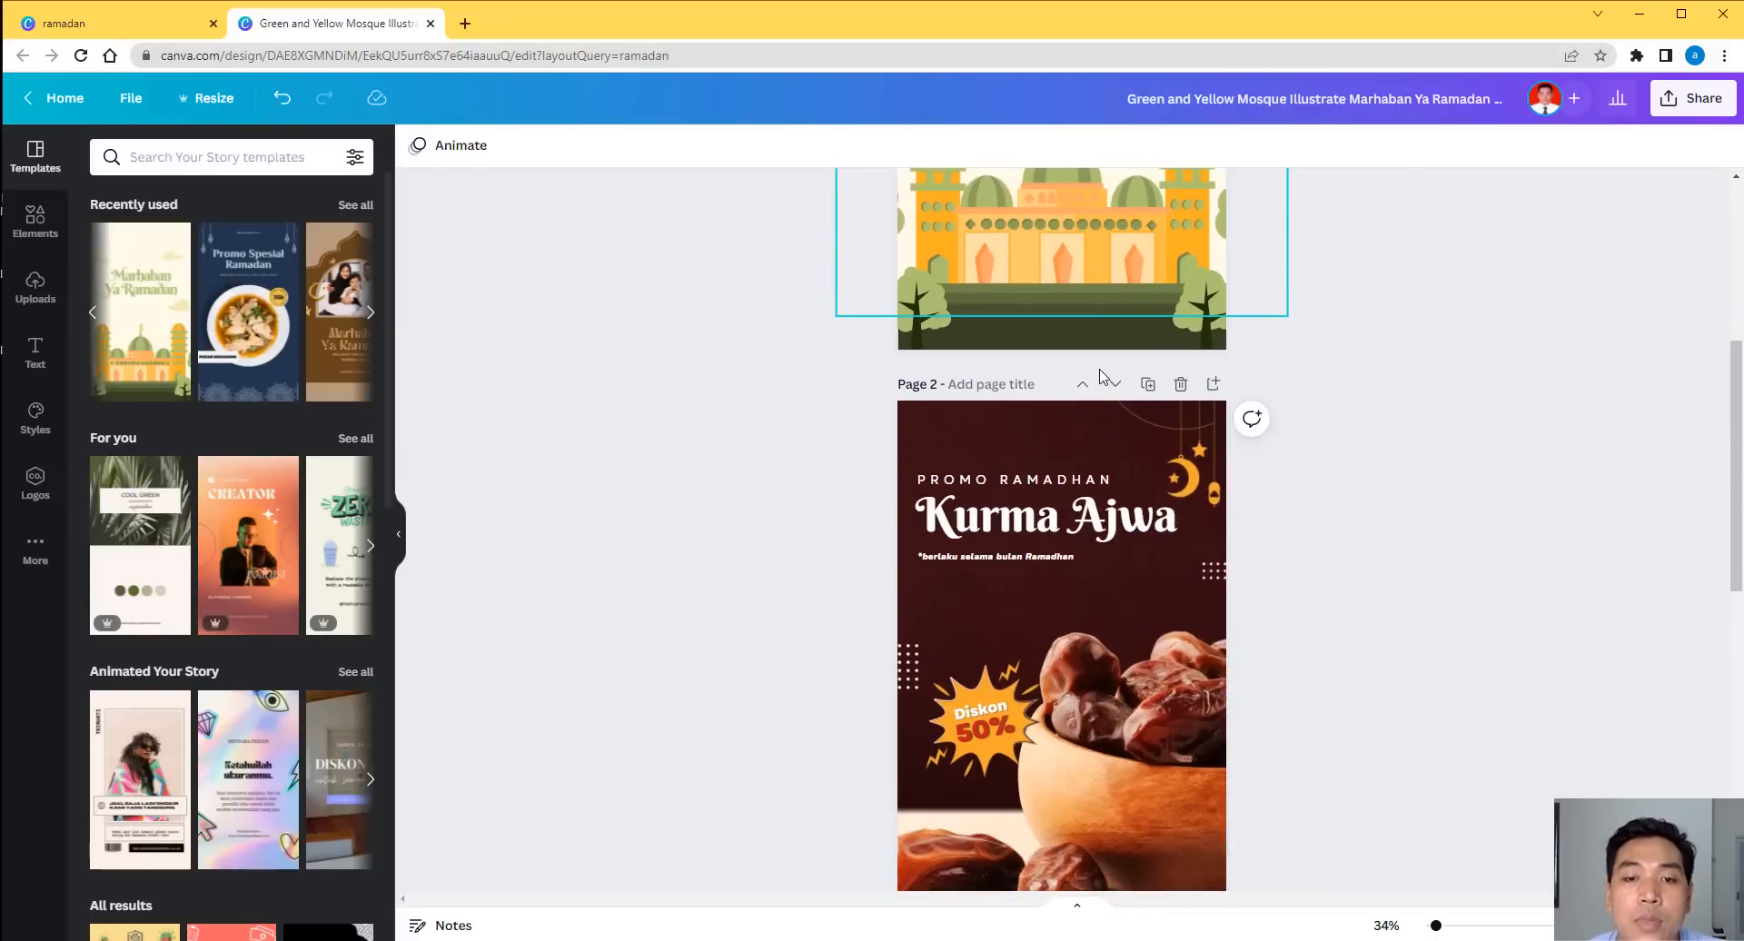
scroll(1098, 368, up, 5)
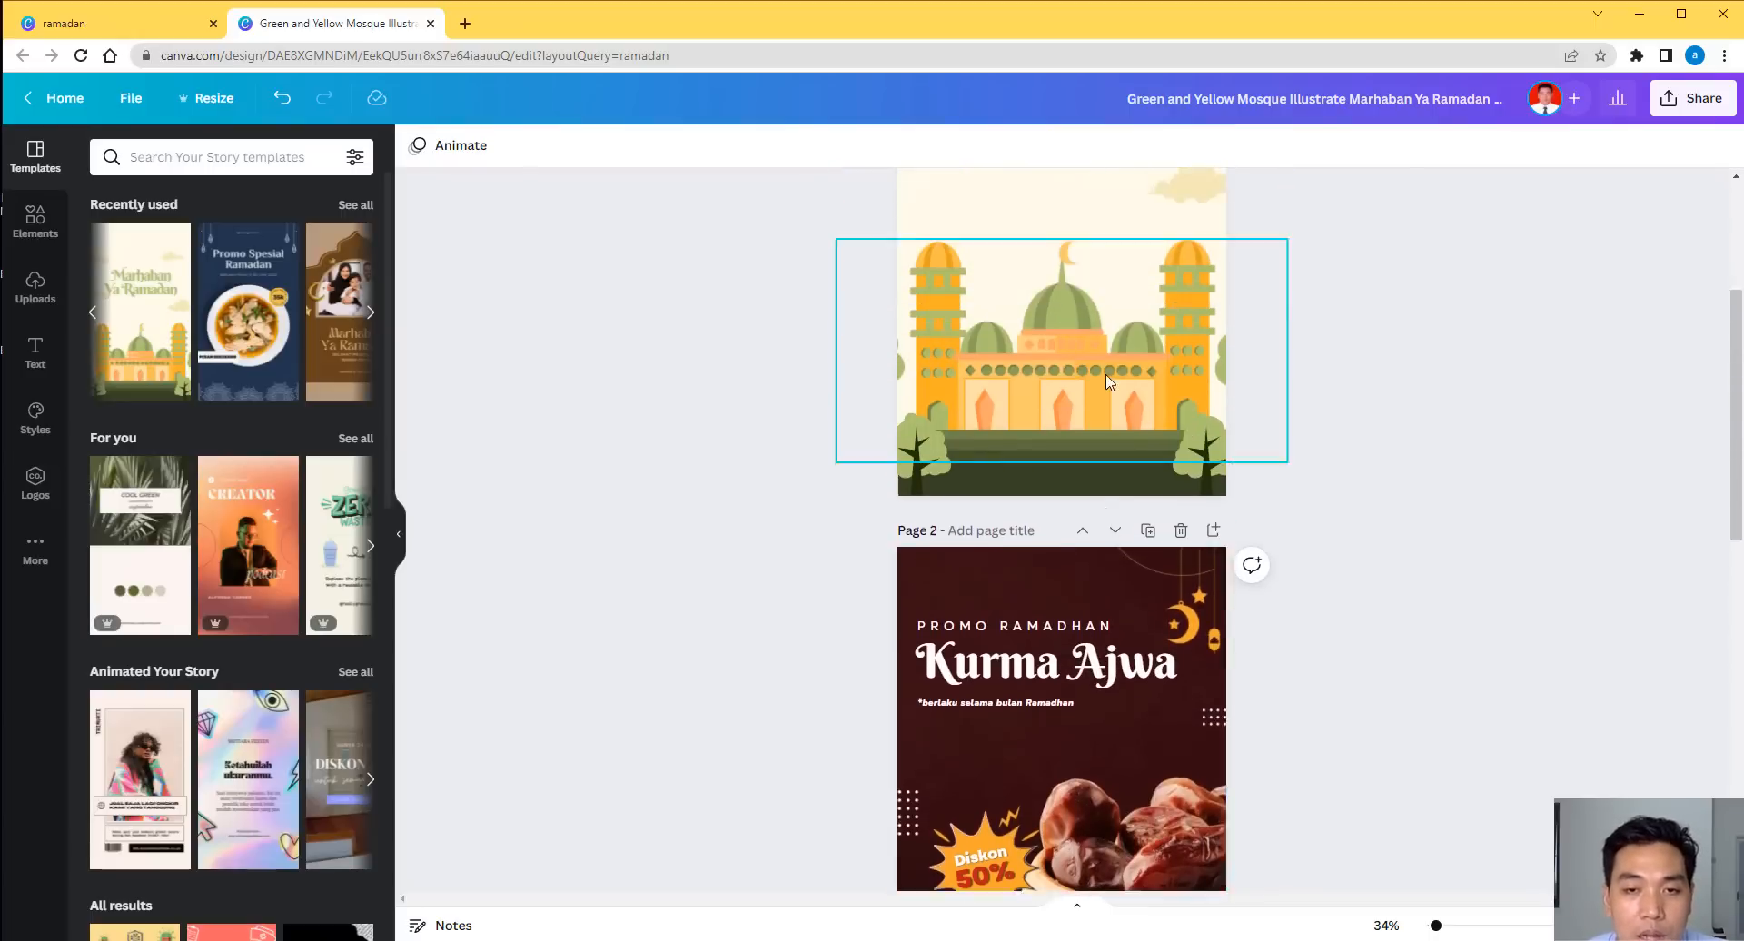
scroll(1124, 742, down, 1)
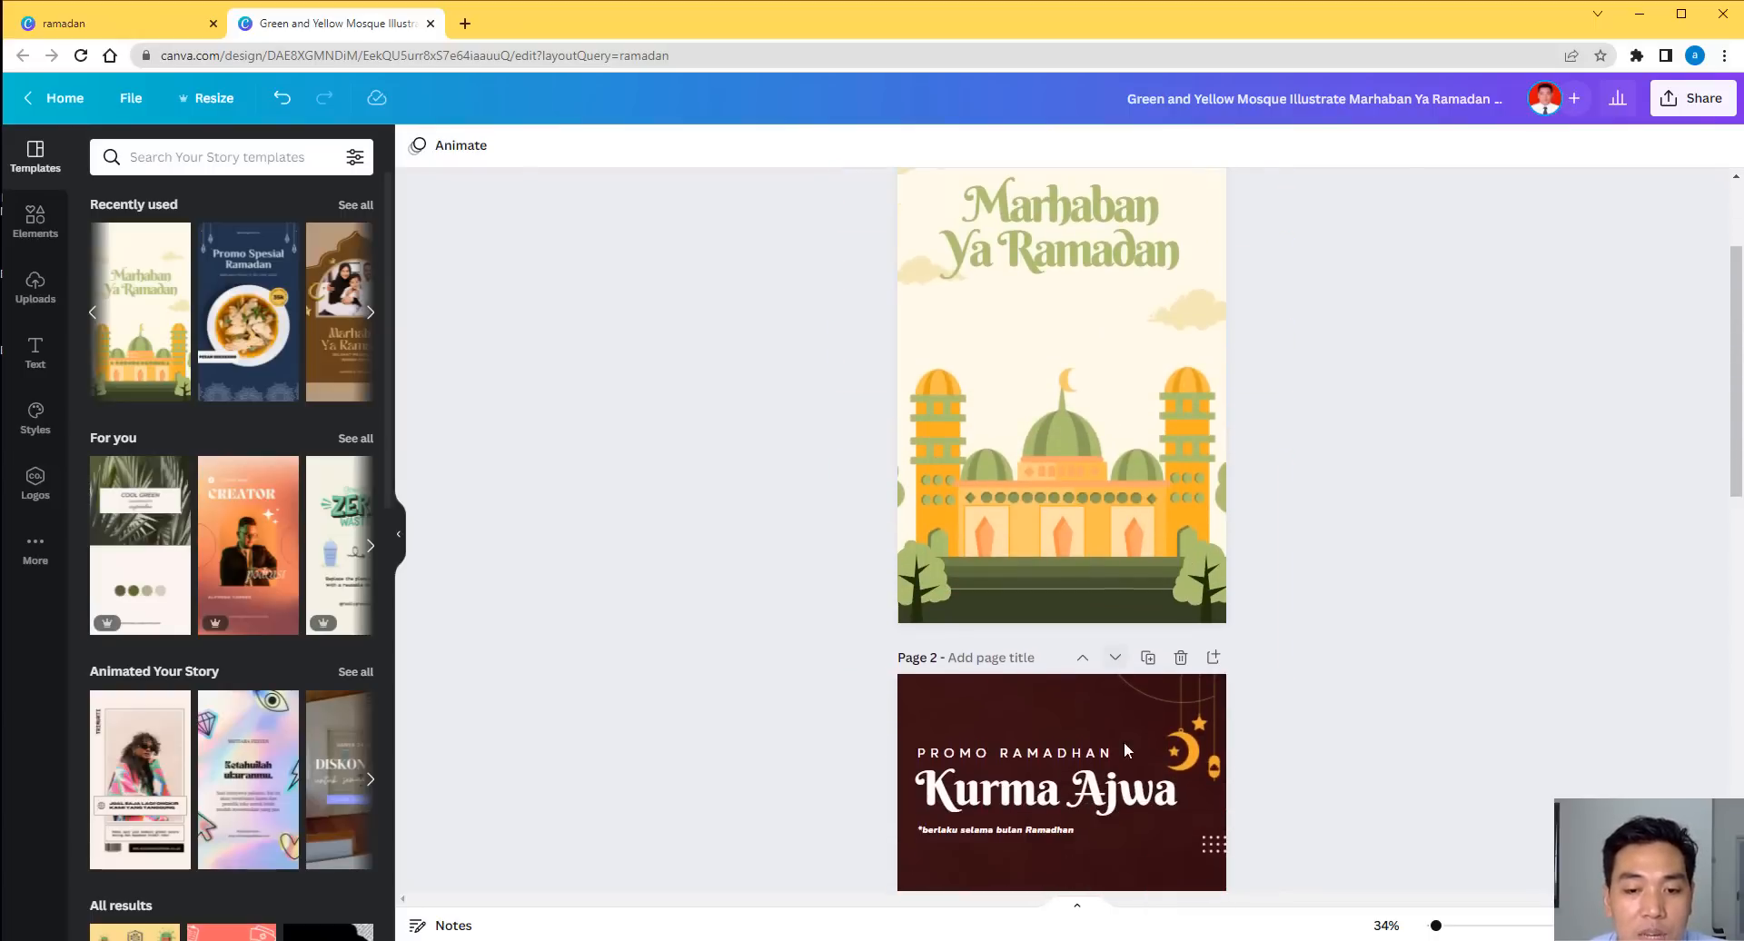
click(1125, 801)
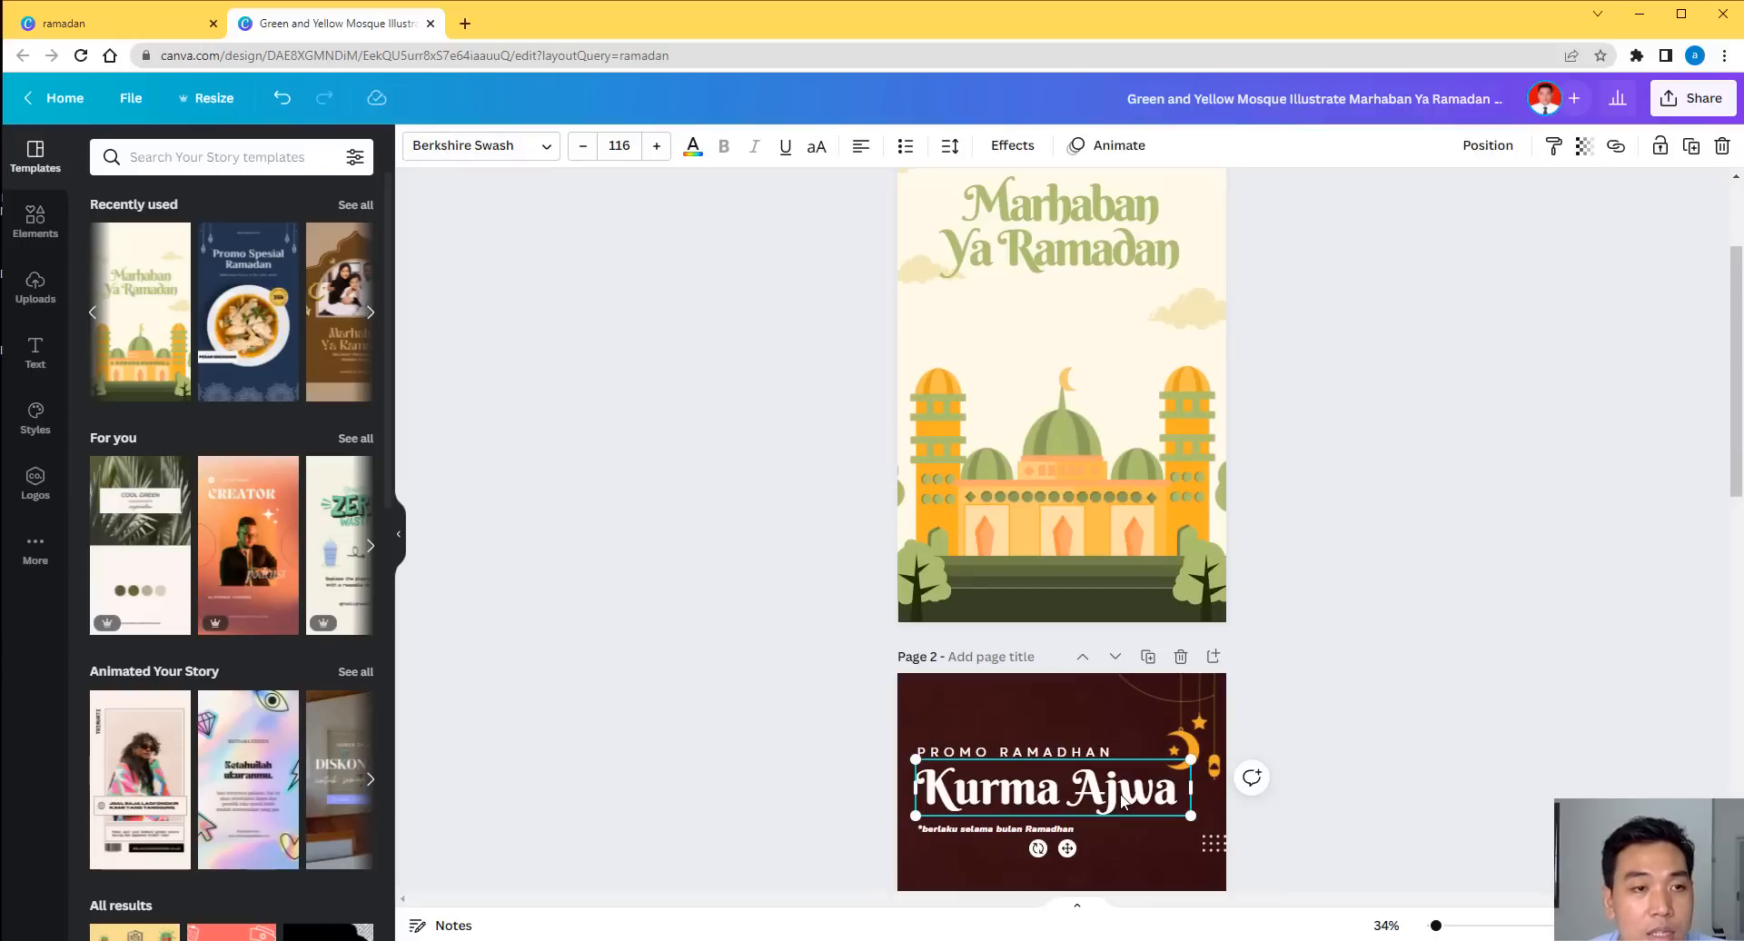
click(1097, 267)
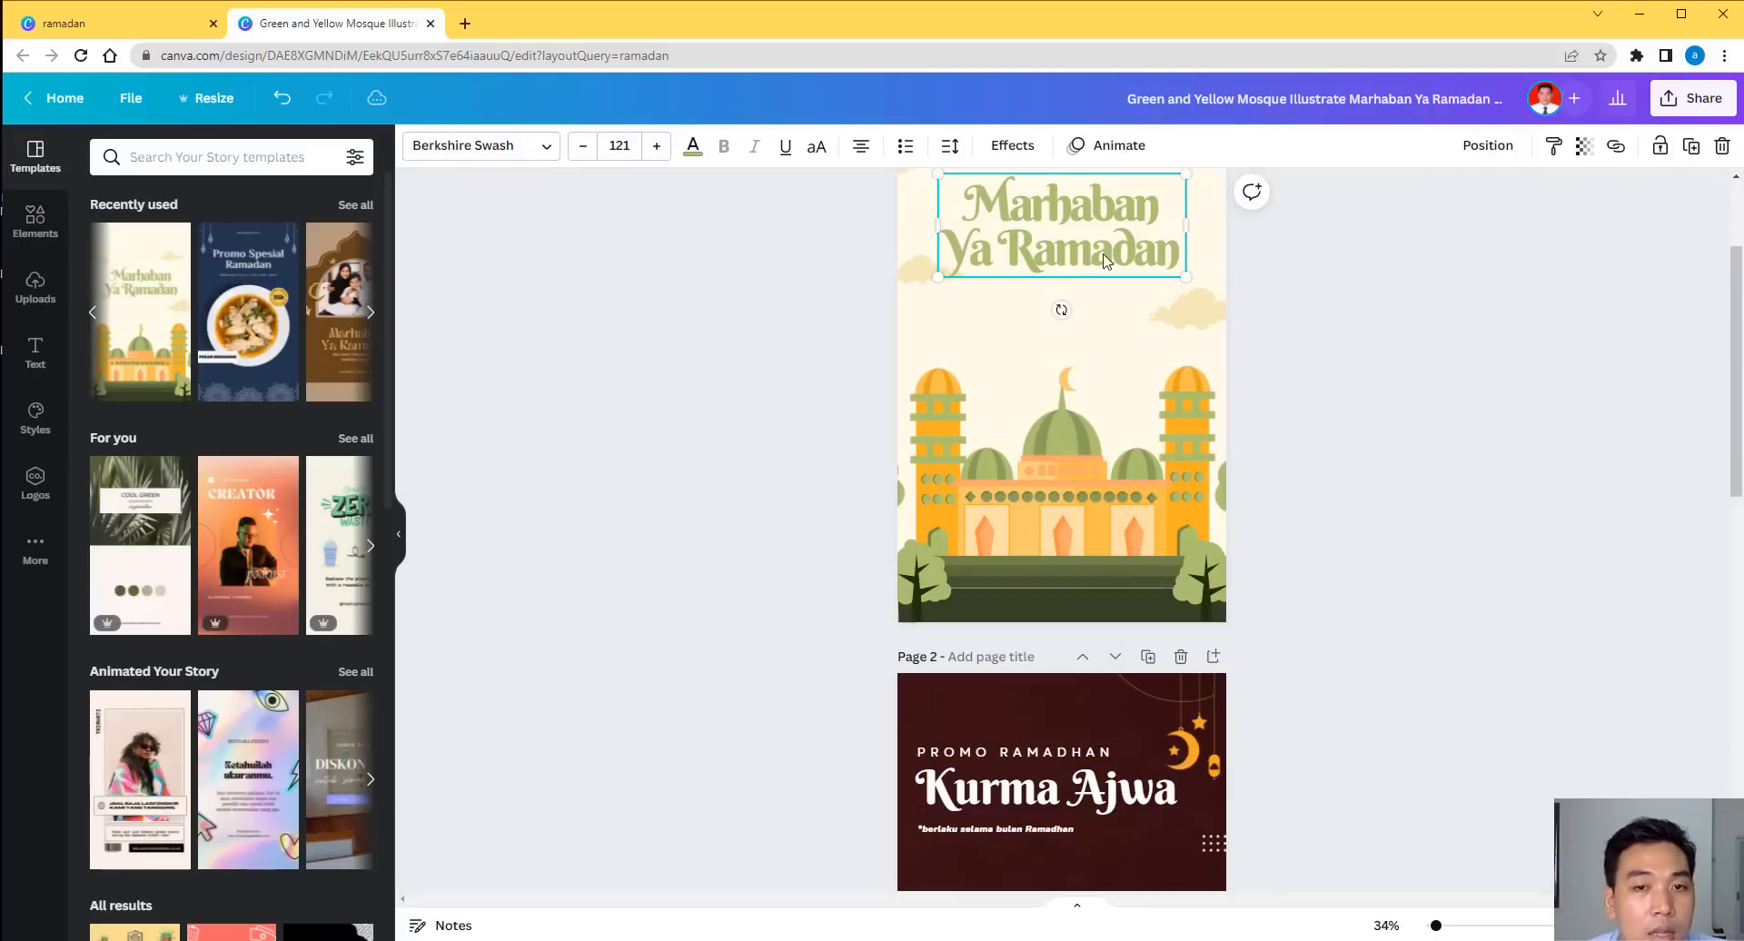
scroll(1105, 261, up, 2)
click(1099, 280)
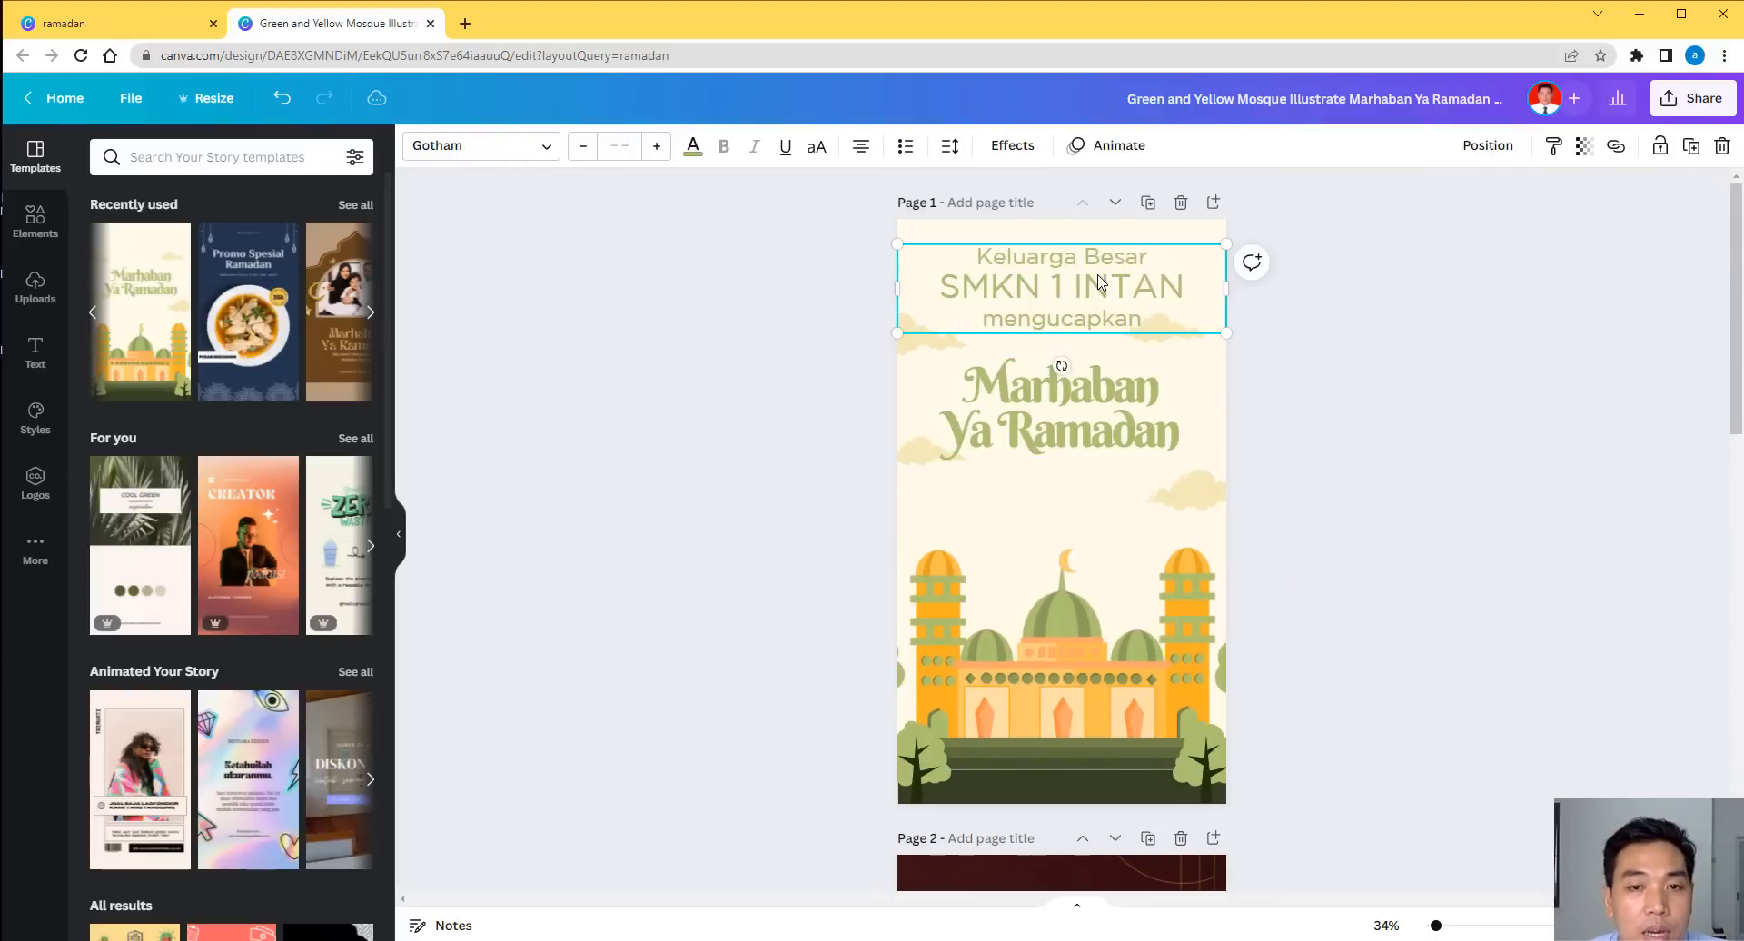
Browse the available fonts for page 1's school text and the ready-made font combinations.
click(543, 146)
scroll(254, 460, down, 10)
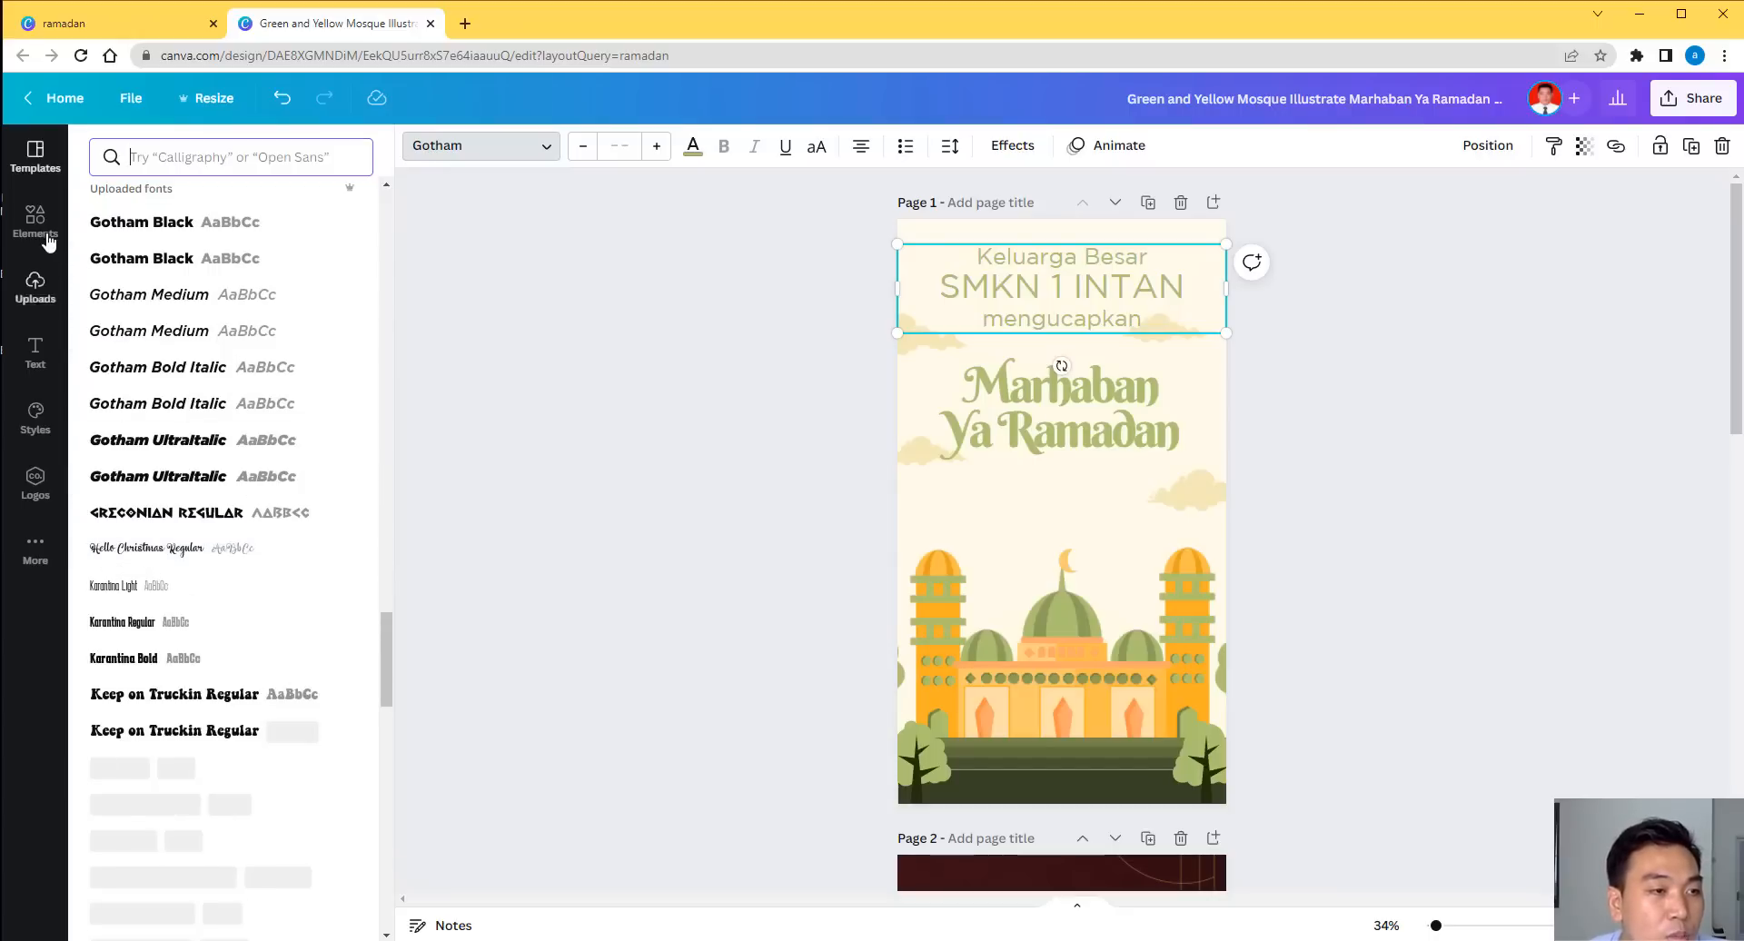
click(49, 350)
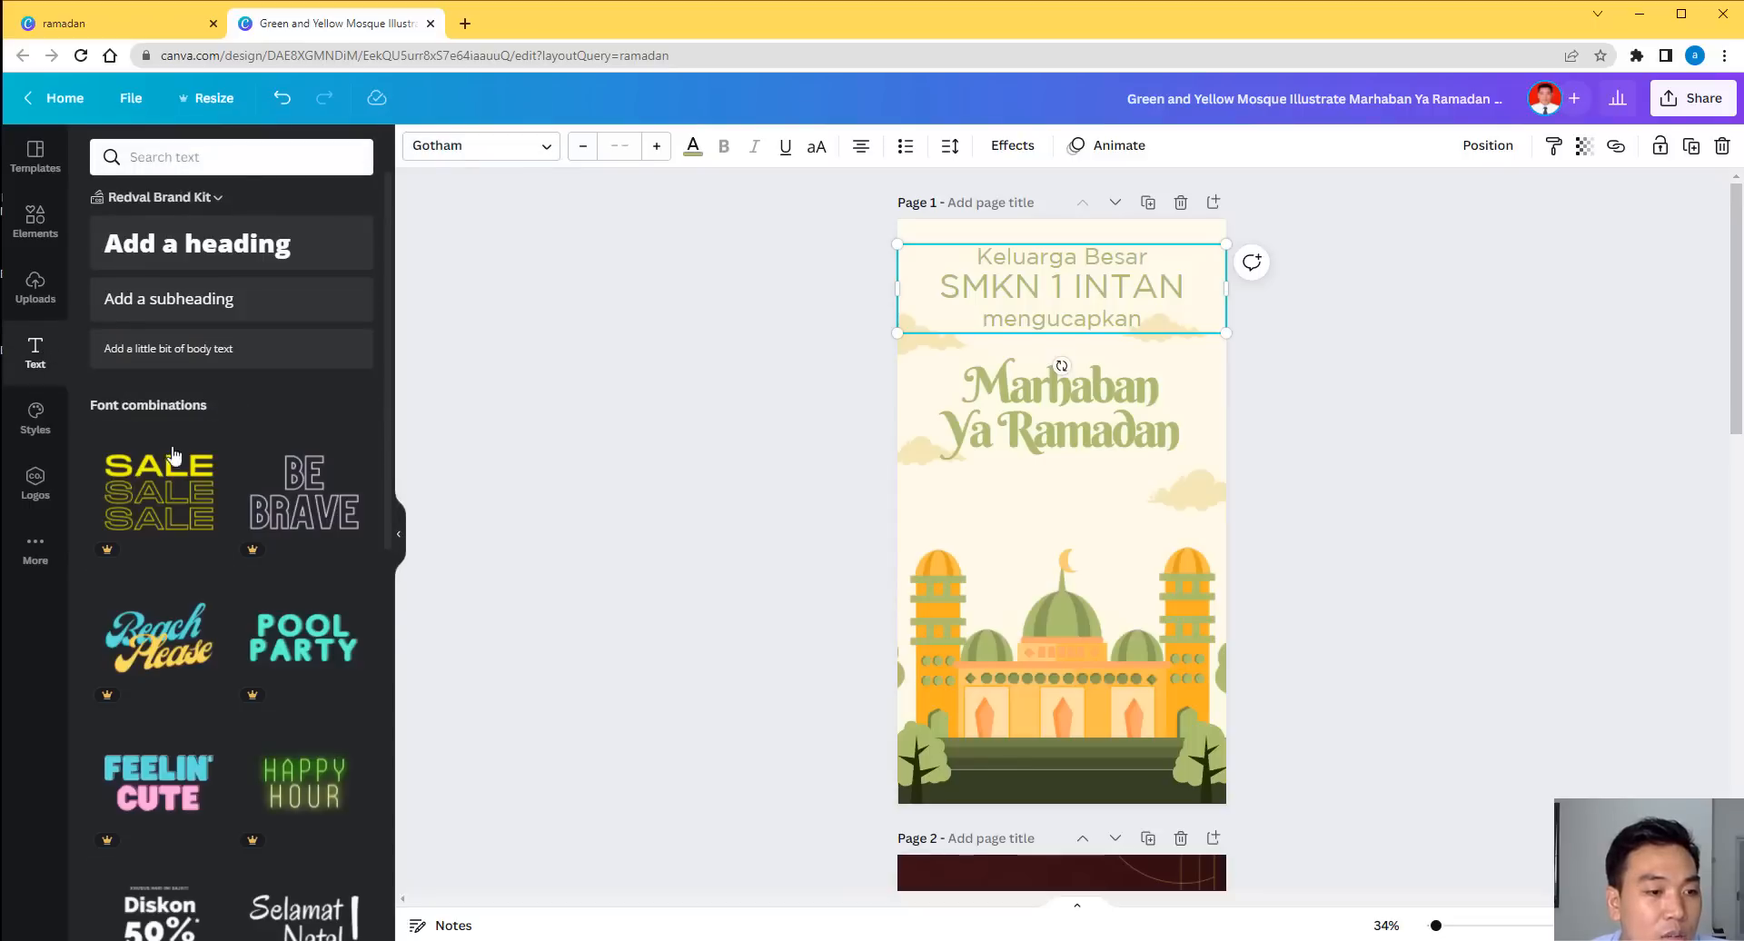
scroll(259, 732, down, 9)
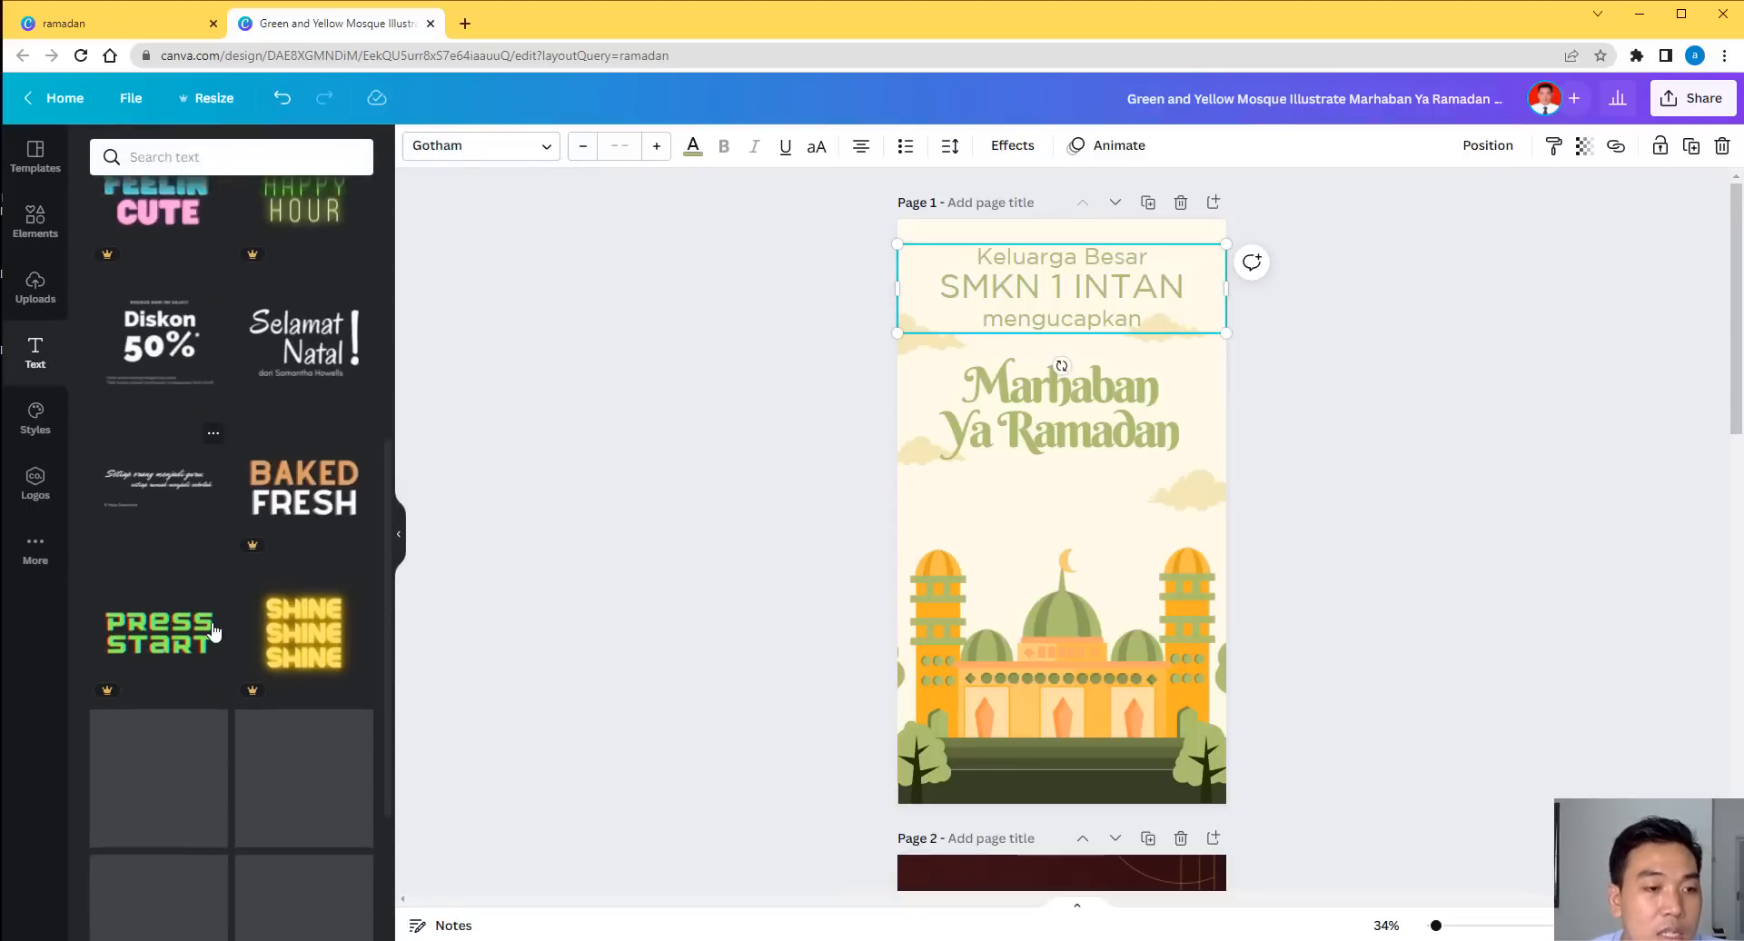
Replace page 3's design with the recently used brown "Marhaban Ya Ramadan" family photo template.
click(34, 150)
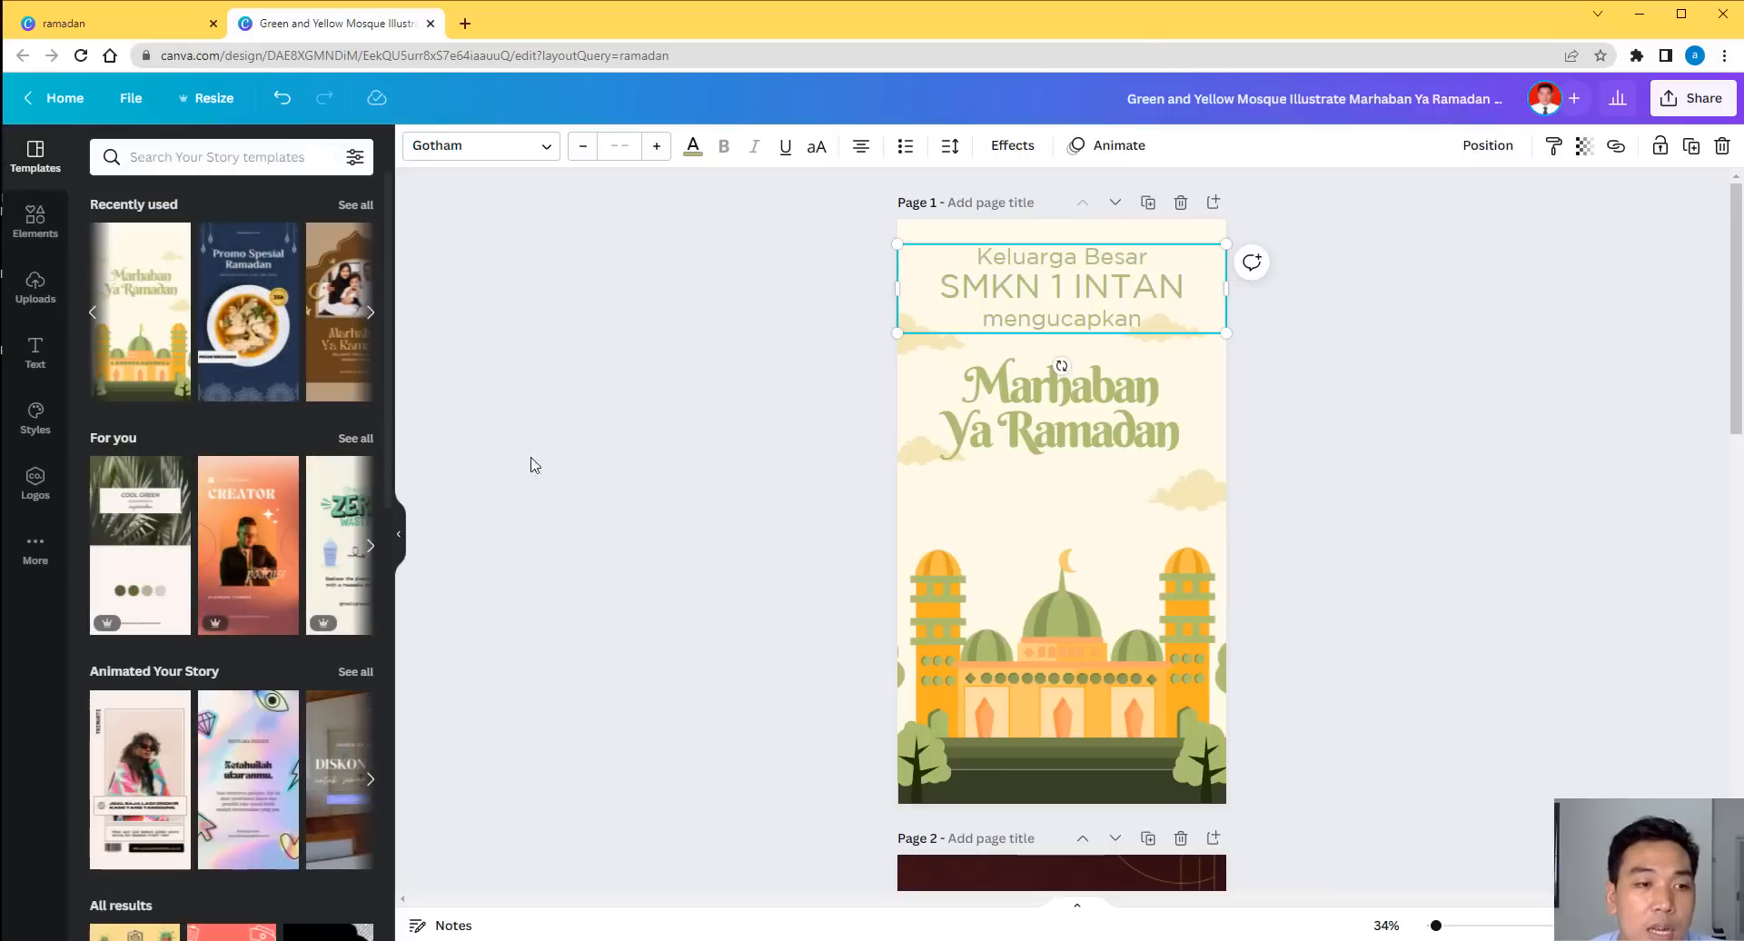
scroll(1344, 581, down, 10)
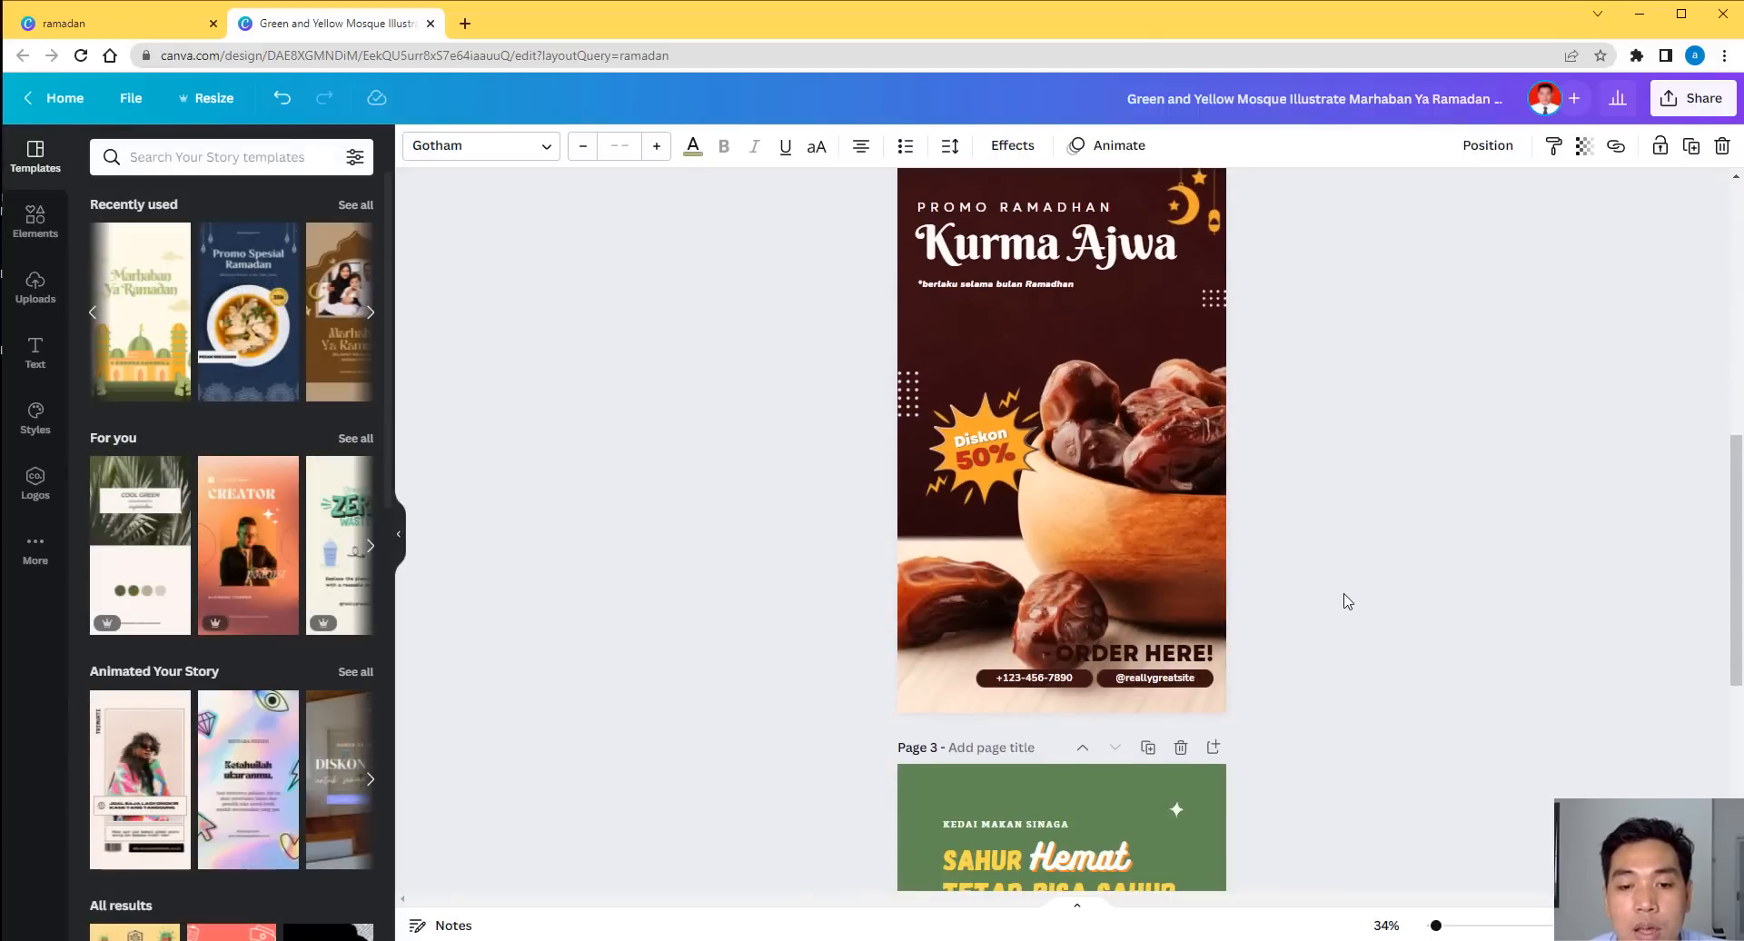
scroll(1341, 603, down, 1)
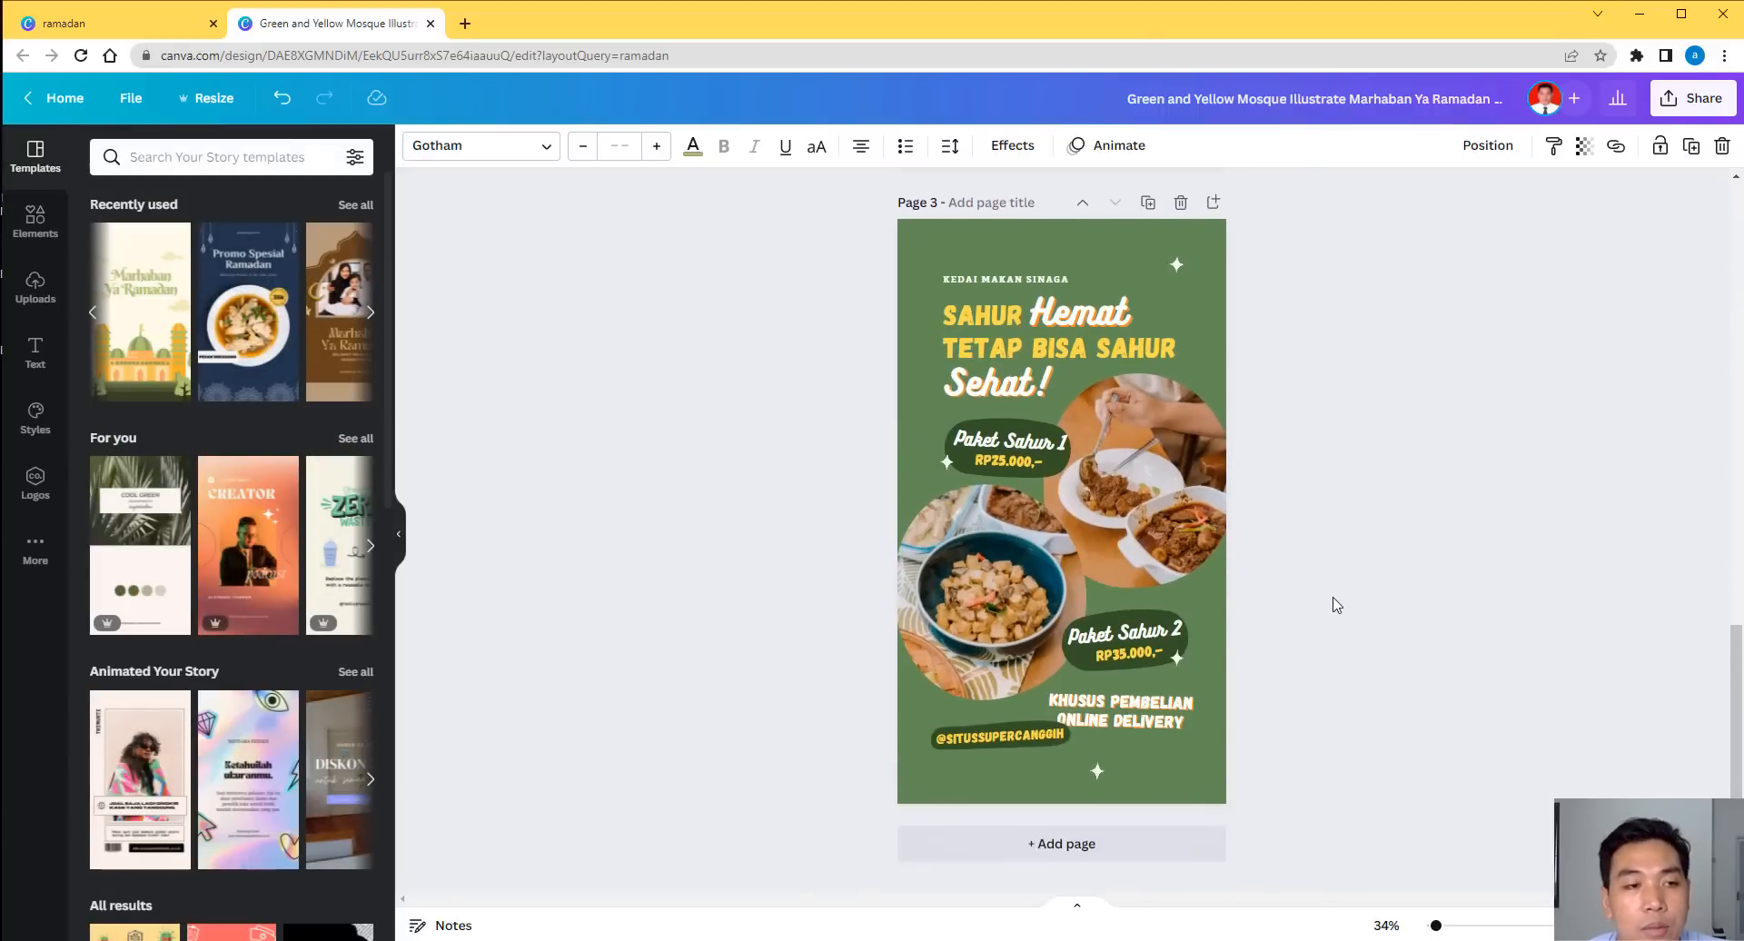
click(371, 314)
click(259, 314)
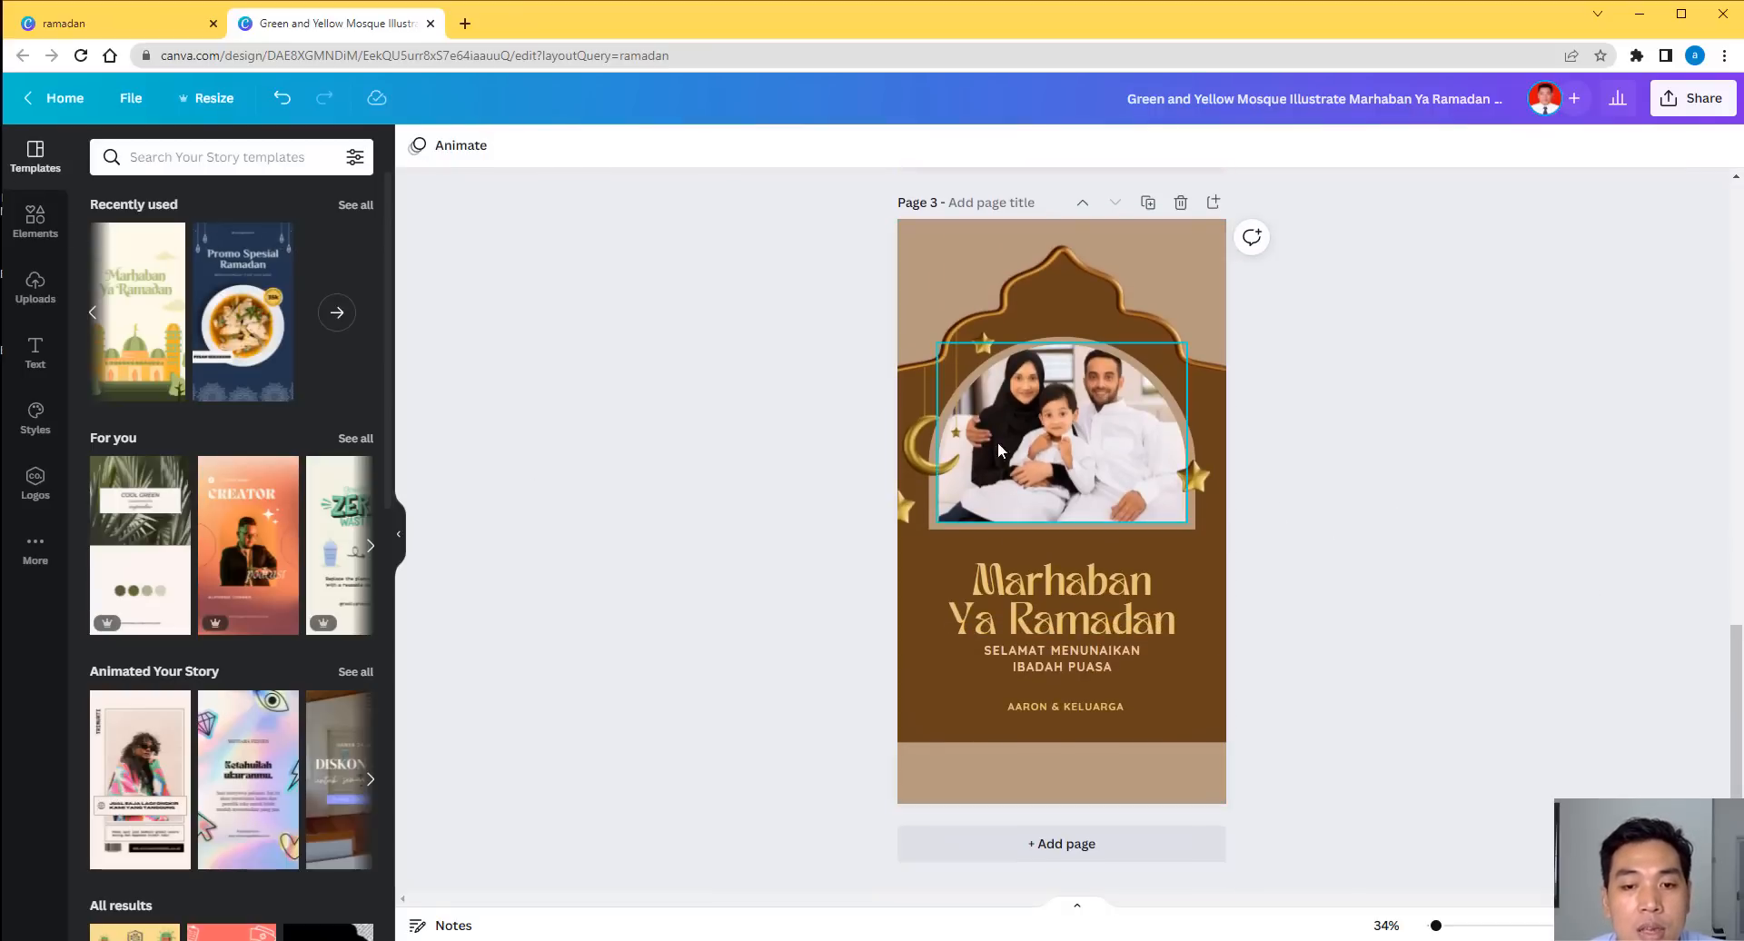
Replace the family photo in page 3's arched frame with the recently used photo of a family sitting together.
double_click(999, 396)
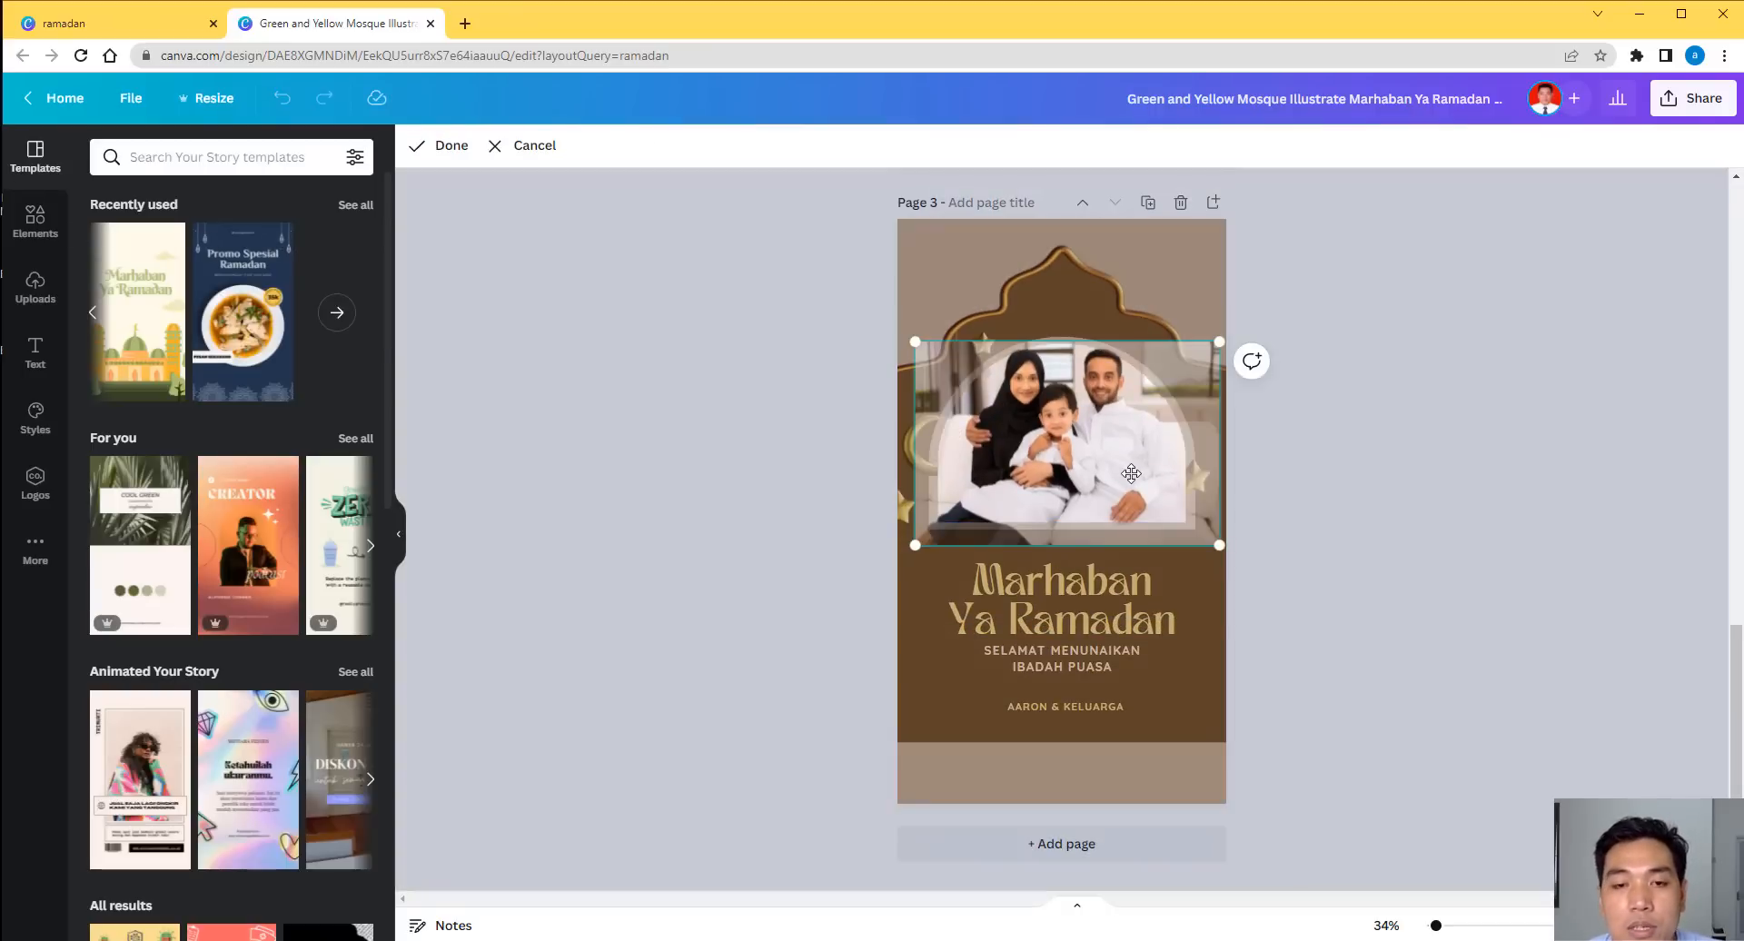
key(Delete)
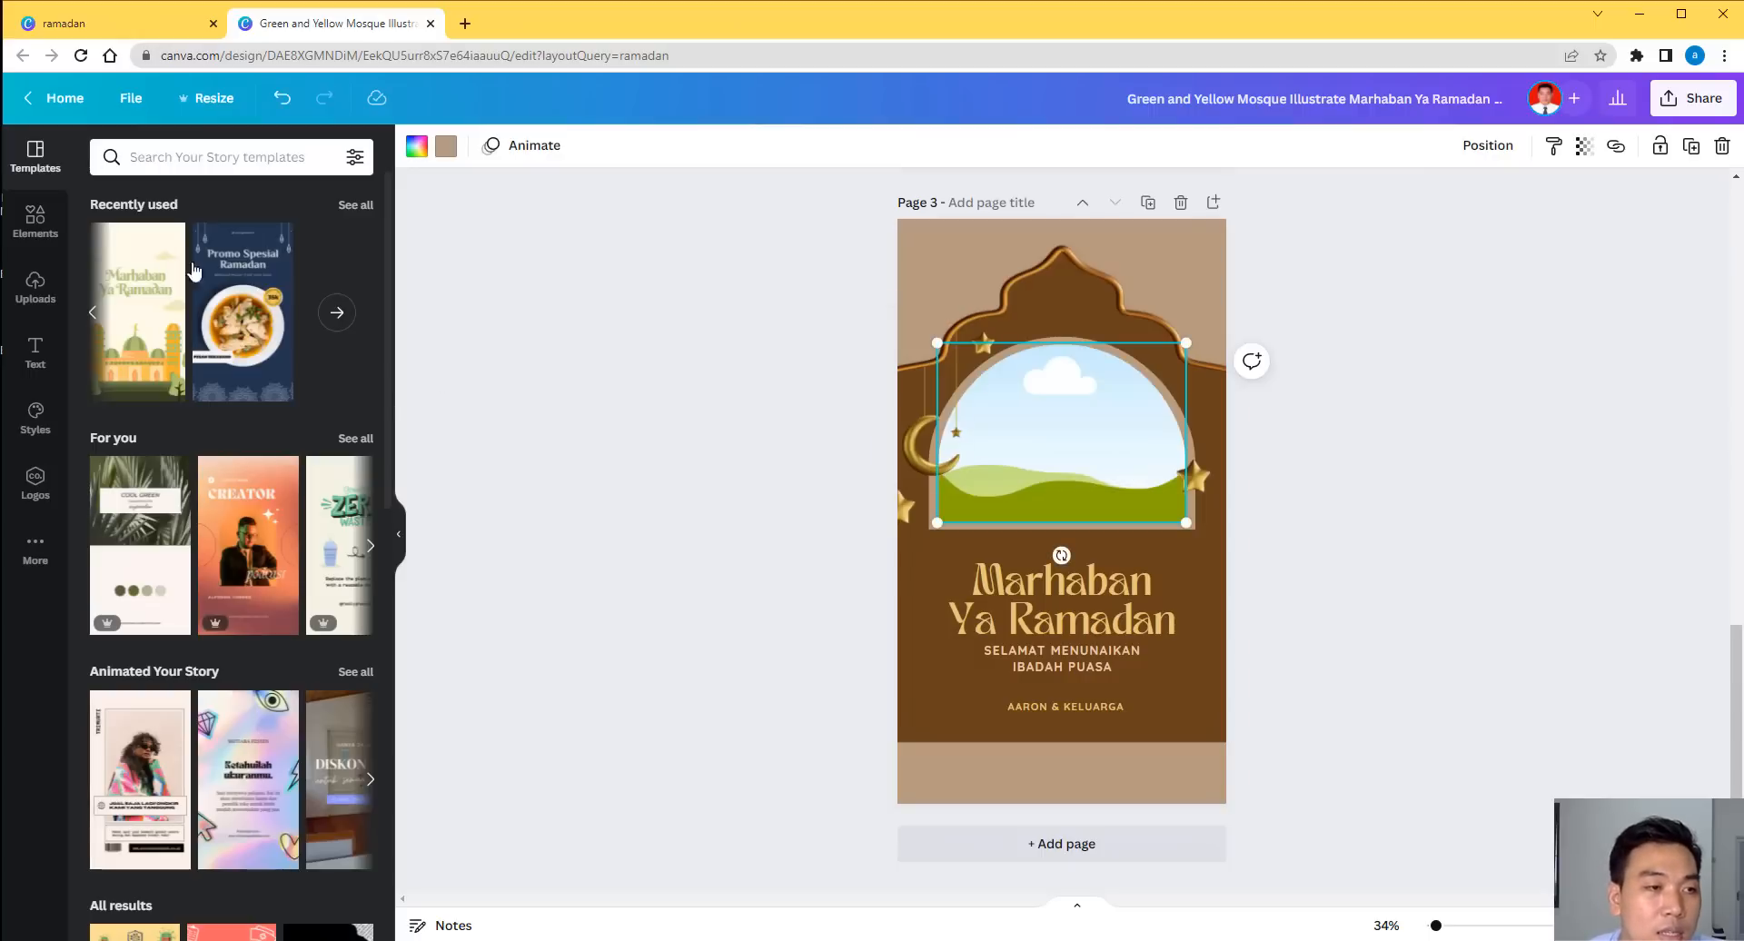
click(51, 234)
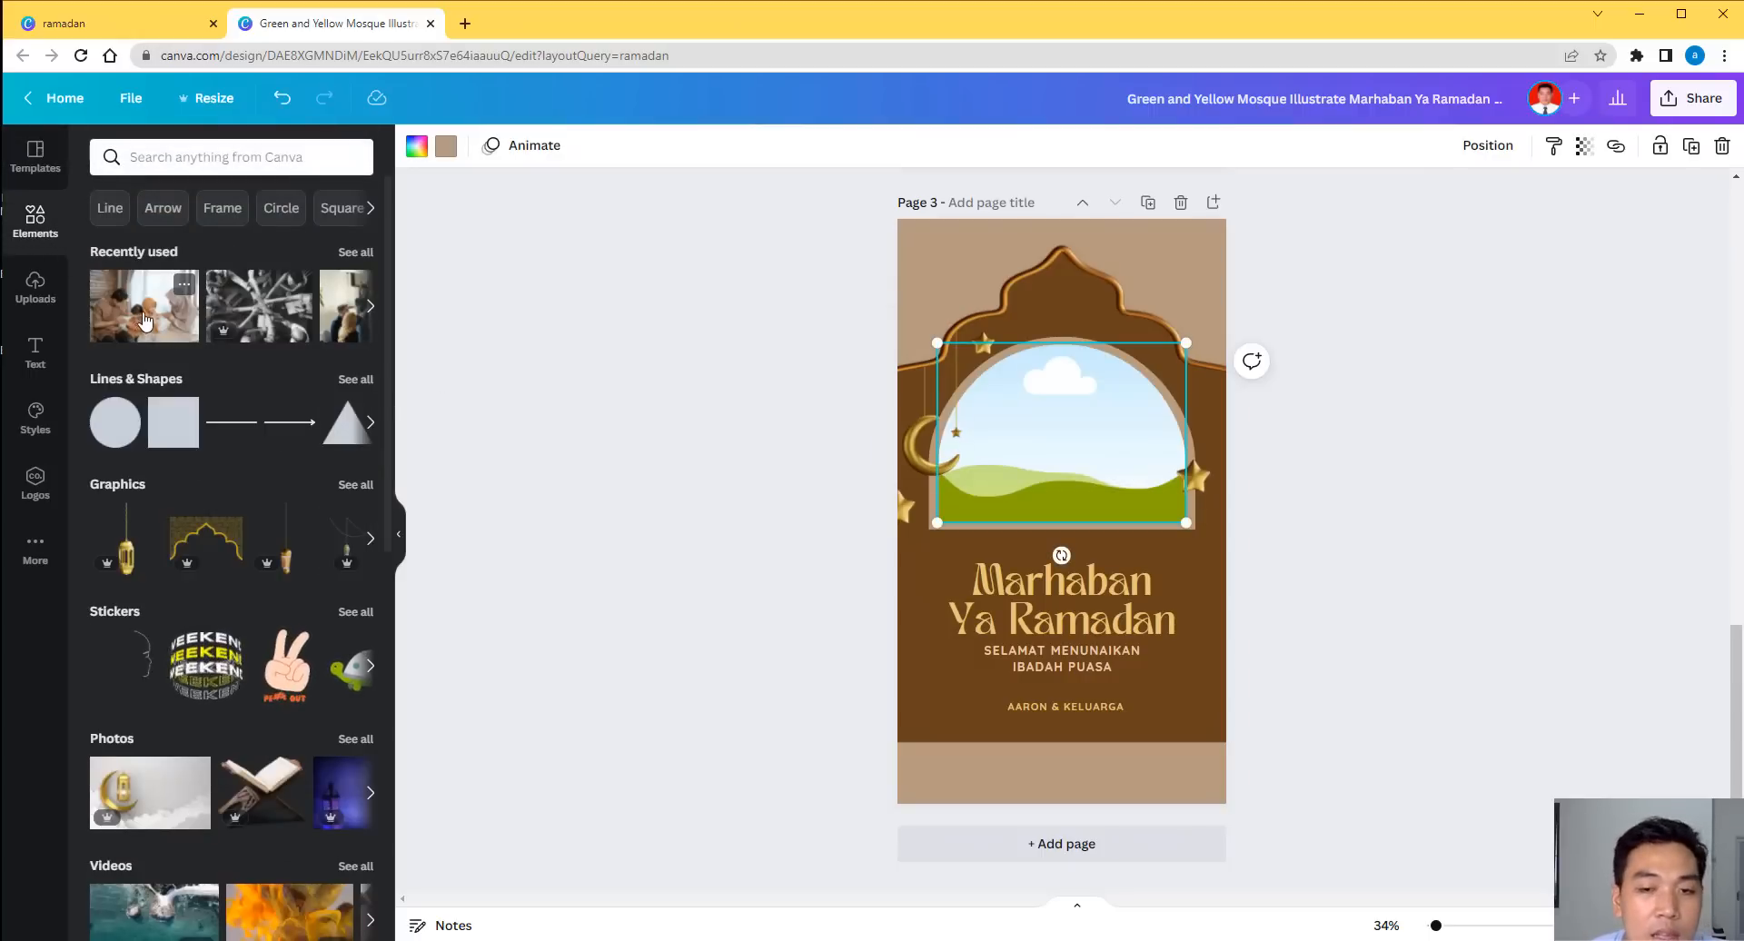
drag(143, 320, 1136, 433)
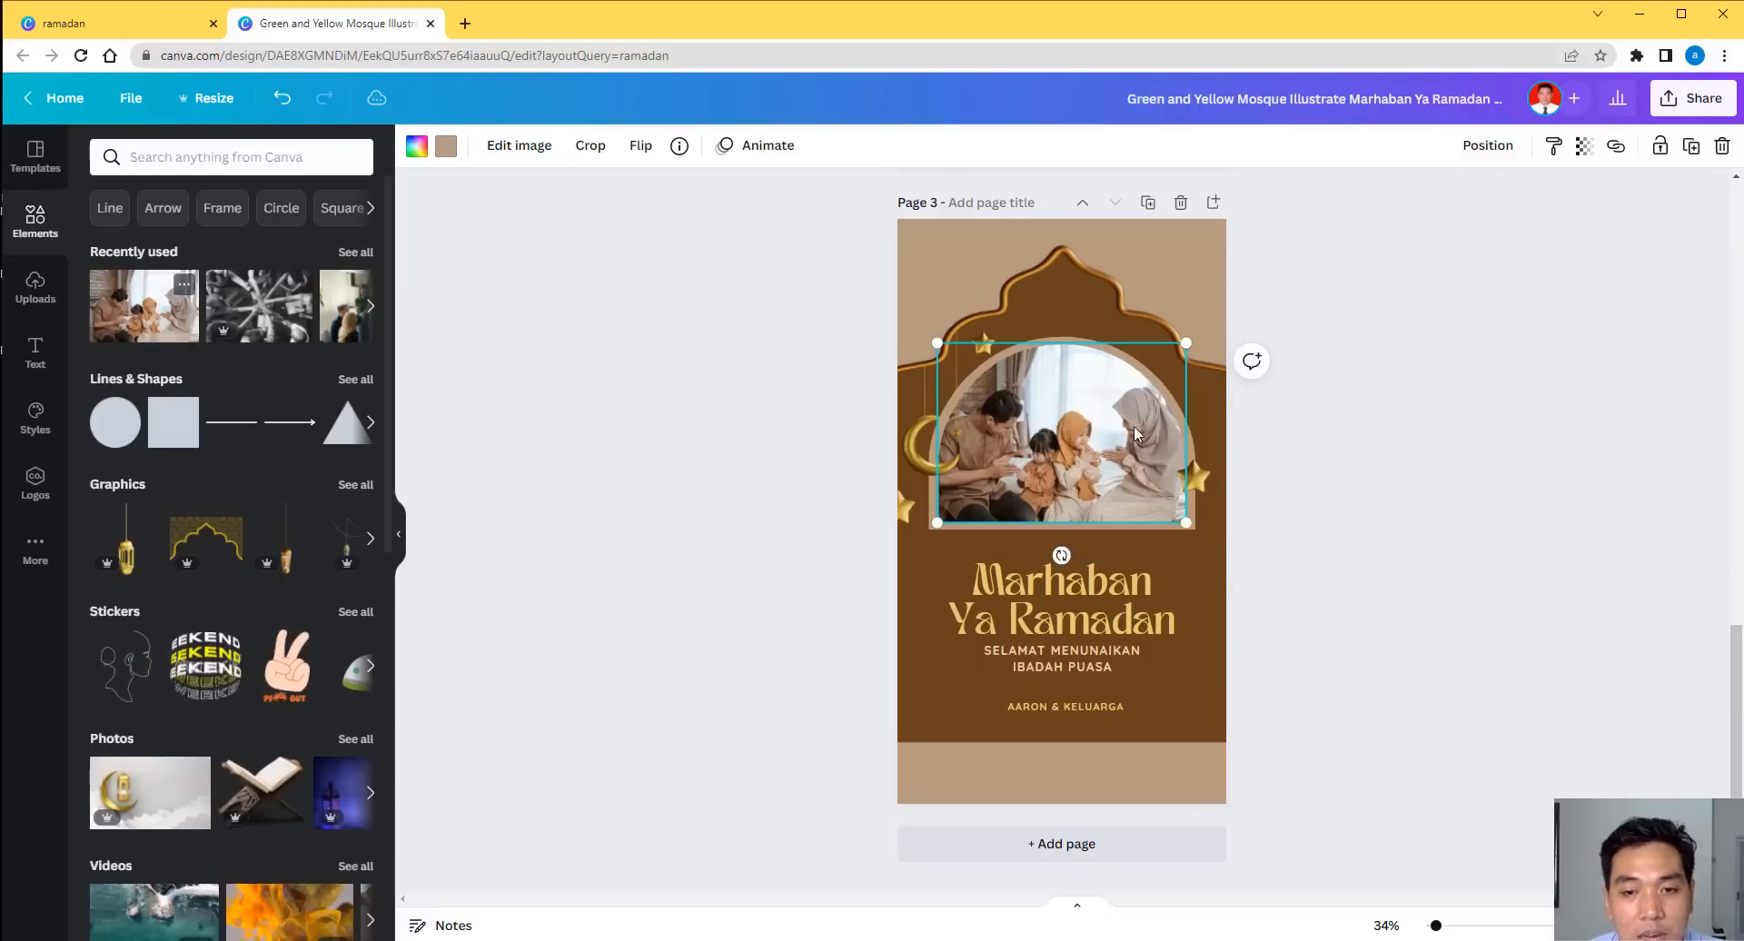
click(1313, 500)
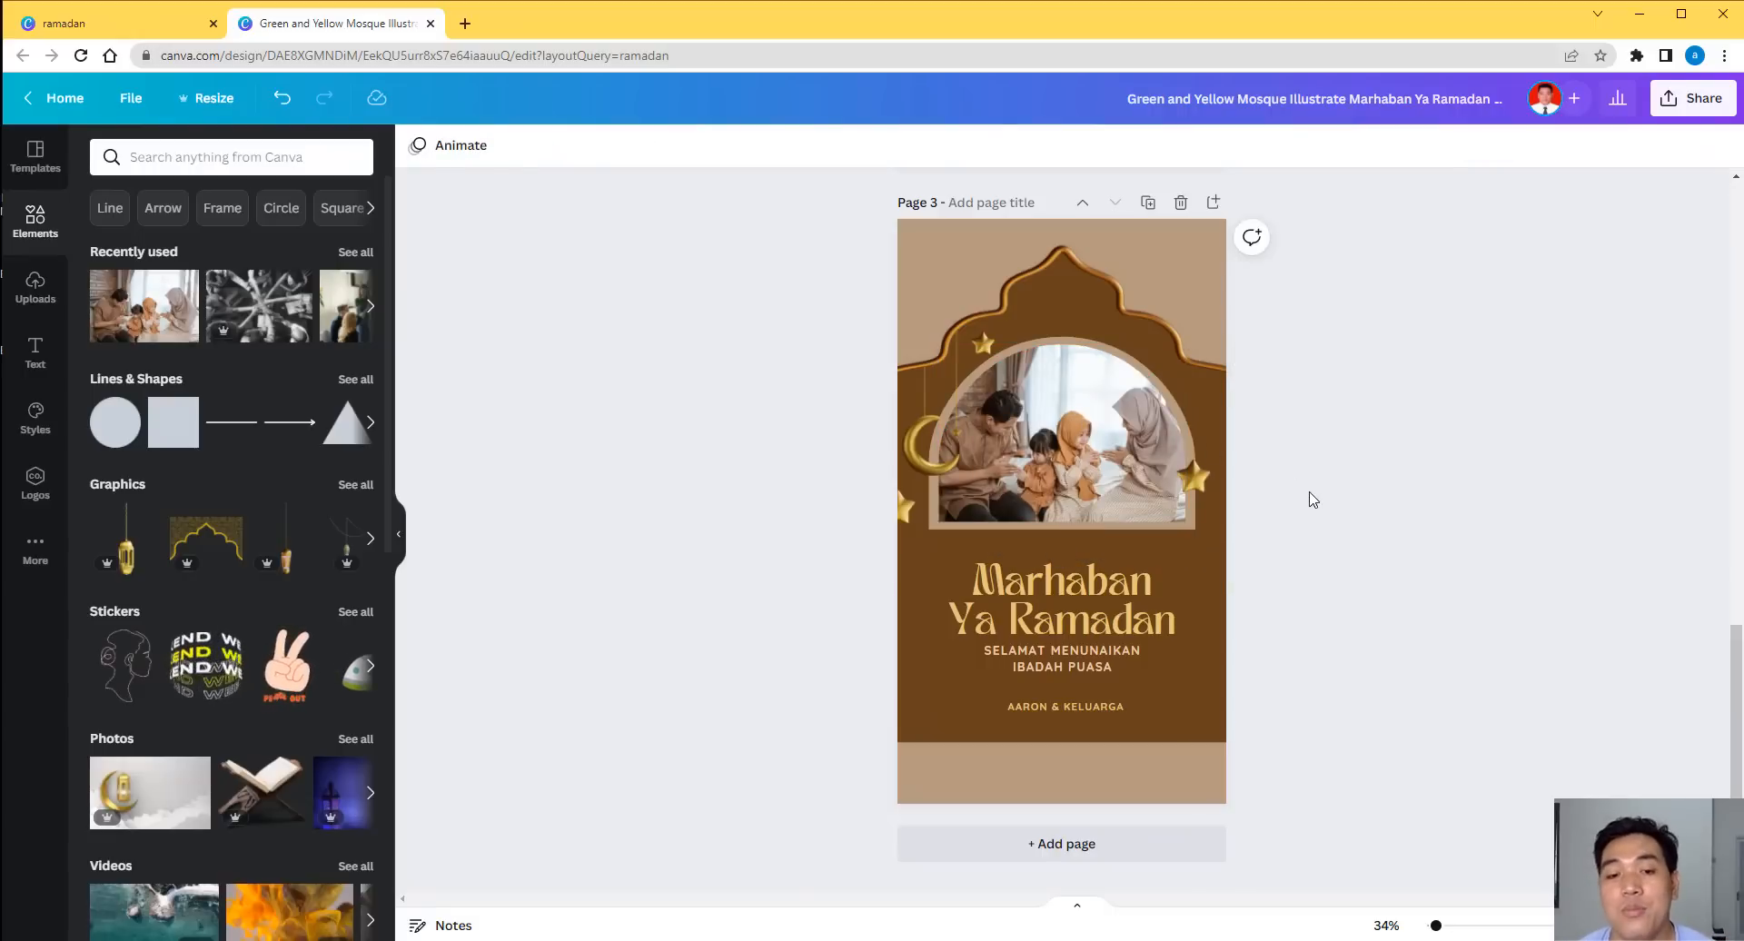
Replace the sender's first name in page 3's "& KELUARGA" line with a new first name.
click(1034, 707)
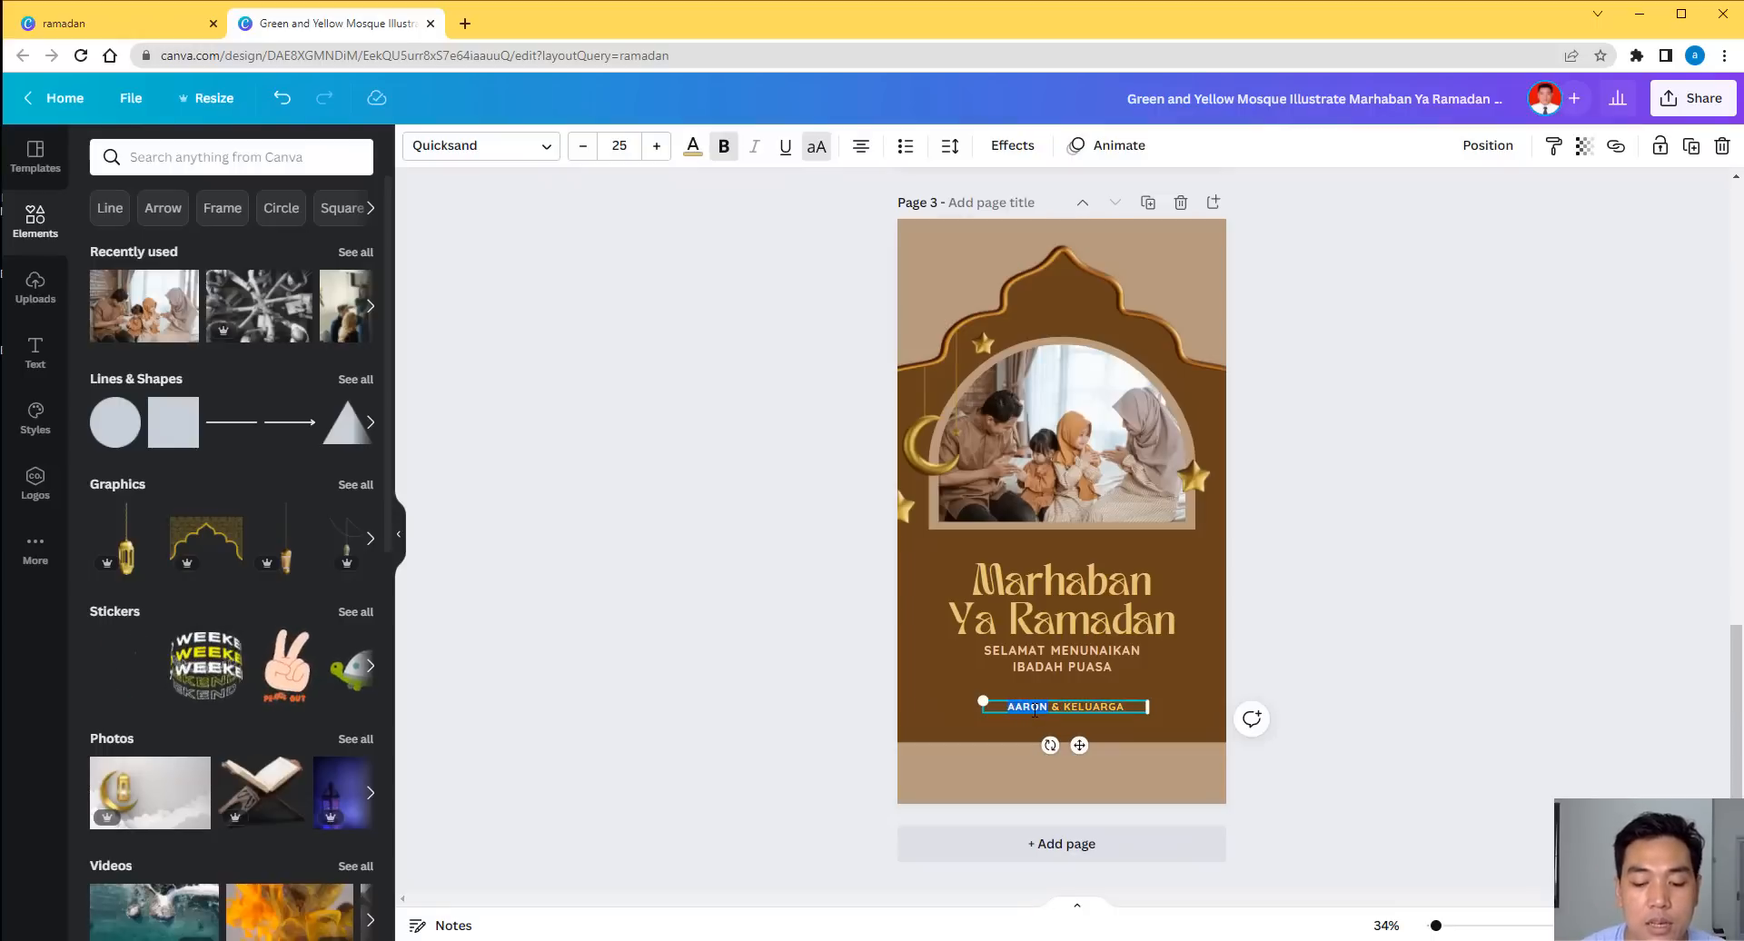
text(ANTON)
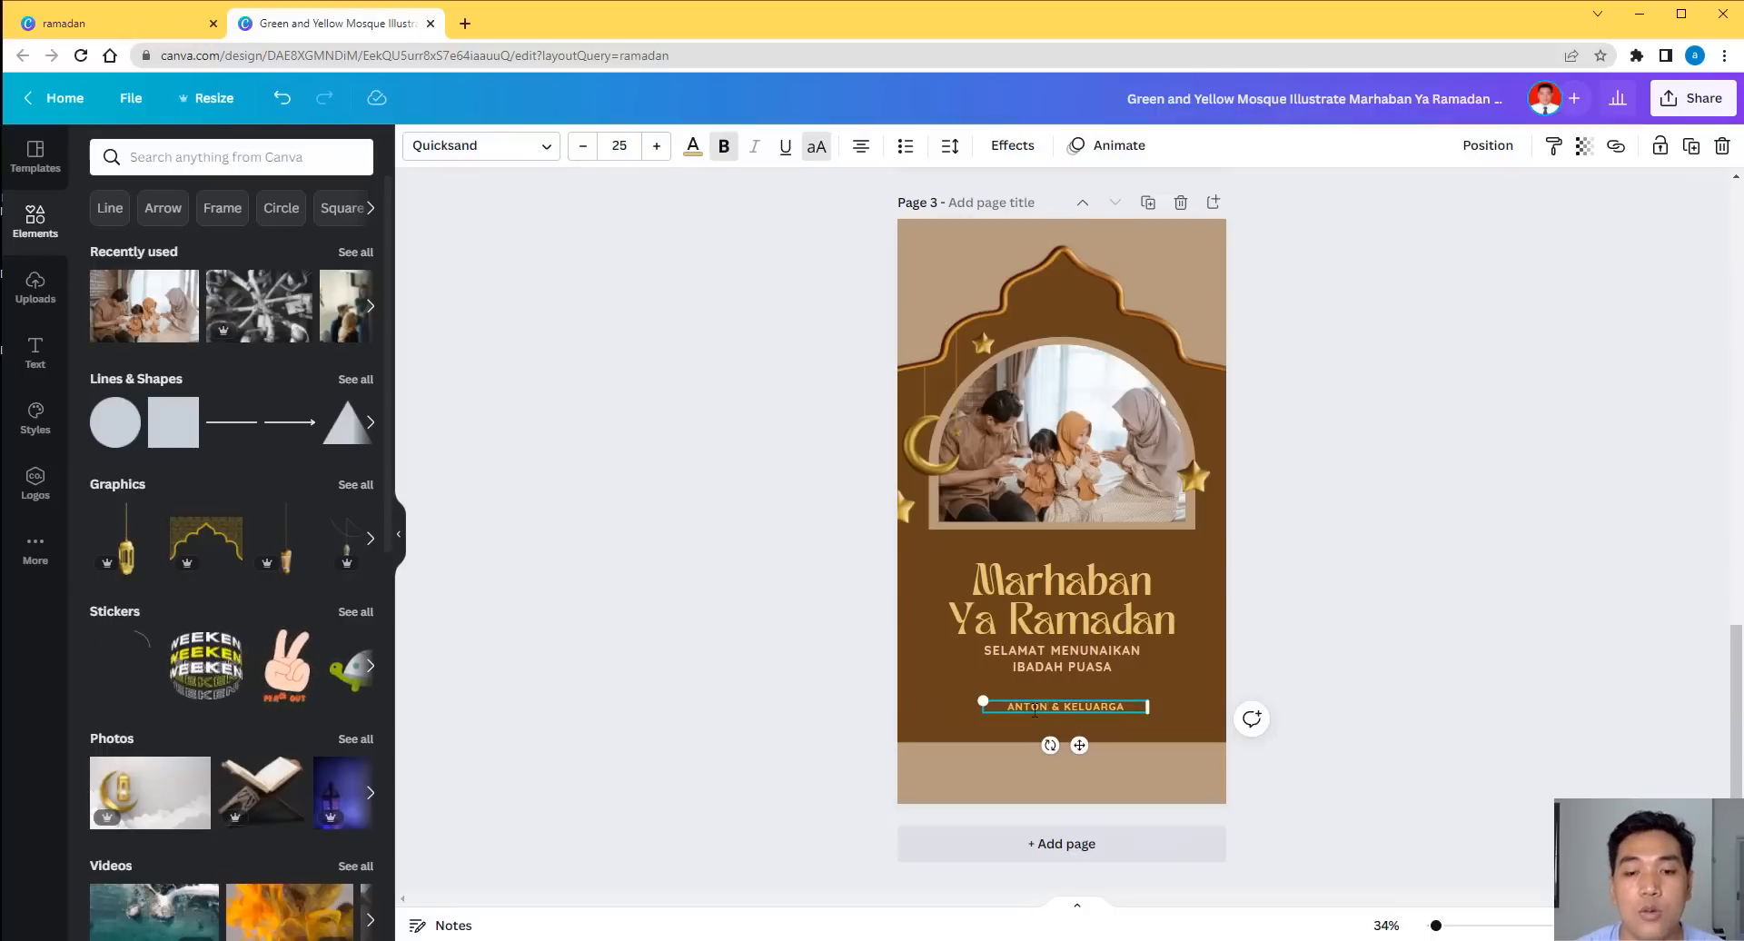
click(1291, 619)
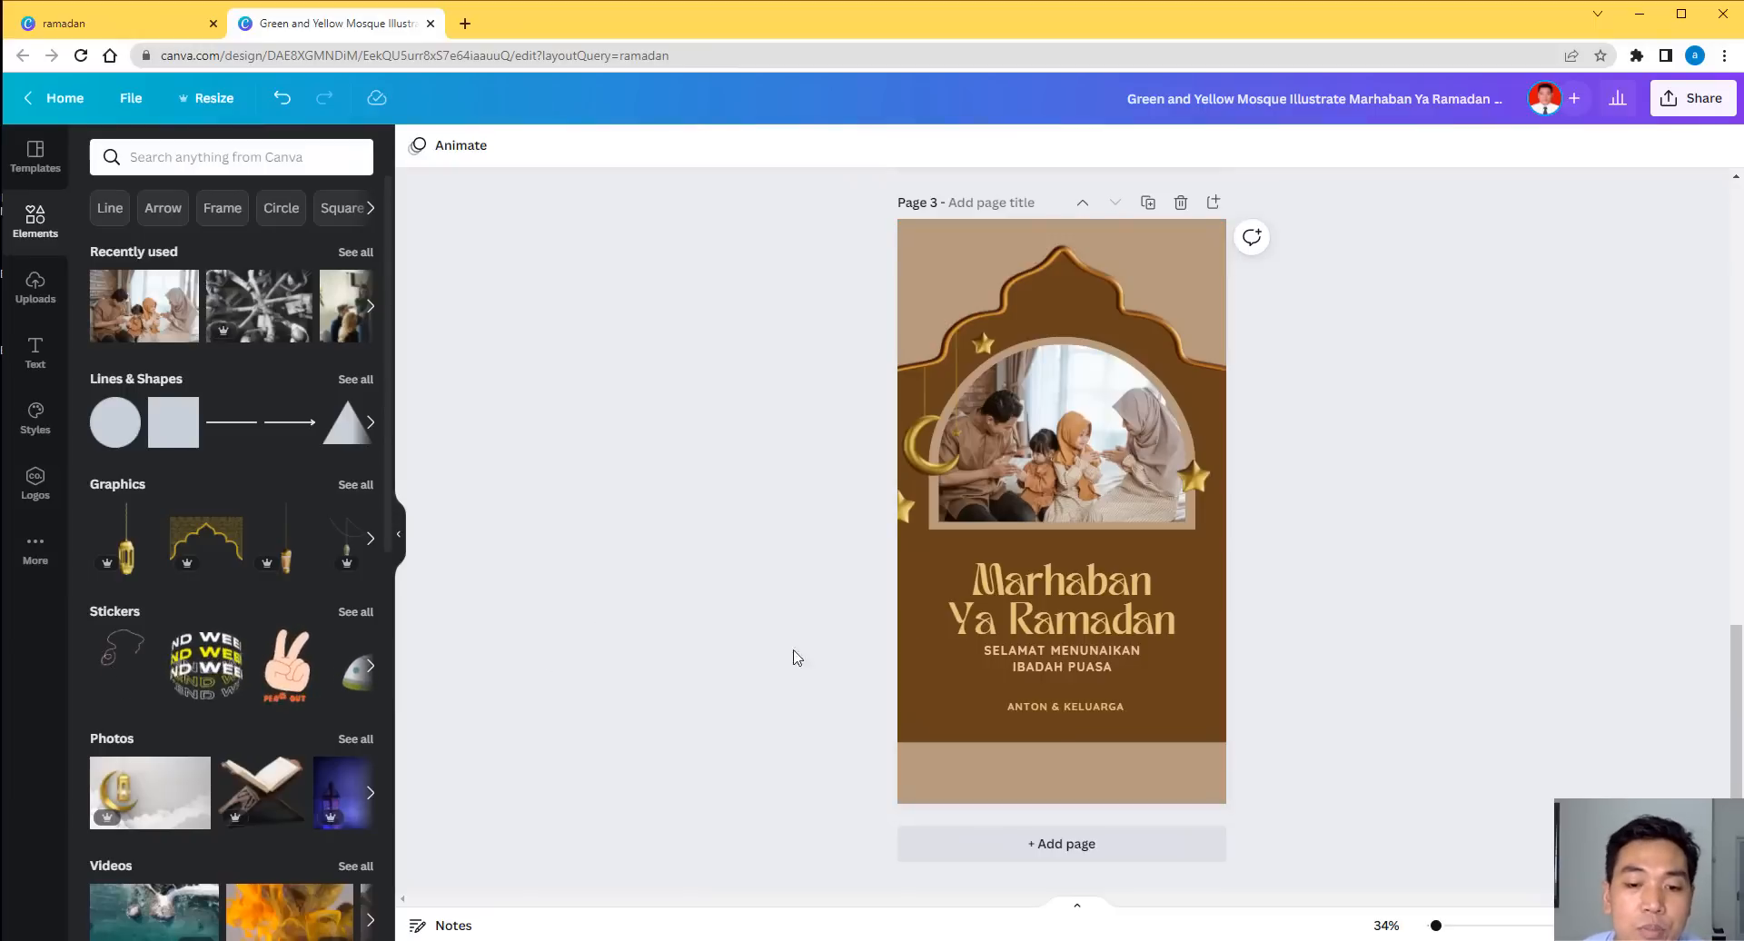
Review the finished pages and add a blank fourth page after page 3.
scroll(1374, 579, up, 3)
scroll(1371, 577, up, 9)
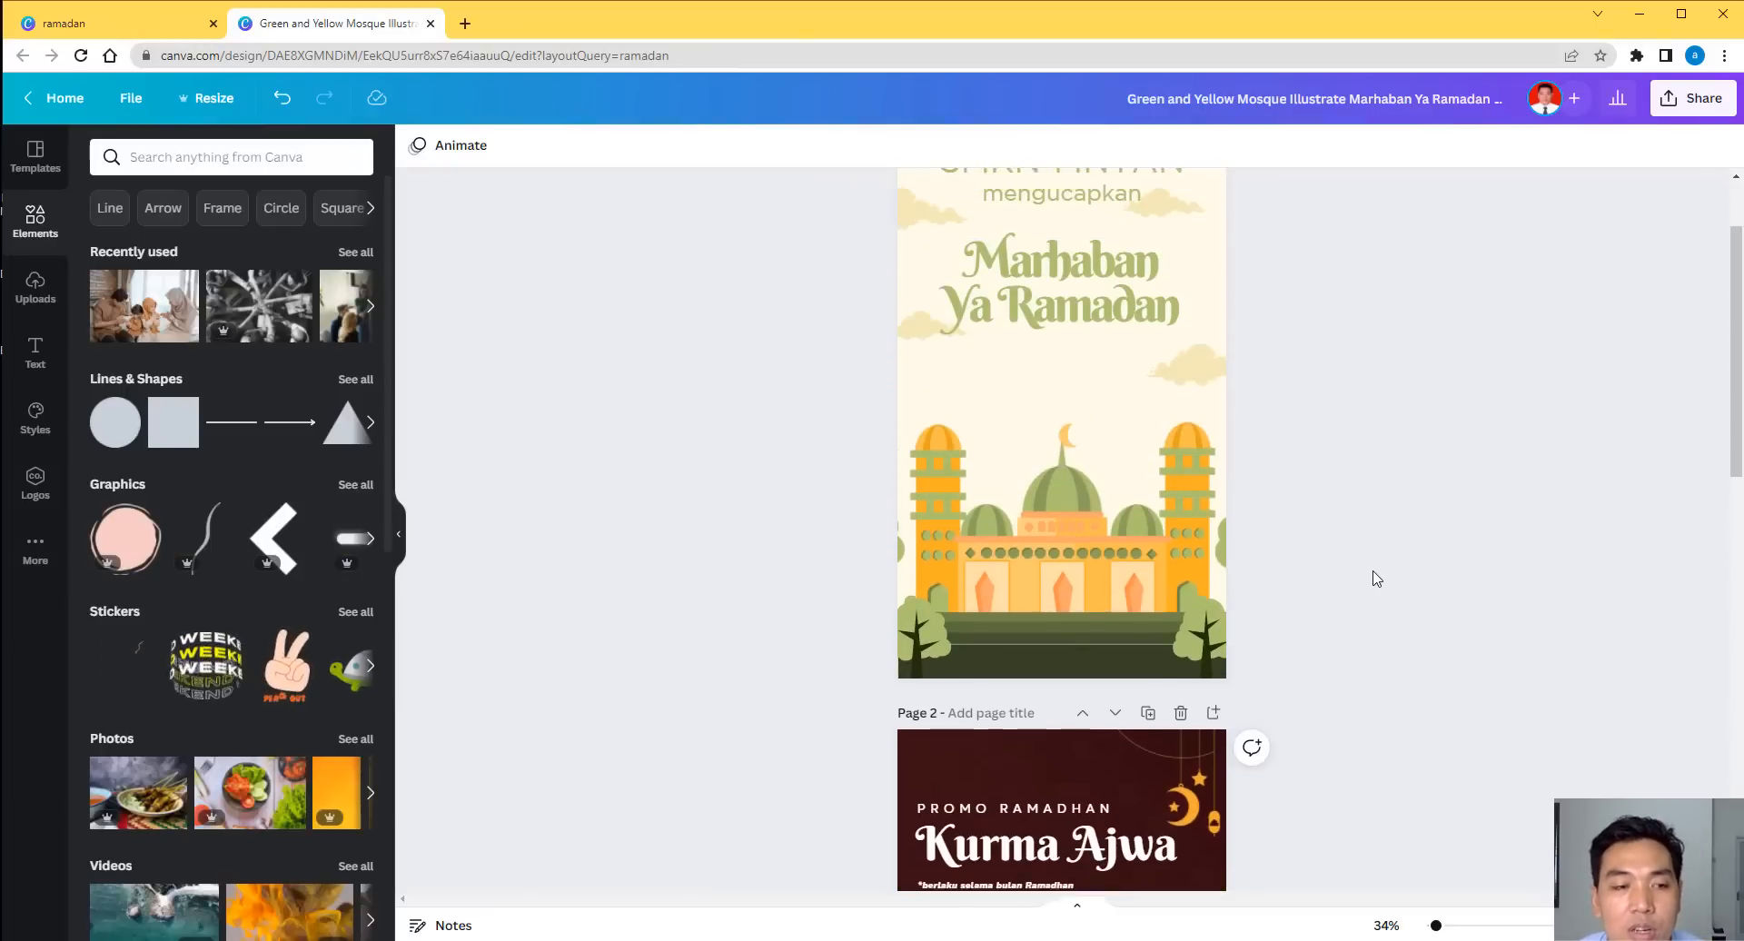
scroll(1373, 591, down, 12)
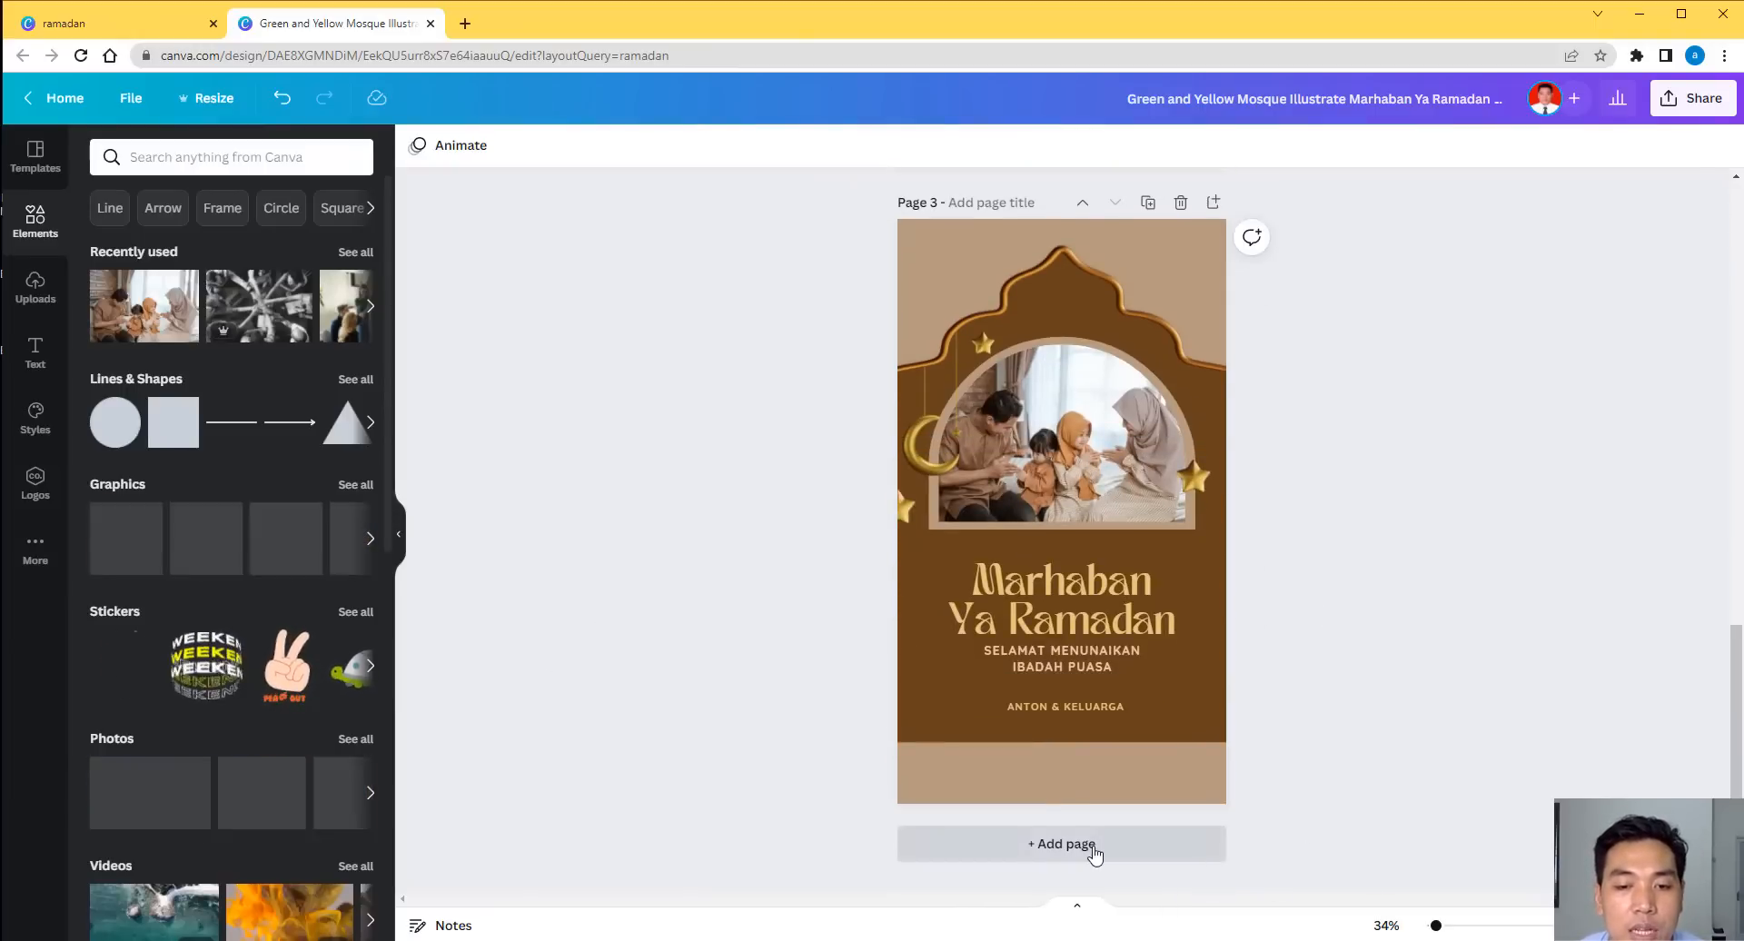
click(1089, 844)
click(1299, 473)
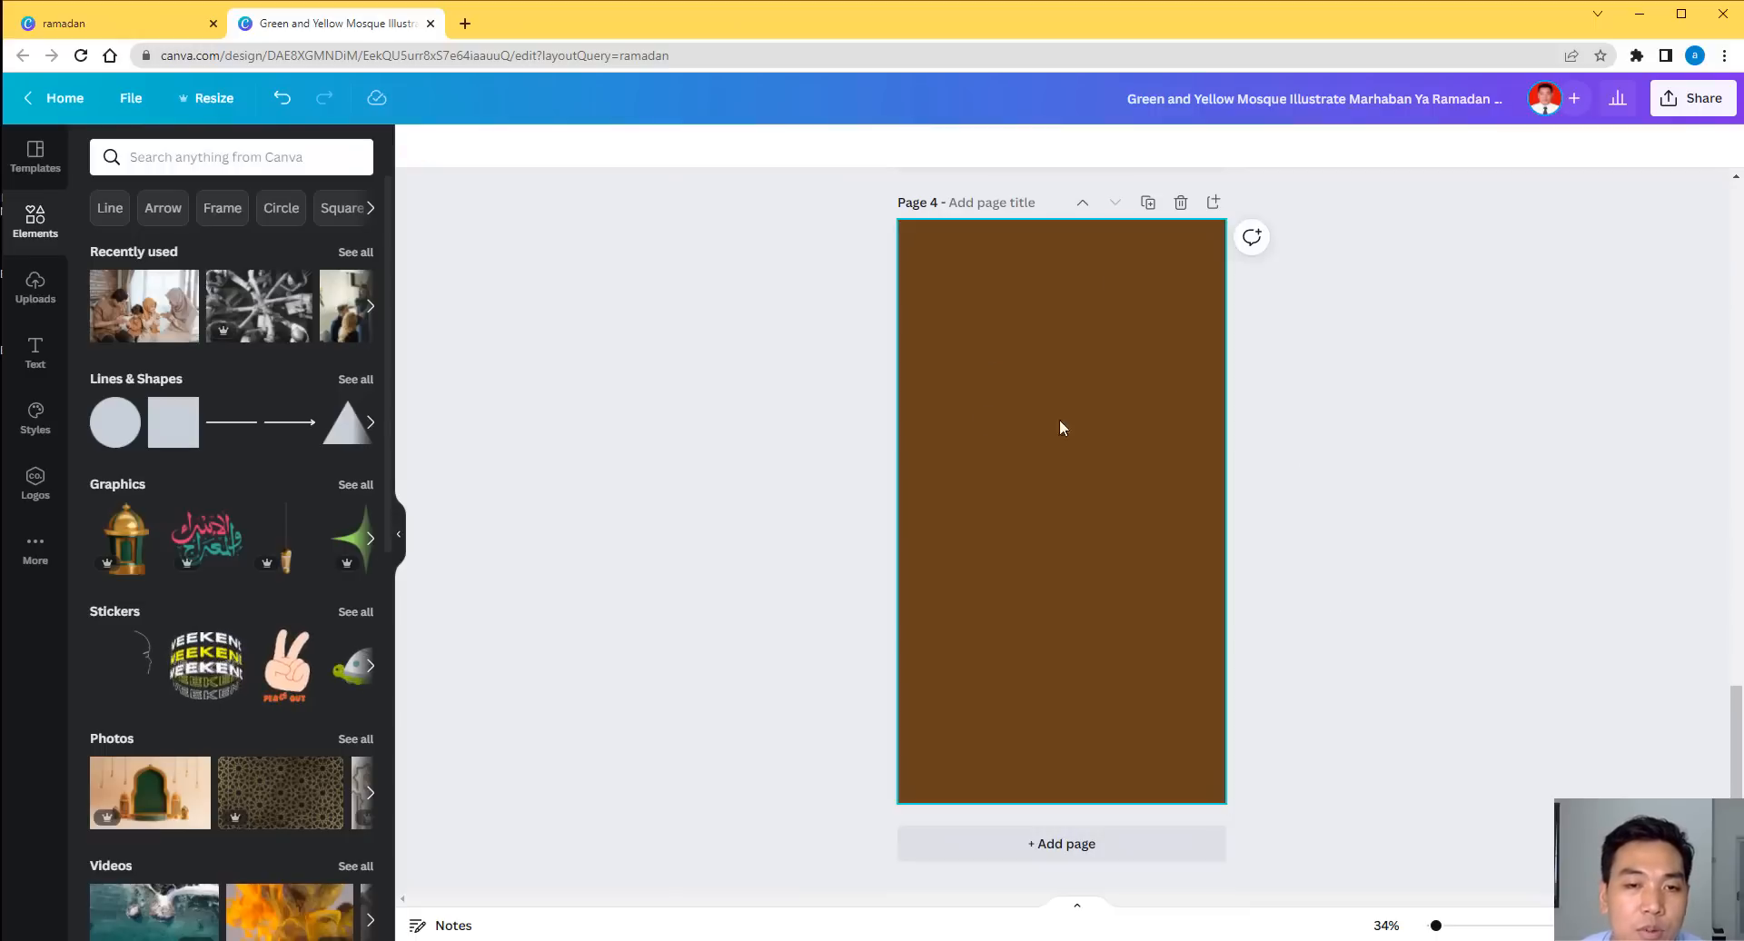
Search the elements for "ramadhan" and place the yellow crescent moon with navy mosque graphic on page 4.
click(36, 308)
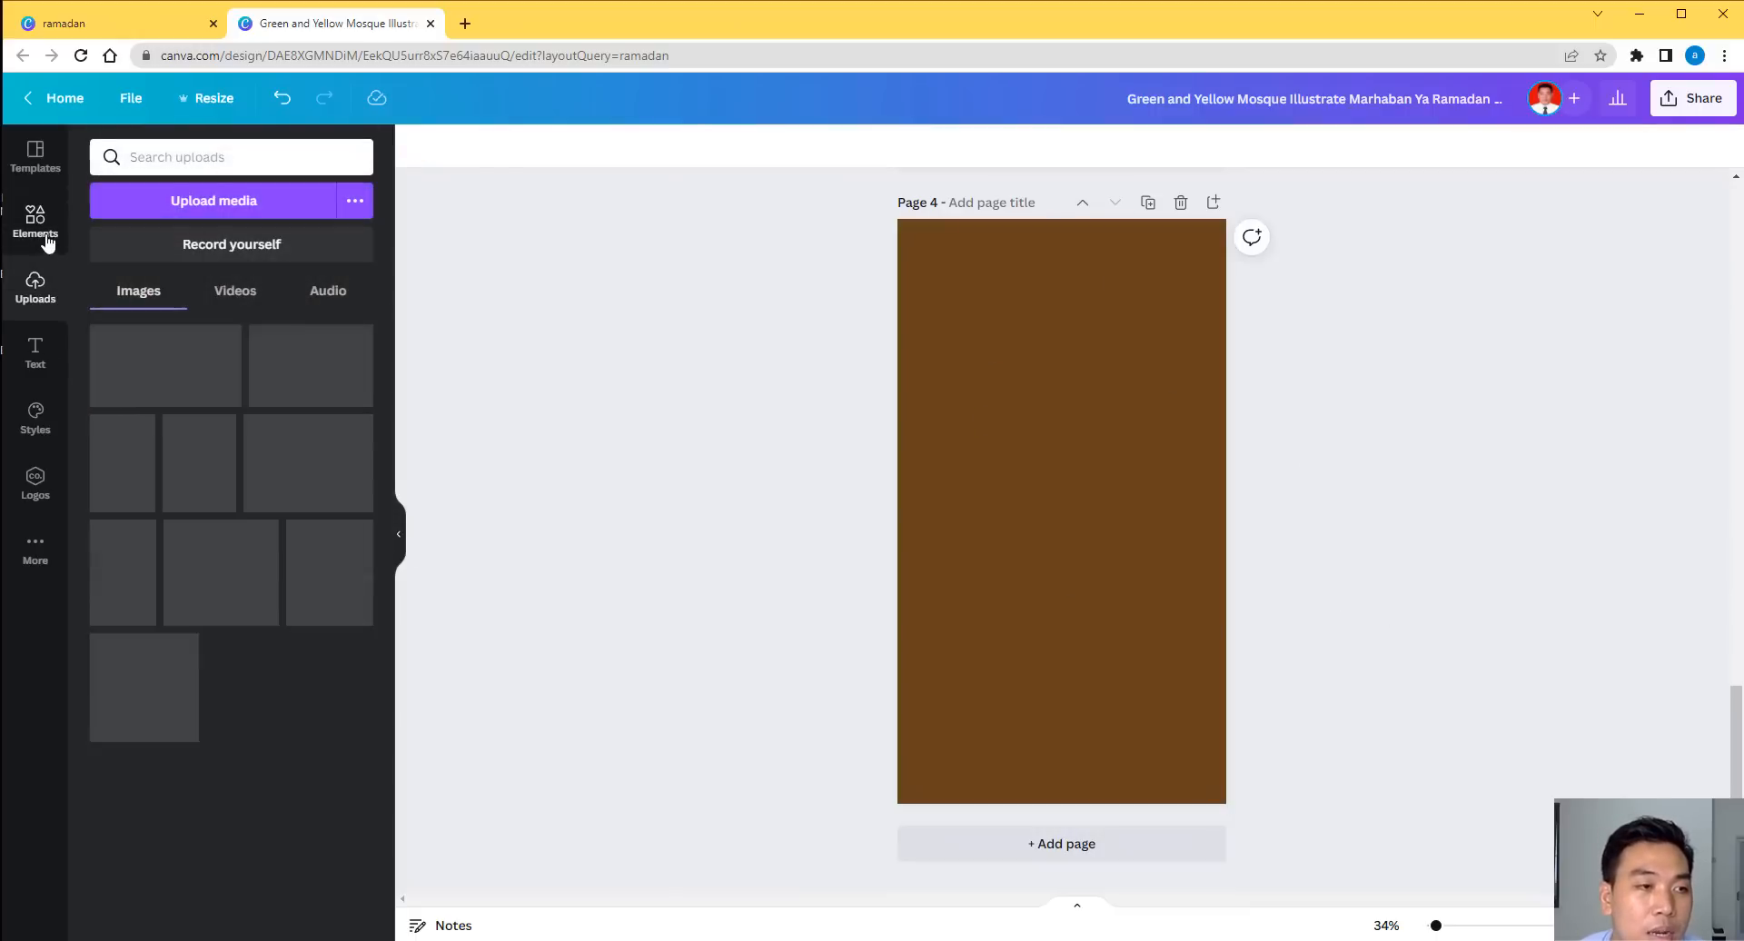
click(37, 223)
scroll(260, 603, down, 5)
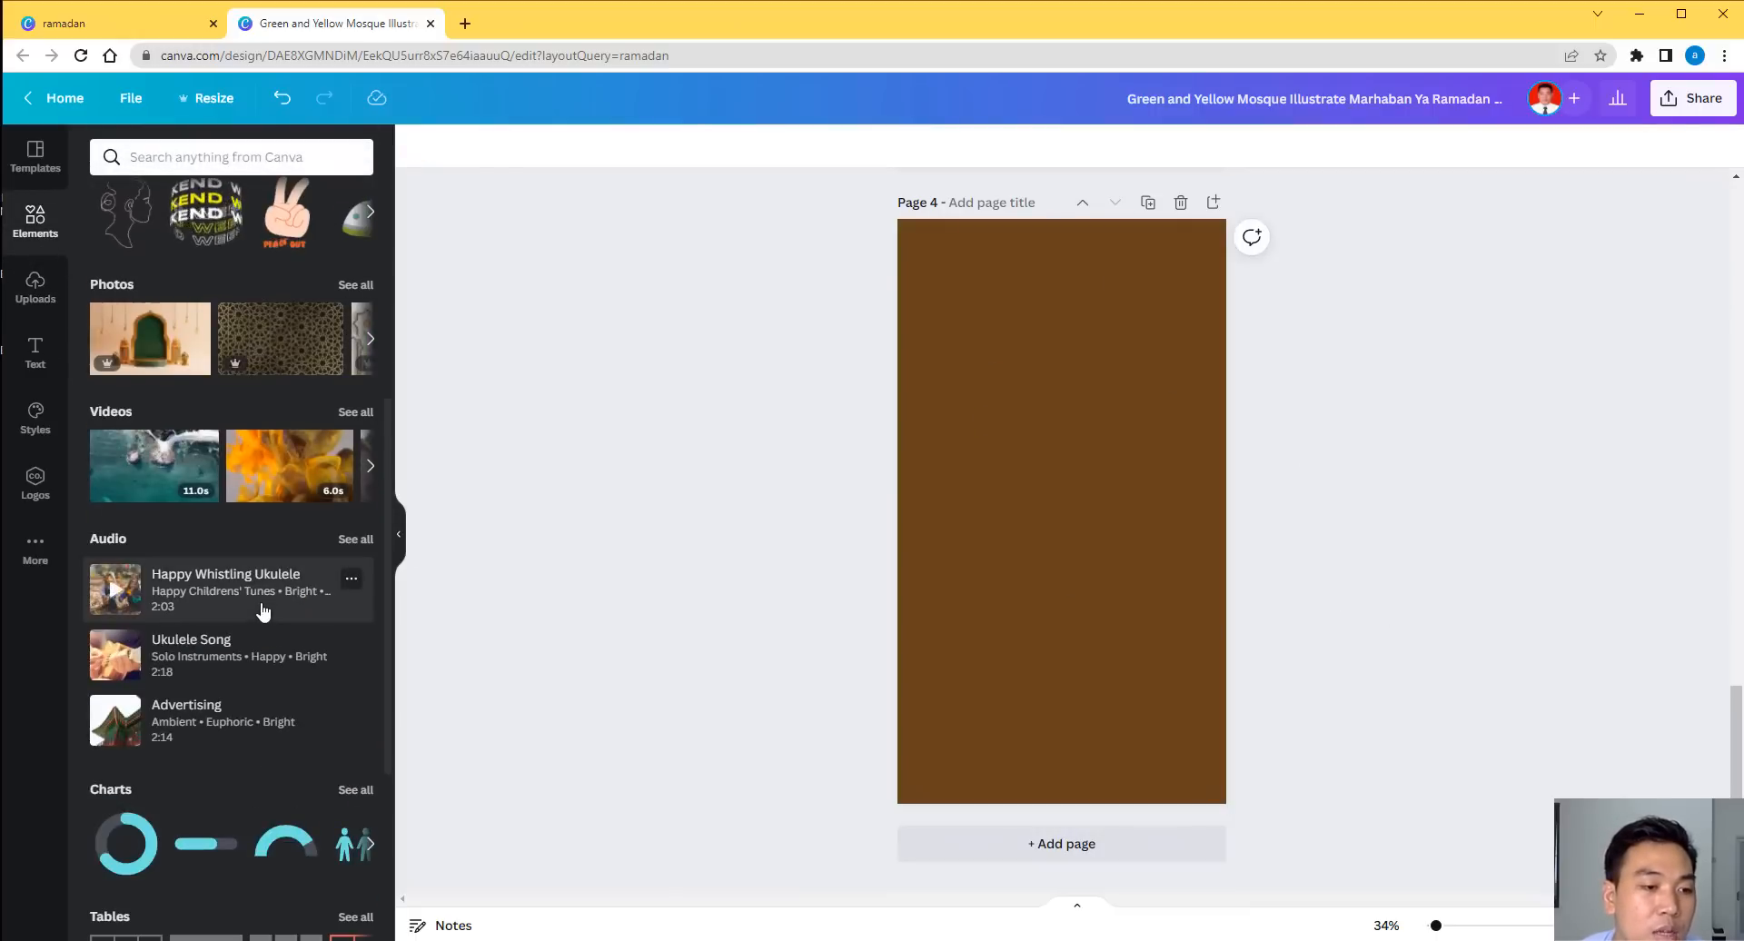
scroll(299, 583, up, 5)
click(181, 165)
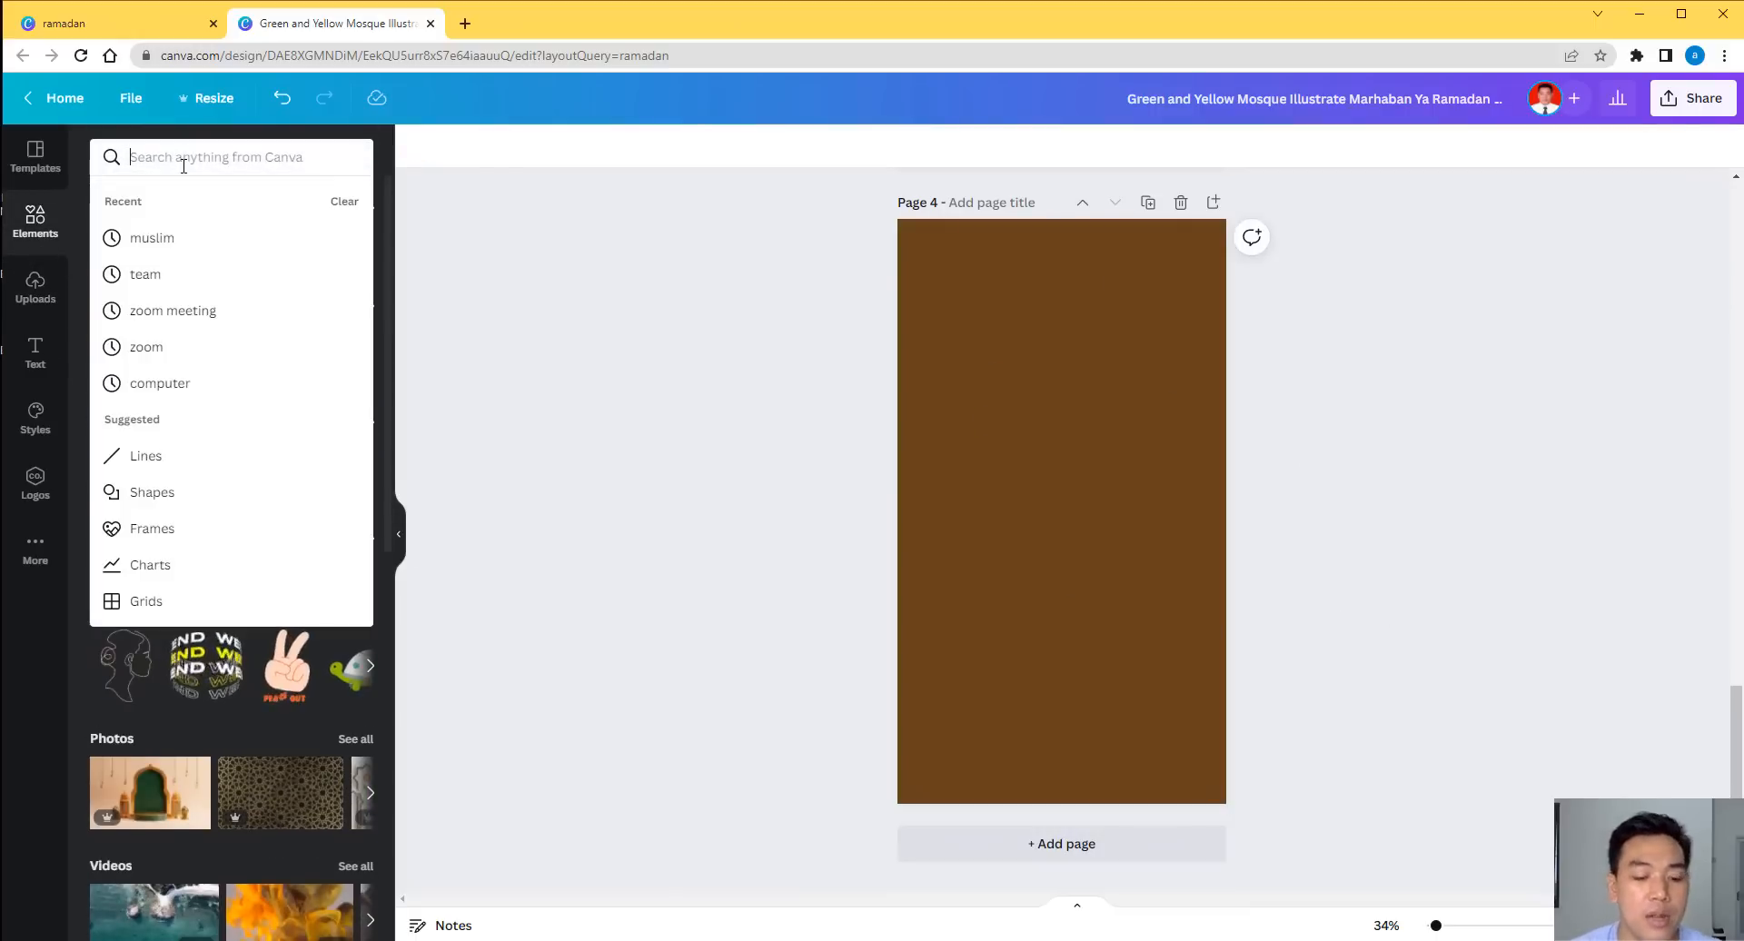
text(ramadhan)
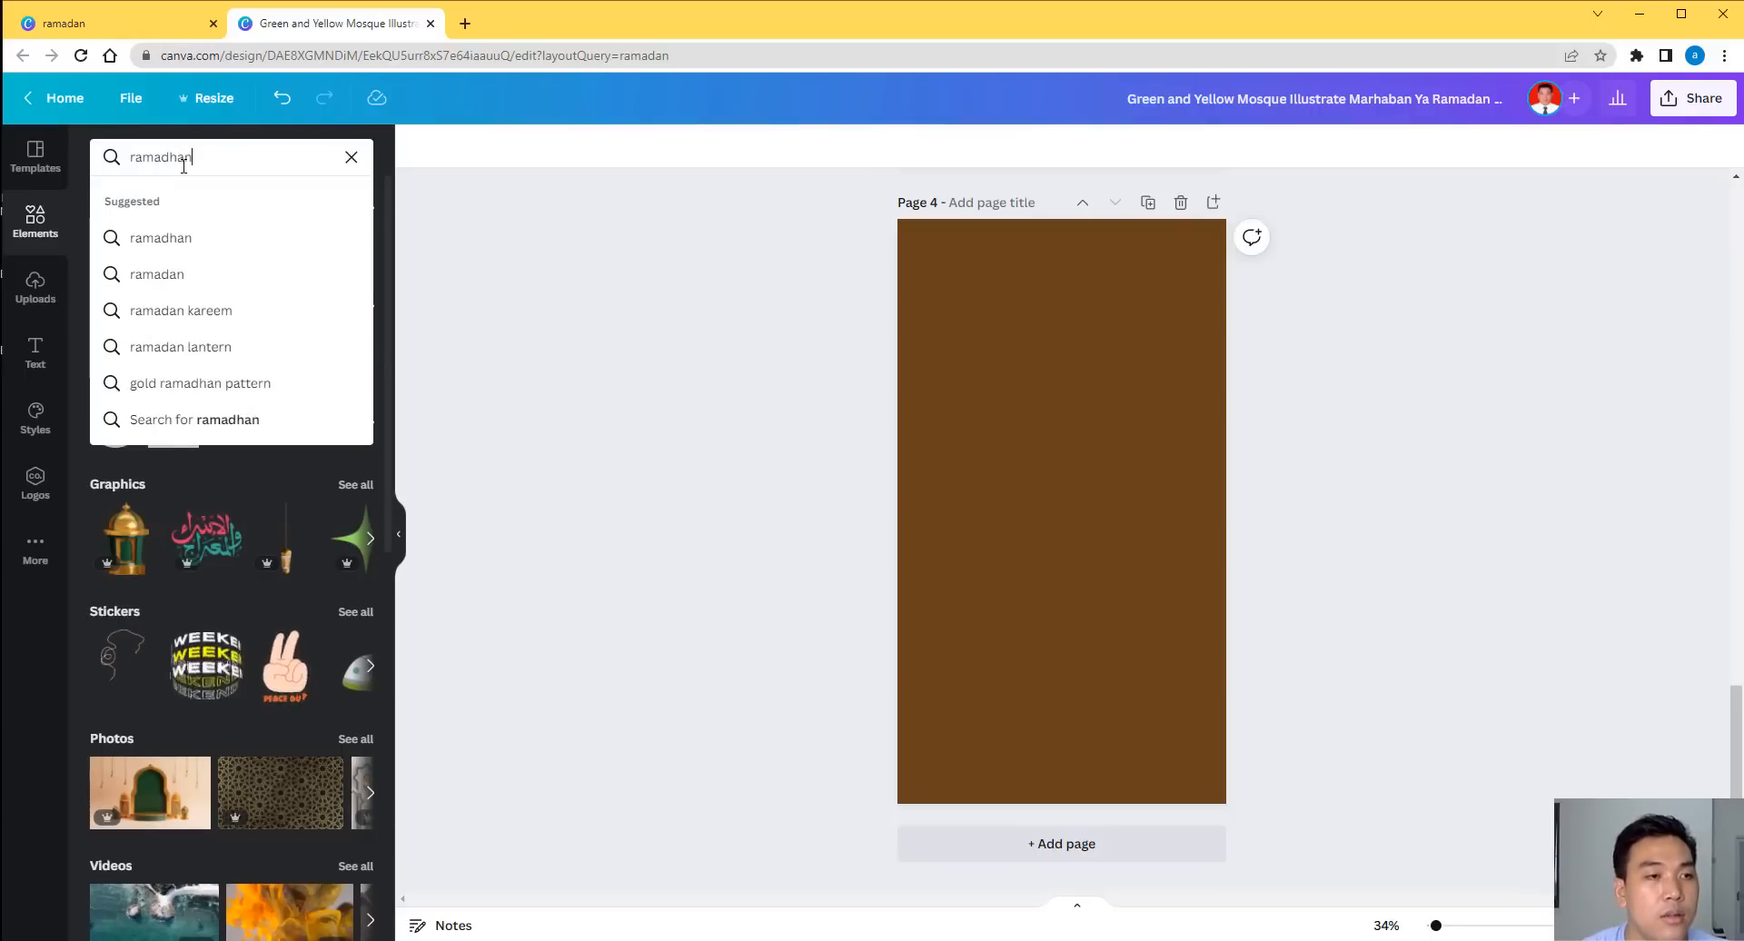
key(Return)
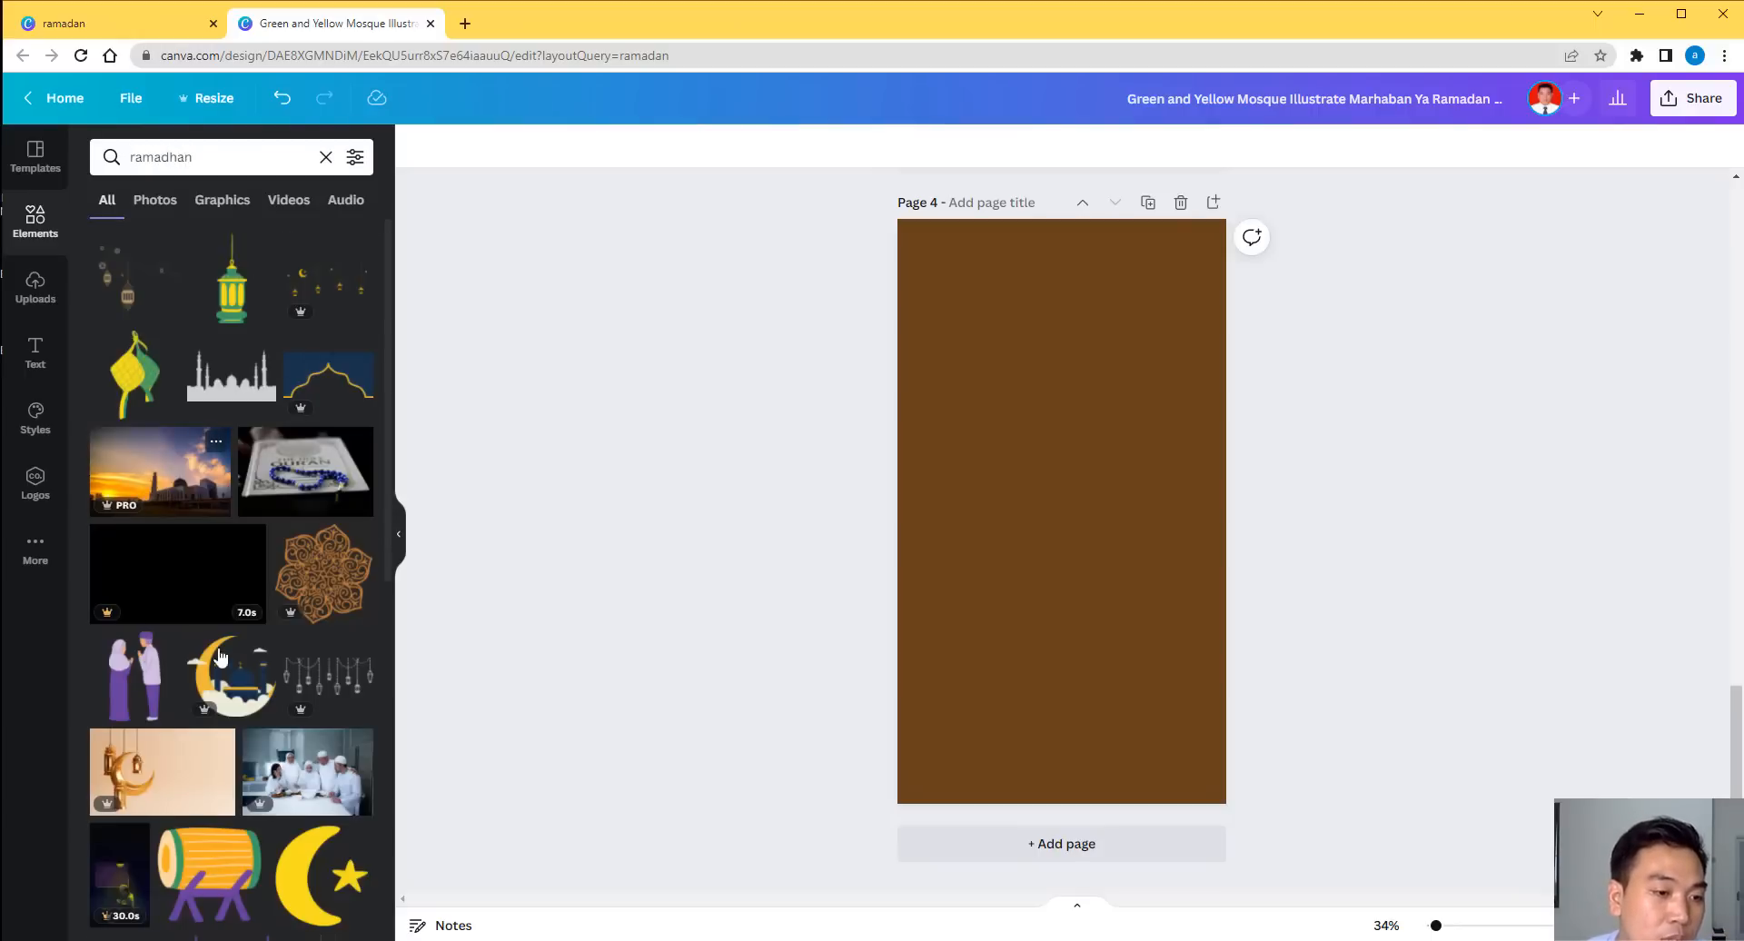
drag(227, 683, 975, 509)
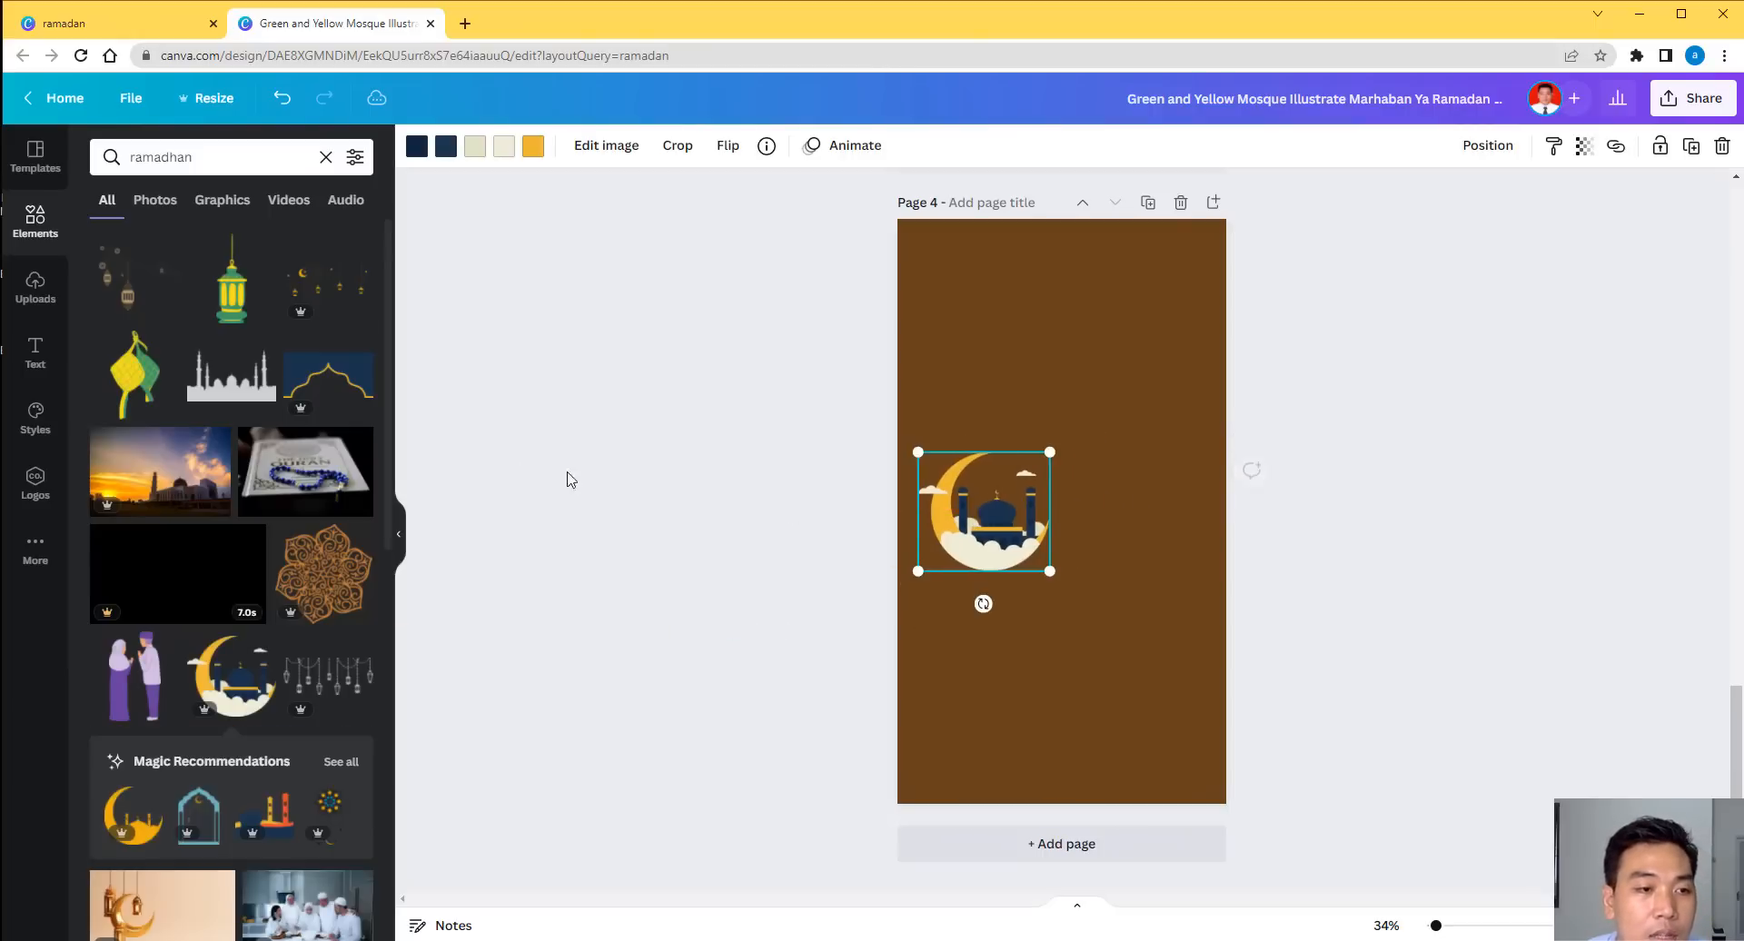
Add the navy arch graphic with gold outline across page 4's full upper width and centre the crescent mosque graphic horizontally.
click(328, 376)
drag(1110, 493, 1011, 234)
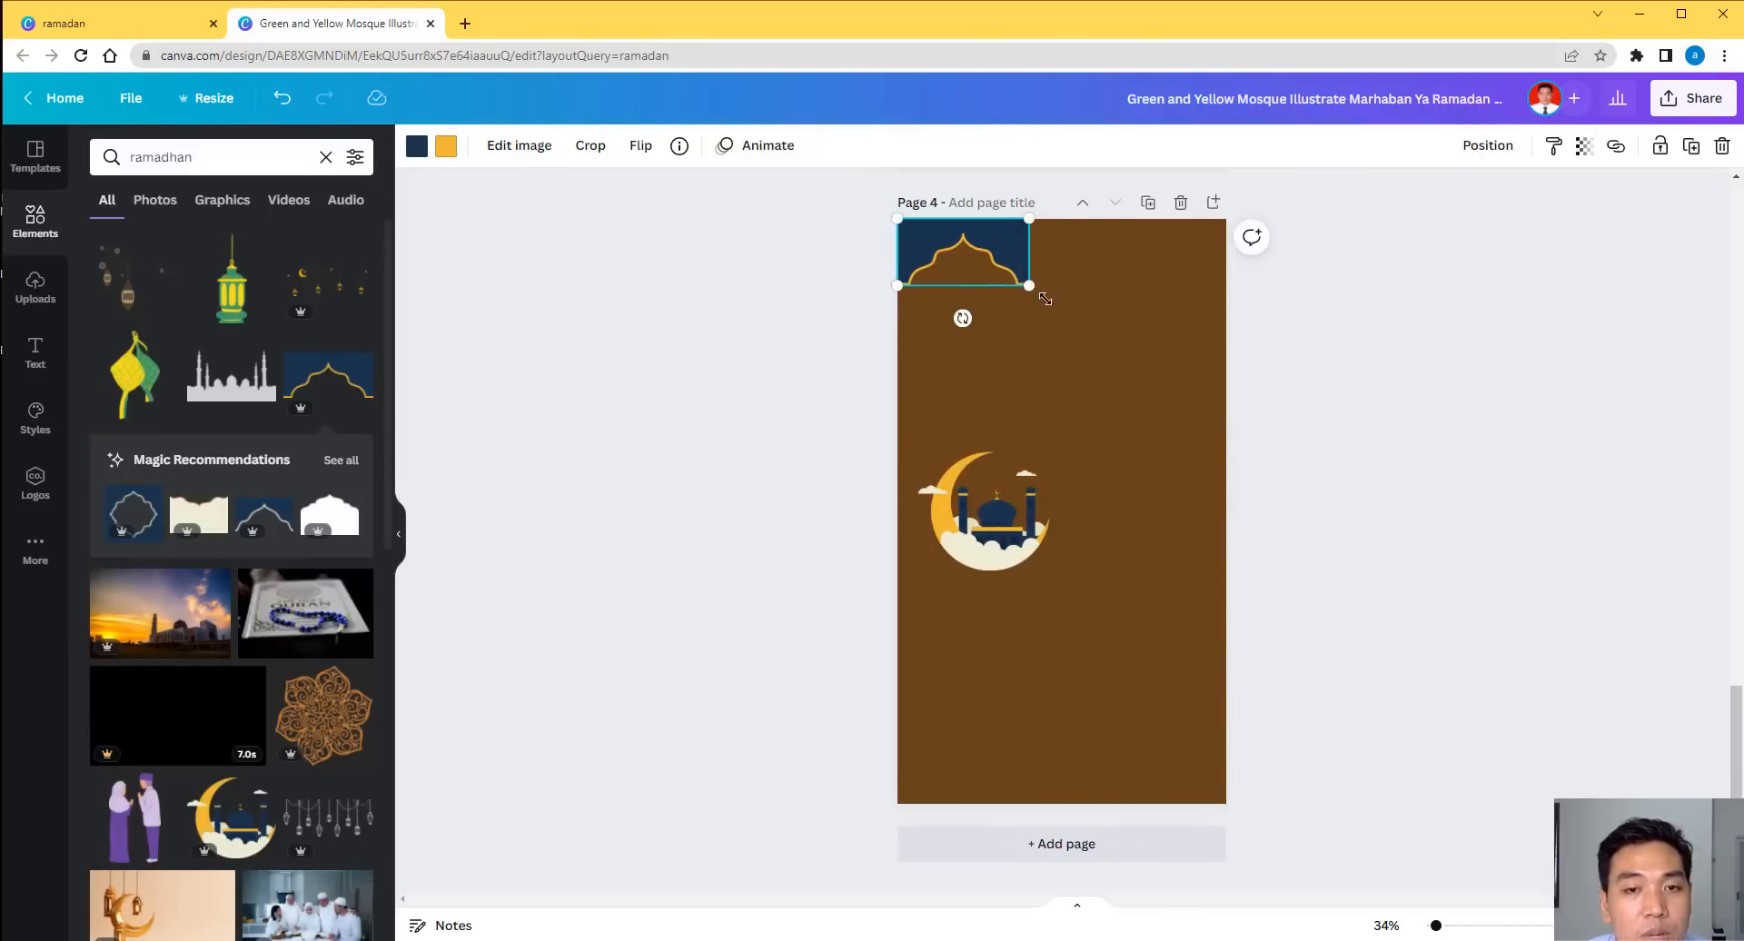
drag(1045, 298, 1237, 397)
click(1310, 372)
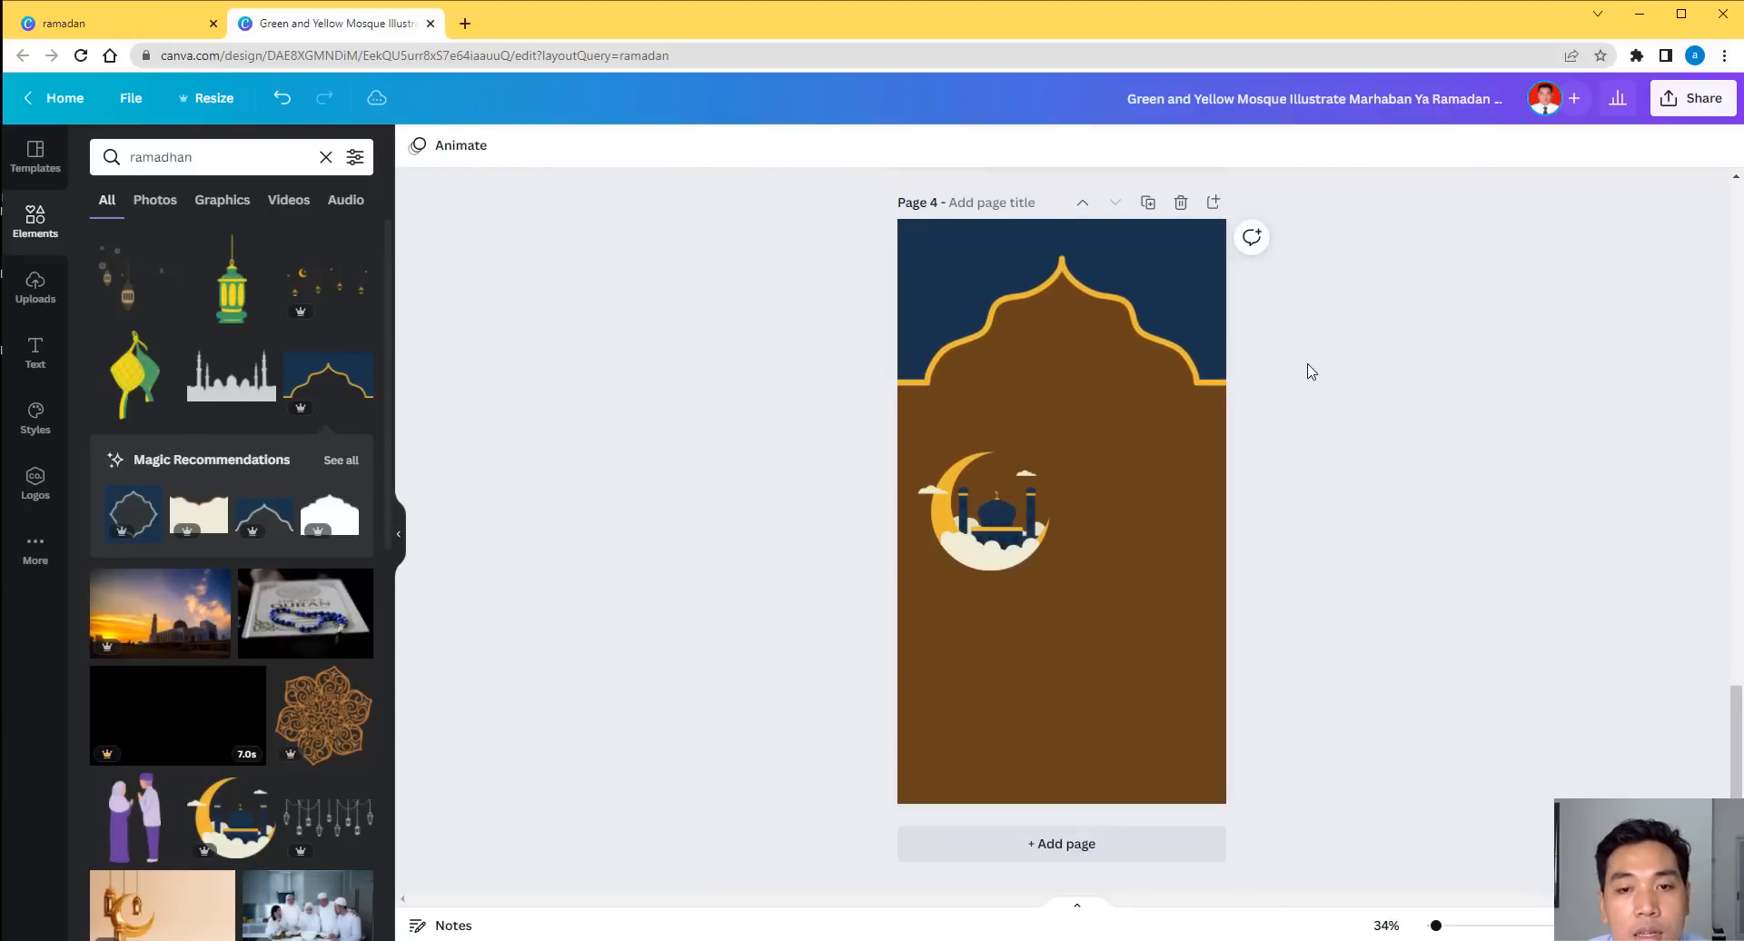
drag(986, 527, 1064, 543)
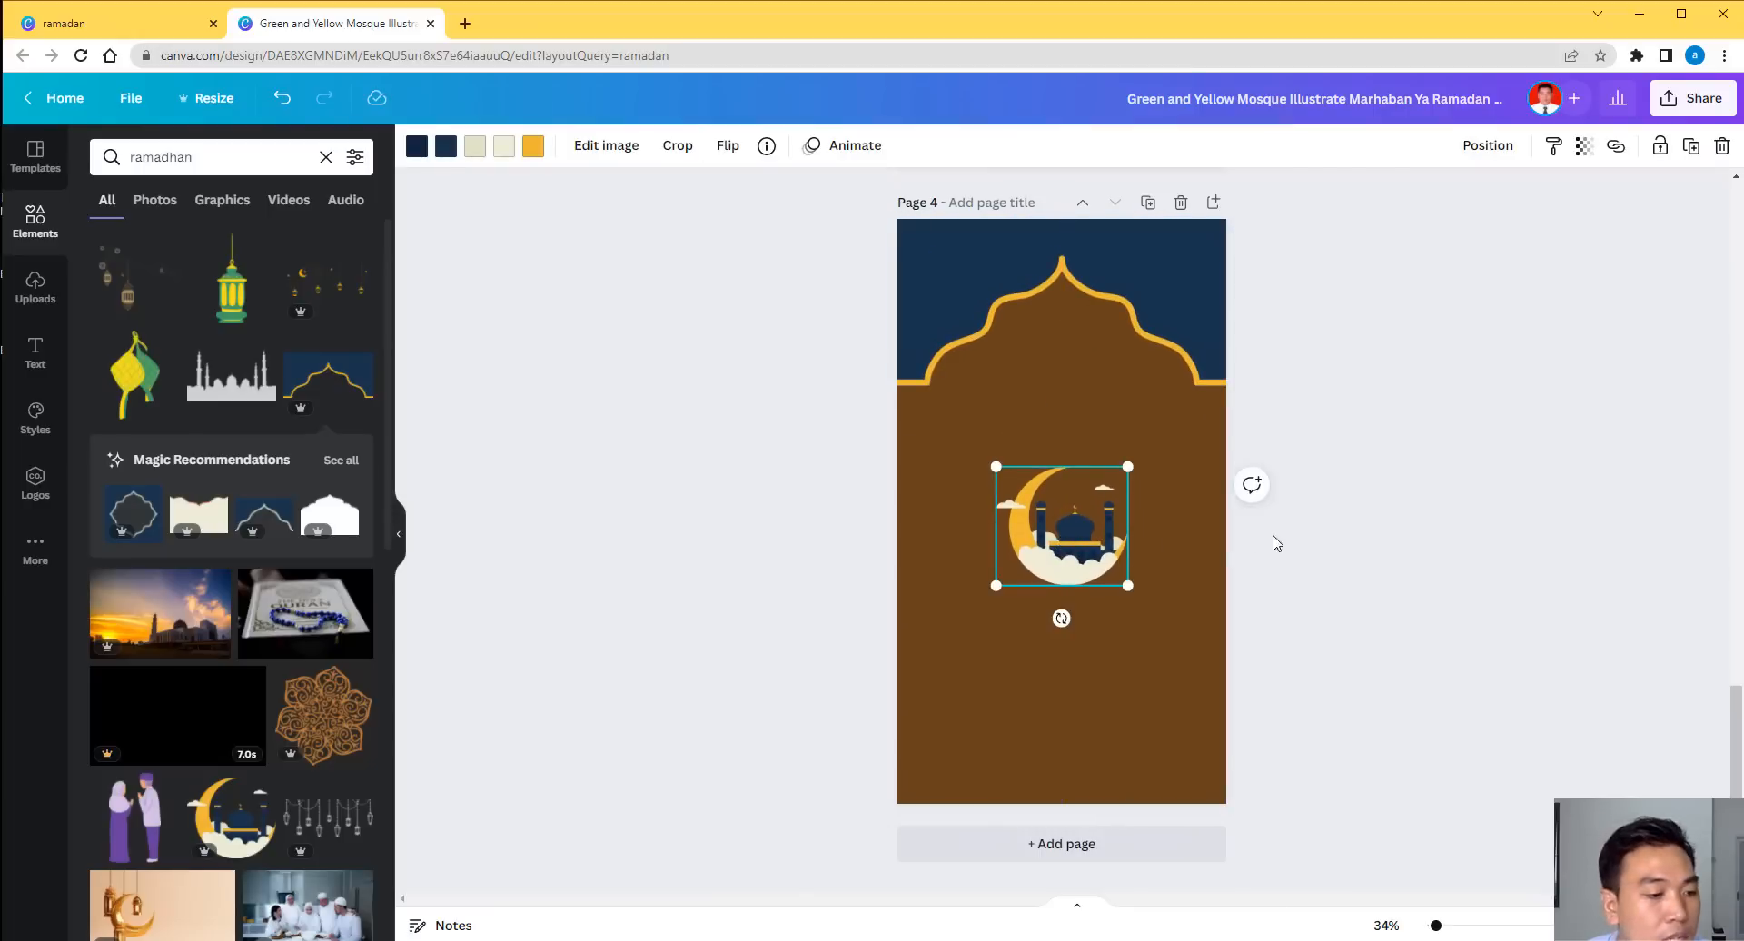
click(1293, 551)
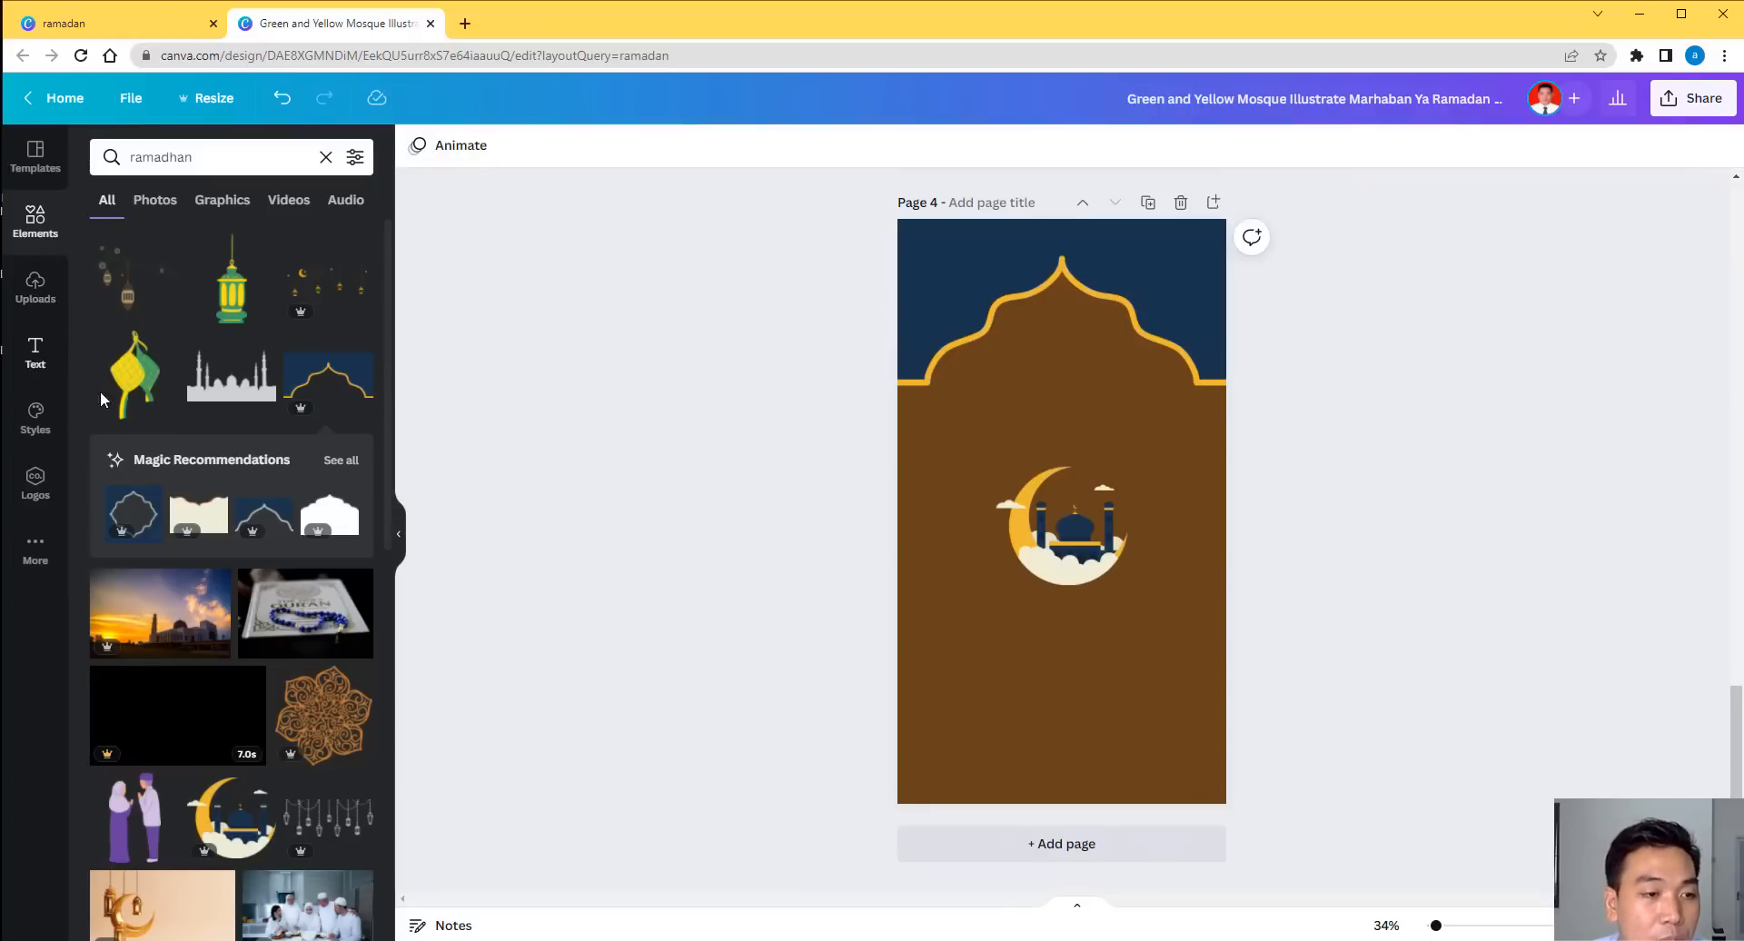
Add the recommended cream ornament with red scalloped edge and stretch it across page 4's full width along the lower edge.
click(201, 509)
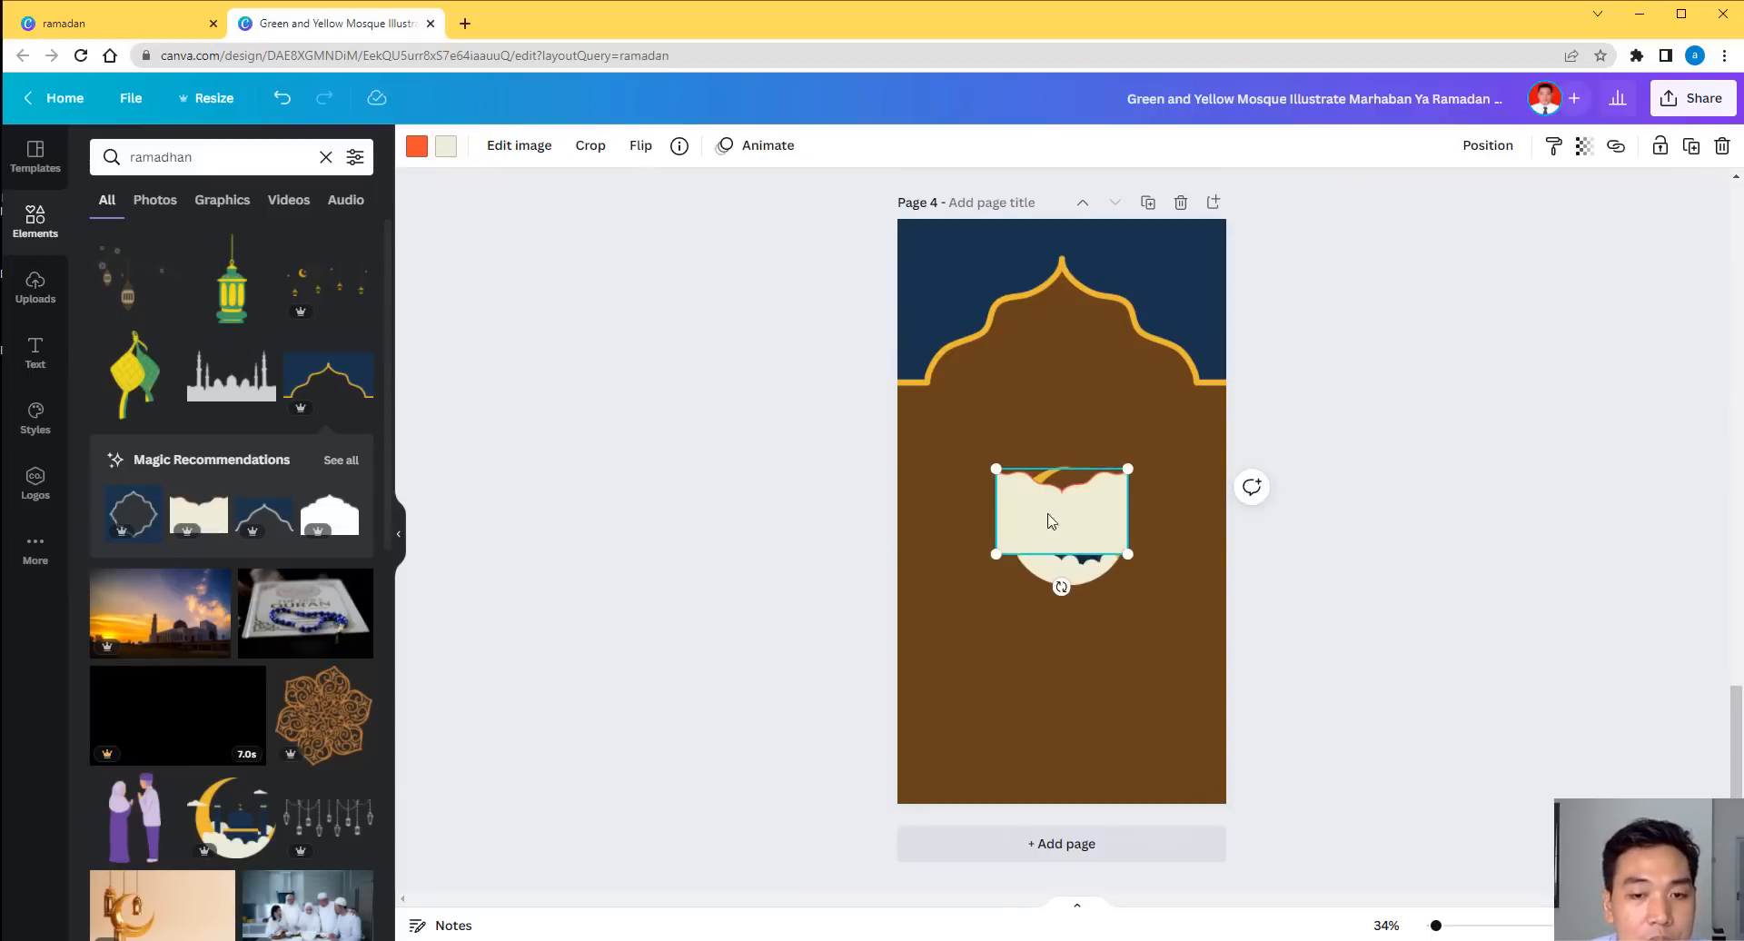
drag(1051, 521, 952, 781)
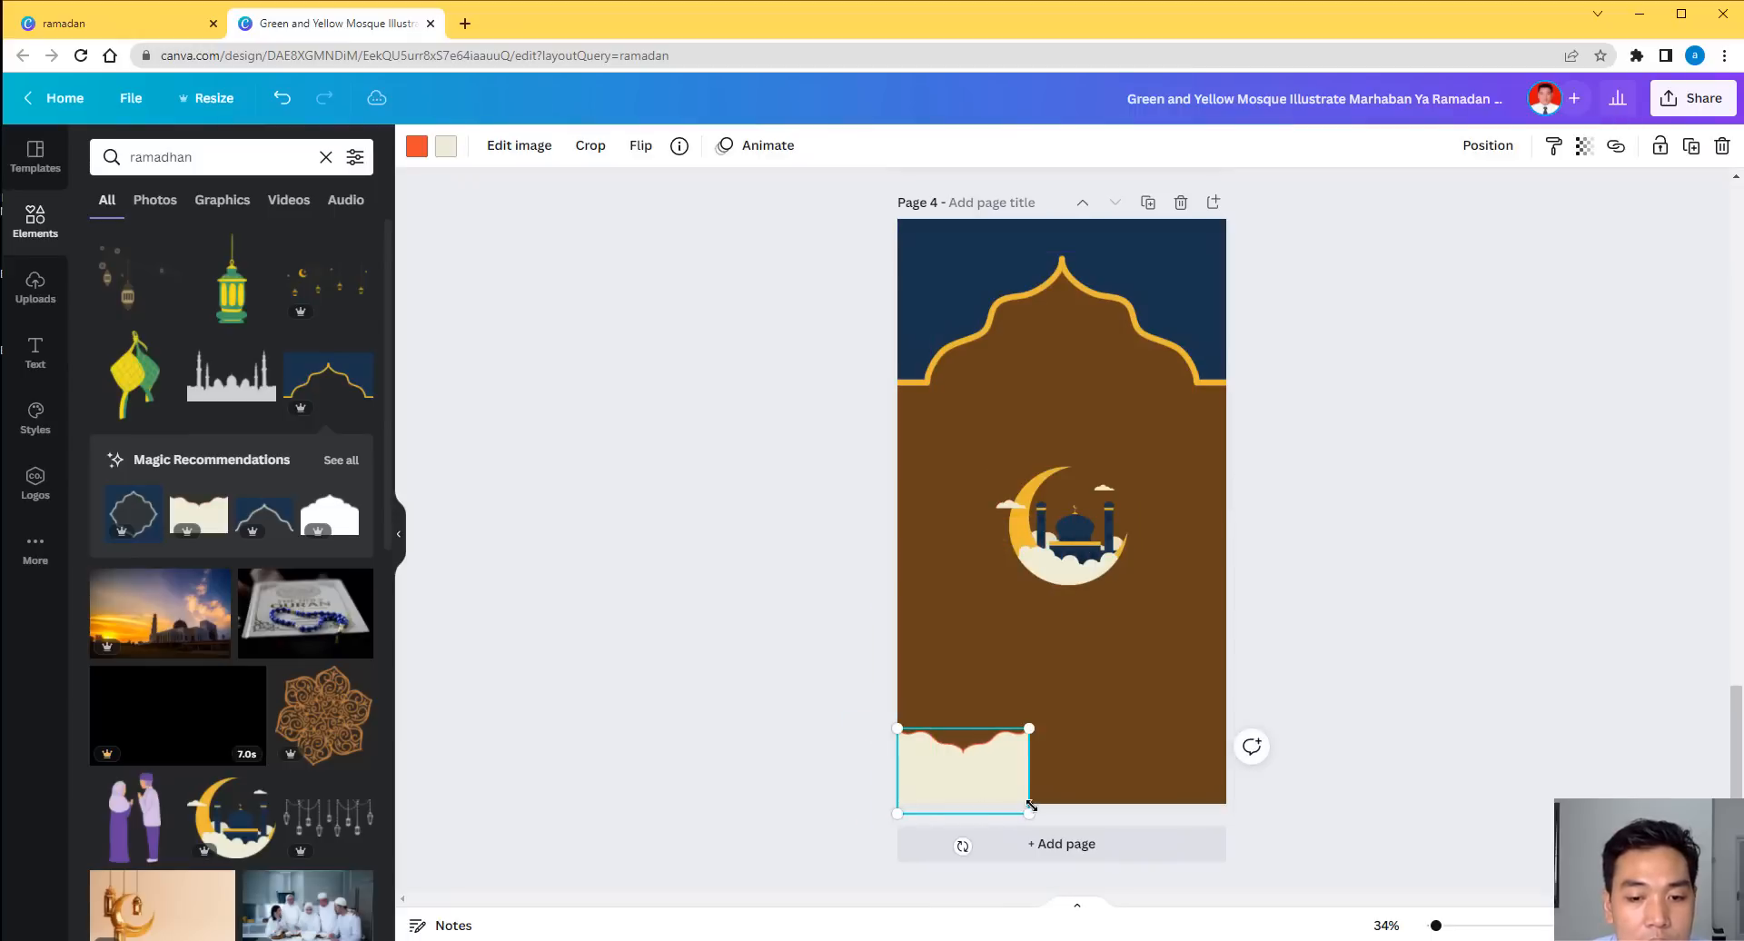
drag(1072, 827, 1277, 843)
click(1312, 545)
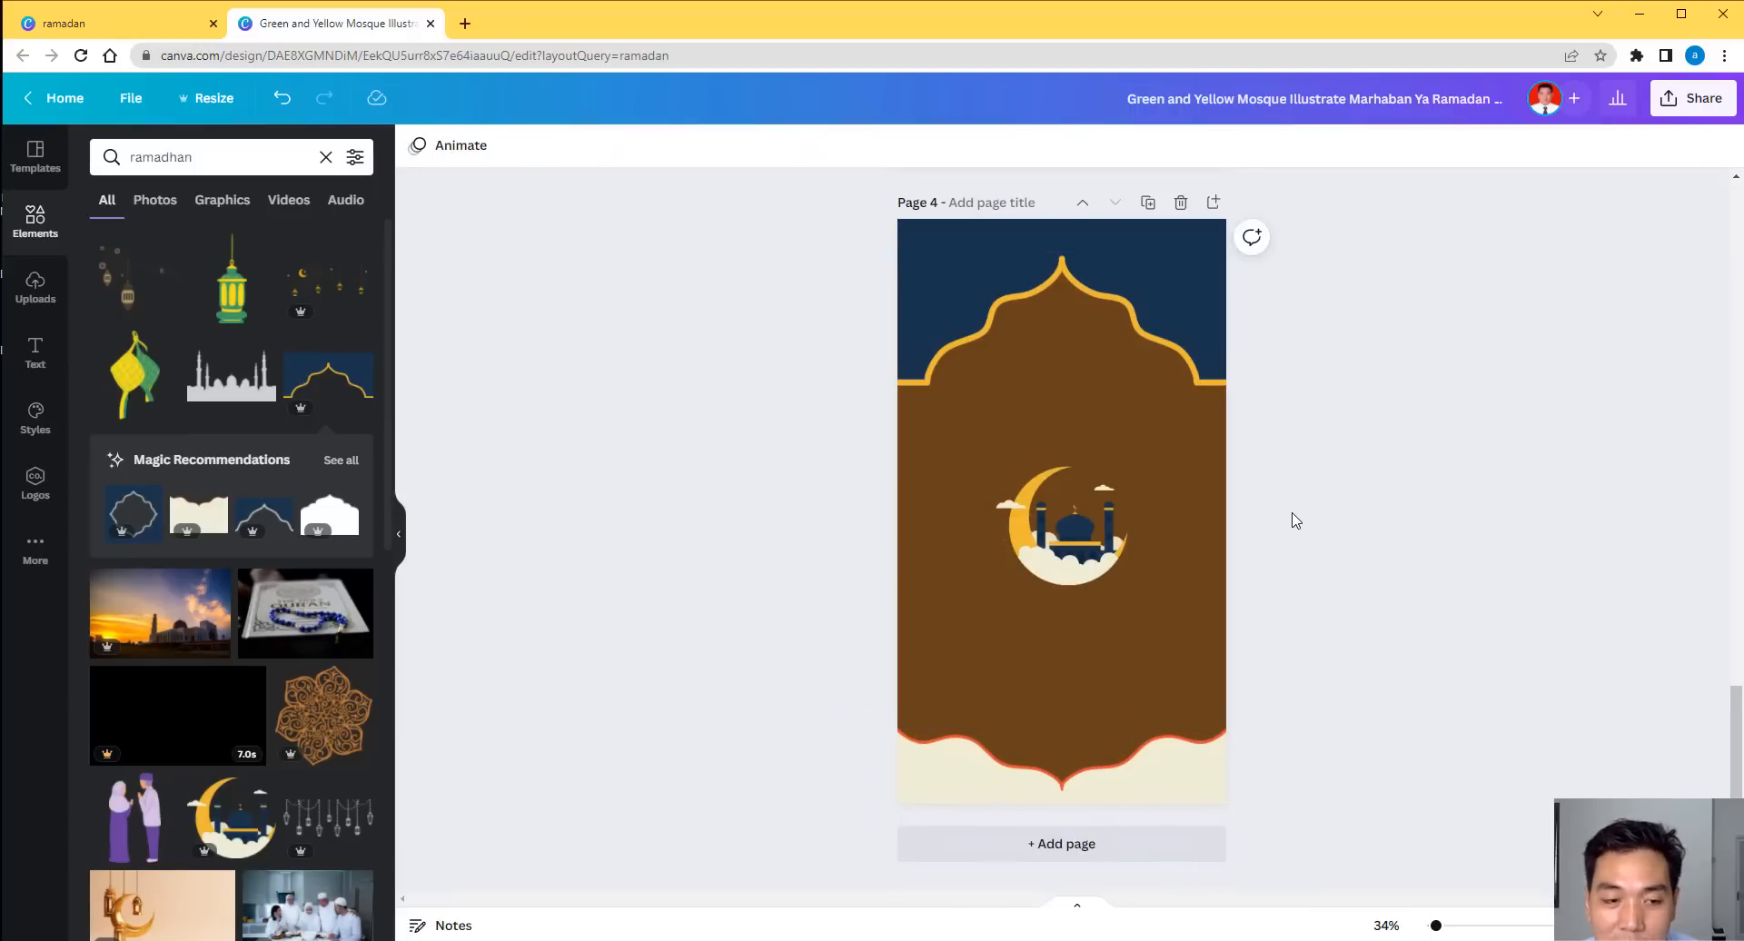
Add the orange floral mandala to page 4, enlarge it to most of the page width and centre it over the mosque graphic.
scroll(331, 712, down, 4)
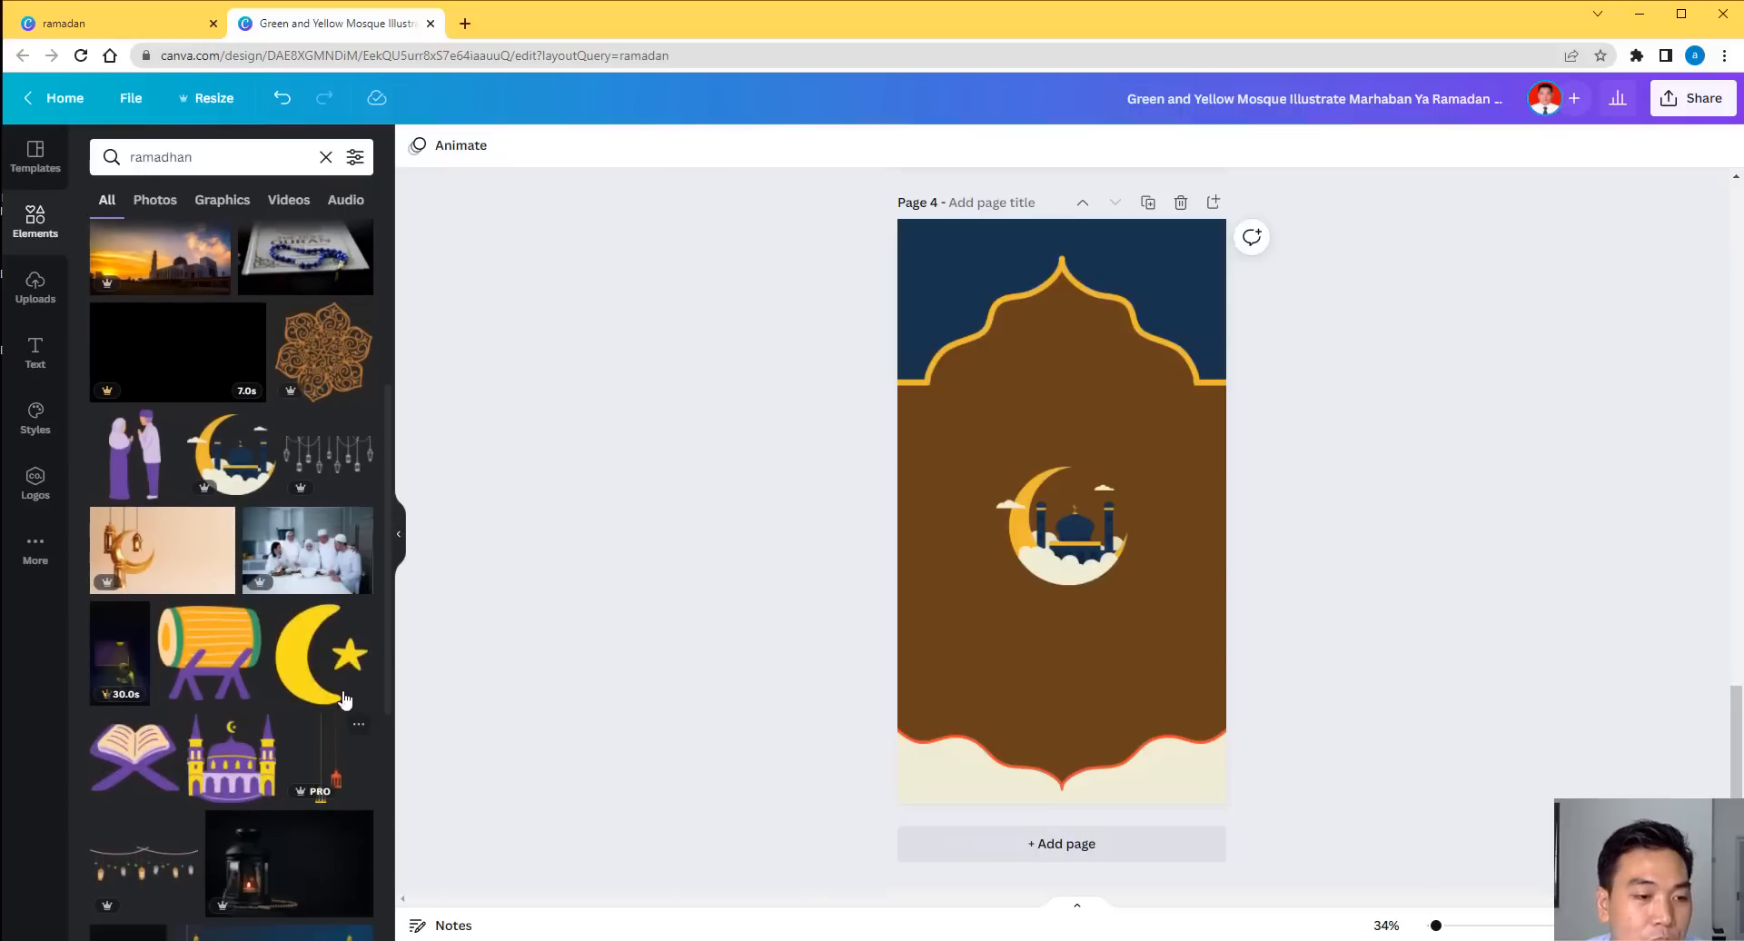
scroll(325, 582, up, 3)
drag(326, 599, 1086, 536)
drag(1007, 472, 923, 386)
drag(1139, 607, 1226, 699)
drag(912, 706, 898, 724)
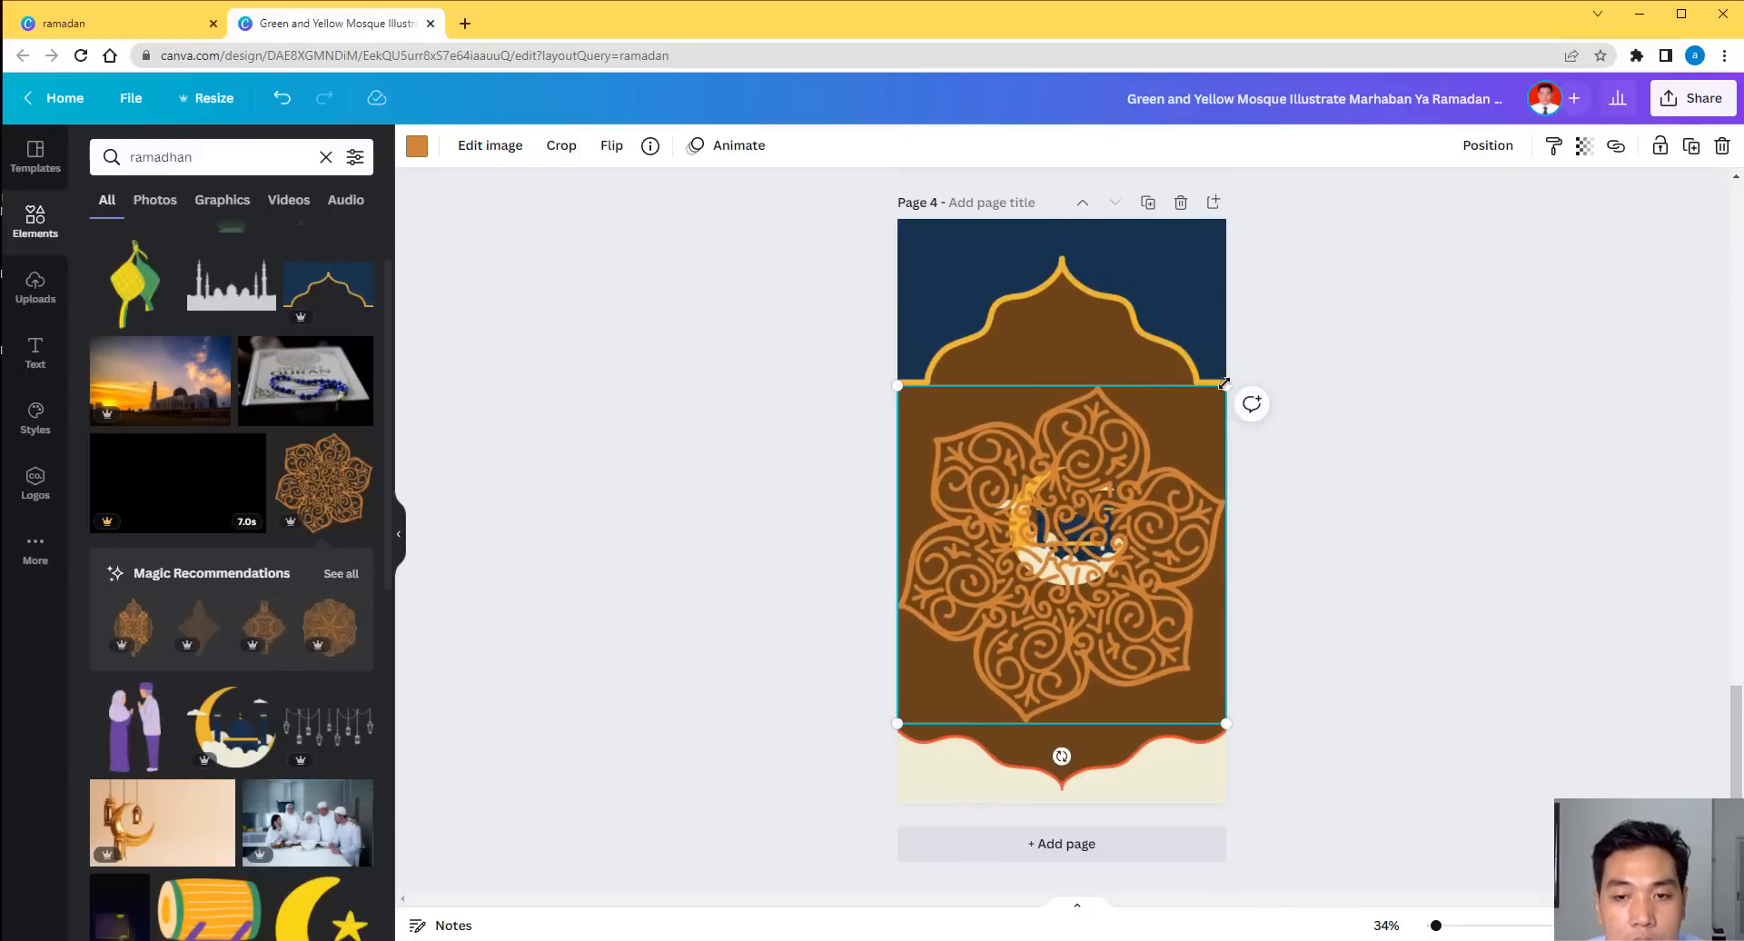
drag(1223, 383, 1183, 438)
drag(1060, 585, 1084, 556)
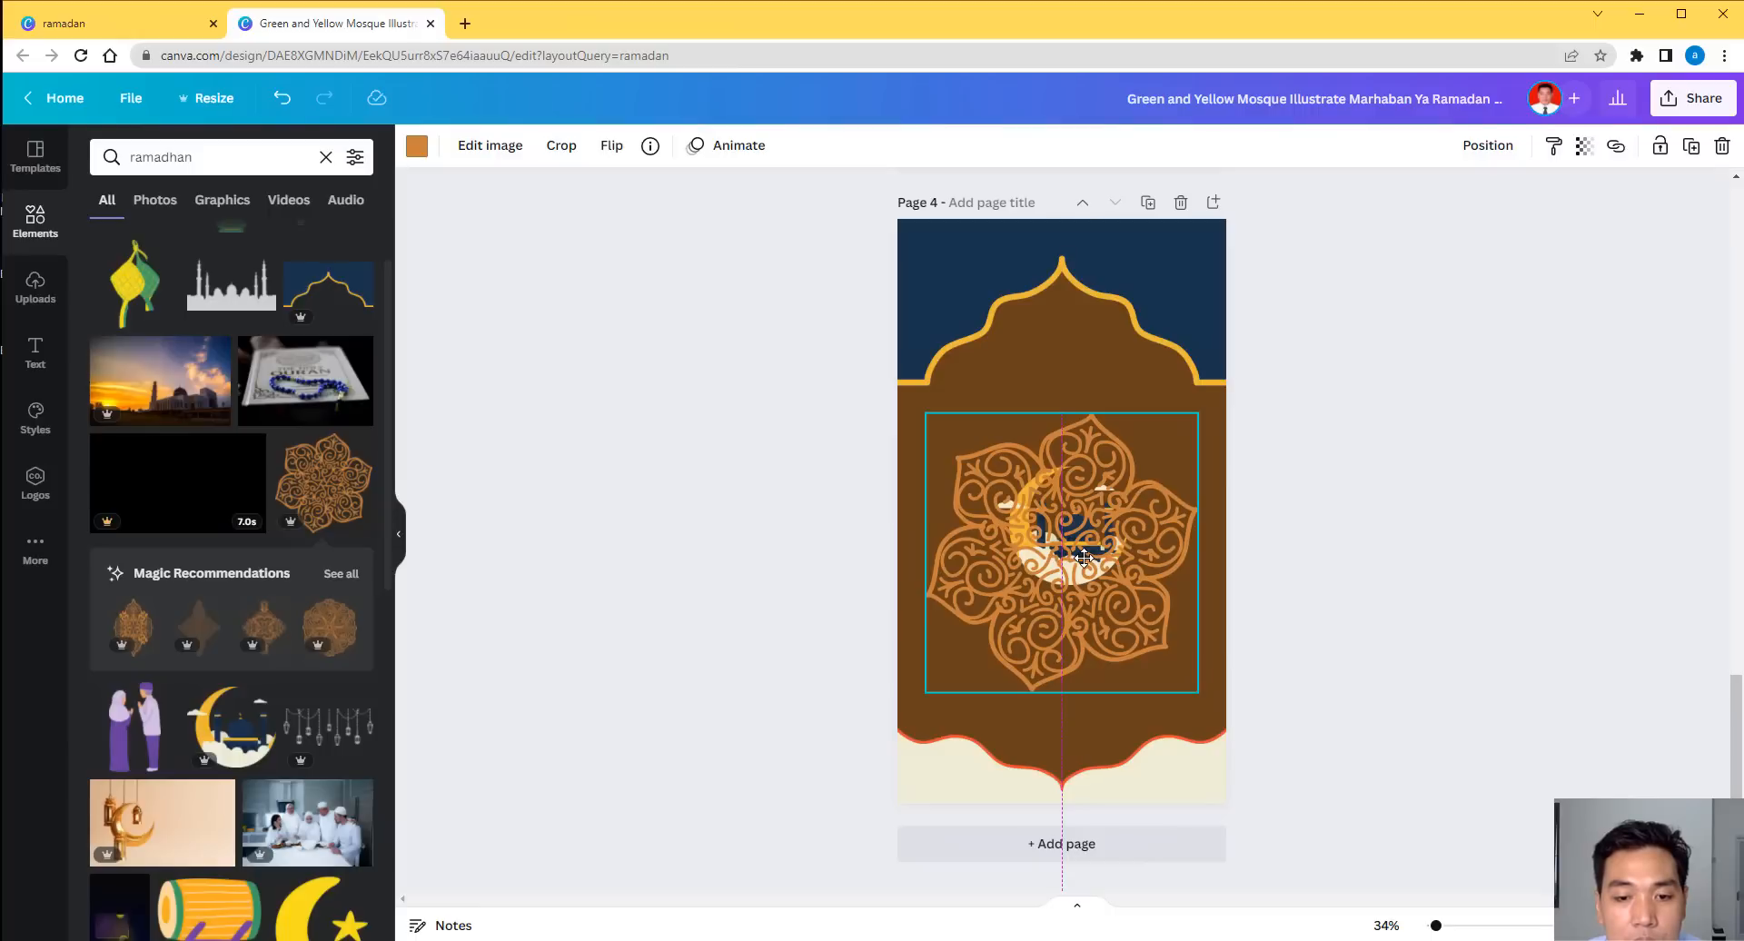
Send the mandala to the back behind the mosque graphic and set its transparency to 11.
right_click(1084, 556)
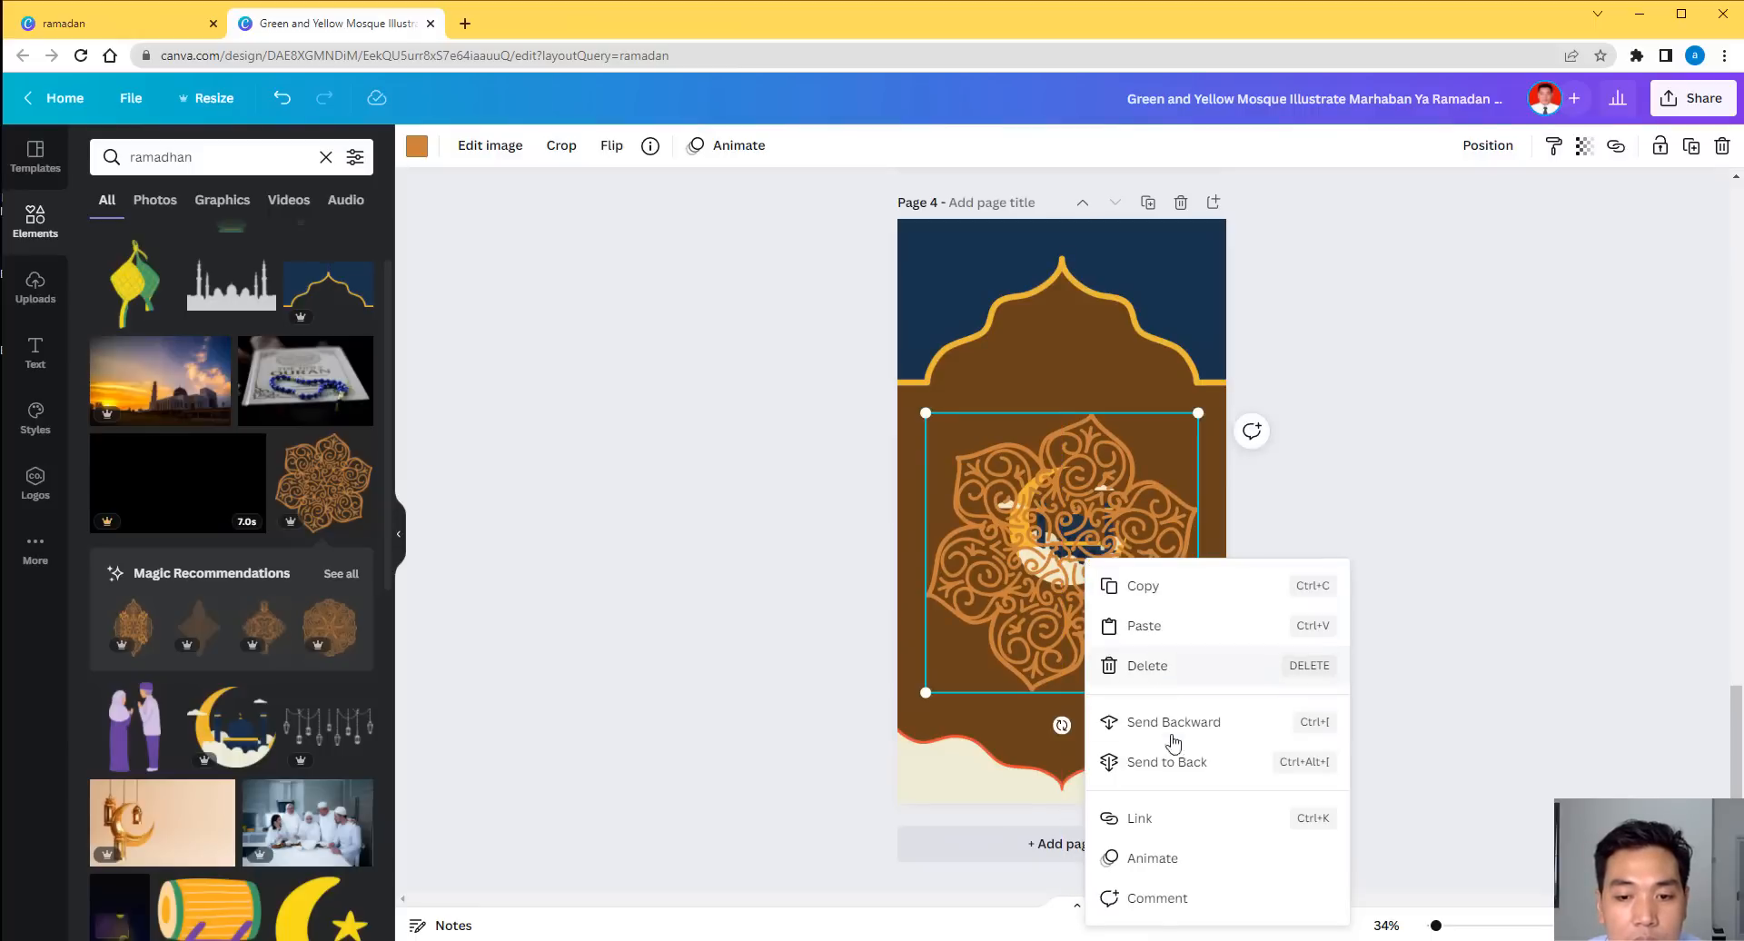
click(1179, 764)
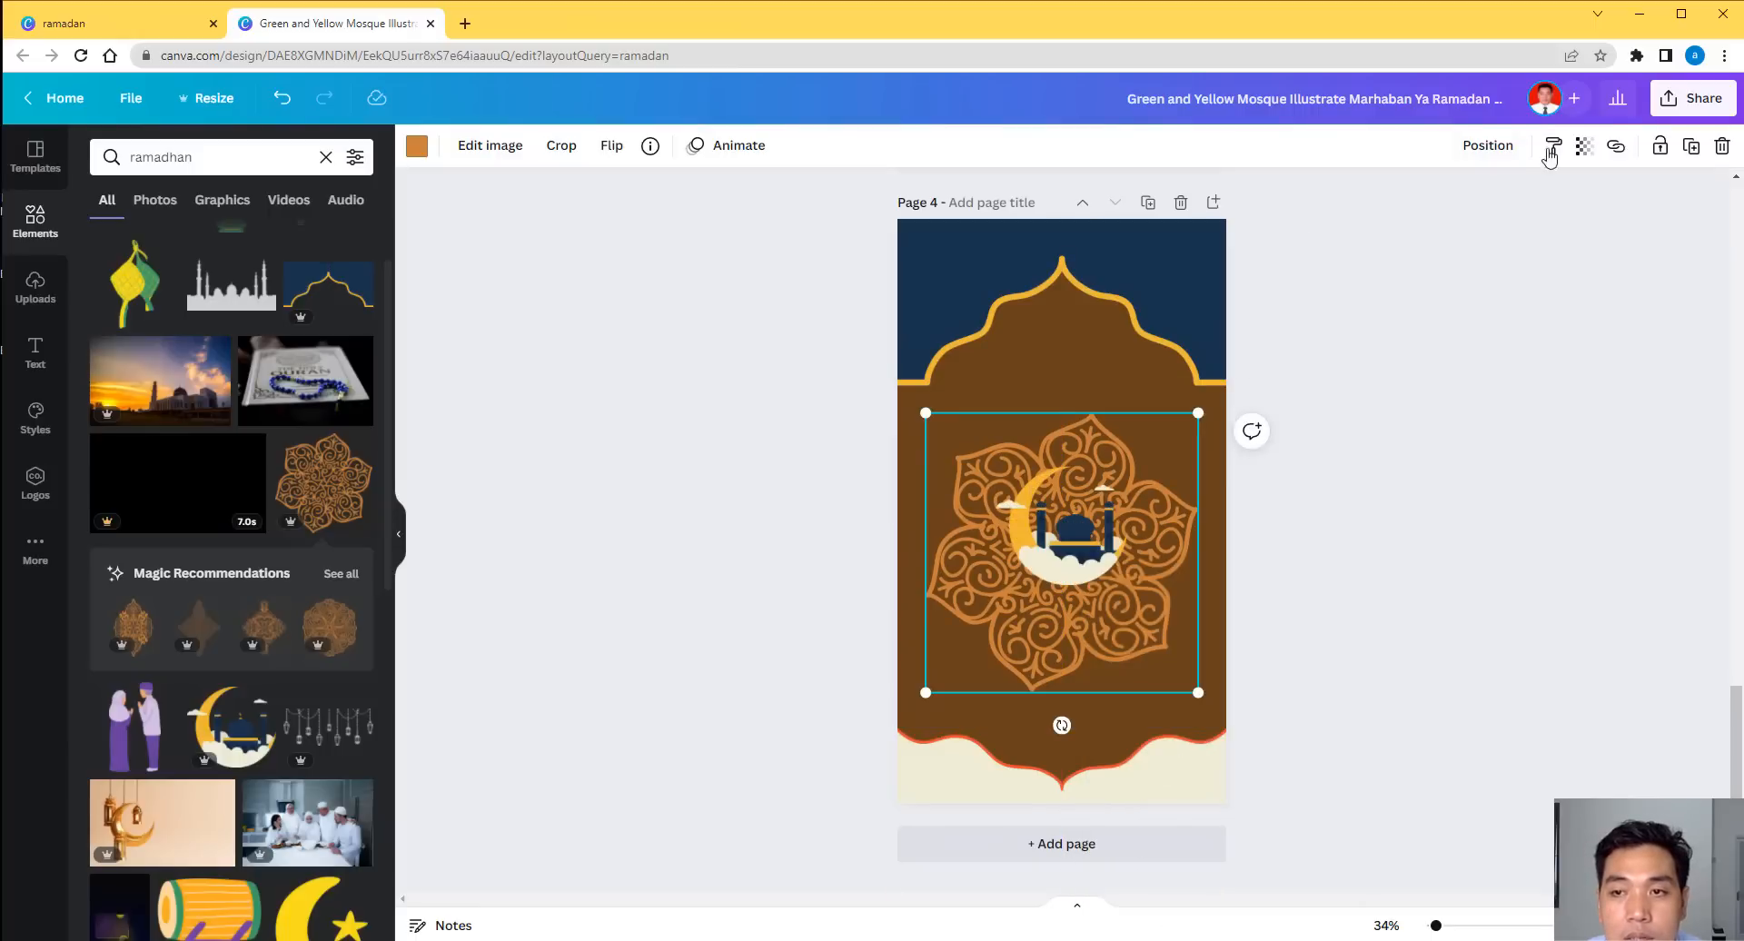
click(1584, 145)
drag(1562, 222, 1417, 222)
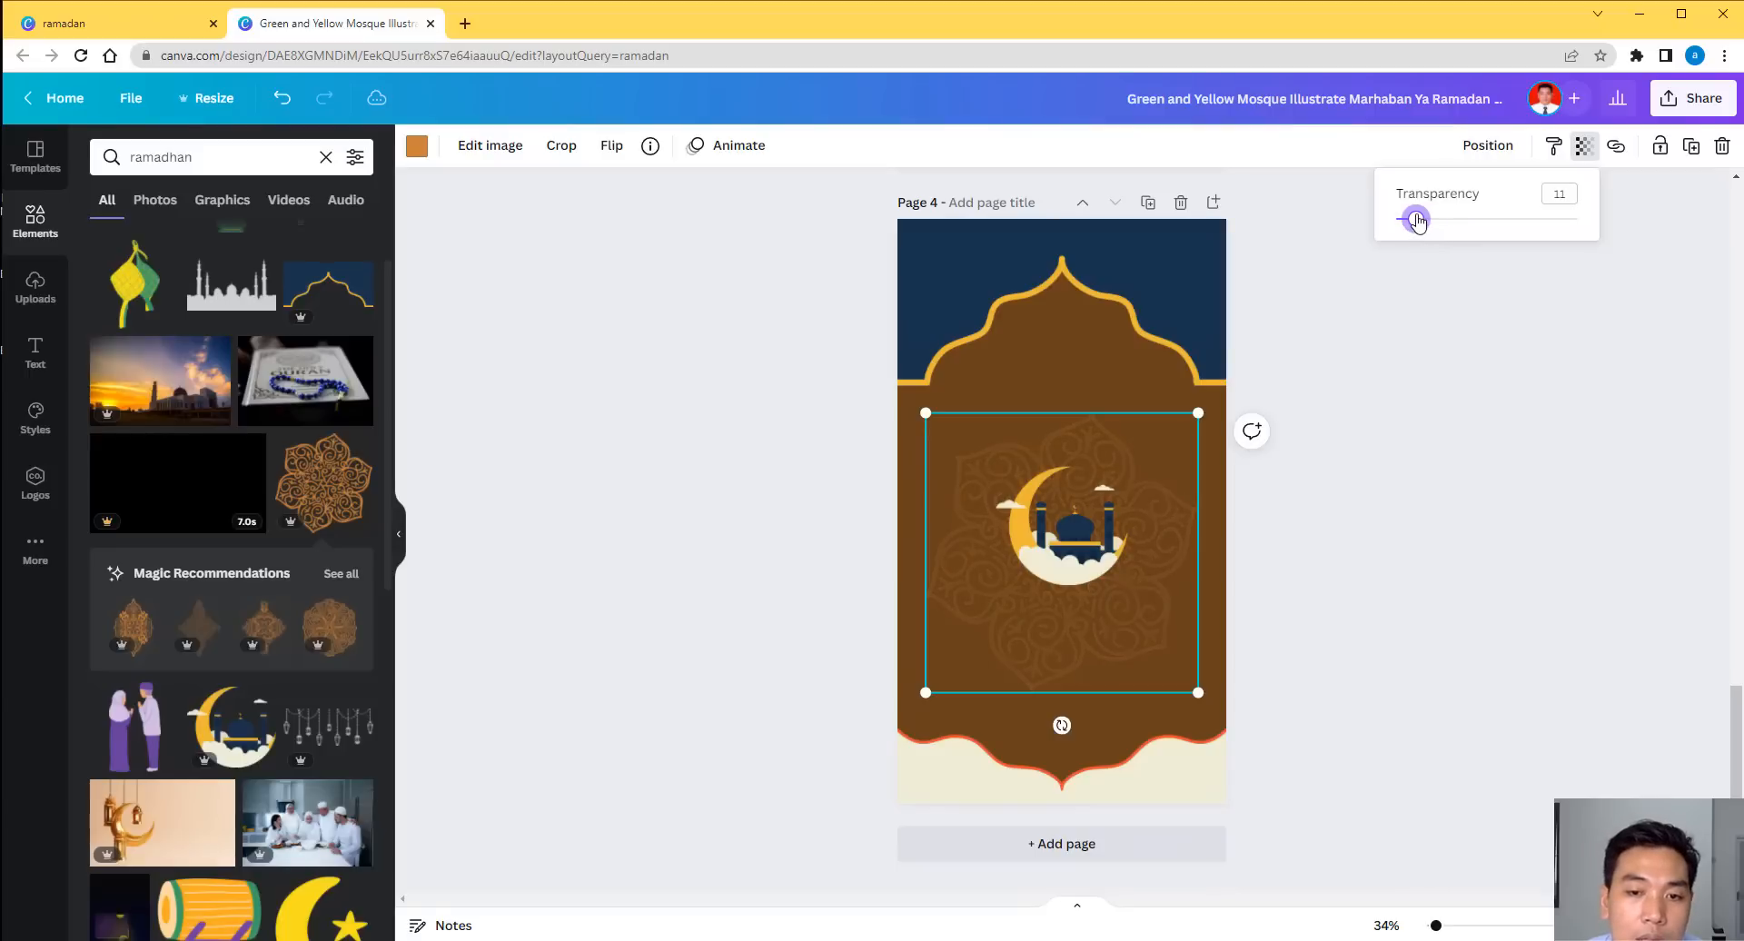
click(1432, 382)
click(1471, 506)
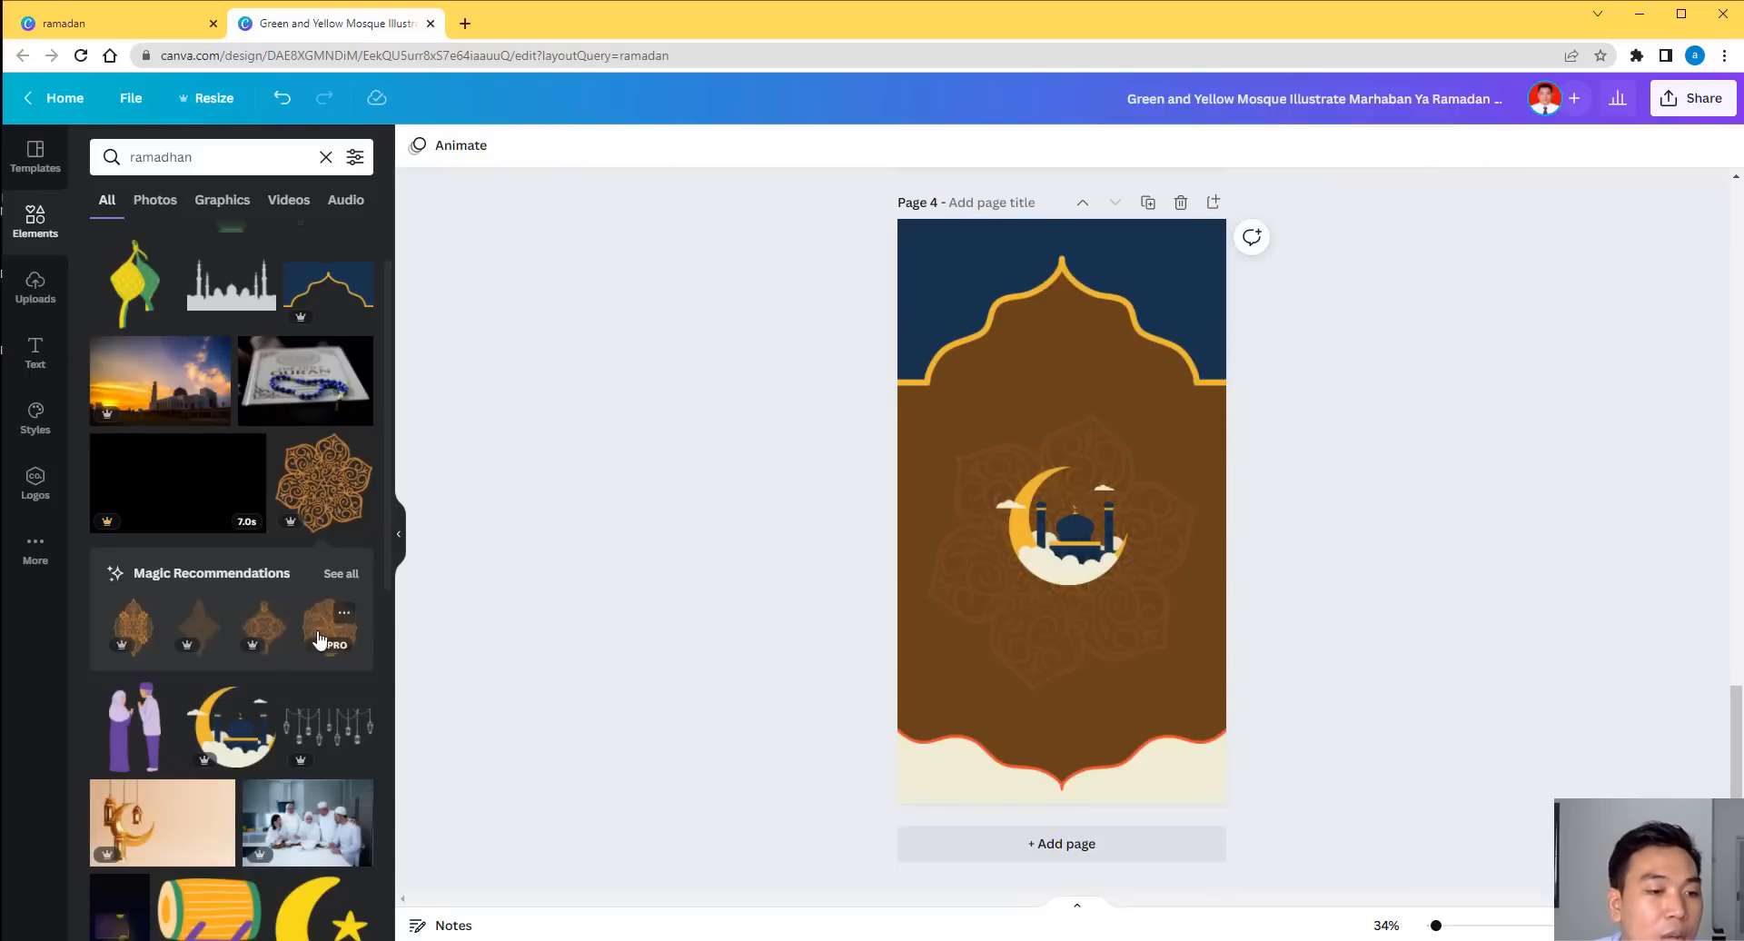
Add a subheading text box to page 4 and move it above the crescent mosque graphic.
click(33, 347)
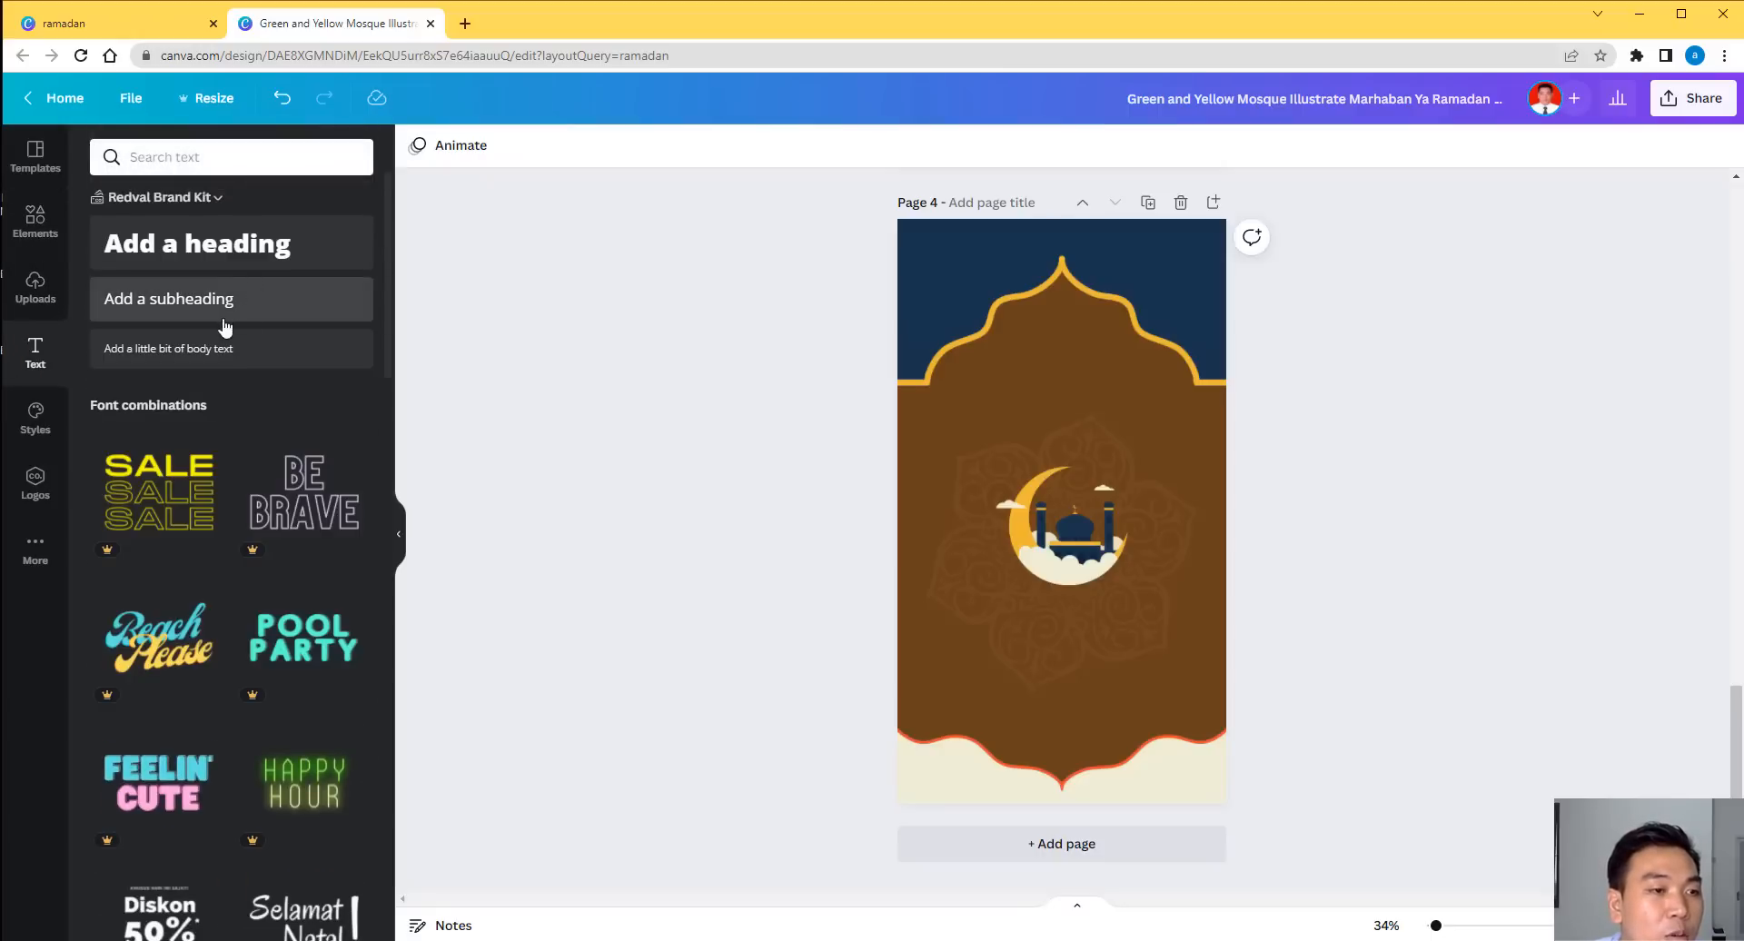
click(210, 307)
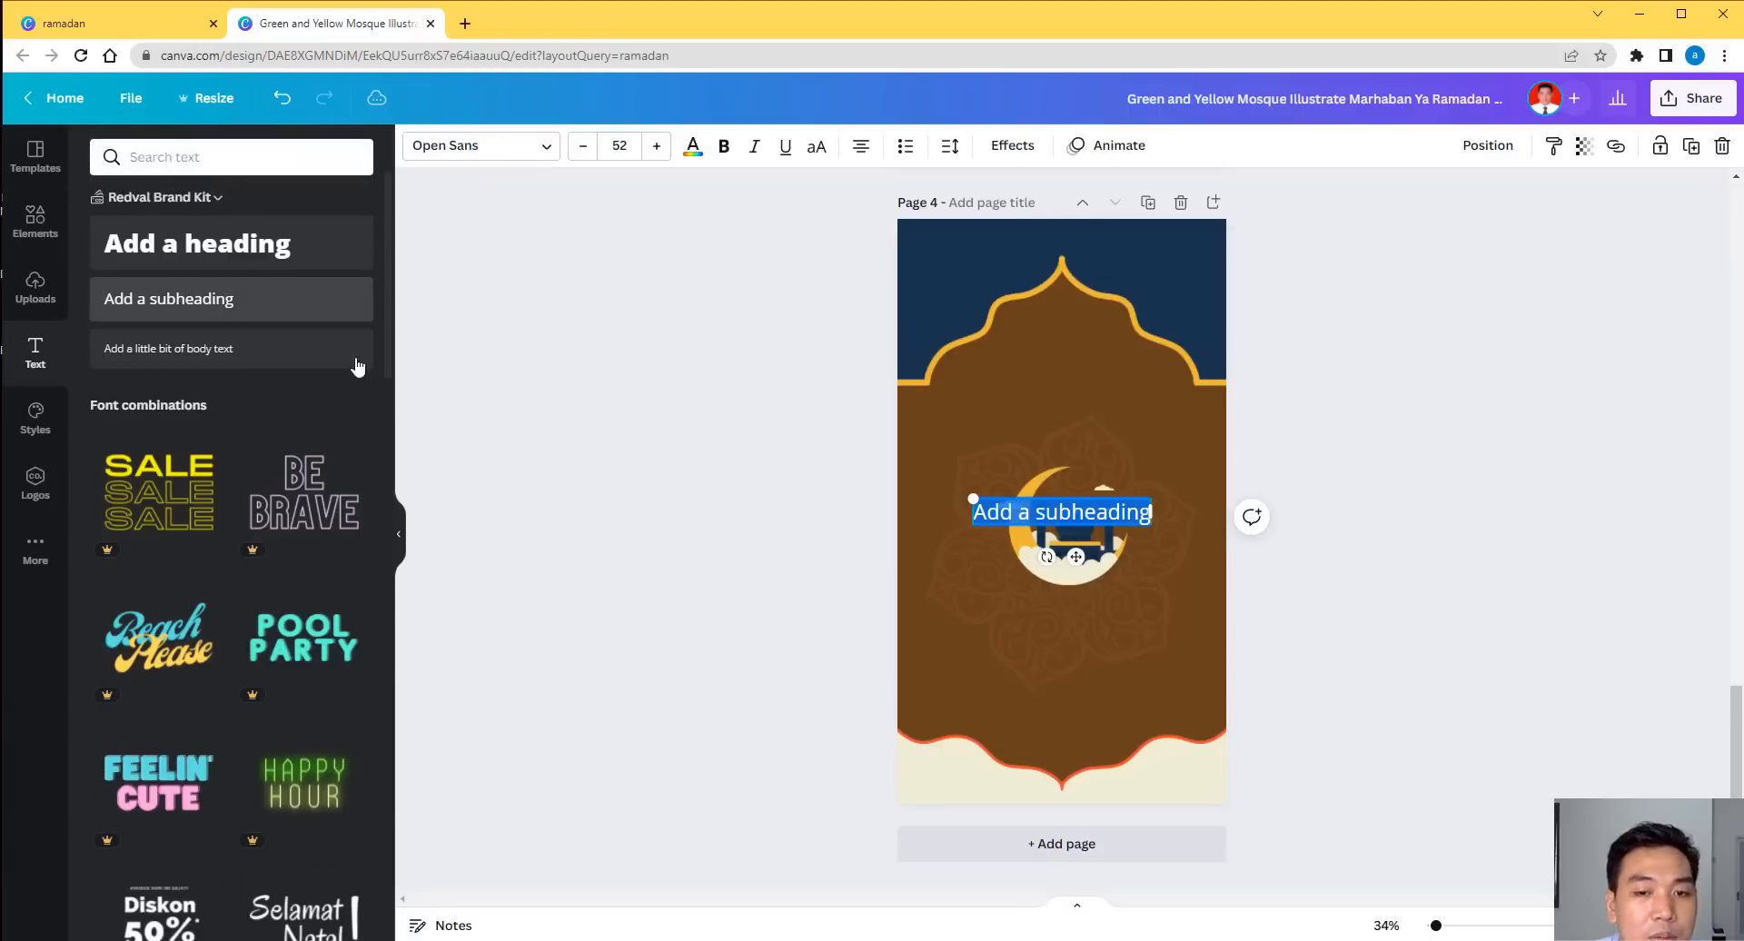
click(1125, 525)
click(1140, 355)
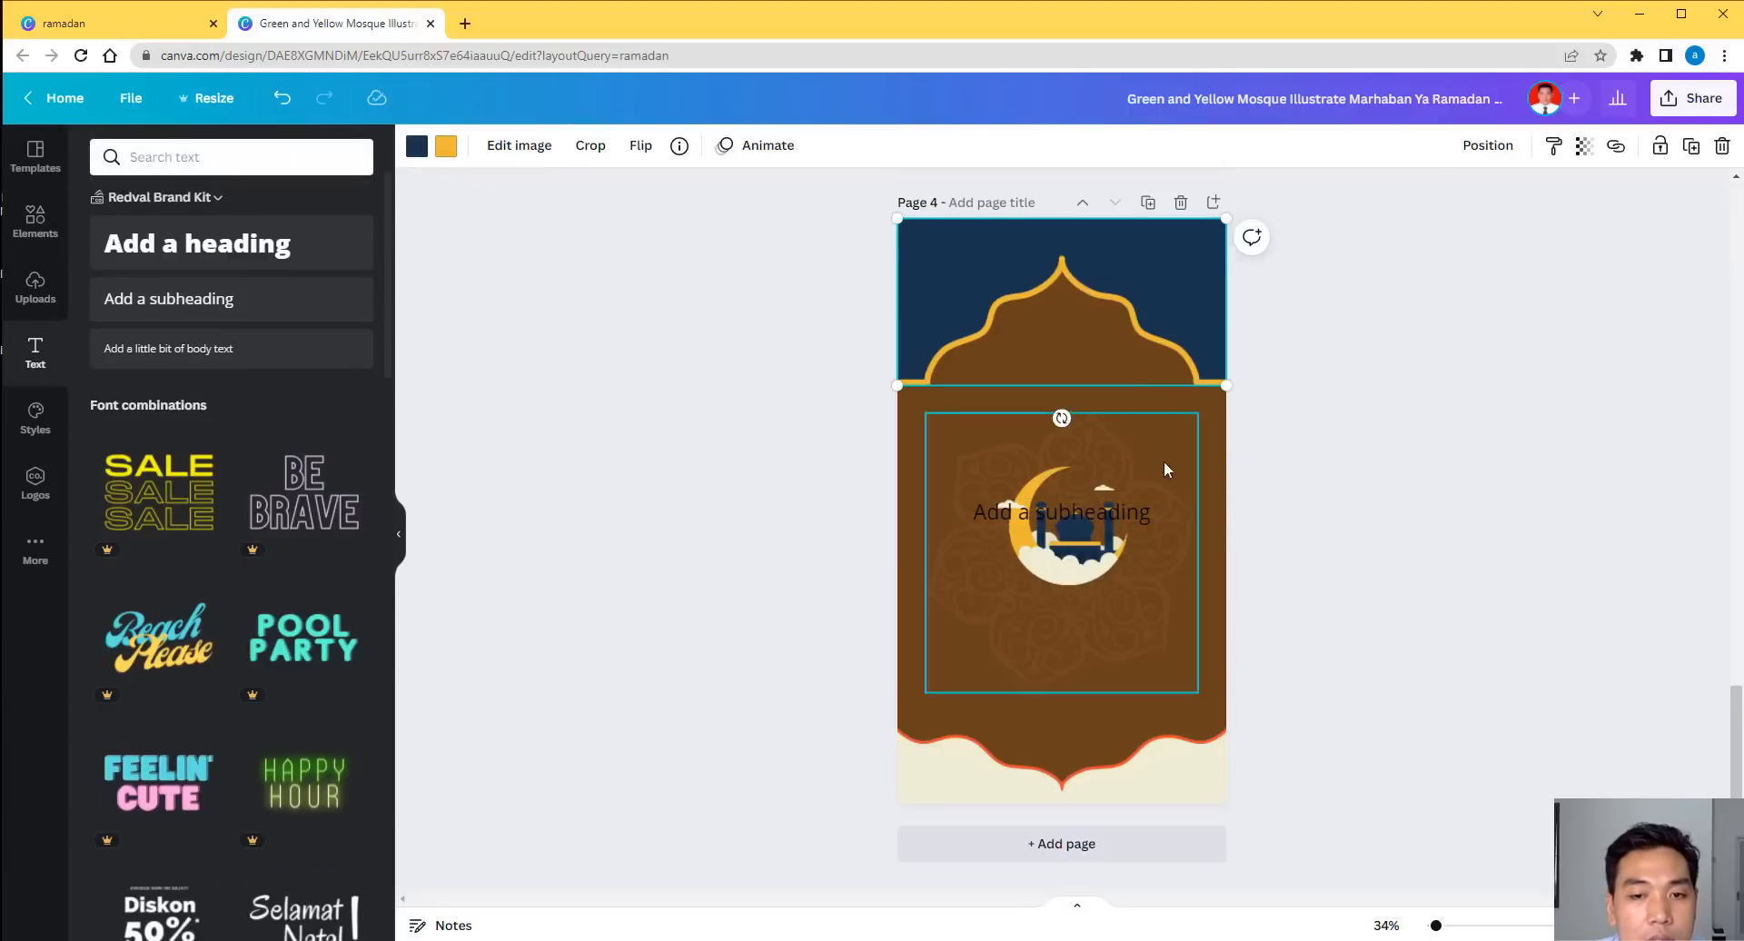
click(1094, 501)
drag(1095, 498, 1099, 386)
Replace the subheading text with "Marhaban ya Ramadhan" and wrap it onto two lines after "Marhaban".
double_click(1096, 385)
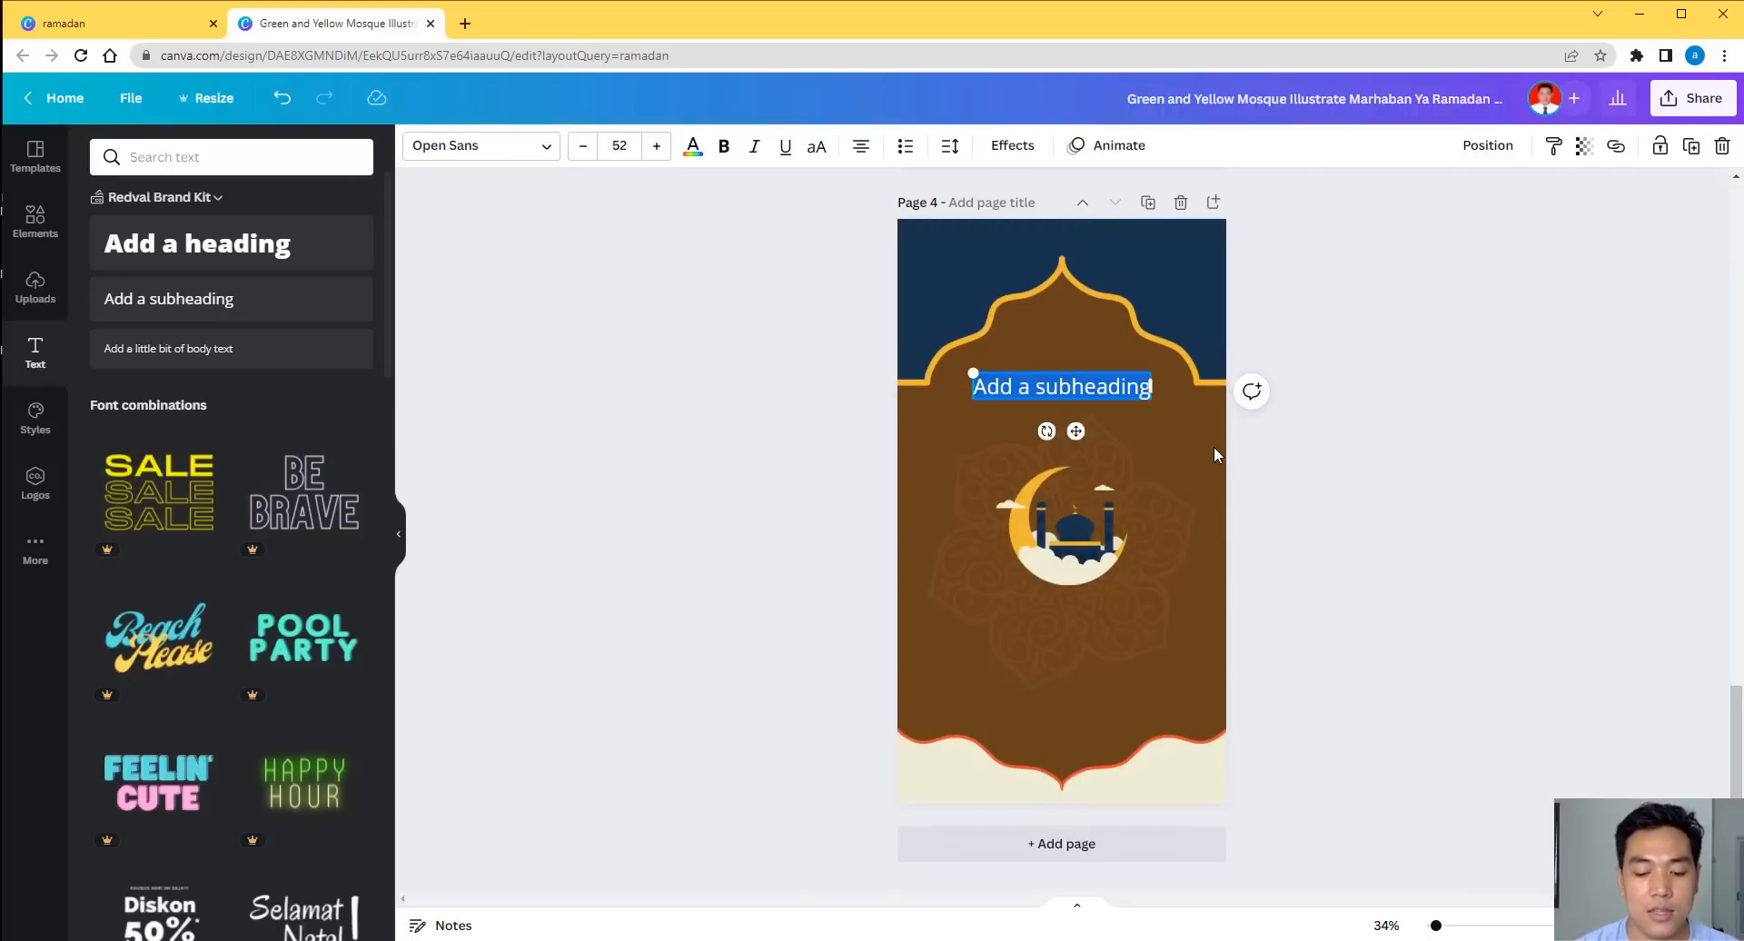
text(Marhaba)
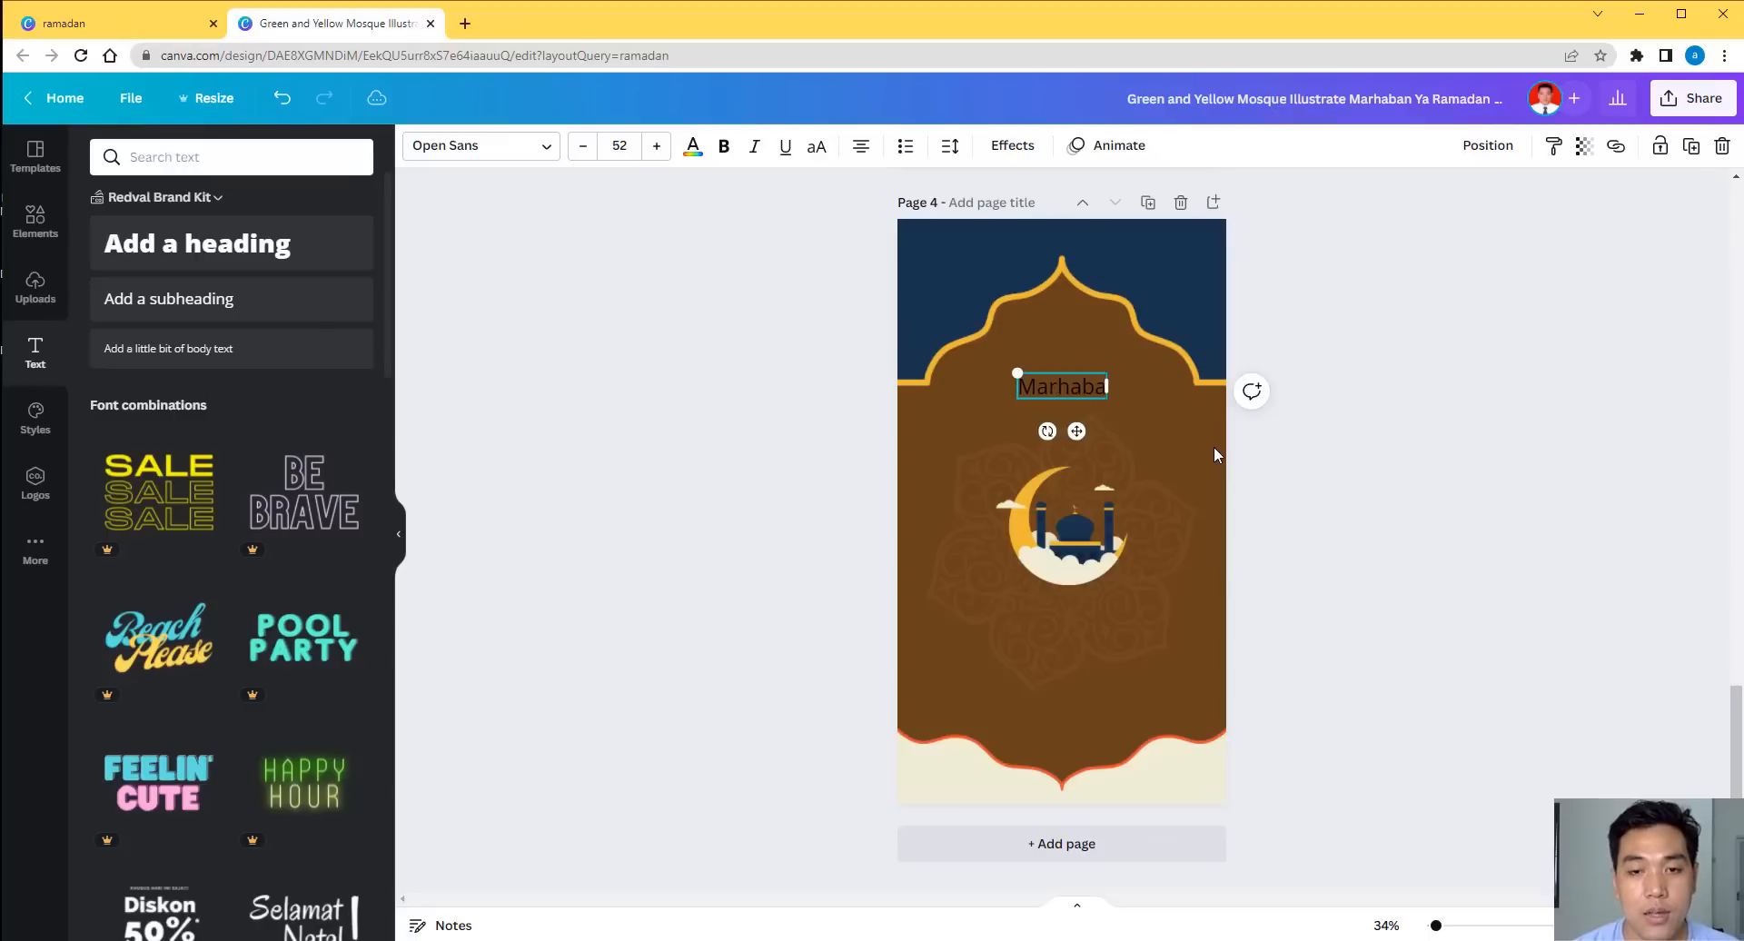
text(n ya)
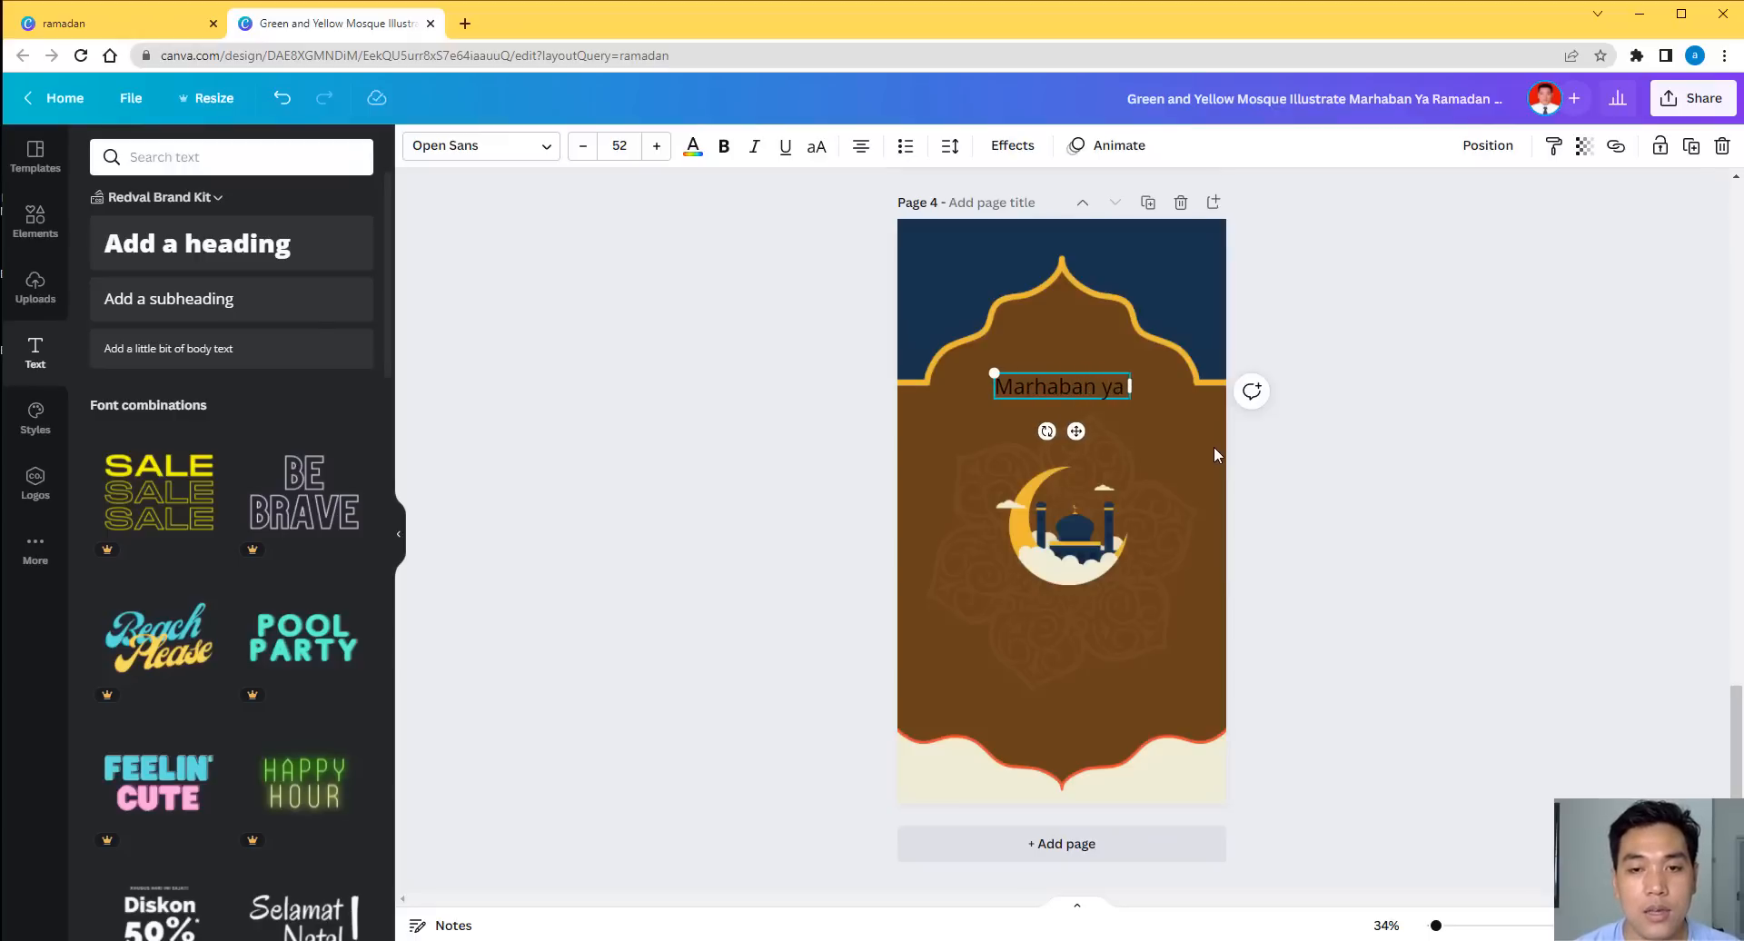
text( Ramadhan)
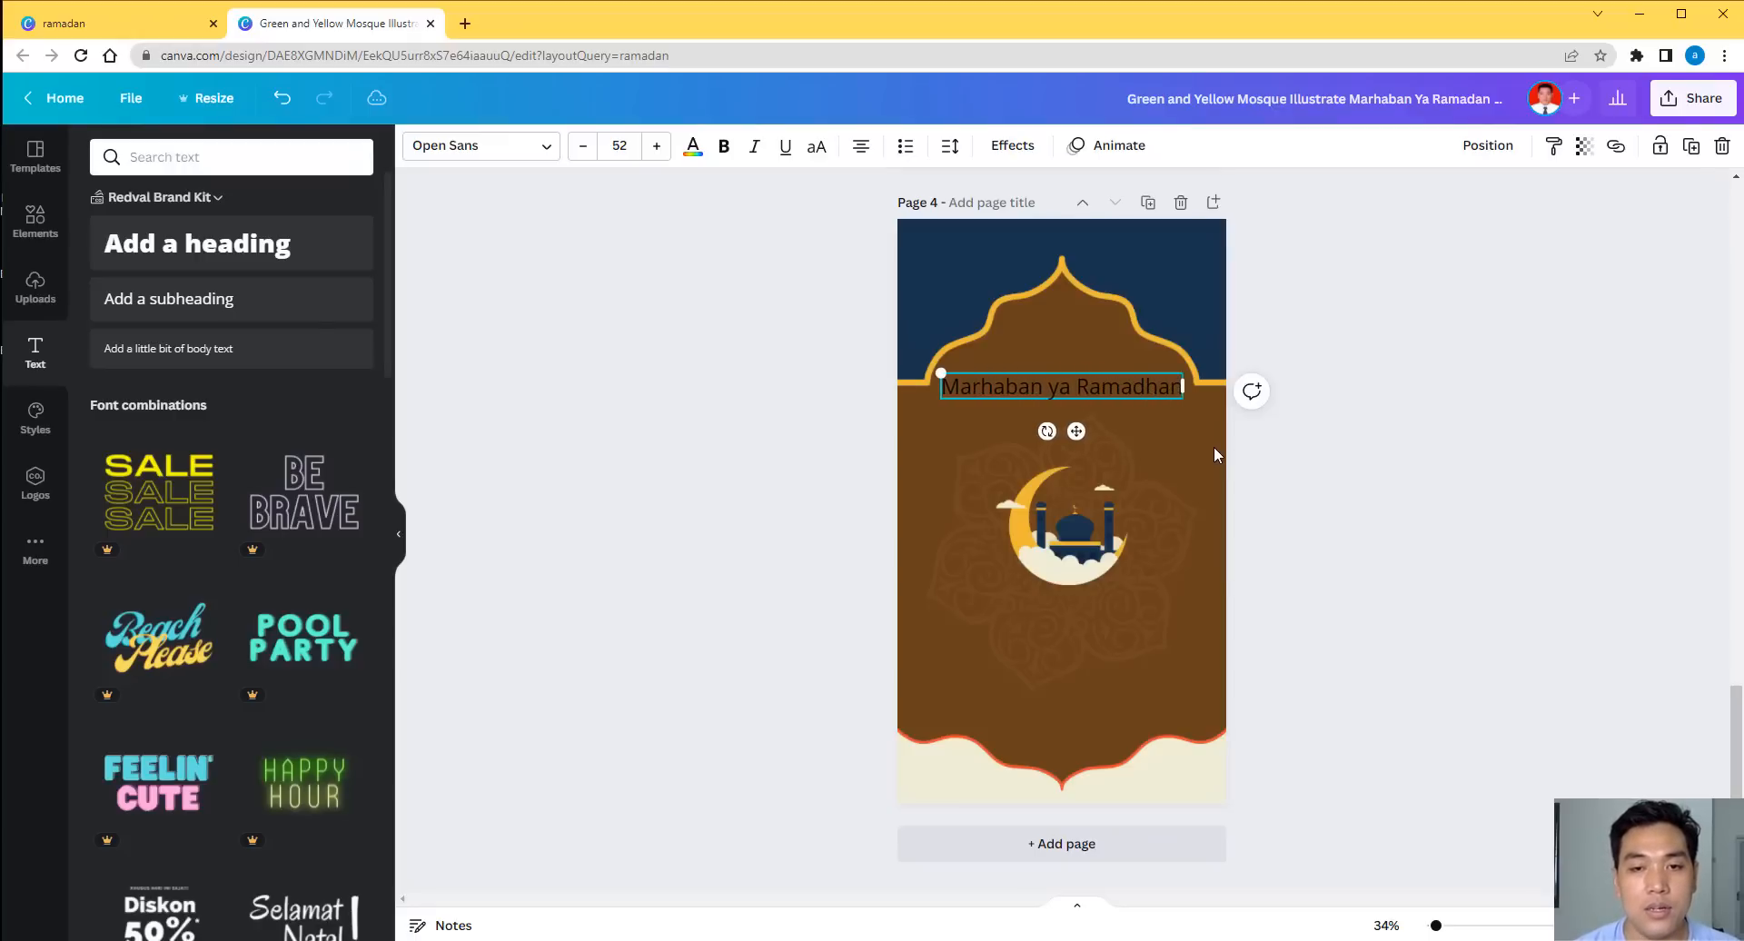
key(ctrl+a)
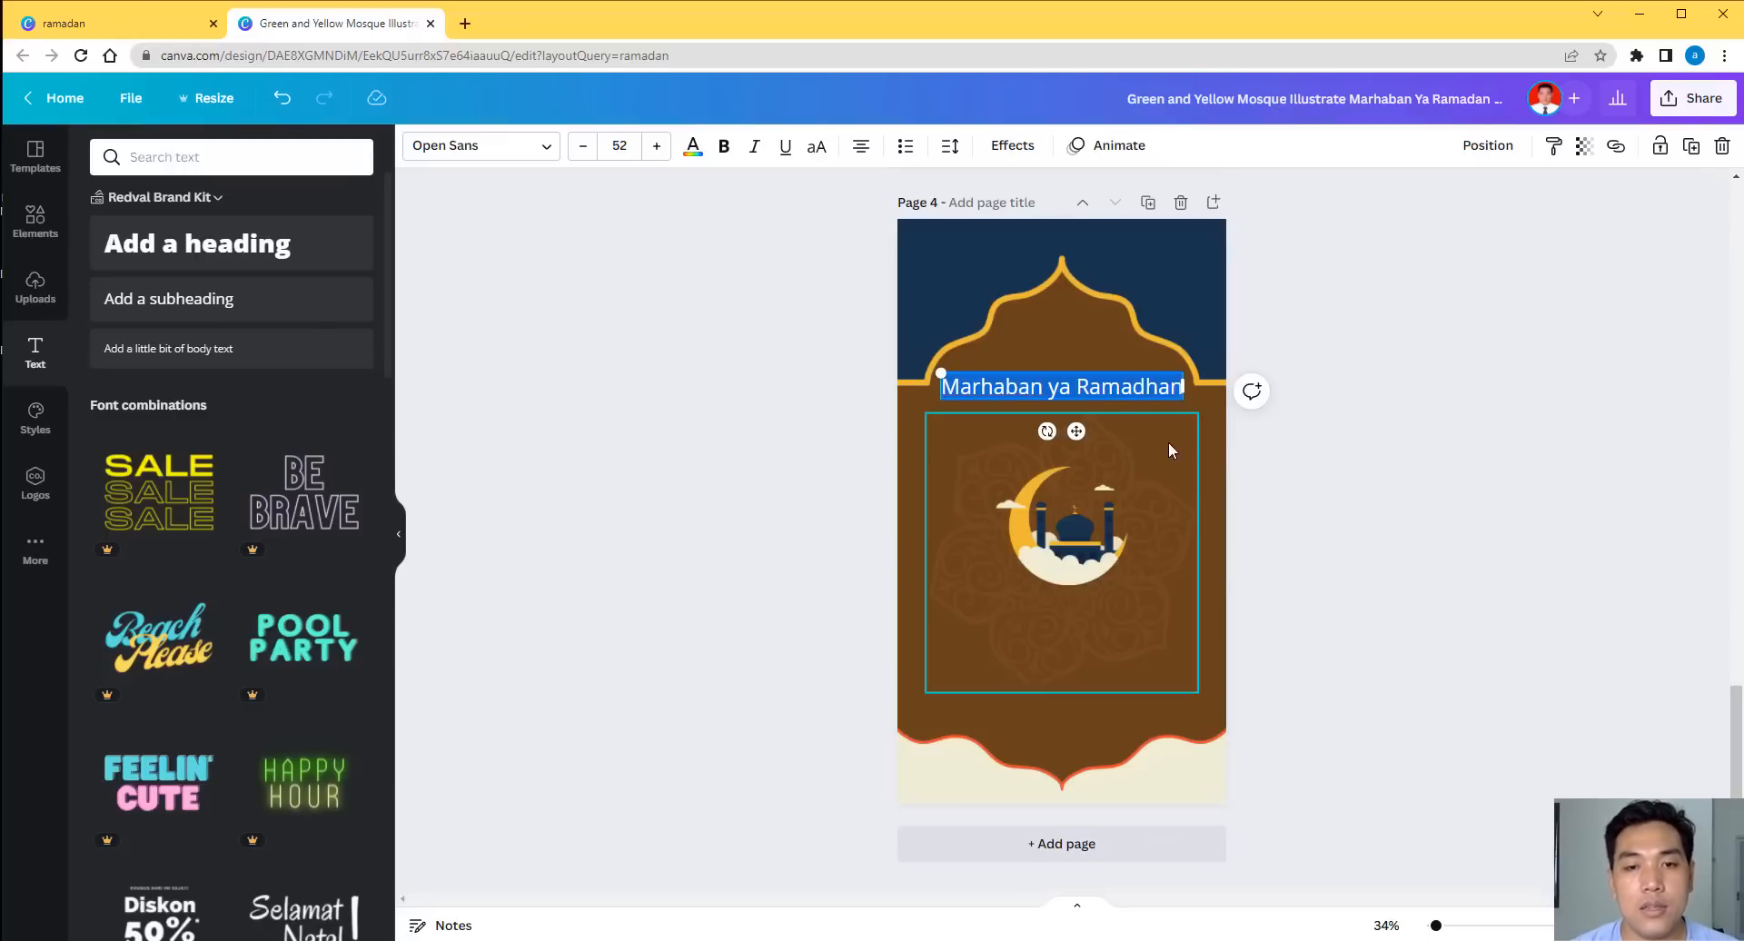
click(1050, 384)
click(1074, 417)
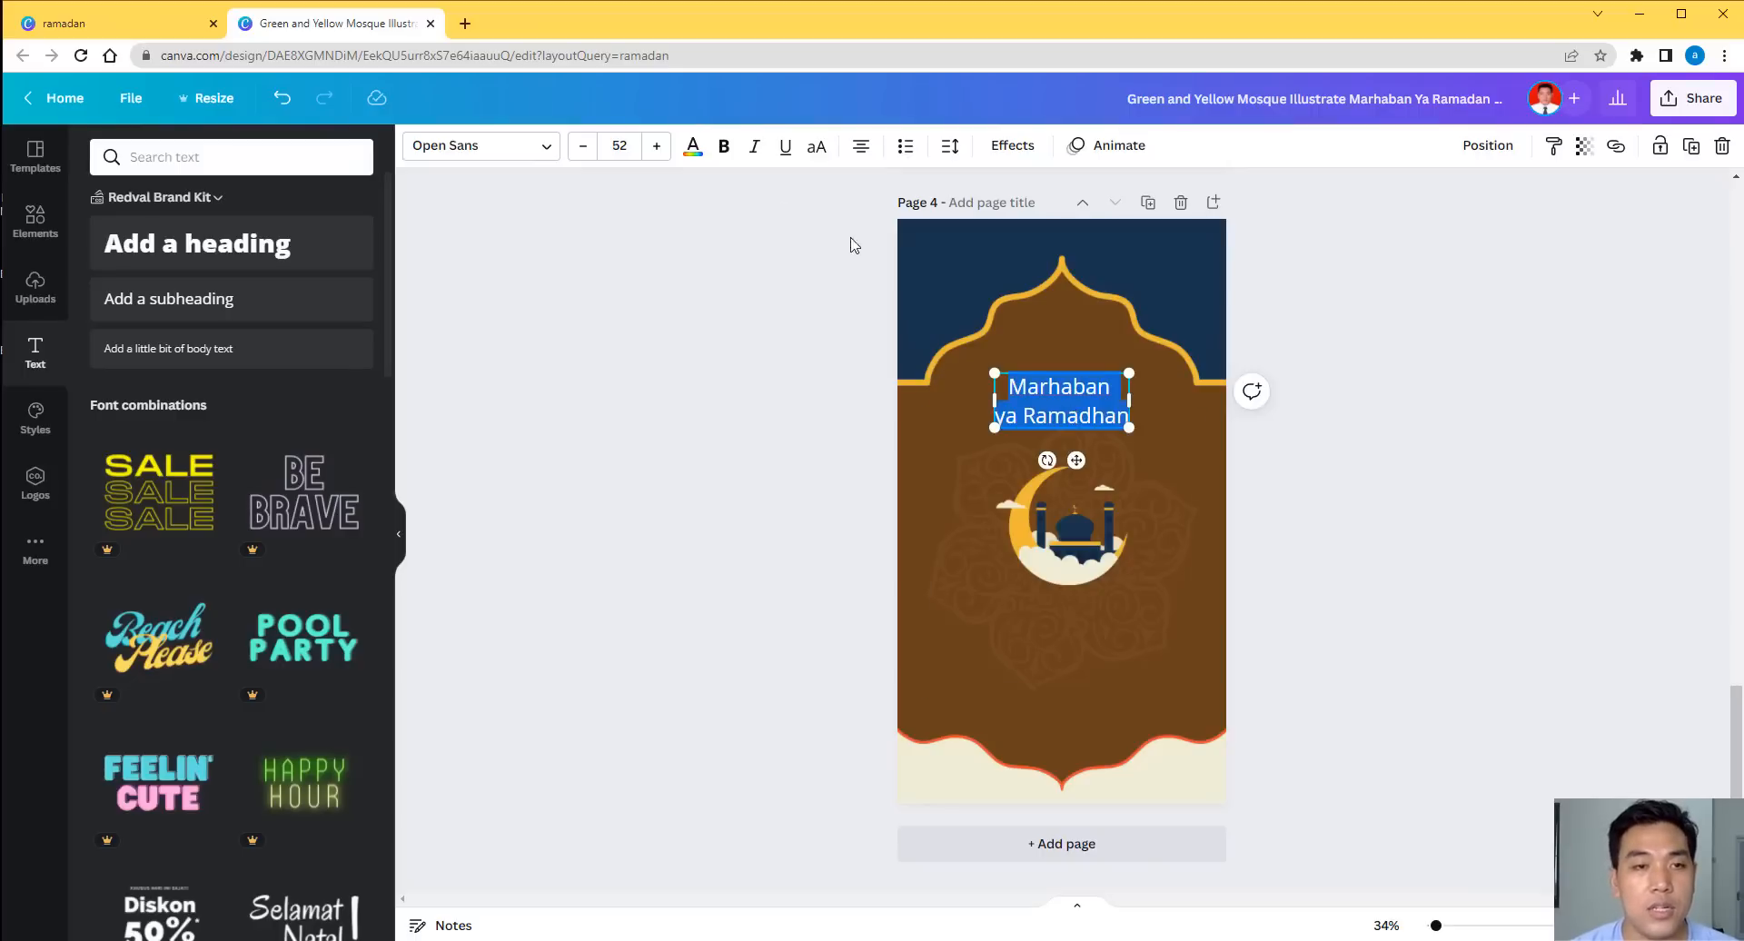
Search the fonts for "arabic" and set the "Marhaban ya Ramadhan" text to Tufuli Arabic Light.
click(550, 156)
scroll(254, 436, down, 5)
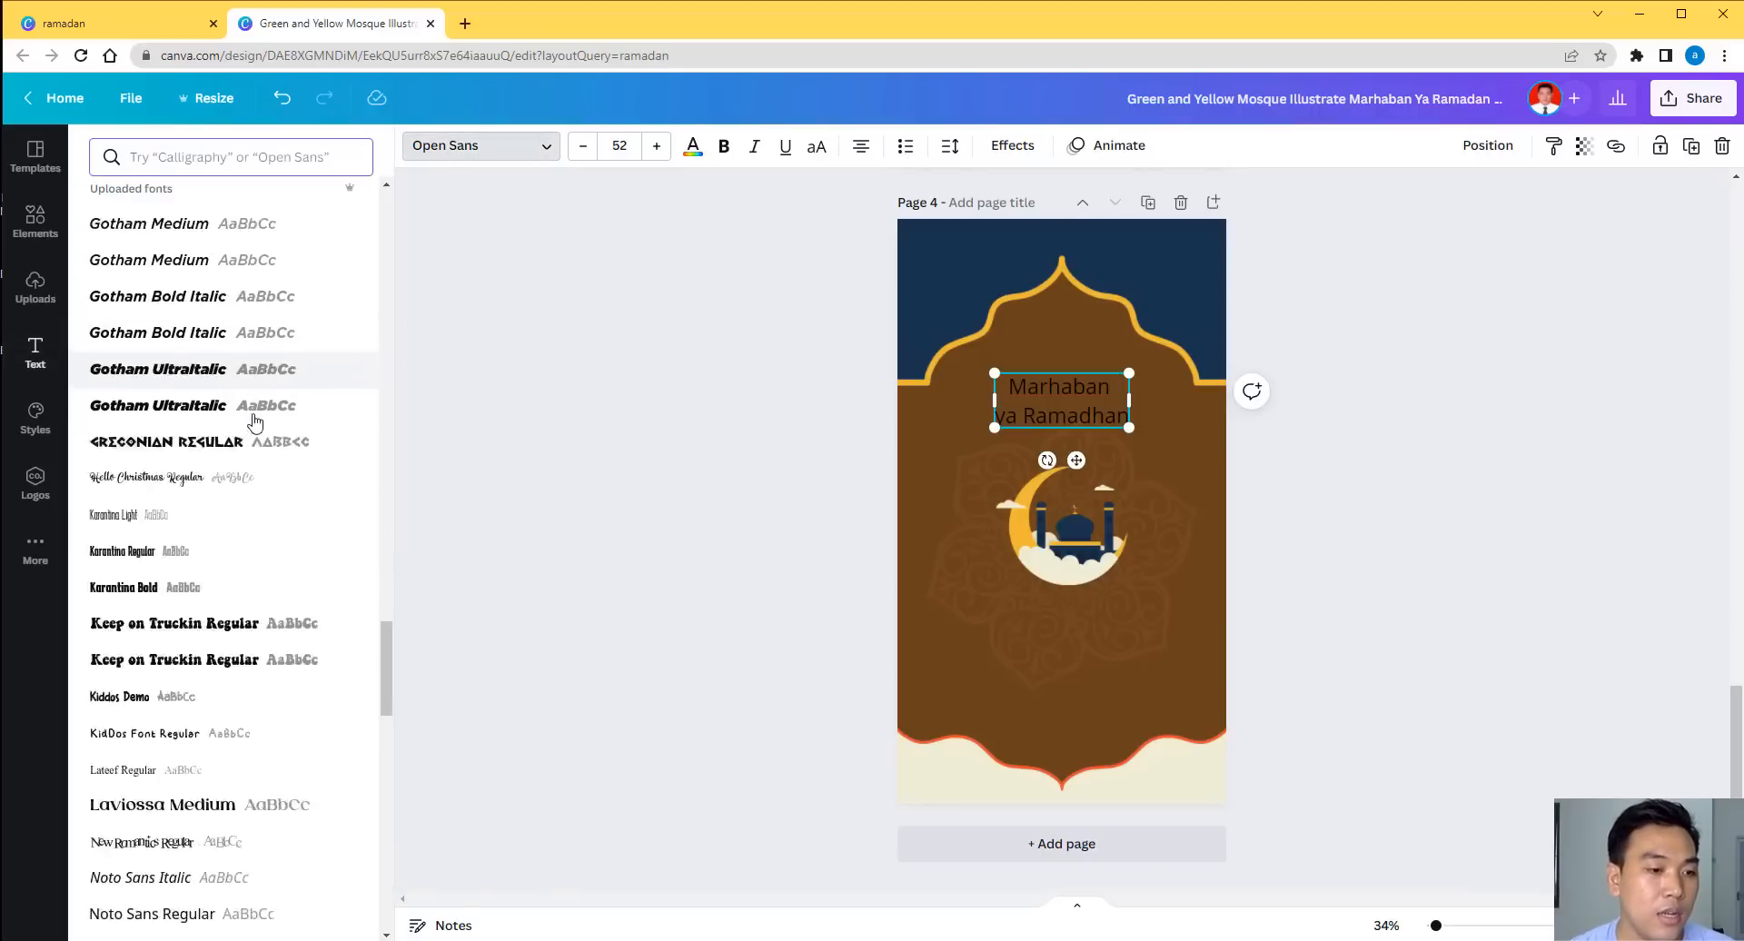
scroll(254, 458, down, 10)
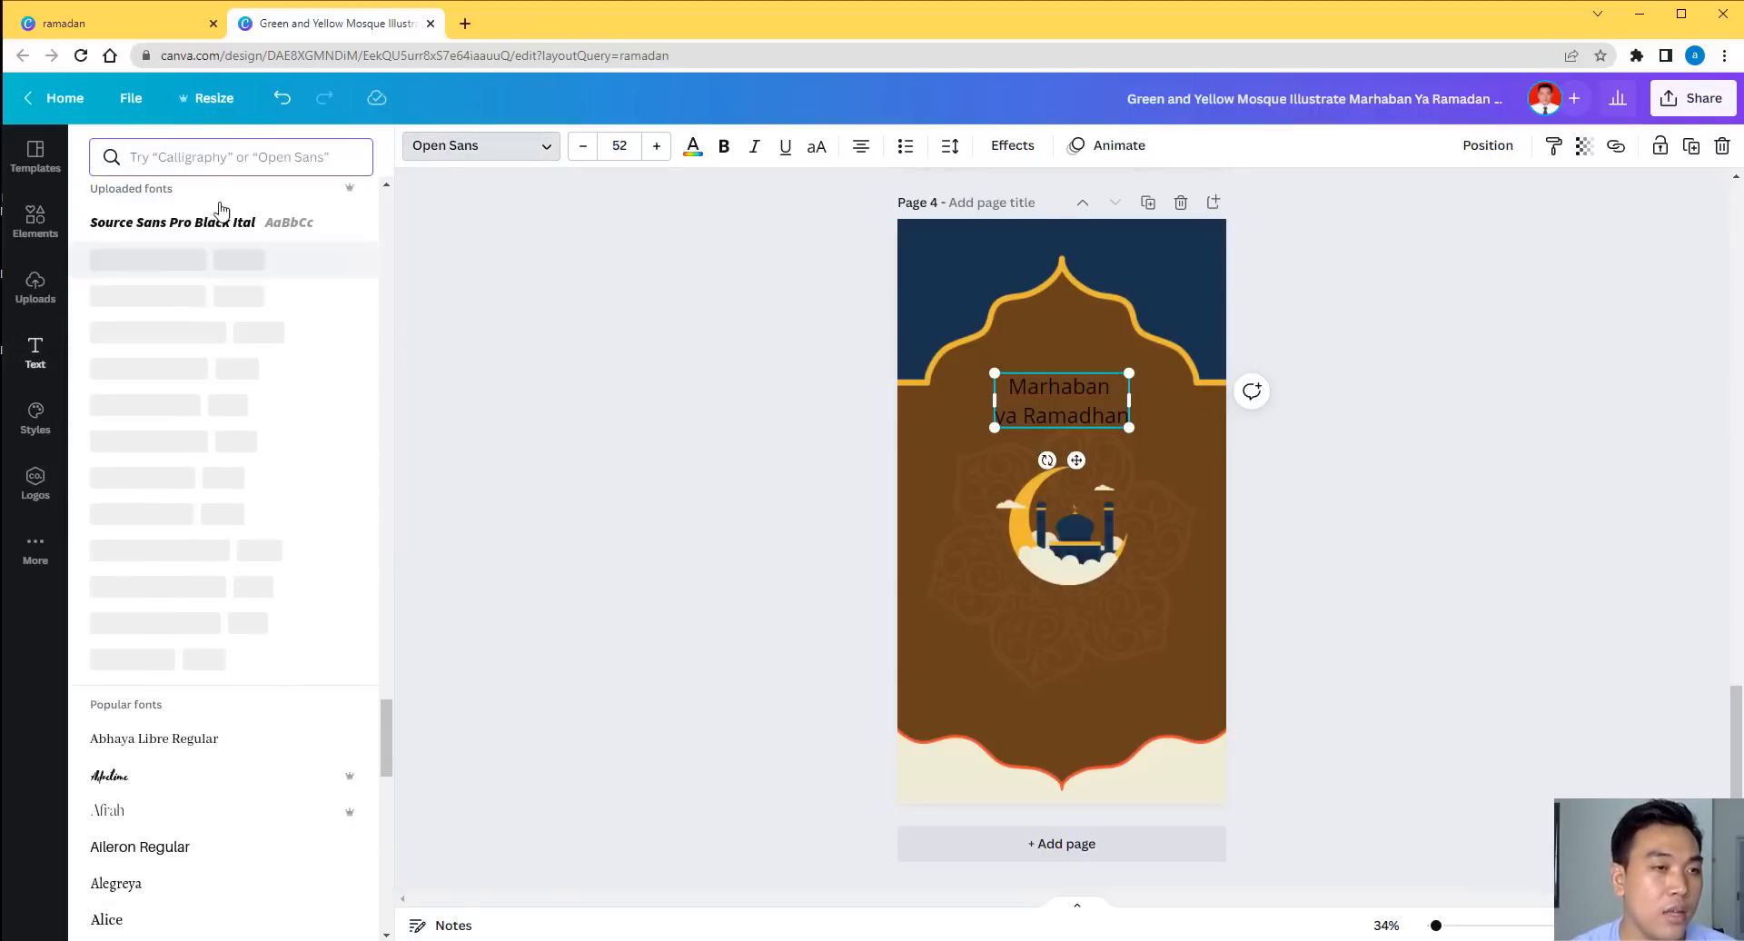
text(arabi)
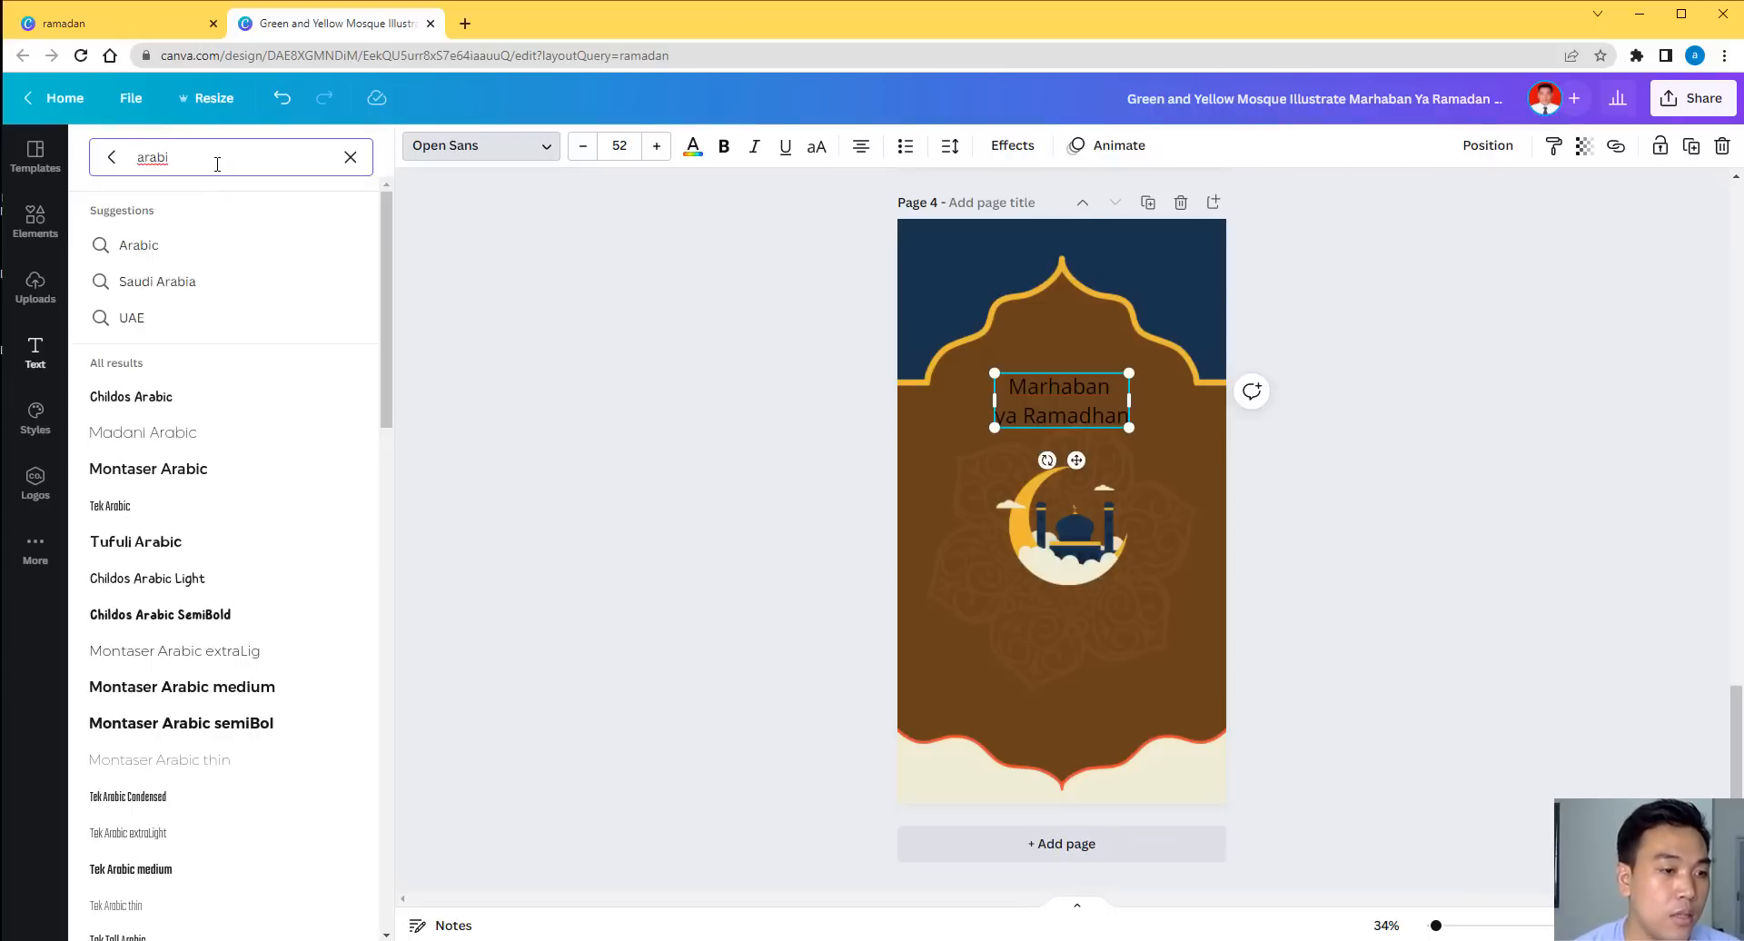
text(c)
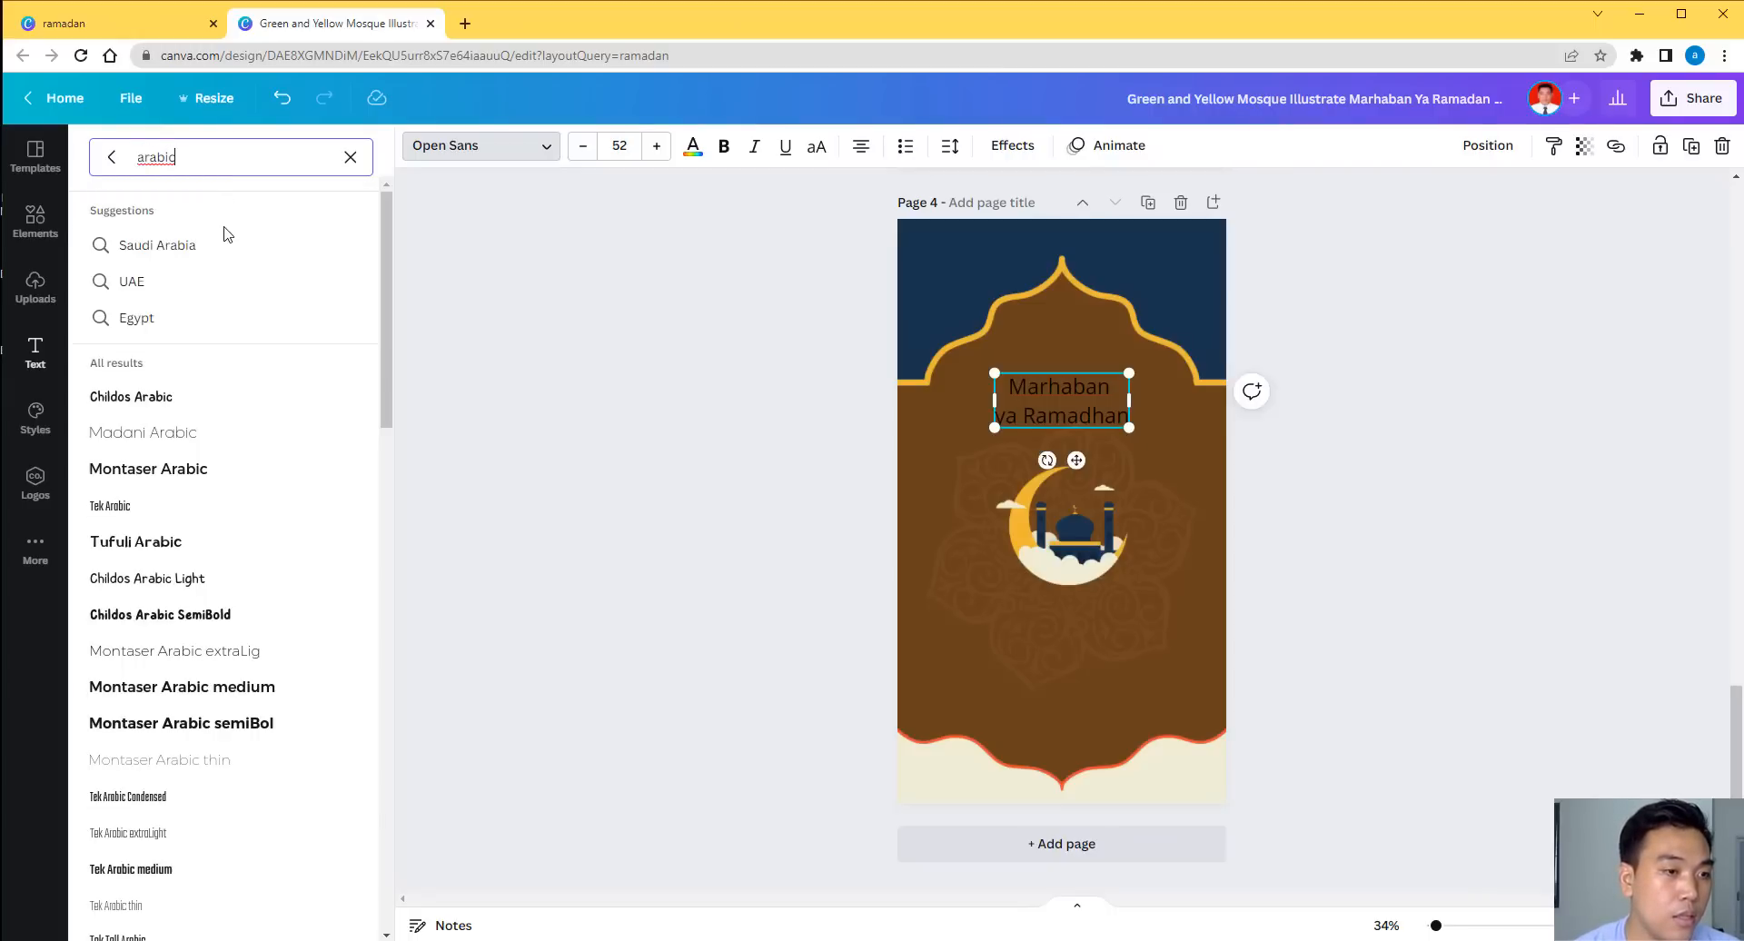
scroll(227, 513, down, 5)
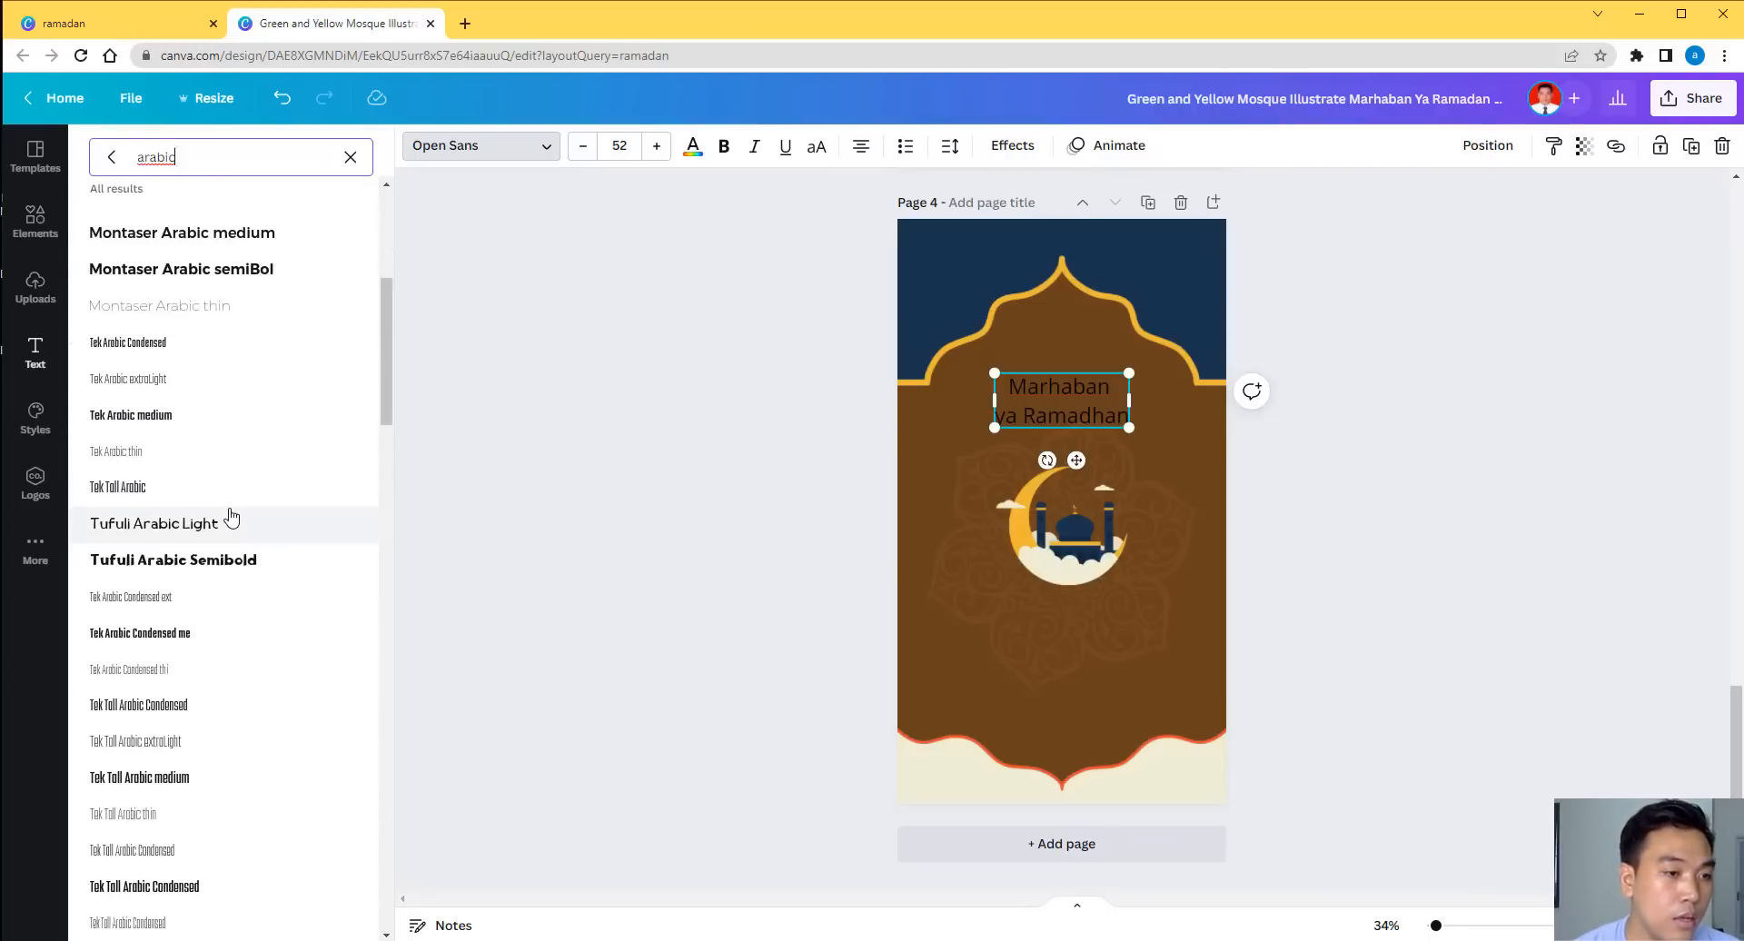
click(246, 540)
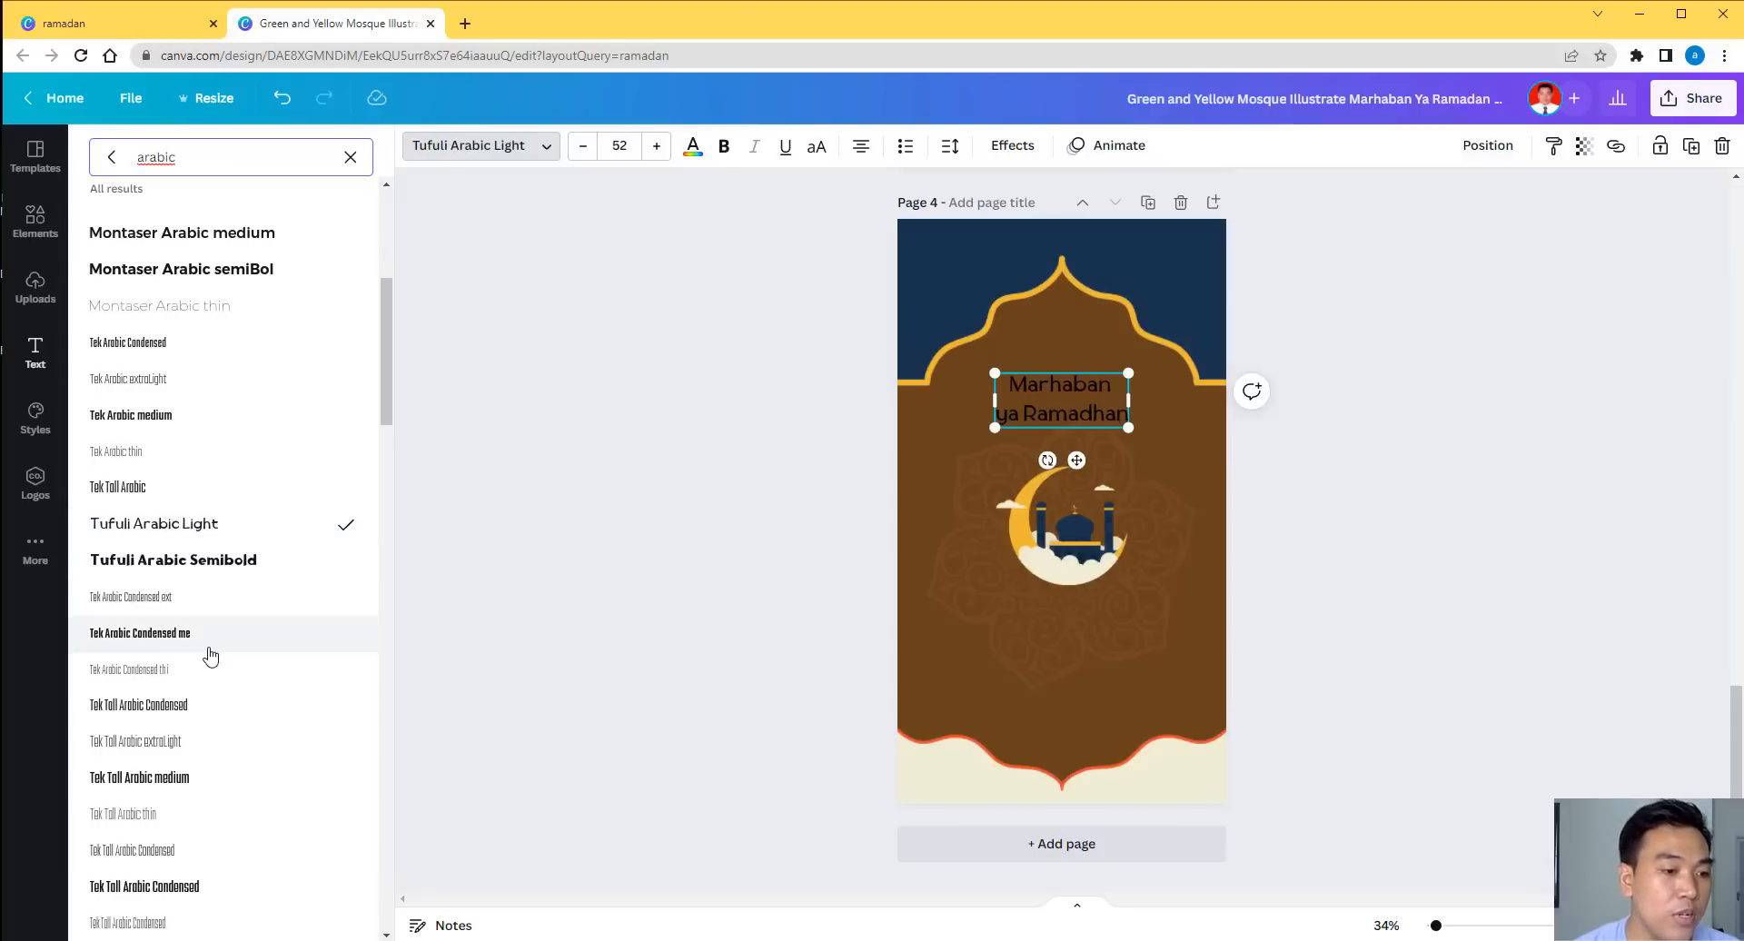
Browse the font results and font categories, and change the "Marhaban ya Ramadhan" text to Childos Arabic Light.
scroll(209, 656, down, 5)
scroll(201, 638, down, 10)
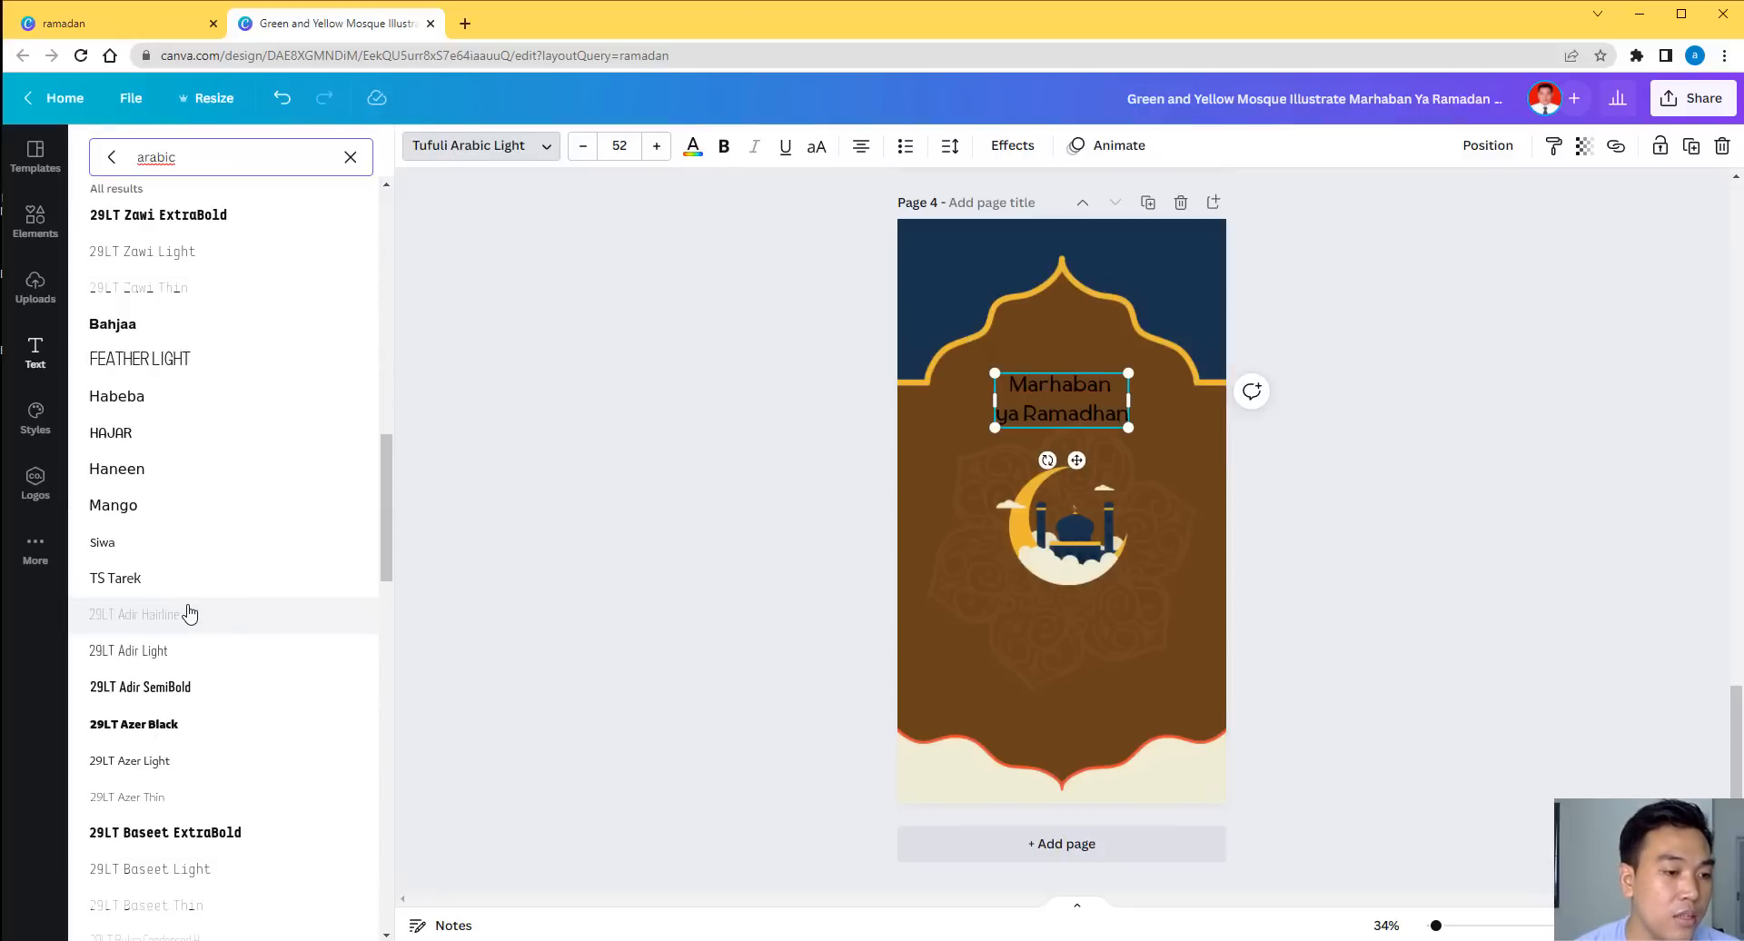
scroll(188, 611, up, 20)
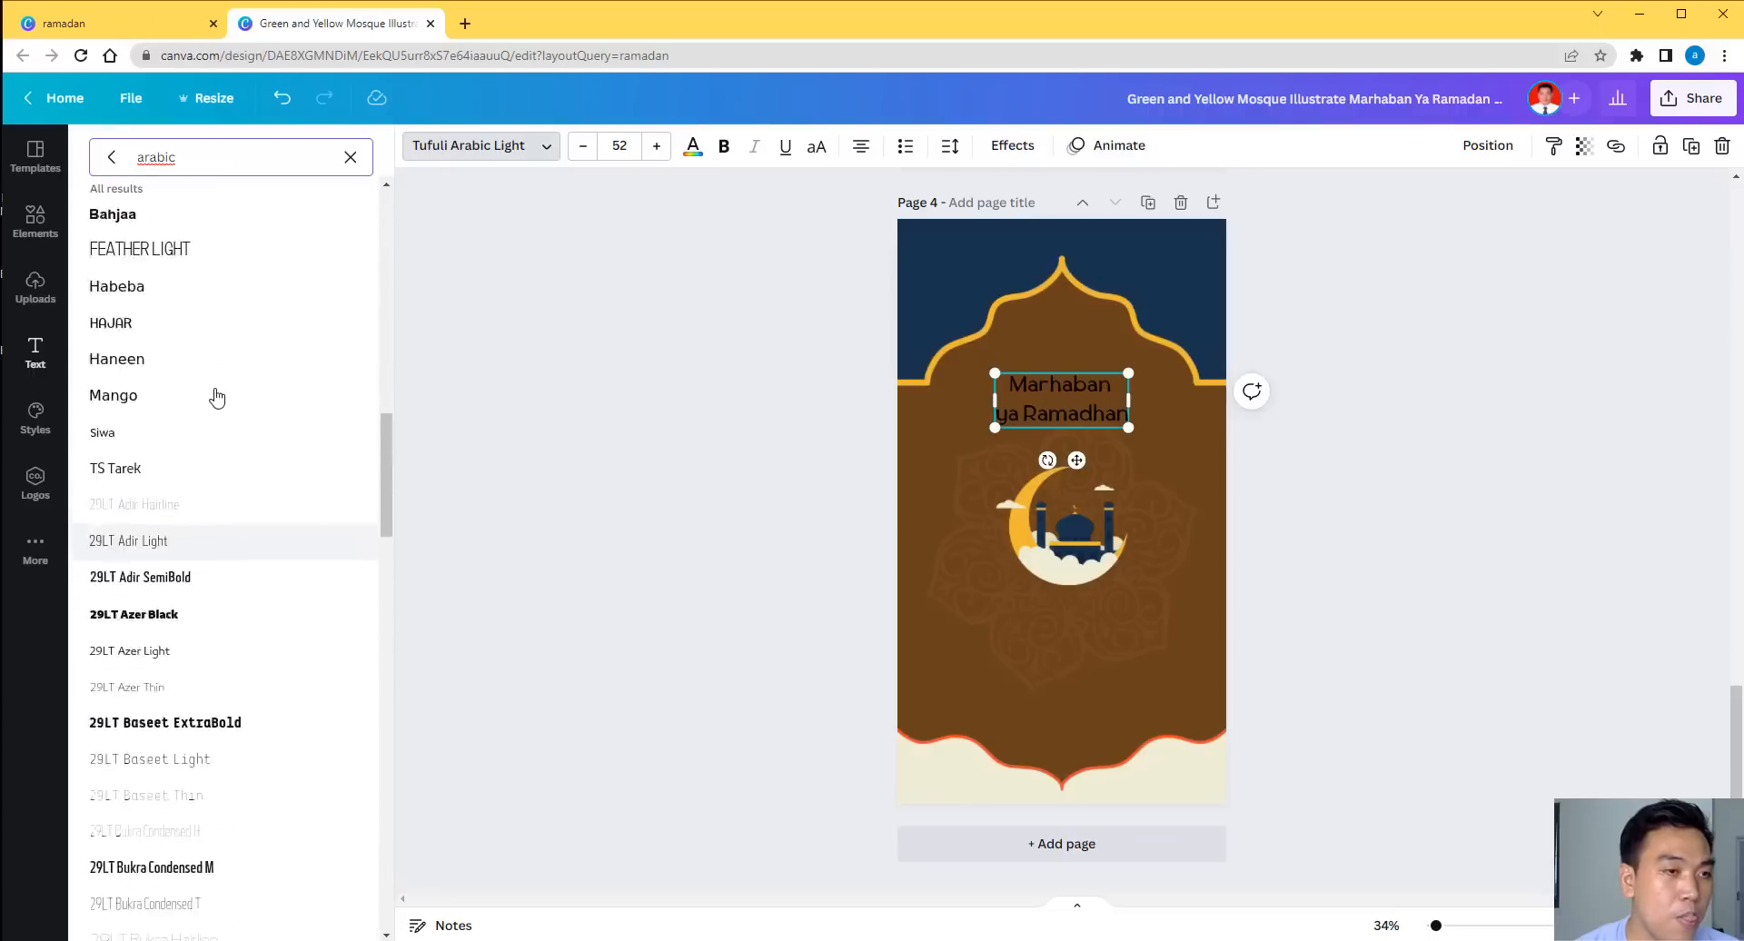
drag(234, 163, 130, 169)
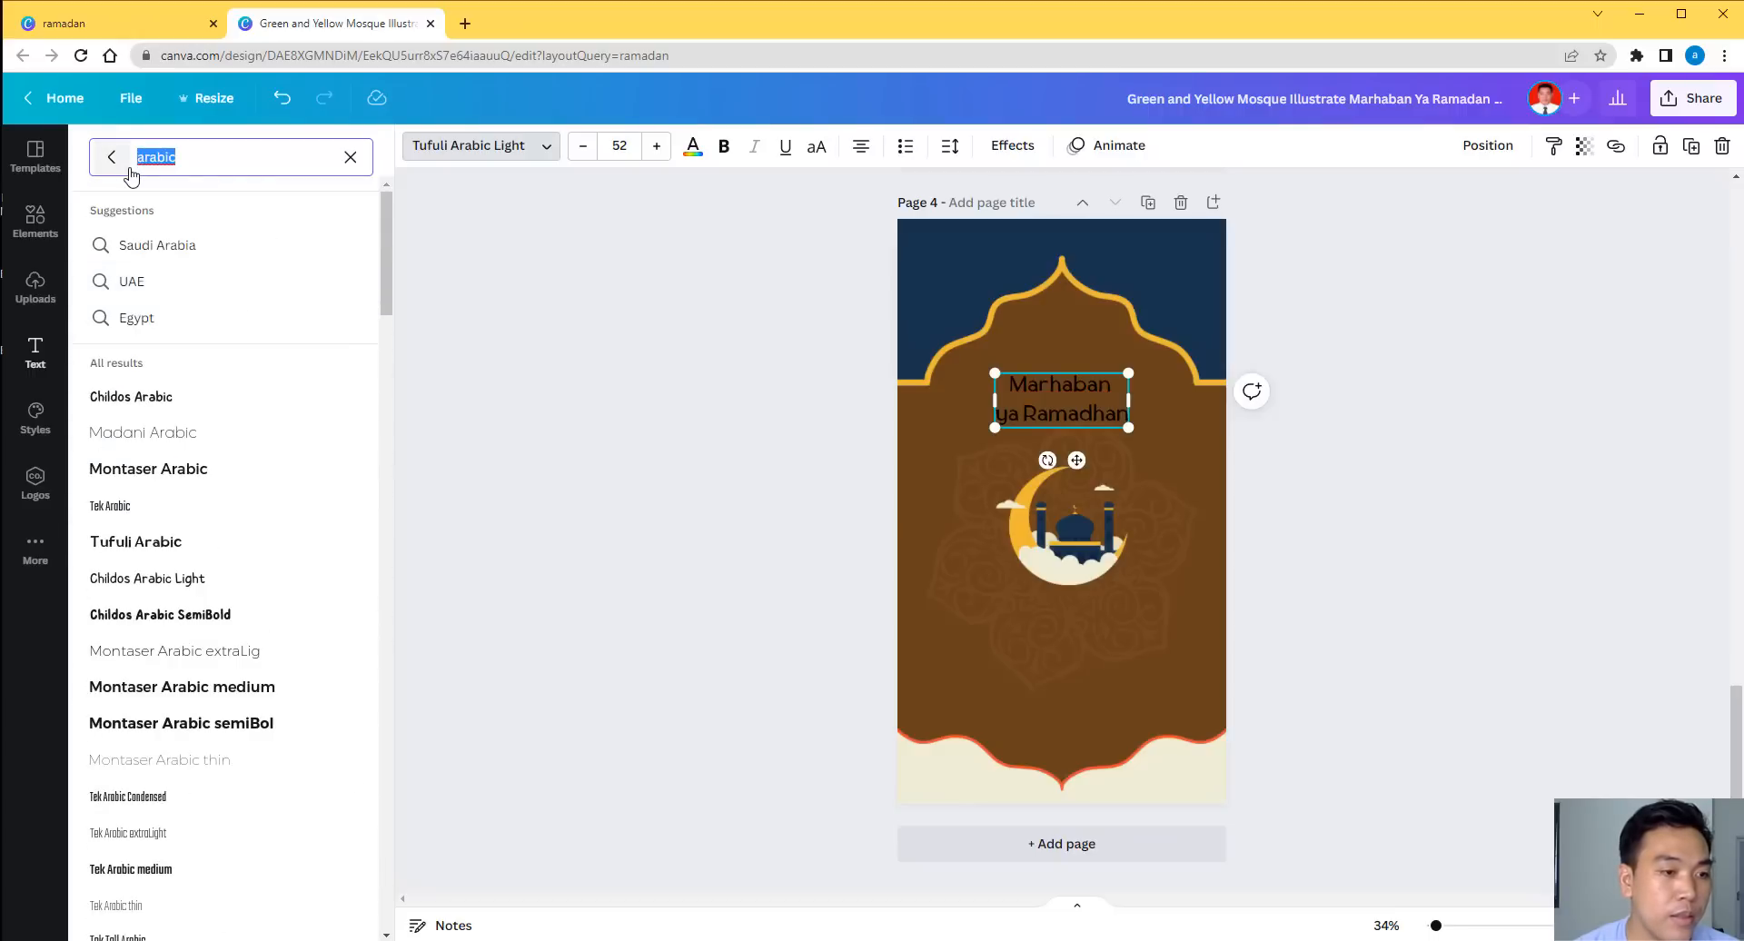
key(BackSpace)
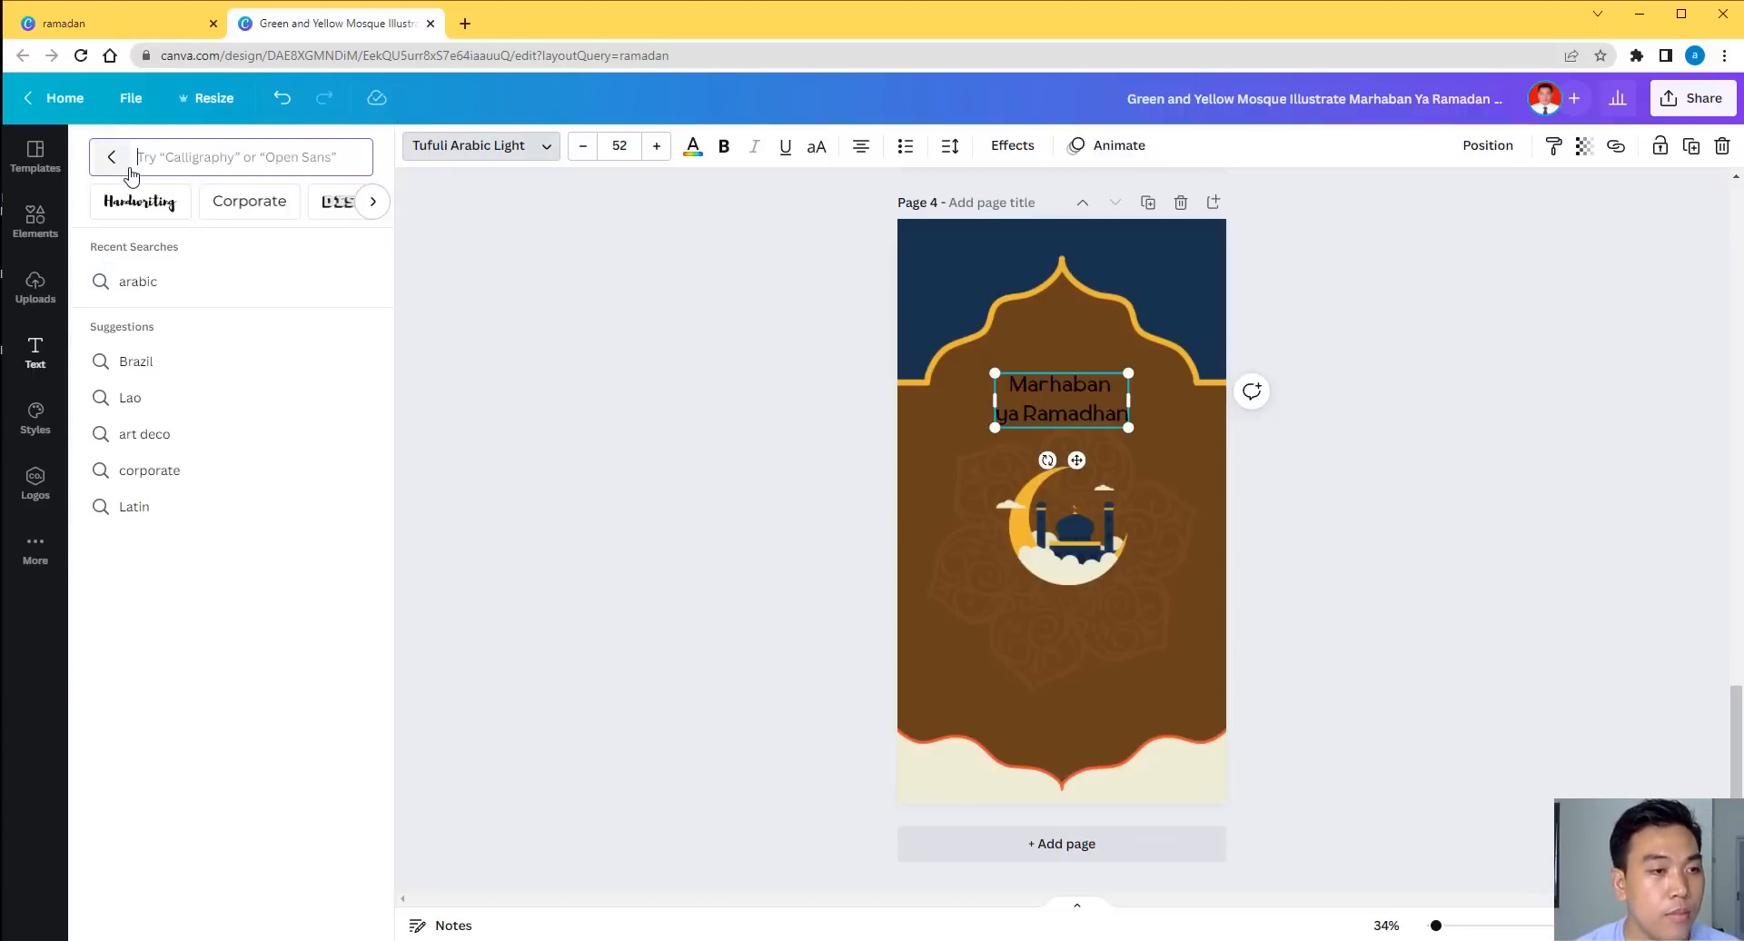
click(372, 202)
click(373, 202)
click(373, 201)
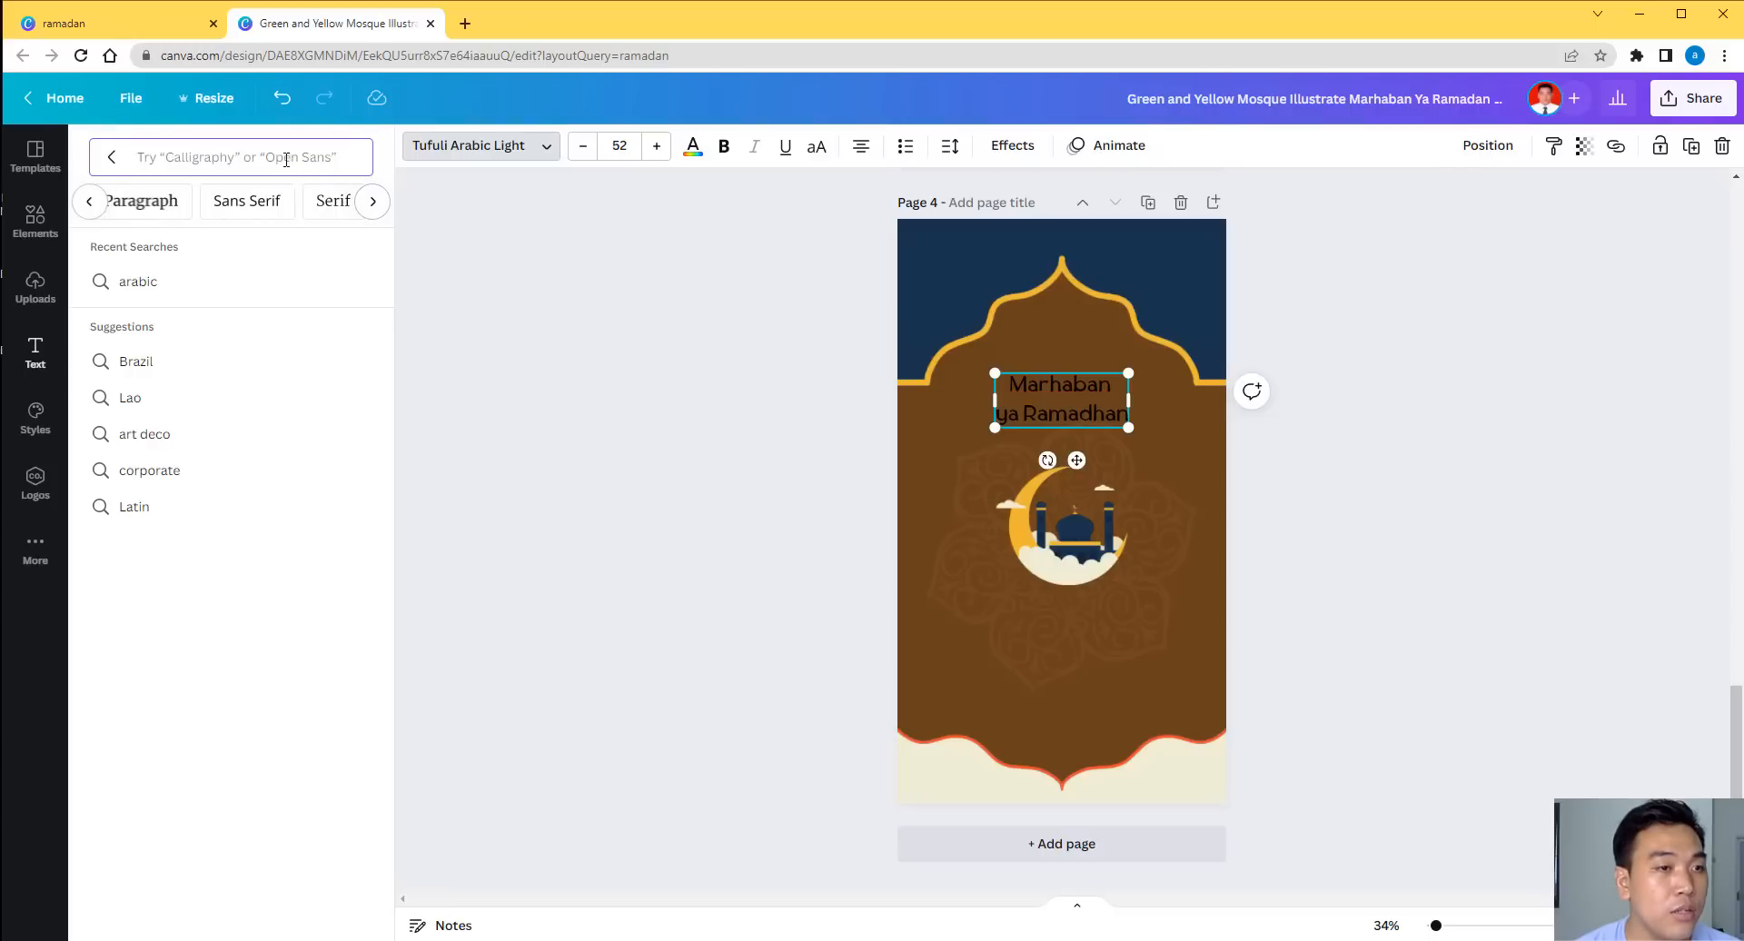
click(160, 298)
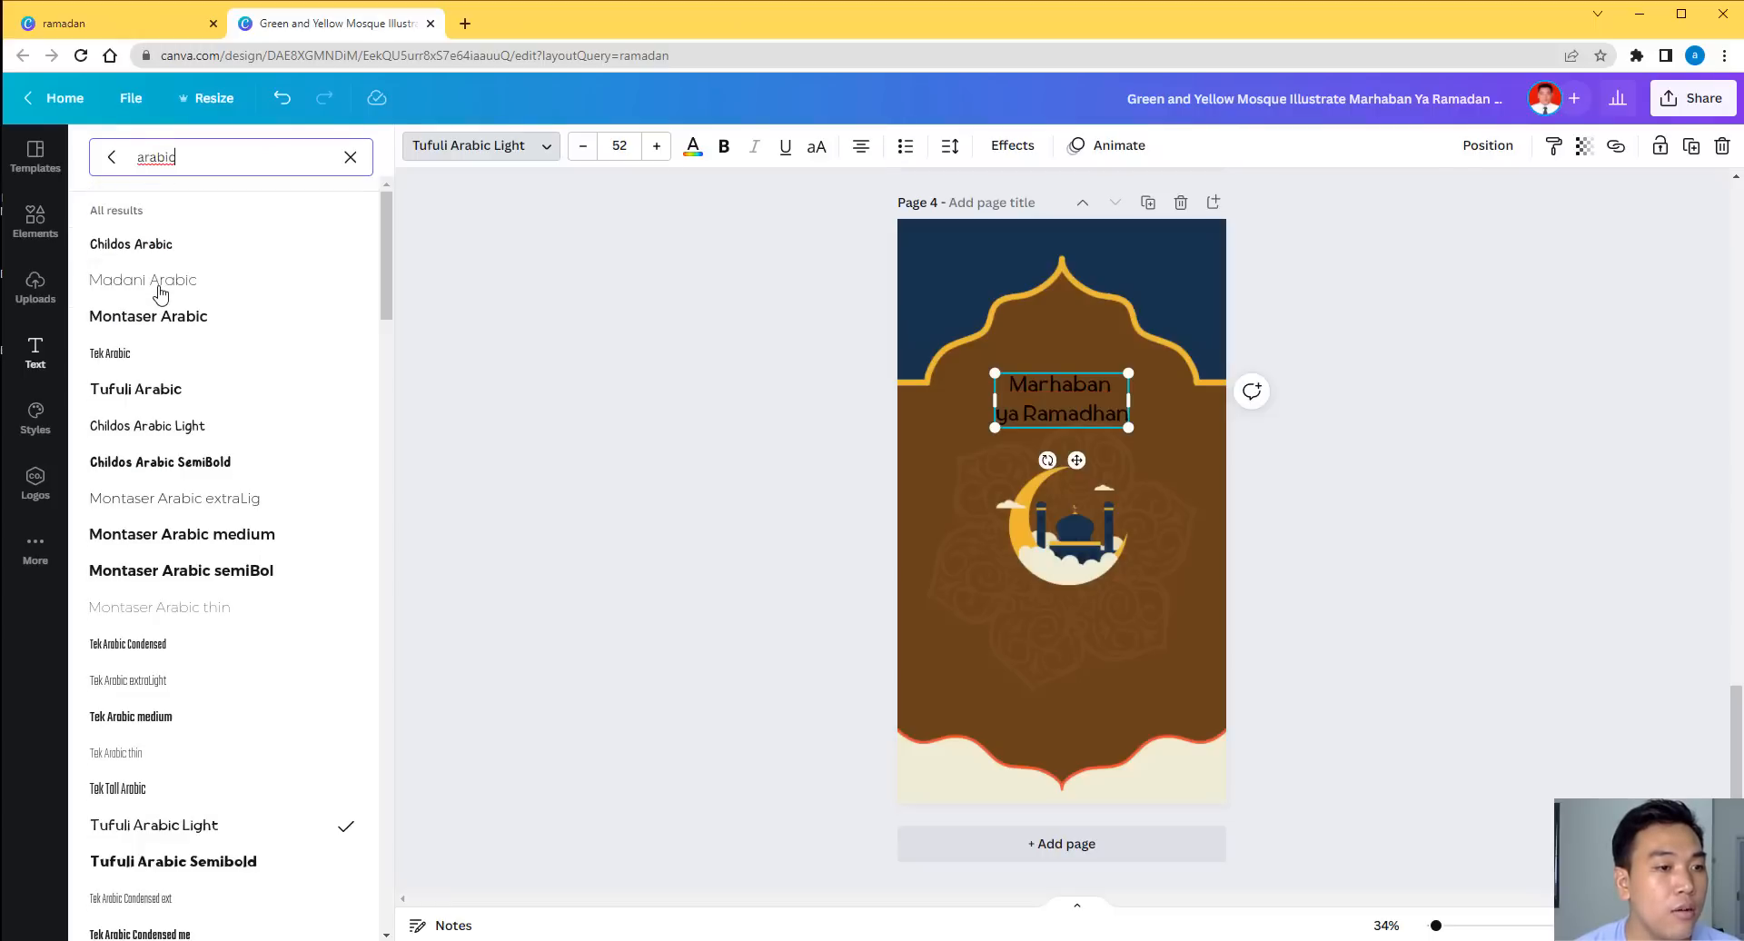
click(197, 427)
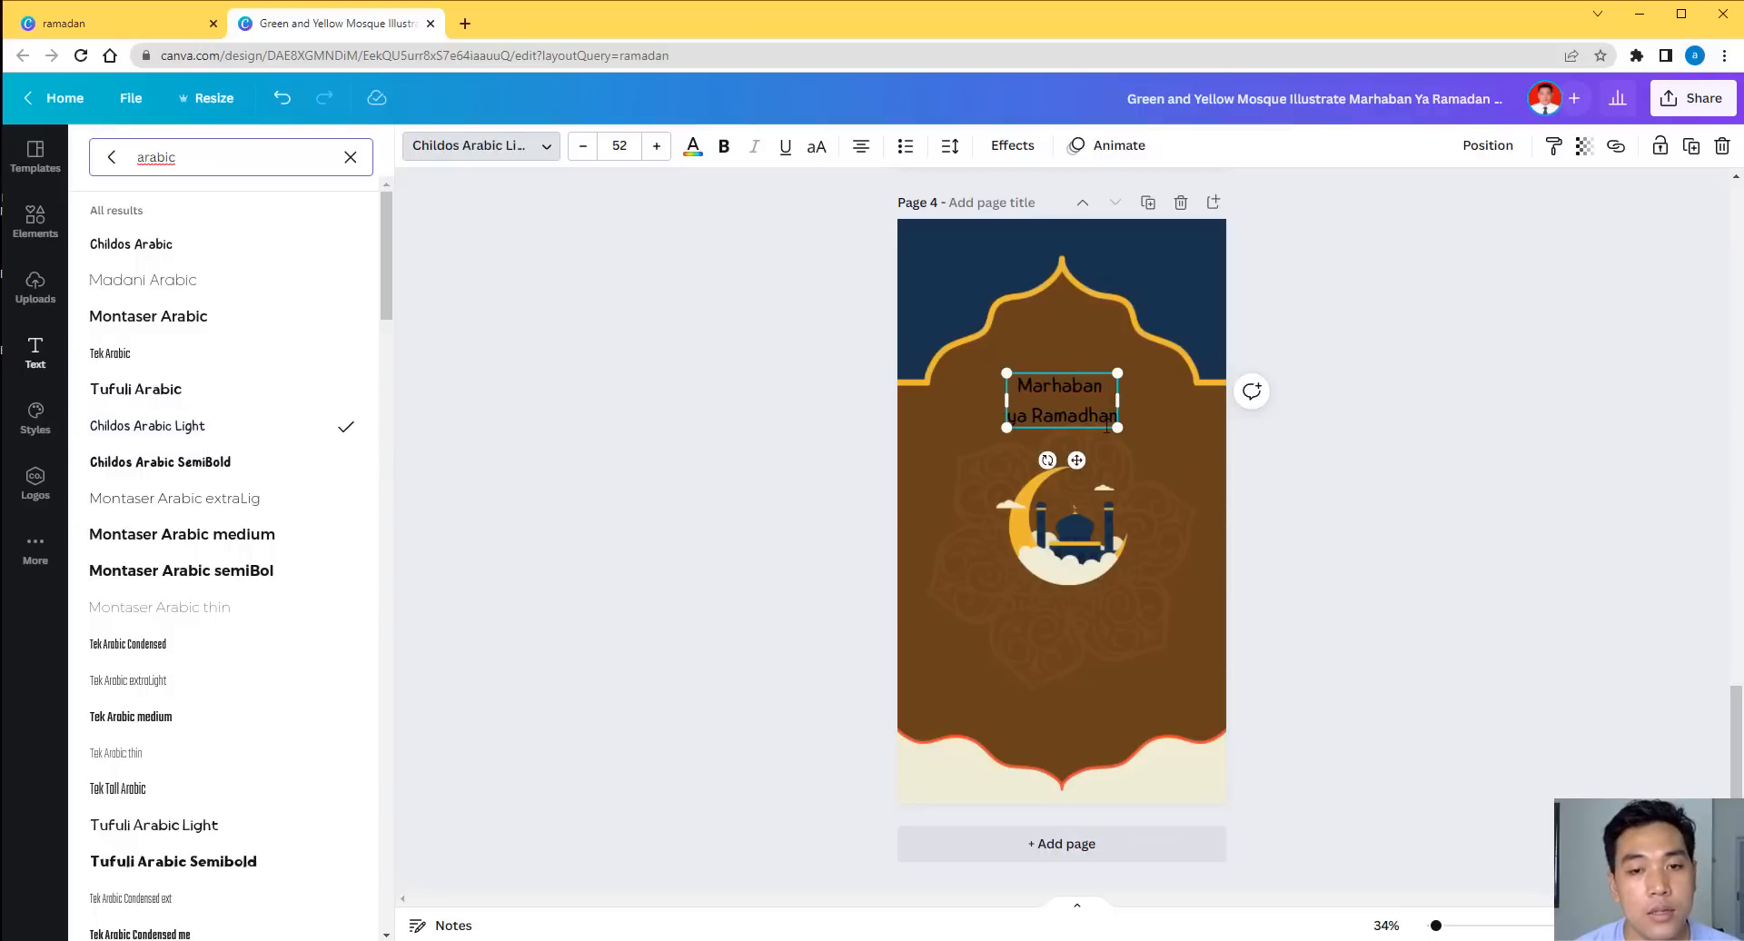
Increase the "Marhaban ya Ramadhan" text size to 80 and move the text slightly up on page 4.
click(658, 145)
click(658, 146)
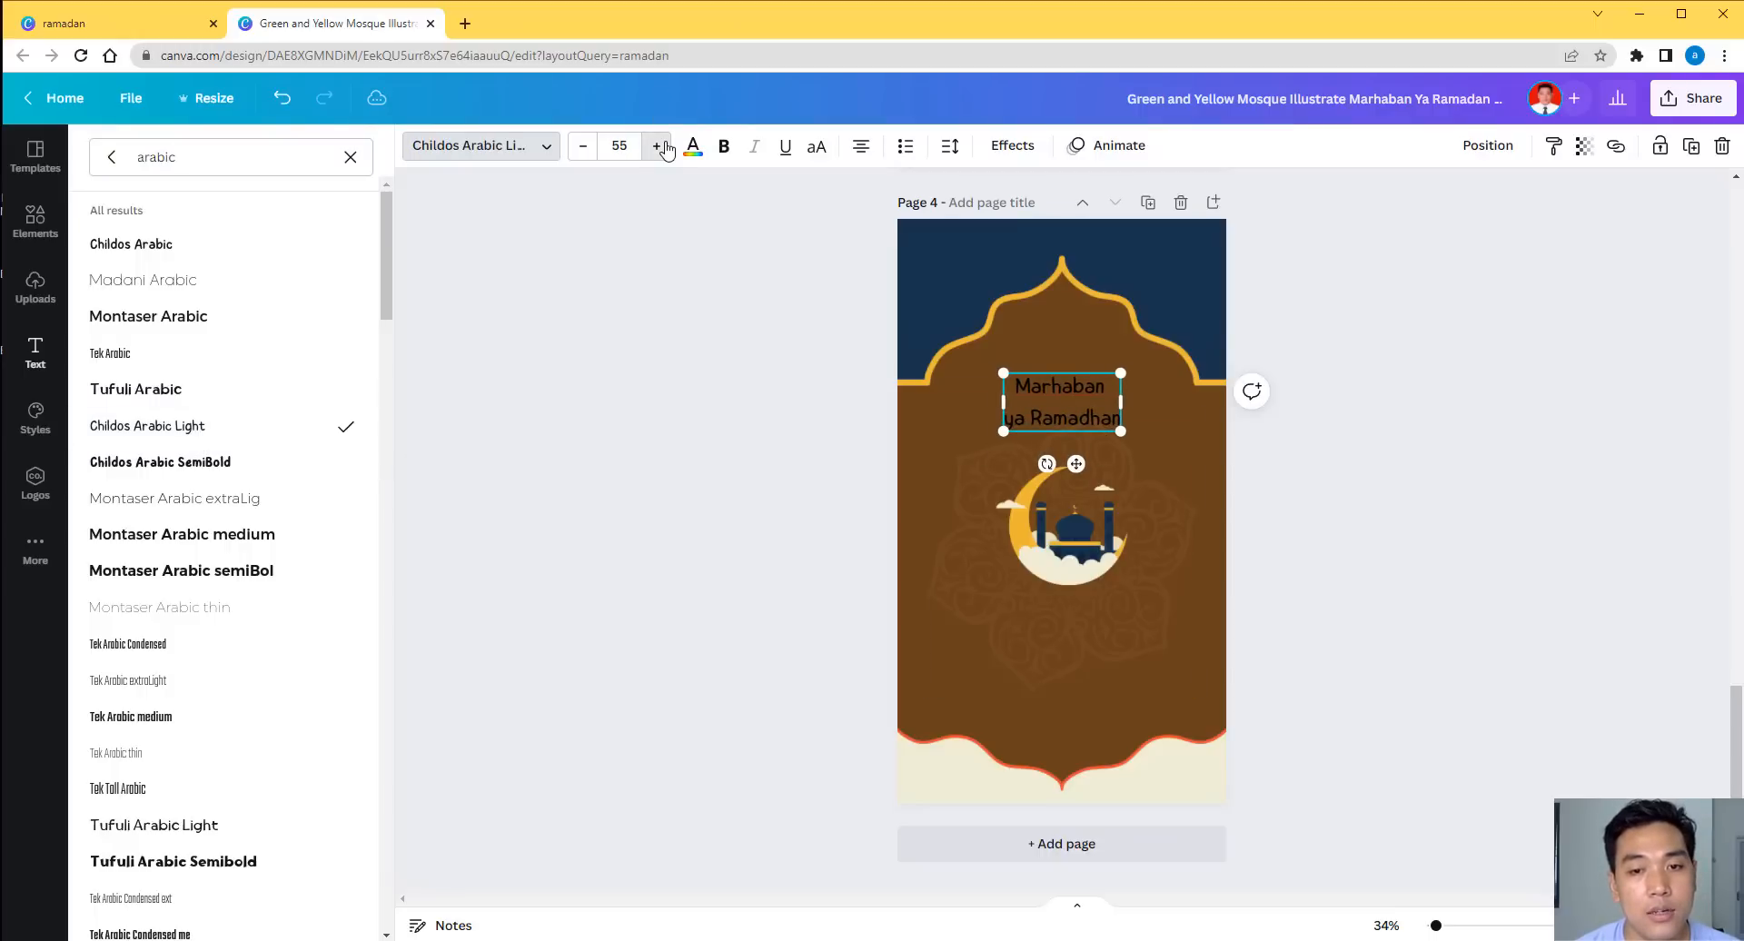
click(657, 145)
click(658, 145)
click(657, 145)
click(657, 146)
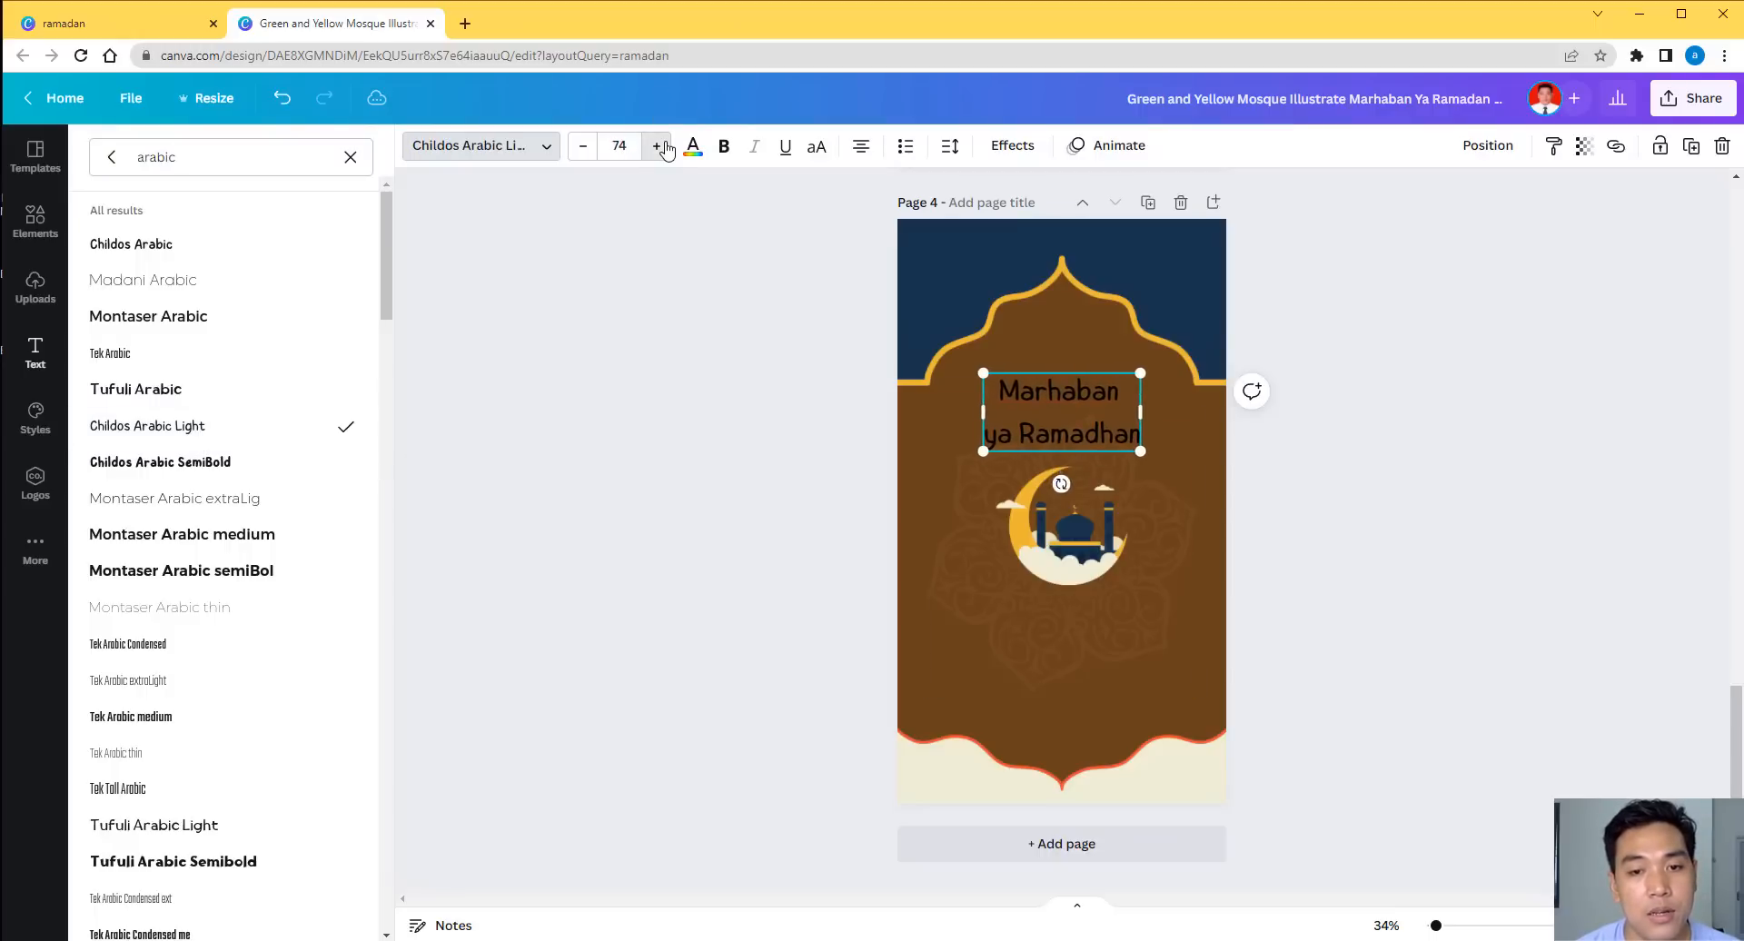
click(657, 145)
click(1341, 432)
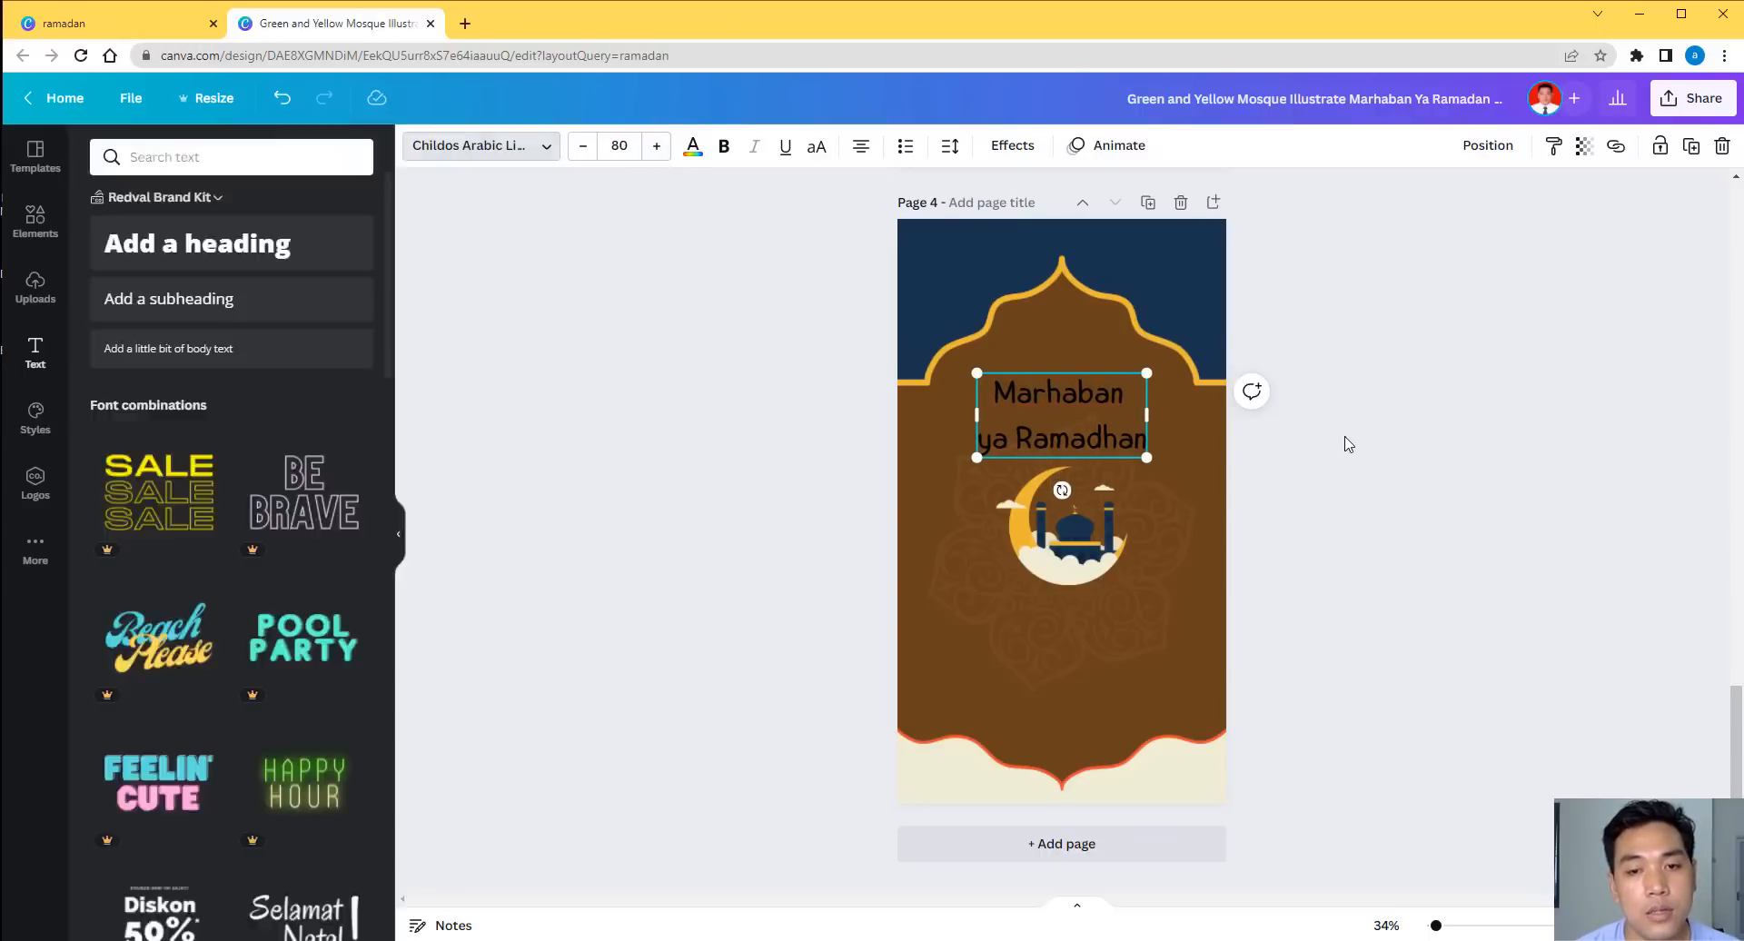
click(1377, 467)
click(1078, 394)
drag(1078, 394, 1081, 368)
Check which fonts the "Marhaban Ya Ramadan" heading on page 3 and the "Kurma Ajwa" title on page 2 use.
scroll(1195, 358, up, 6)
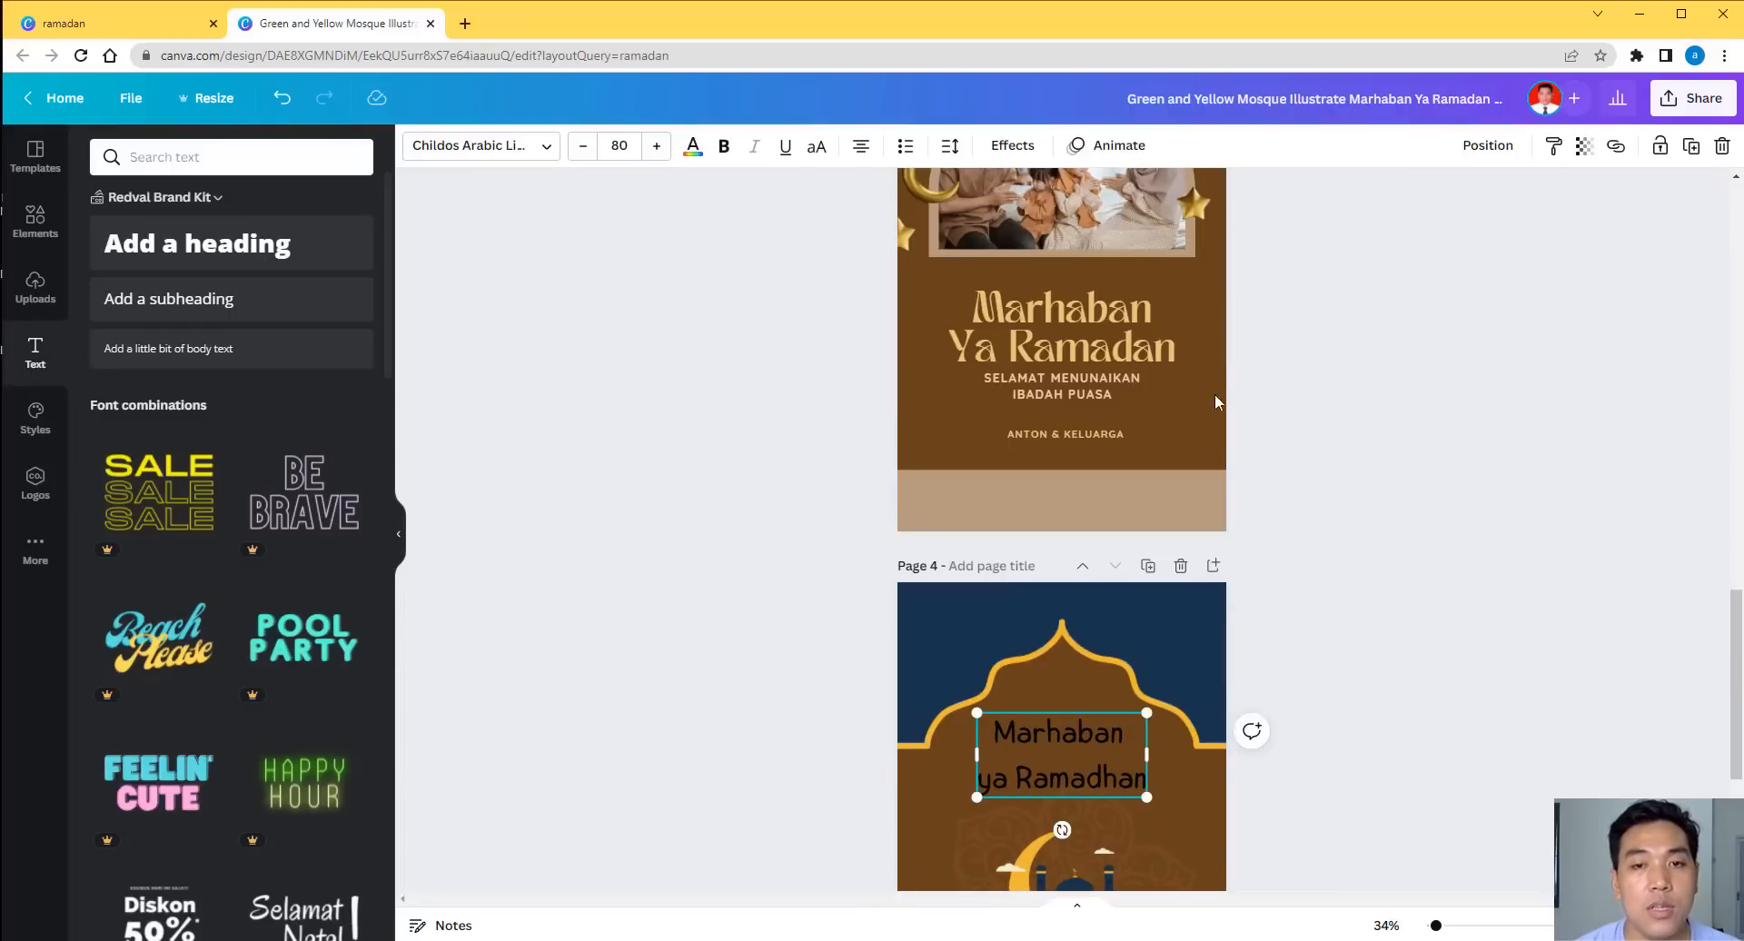
click(1078, 510)
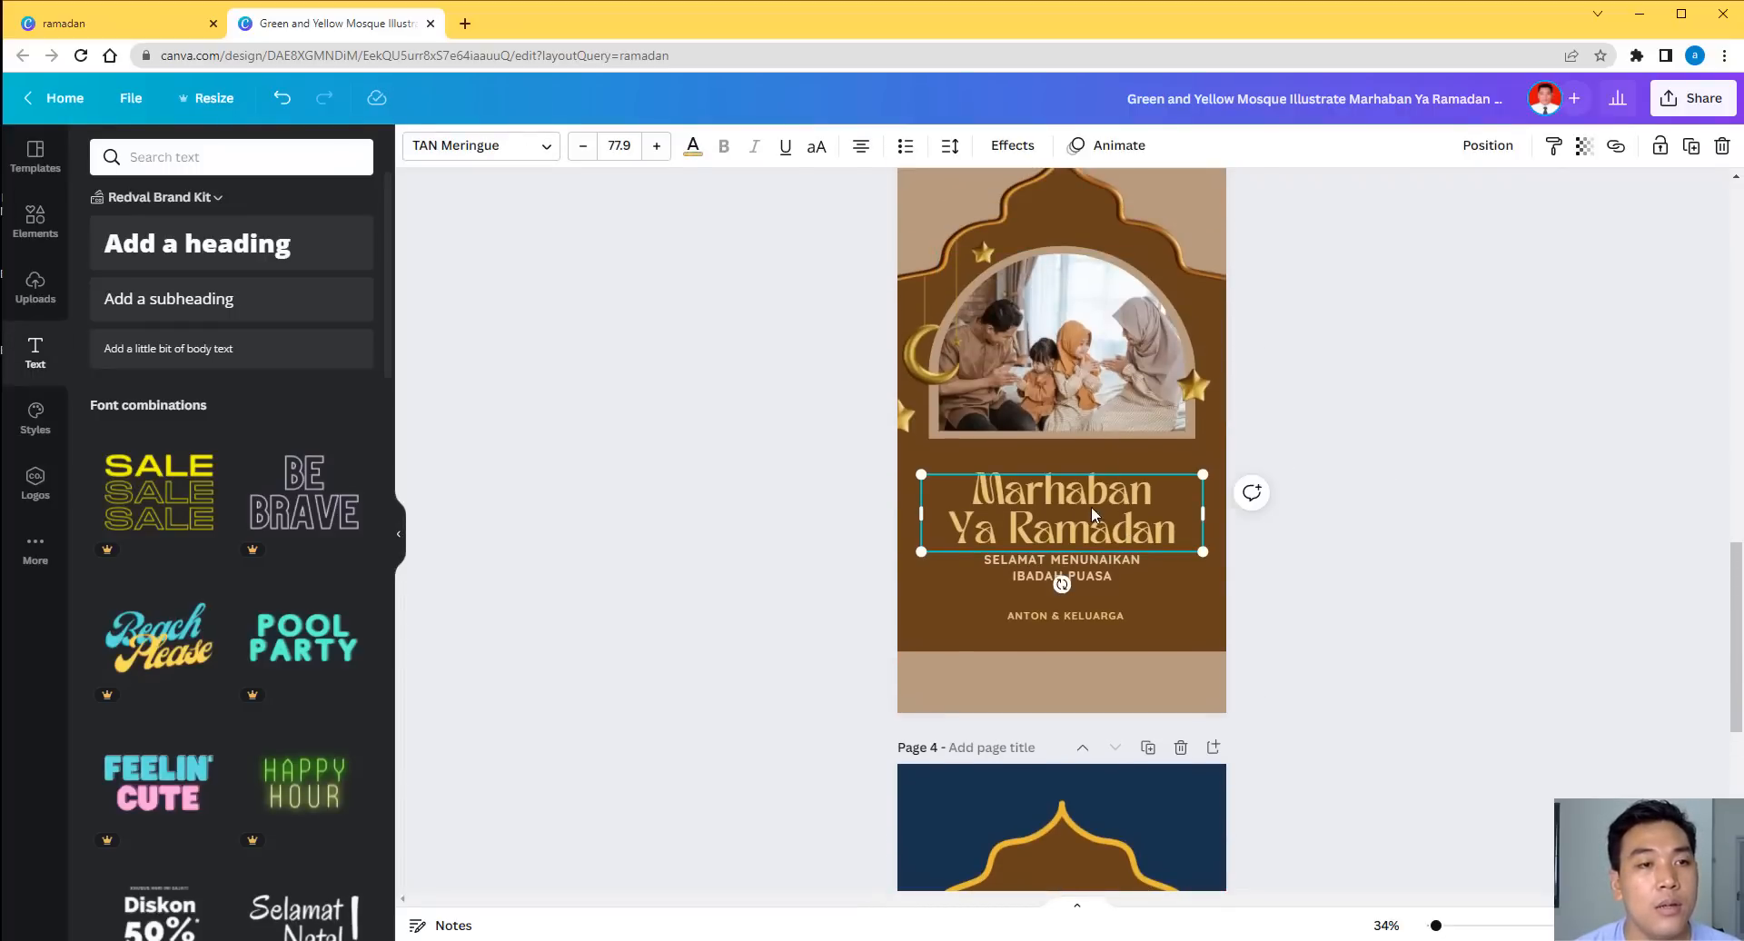
scroll(1280, 472, up, 5)
scroll(1158, 390, up, 4)
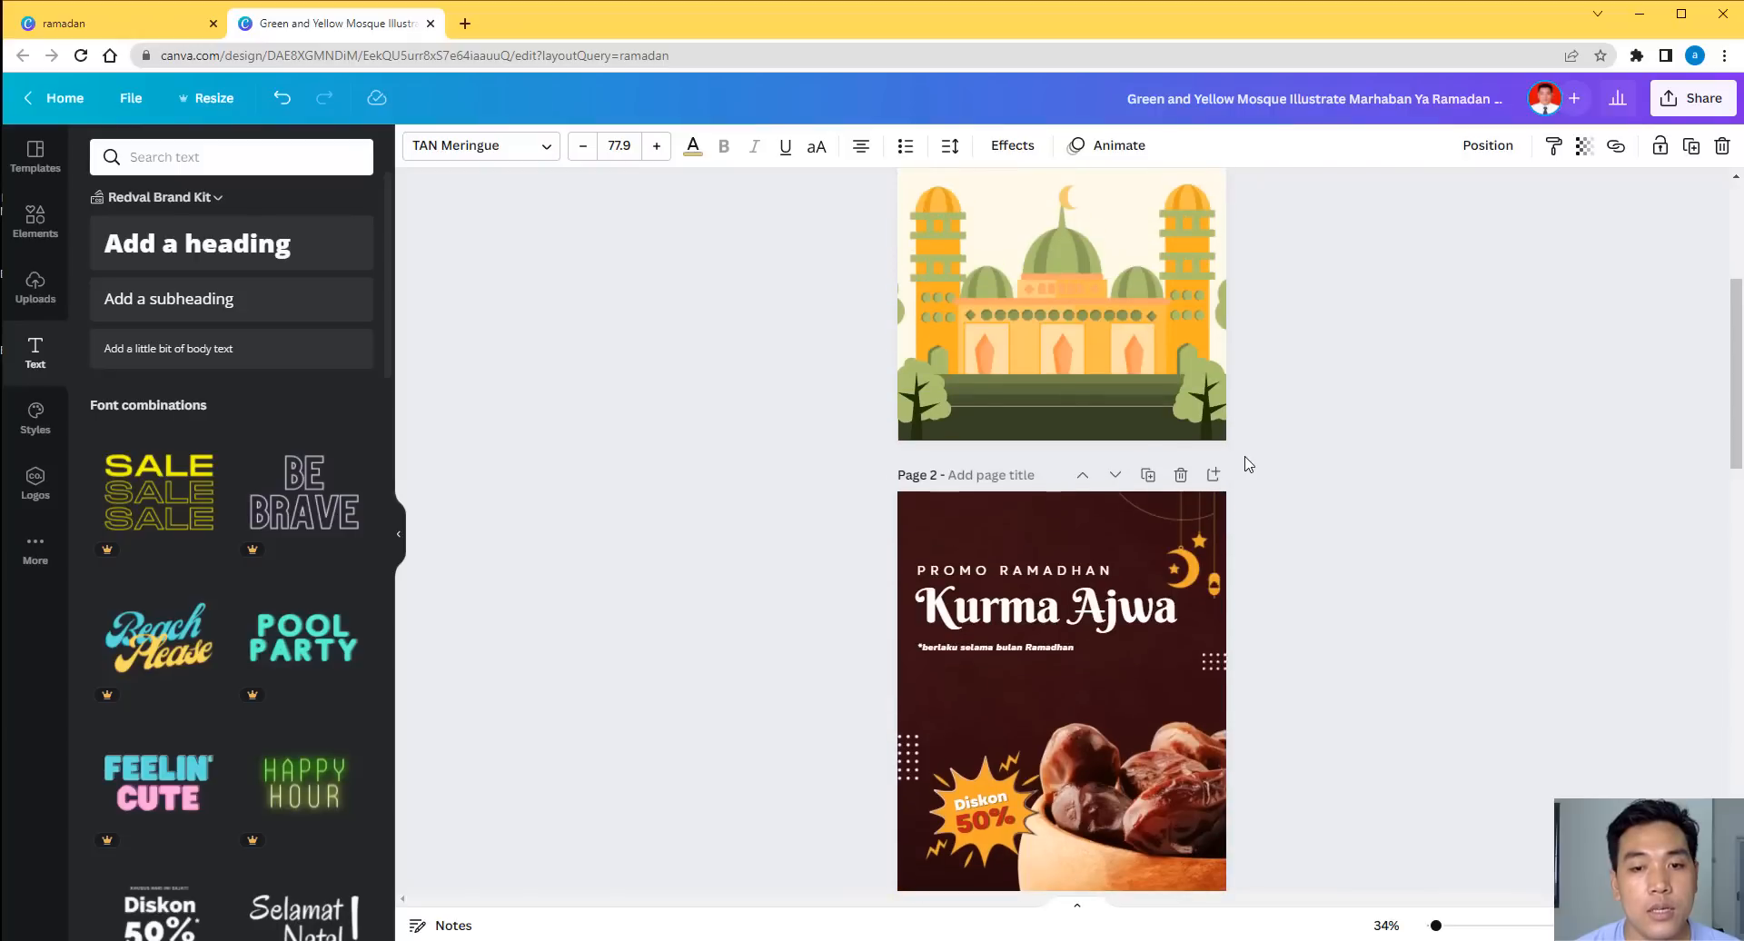
click(1094, 616)
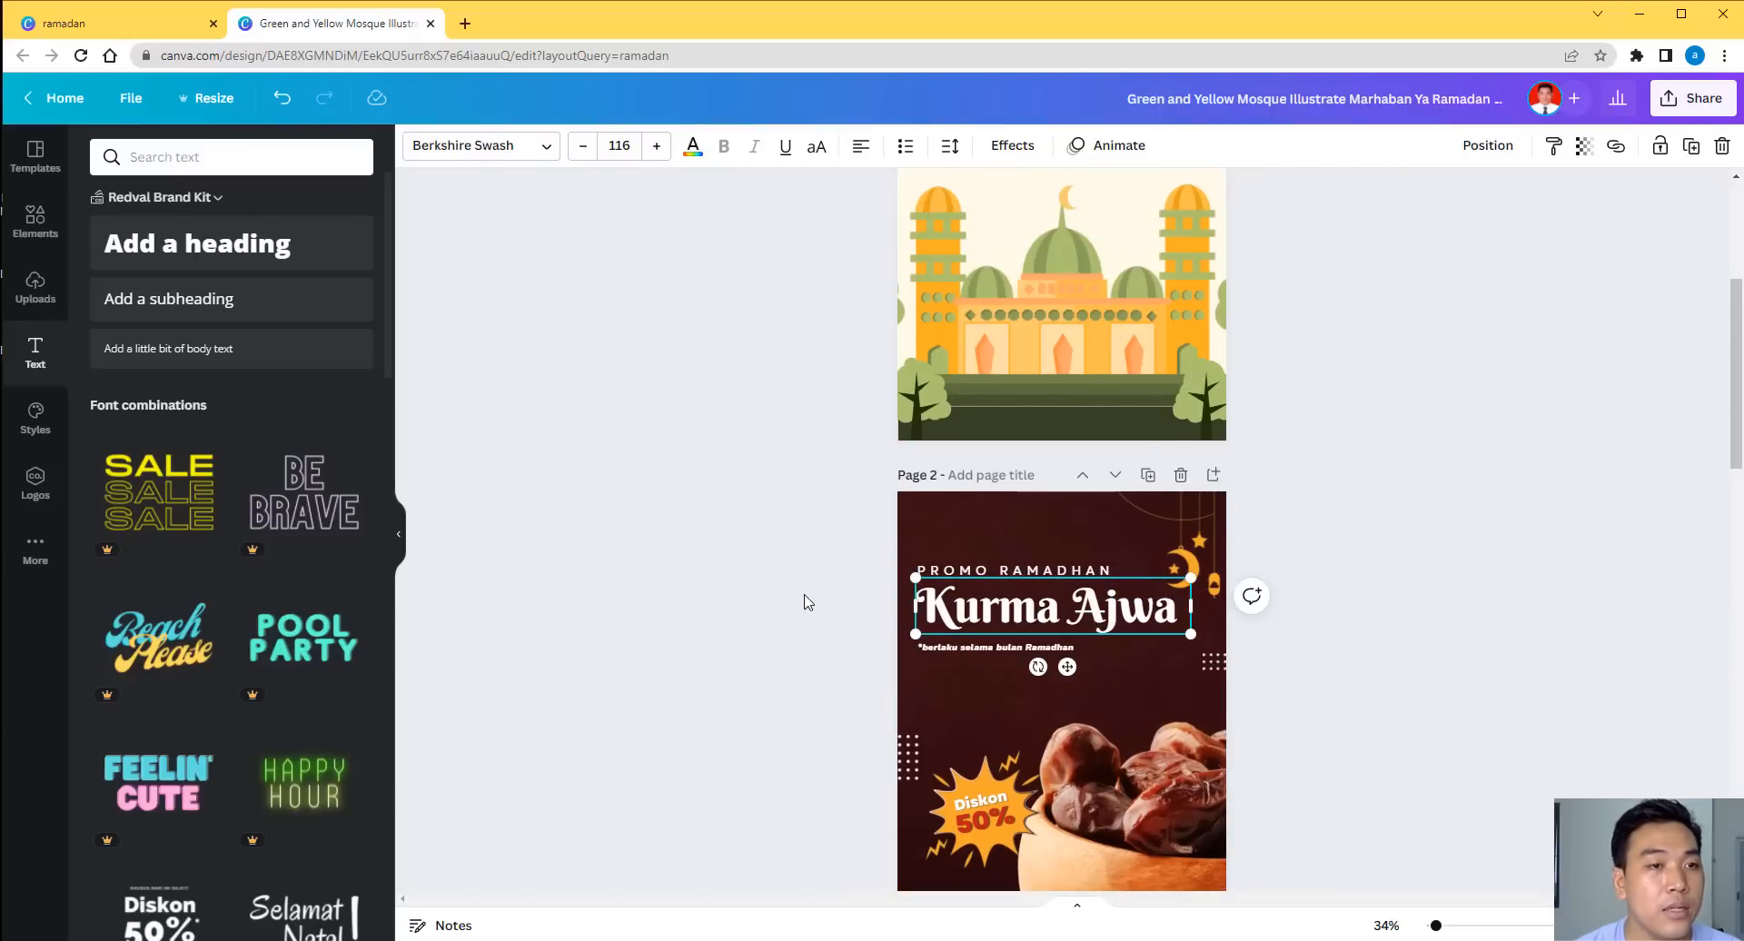
scroll(808, 603, down, 10)
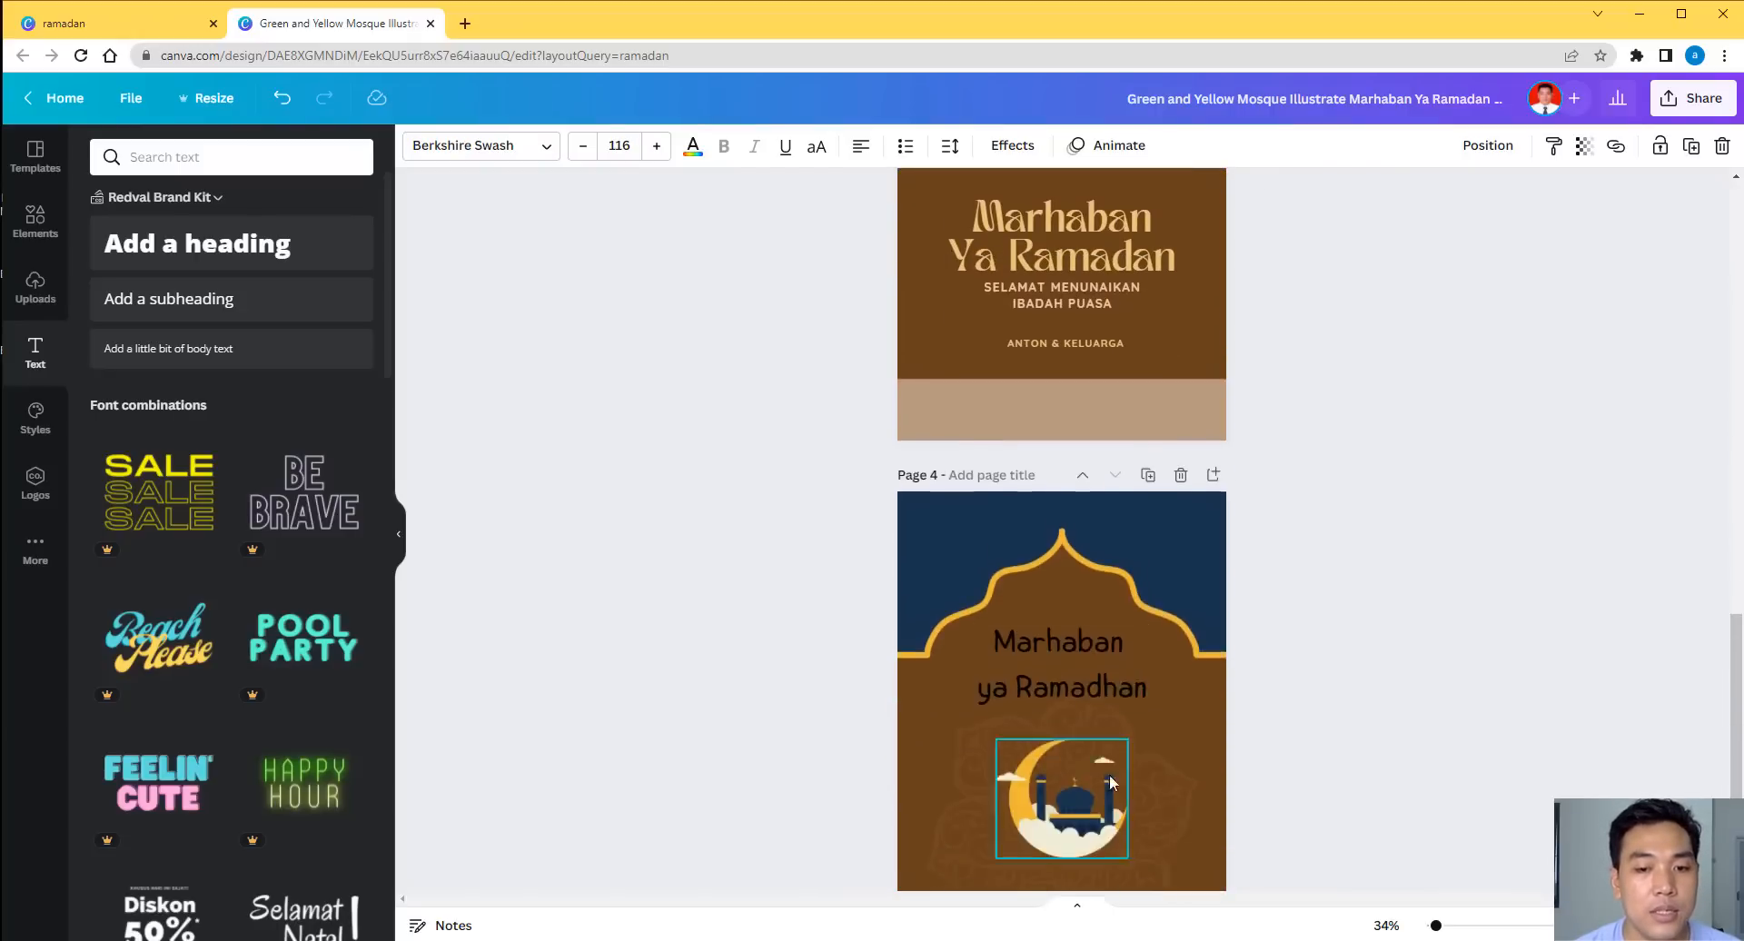
scroll(1176, 761, down, 1)
Search the fonts for "berk" and set the page 4 "Marhaban ya Ramadhan" text to Berkshire Swash.
click(1038, 365)
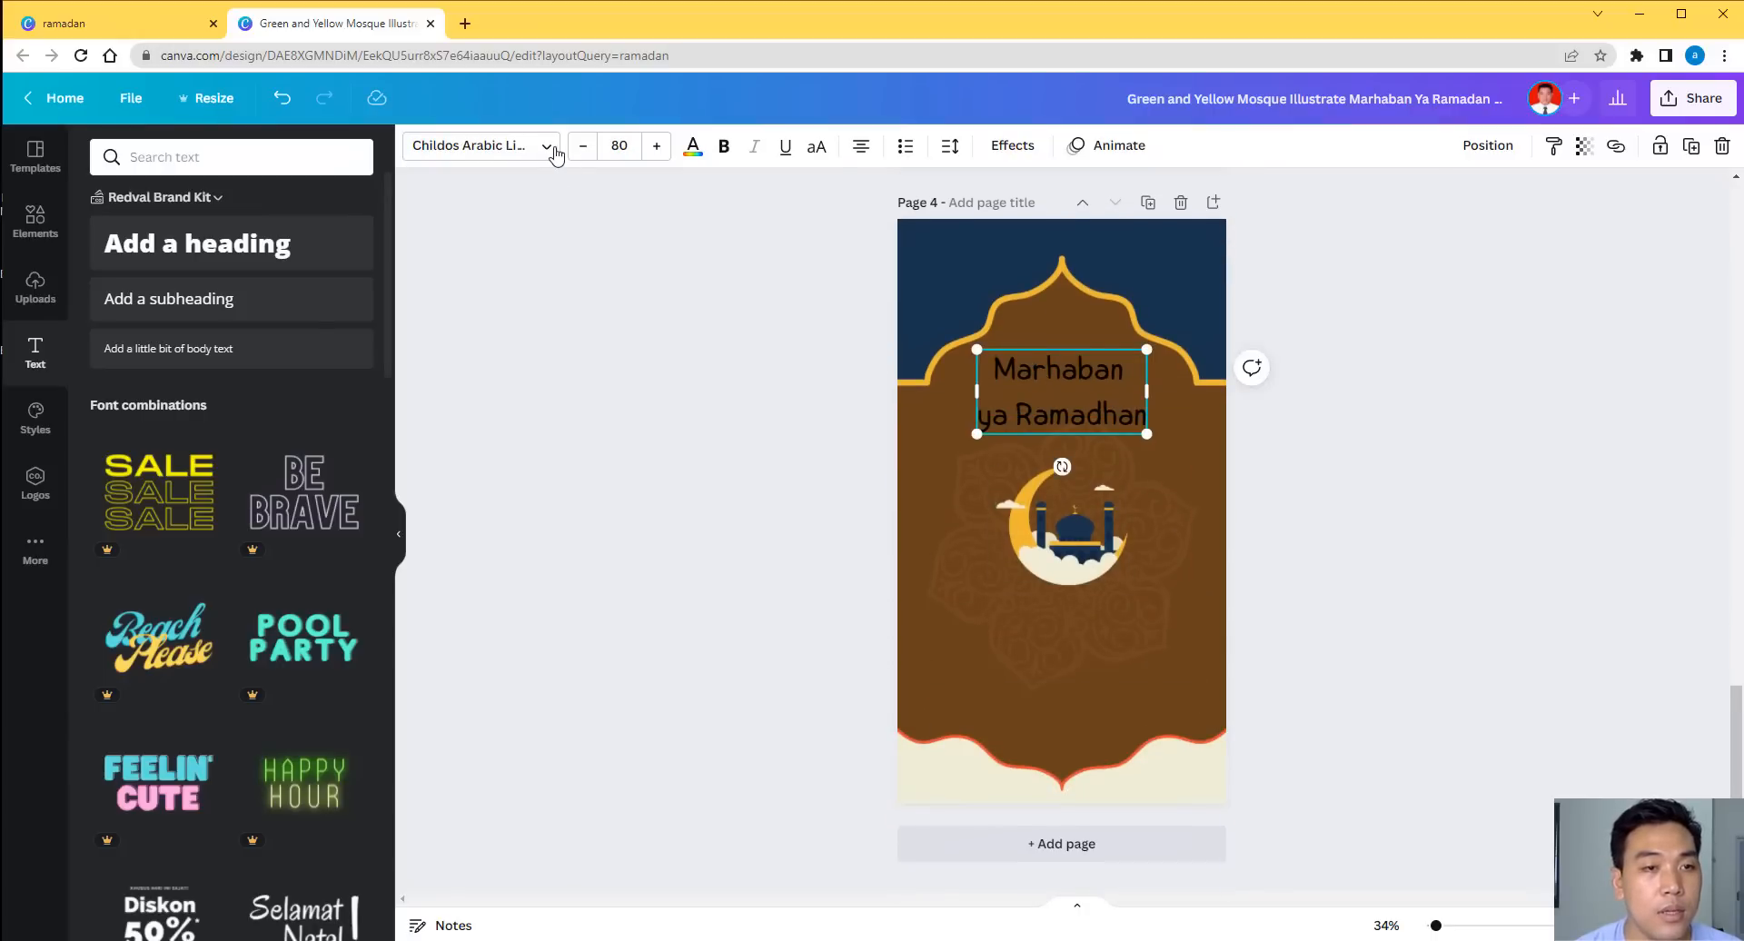
click(505, 153)
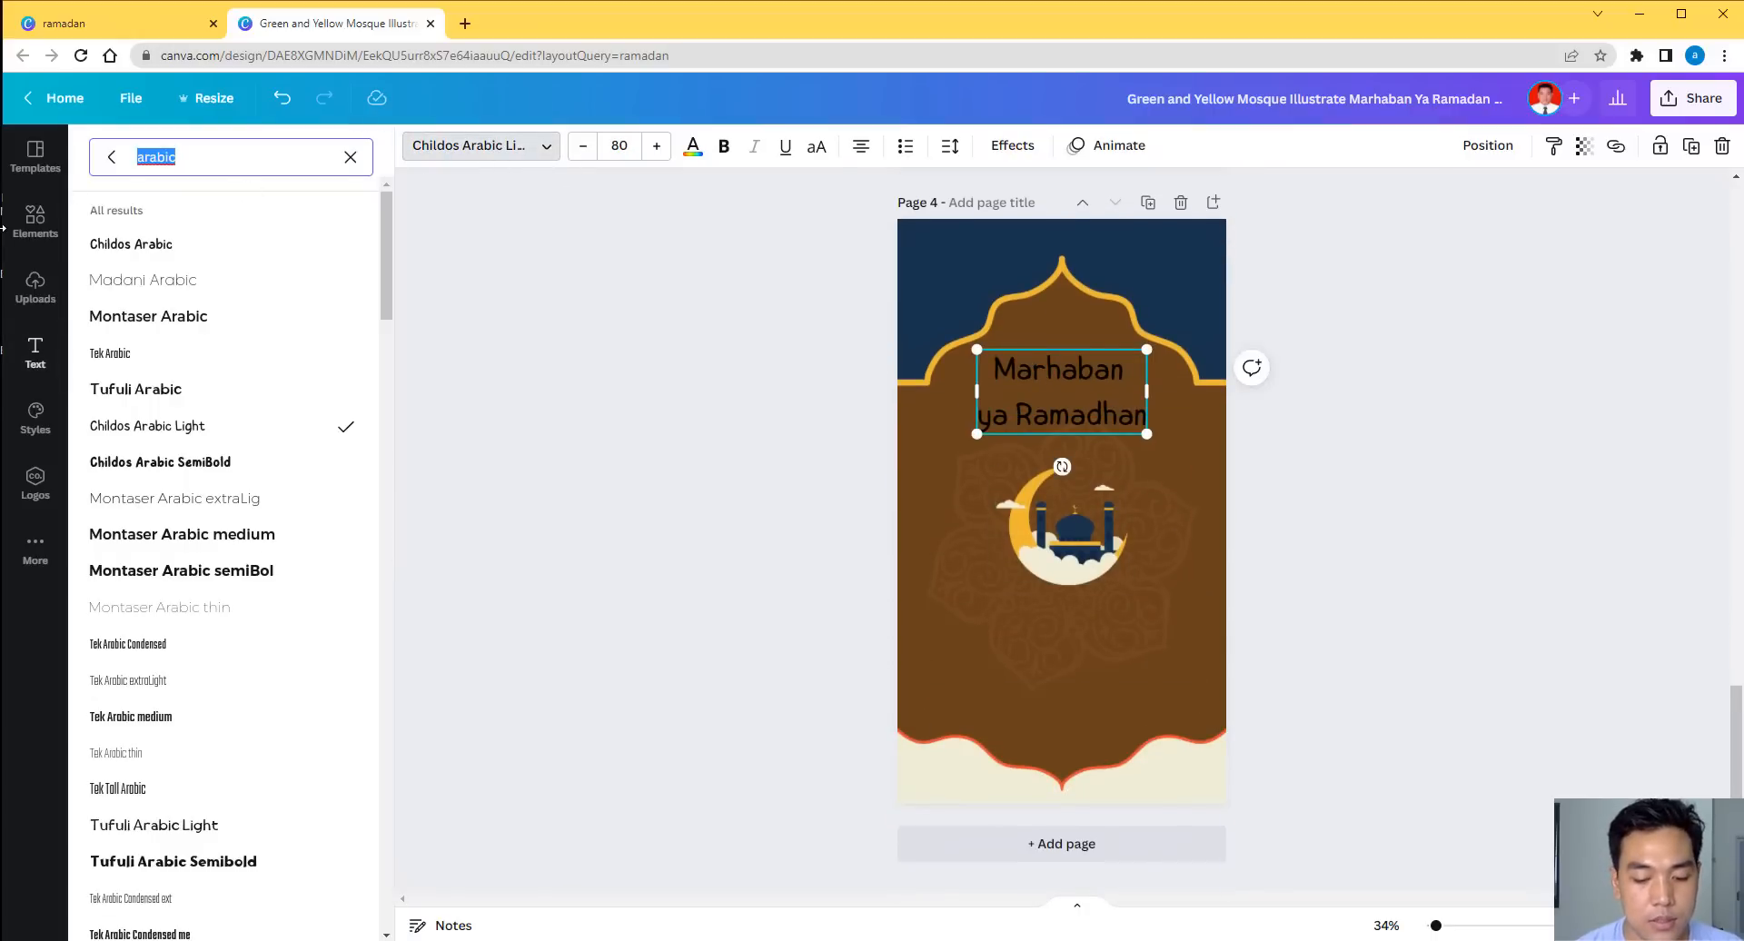
text(be)
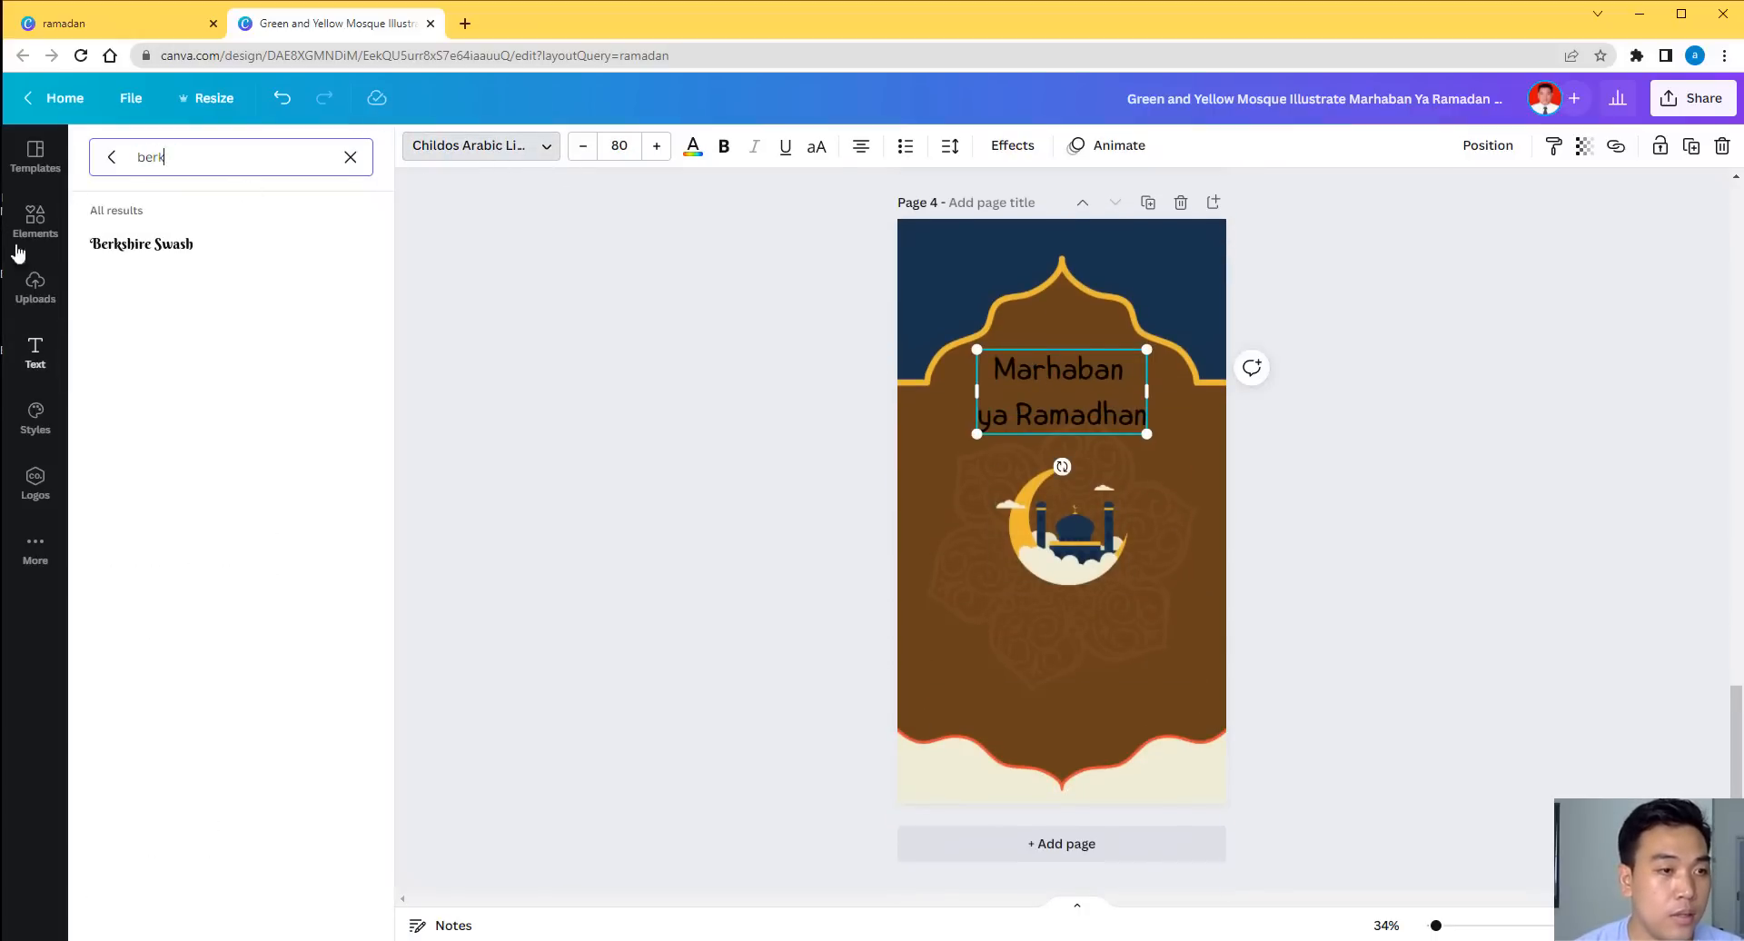
text(rk)
click(123, 245)
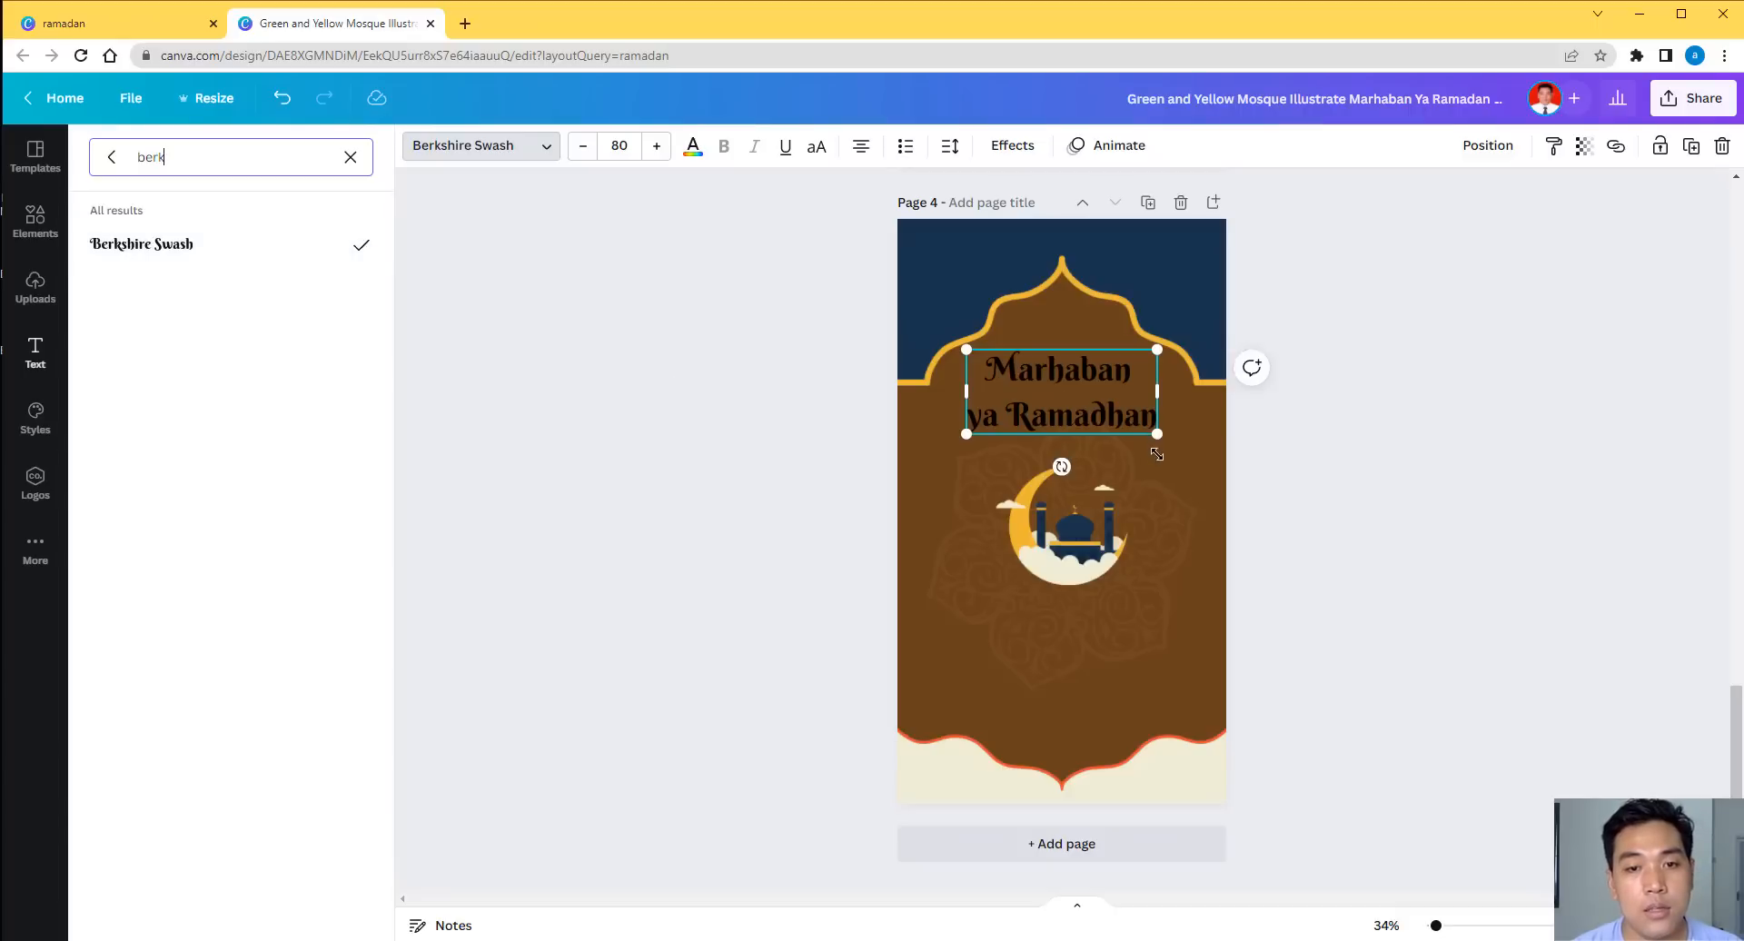
Change the "Marhaban ya Ramadhan" text colour to the white document colour.
click(694, 145)
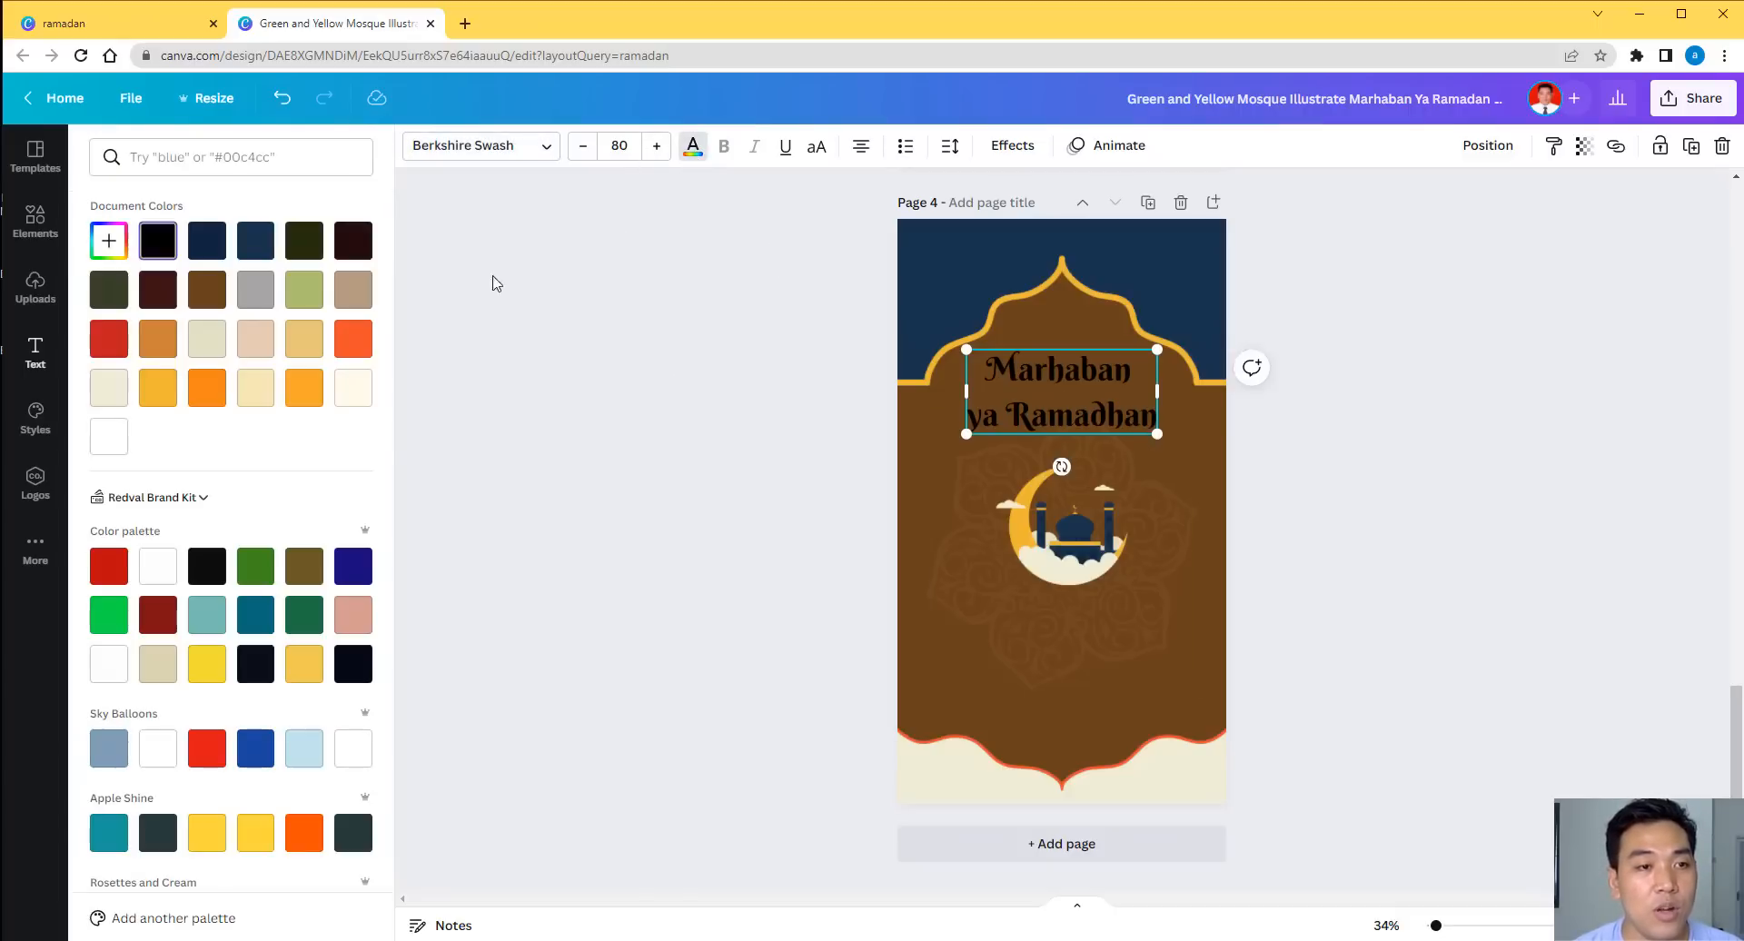
click(106, 444)
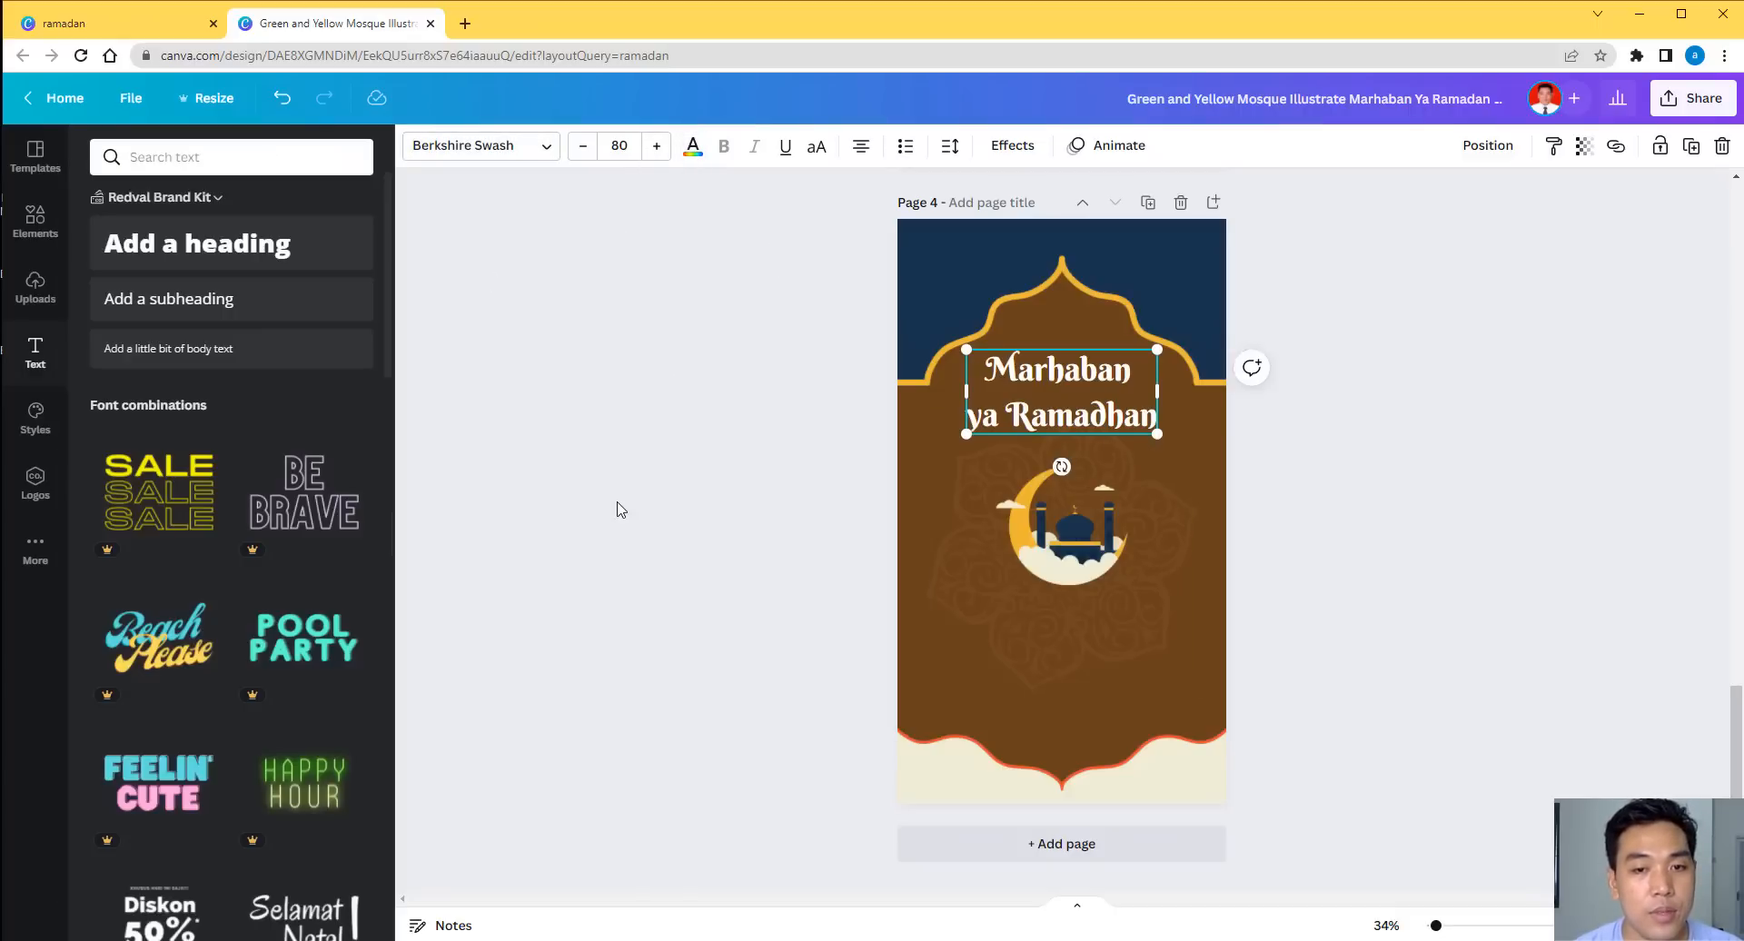
click(617, 507)
Enlarge the "Marhaban ya Ramadhan" text to size 103, centred on the page, and move the crescent mosque graphic down below it.
click(1064, 411)
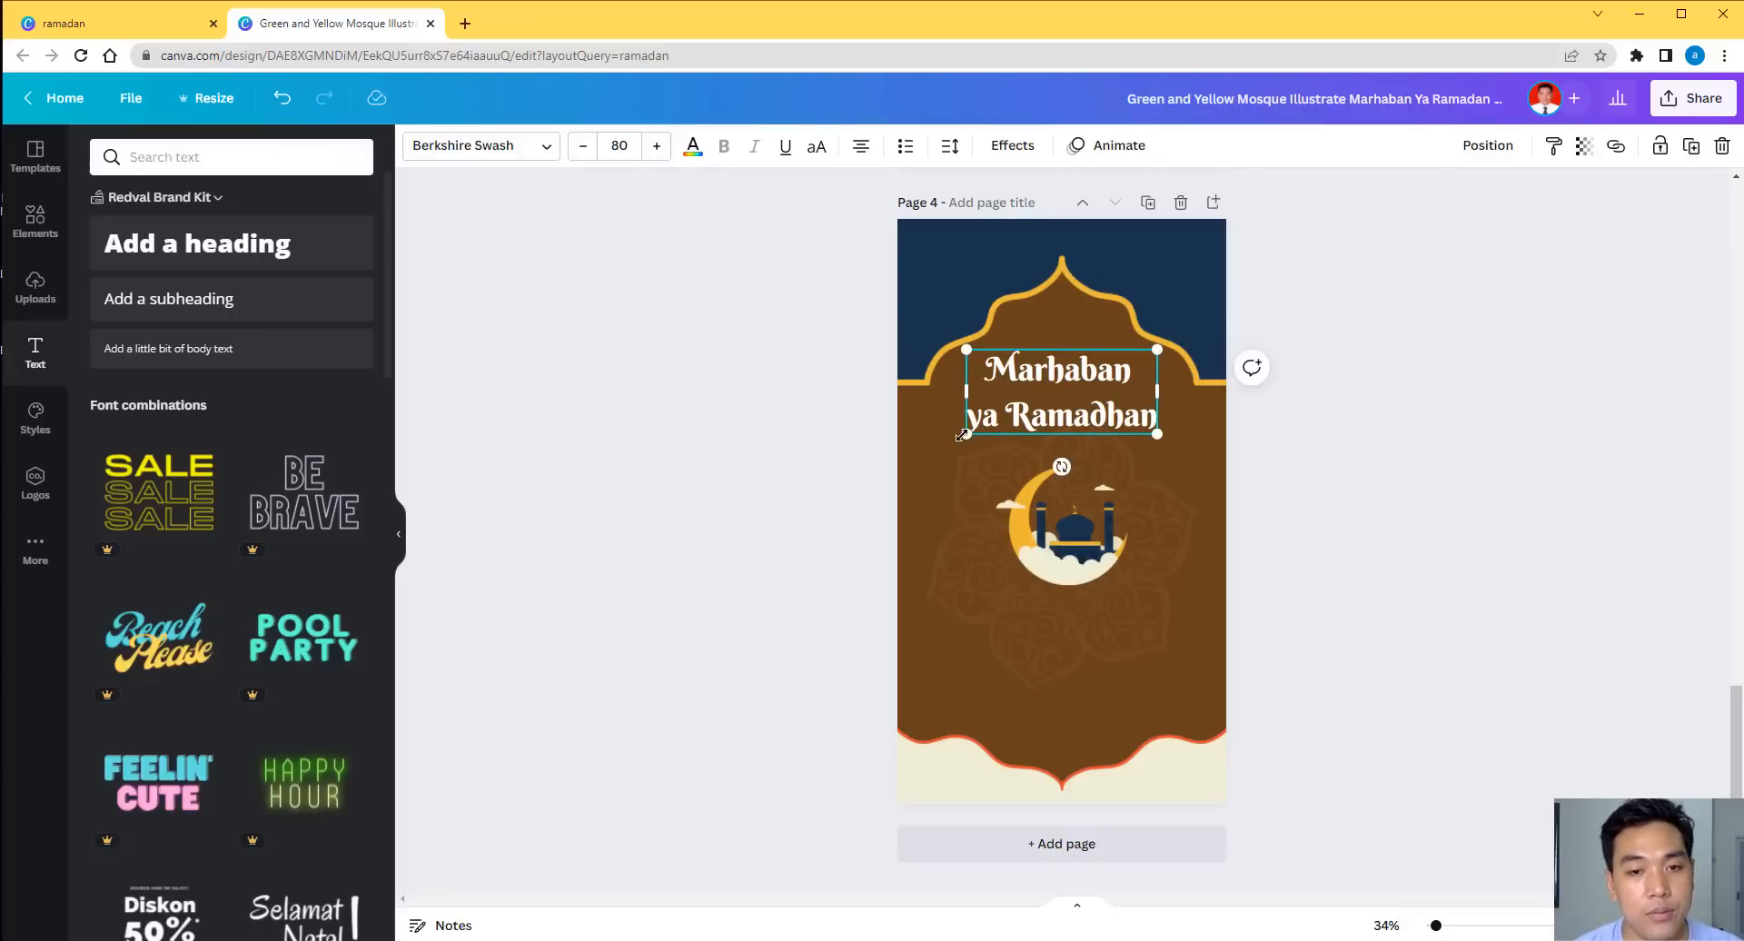
drag(963, 435, 946, 442)
drag(1166, 447, 1175, 459)
drag(1096, 385, 1093, 383)
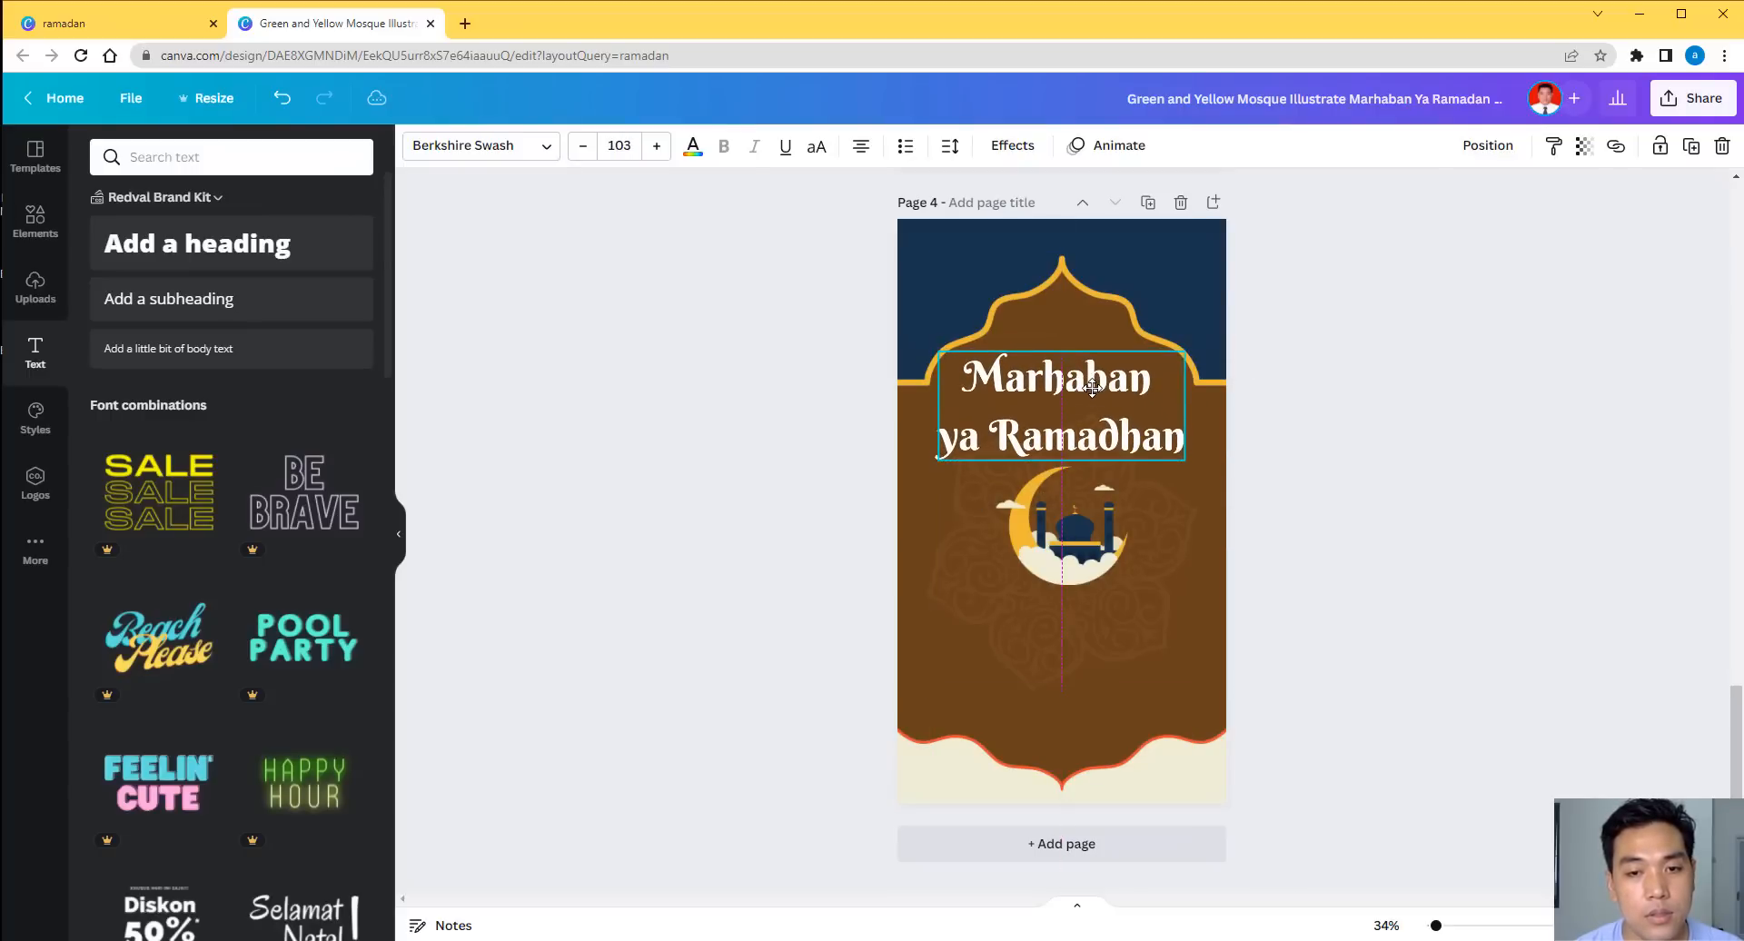
click(1364, 536)
drag(1086, 536, 1070, 558)
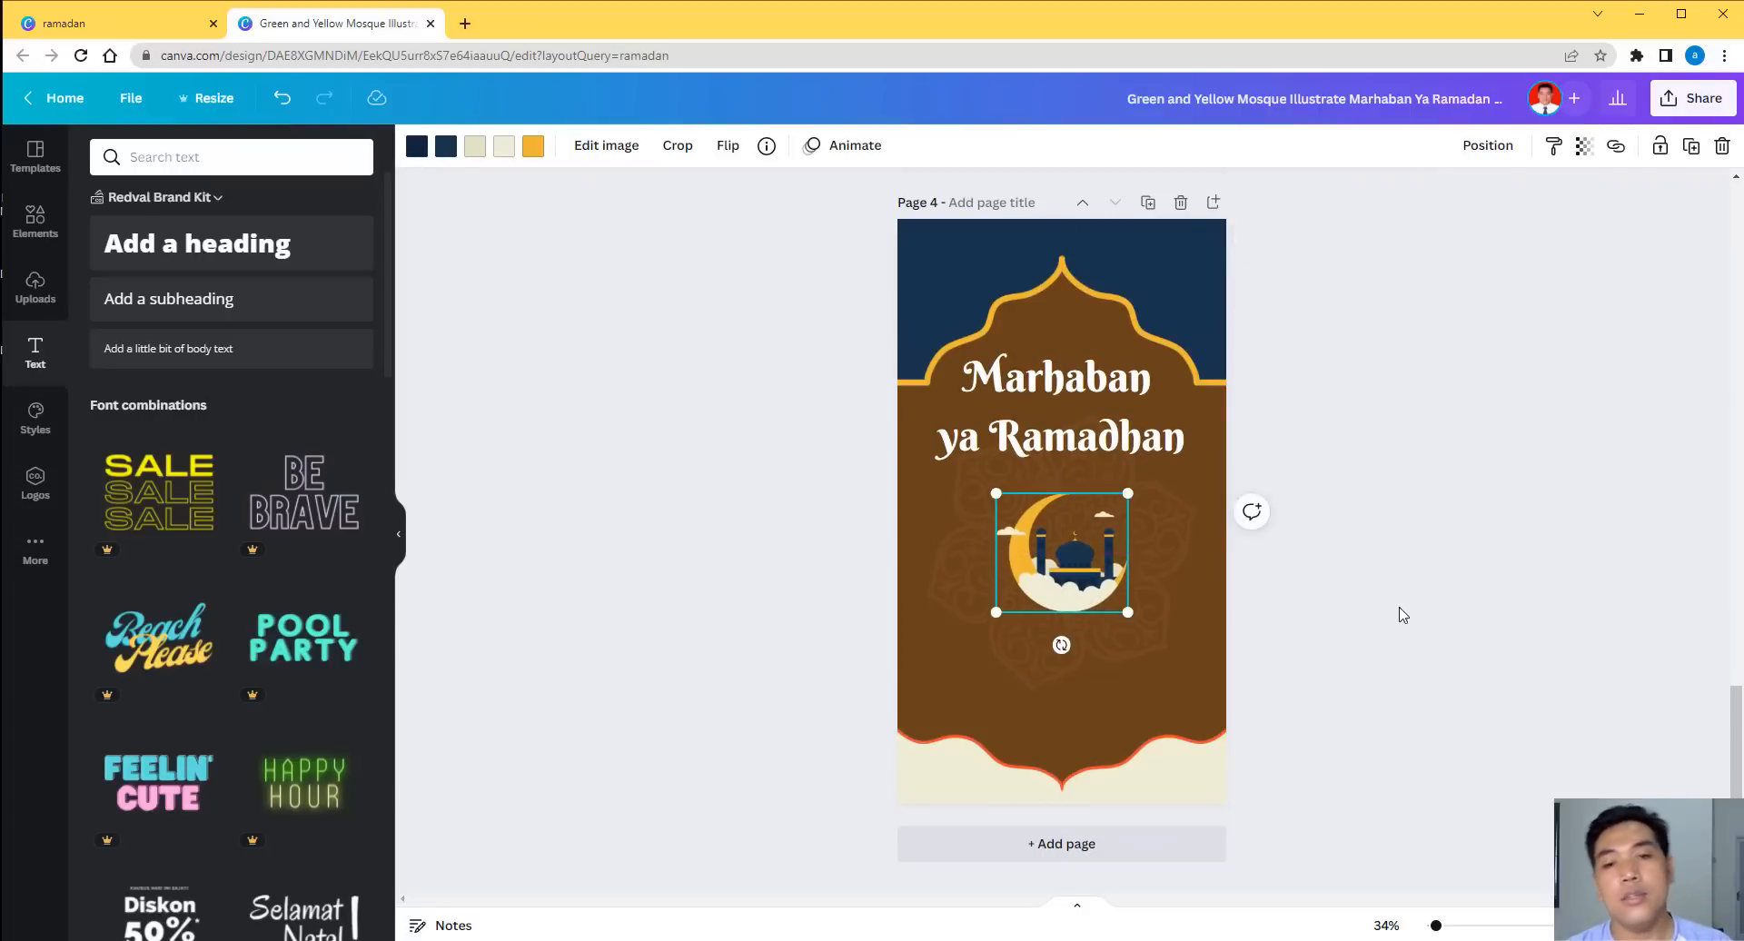
click(1390, 611)
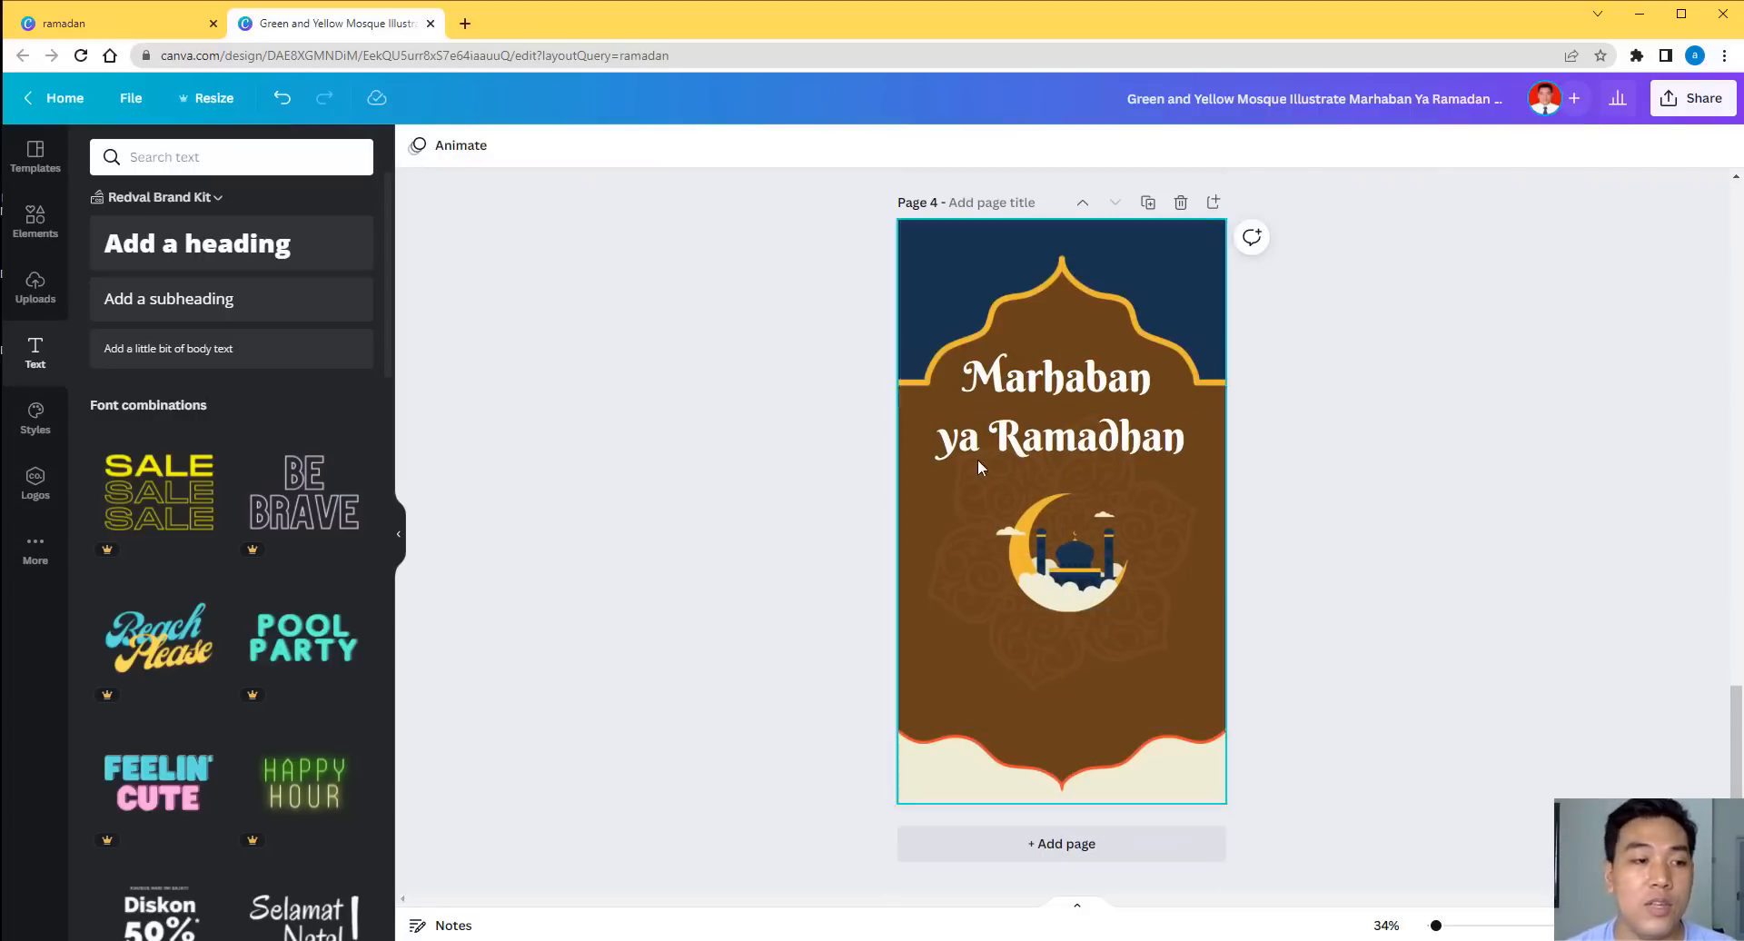
Add the hanging lantern garland from the "ramadhan" elements and stretch it across the top edge of page 4.
click(35, 218)
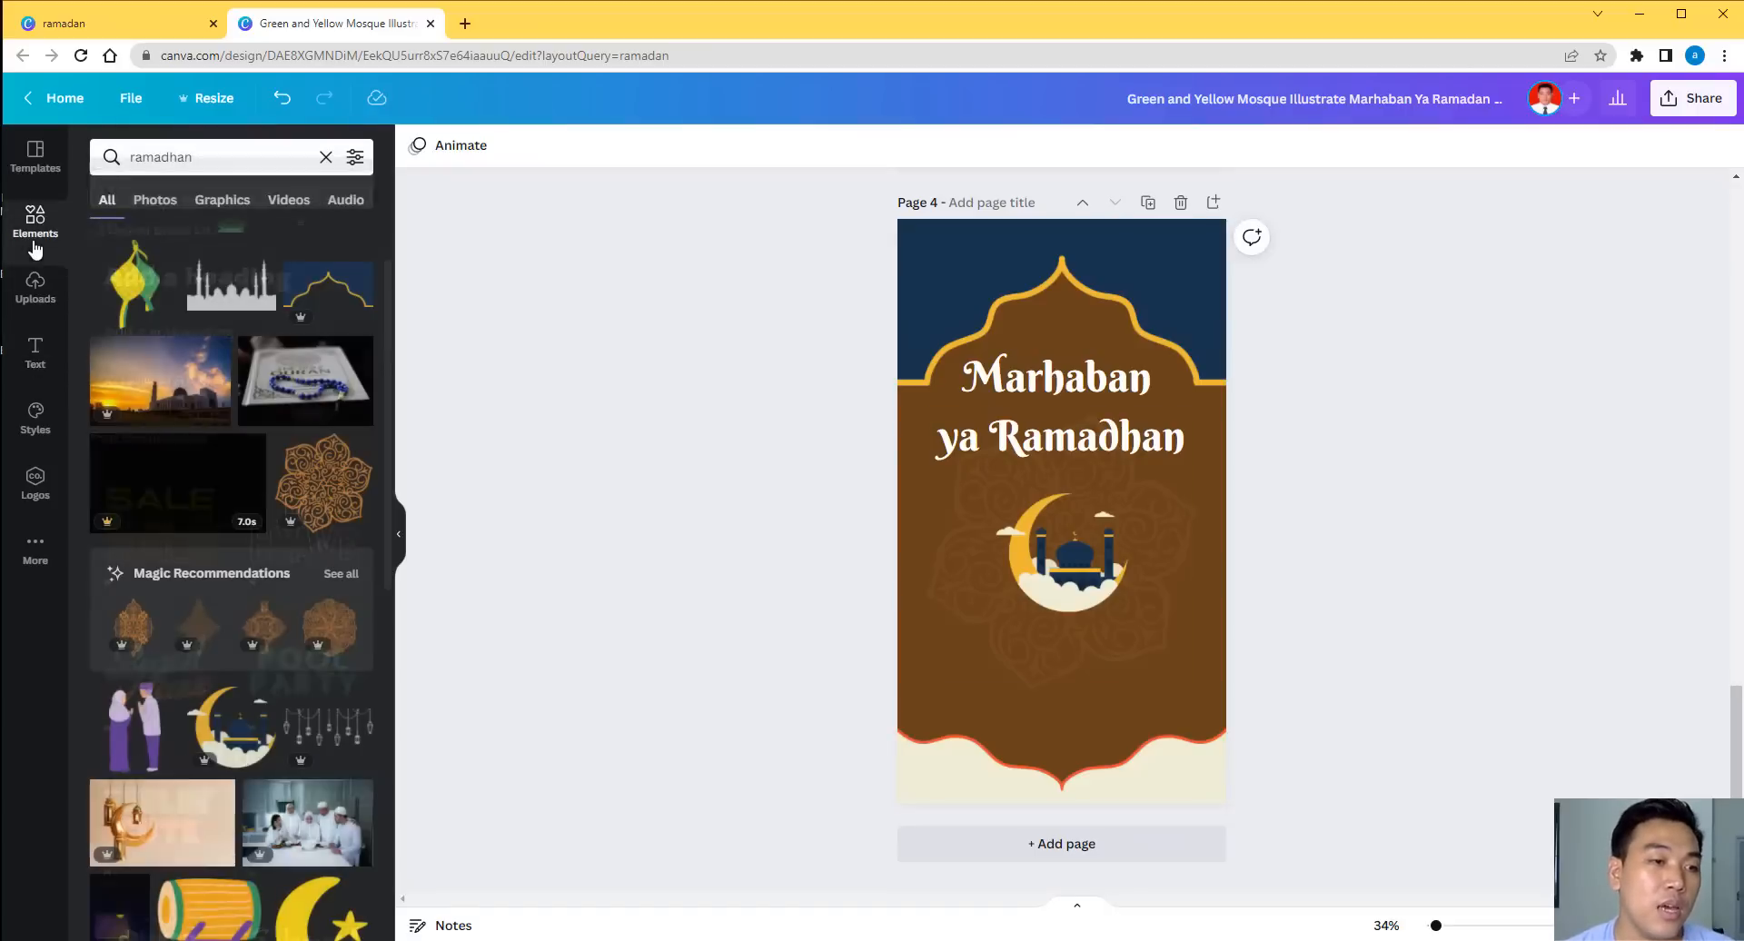
scroll(261, 689, down, 3)
scroll(261, 689, down, 3)
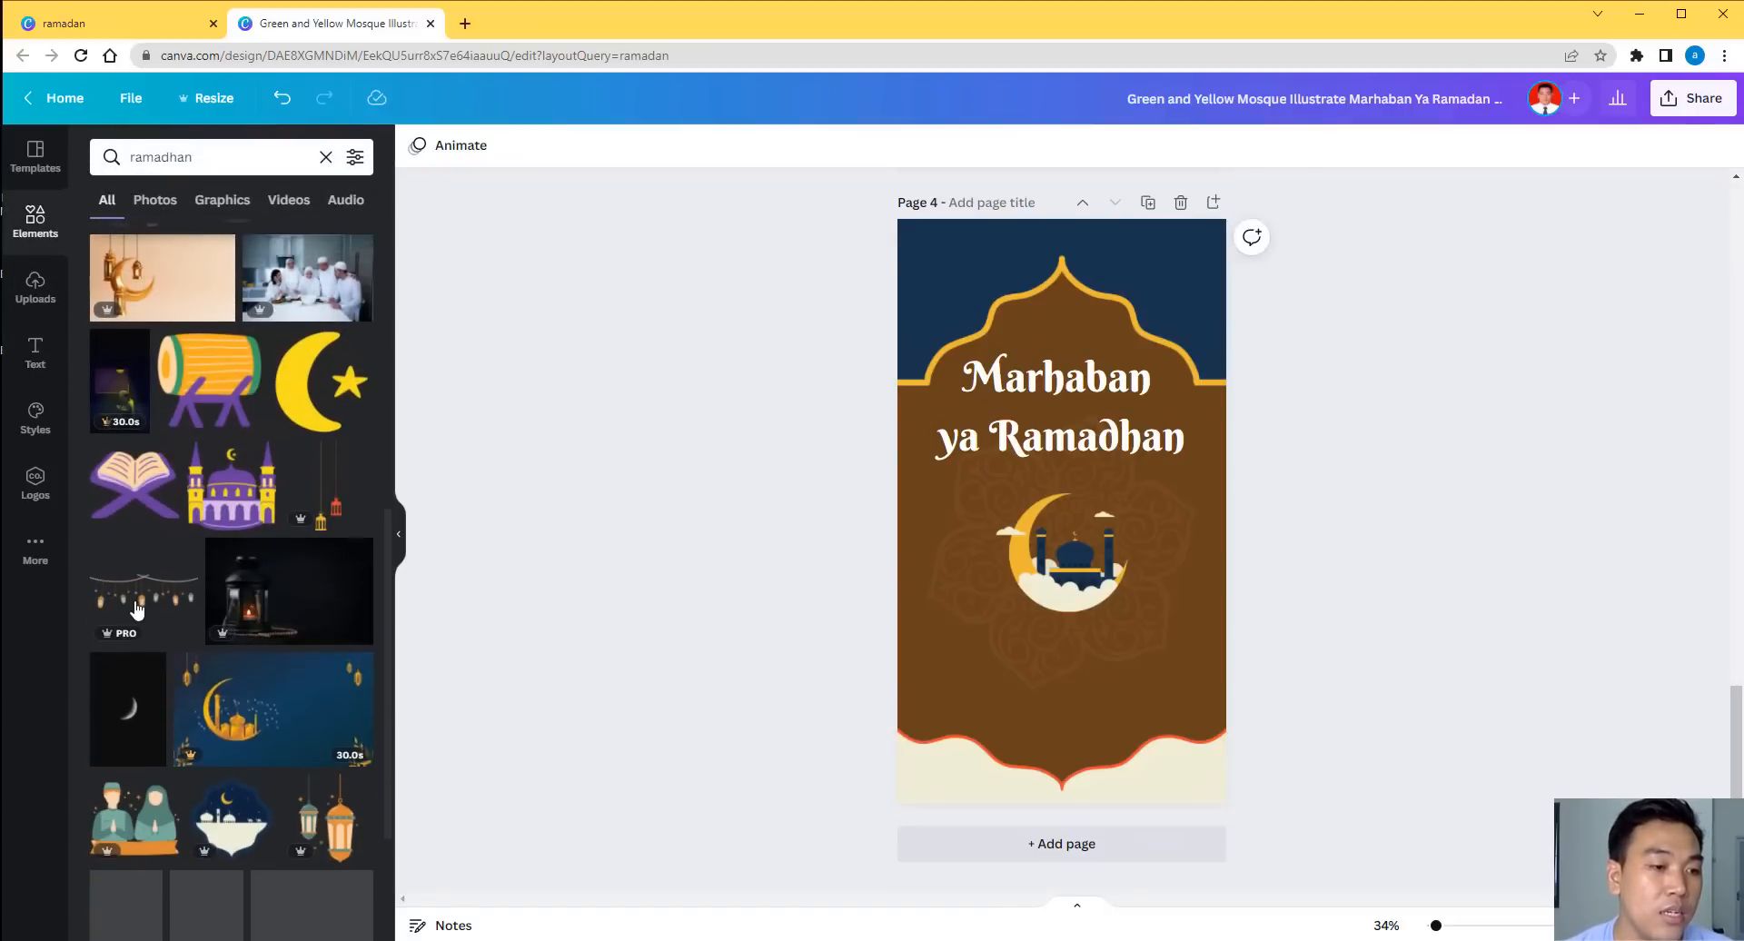
click(143, 588)
drag(1084, 515, 1222, 313)
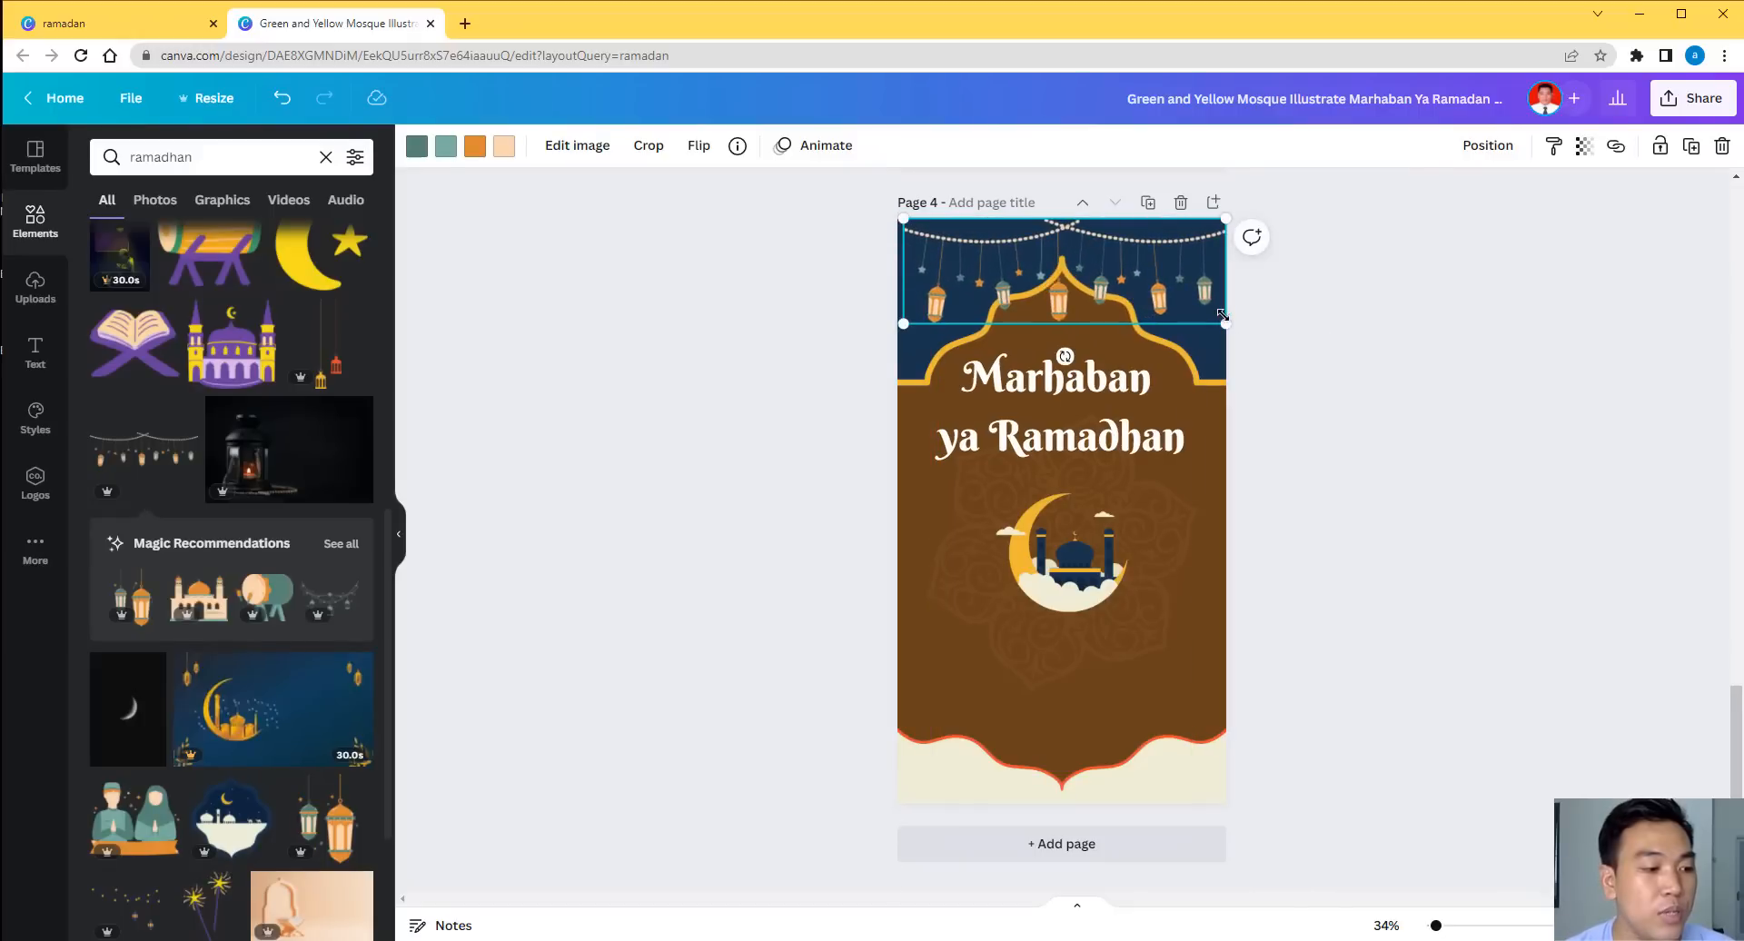
click(1295, 360)
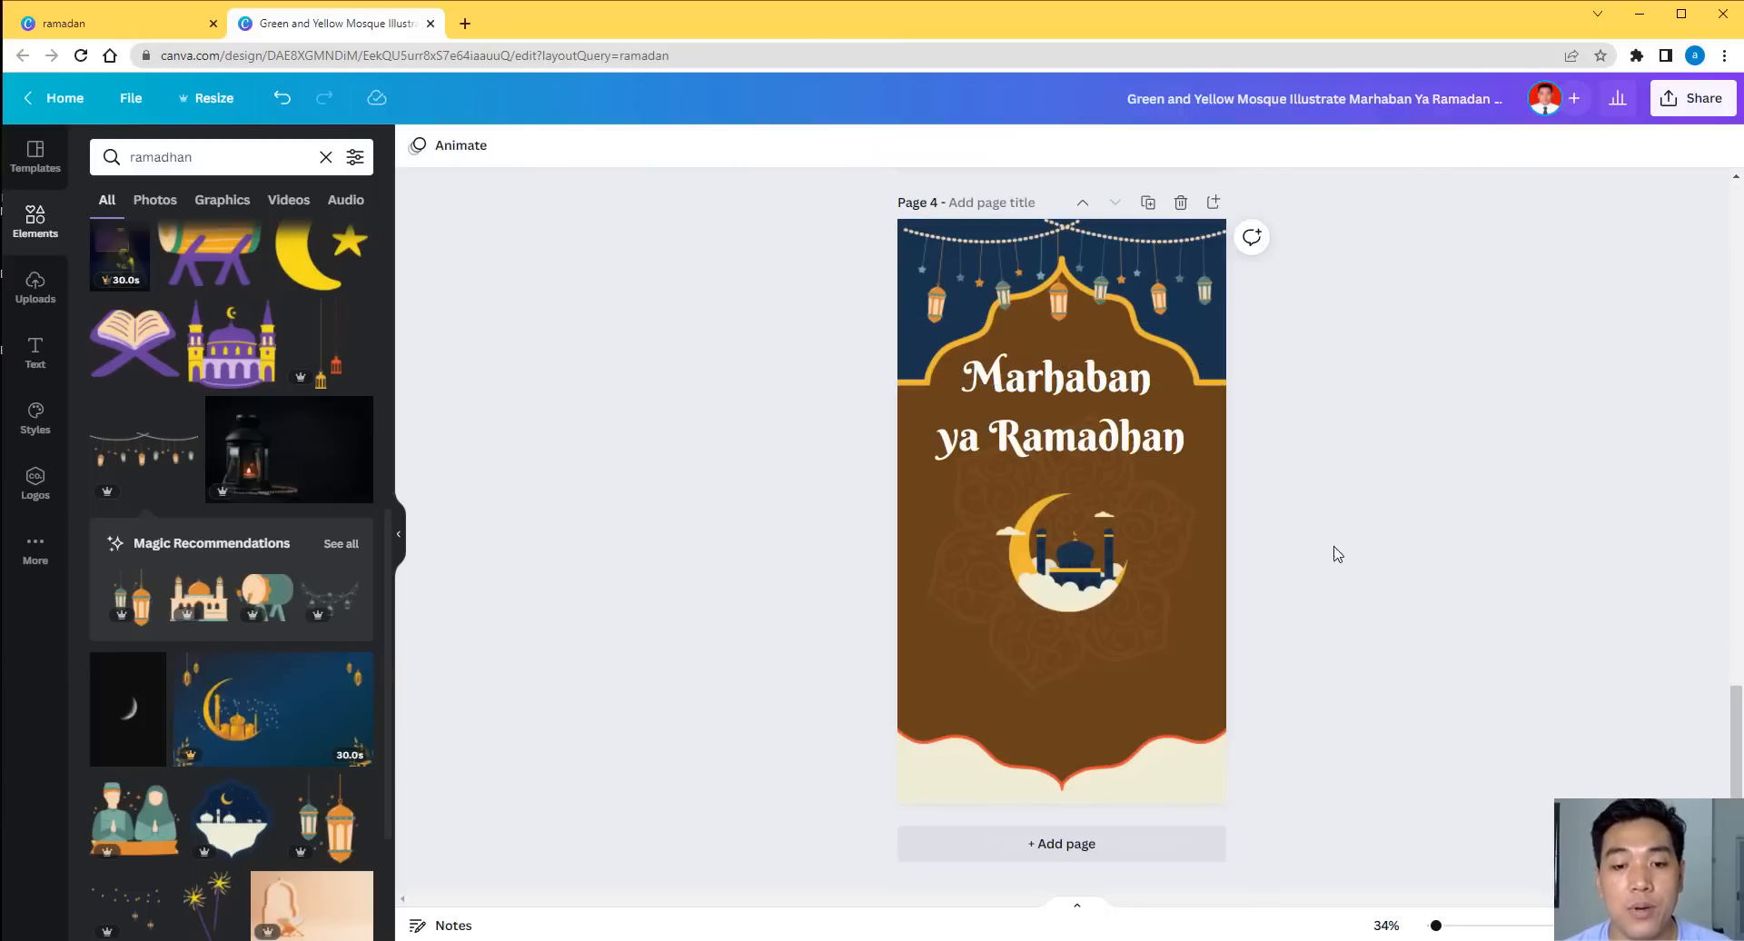
scroll(327, 531, down, 3)
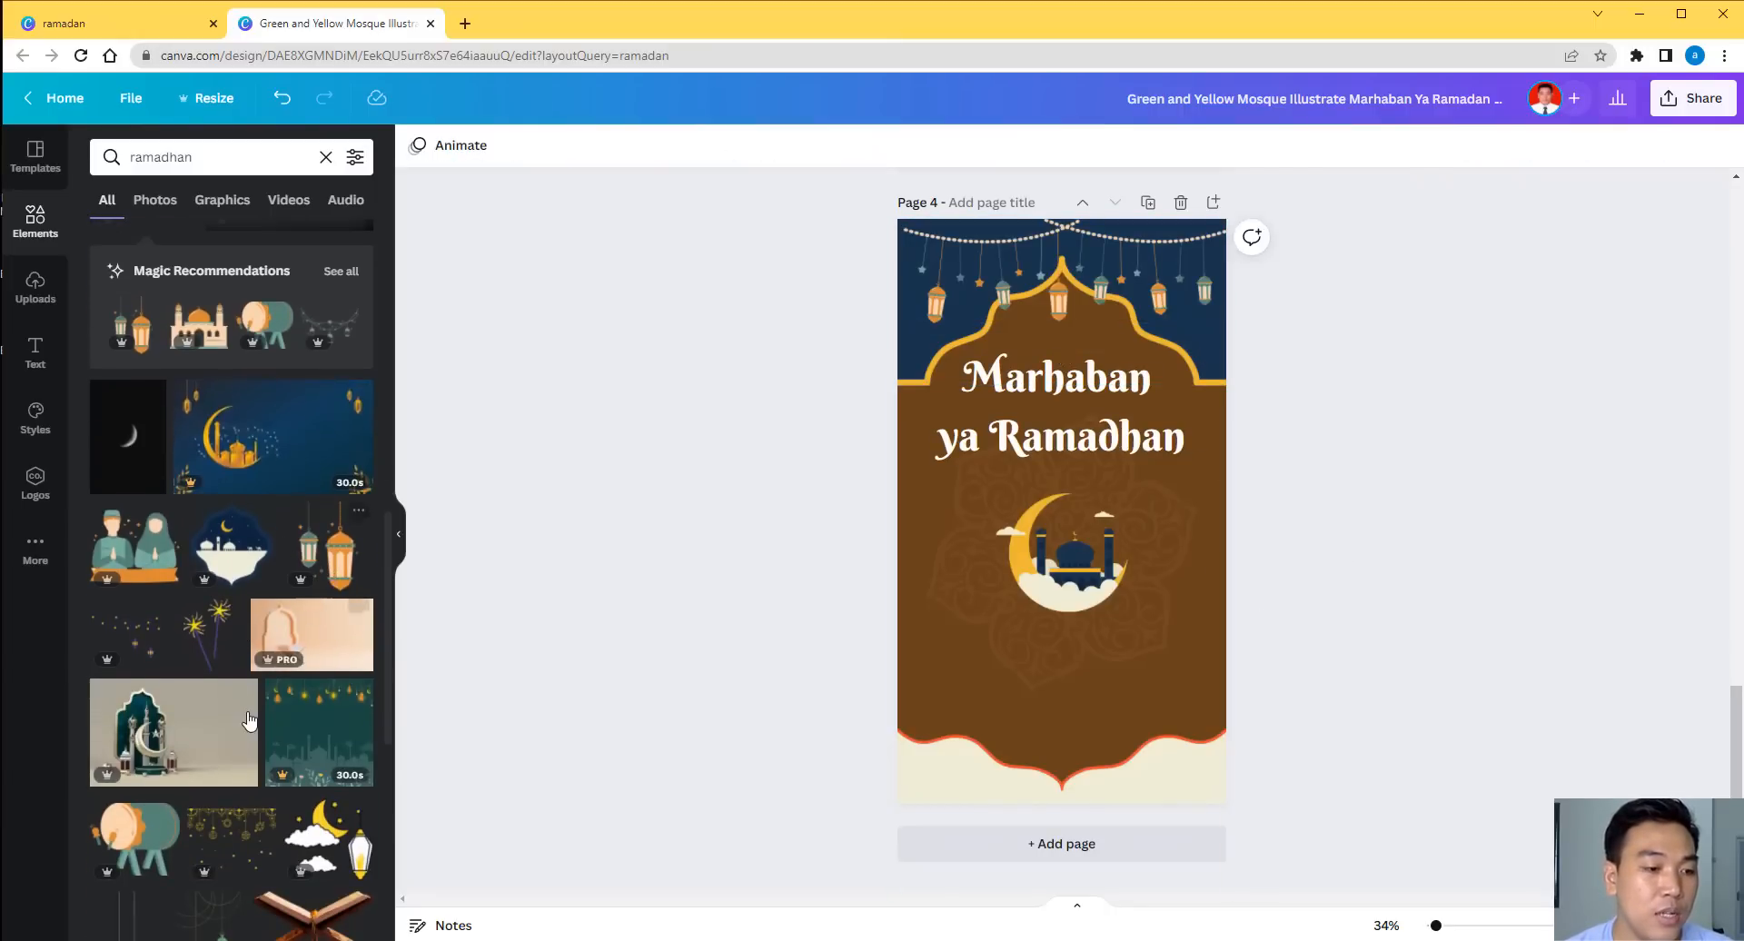
scroll(218, 654, down, 3)
scroll(209, 691, down, 3)
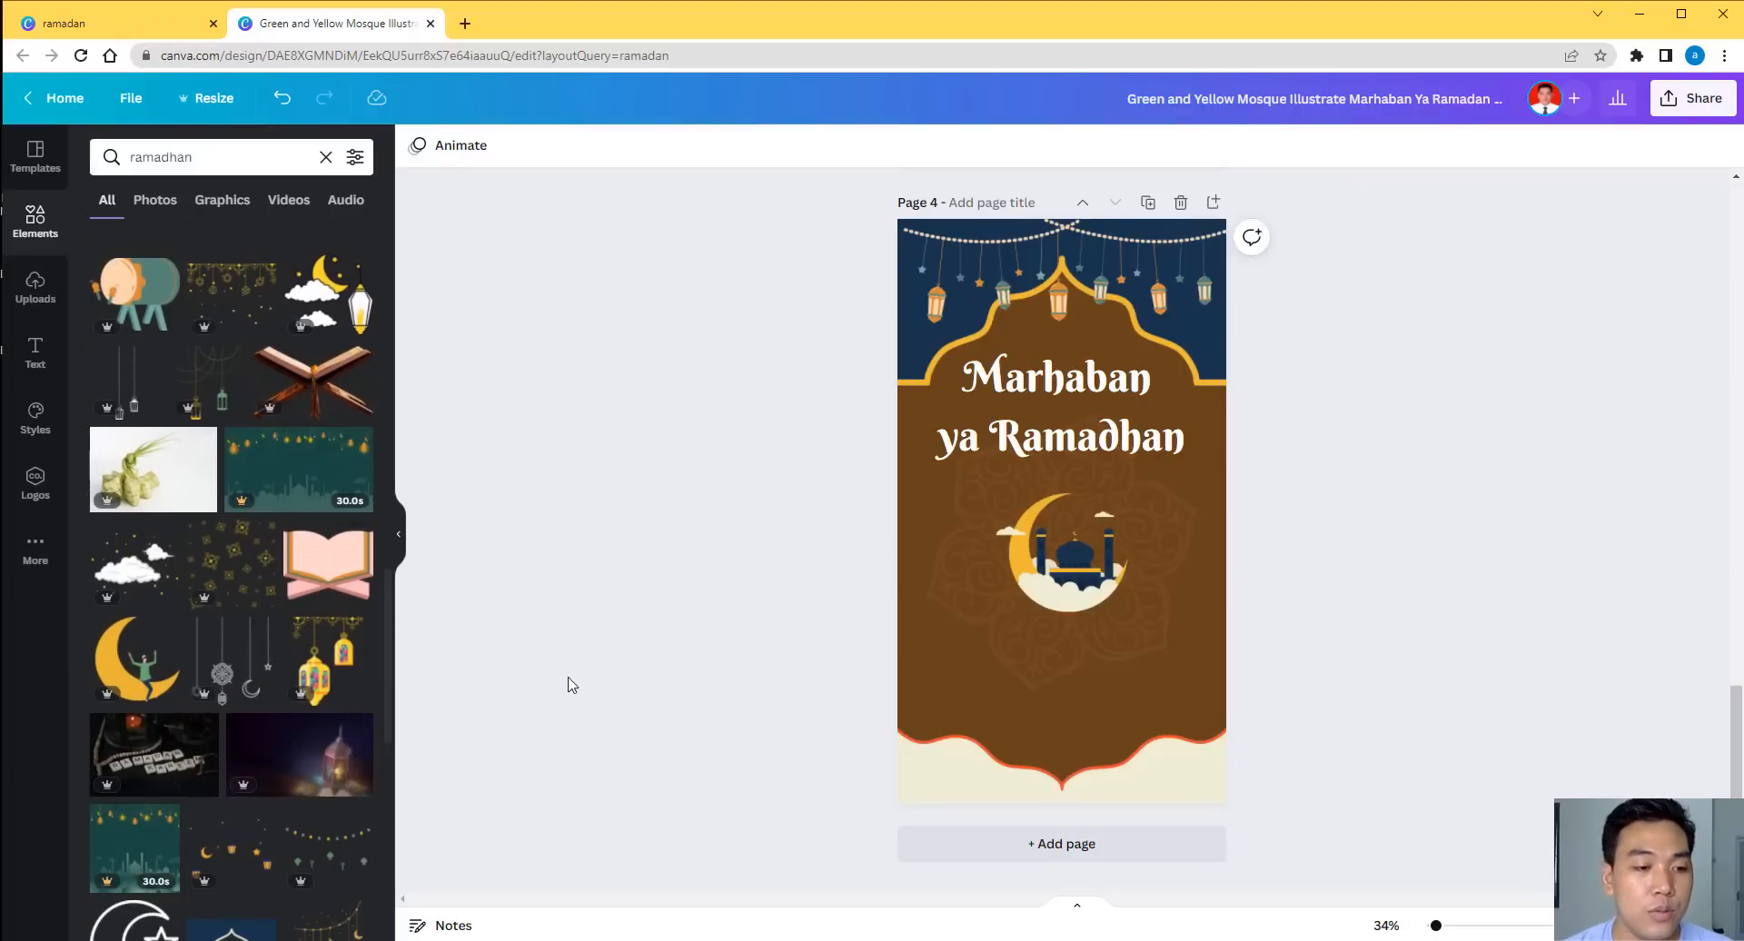
Duplicate the "Marhaban ya Ramadhan" text below the crescent mosque on page 4 and replace the copy's wording with "selamat menjalankan Ibadah Puasa".
click(1038, 408)
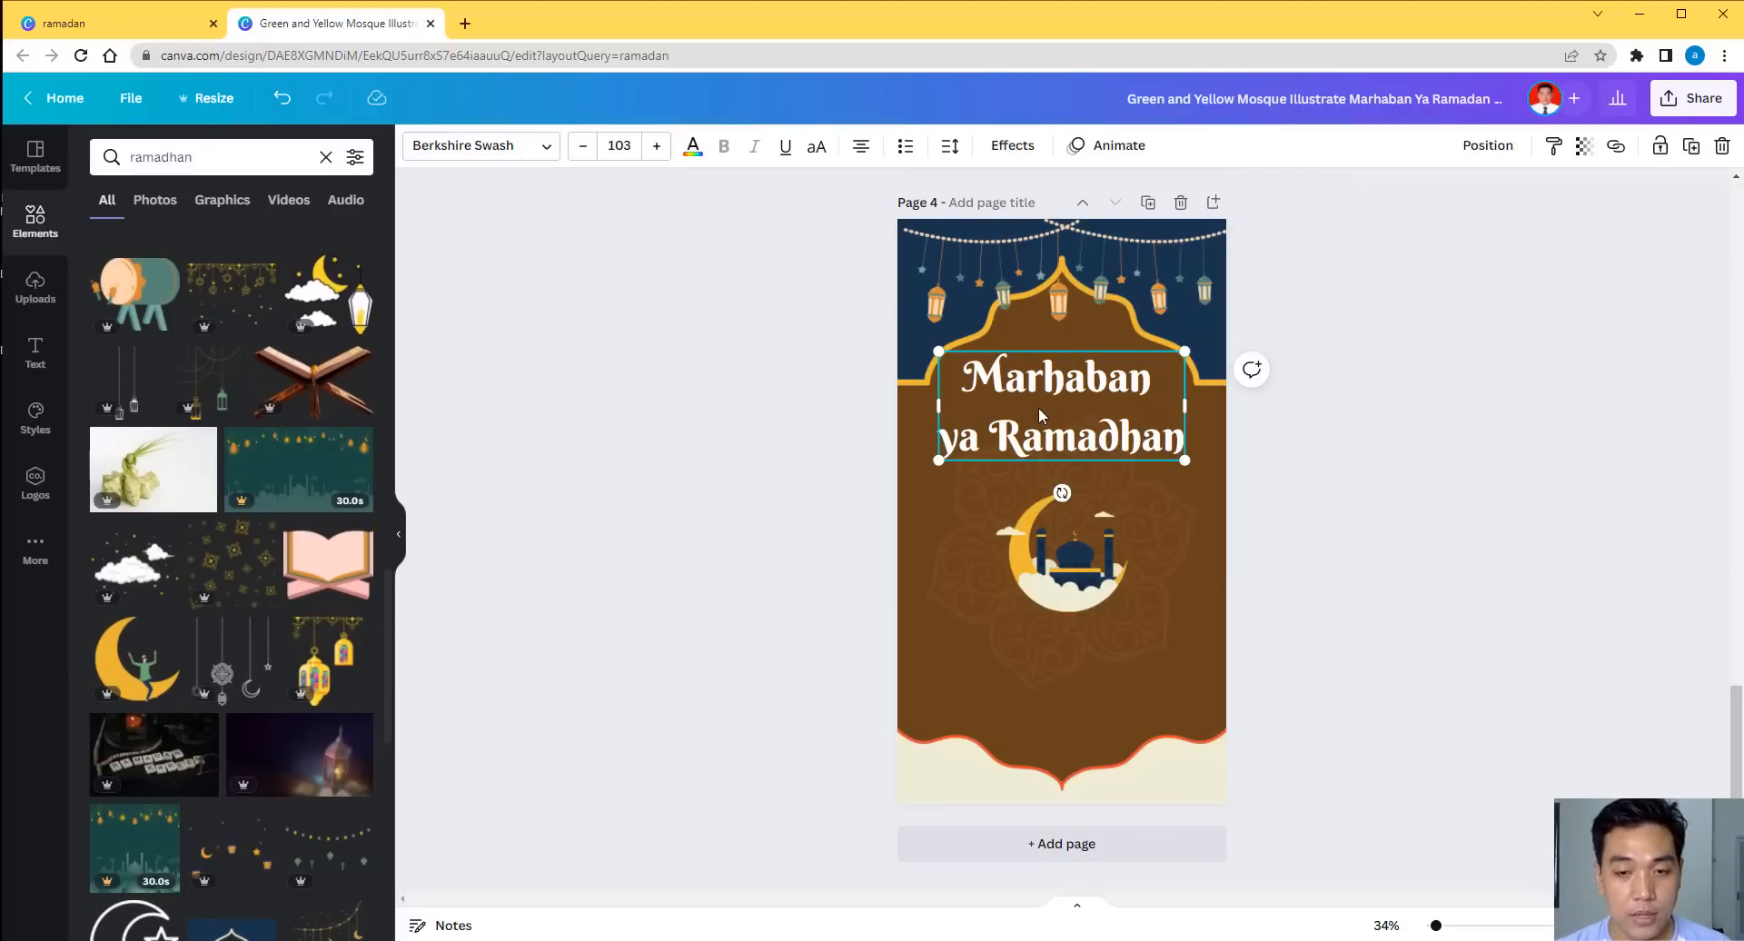
drag(1039, 407, 1065, 673)
double_click(1064, 654)
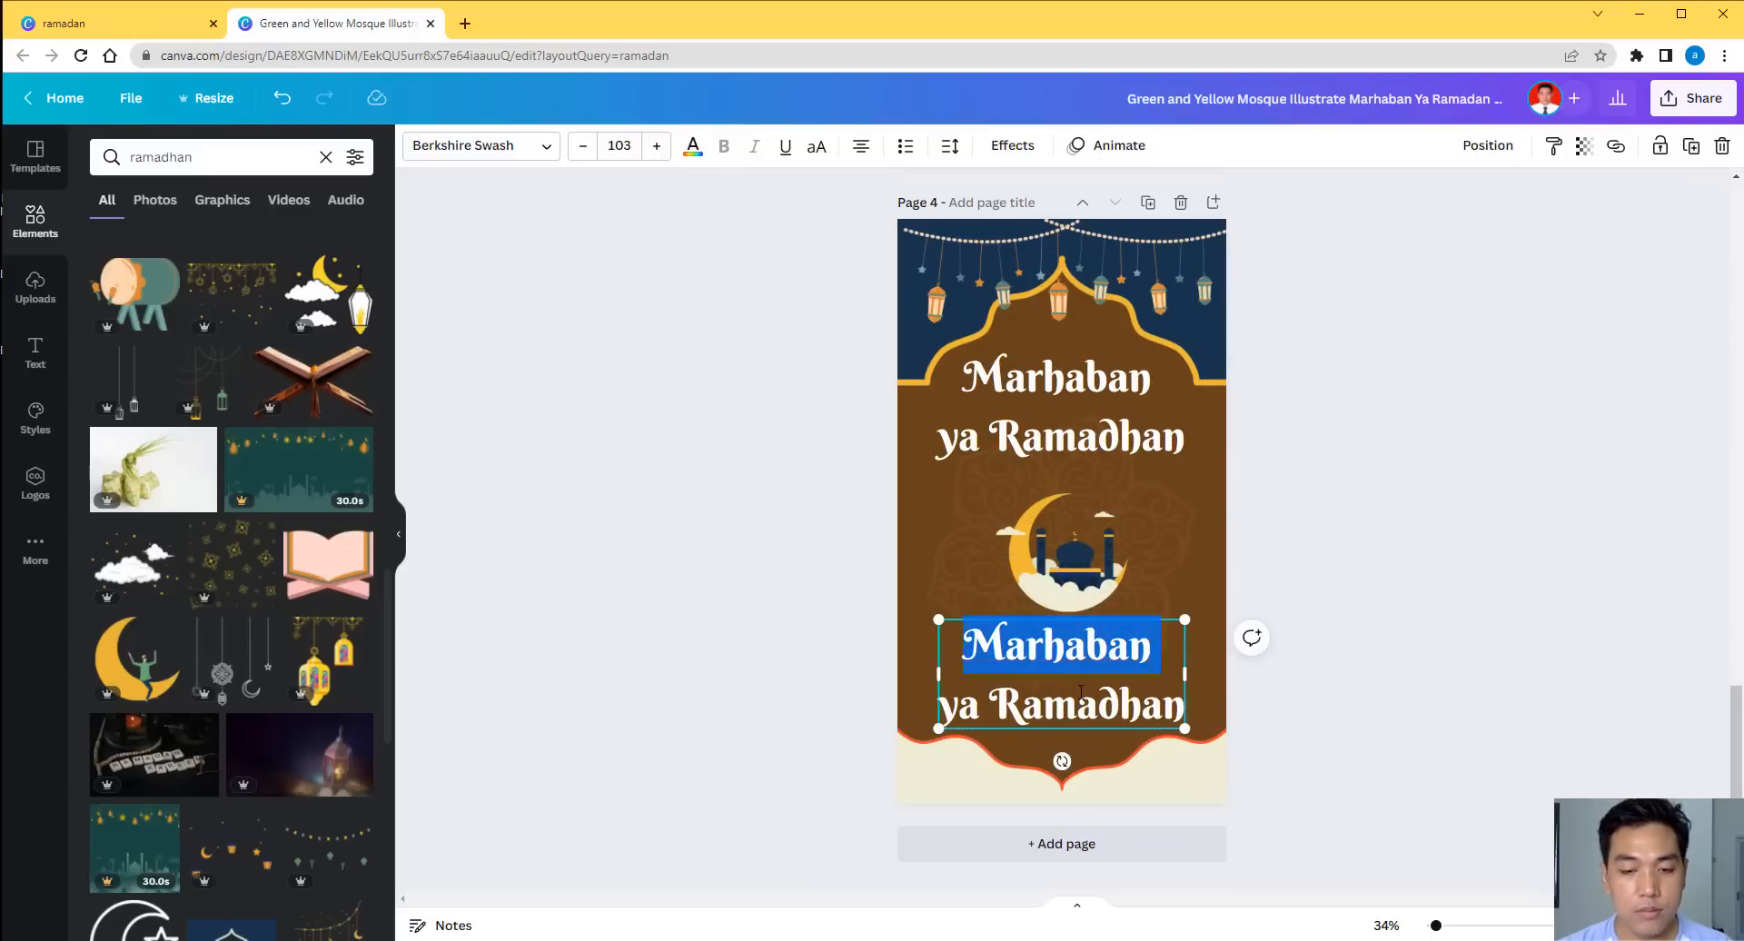
key(ctrl+a)
text(selamat mena)
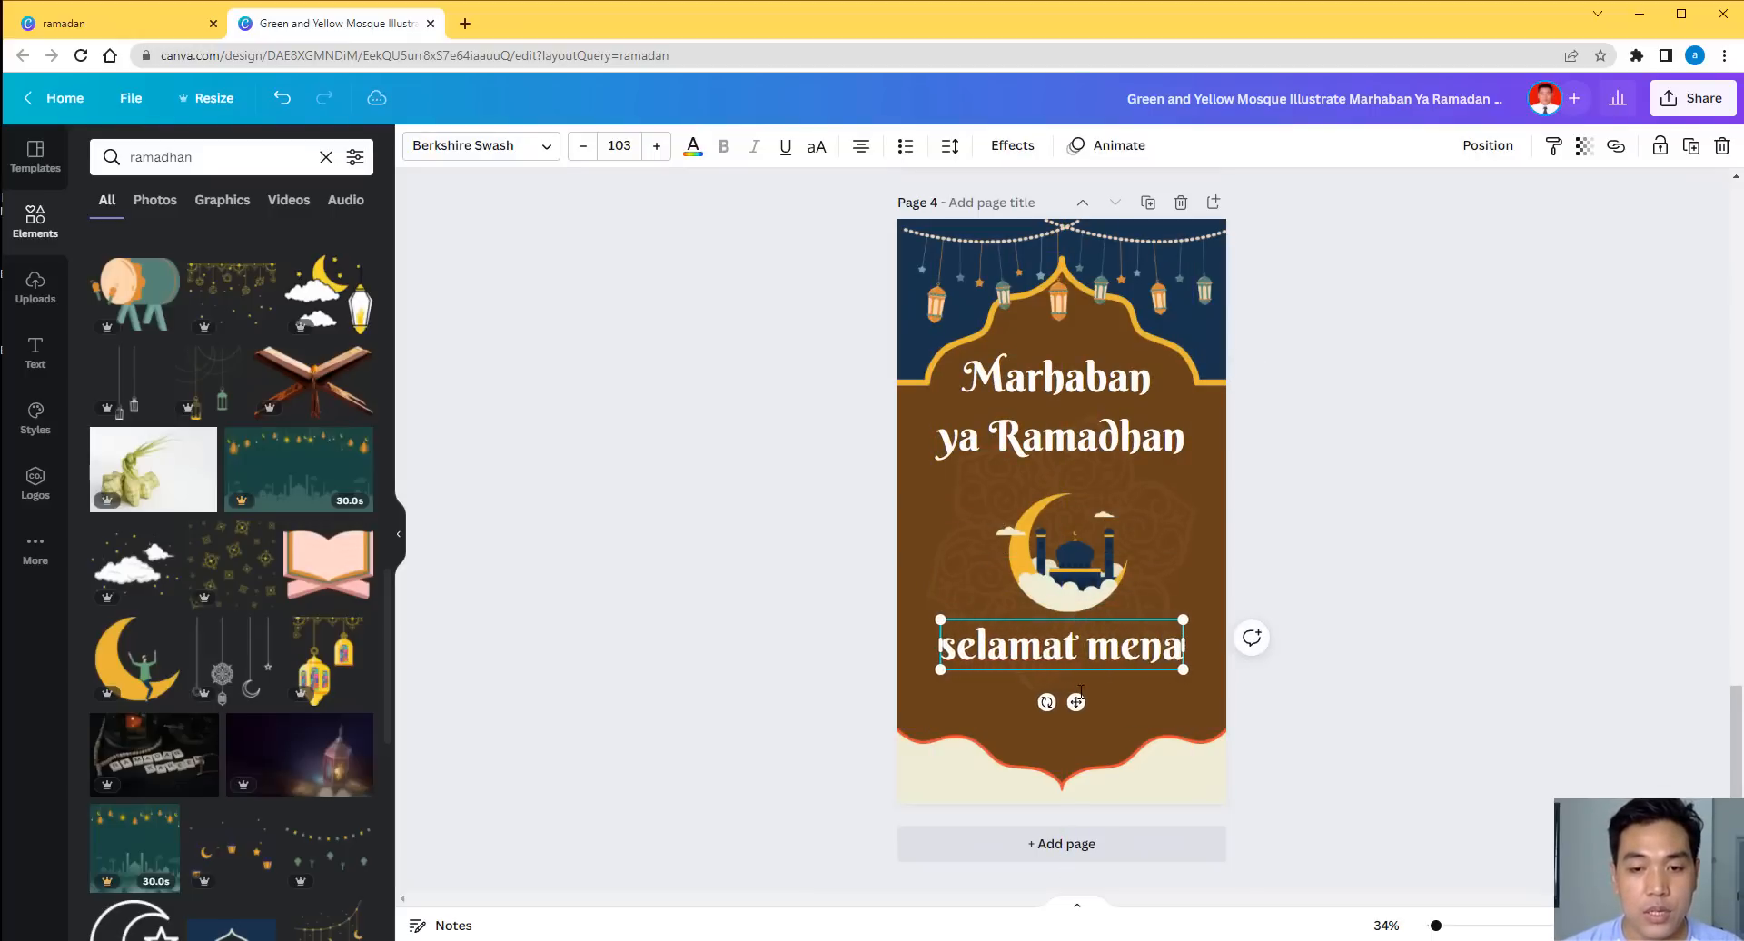
key(BackSpace)
text(jaa)
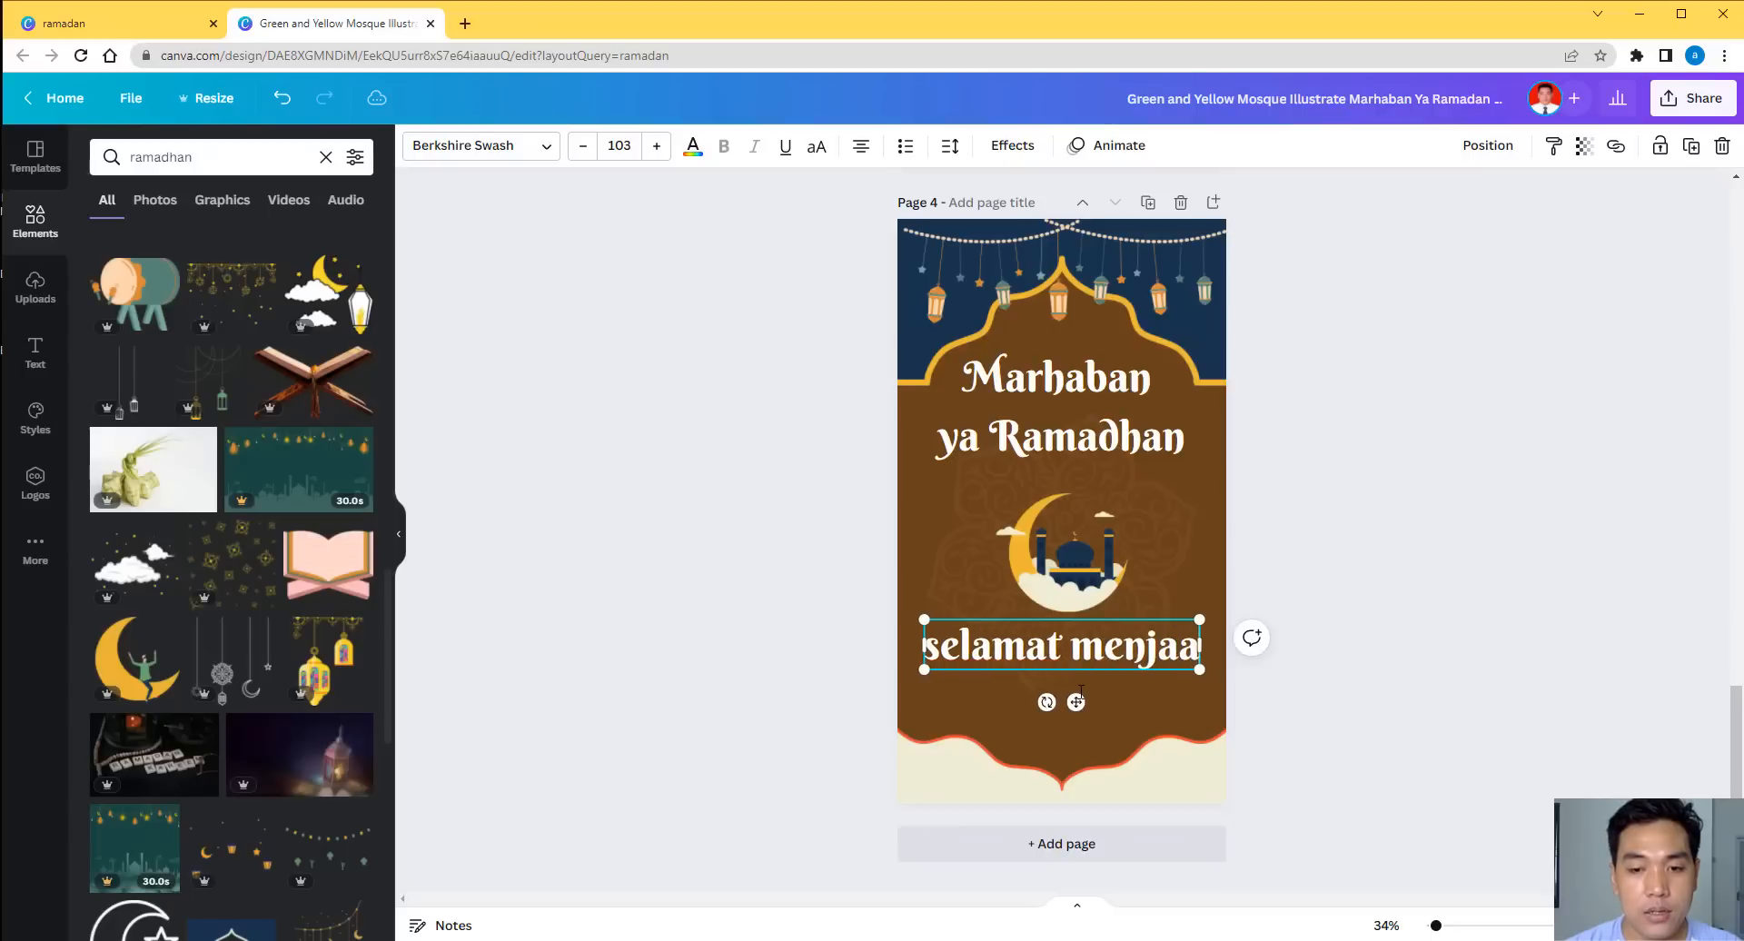
key(BackSpace)
text(lankan)
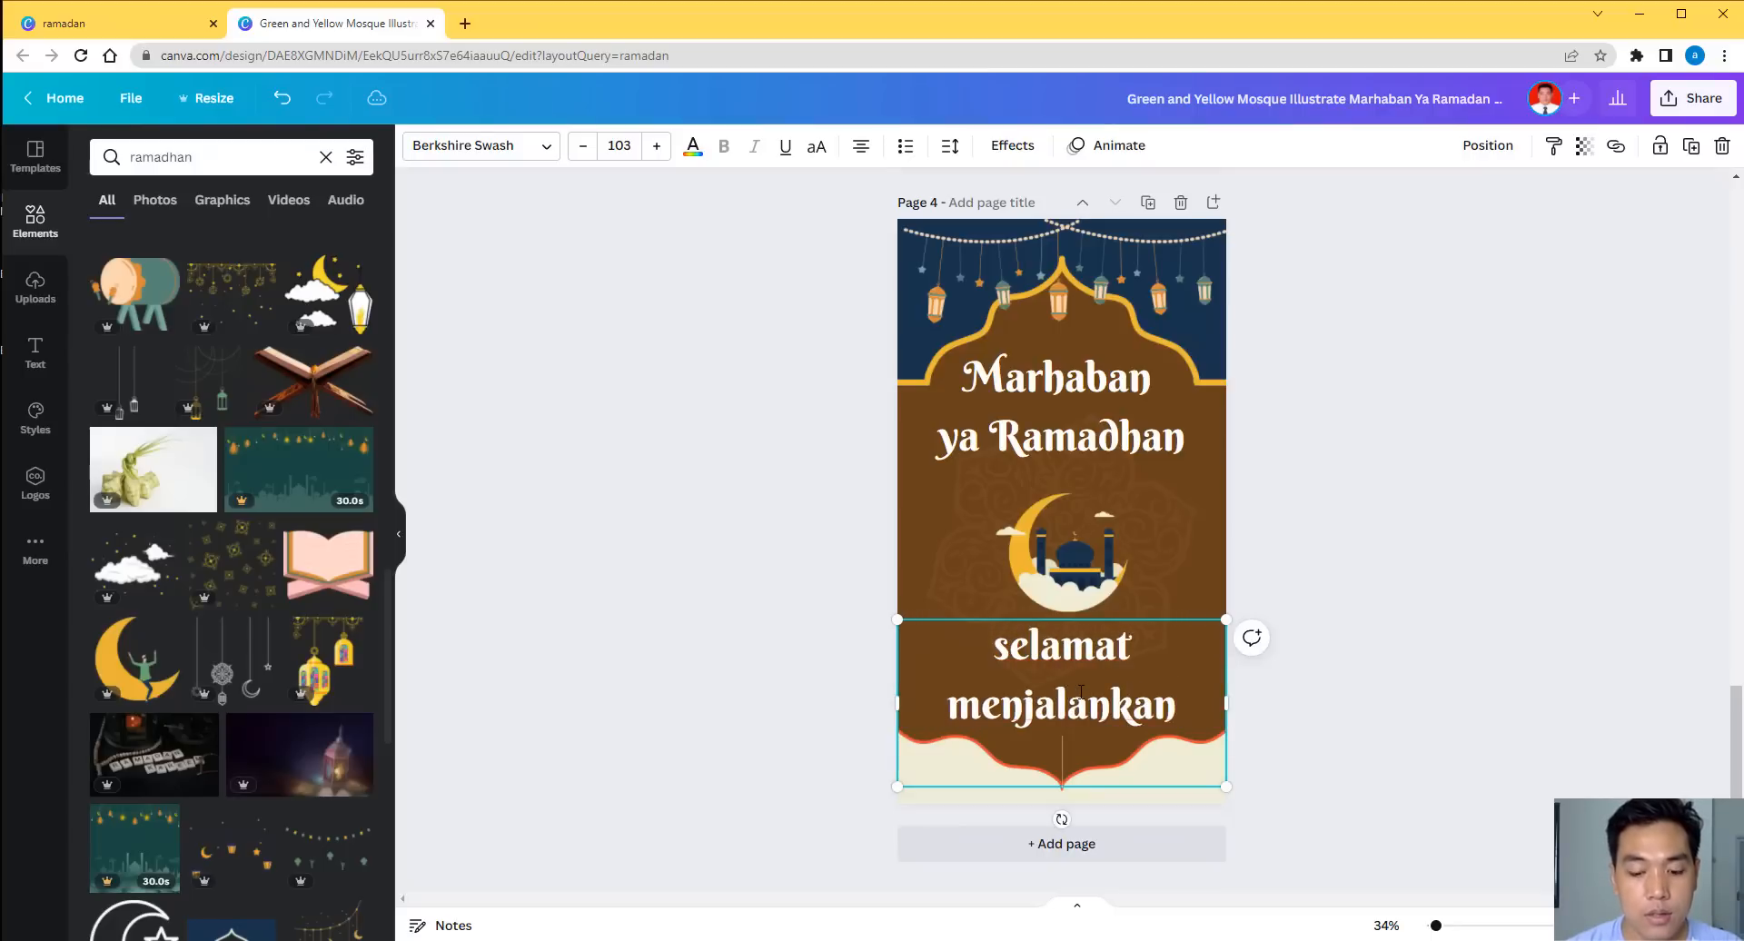
text( Ibadah P)
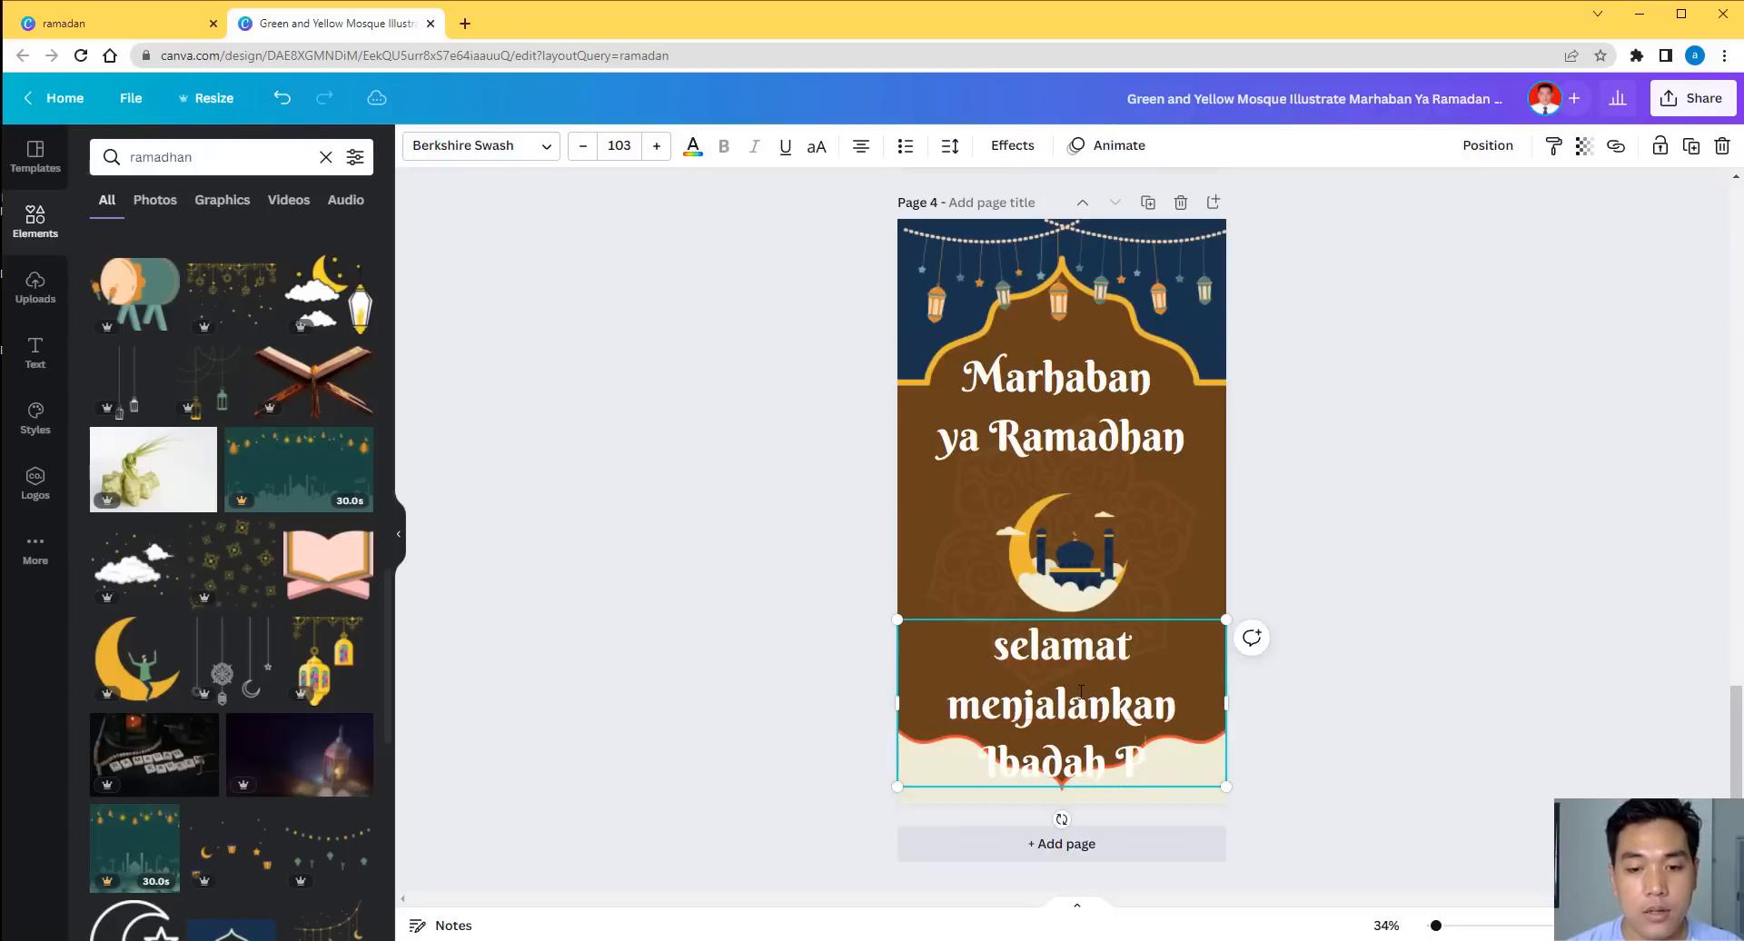
text(uasa)
Reduce the "selamat menjalankan Ibadah Puasa" text to size 76.3.
key(ctrl+a)
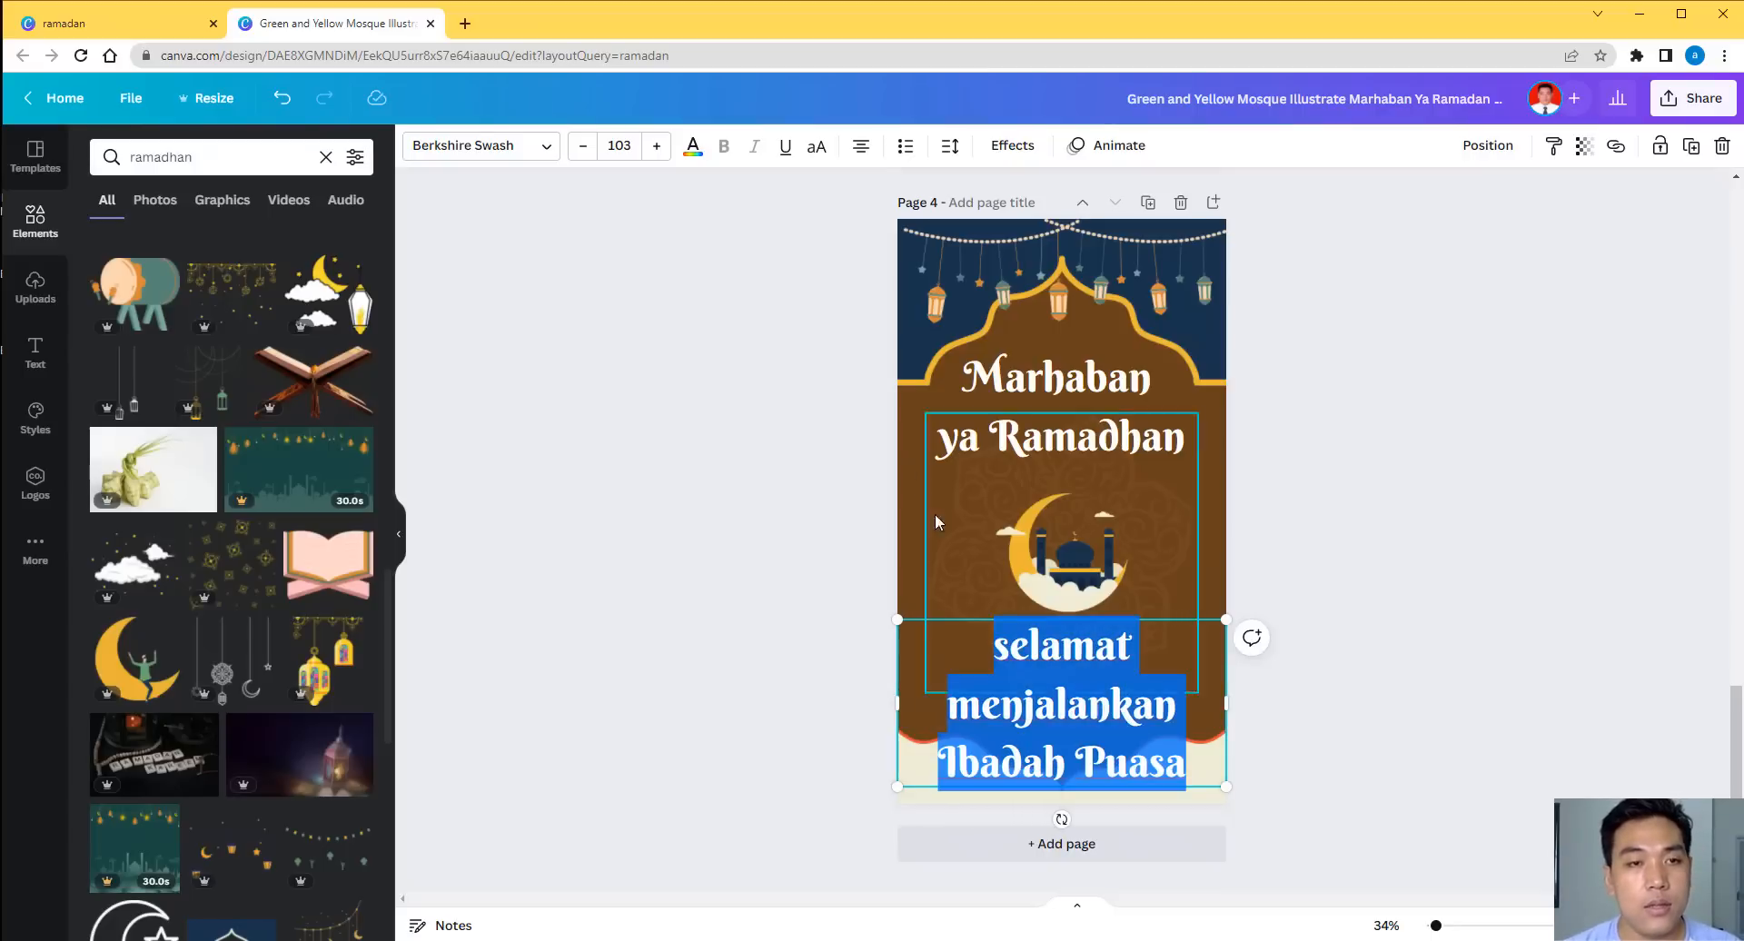
click(584, 146)
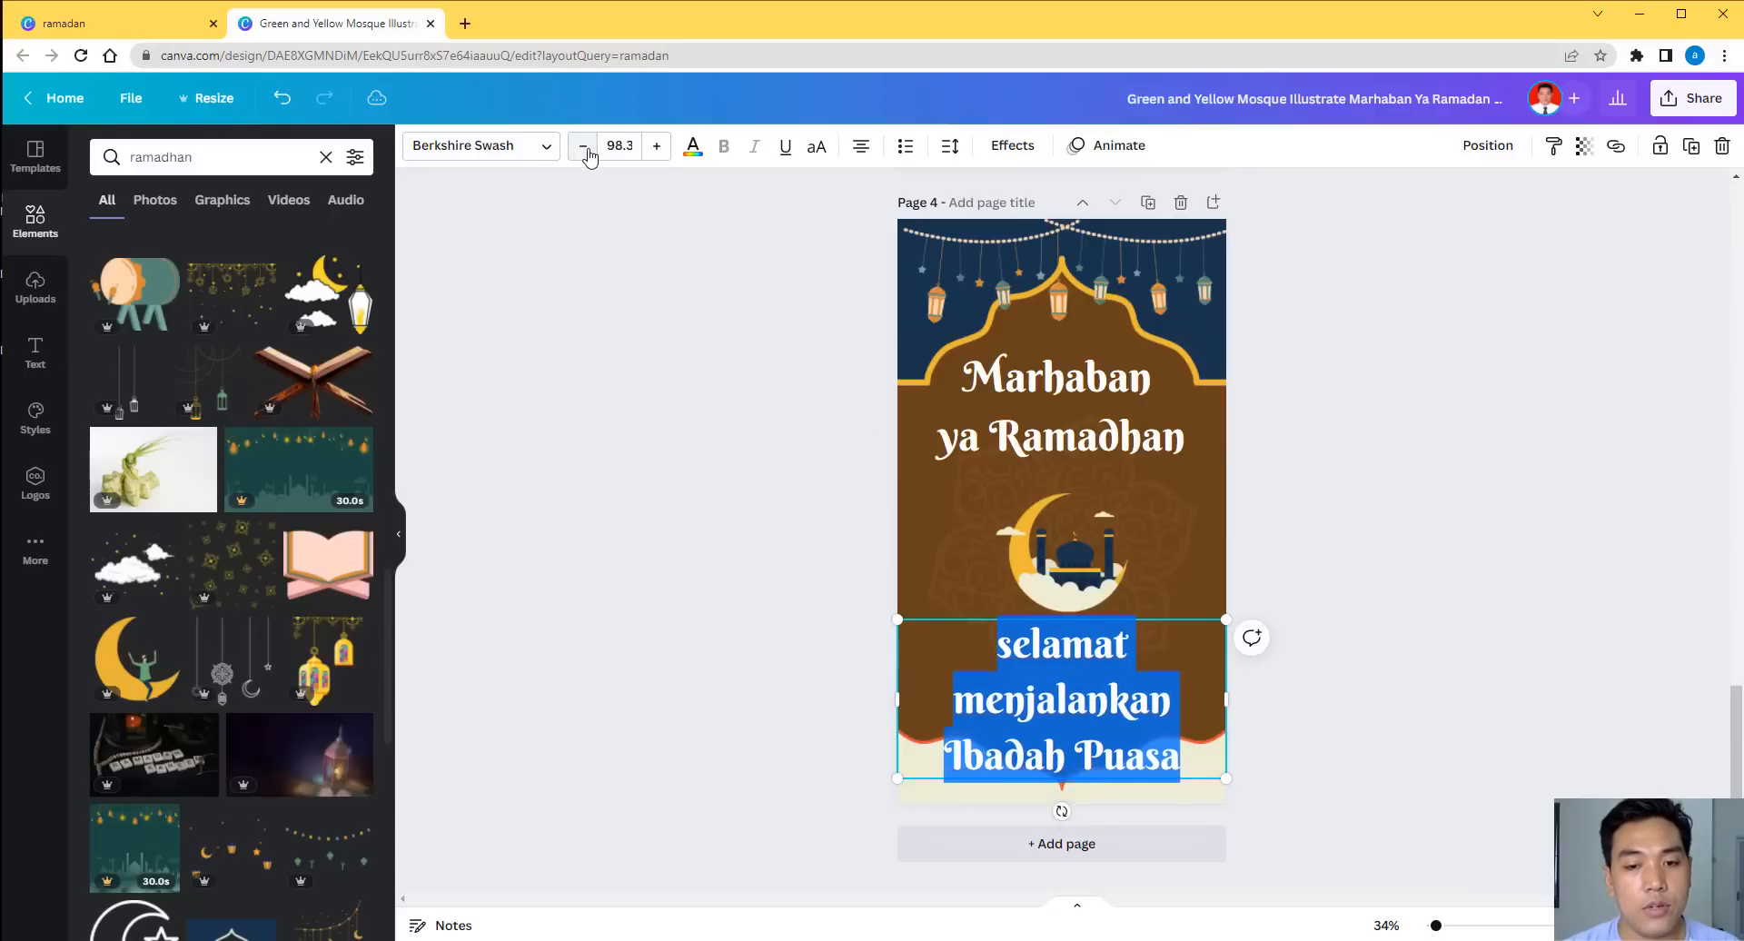
click(584, 146)
click(584, 147)
click(584, 146)
click(584, 147)
click(584, 146)
click(584, 146)
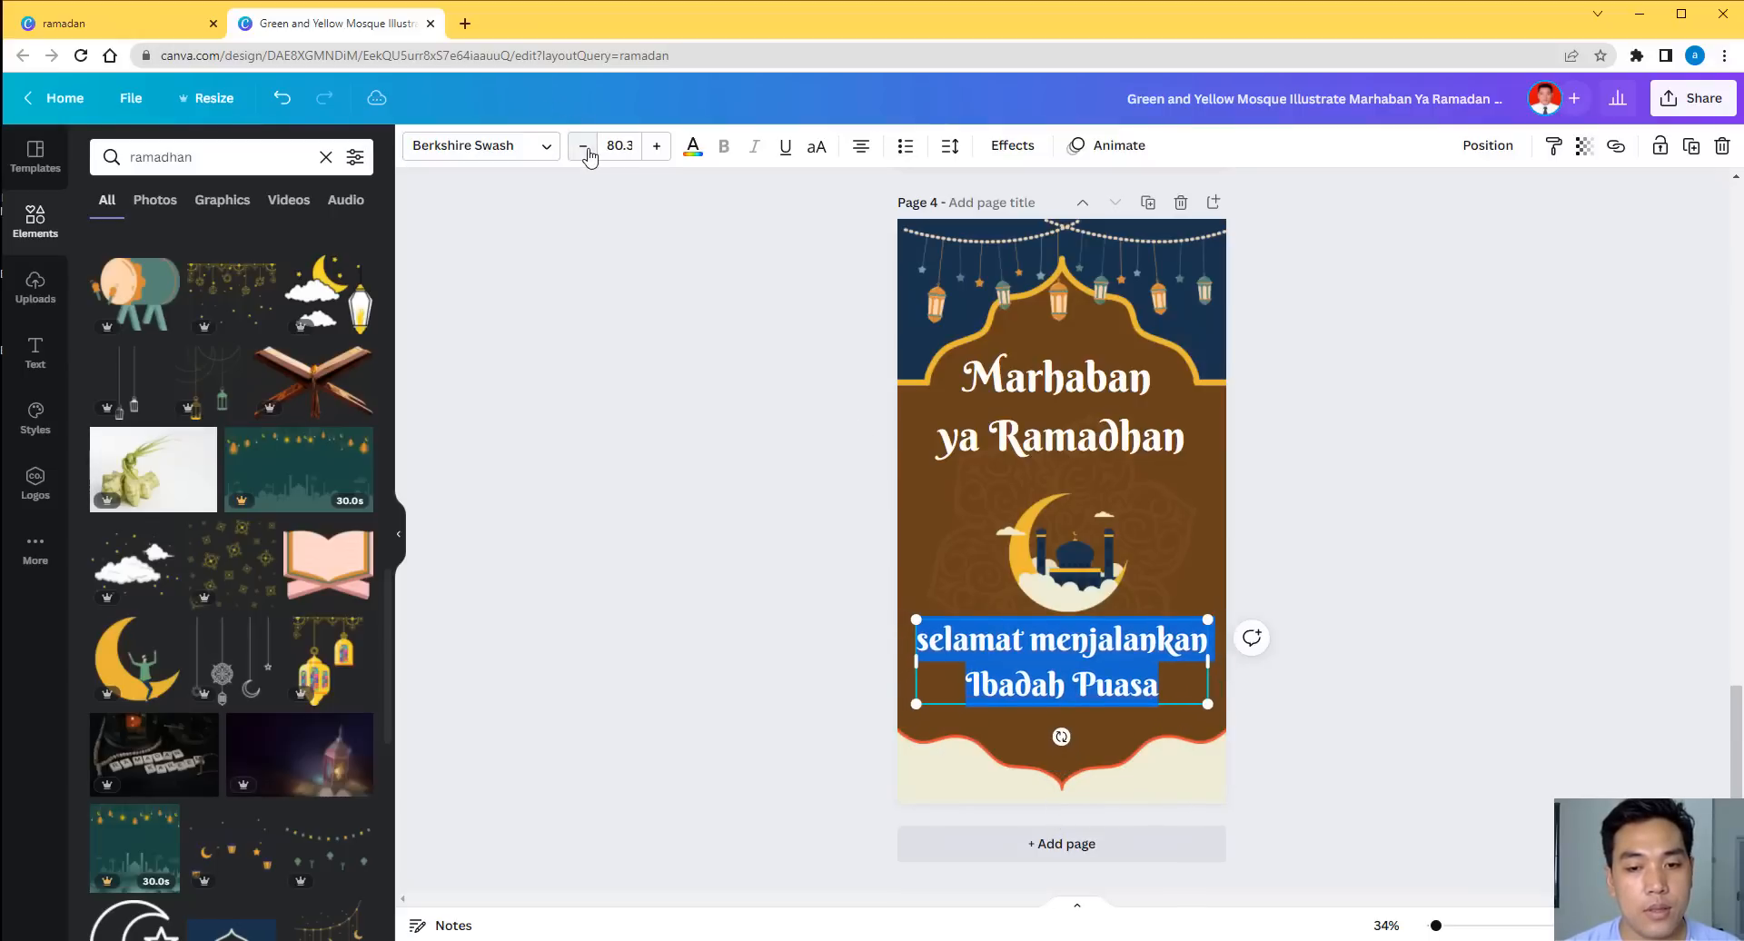
click(584, 147)
click(584, 146)
click(584, 146)
click(584, 147)
click(584, 146)
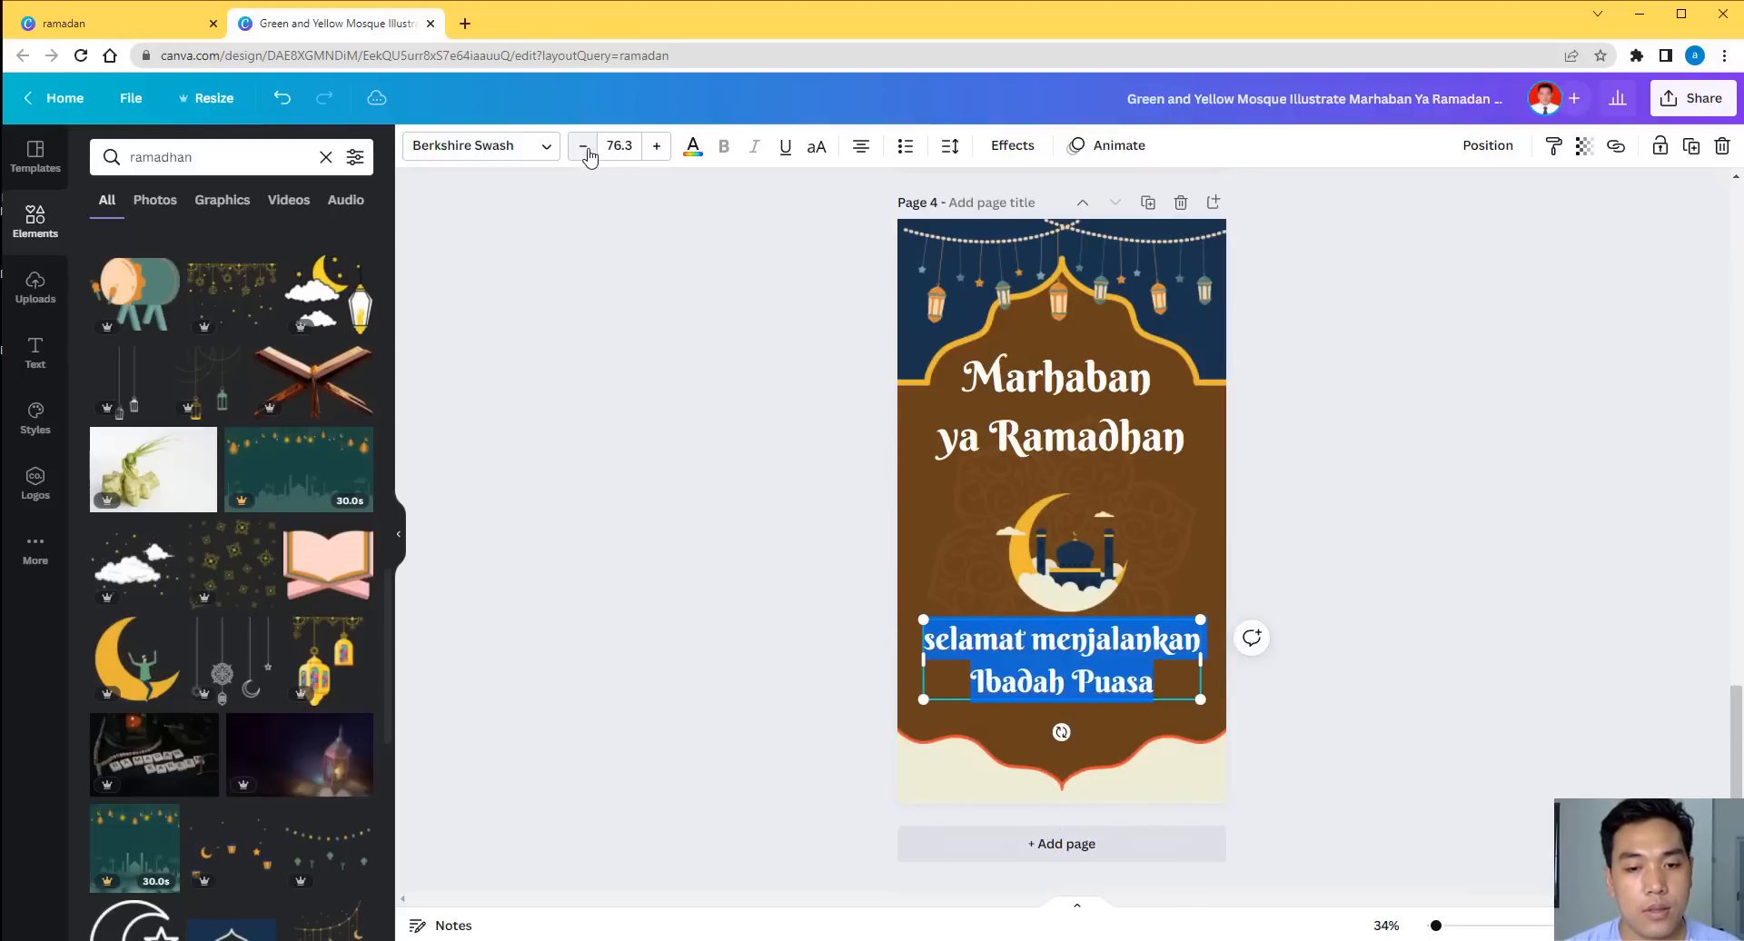
Capitalise the greeting as "Selamat Menjalankan Ibadah Puasa" and move it slightly further below the crescent mosque.
click(957, 646)
key(BackSpace)
text(S)
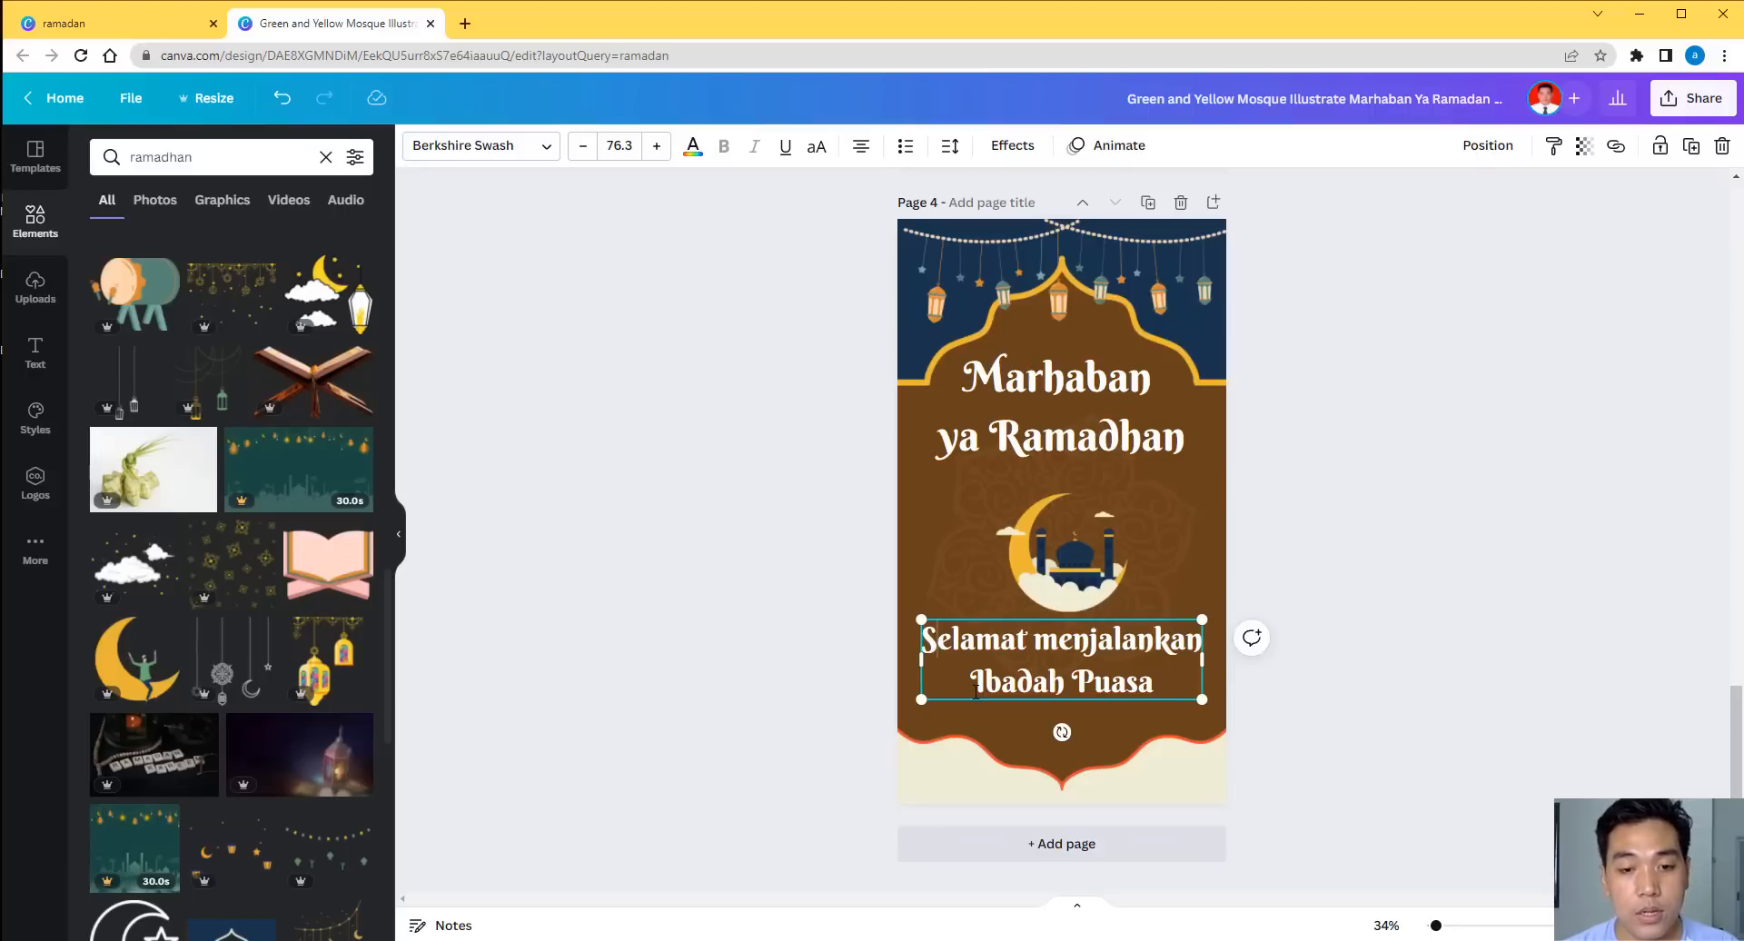
click(1059, 646)
key(BackSpace)
text(M)
click(1516, 511)
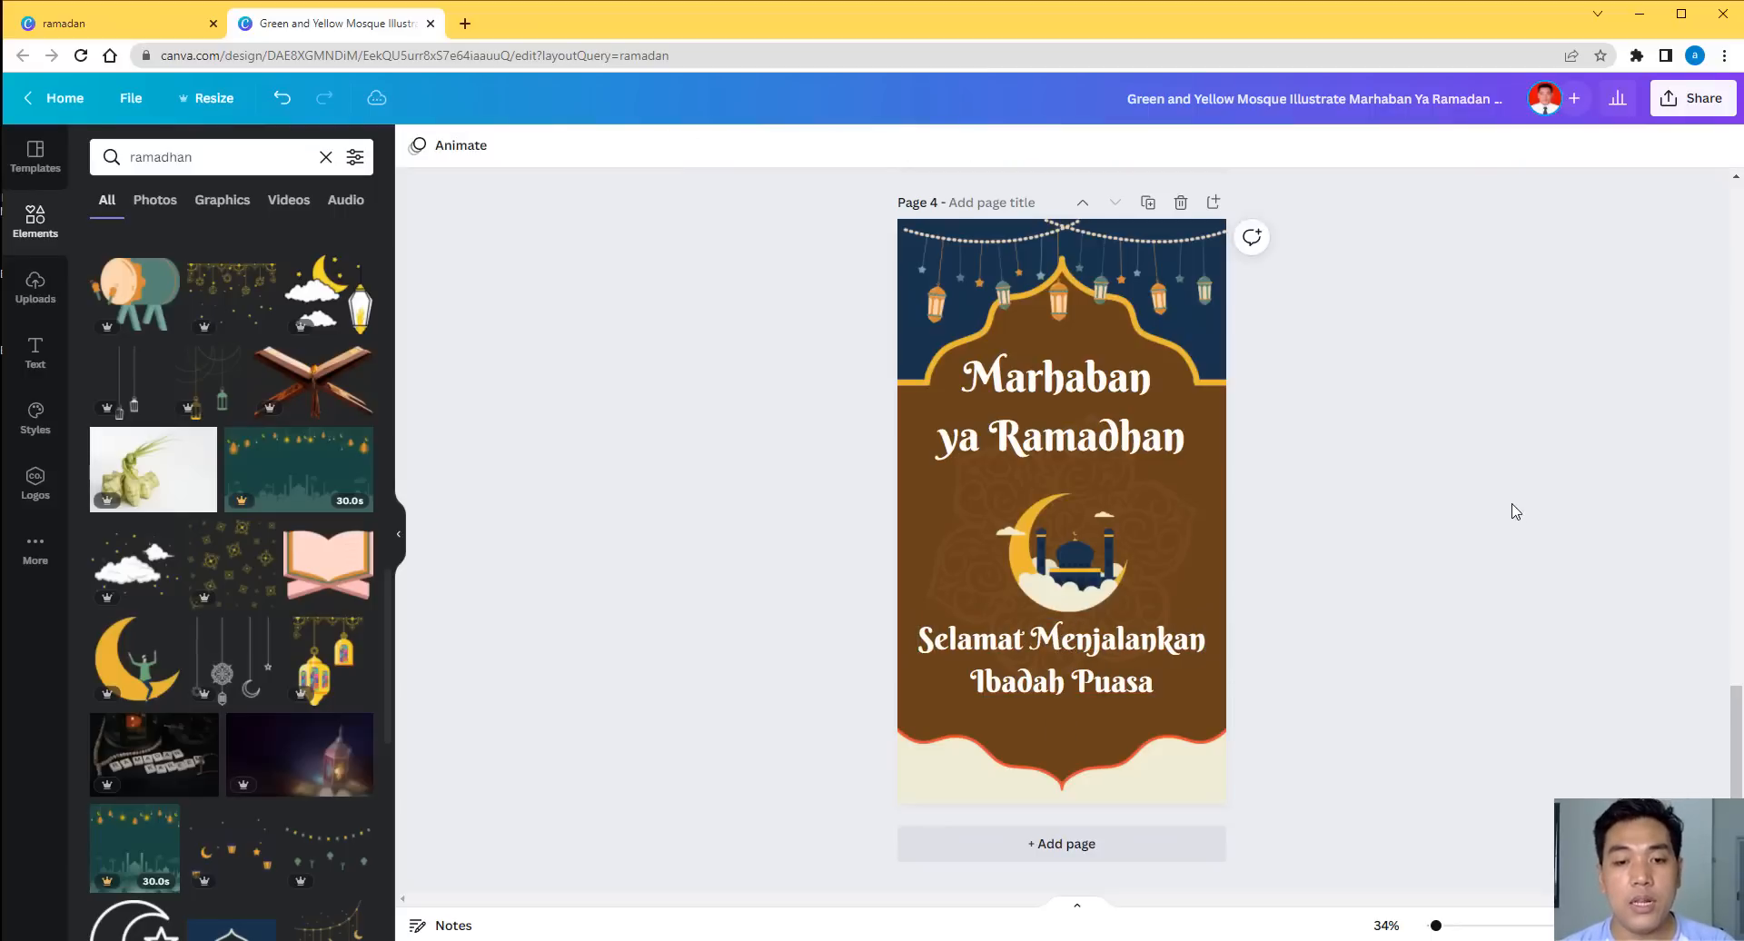
drag(1074, 674, 1072, 693)
click(1537, 524)
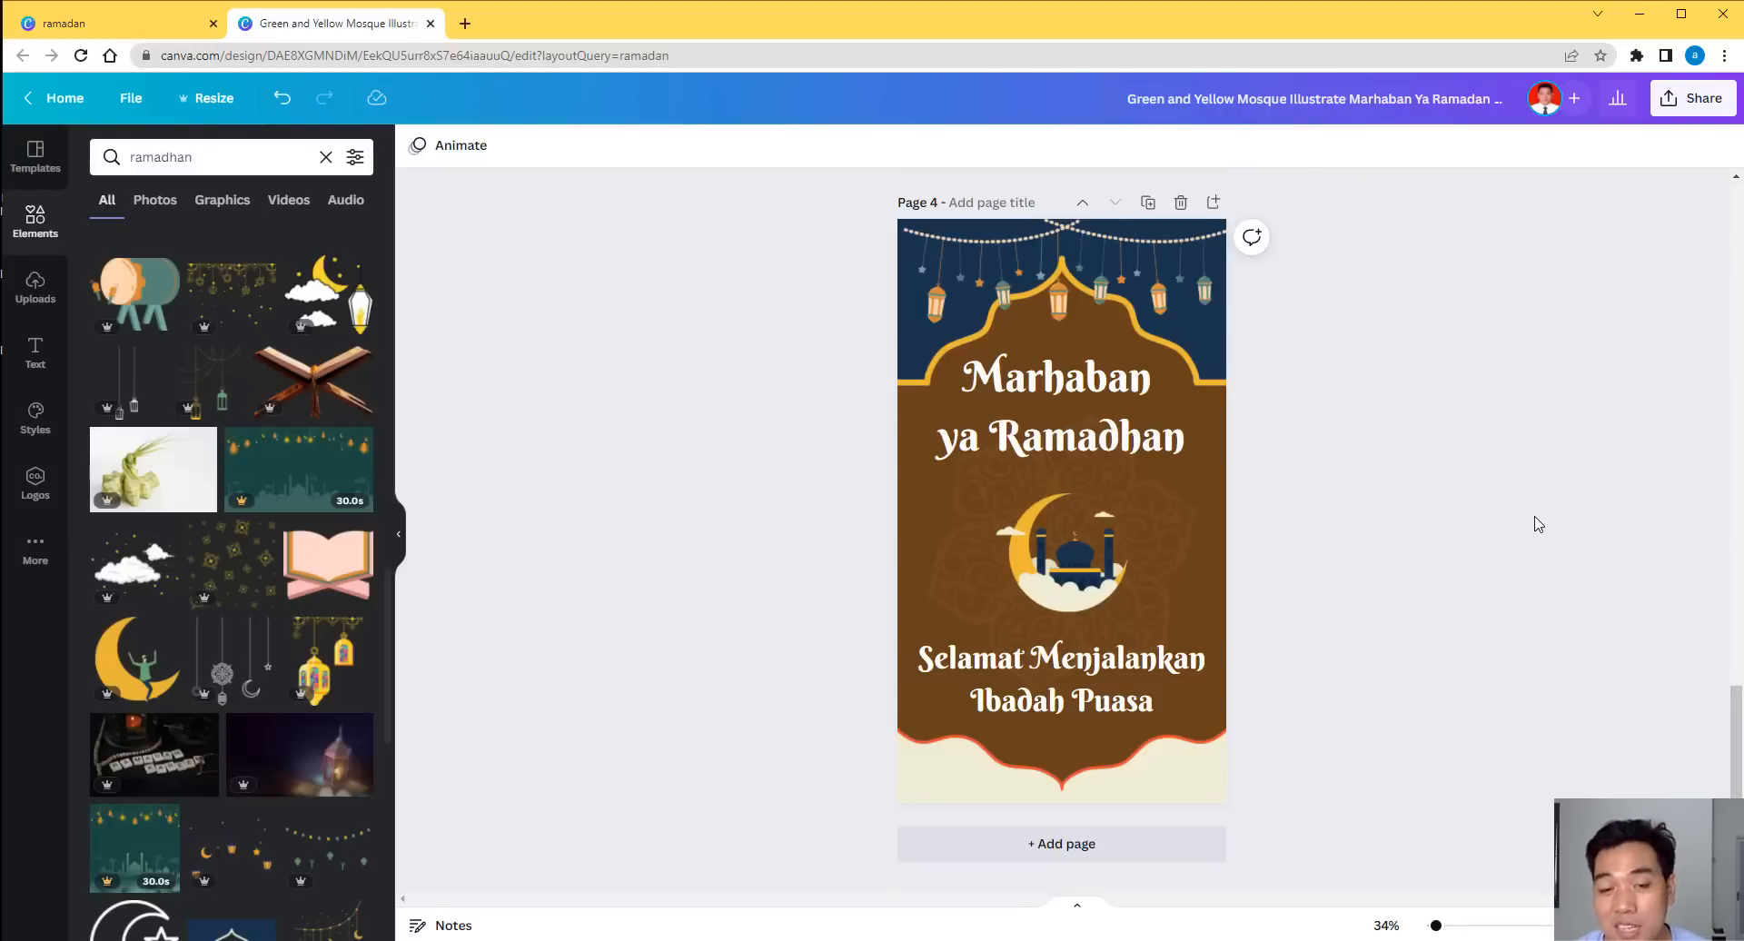
Search the Your Story templates for "ramadhan" and browse the designs.
scroll(1278, 557, up, 15)
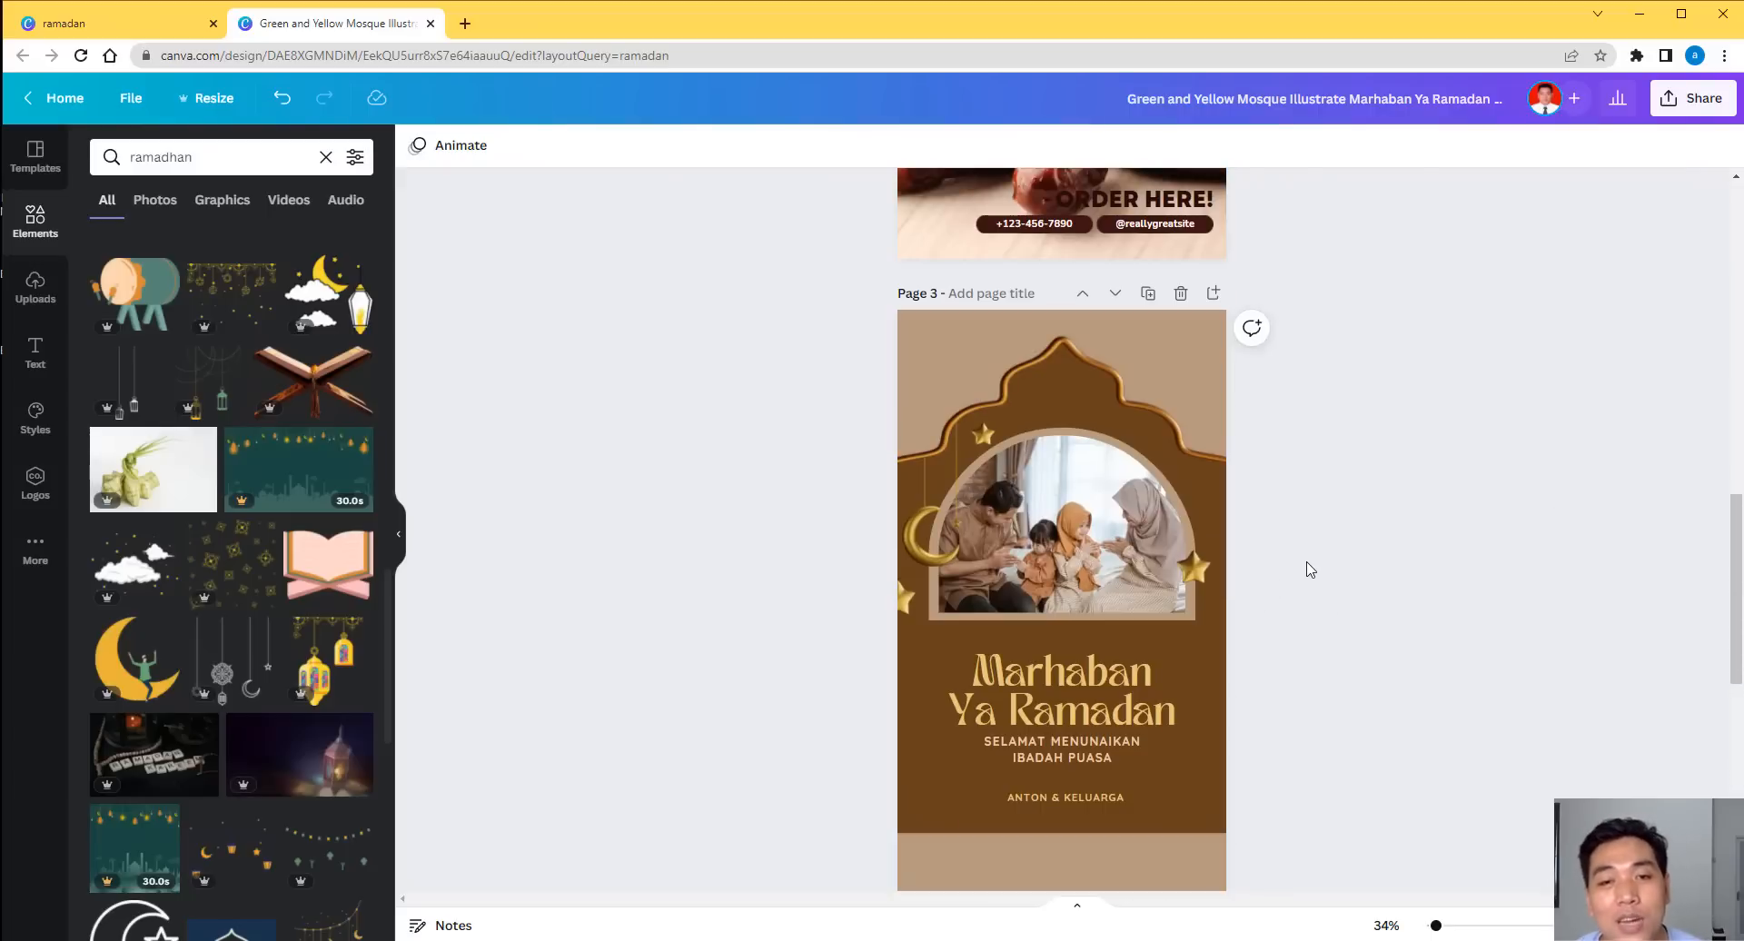
scroll(1344, 591, up, 4)
scroll(1343, 586, down, 15)
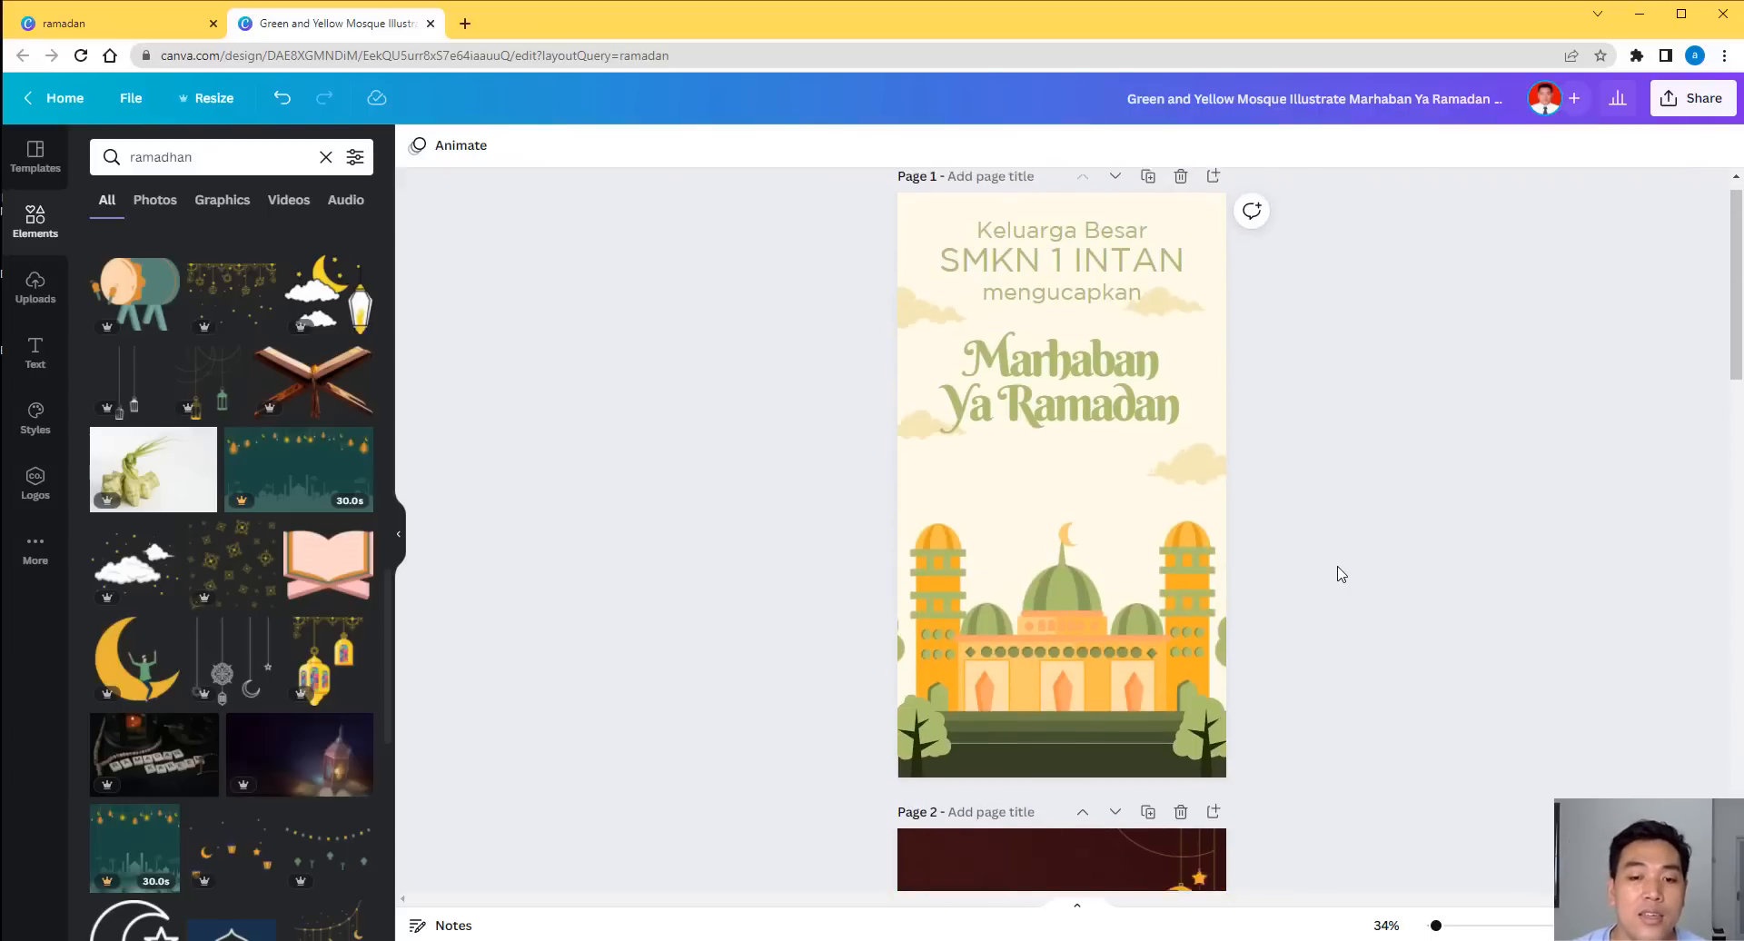
click(35, 156)
click(200, 157)
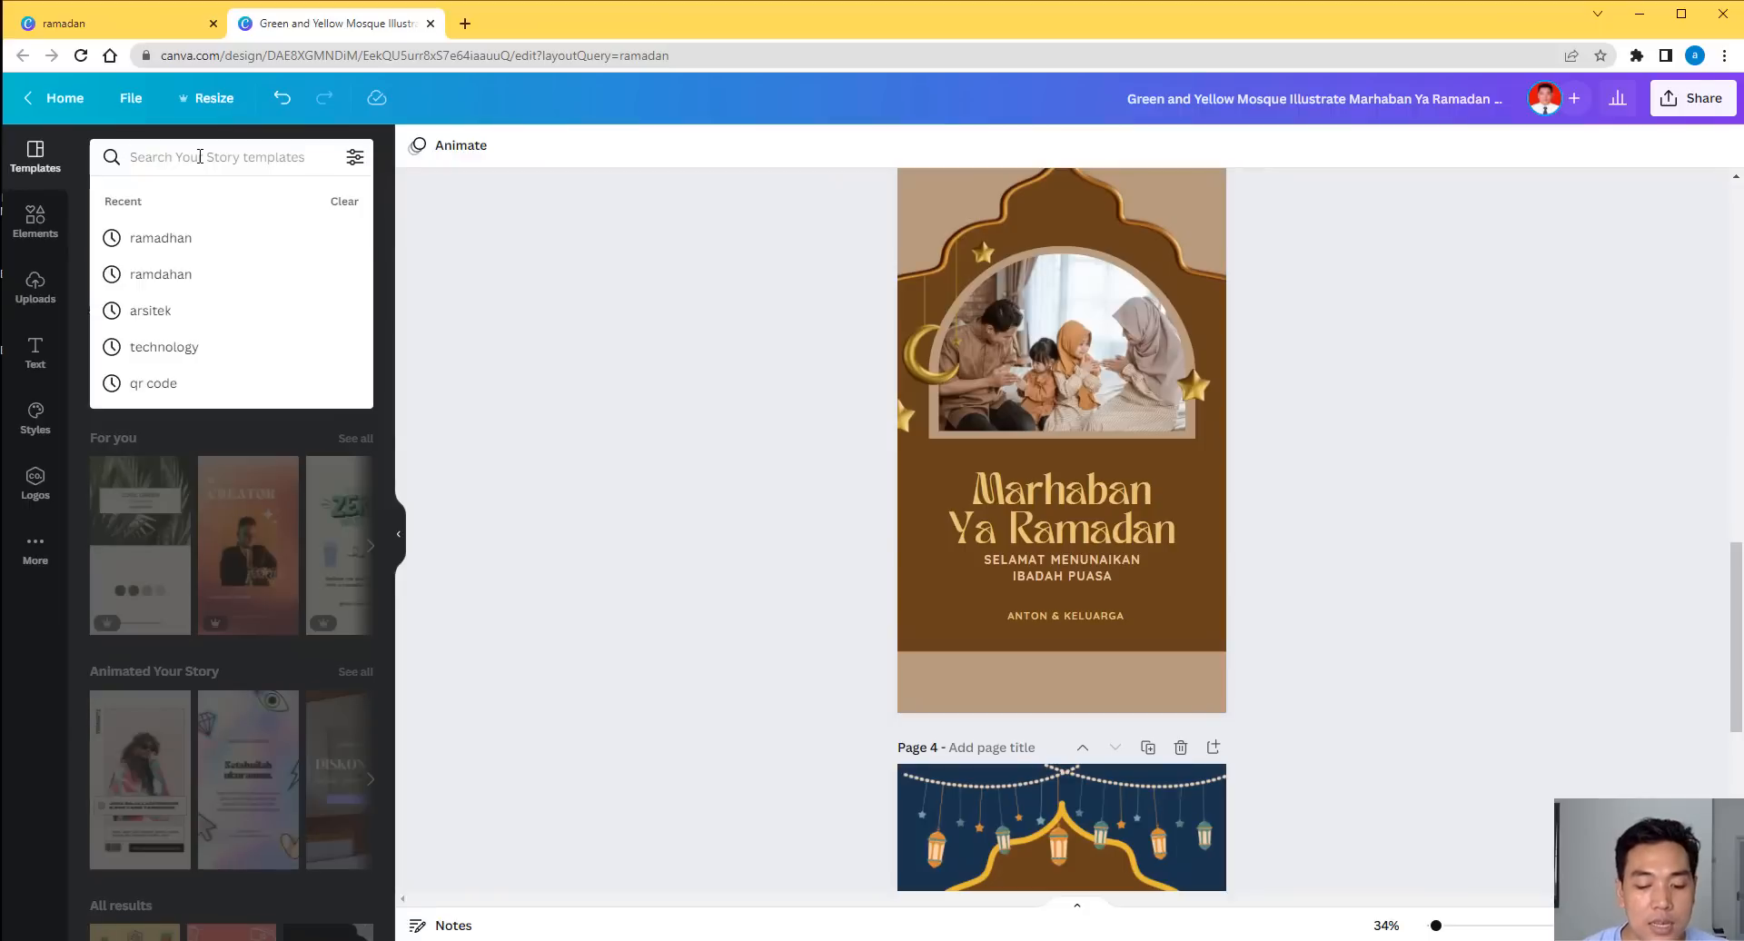
text(ramadhan)
key(Return)
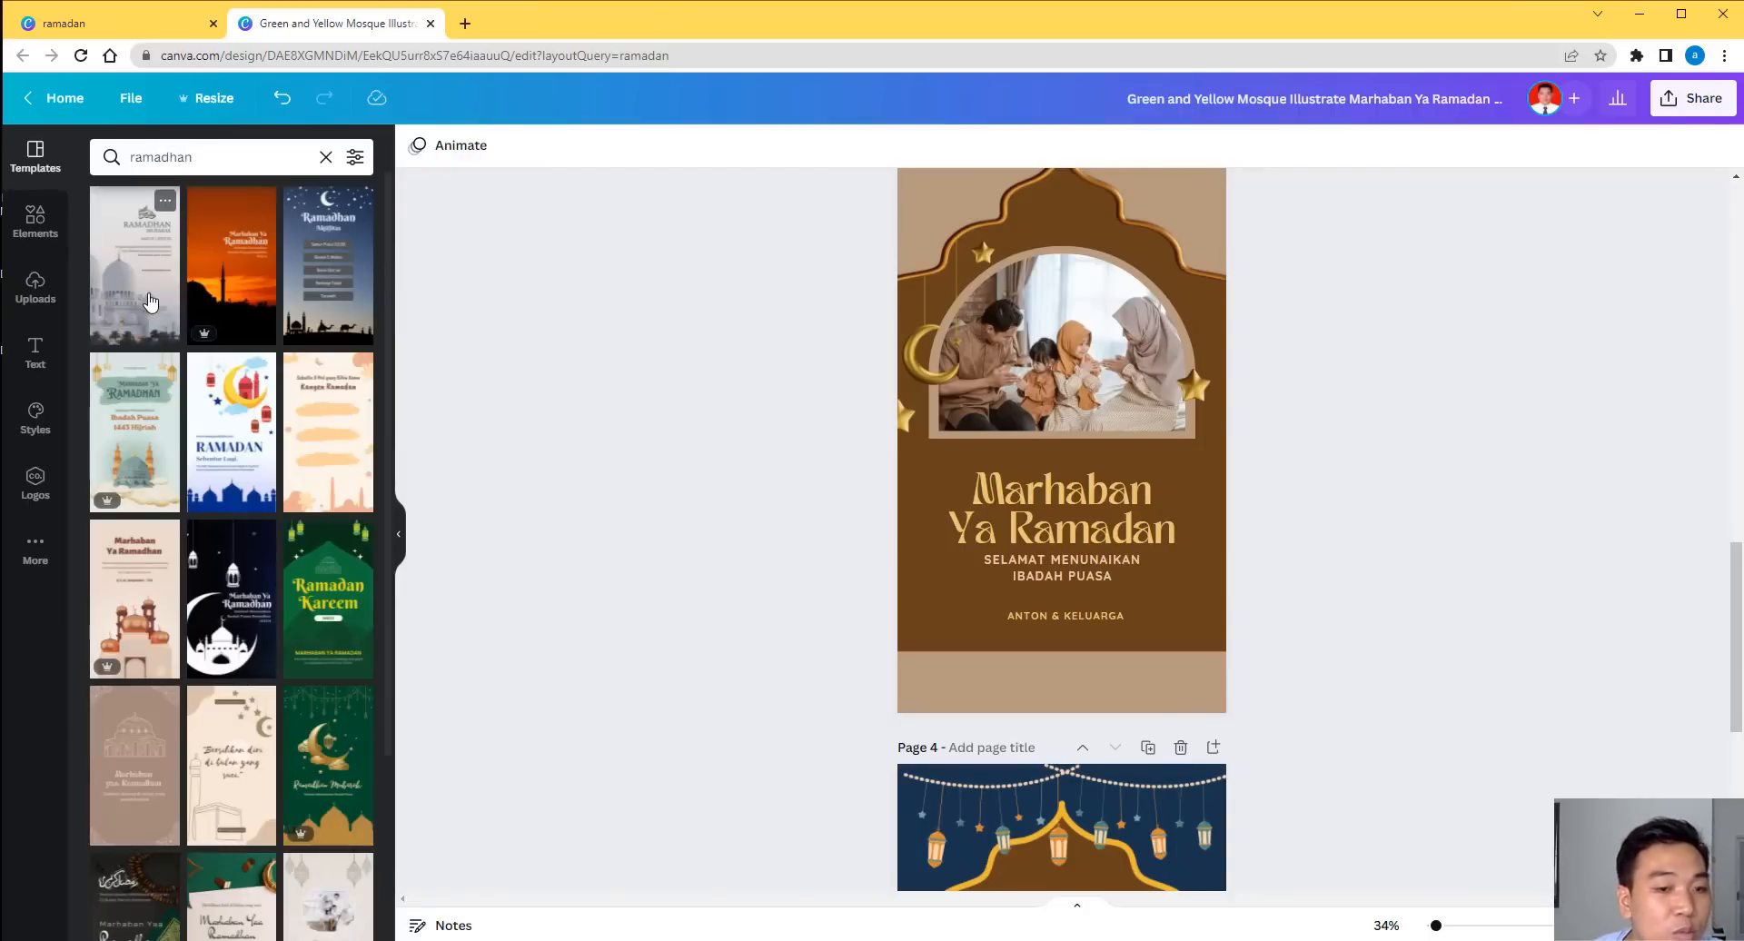
scroll(1164, 639, down, 5)
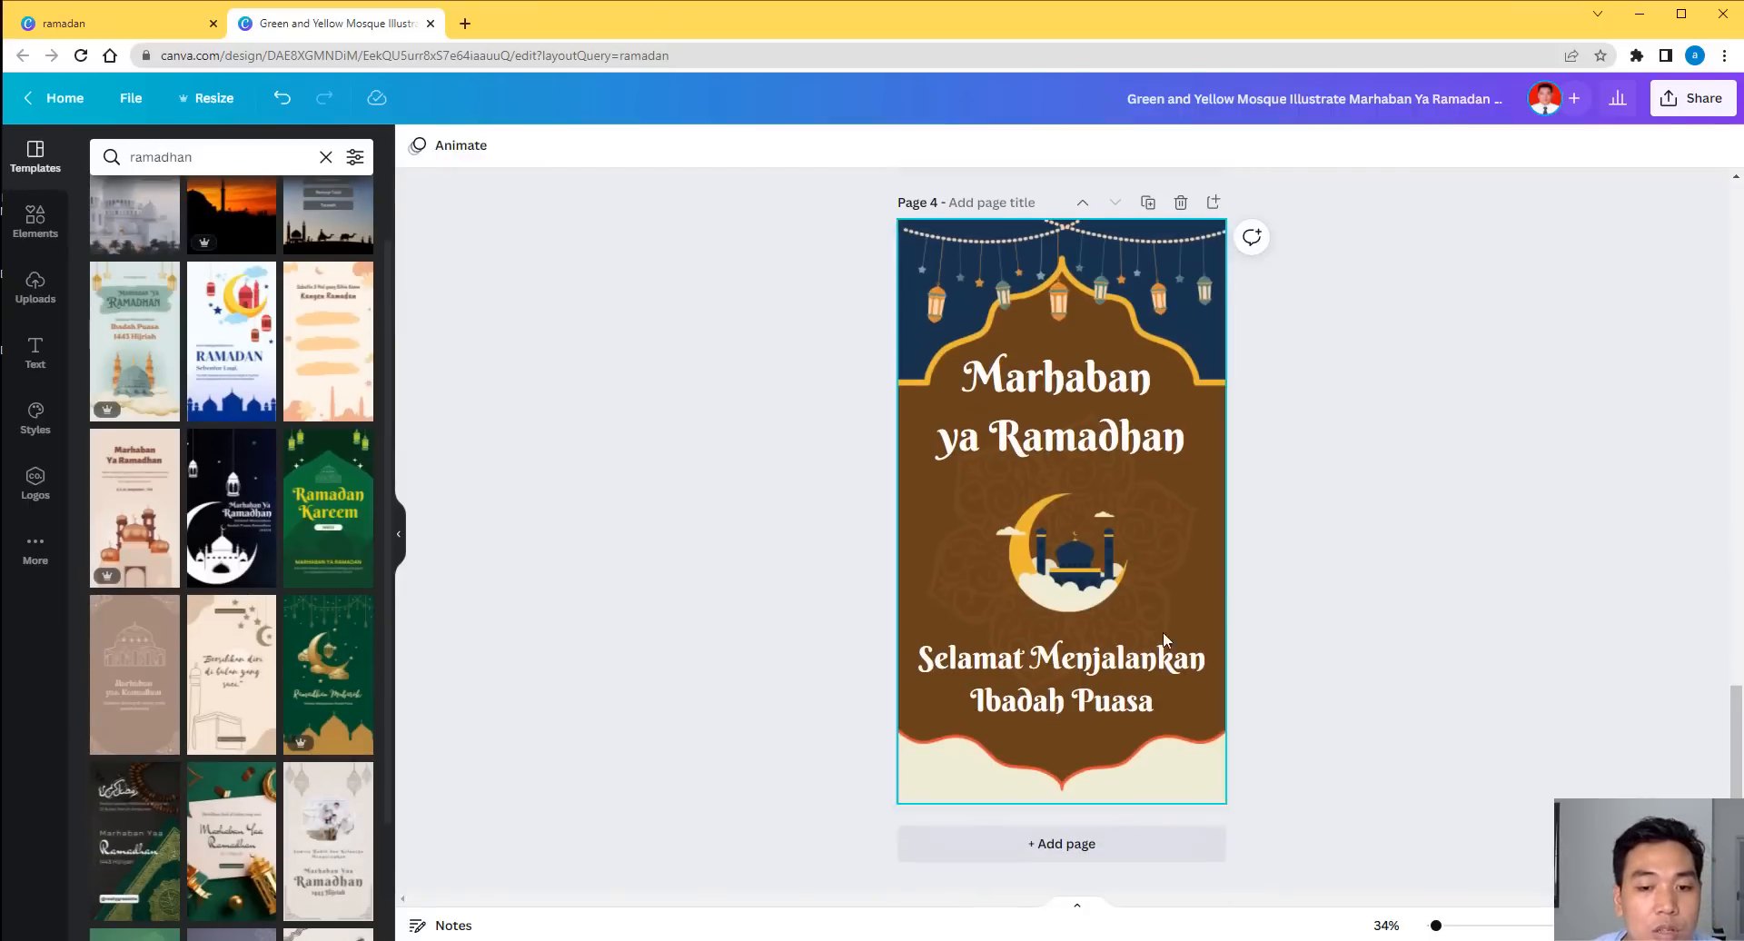
Add a fifth page, apply the blue "RAMADAN Sebentar Lagi" template with the crescent and lanterns, and check its text elements.
click(1126, 843)
click(227, 338)
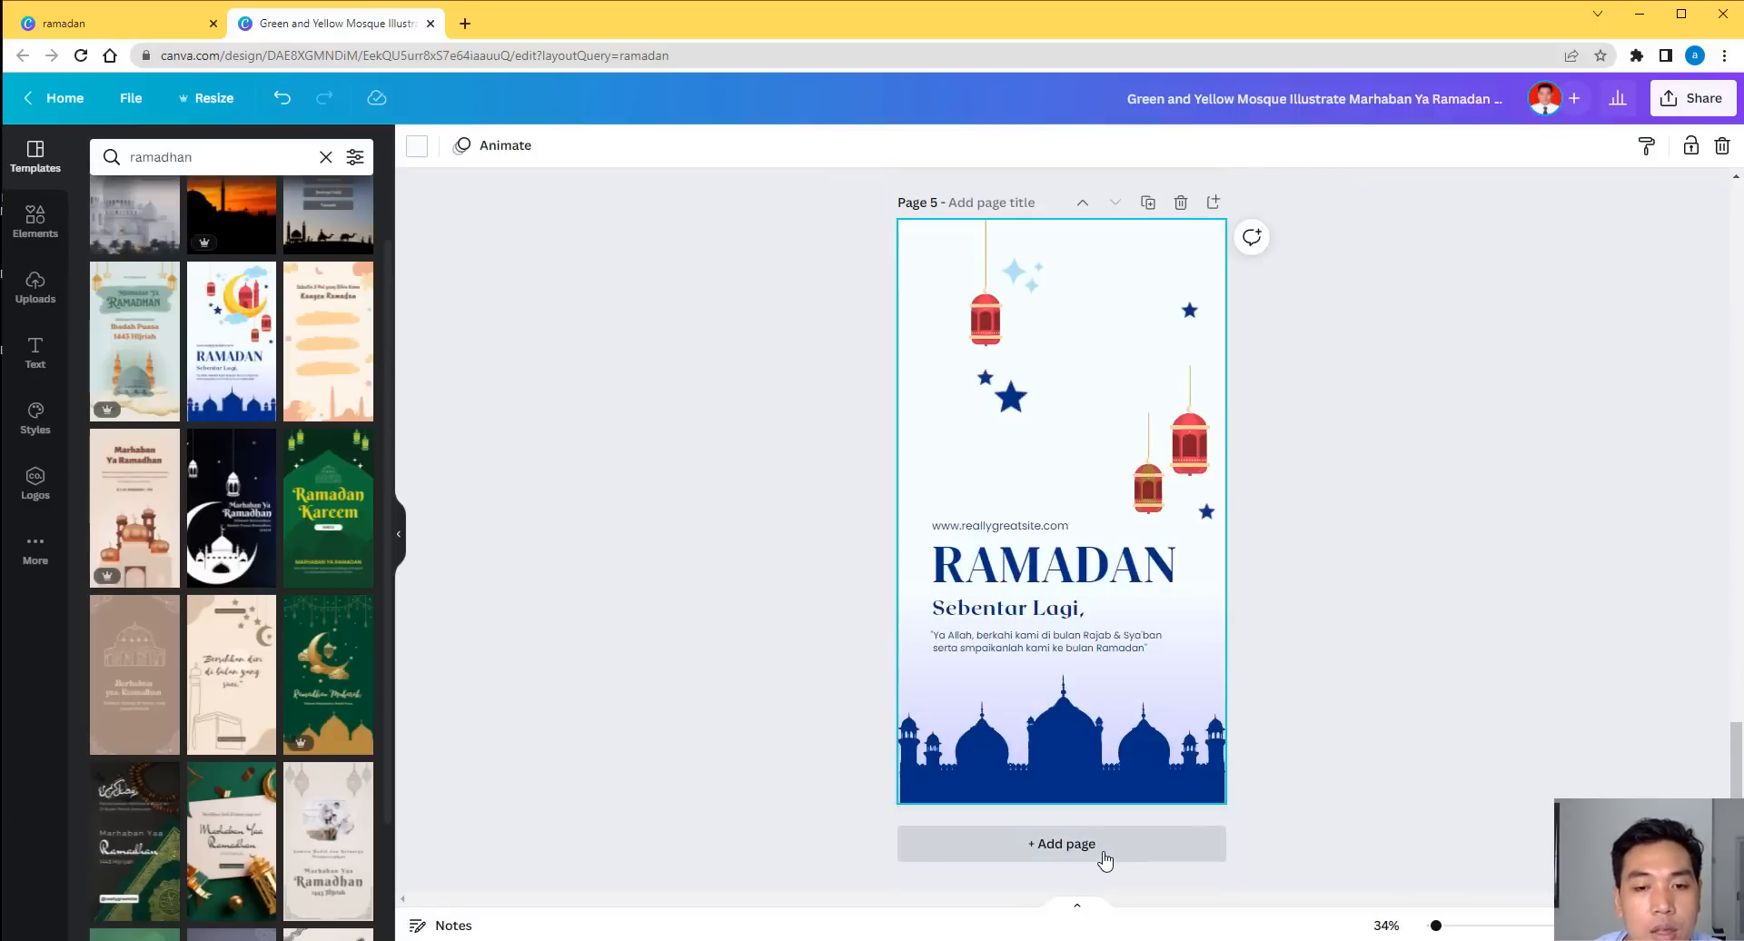
click(1010, 528)
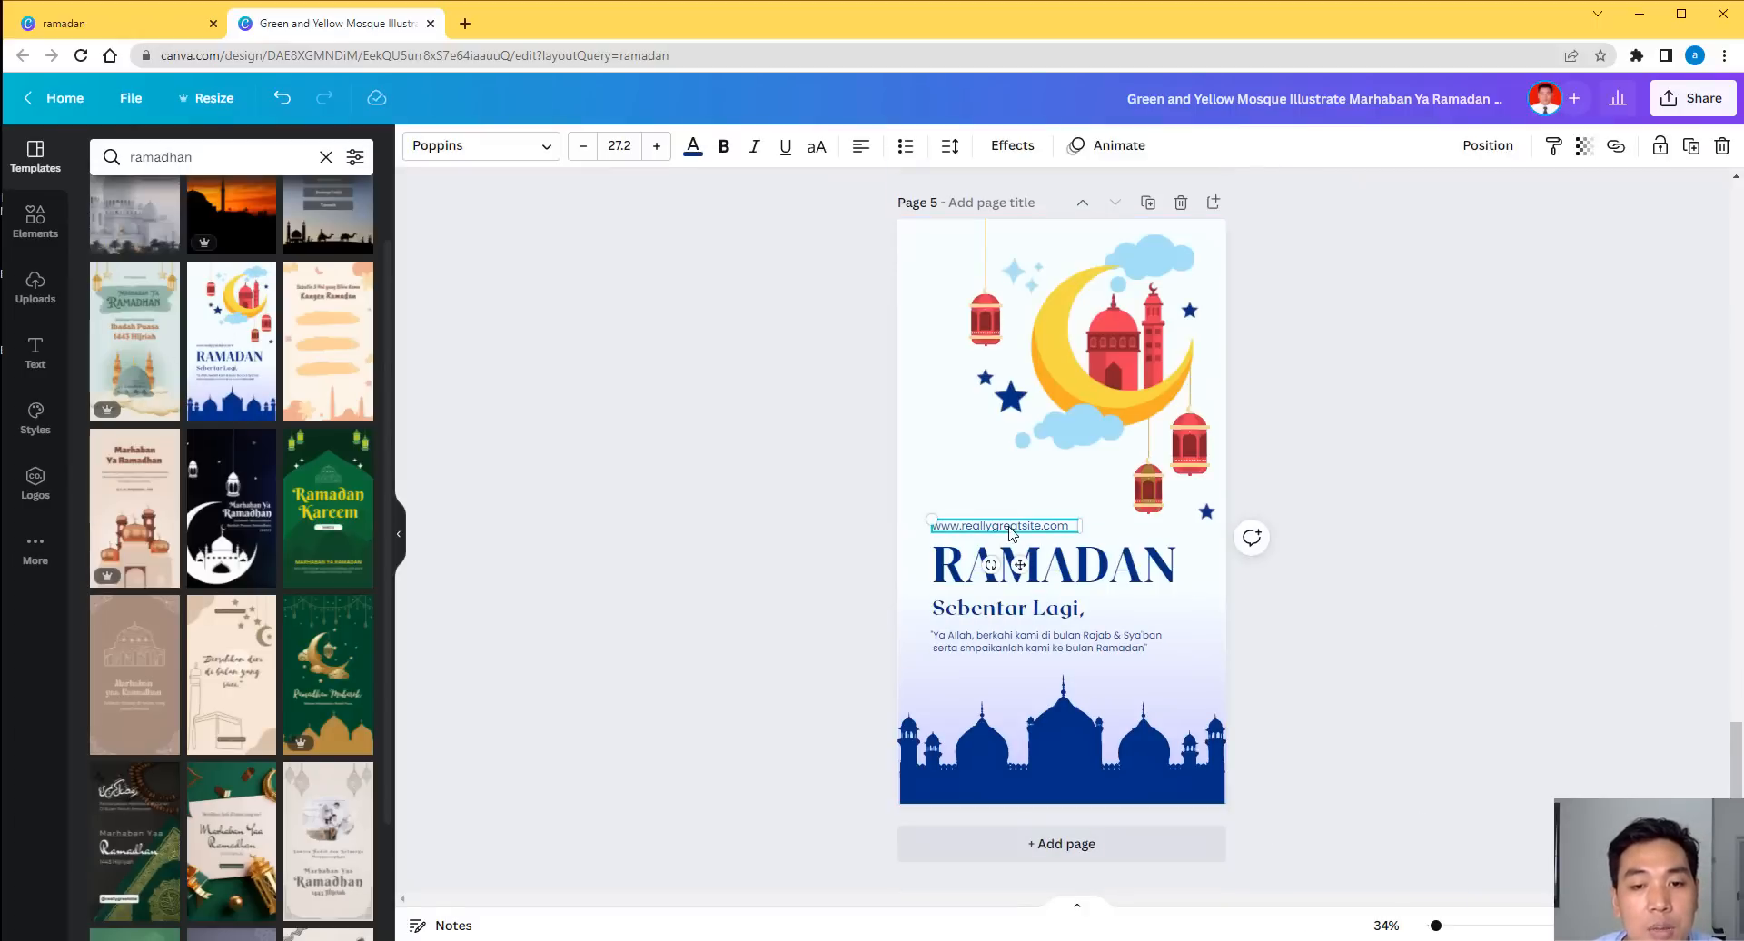
click(1010, 611)
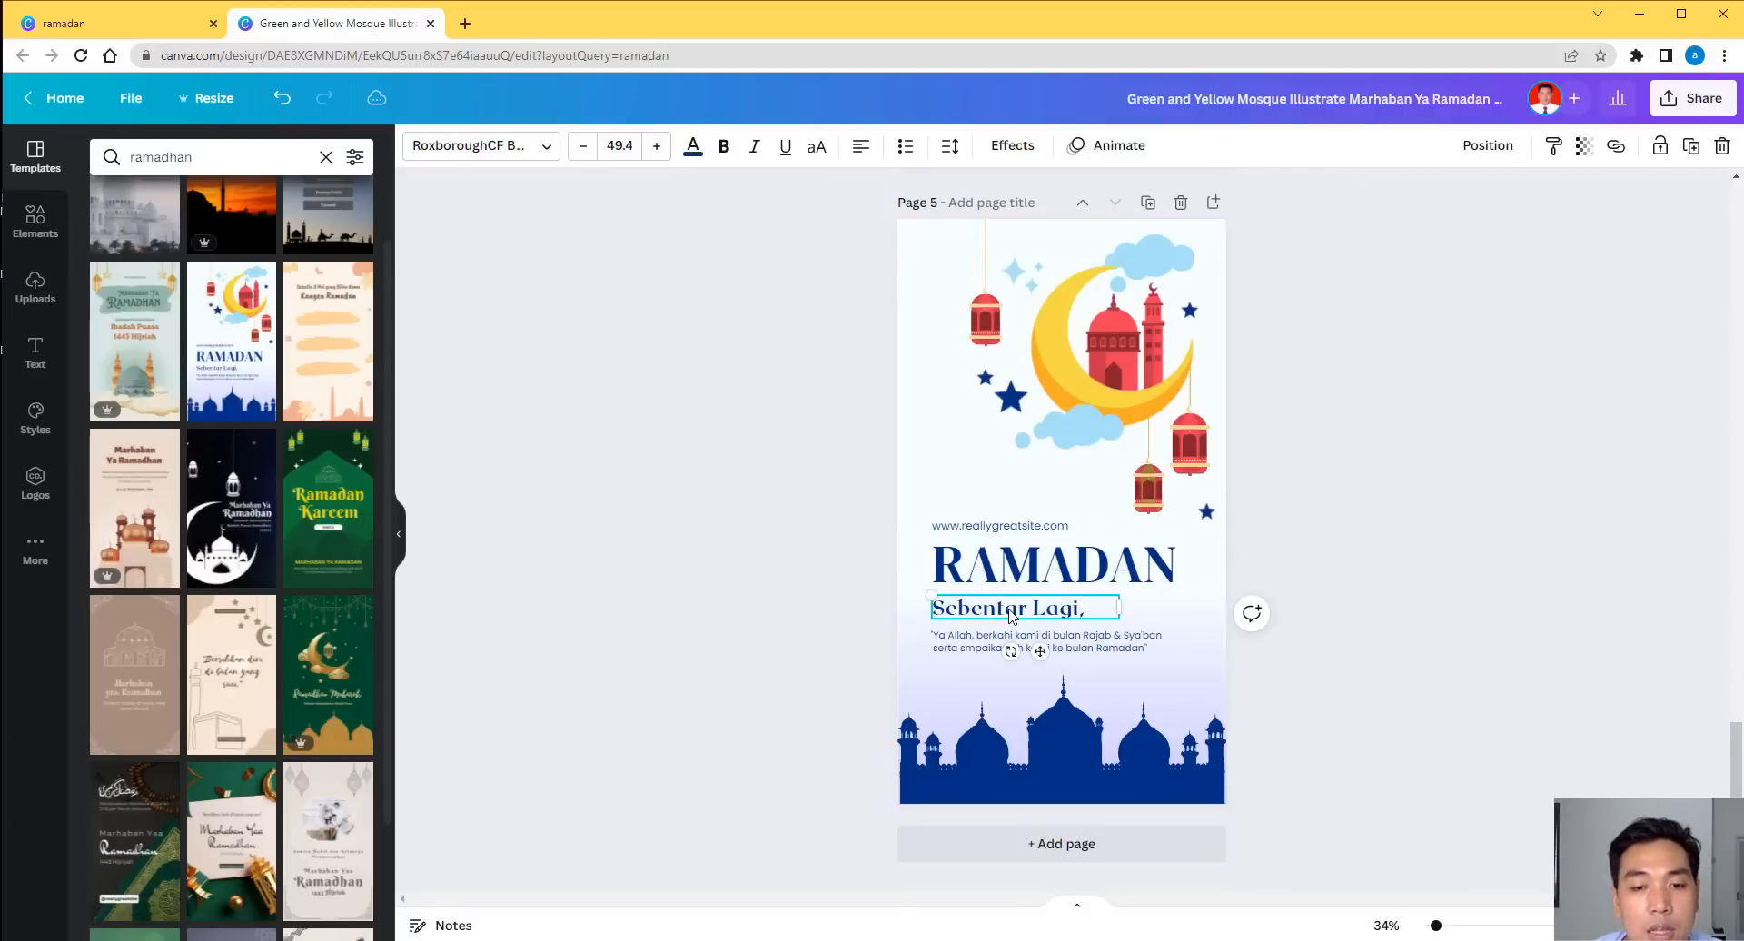
click(1125, 650)
click(1419, 536)
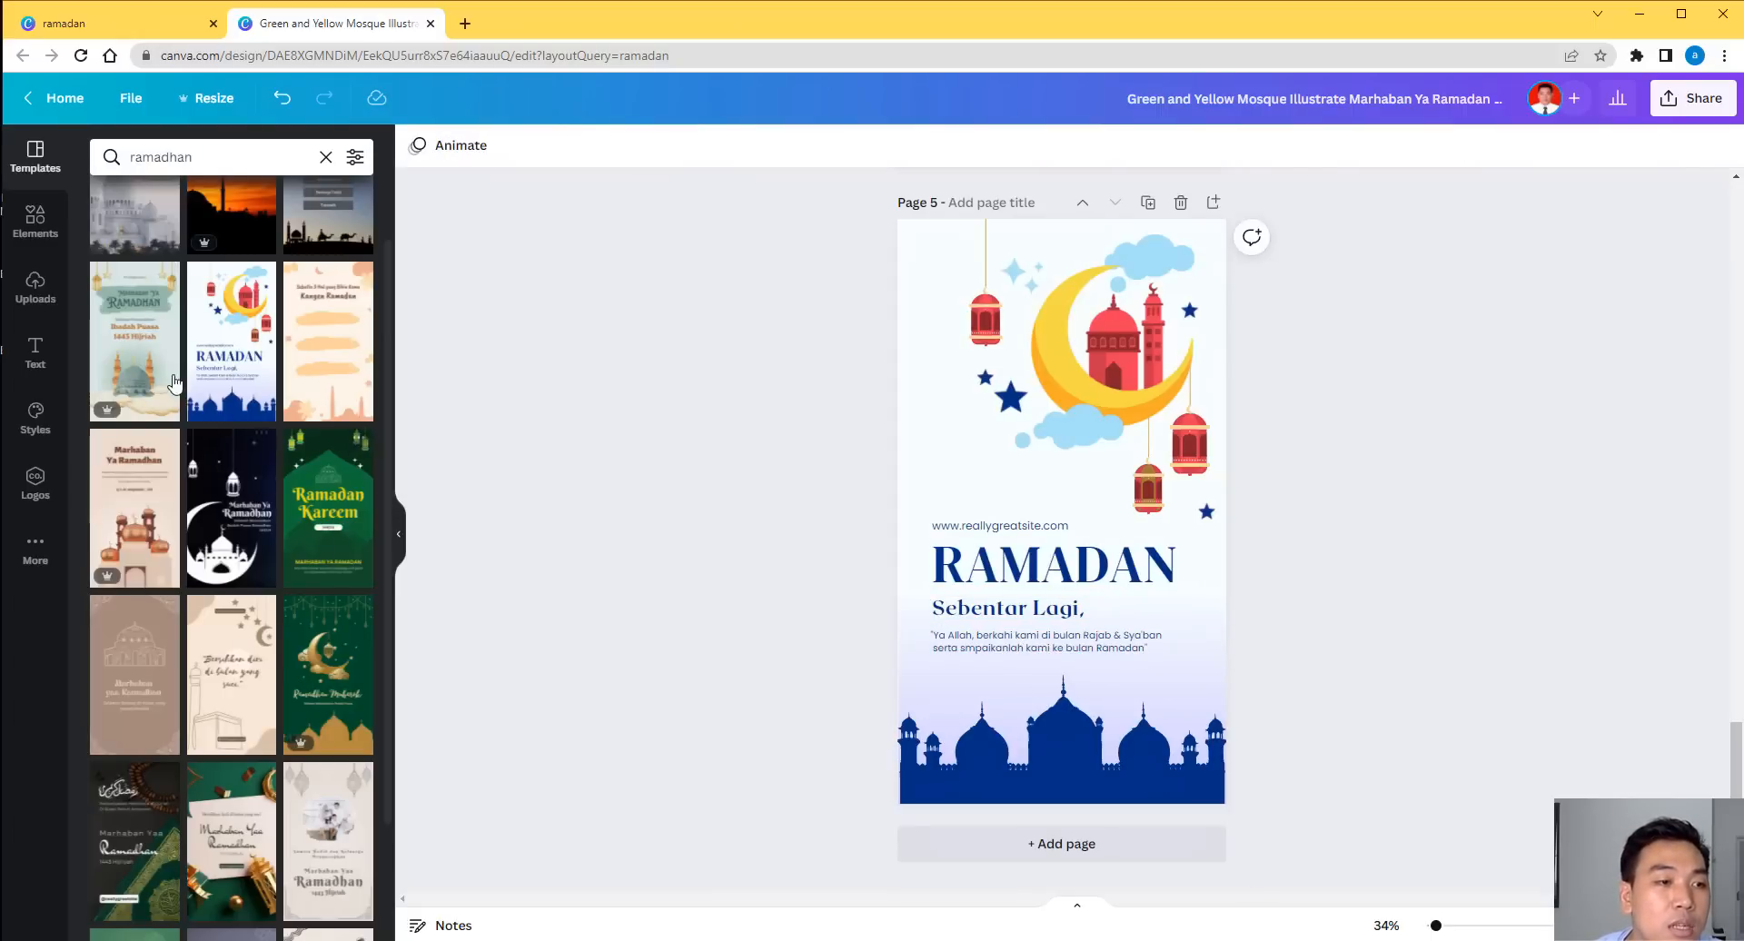
Add a sixth page and apply the grey "Ramadhan Mubarak" template with the white mosque photo.
scroll(143, 290, up, 1)
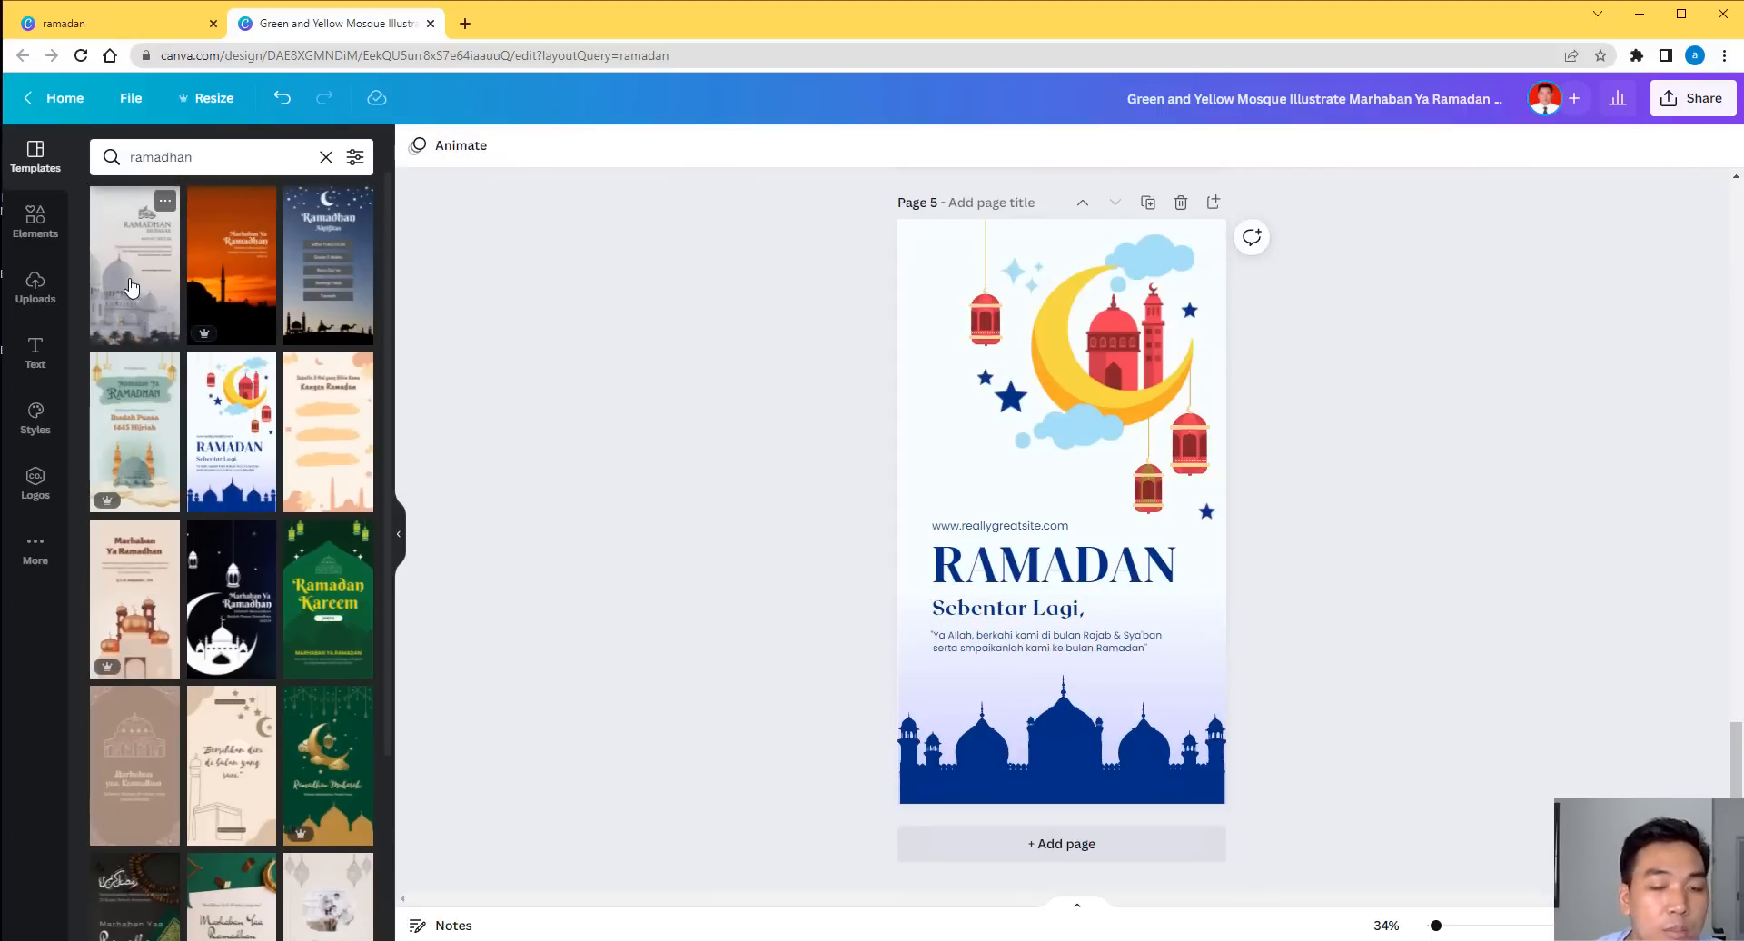
click(1000, 844)
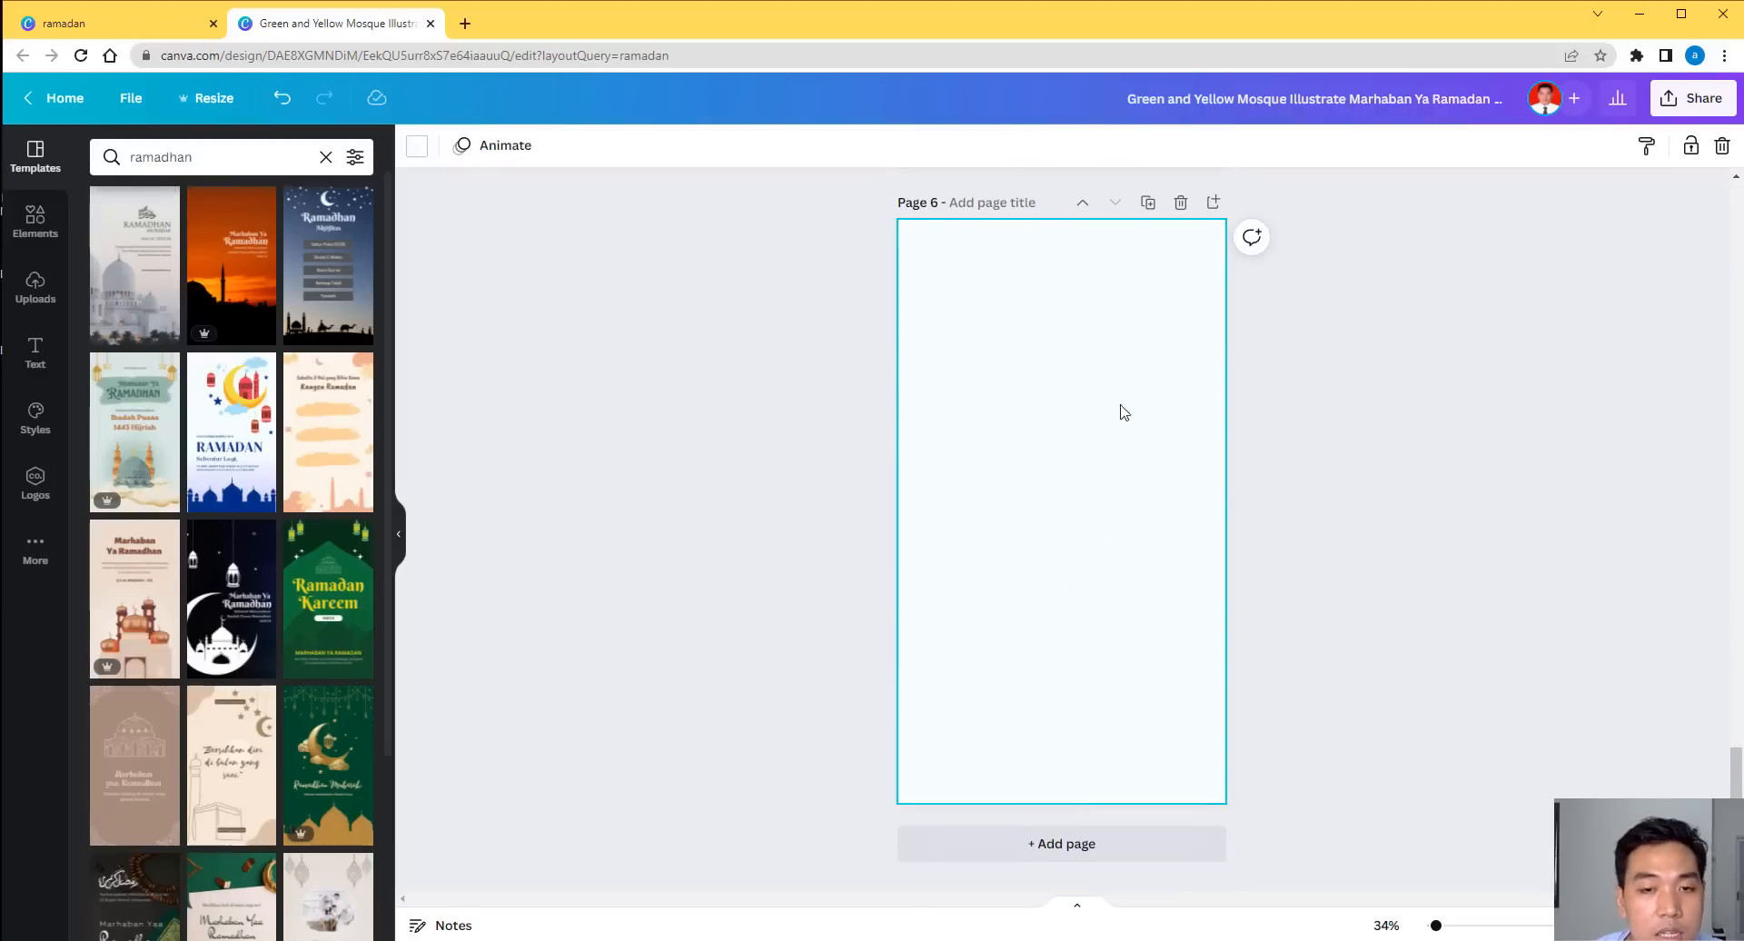
click(150, 329)
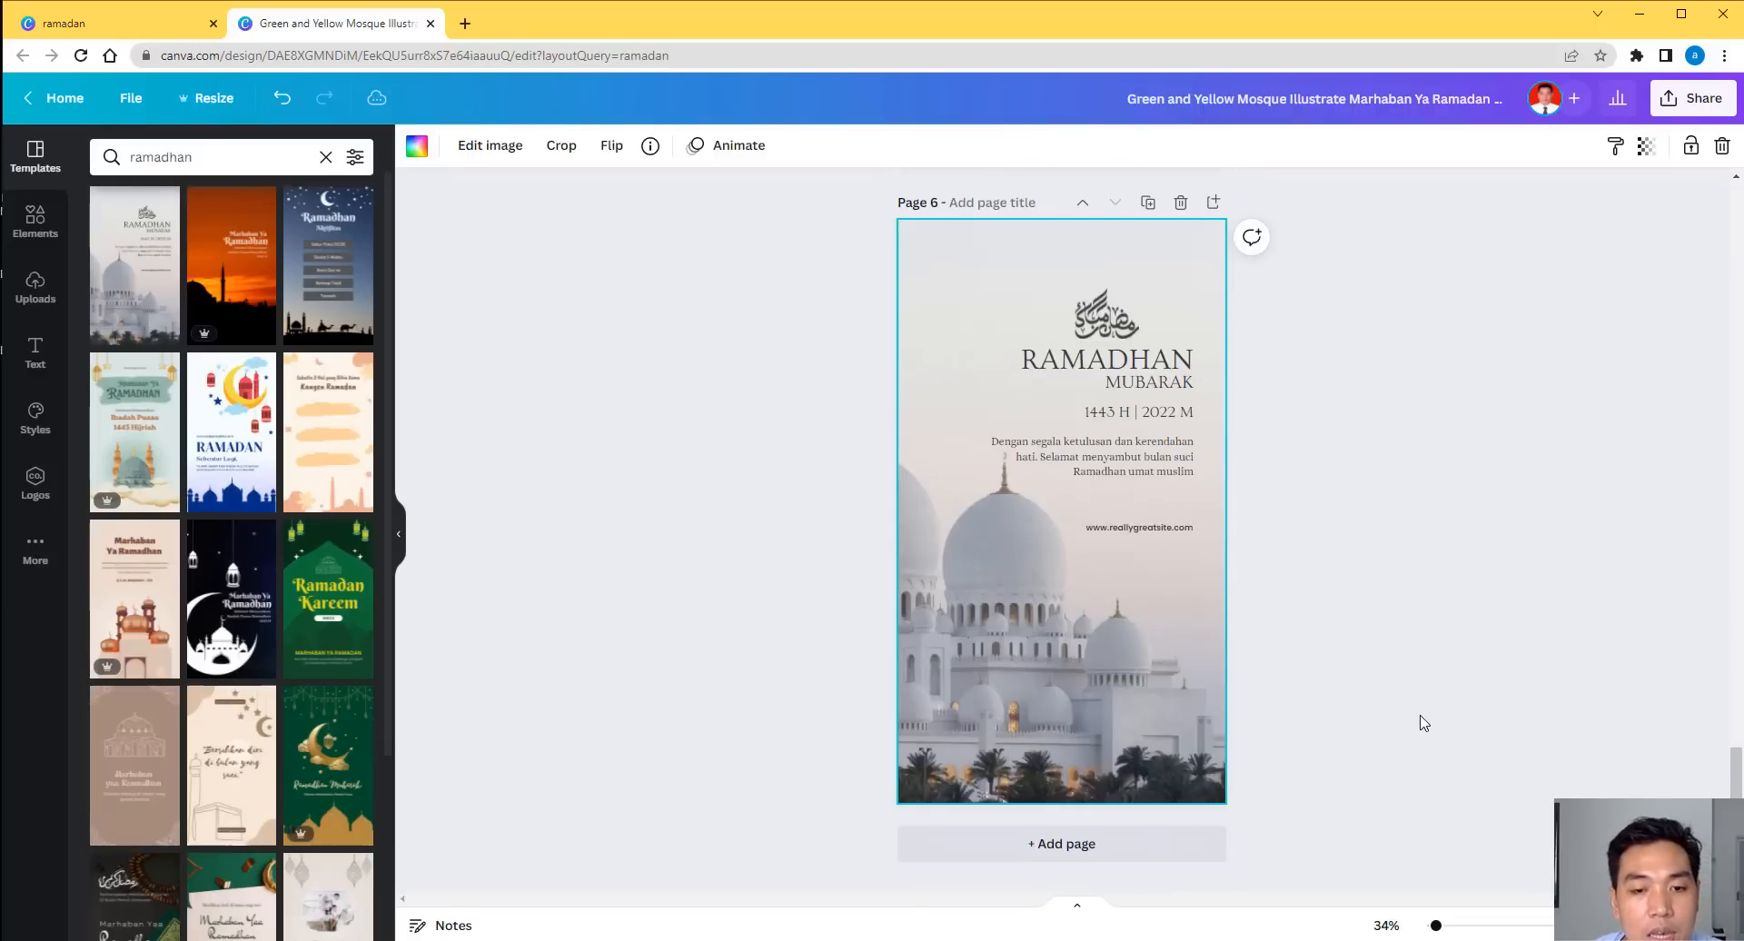
click(1339, 602)
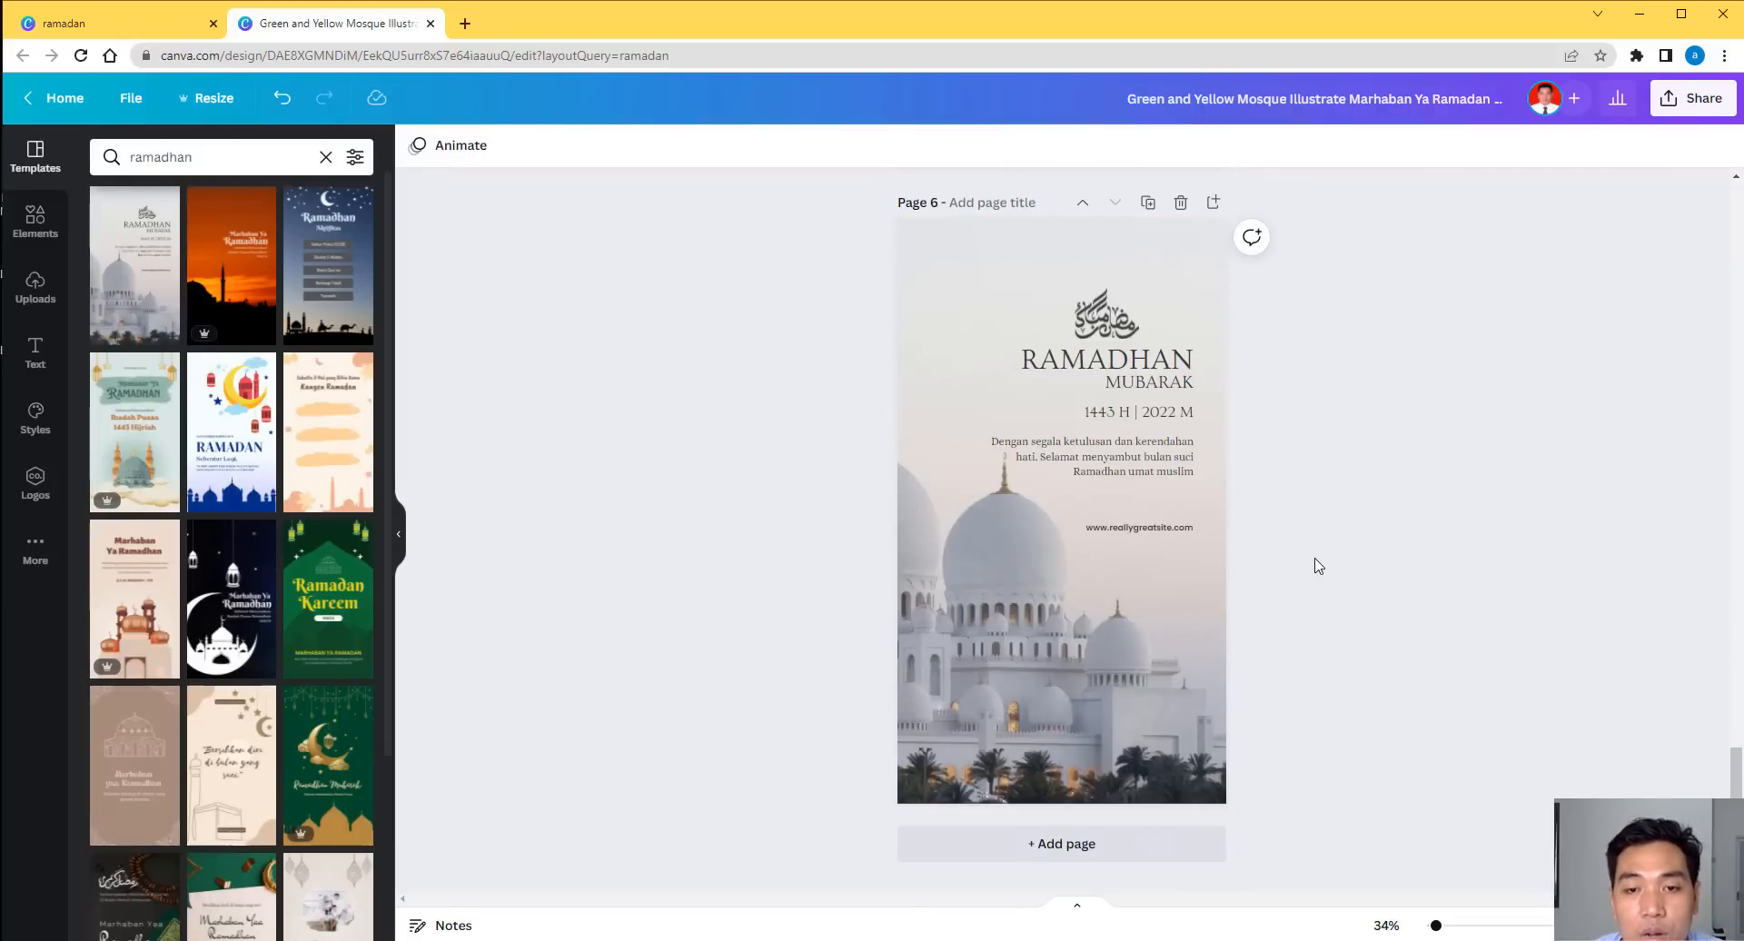
Review the finished story pages throughout the document, ending back at page 1.
scroll(1319, 565, up, 10)
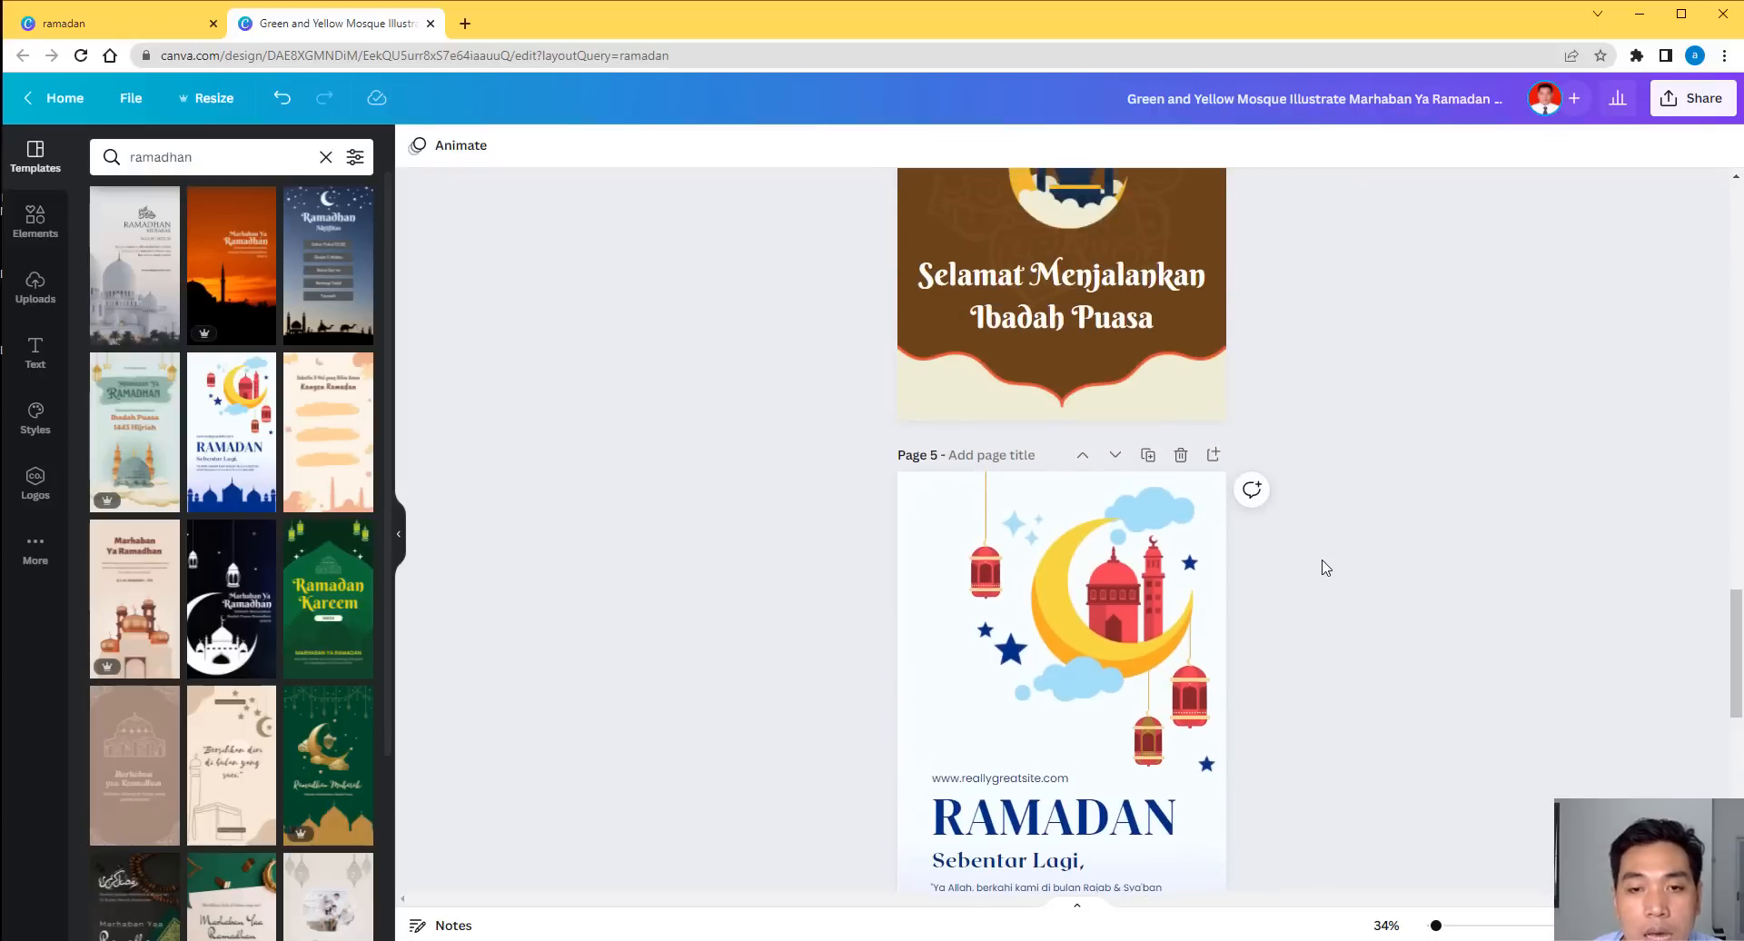
scroll(1324, 567, up, 4)
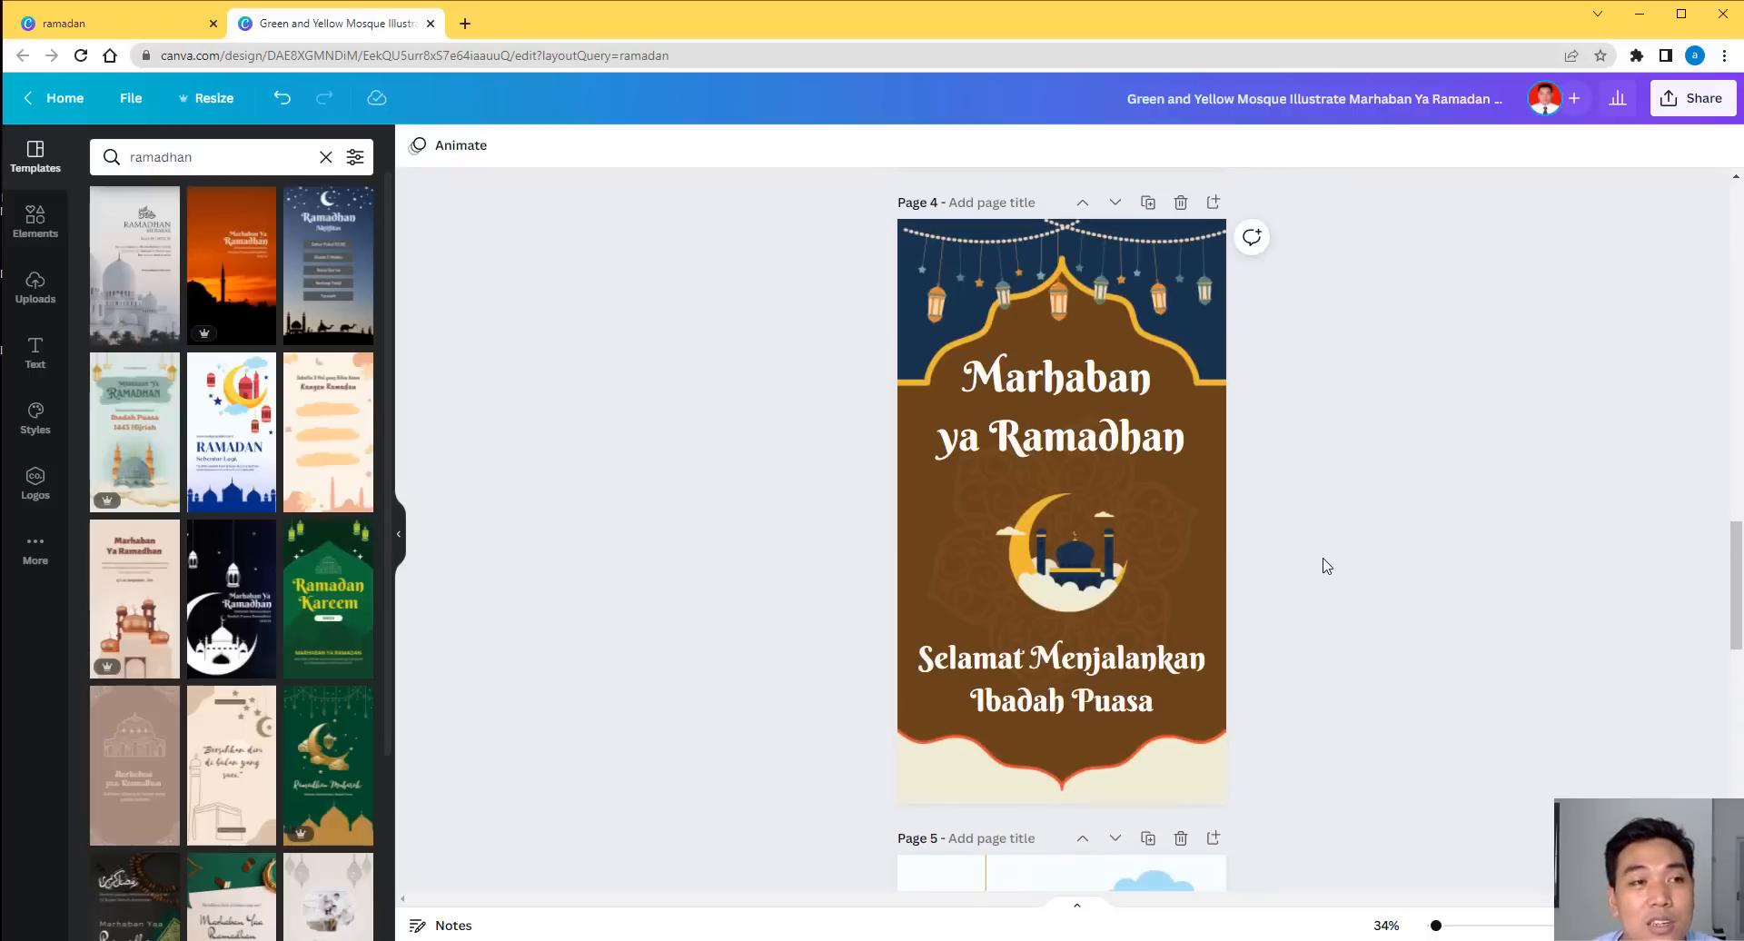
scroll(1324, 565, up, 14)
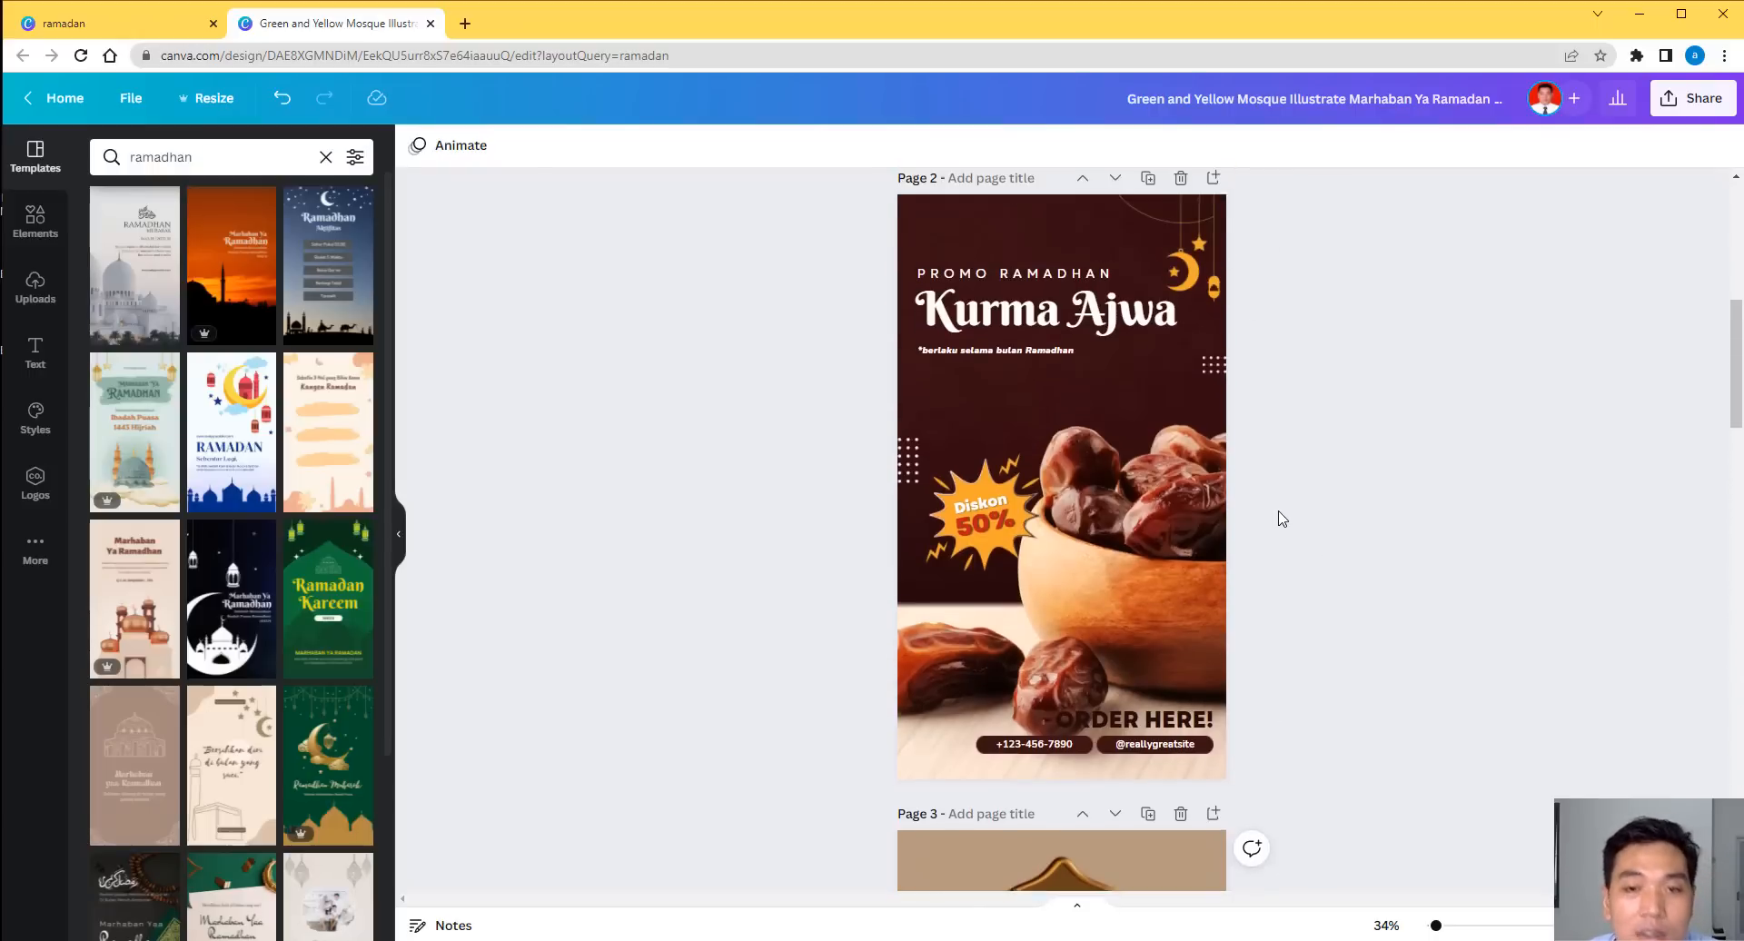
scroll(1280, 519, up, 7)
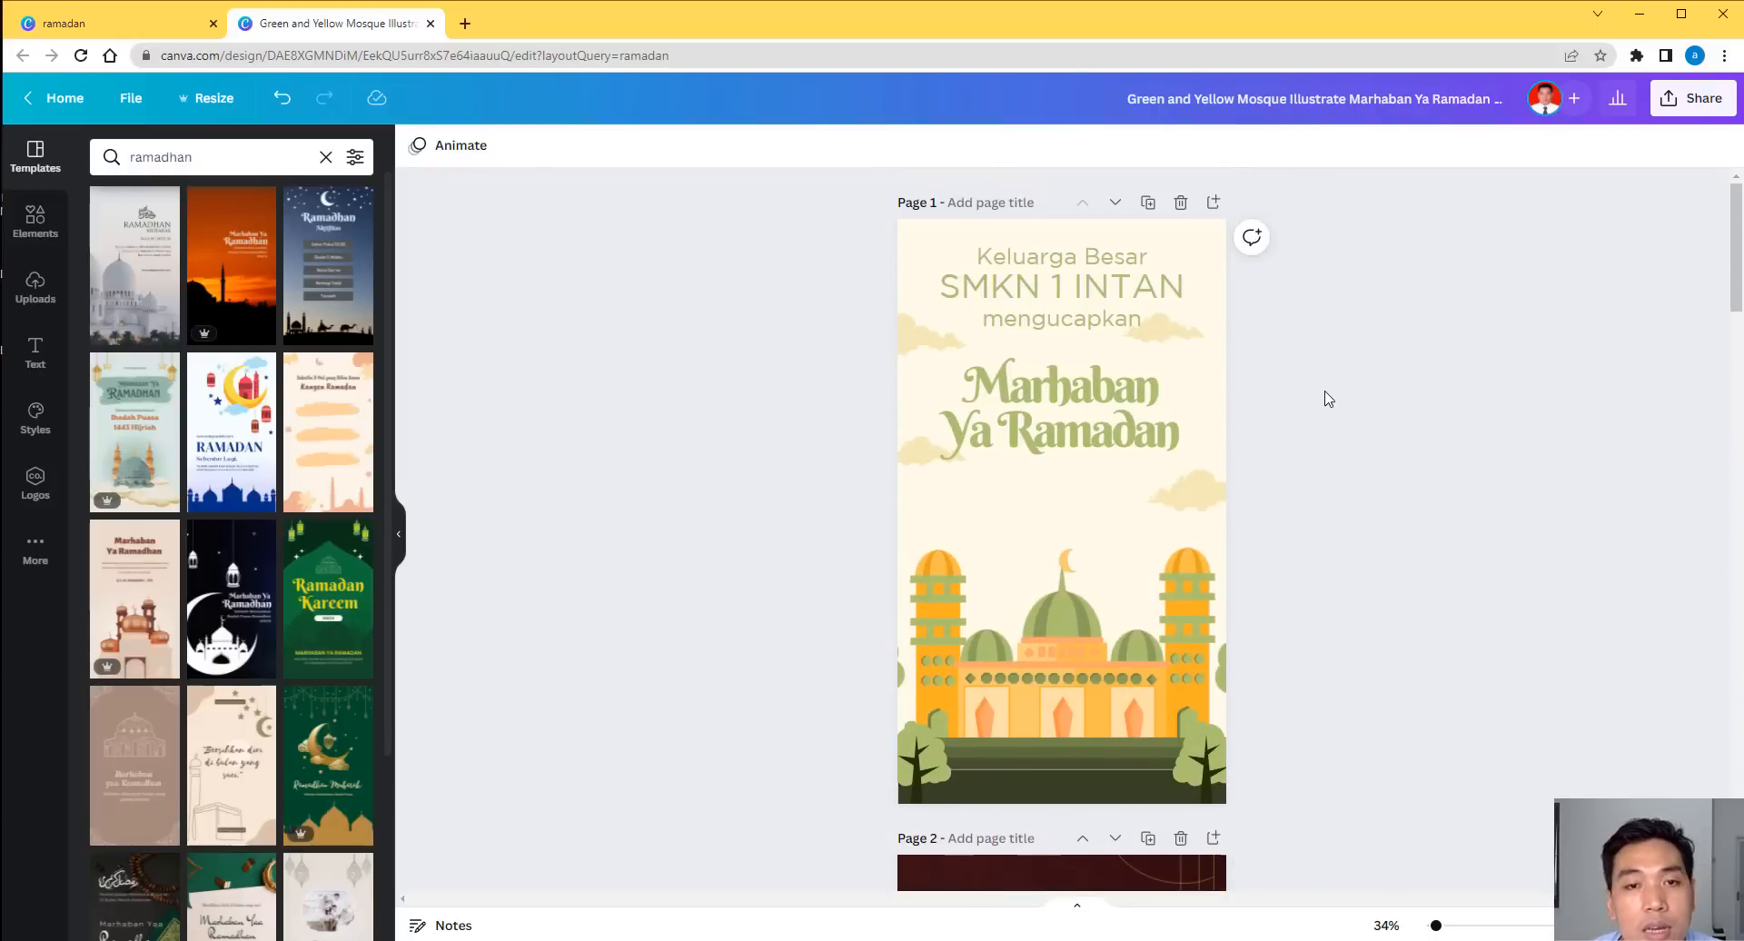
scroll(1321, 427, down, 20)
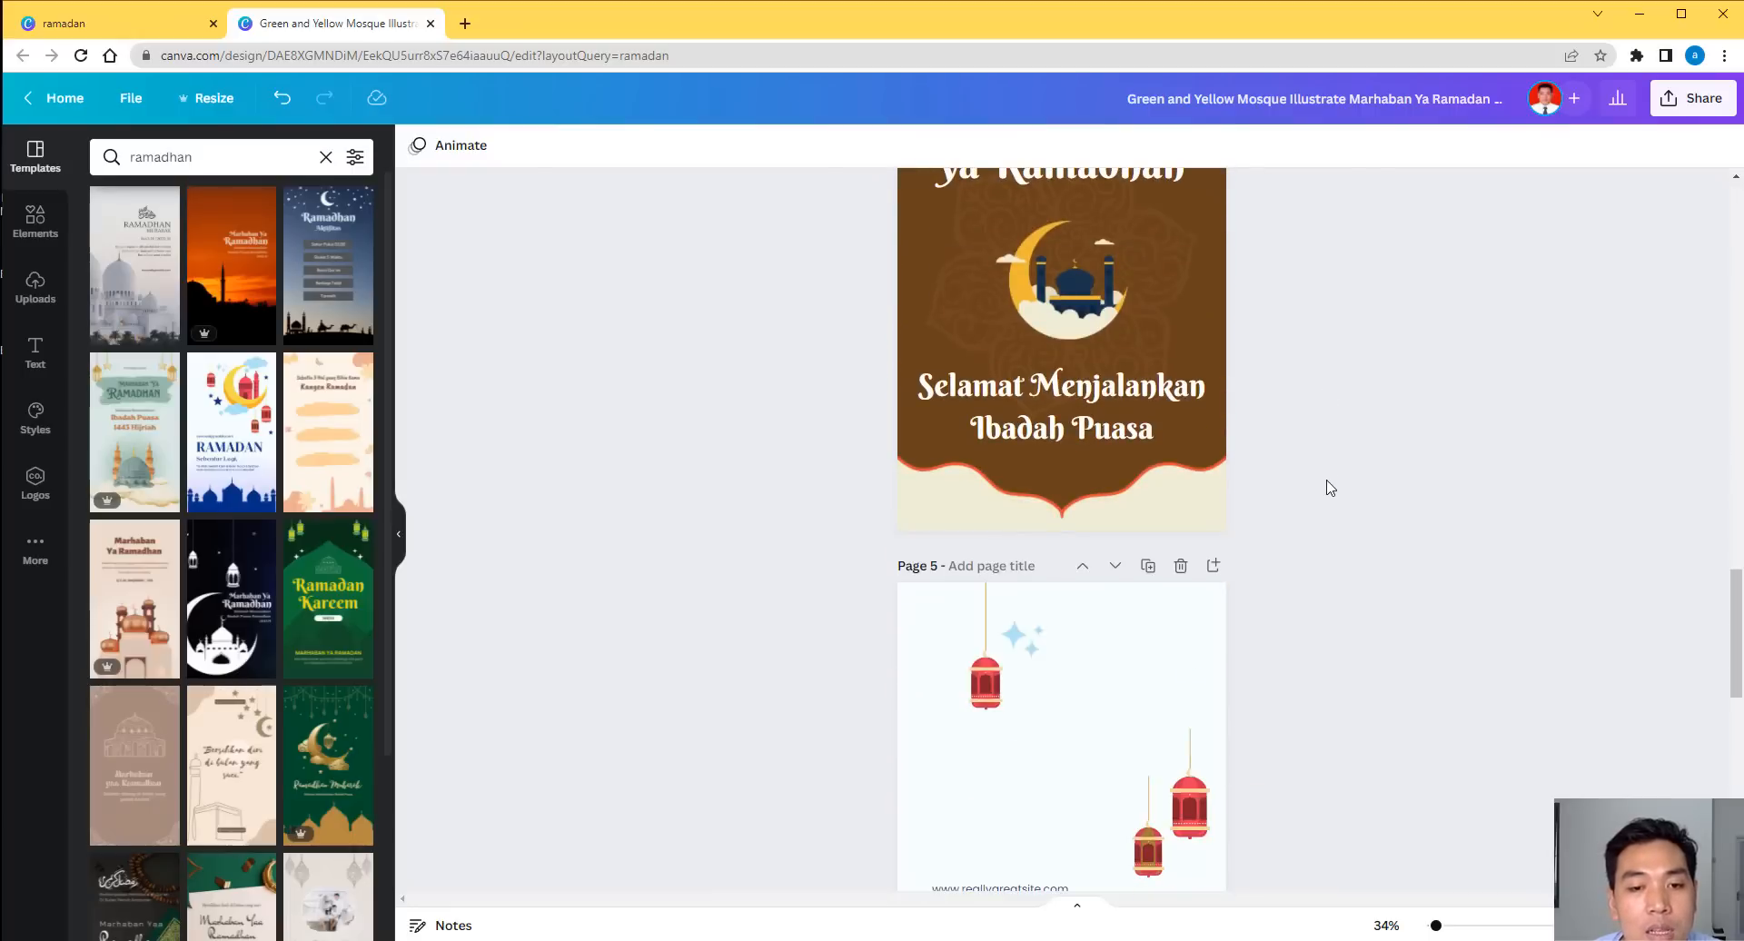
scroll(1327, 494, down, 3)
scroll(1413, 444, up, 11)
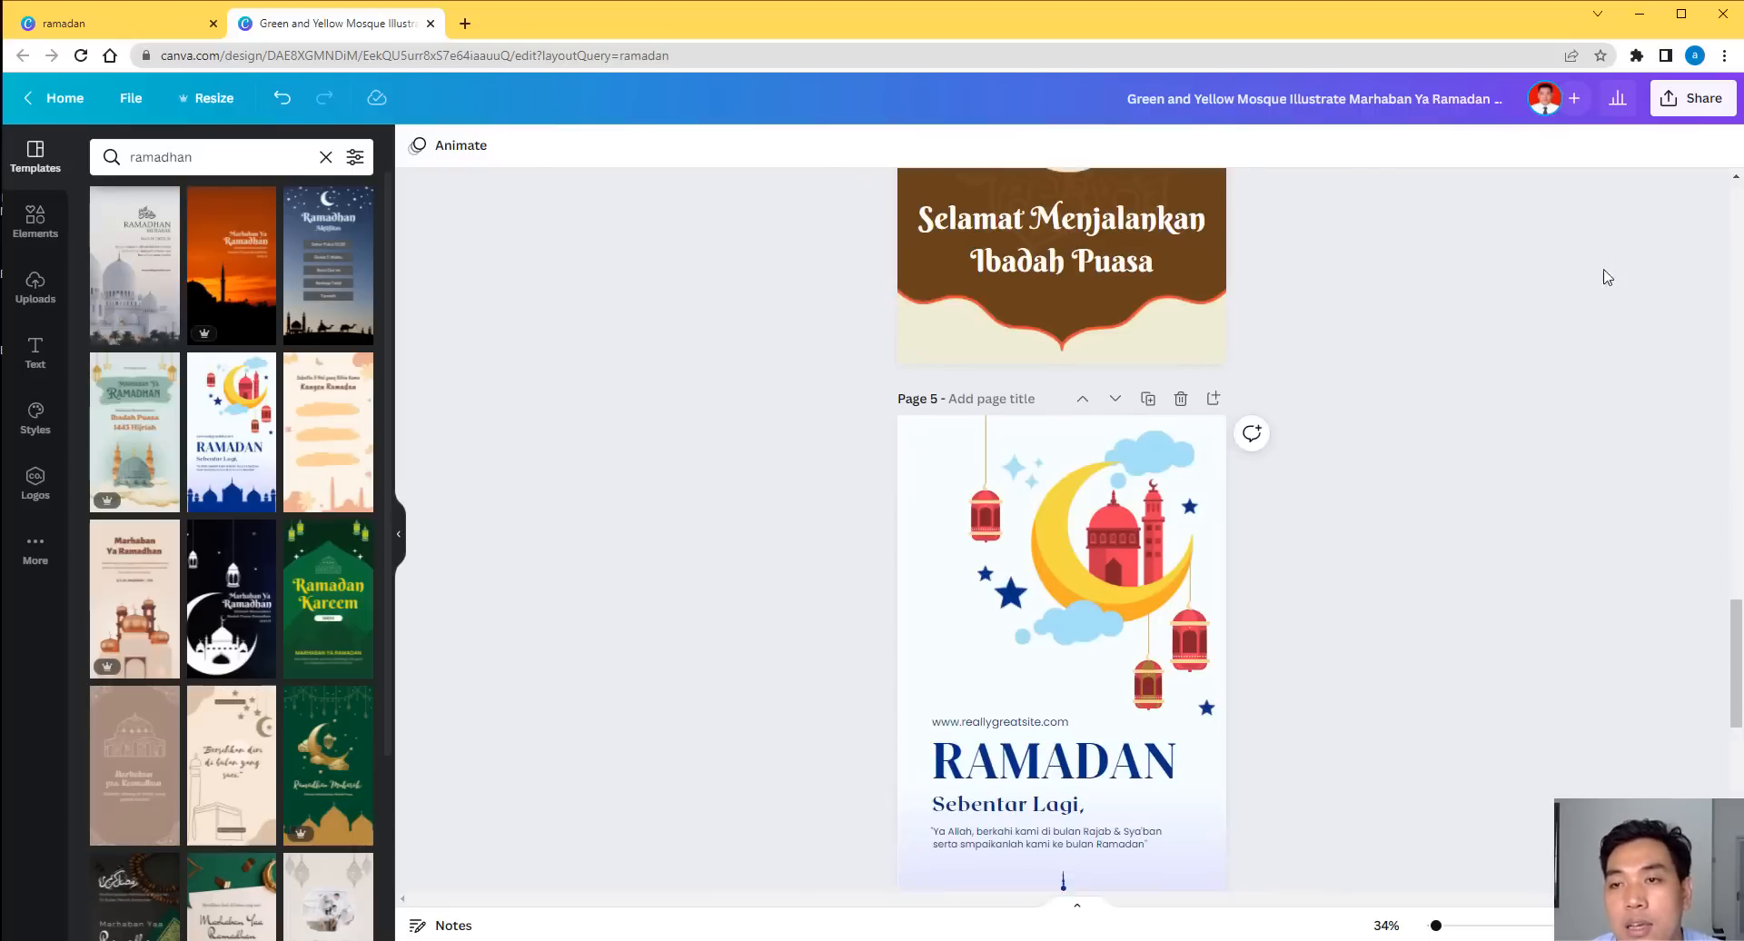
scroll(1585, 377, up, 5)
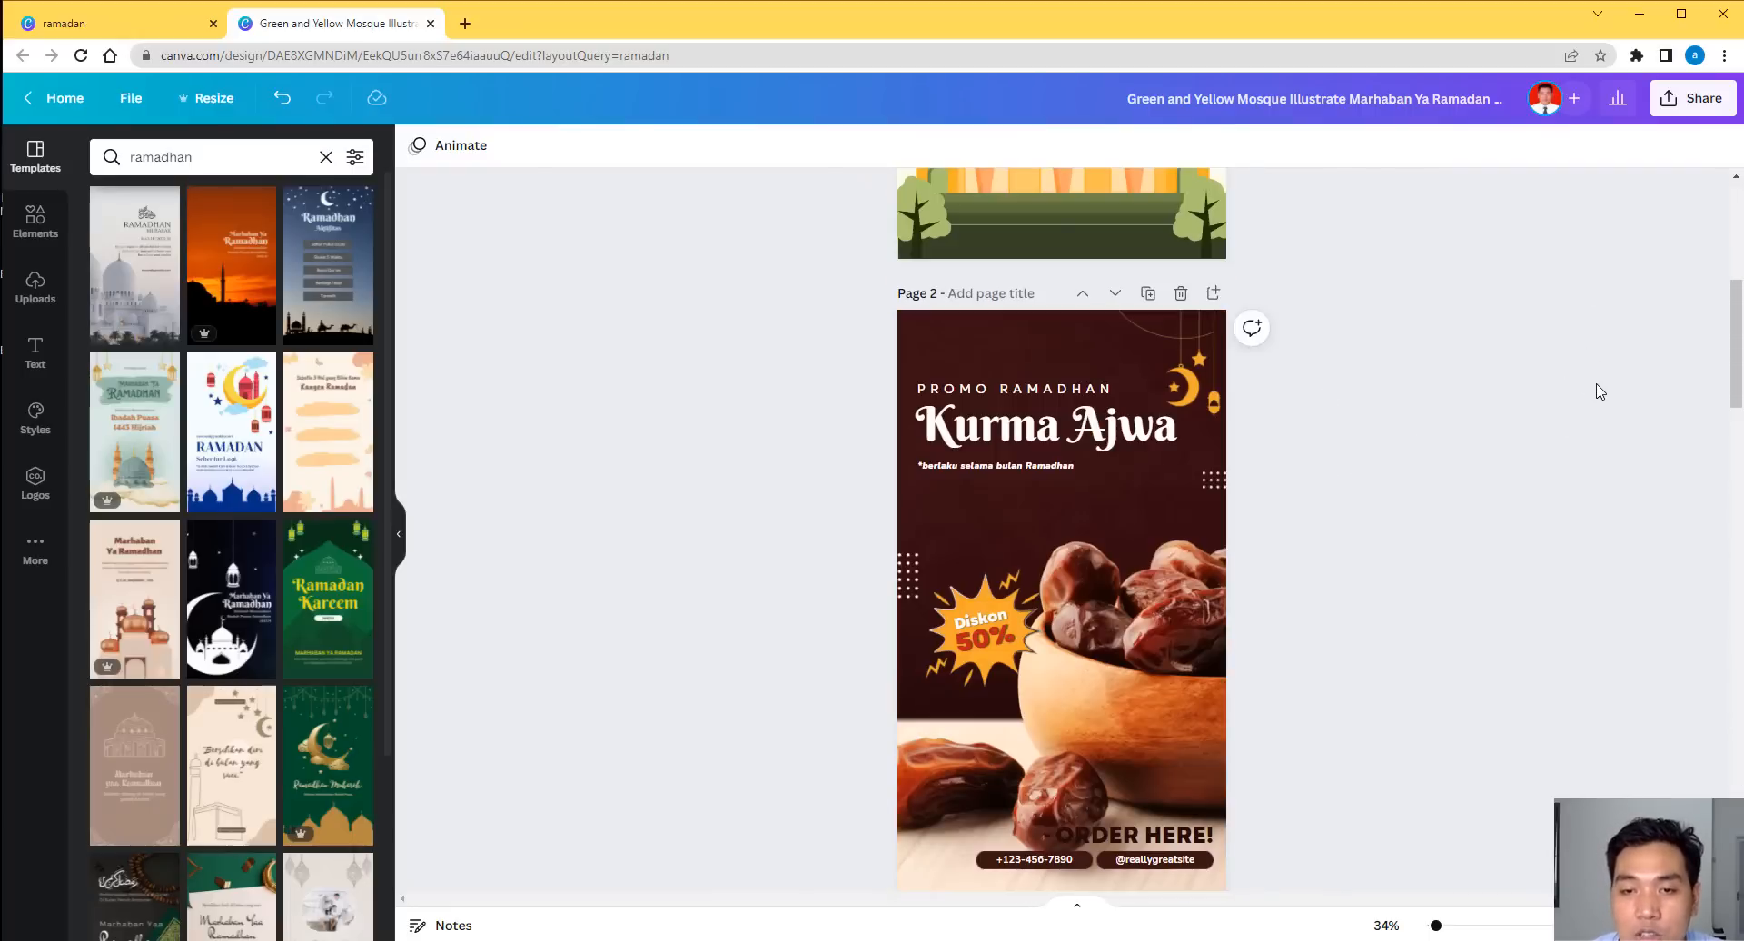
scroll(1501, 370, up, 5)
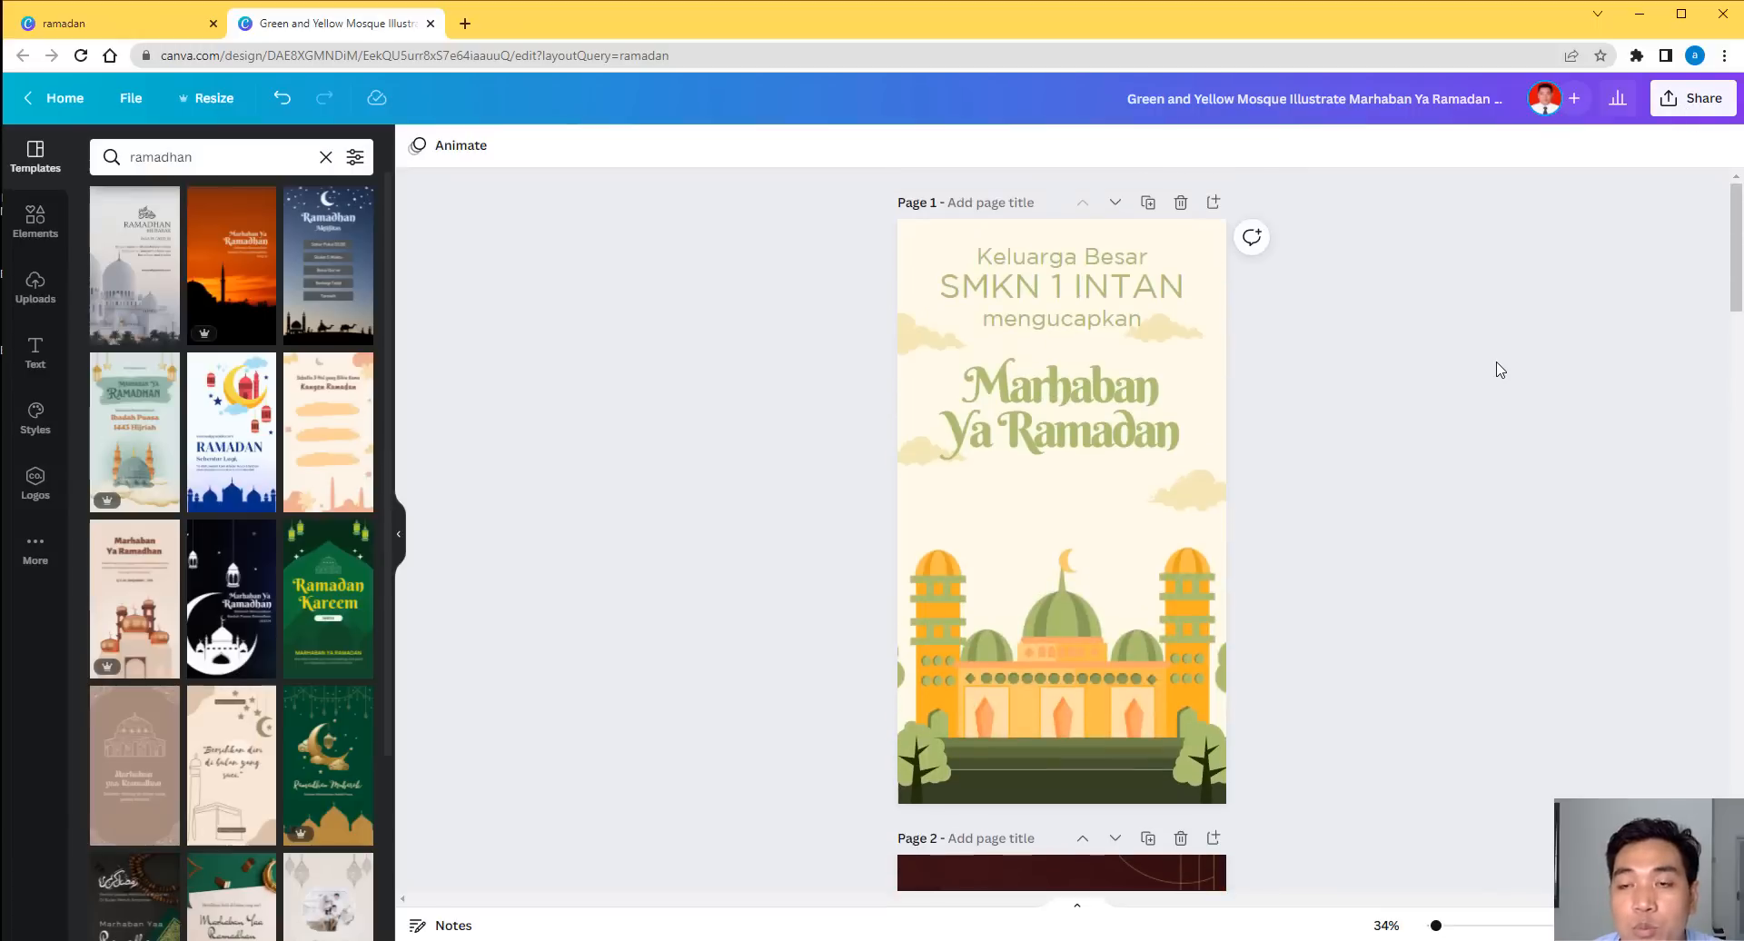
Open the download settings for the design.
click(1706, 102)
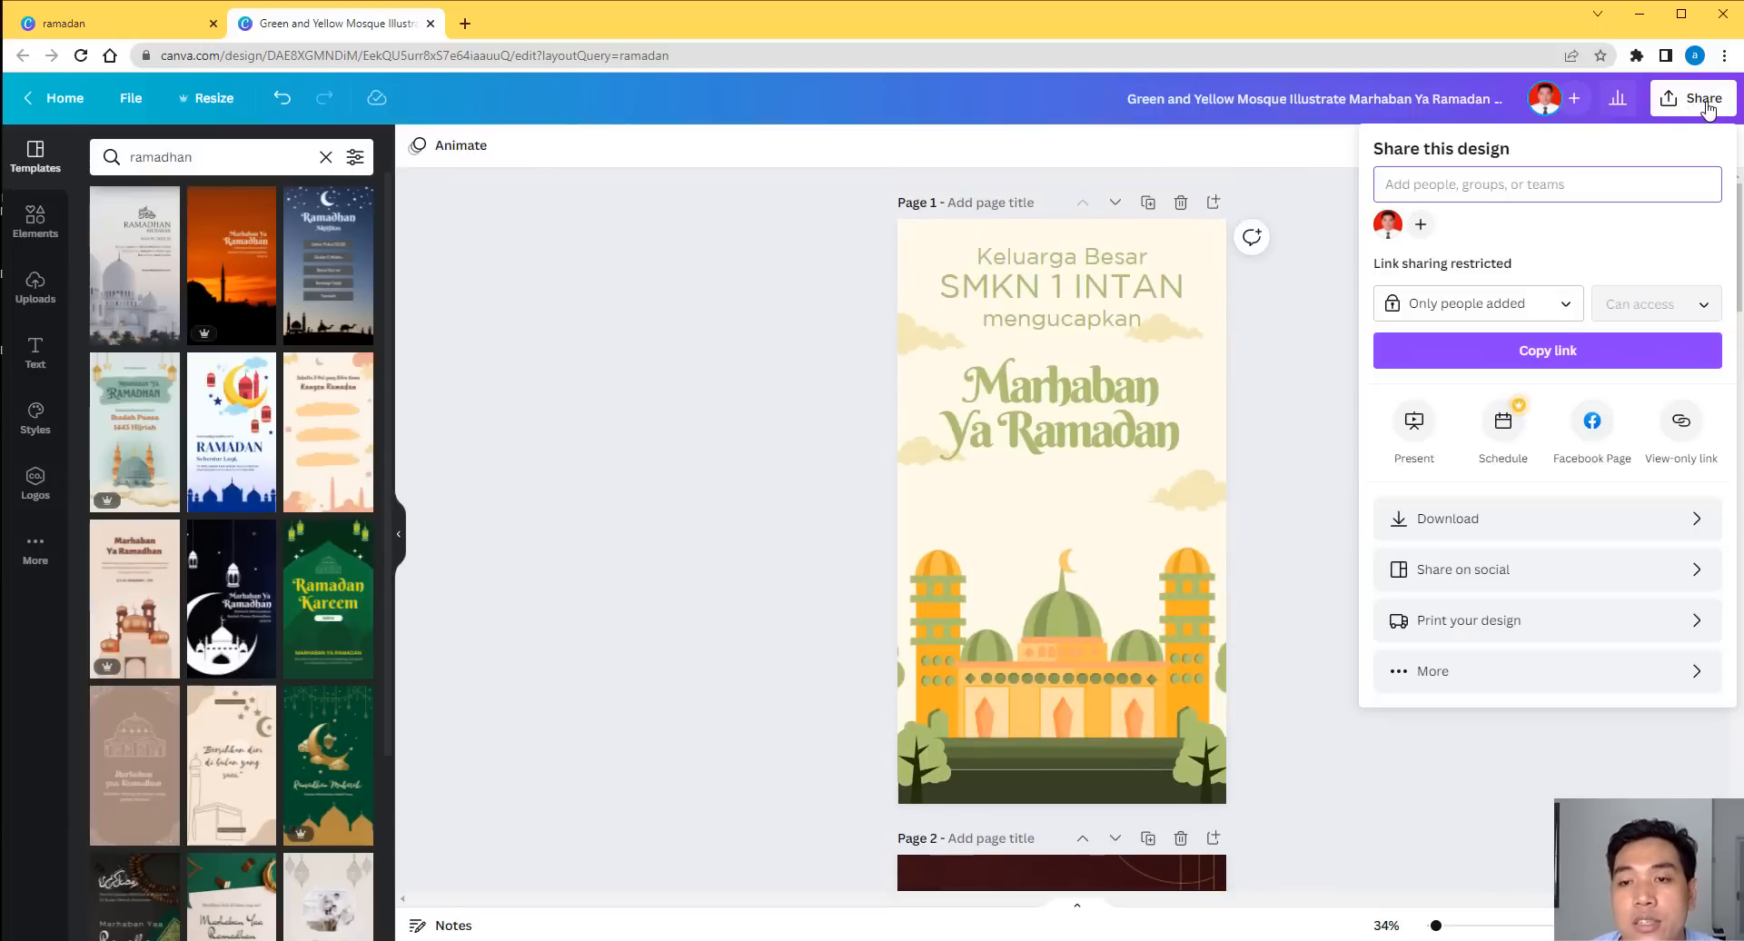
click(1530, 529)
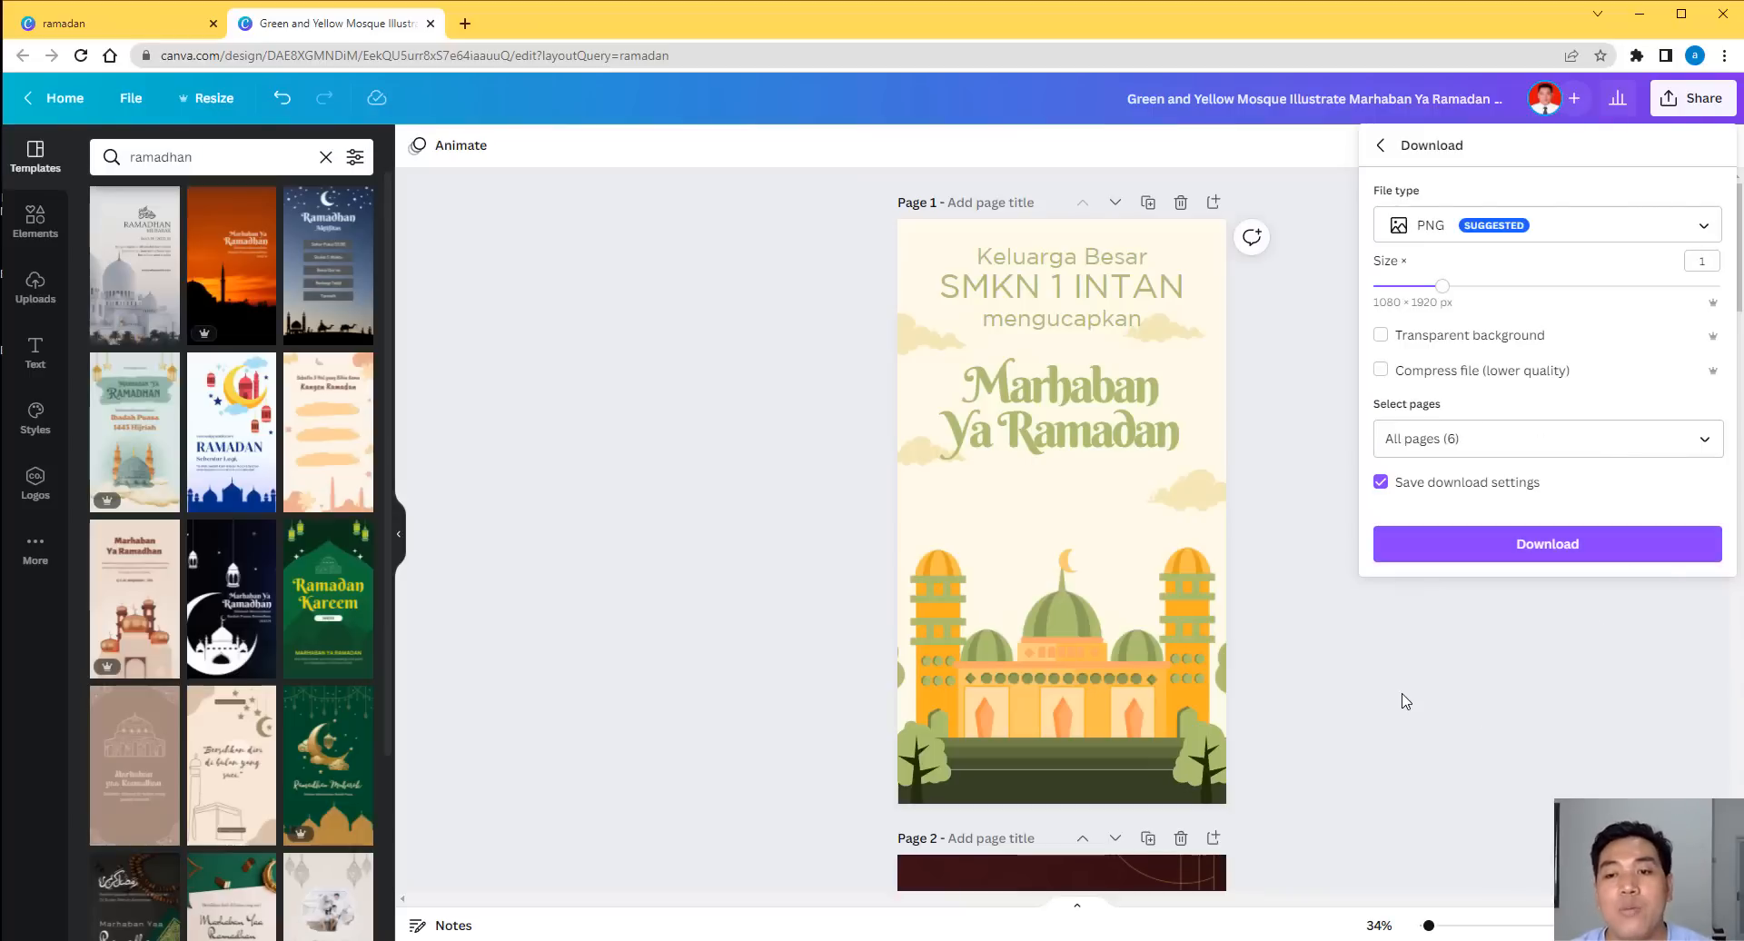
Try limiting the download to pages 1 and 2, and clear both pages again.
click(1703, 443)
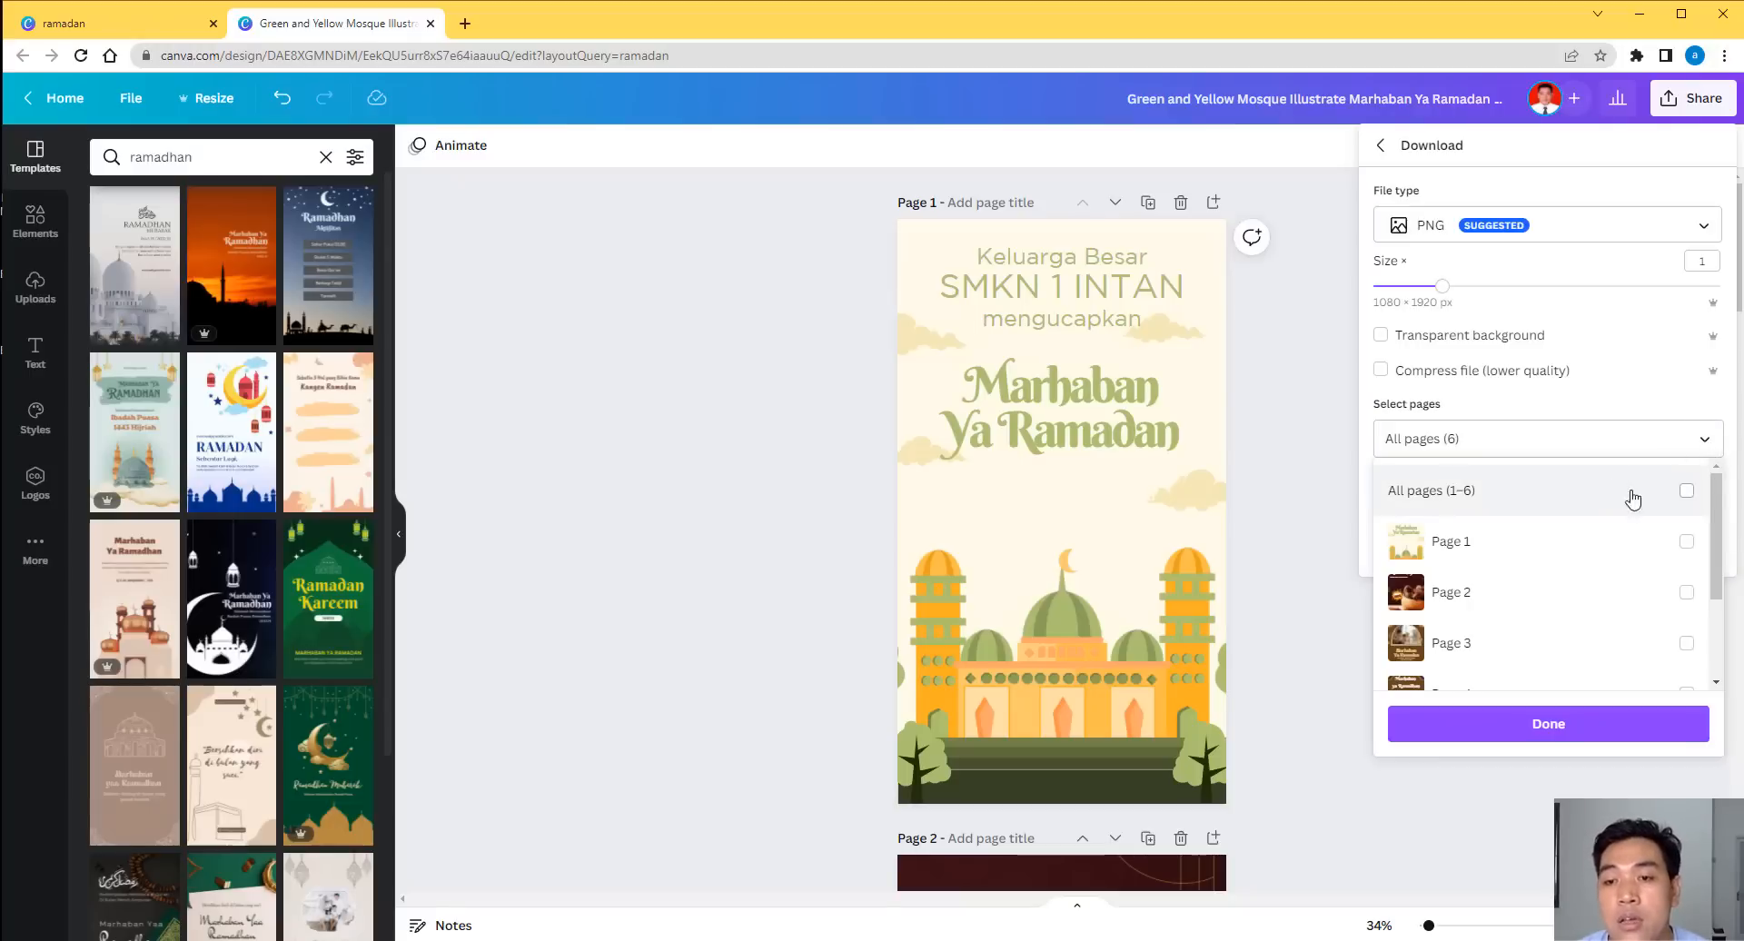
click(1685, 549)
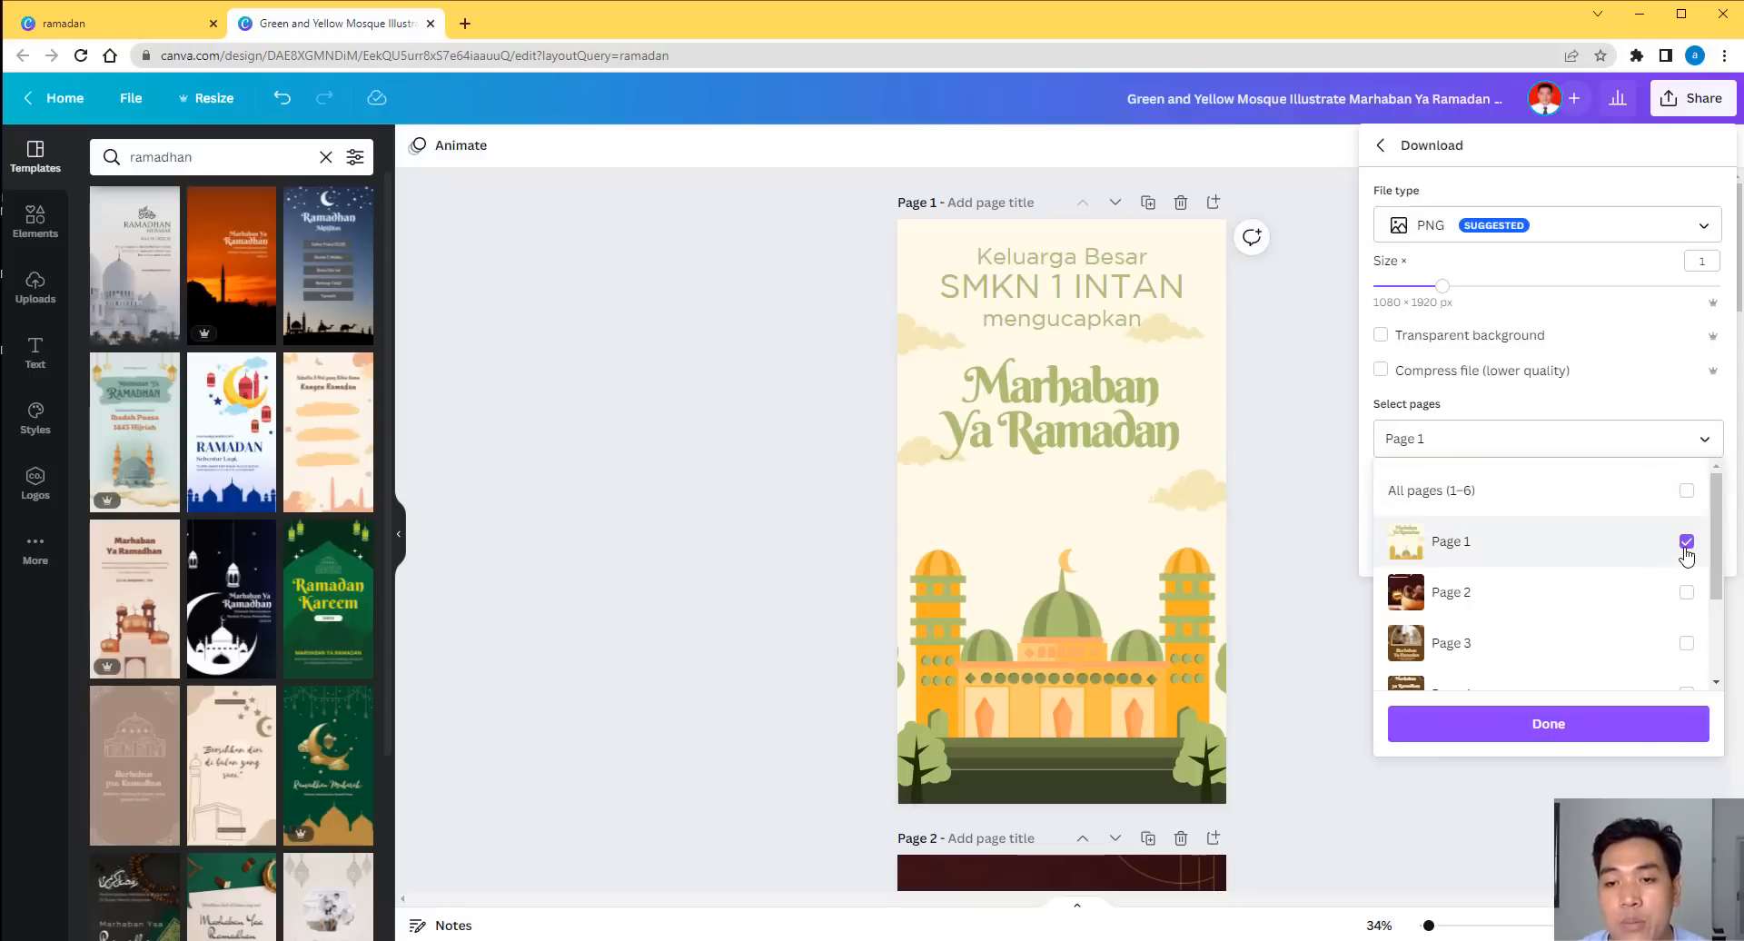
click(1686, 595)
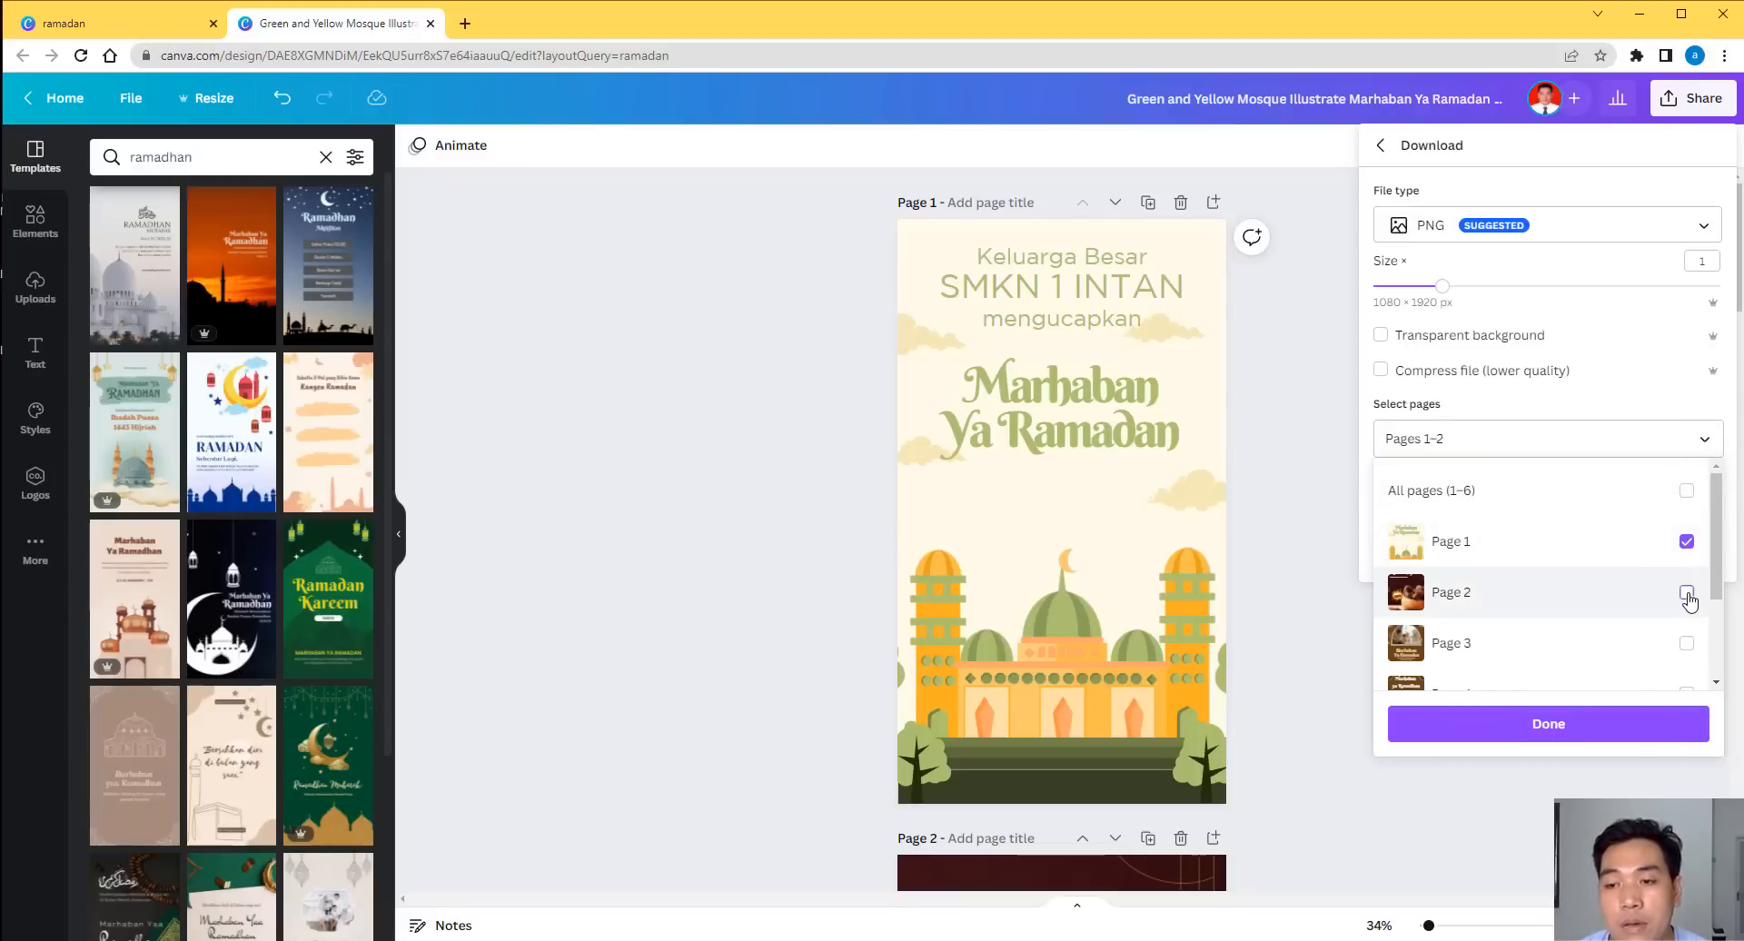
click(1684, 543)
click(1687, 592)
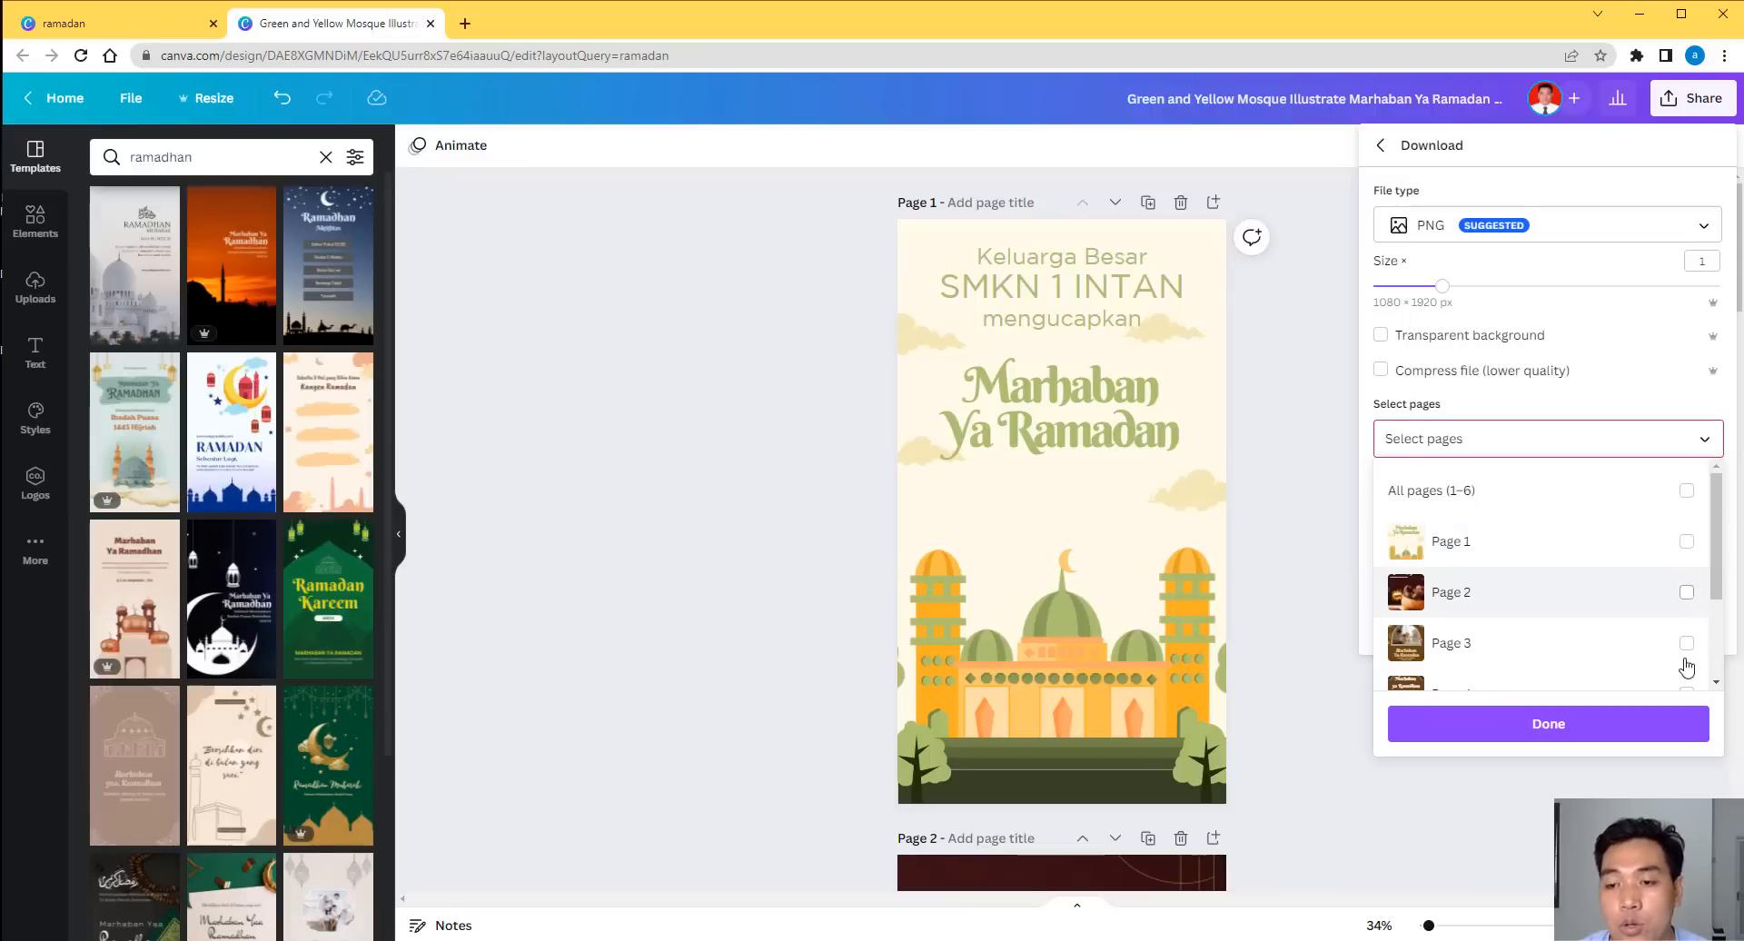
click(1652, 727)
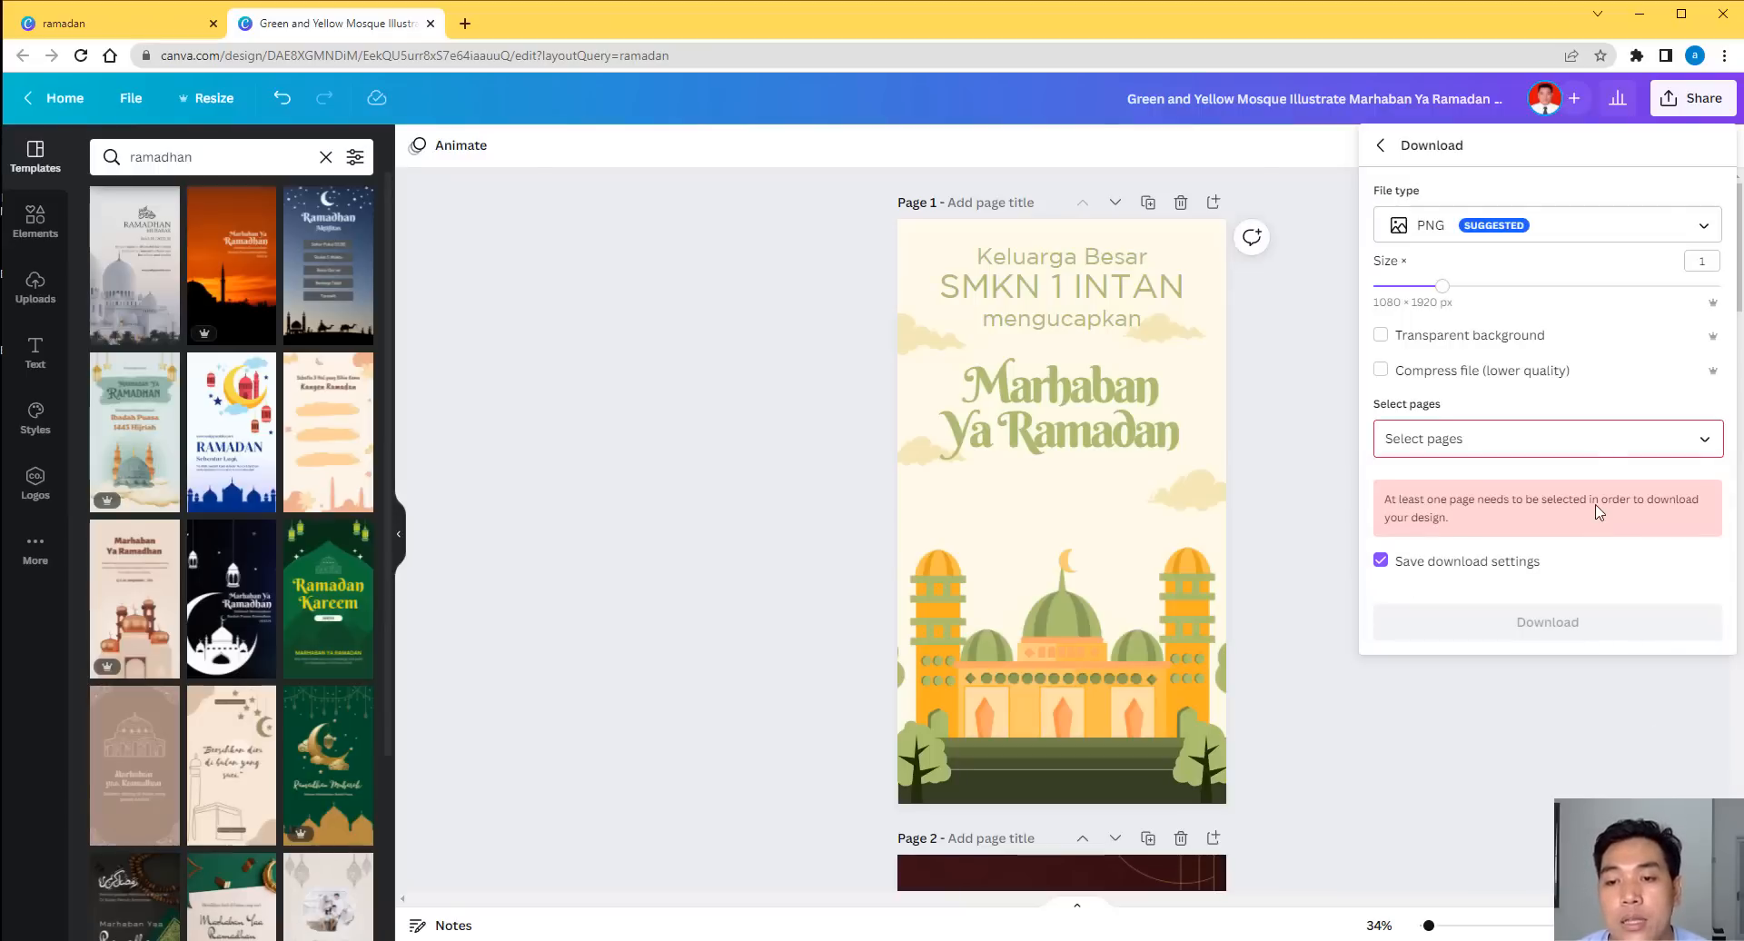
Try choosing pages 2, 3, 5 and 6 for the download.
click(1627, 438)
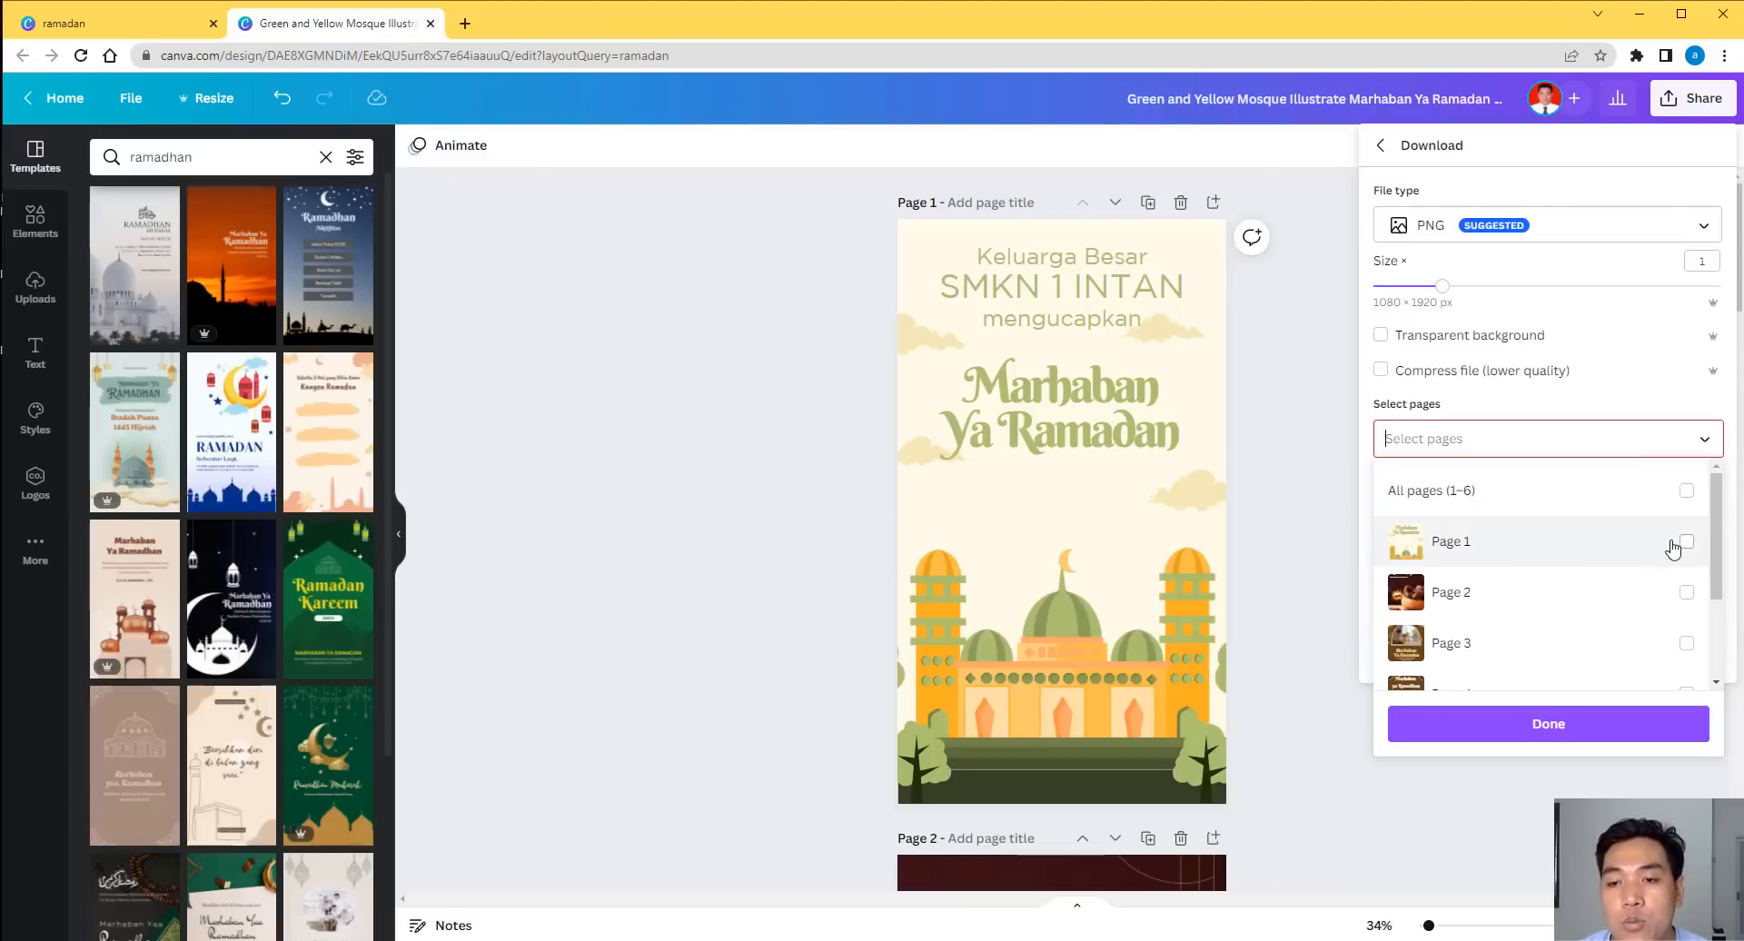
scroll(1623, 556, down, 2)
scroll(1627, 558, up, 2)
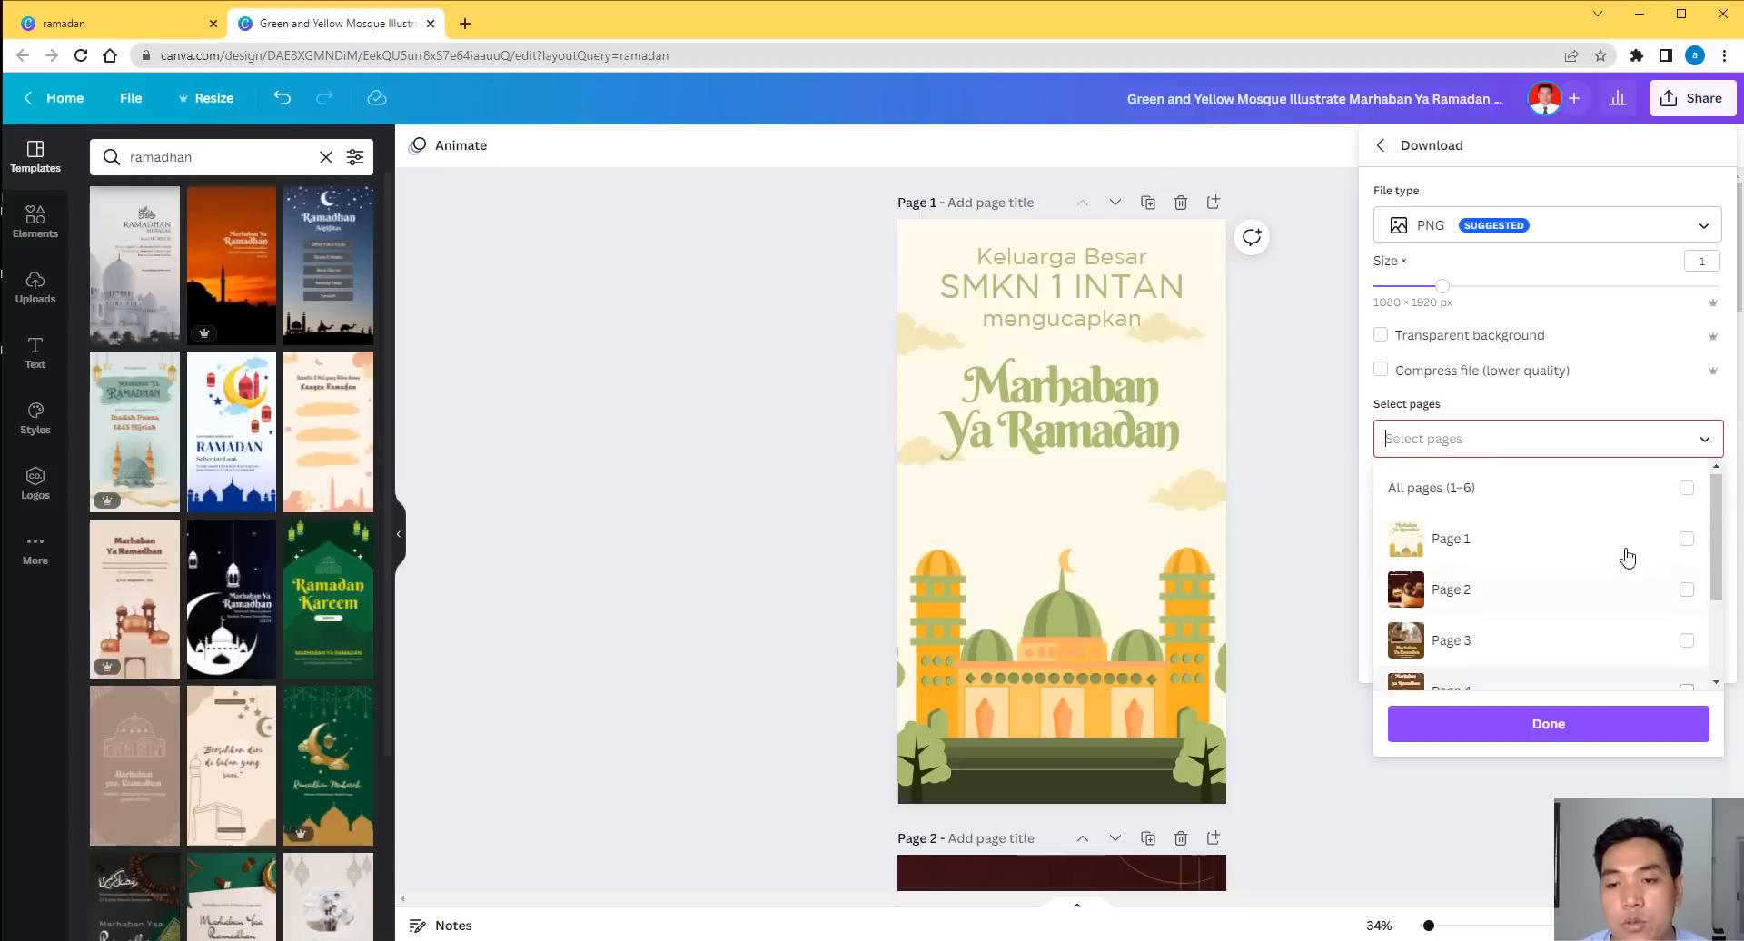
click(1664, 600)
scroll(1664, 595, down, 2)
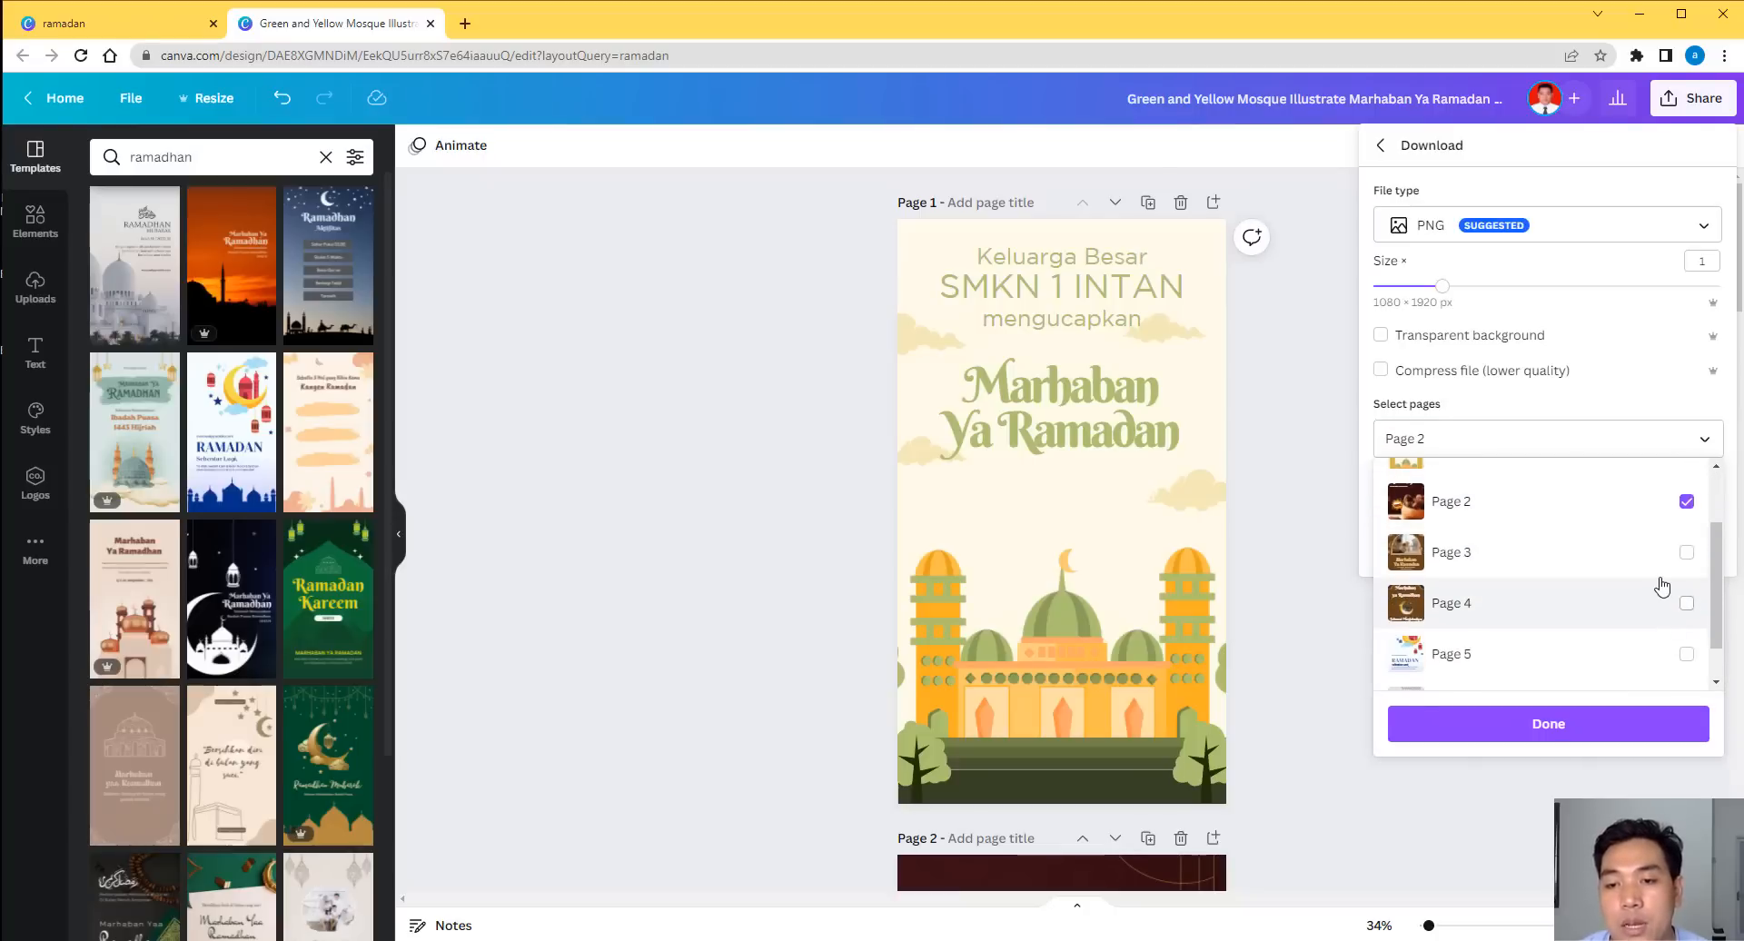
click(1680, 652)
scroll(1676, 645, down, 1)
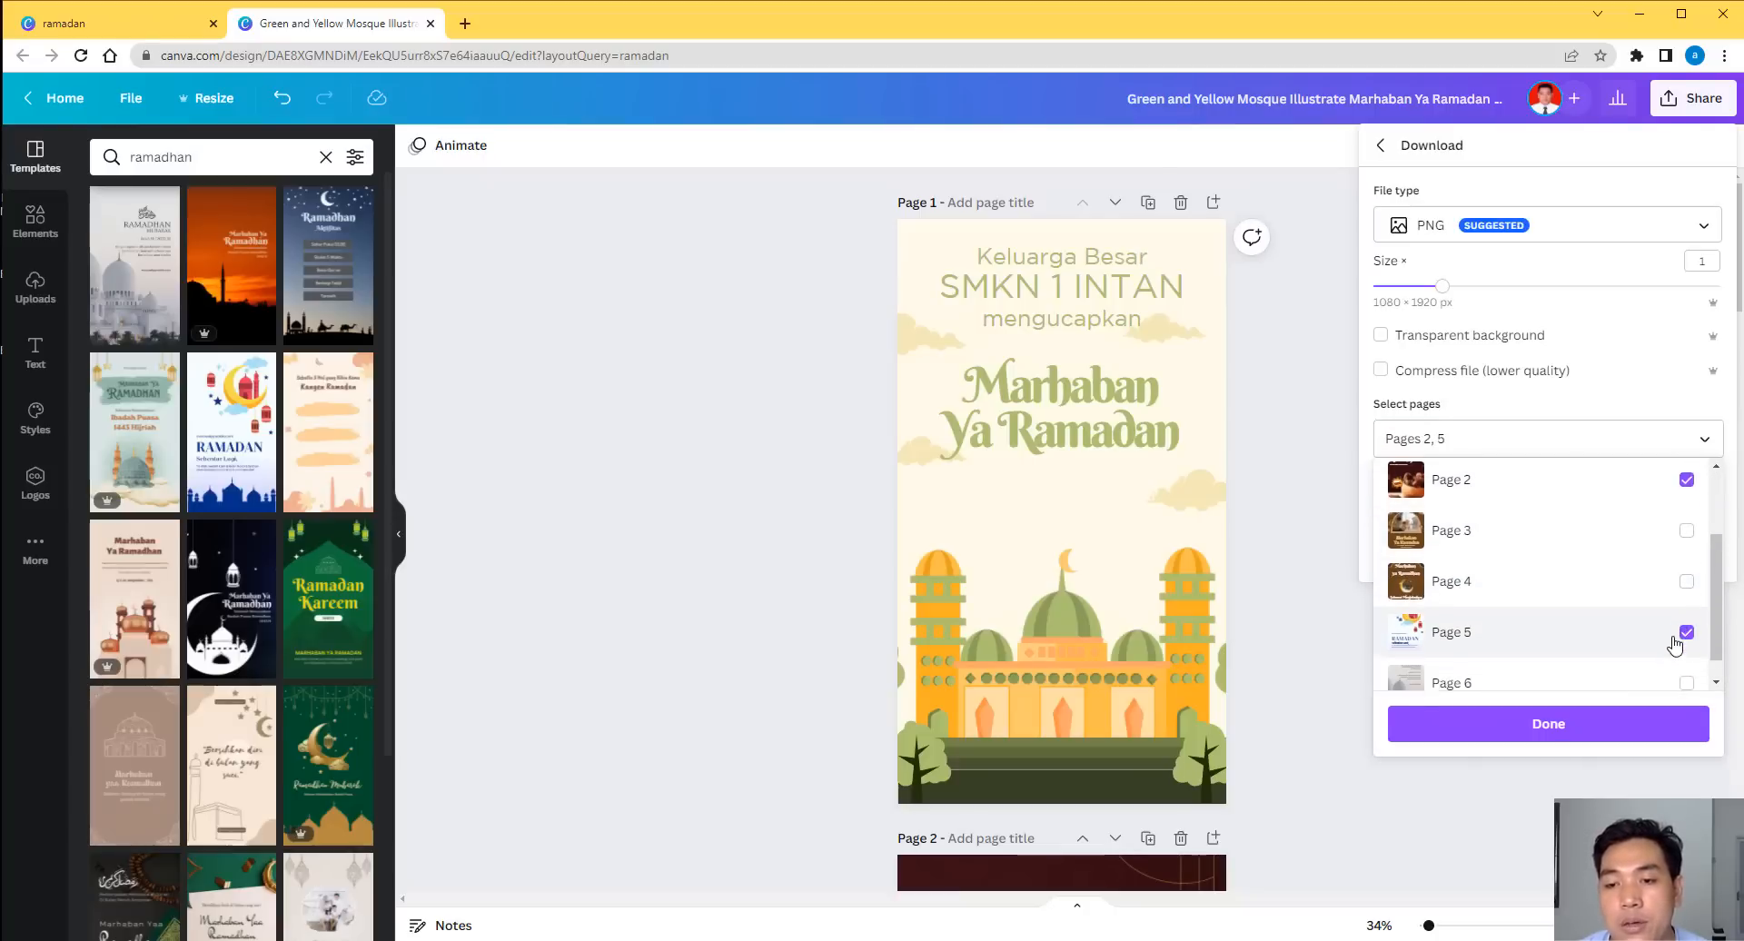
click(1686, 661)
scroll(1680, 590, up, 1)
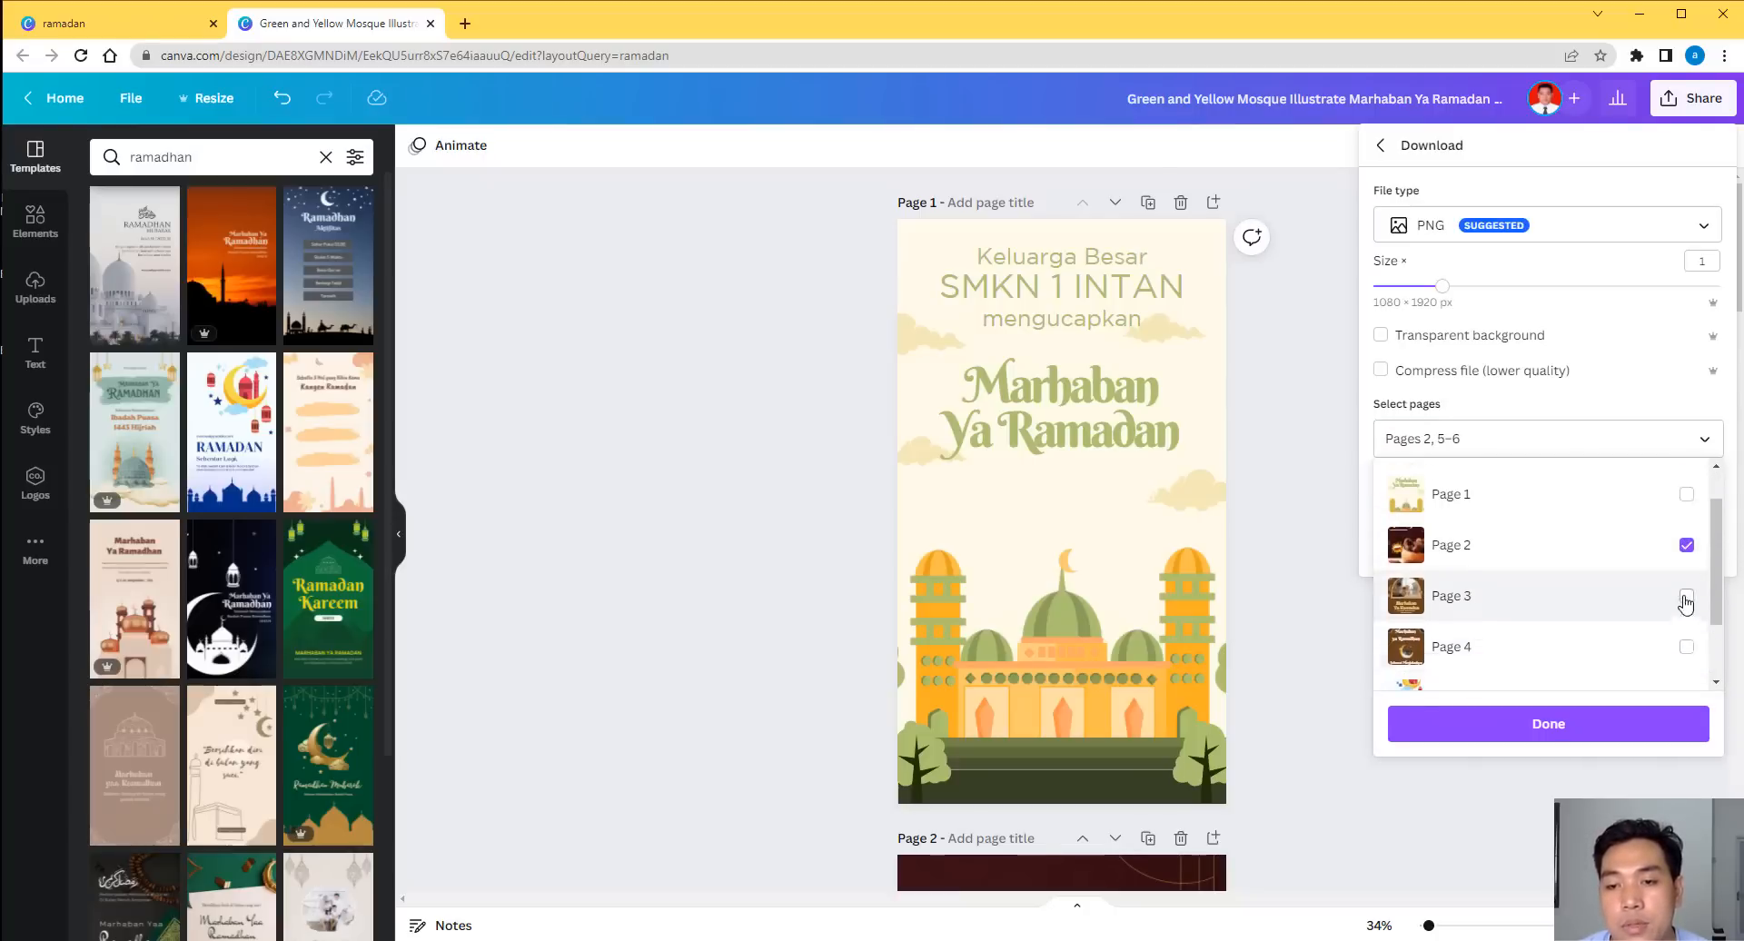
click(1686, 597)
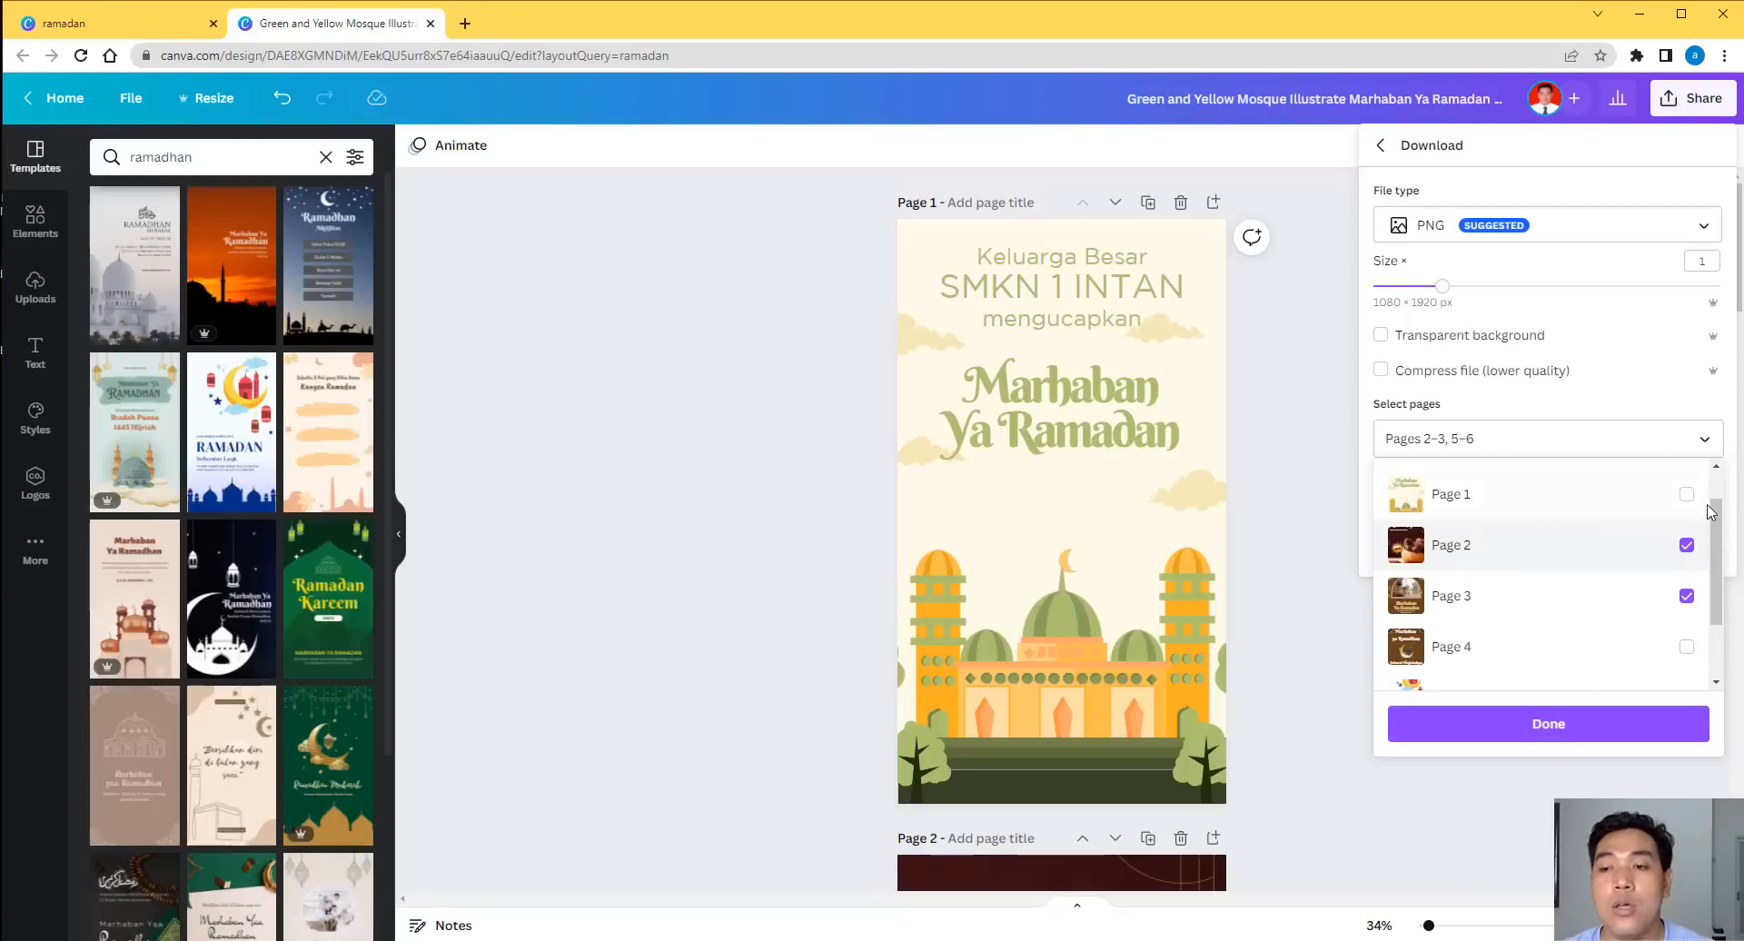
scroll(1703, 509, up, 2)
Clear the page selection, choose only page 2 and download it as a PNG with file size 1.
click(1687, 491)
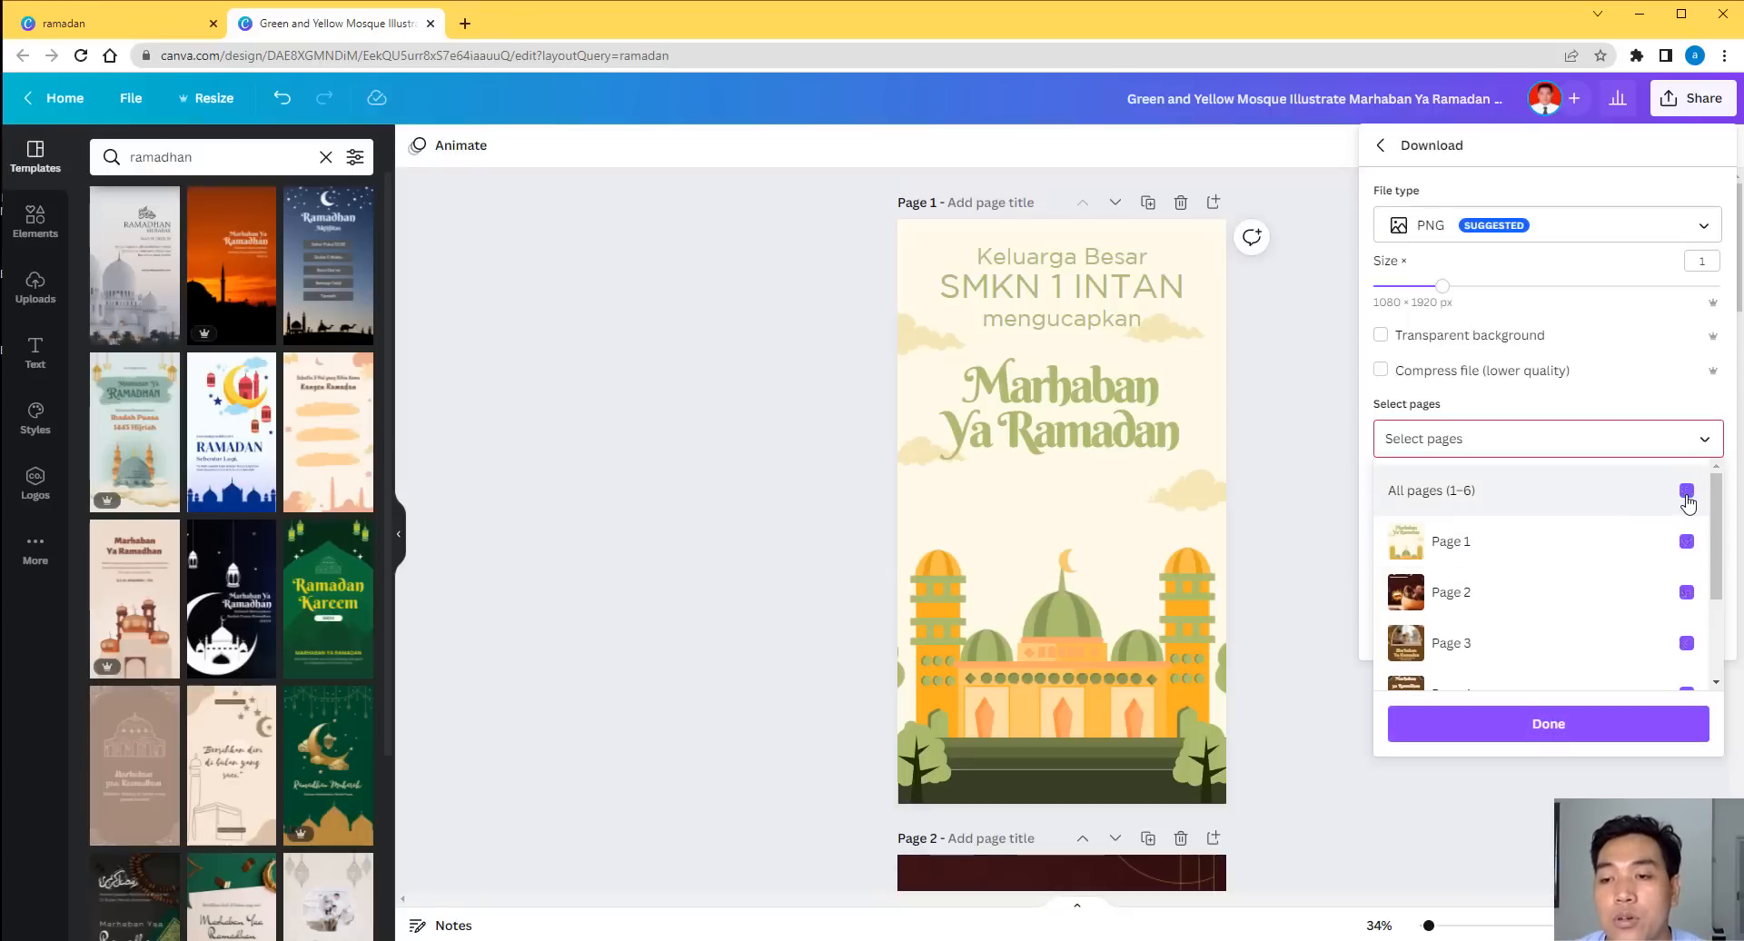
click(1686, 491)
click(1685, 599)
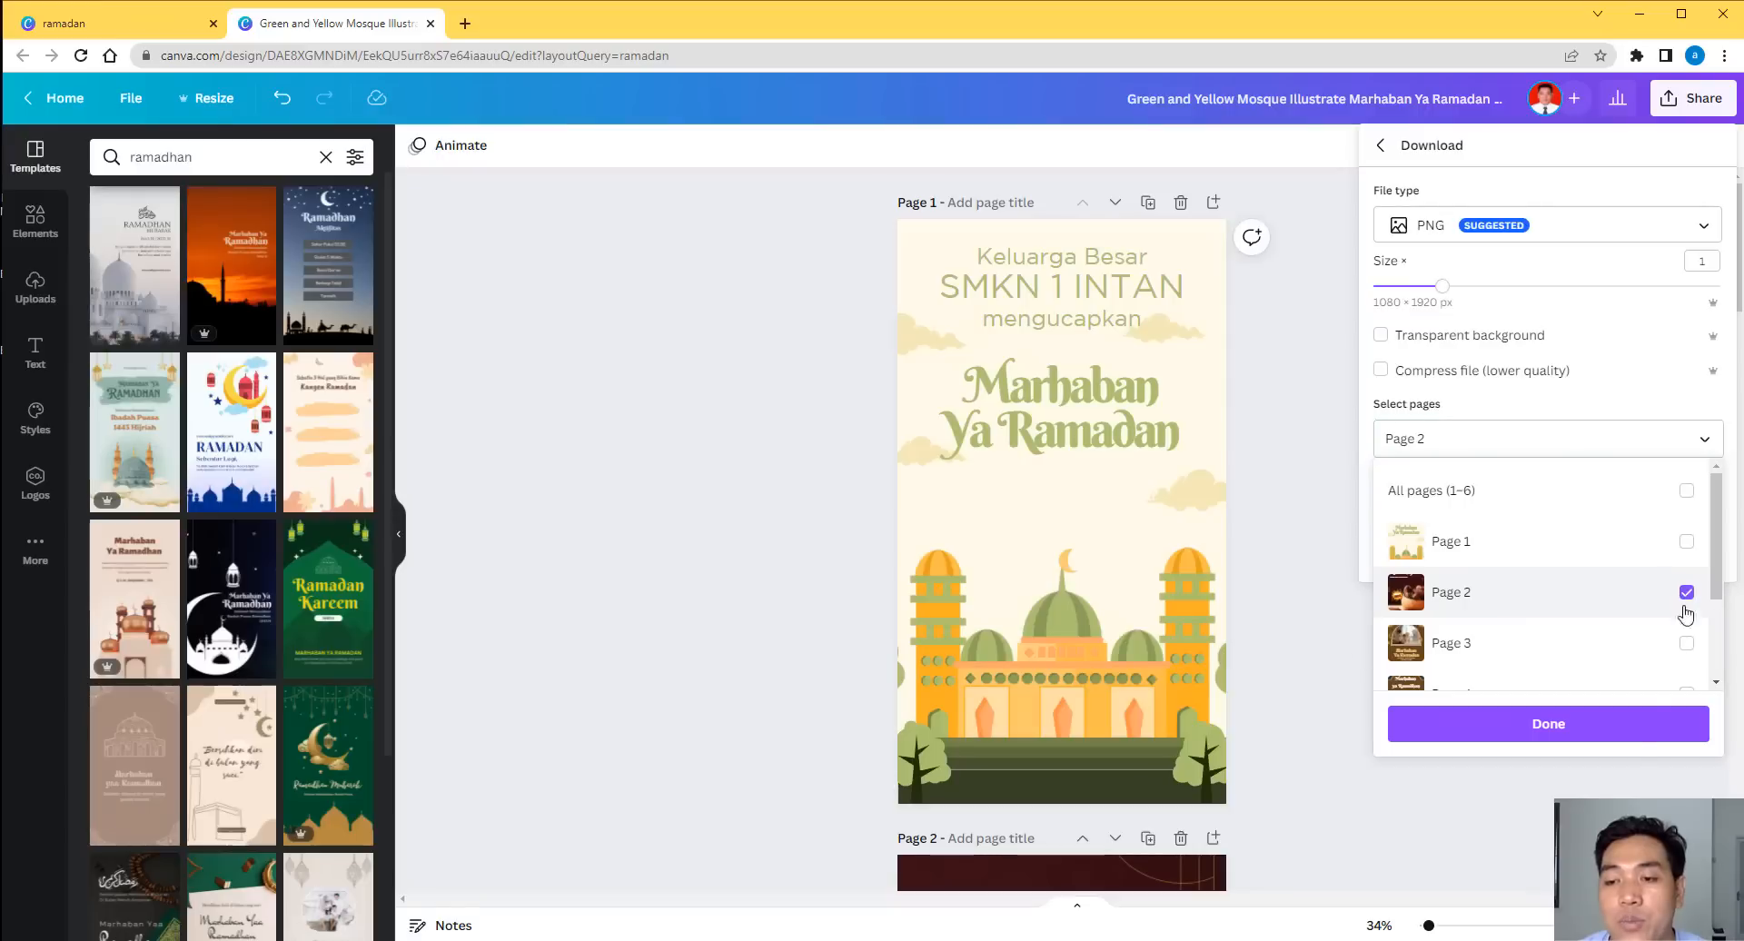
click(1633, 731)
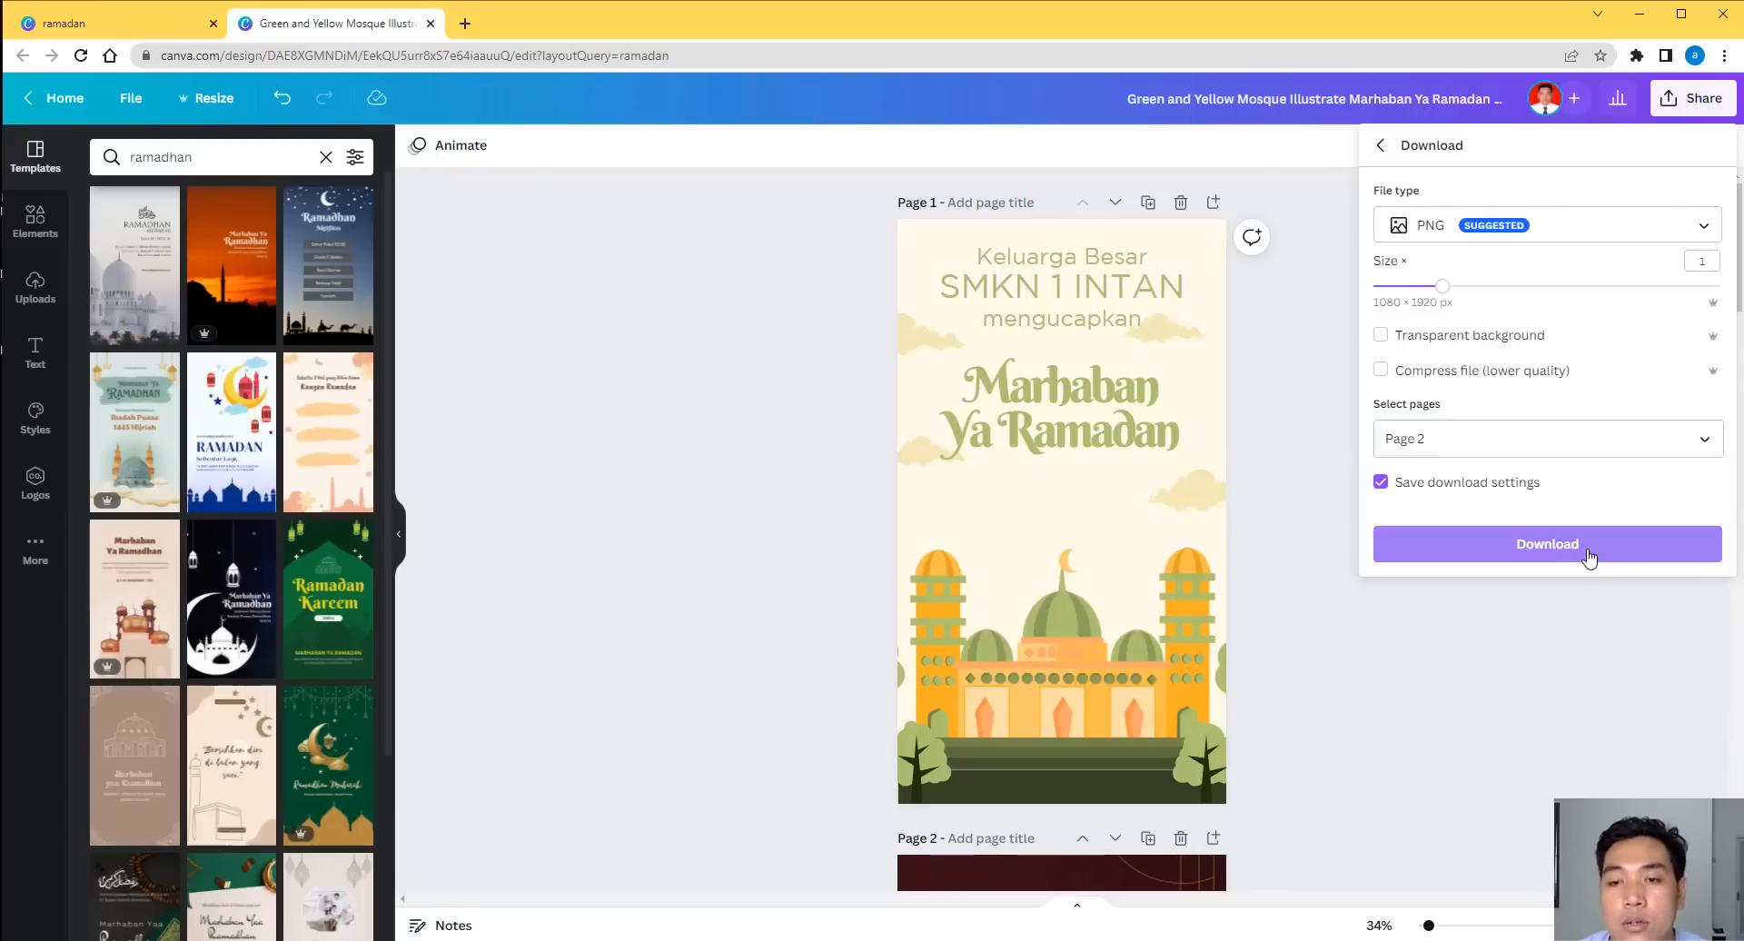
click(1587, 550)
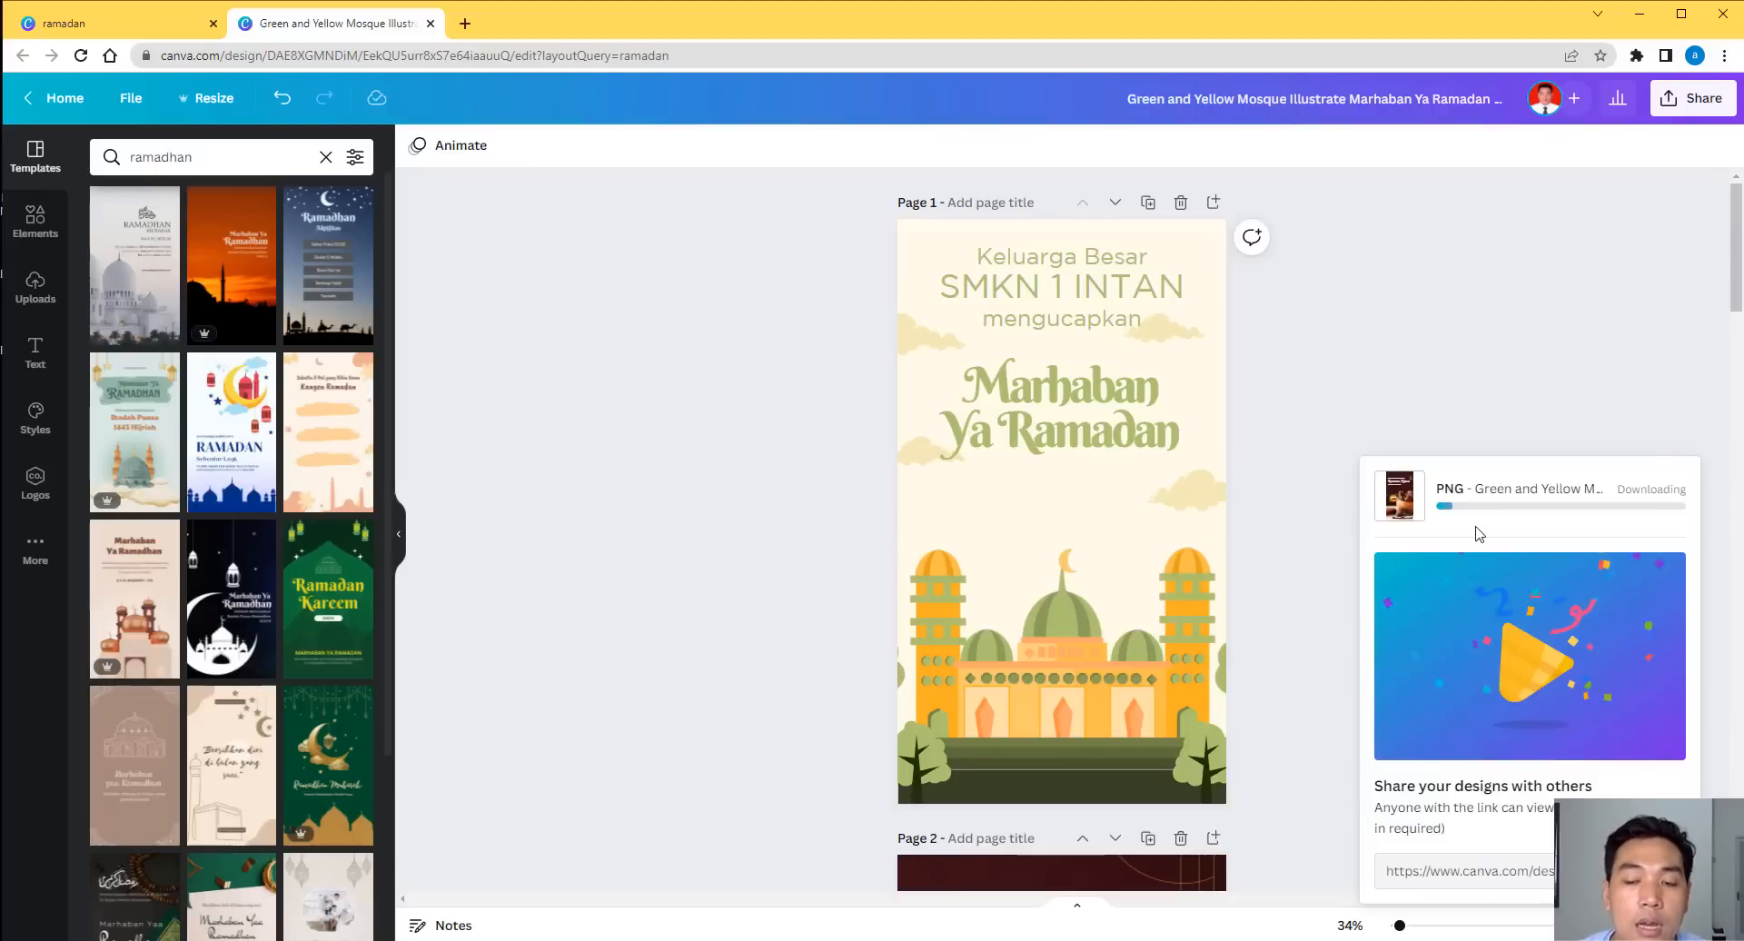